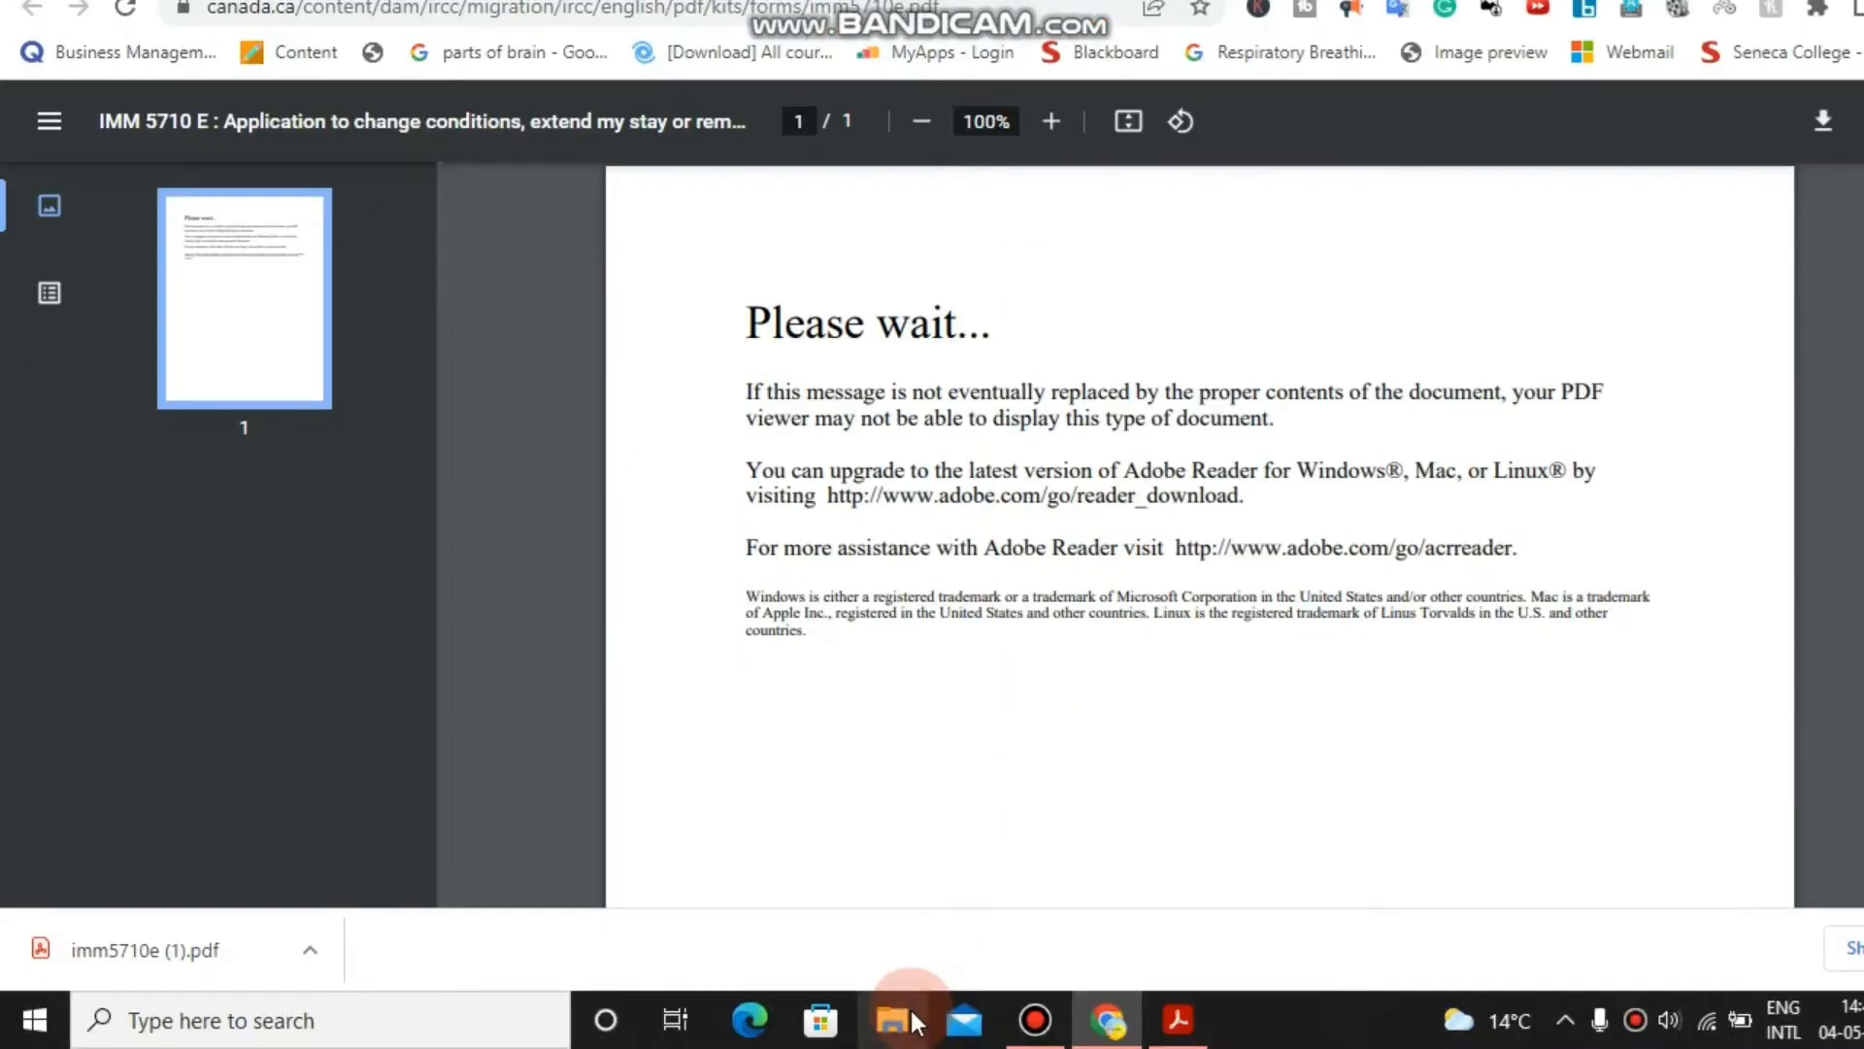
Open imm5710e (1).pdf from the work permit aplication folder on Local Disk (H:).
{"action": "left_click", "coordinate": [913, 1020]}
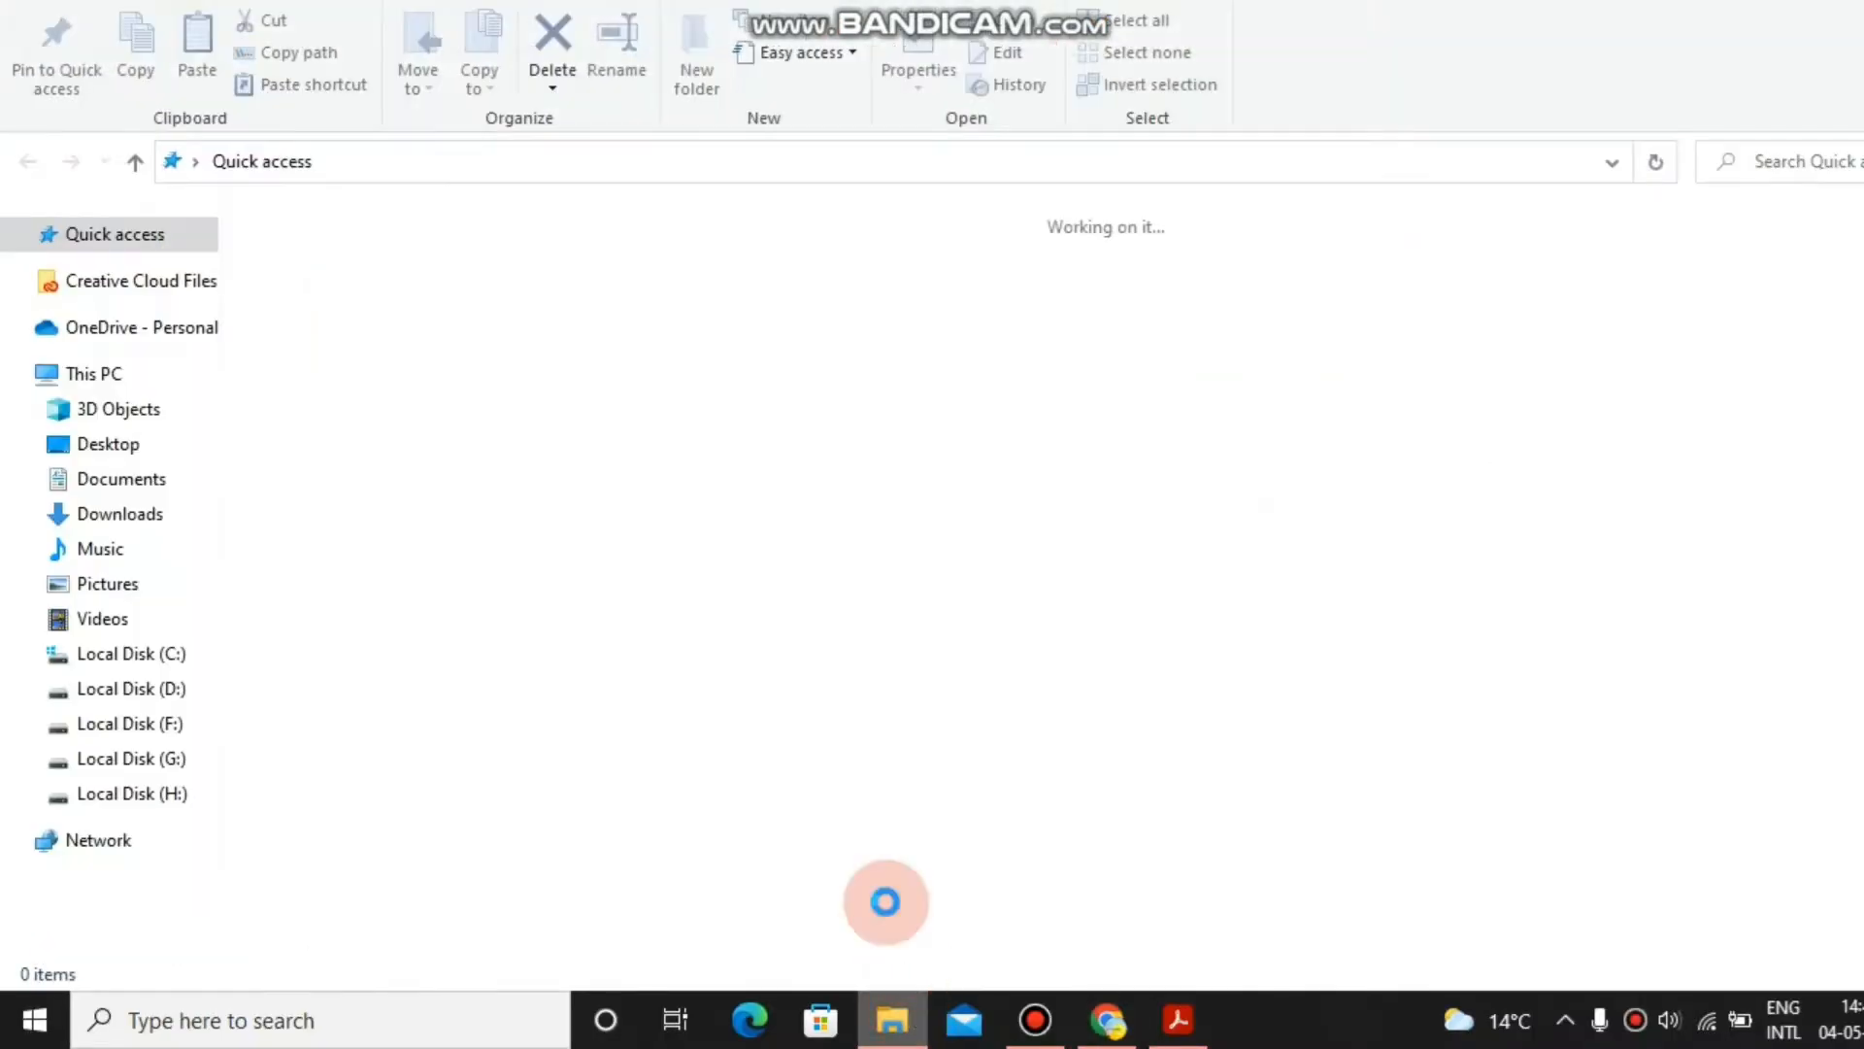
{"action": "left_click", "coordinate": [121, 793]}
{"action": "double_click", "coordinate": [369, 808]}
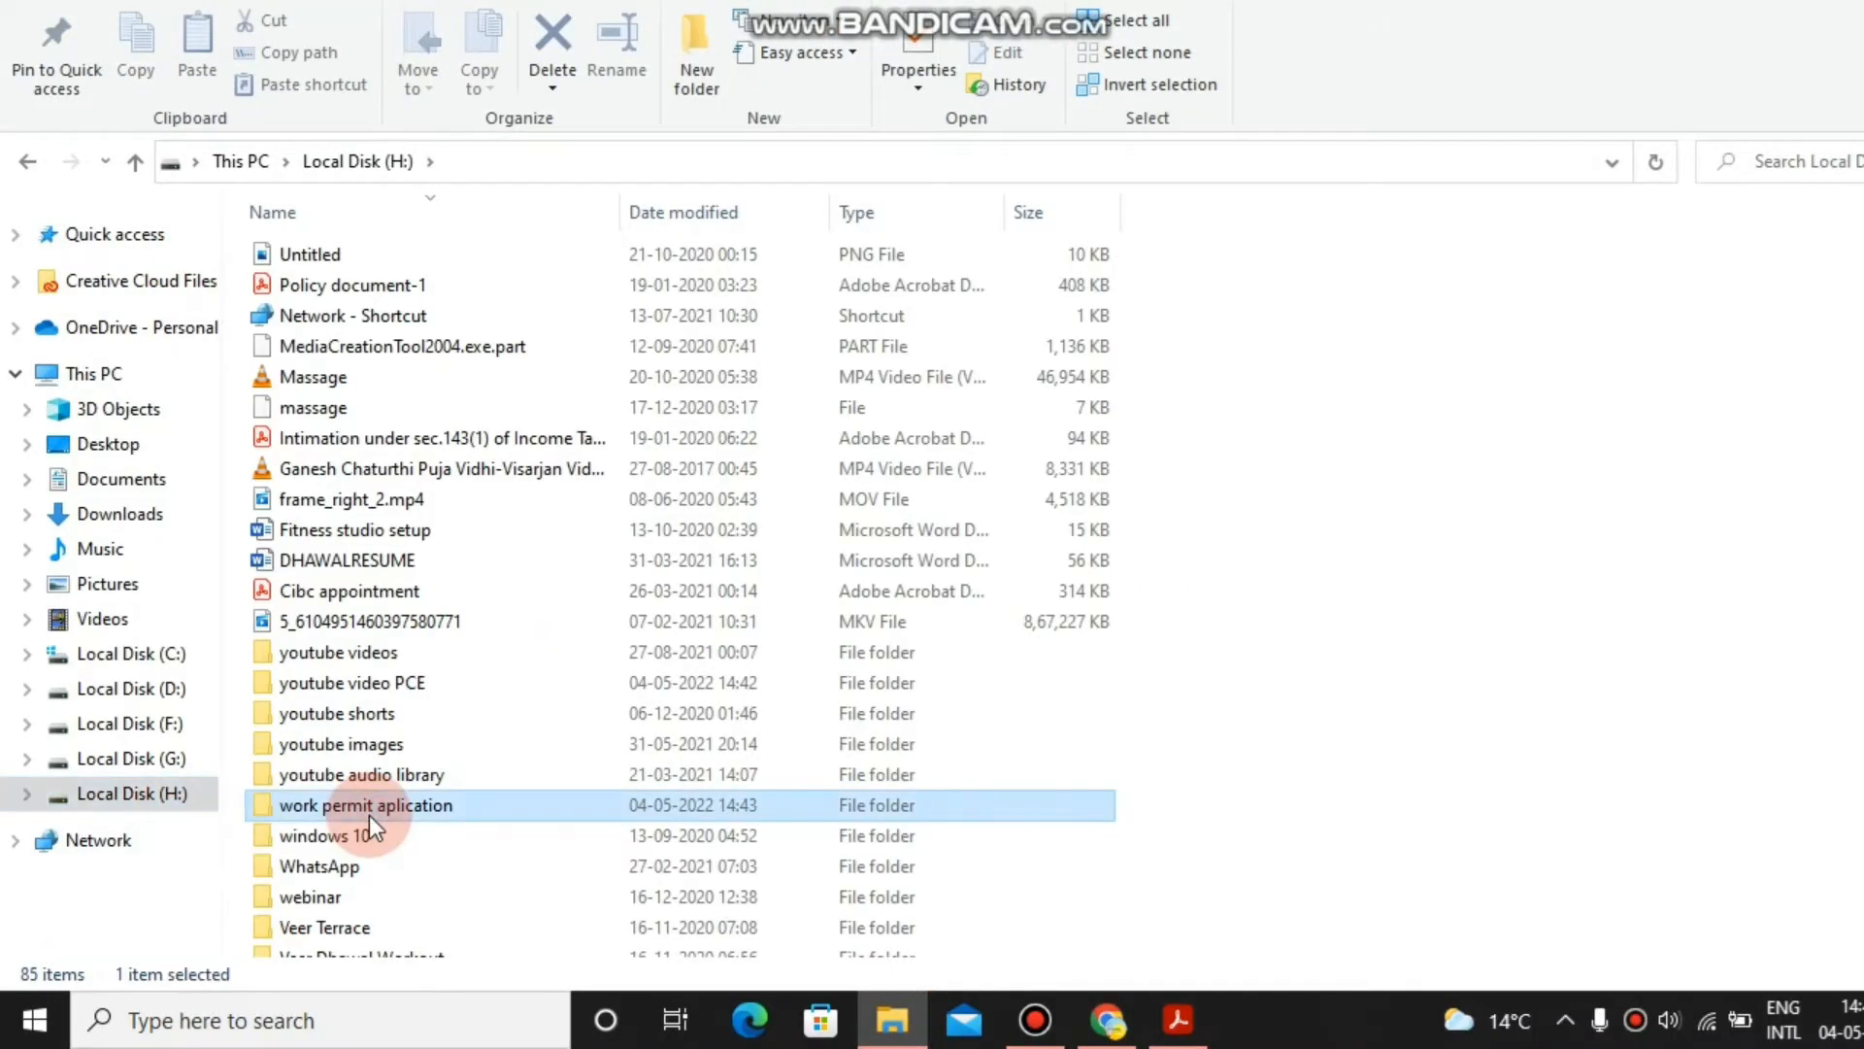
{"action": "left_click", "coordinate": [404, 262]}
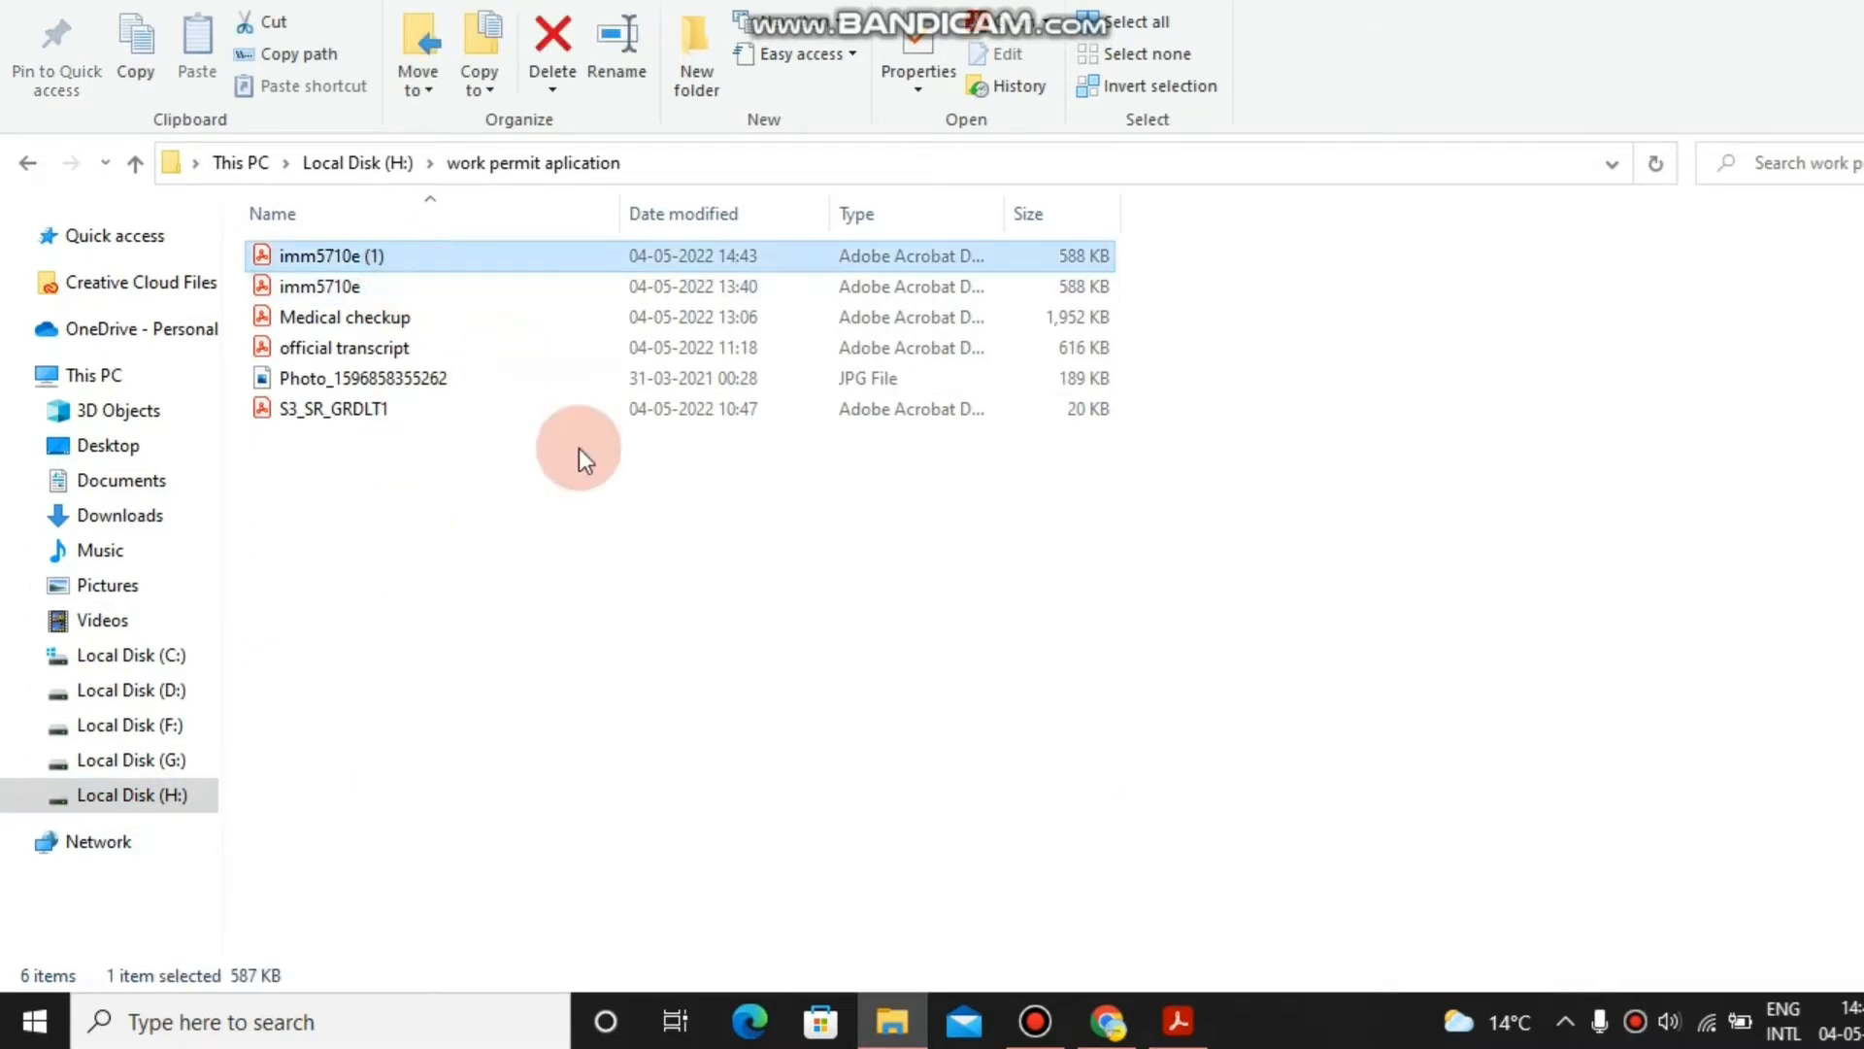
{"action": "double_click", "coordinate": [759, 260]}
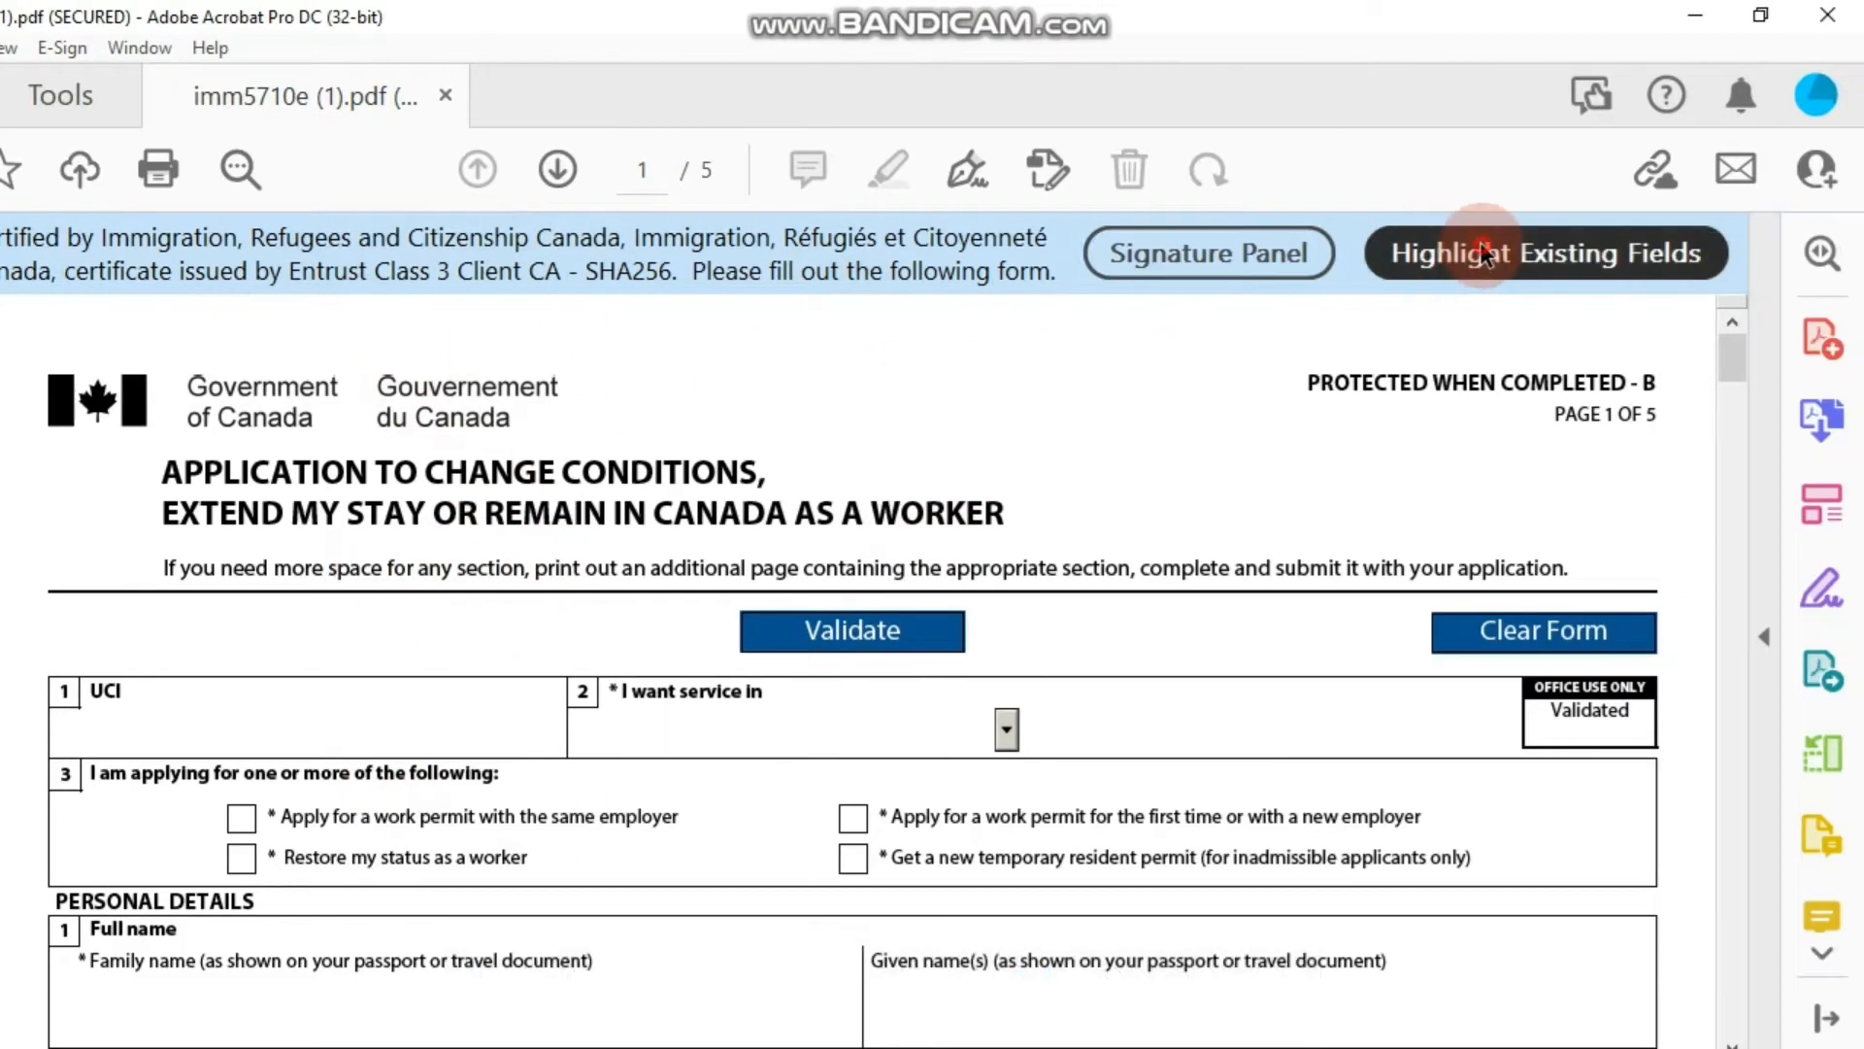
Highlight the form's fillable fields and enter the applicant's UCI.
{"action": "left_click", "coordinate": [1480, 253]}
{"action": "left_click", "coordinate": [460, 729]}
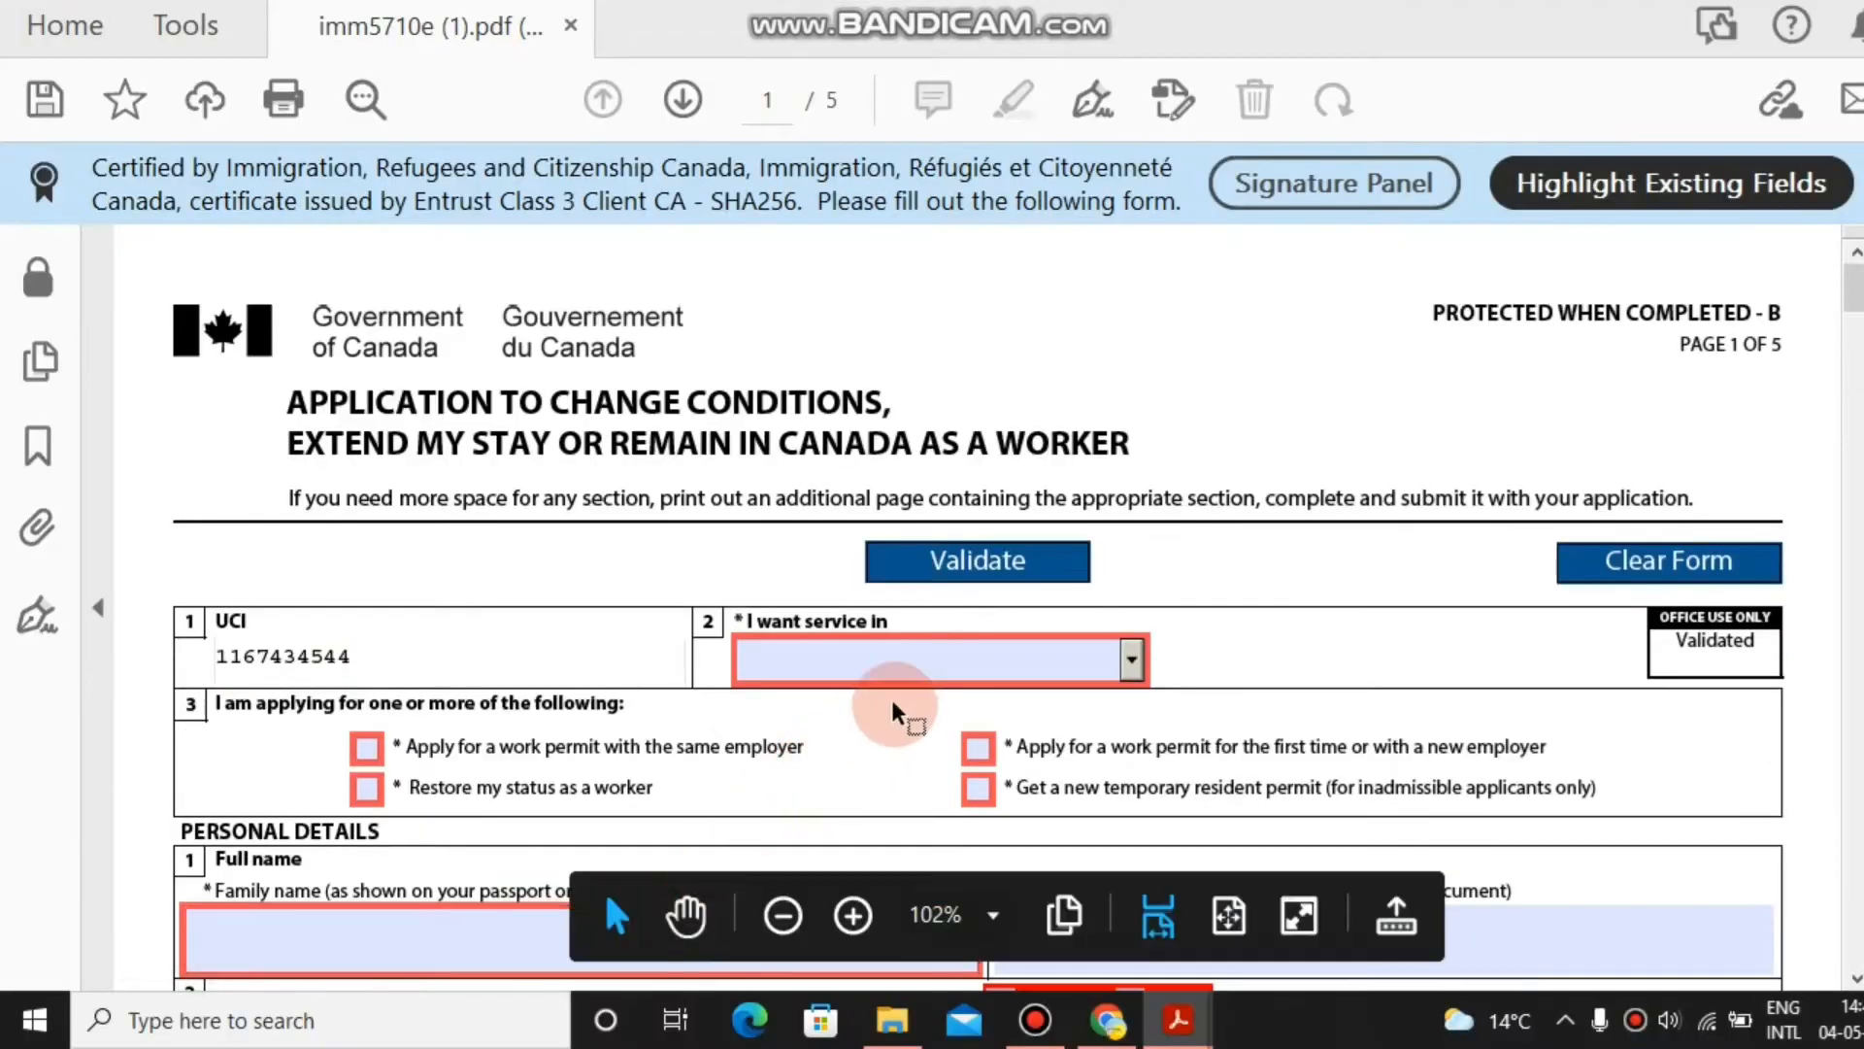
{"action": "left_click", "coordinate": [893, 749]}
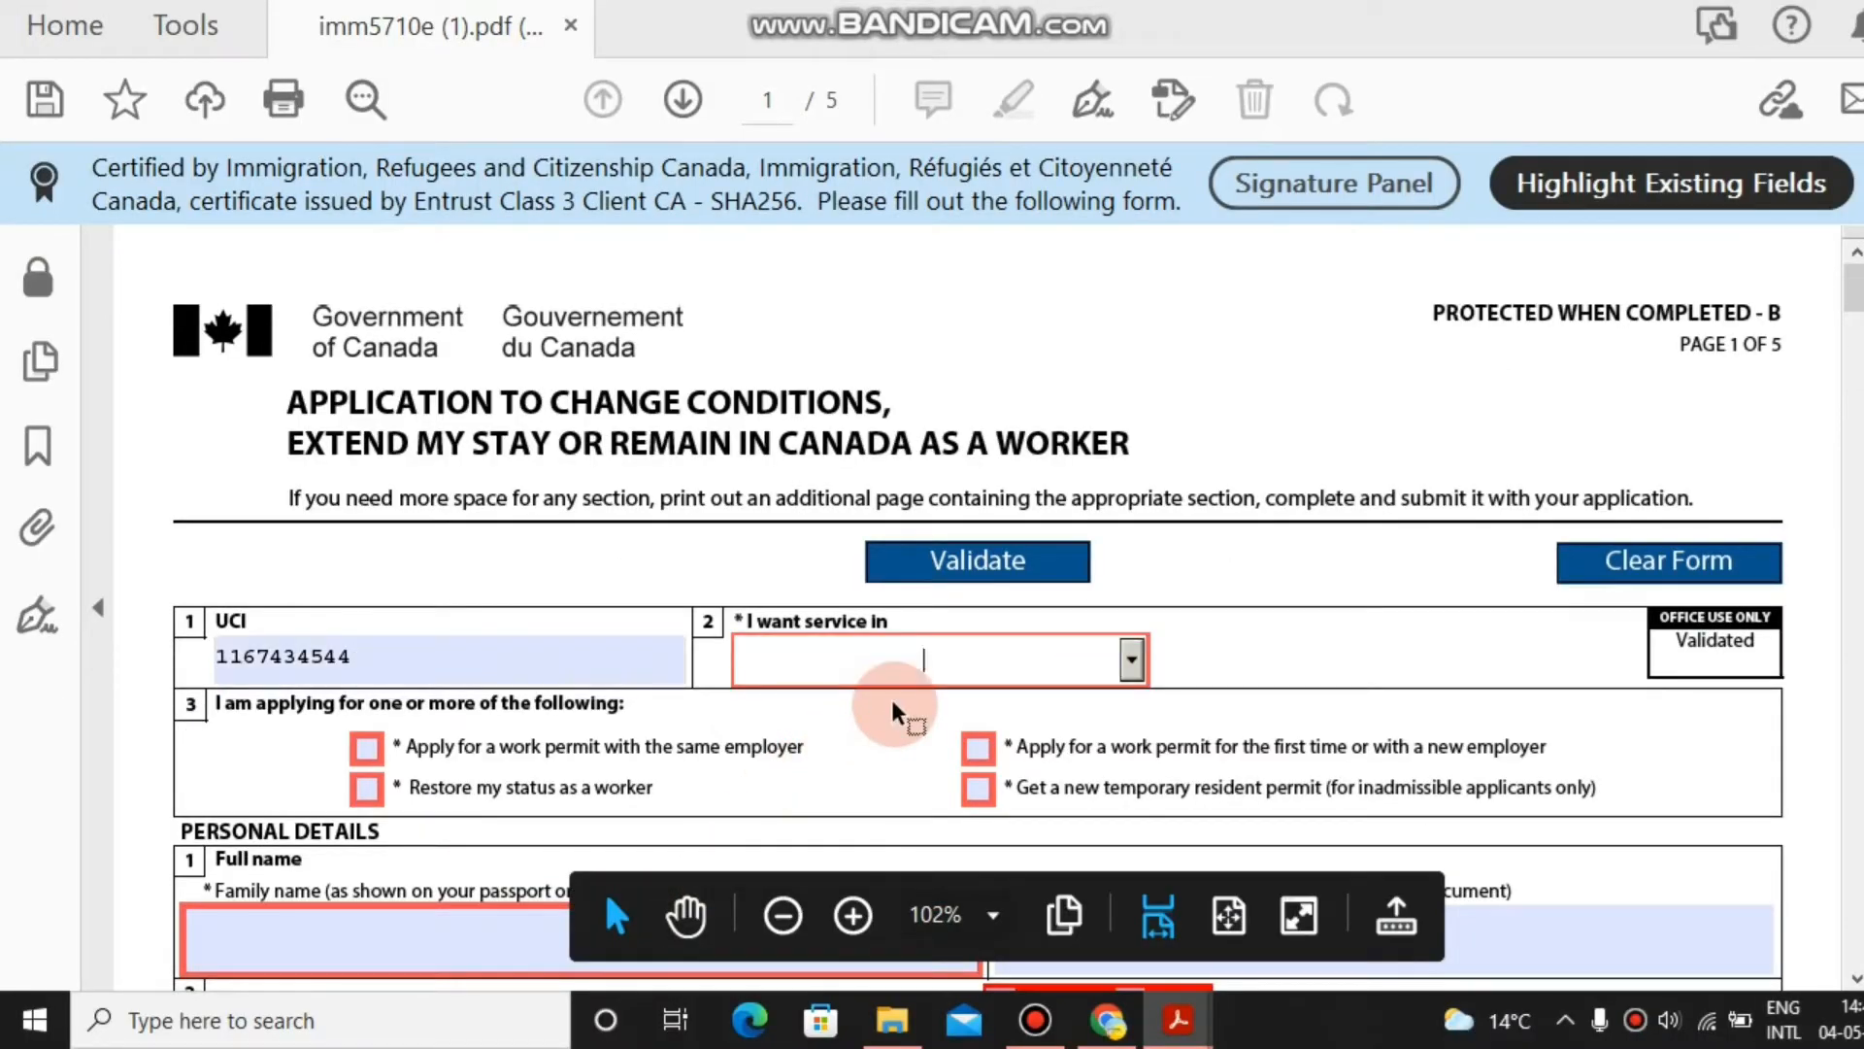
{"action": "key", "text": "Tab"}
Choose English service and tick the first-time or new-employer work permit option.
{"action": "left_click", "coordinate": [1033, 670]}
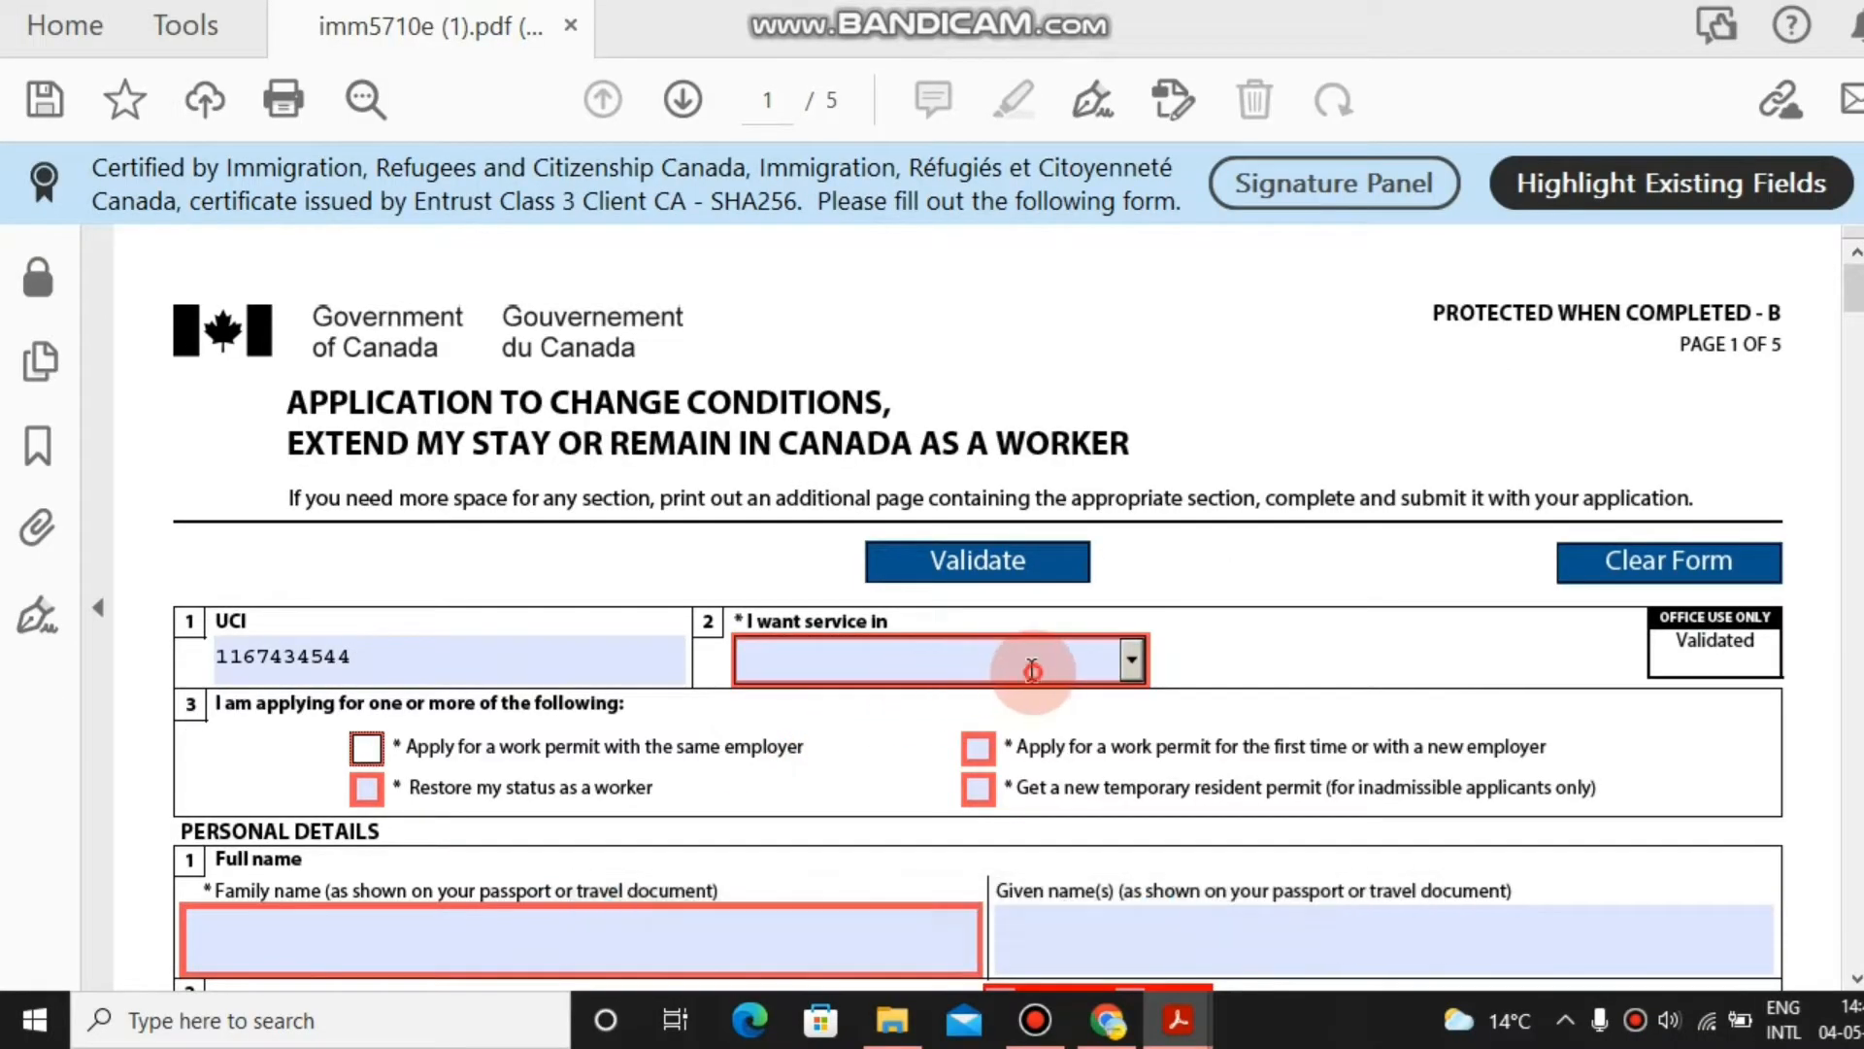
{"action": "type", "text": "English"}
{"action": "key", "text": "Tab"}
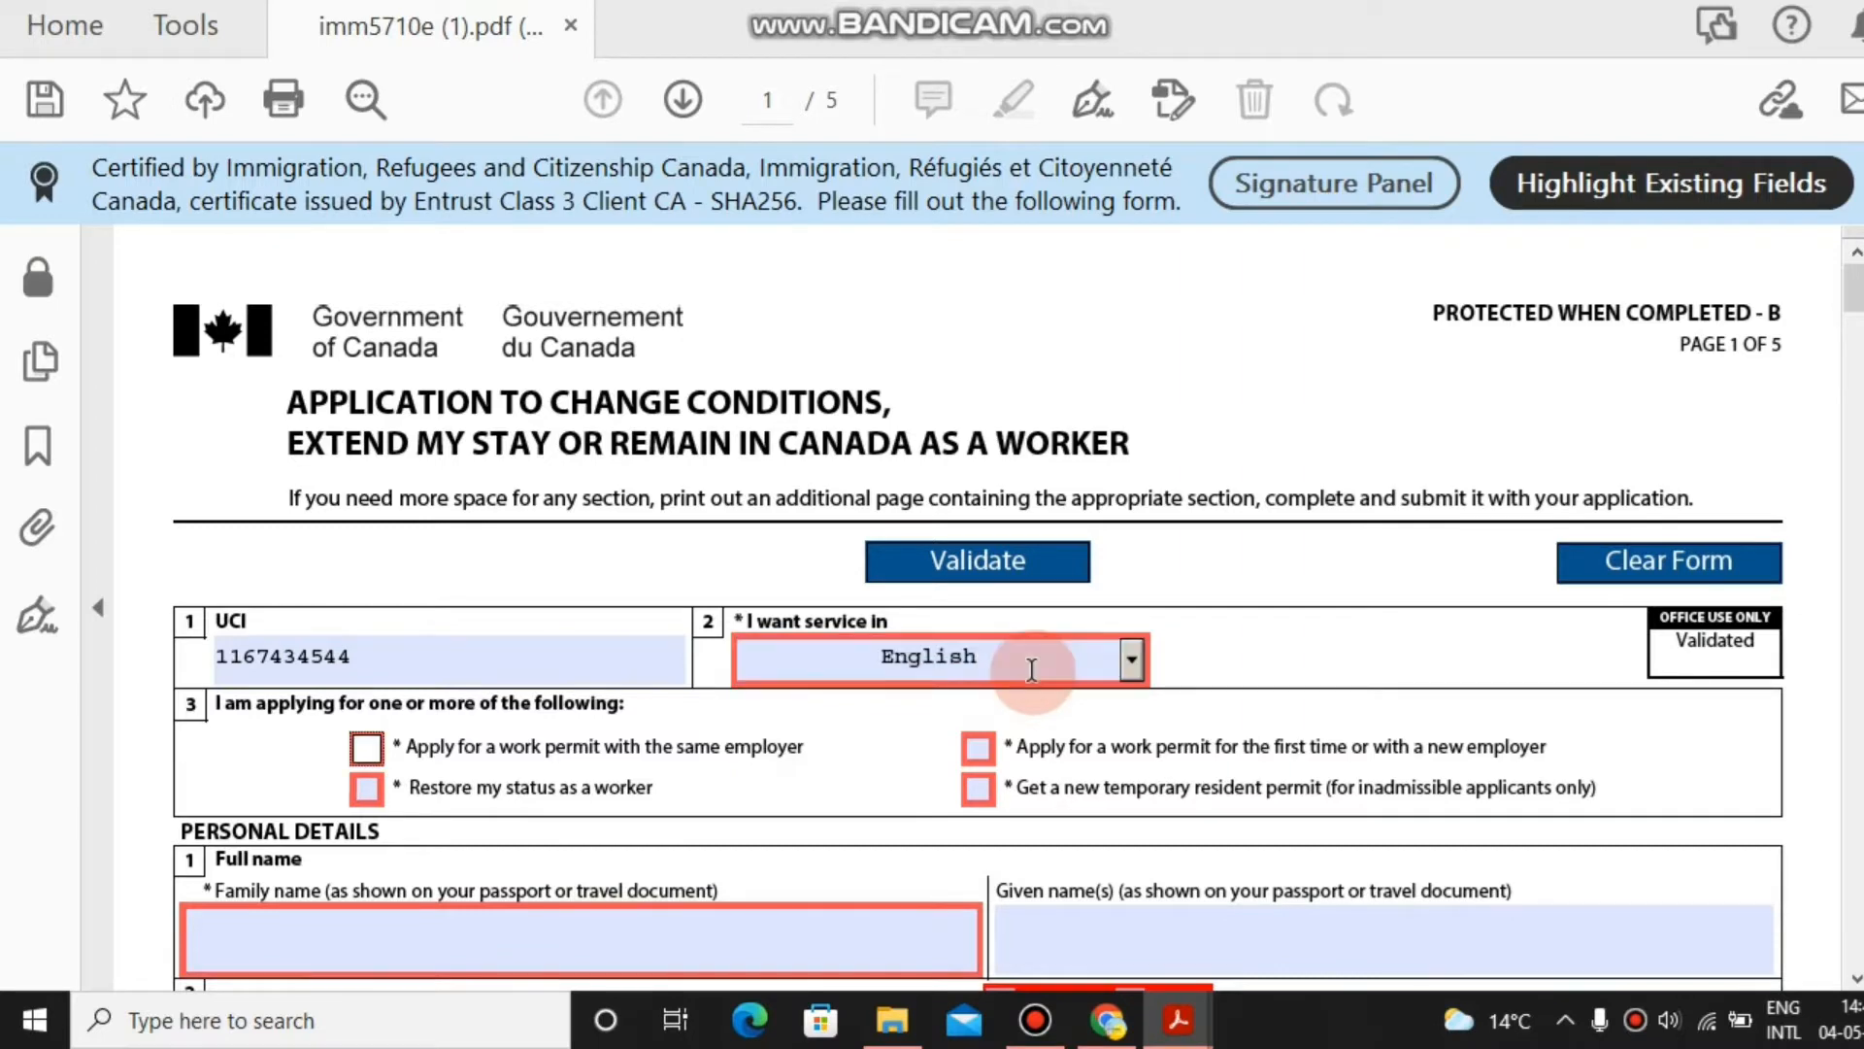
{"action": "left_click", "coordinate": [976, 749]}
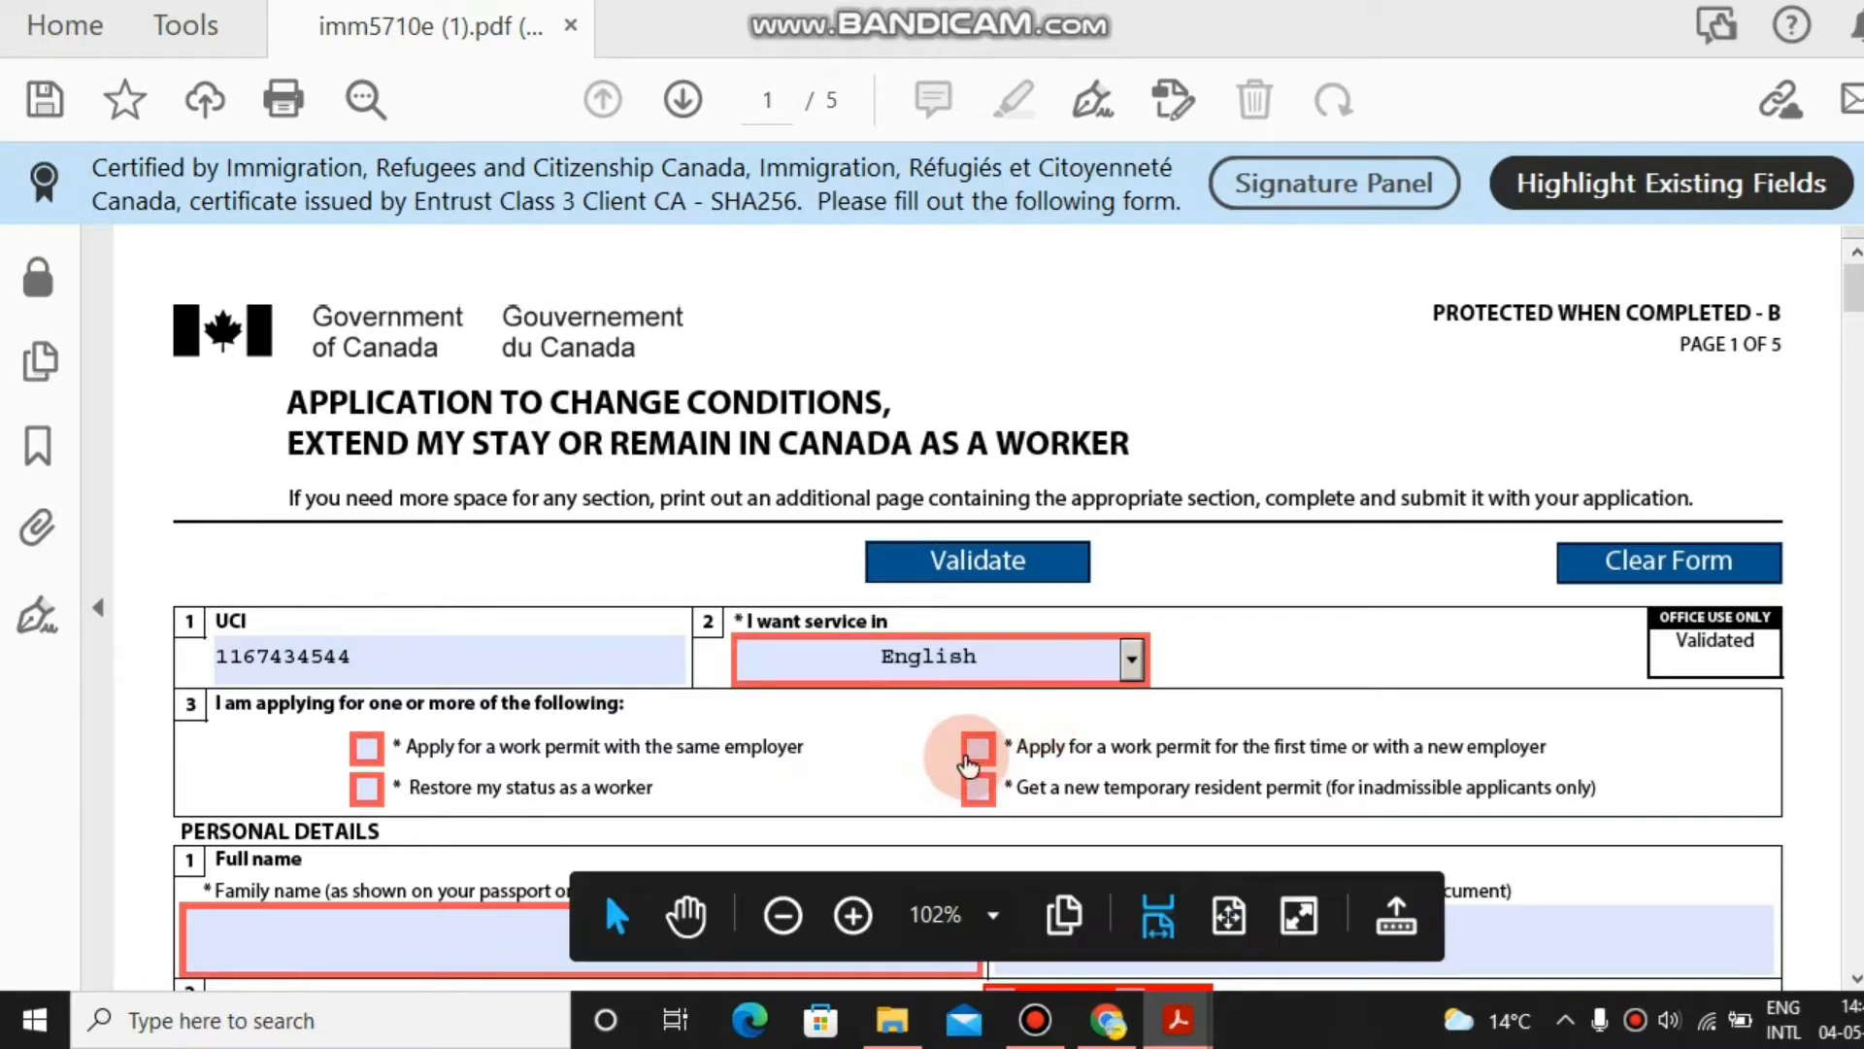
{"action": "left_click", "coordinate": [1856, 979]}
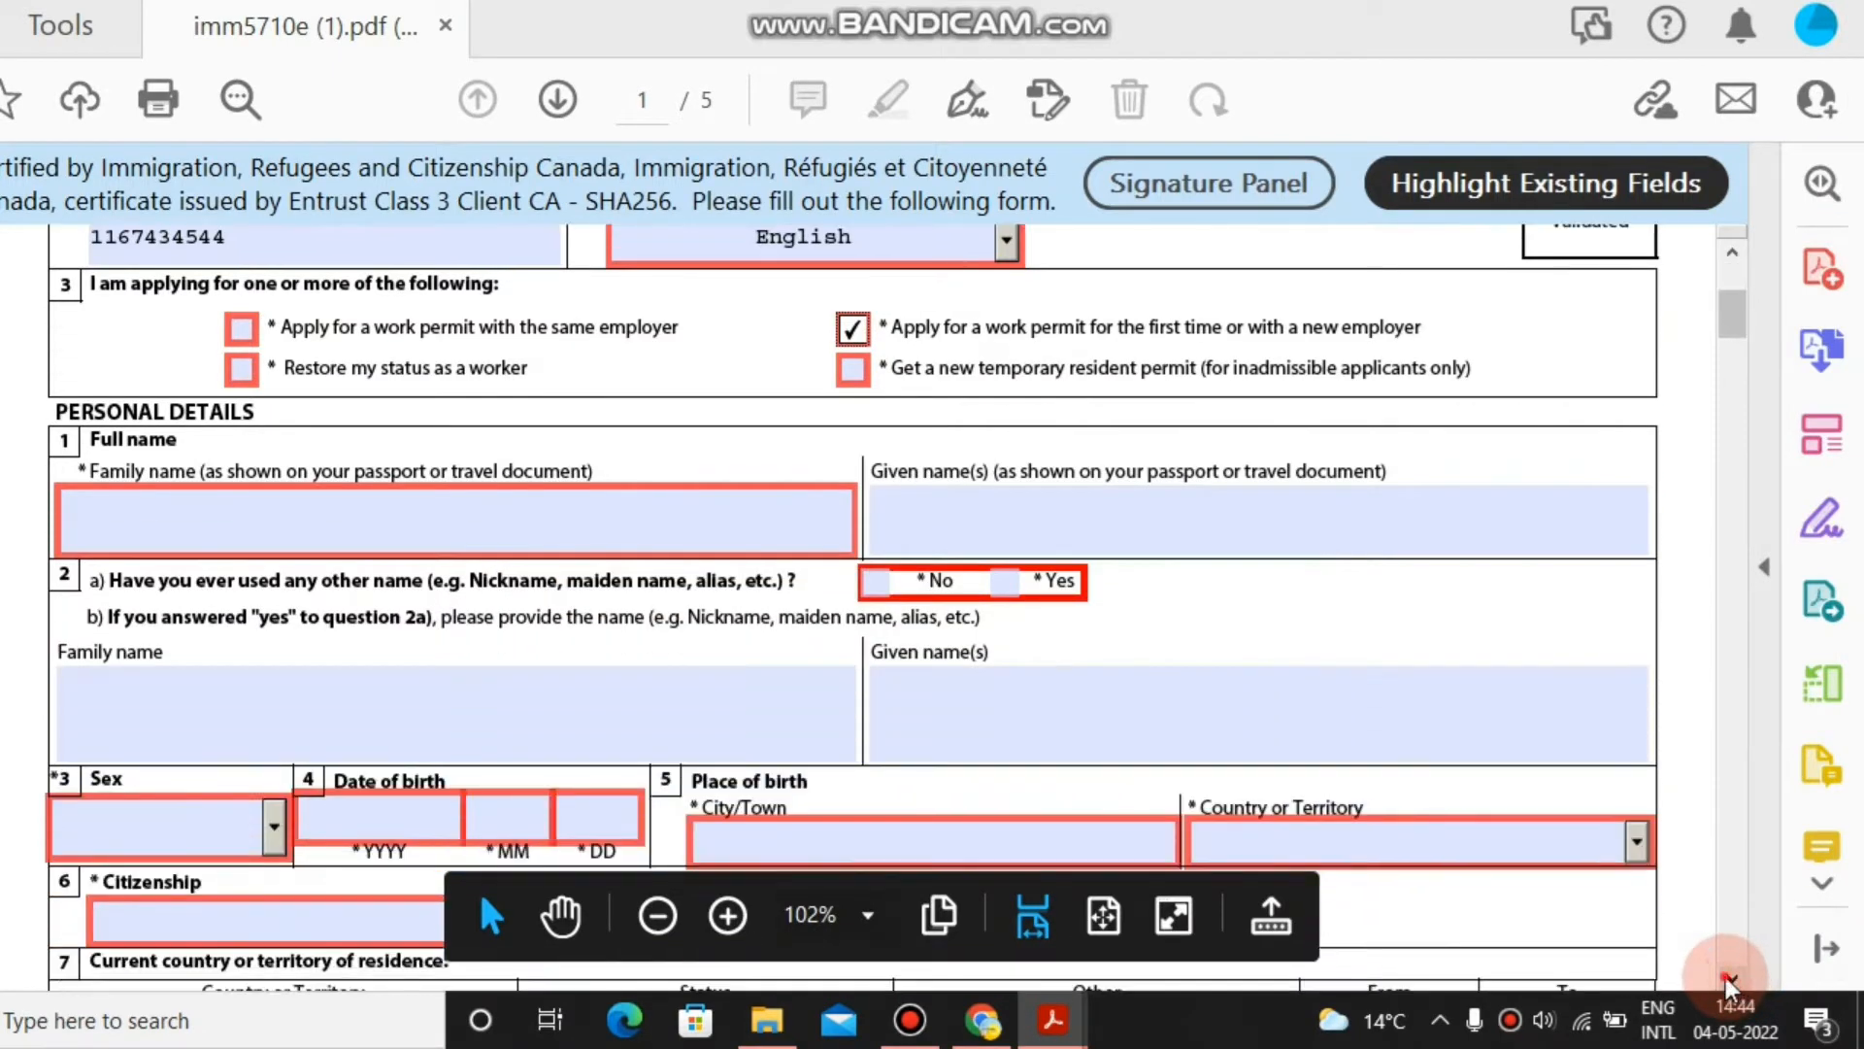
Enter the applicant's family and given names and answer No to other names used.
{"action": "left_click", "coordinate": [768, 452]}
{"action": "left_click", "coordinate": [509, 470]}
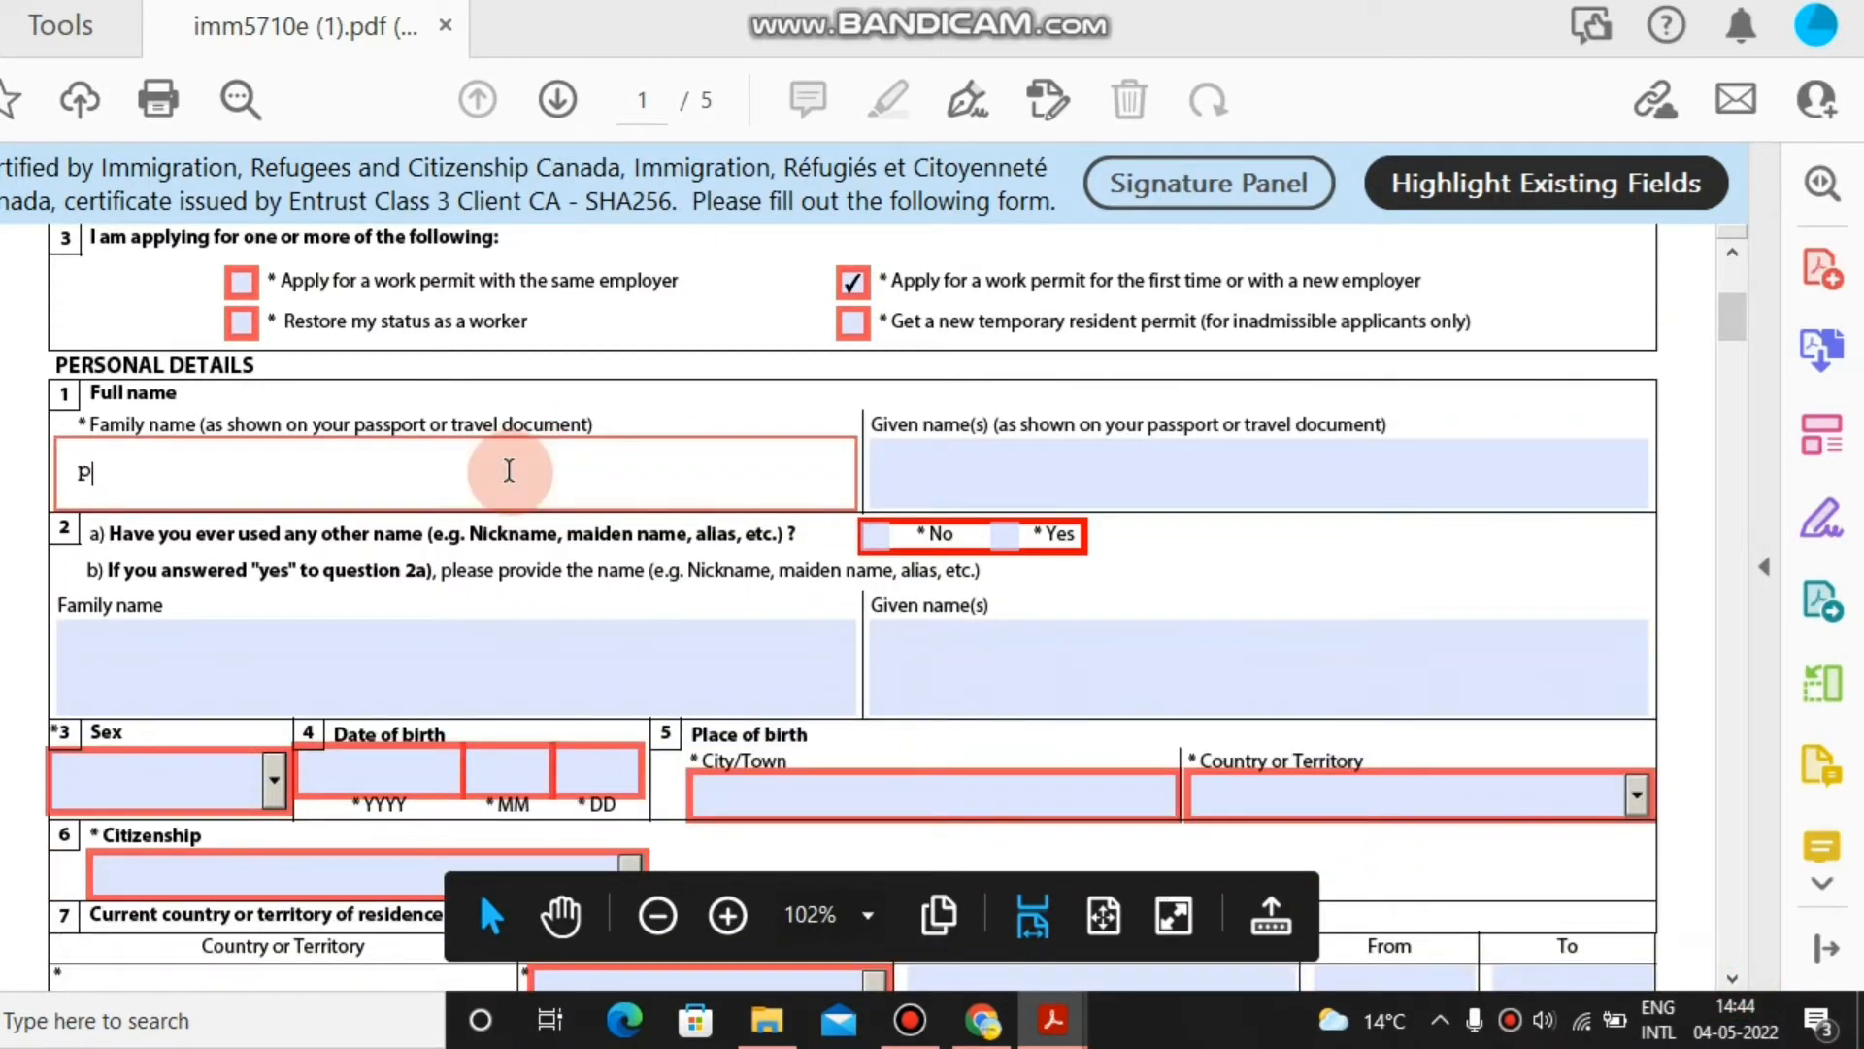
{"action": "type", "text": "p"}
{"action": "key", "text": "BackSpace"}
{"action": "key", "text": "Tab"}
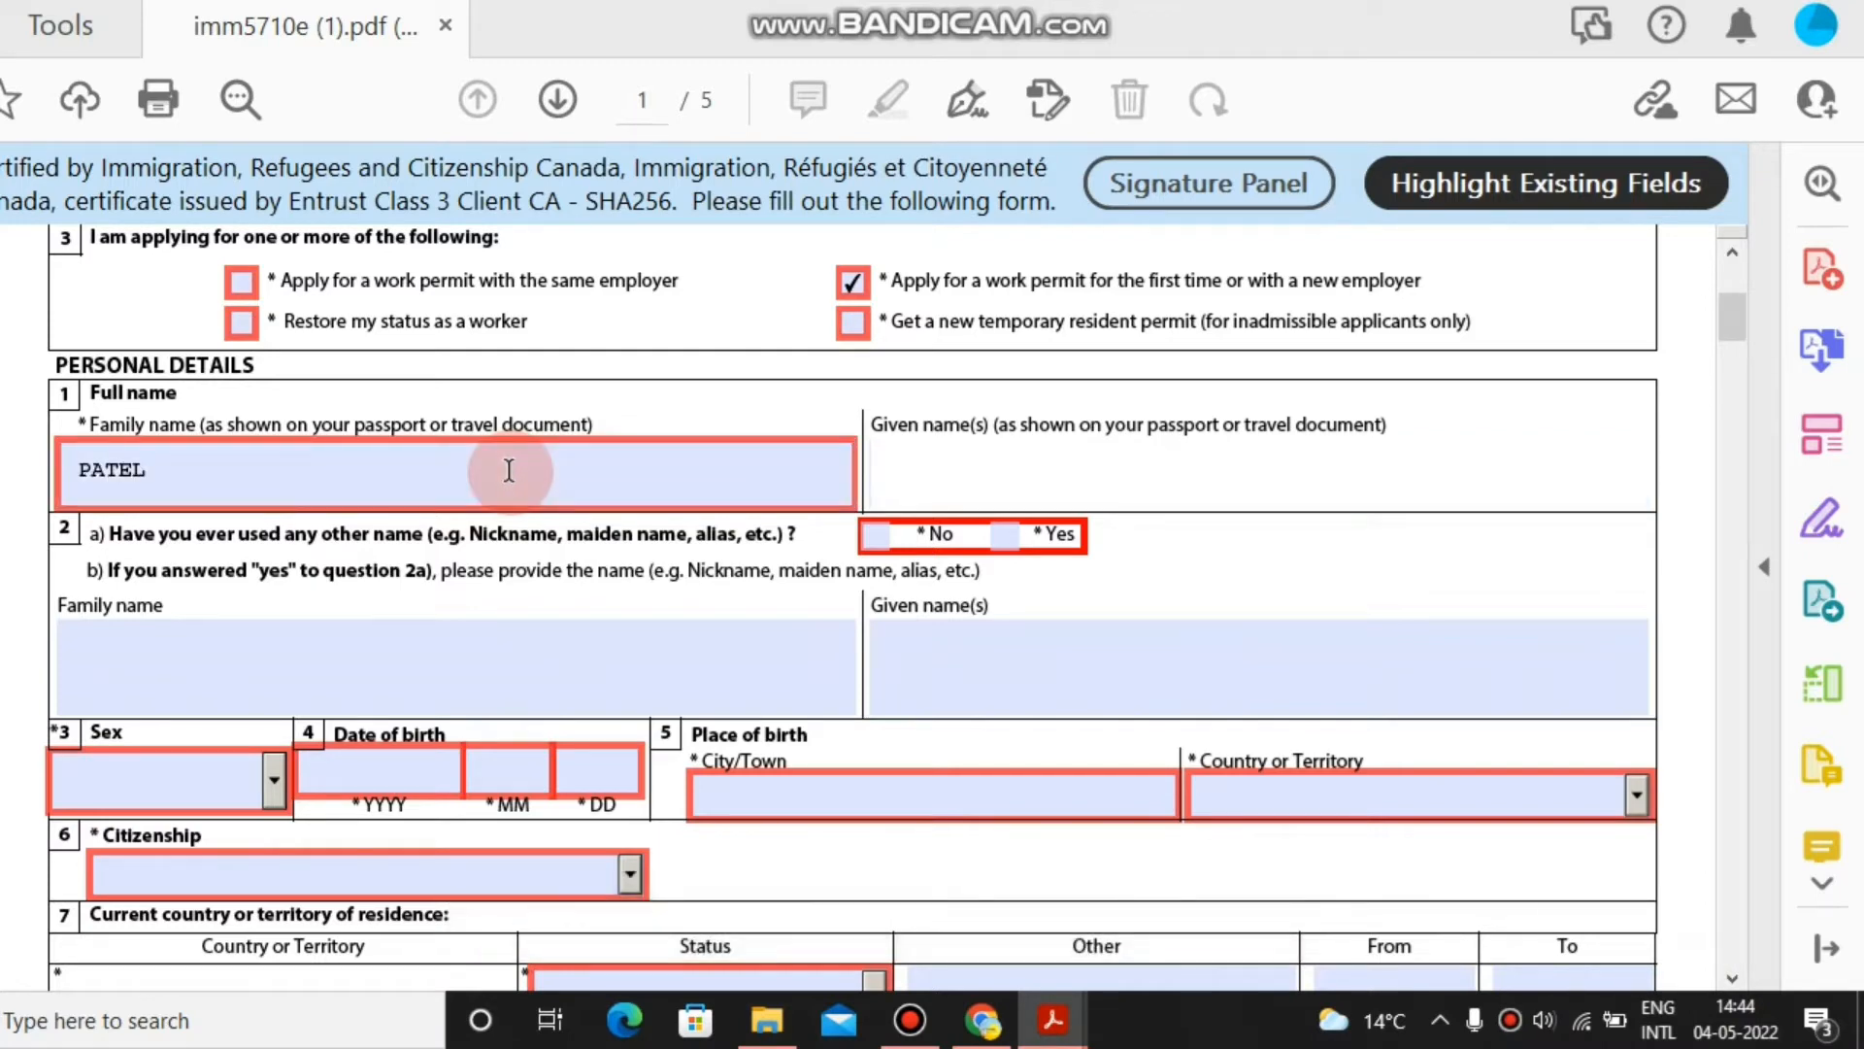
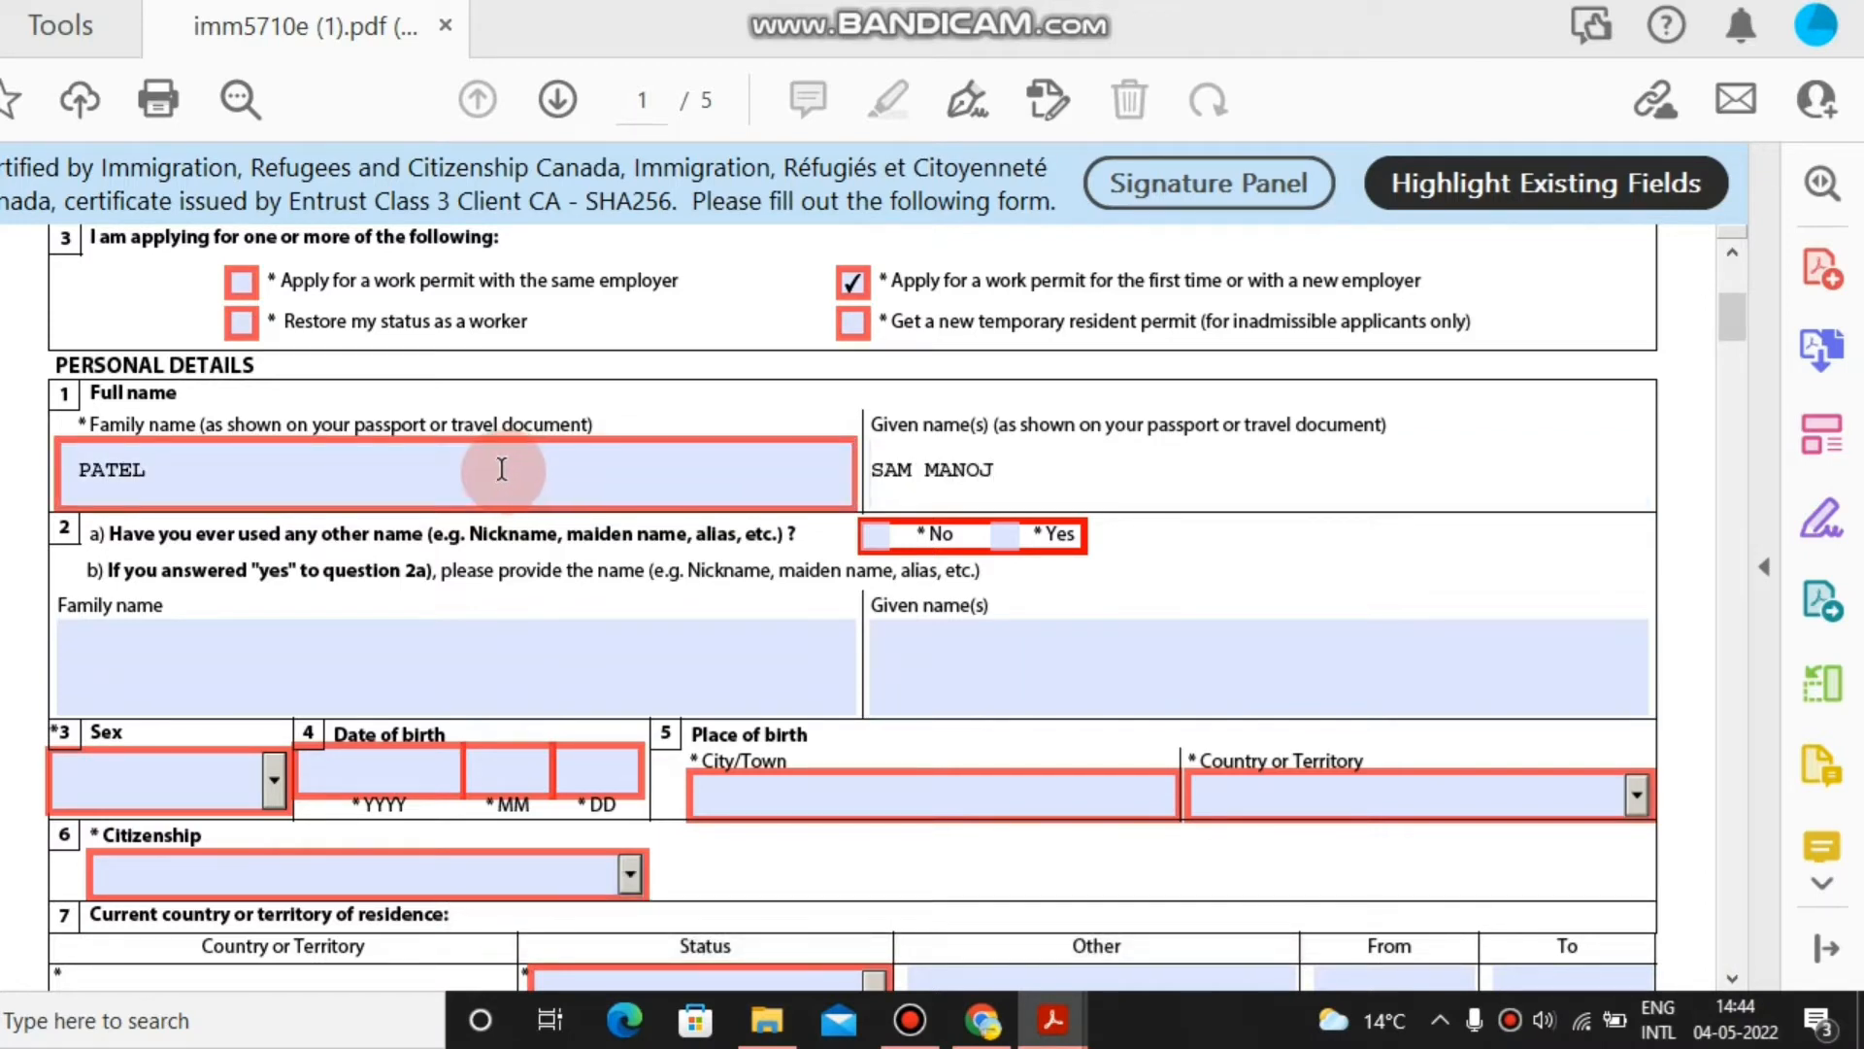
{"action": "left_click", "coordinate": [909, 541]}
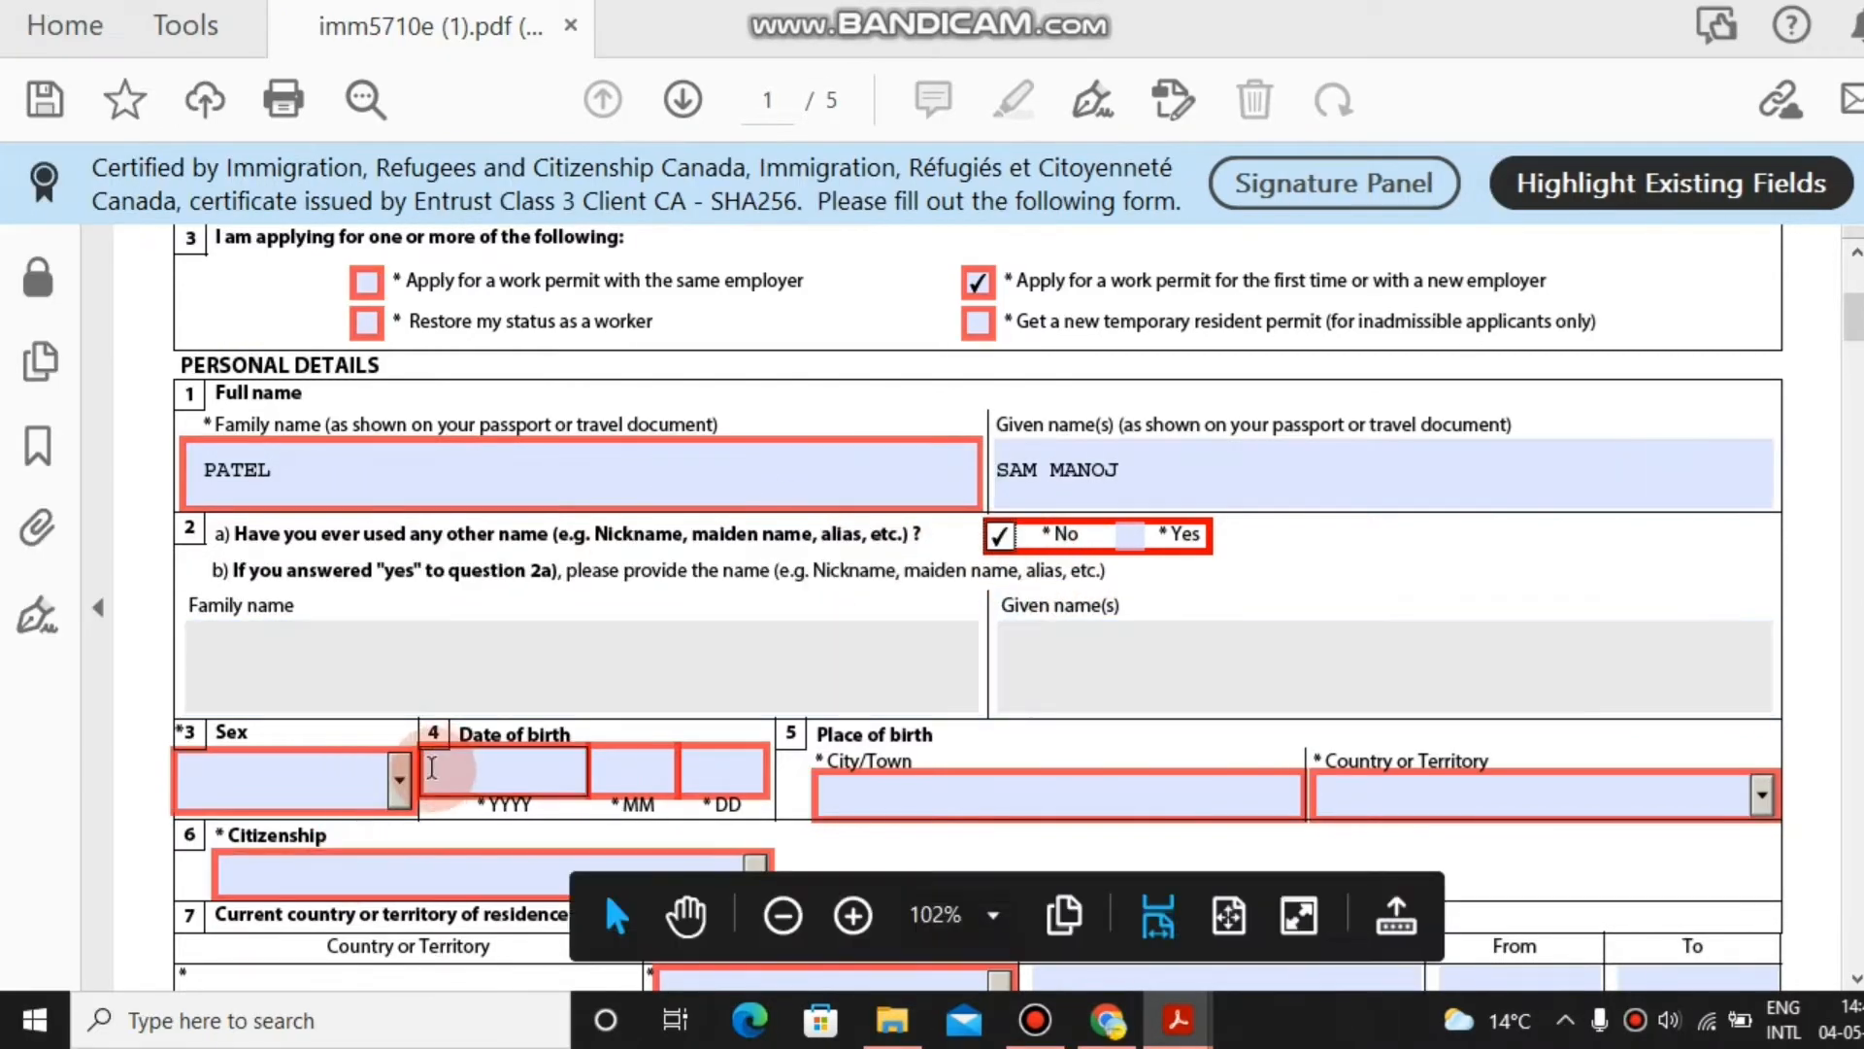
Set sex to Male and date of birth to 1999-08-08.
{"action": "left_click", "coordinate": [399, 782]}
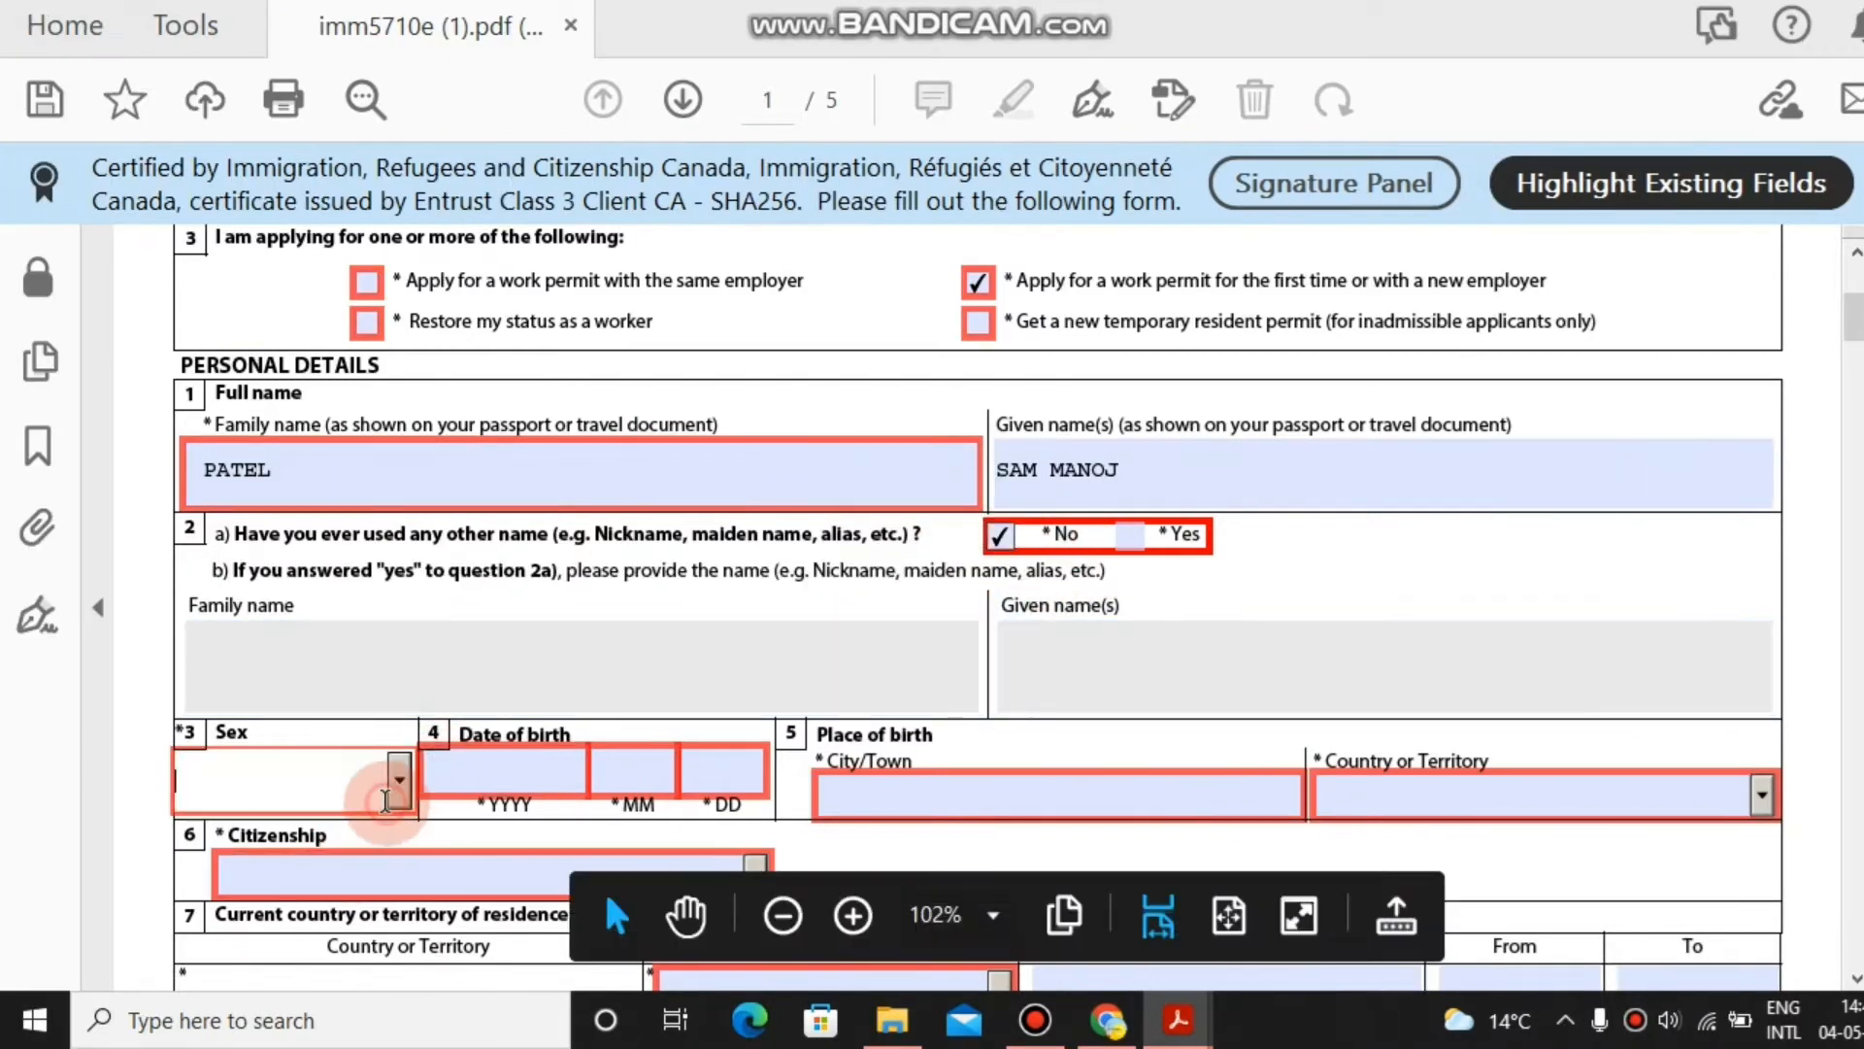
{"action": "key", "text": "m"}
{"action": "left_click", "coordinate": [431, 776]}
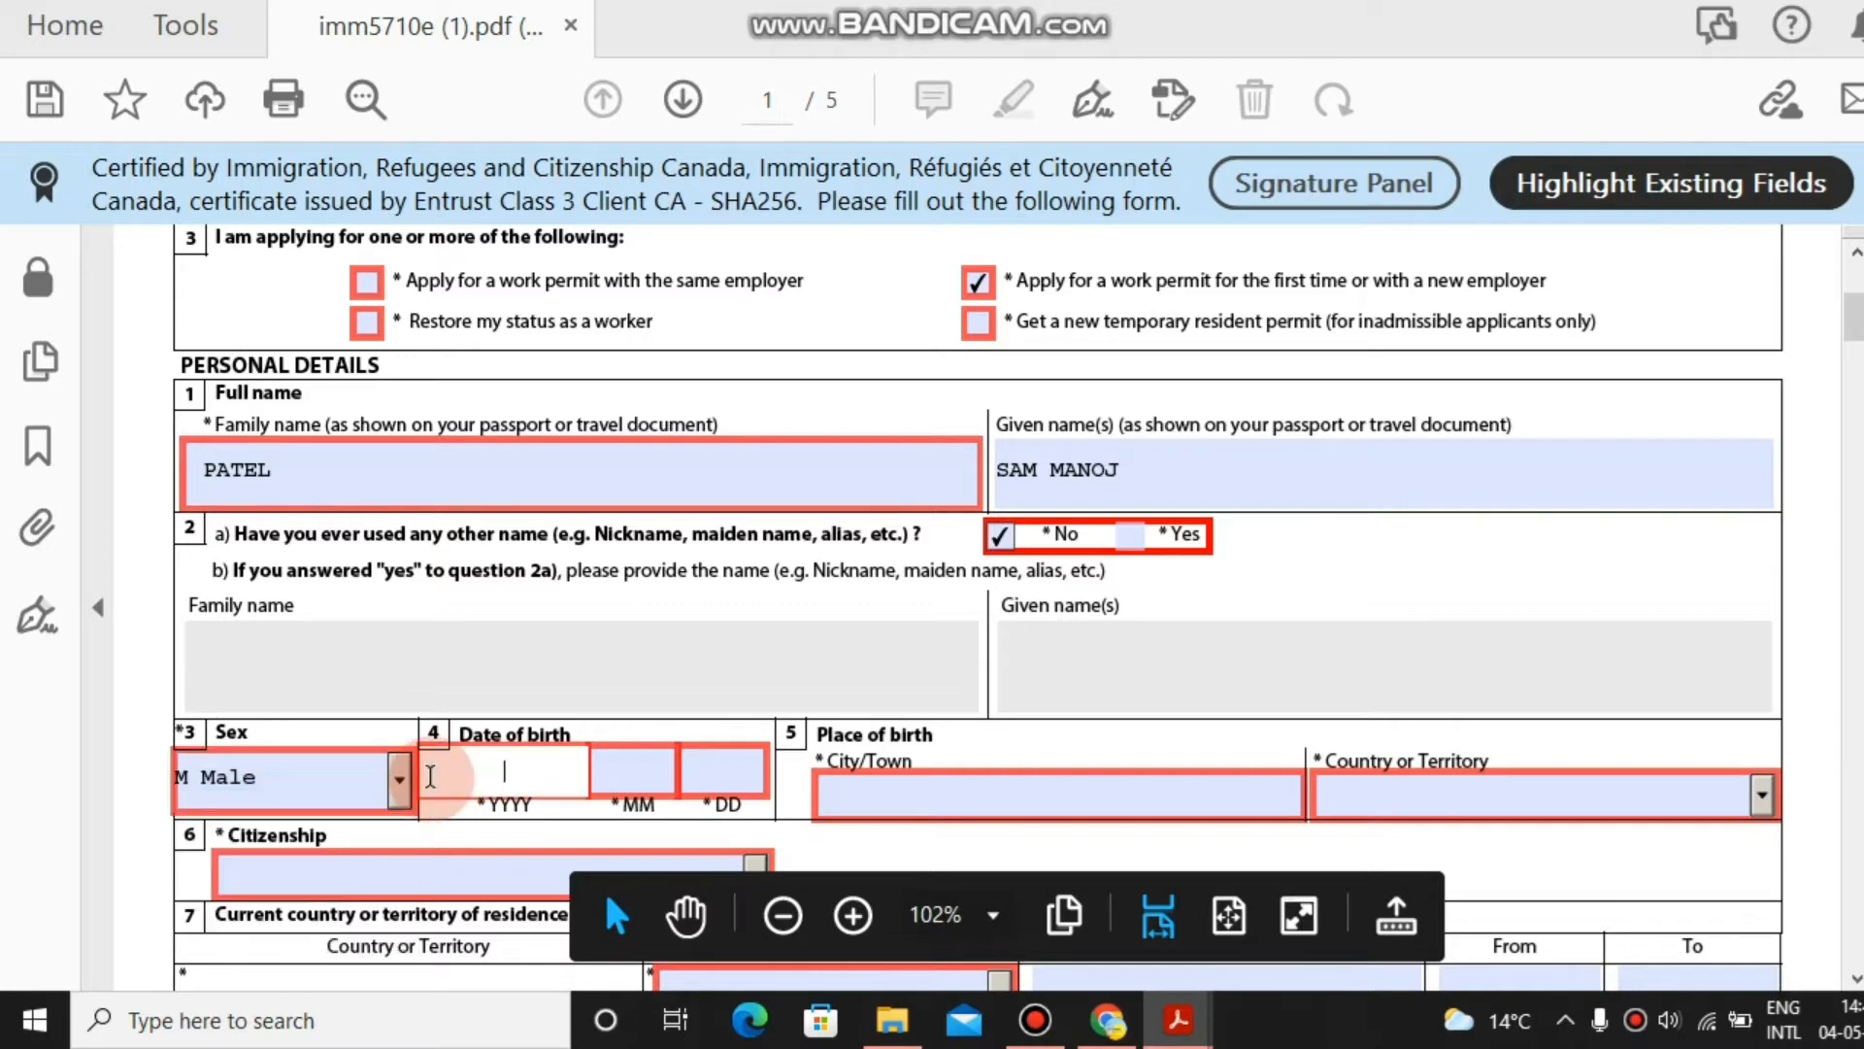
{"action": "type", "text": "19998"}
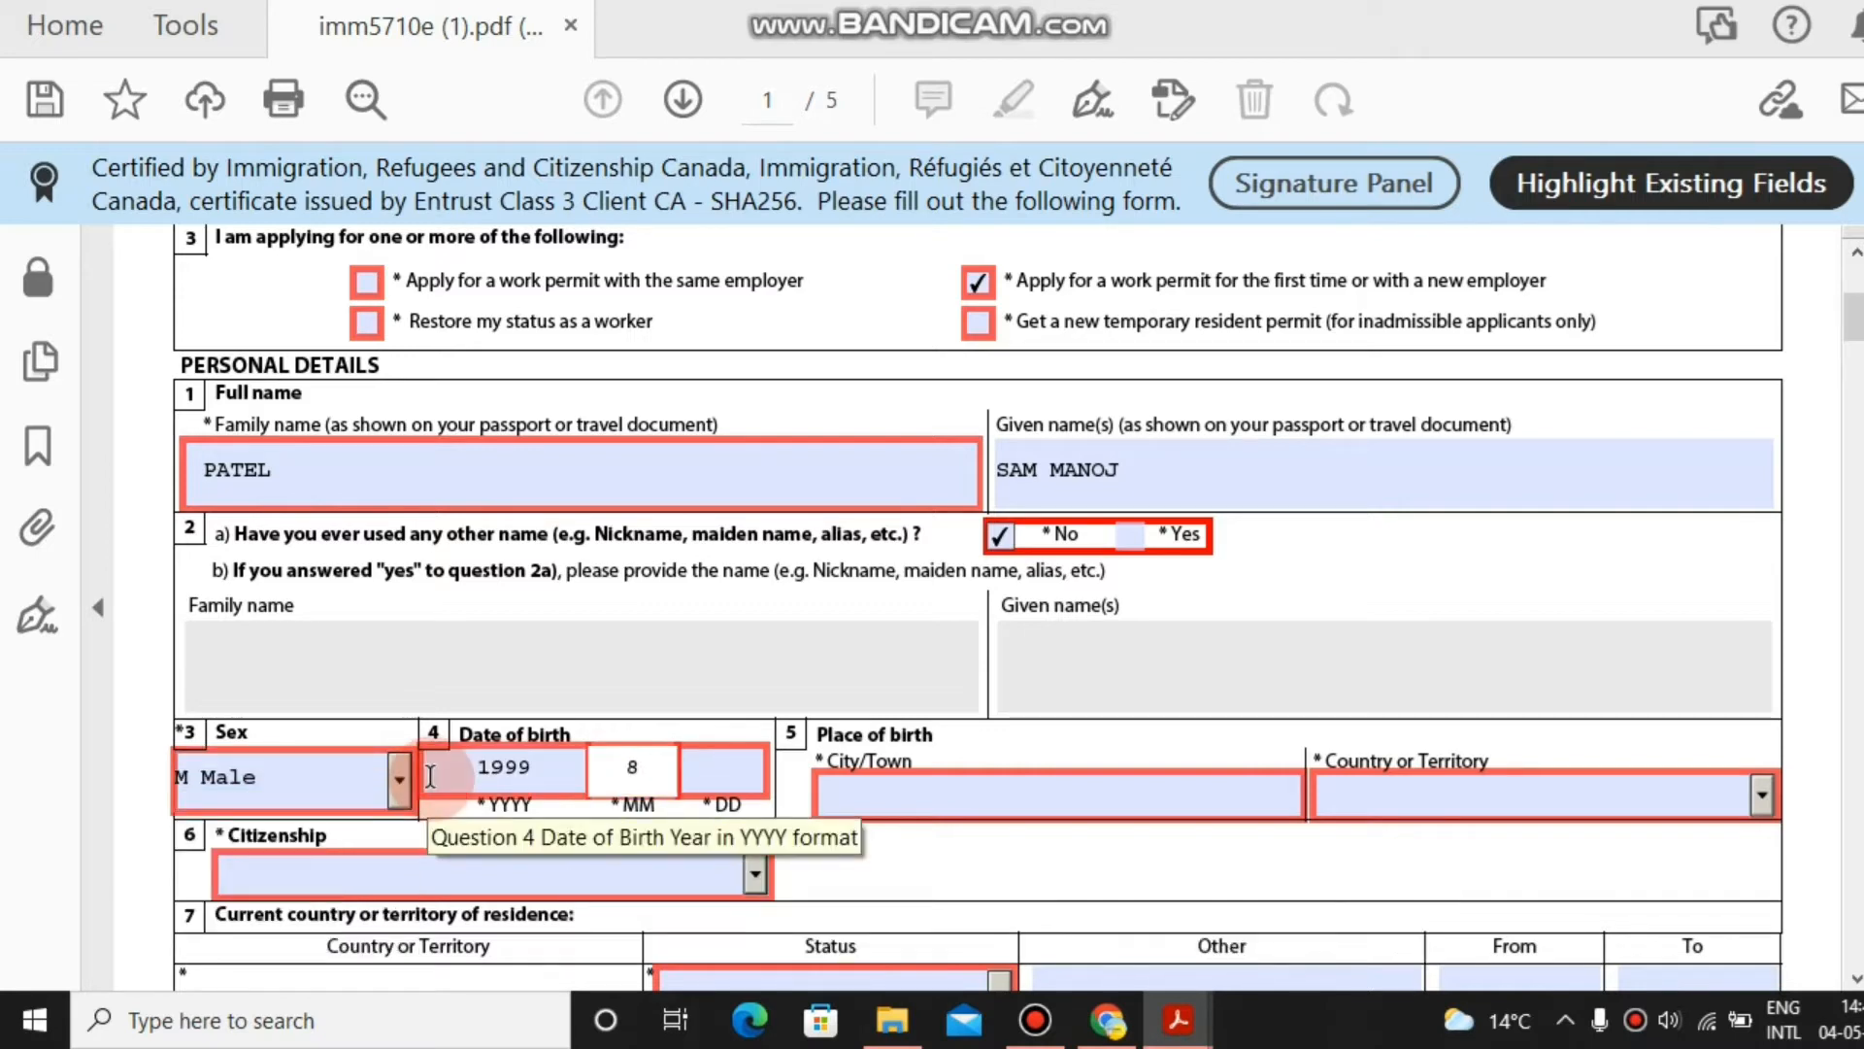
{"action": "key", "text": "Tab"}
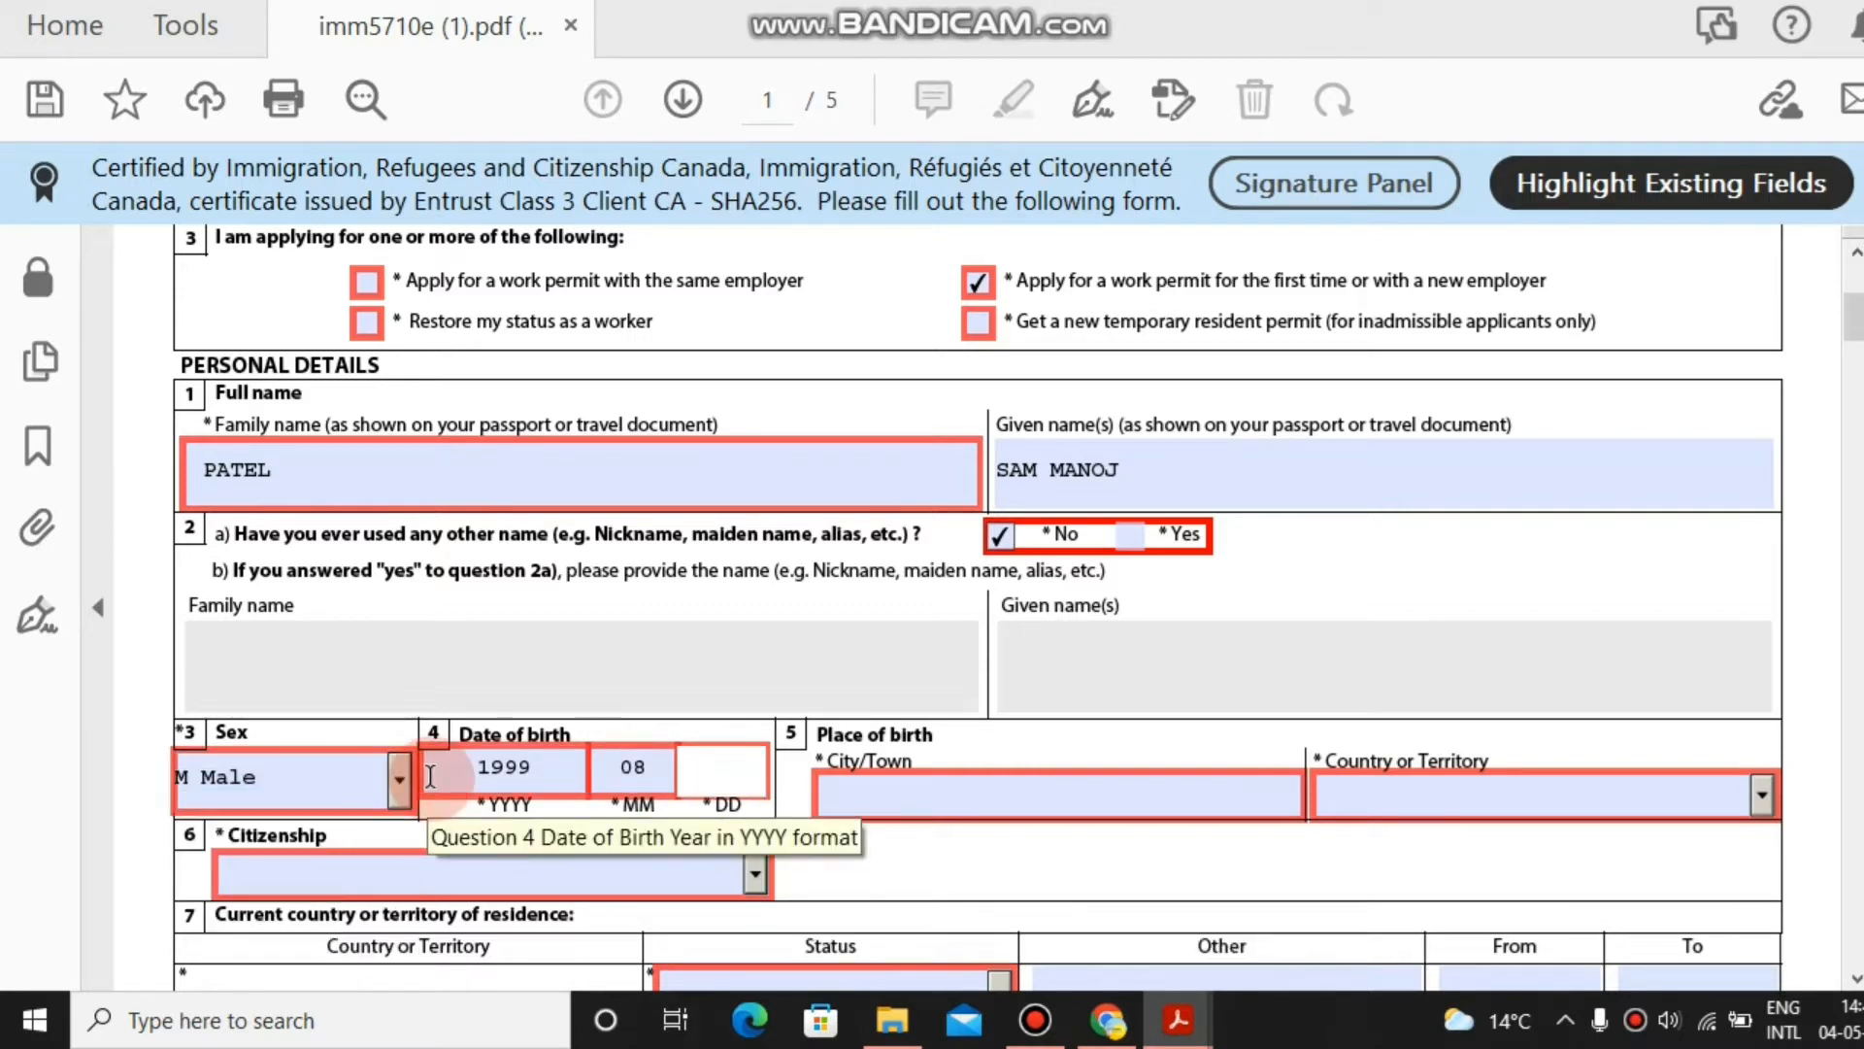
{"action": "type", "text": "8"}
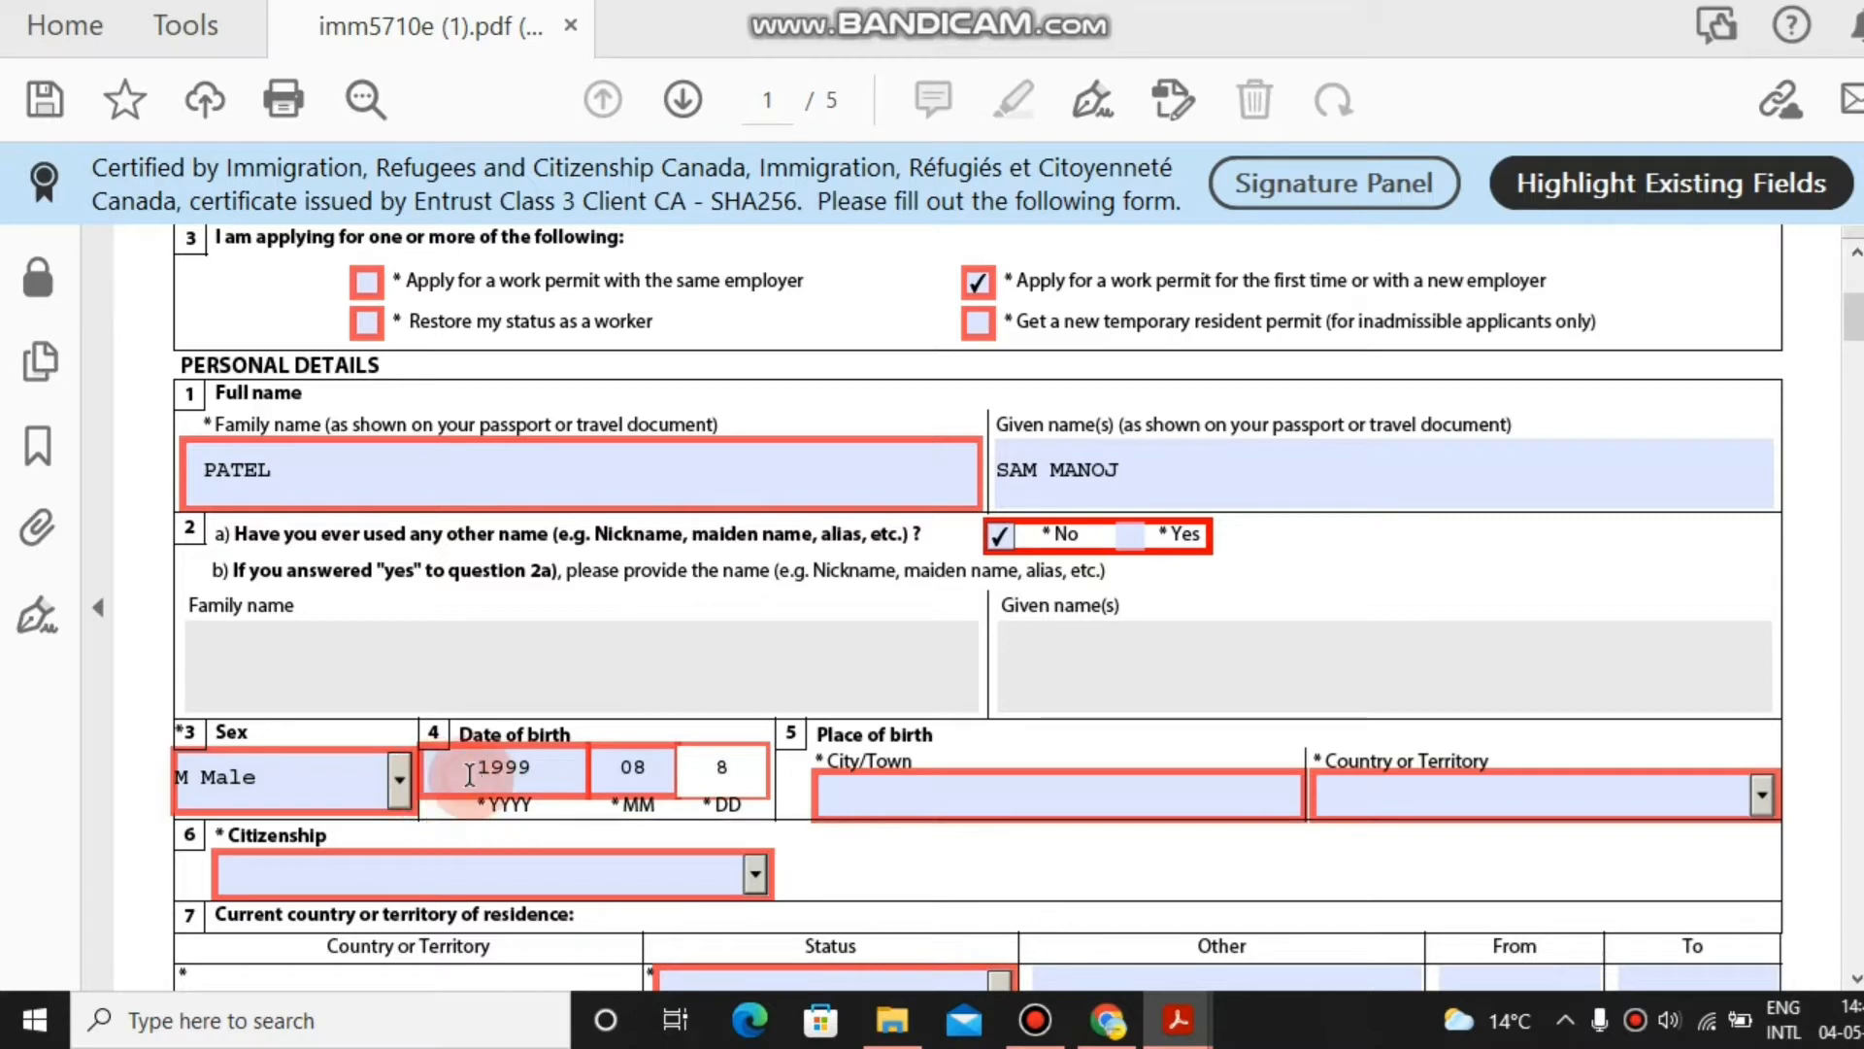
{"action": "left_click", "coordinate": [430, 776]}
Enter ahmedabad as birth city, with India as birth country and citizenship.
{"action": "left_click", "coordinate": [1054, 799]}
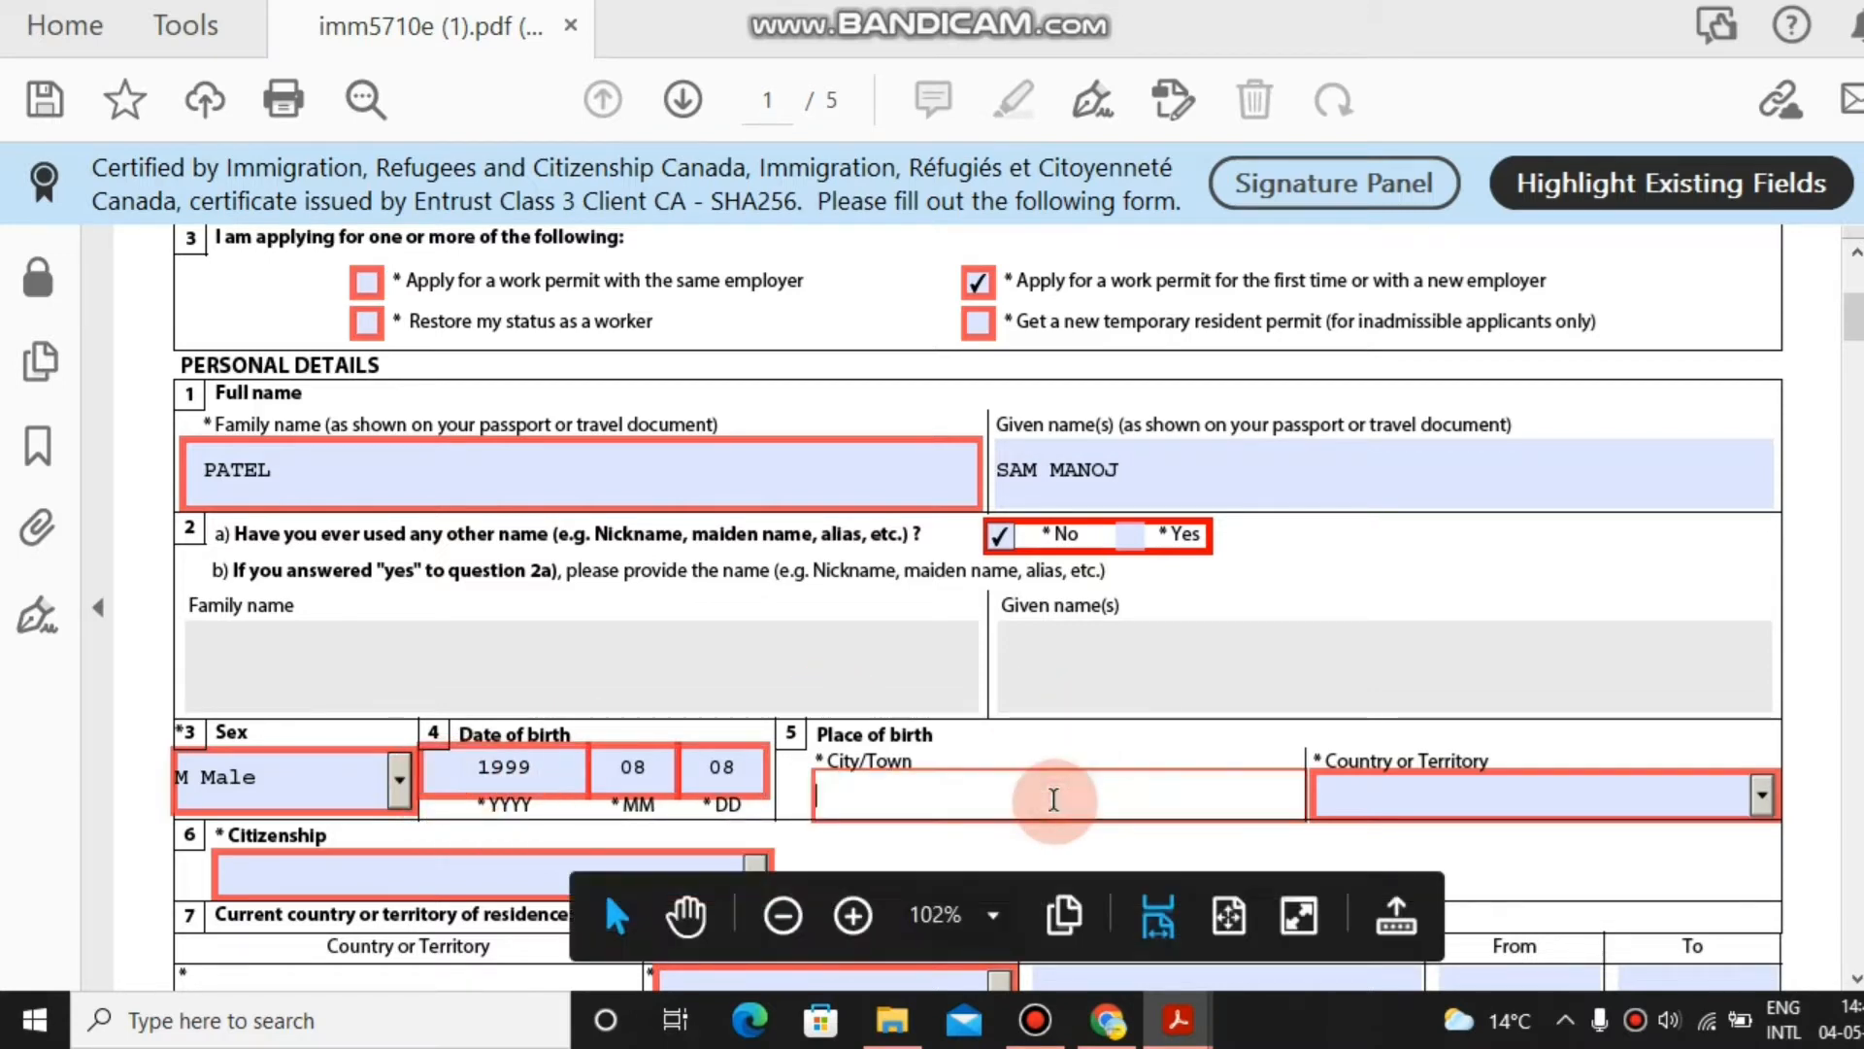
{"action": "type", "text": "ahmedabad"}
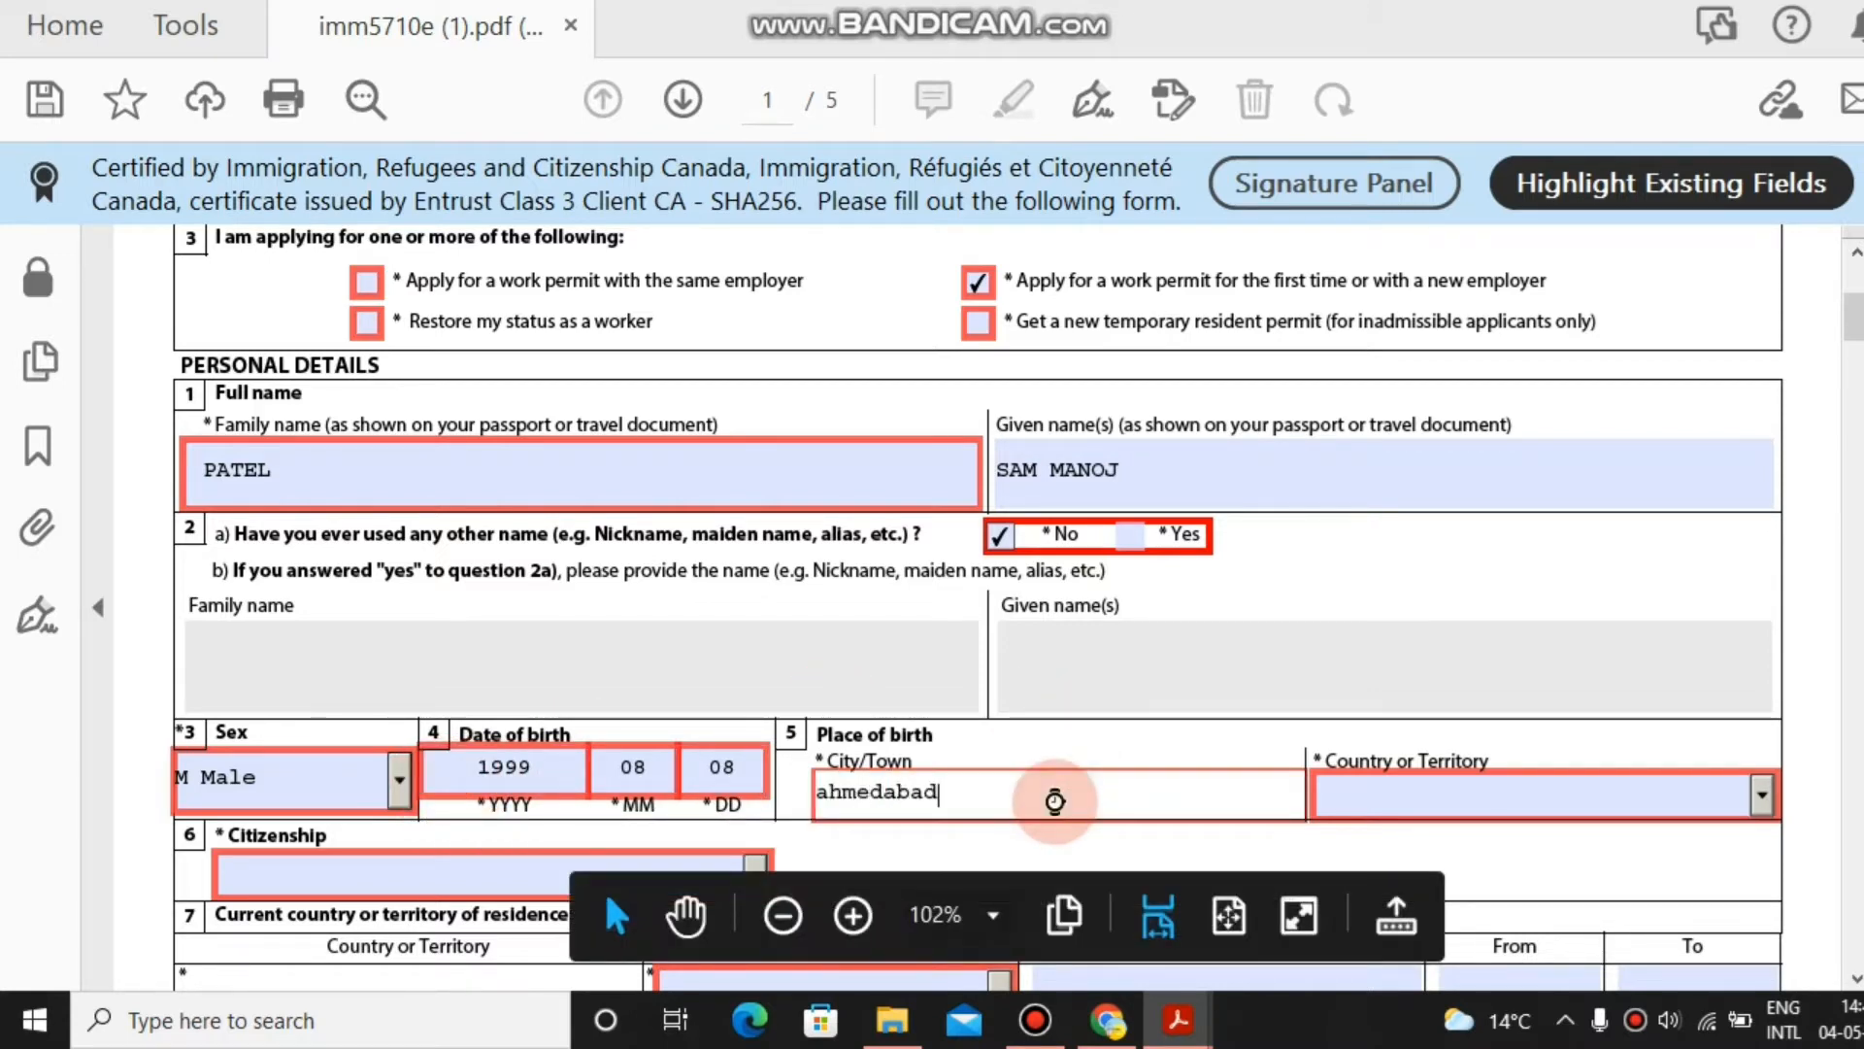
{"action": "key", "text": "Tab"}
{"action": "type", "text": "I"}
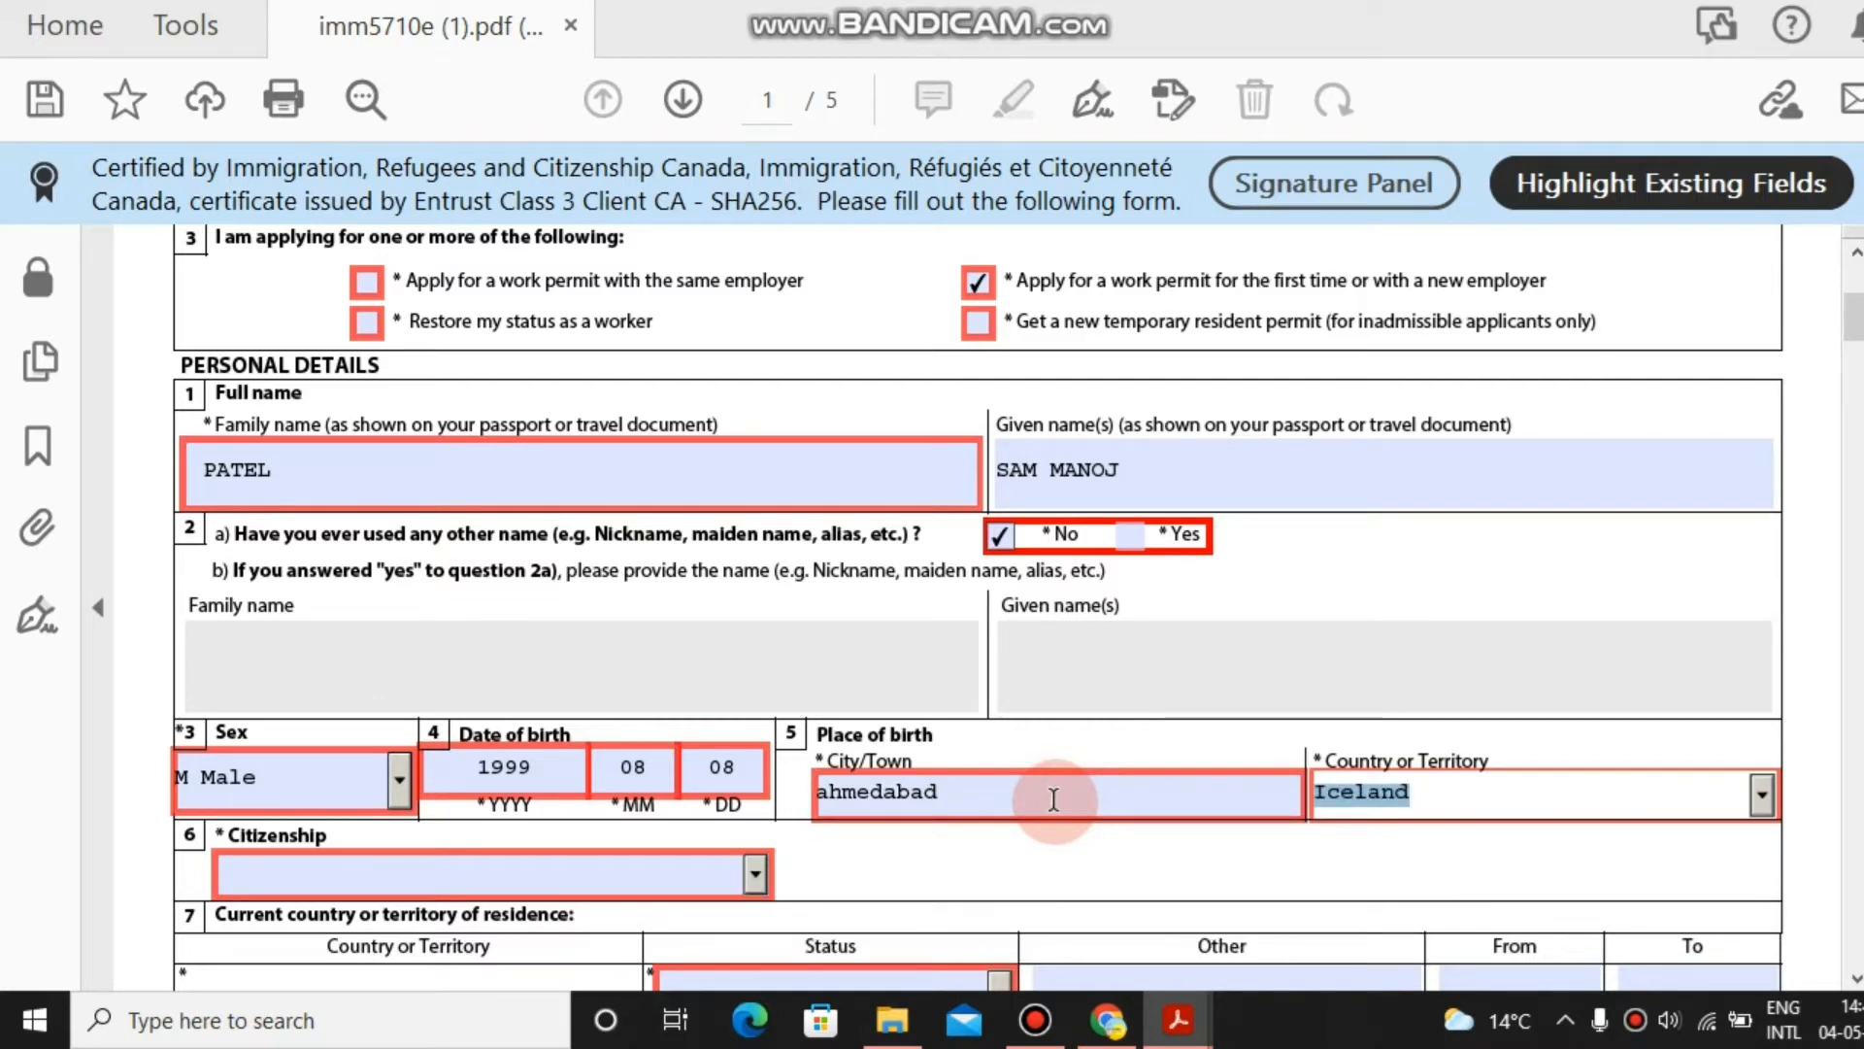
{"action": "key", "text": "Tab"}
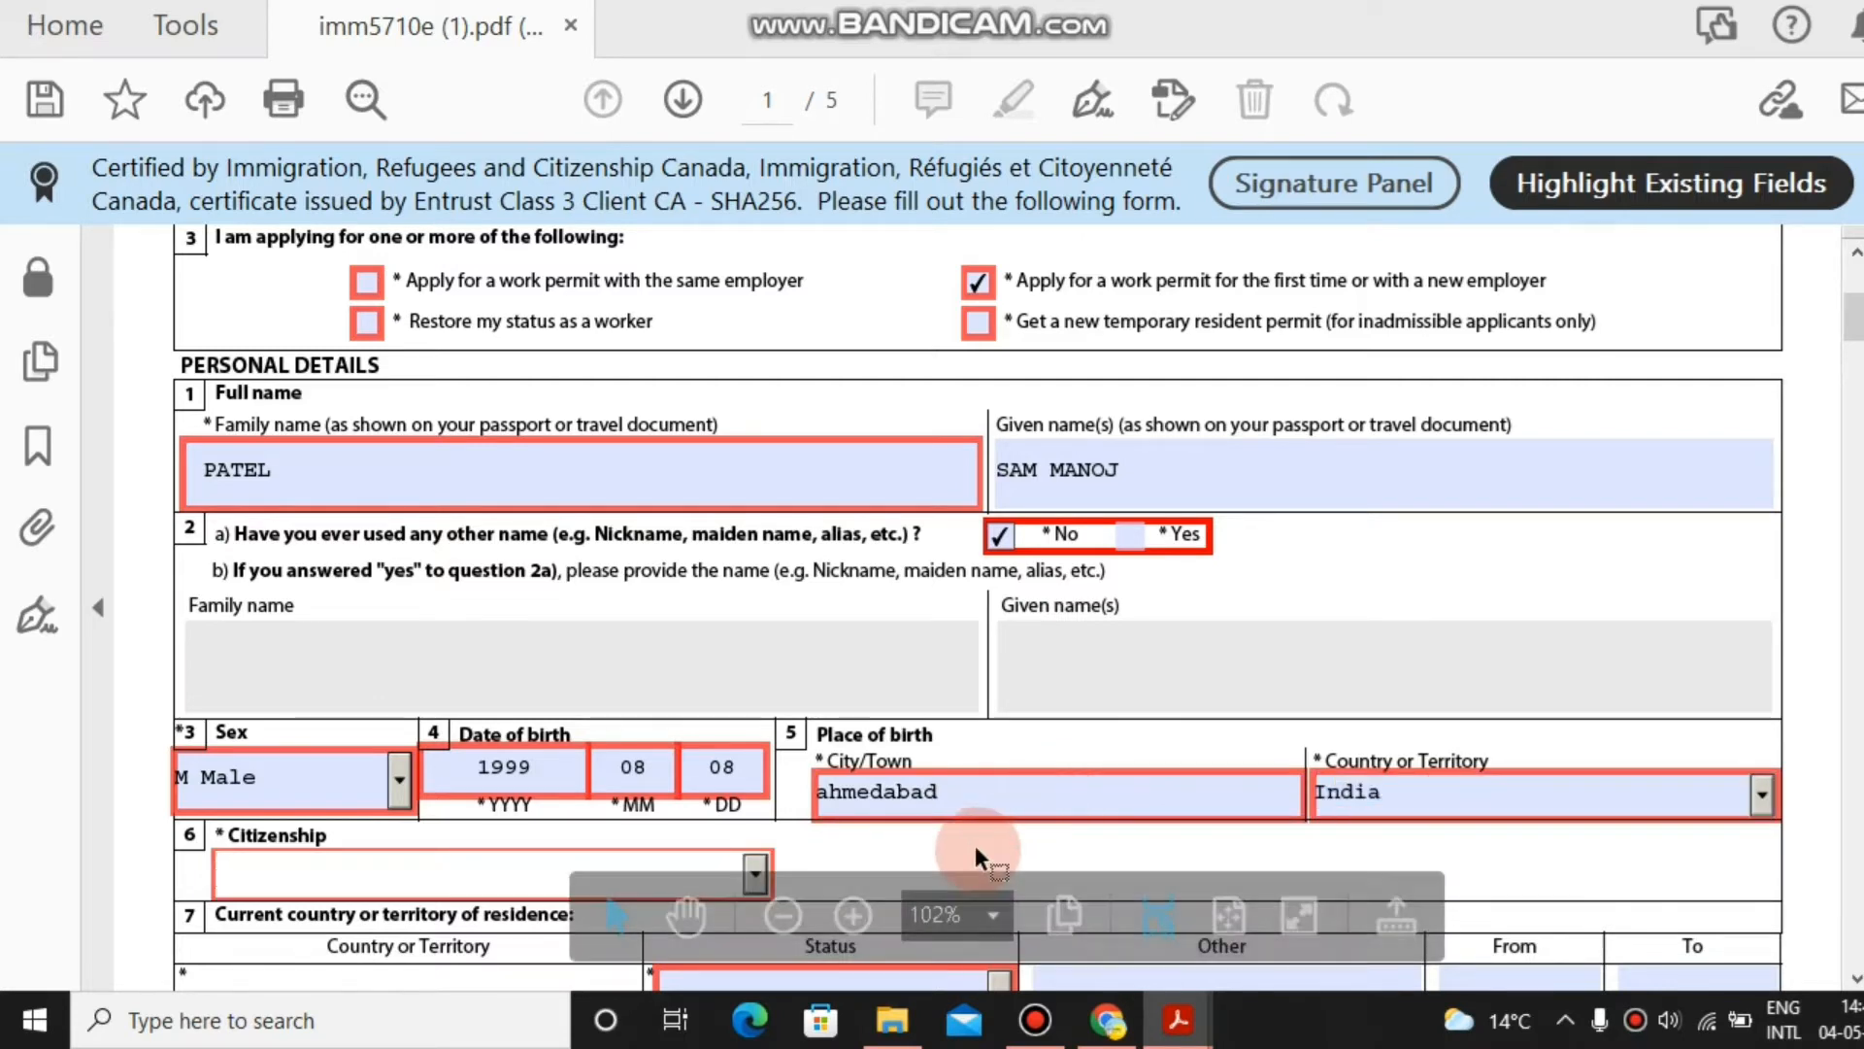
{"action": "type", "text": "Iceland"}
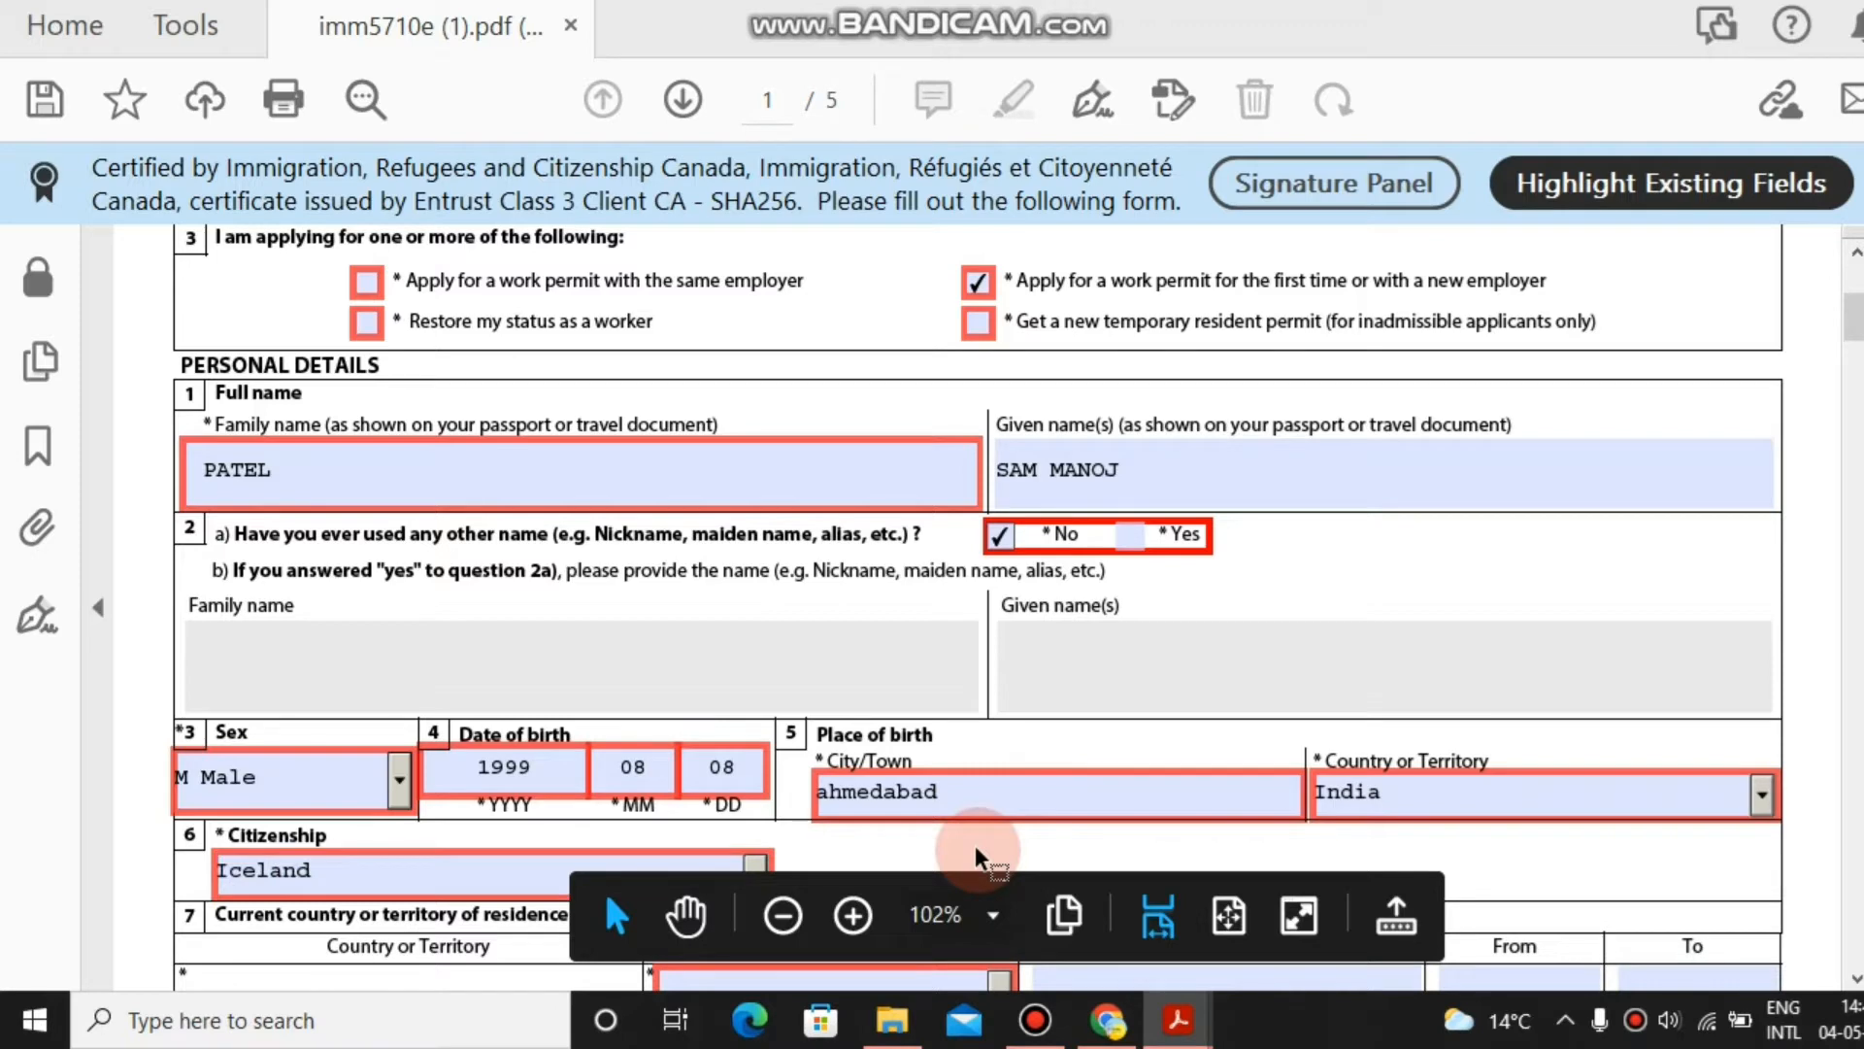
{"action": "left_click", "coordinate": [316, 877]}
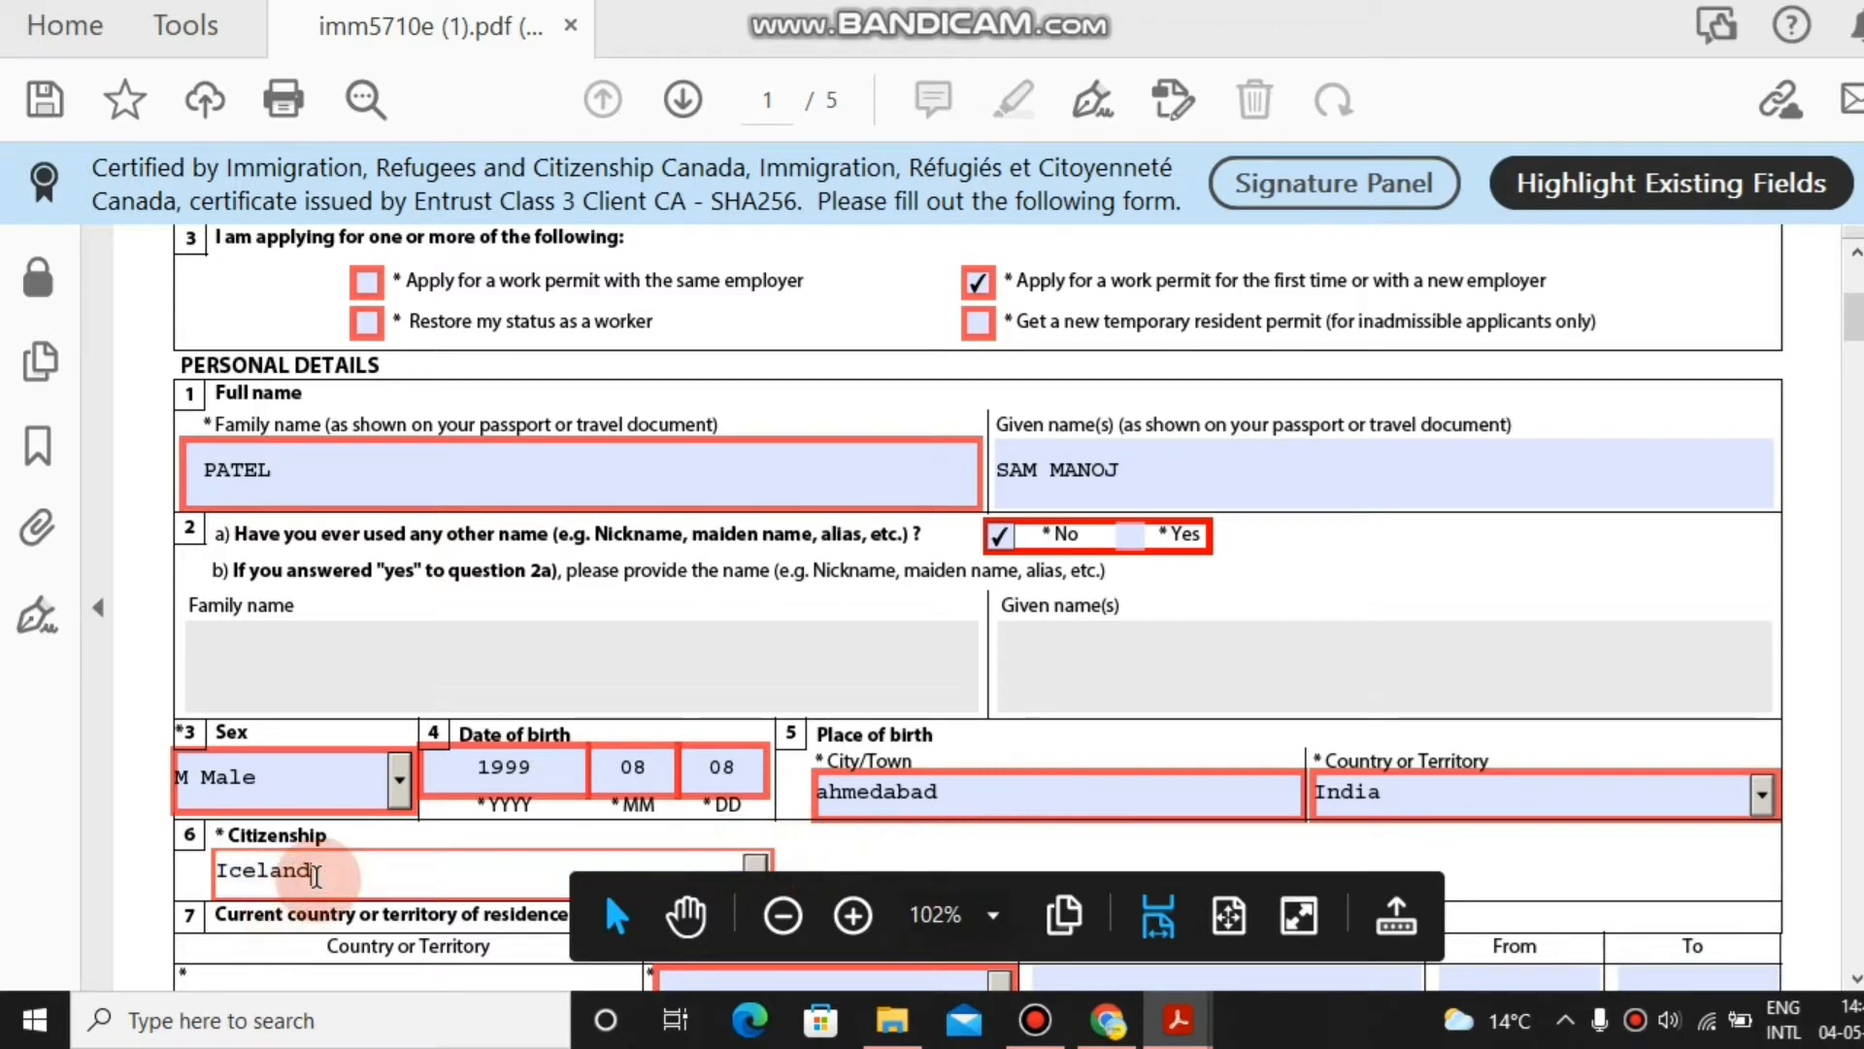
{"action": "key", "text": "Down"}
{"action": "key", "text": "Down"}
{"action": "key", "text": "Down"}
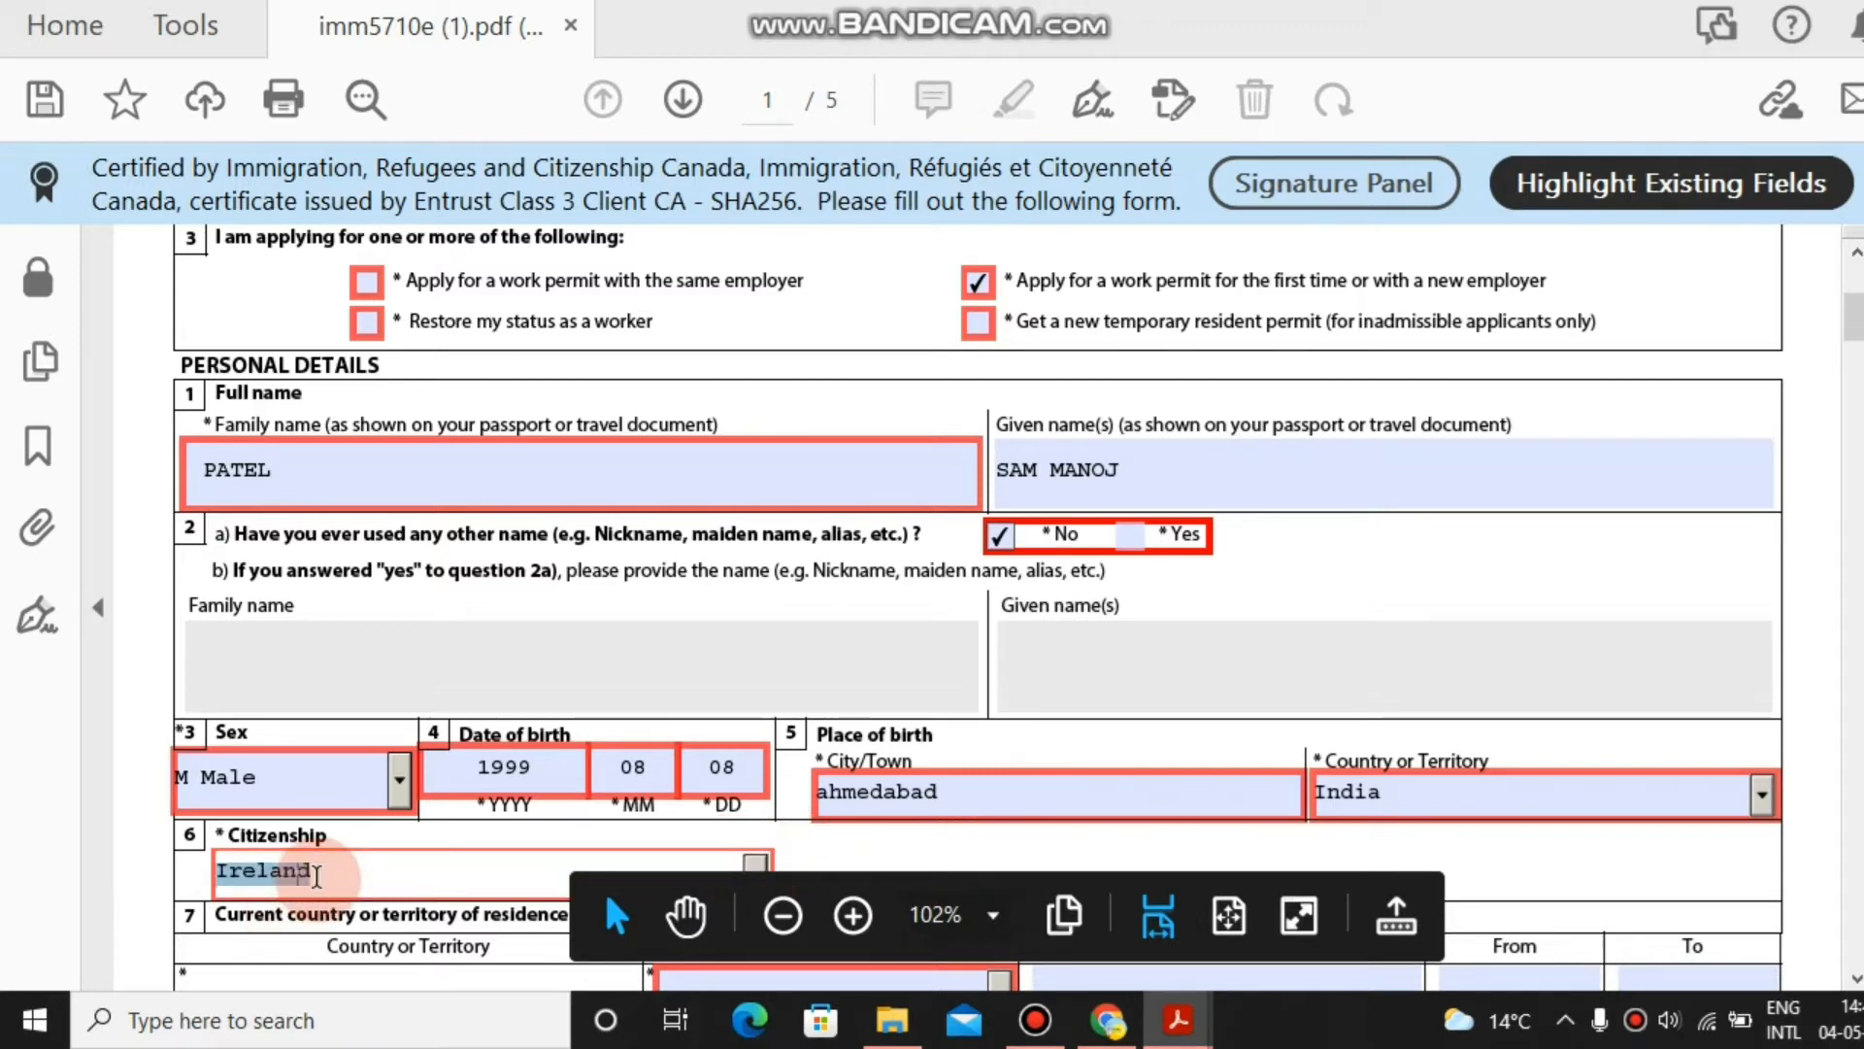
{"action": "key", "text": "Down"}
{"action": "key", "text": "Down"}
{"action": "type", "text": "I"}
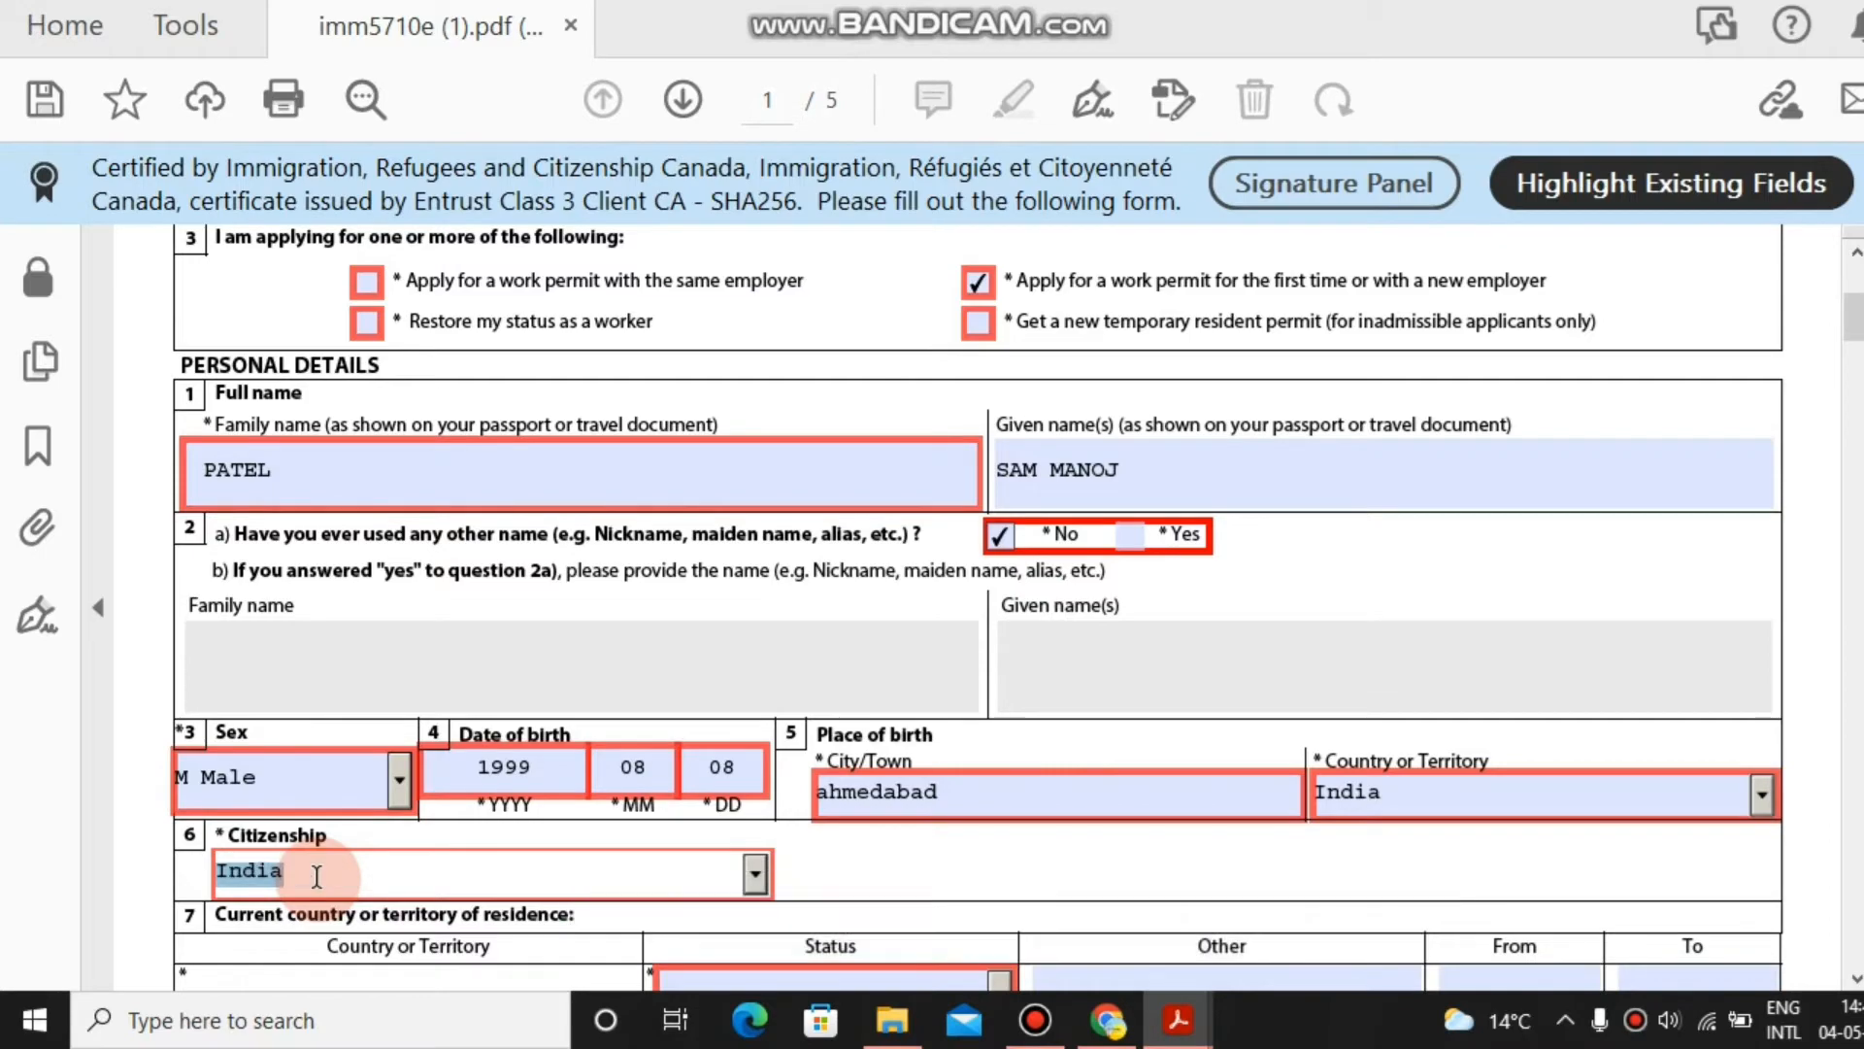
{"action": "key", "text": "Return"}
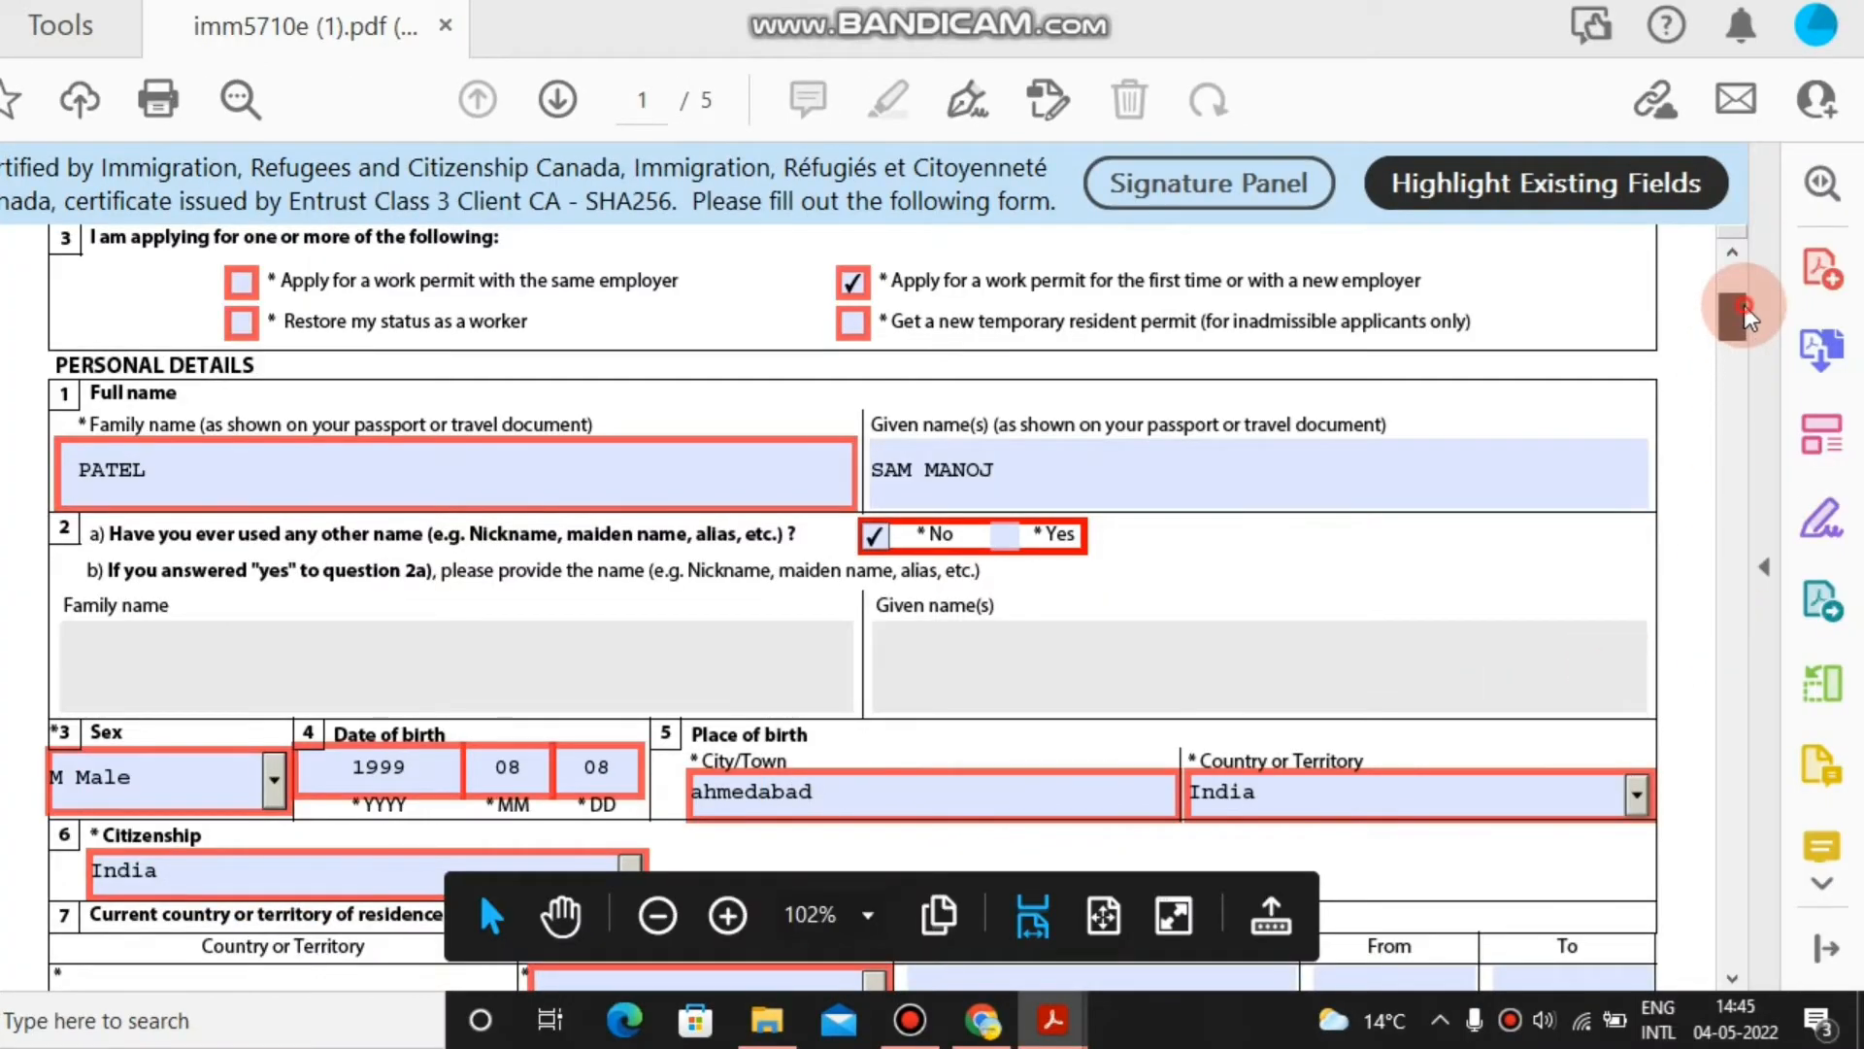
Set the current residence status to Student.
{"action": "left_click_drag", "start_coordinate": [1745, 316], "coordinate": [1765, 346]}
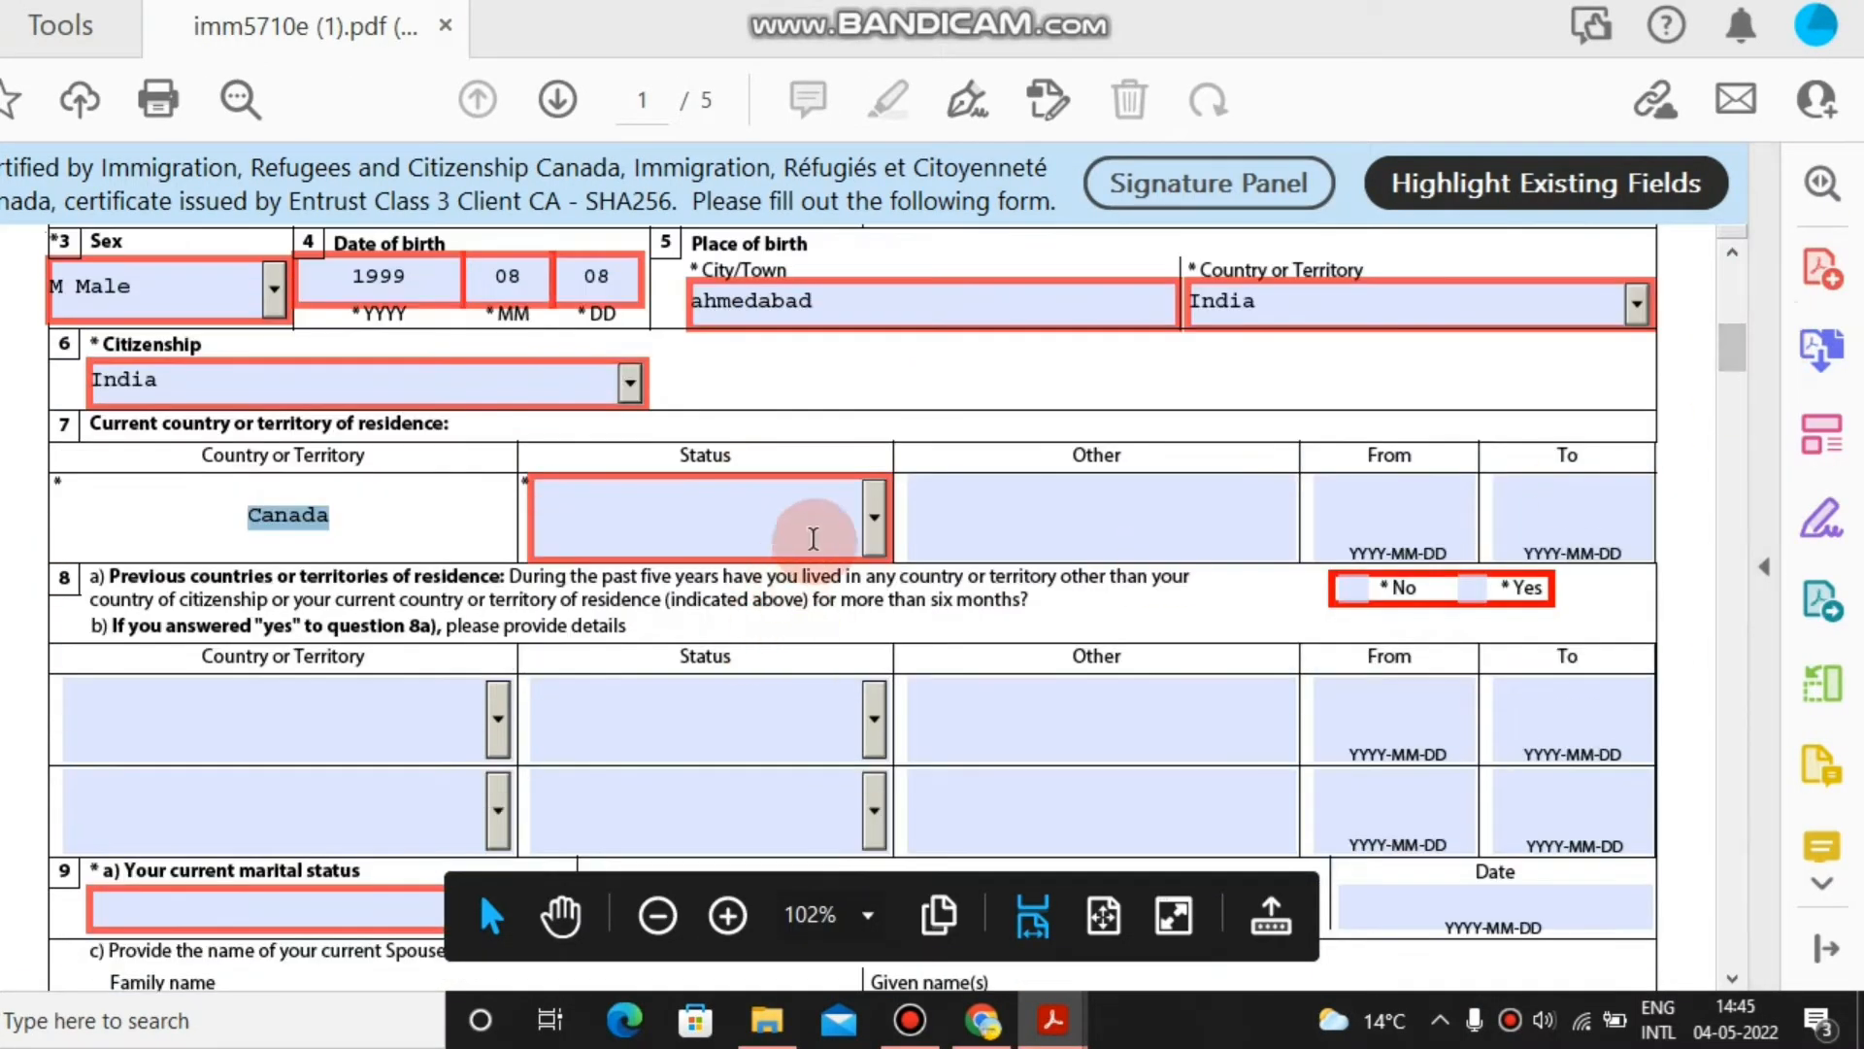
{"action": "left_click", "coordinate": [814, 539]}
{"action": "left_click", "coordinate": [873, 514]}
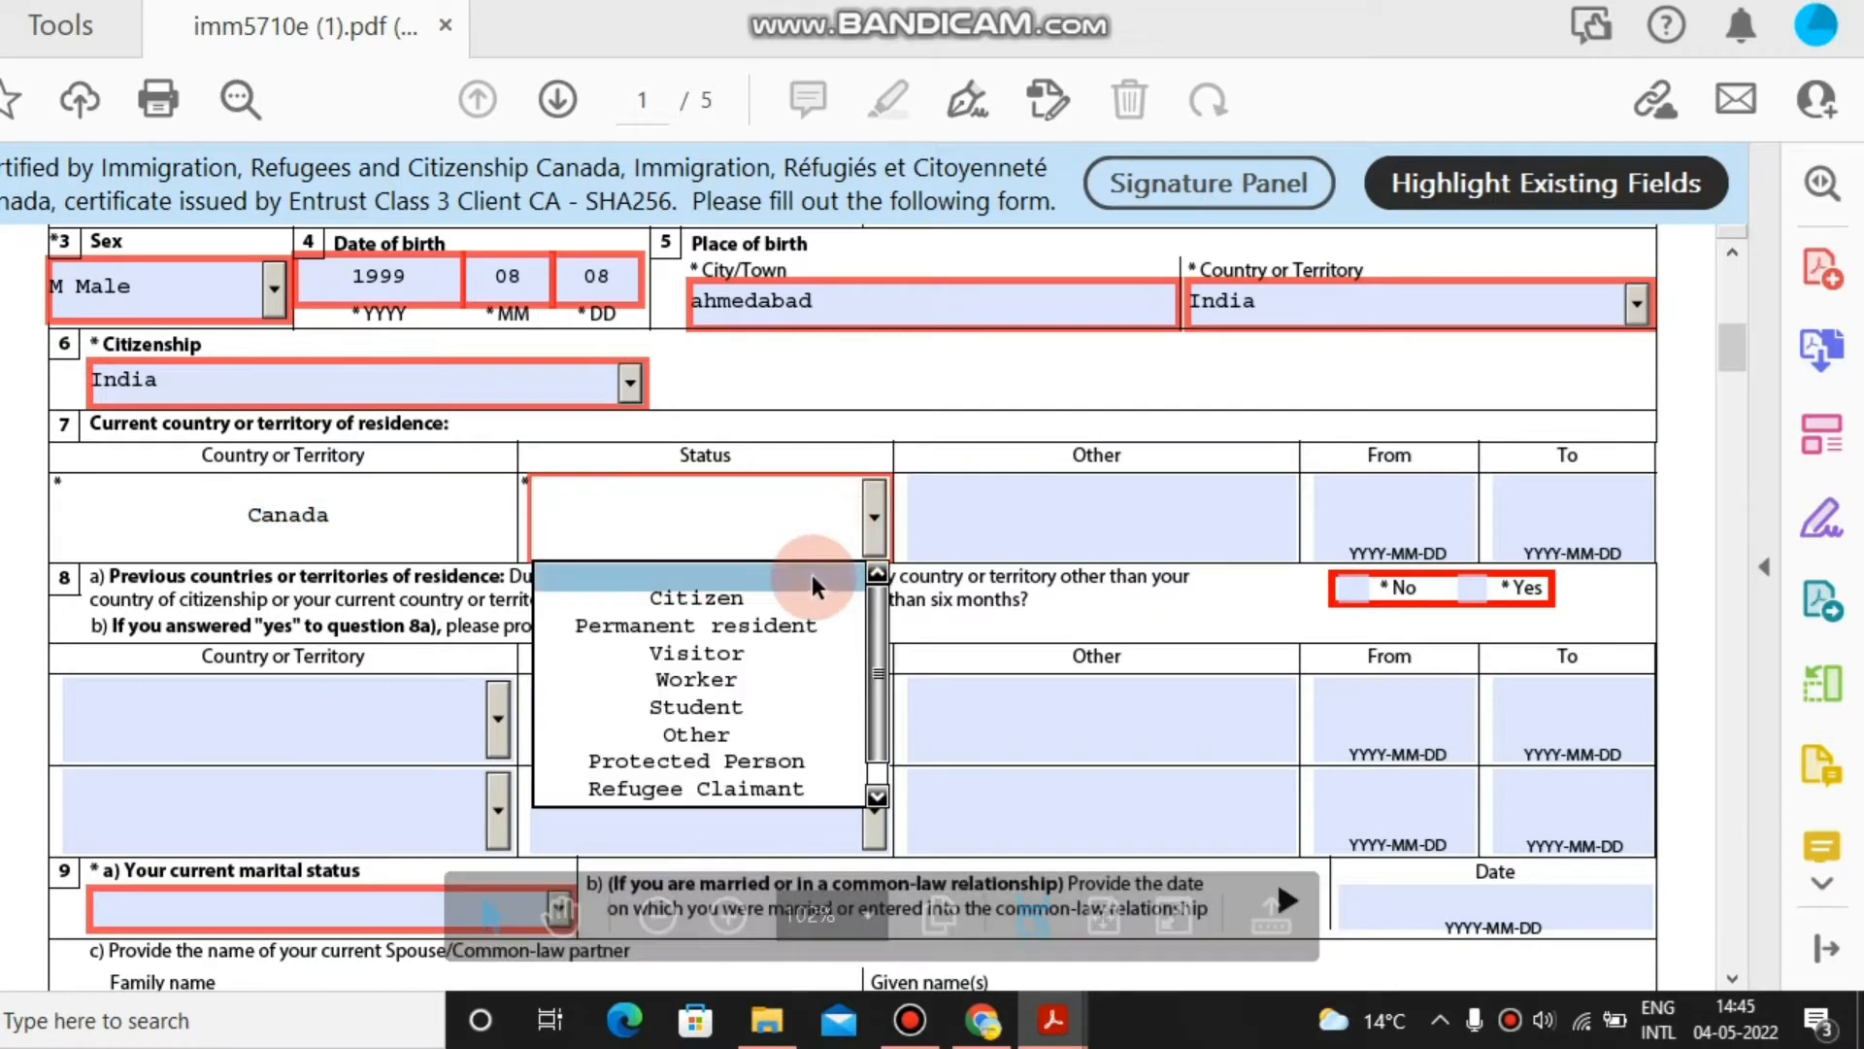
{"action": "left_click", "coordinate": [787, 710]}
Set the residence From date to 2021-01-01 using the calendar.
{"action": "left_click", "coordinate": [1412, 491]}
{"action": "left_click", "coordinate": [1471, 530]}
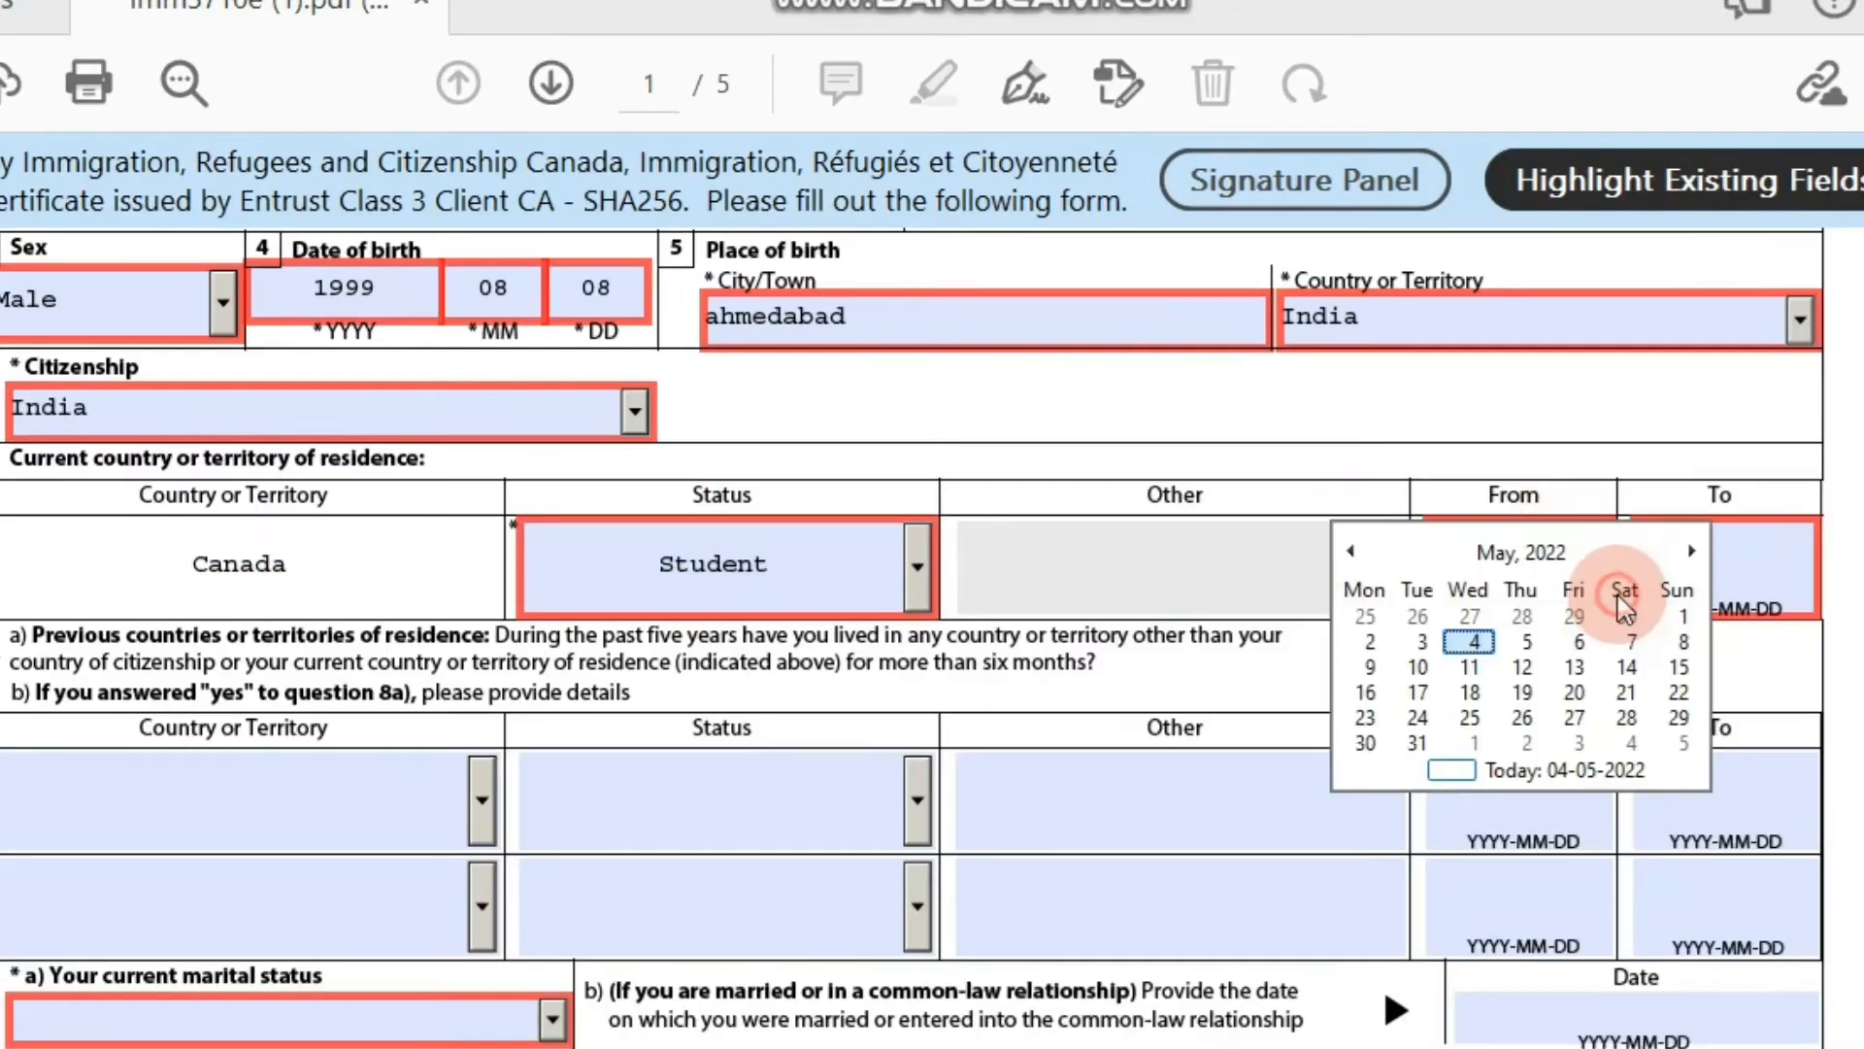
{"action": "left_click", "coordinate": [1360, 555]}
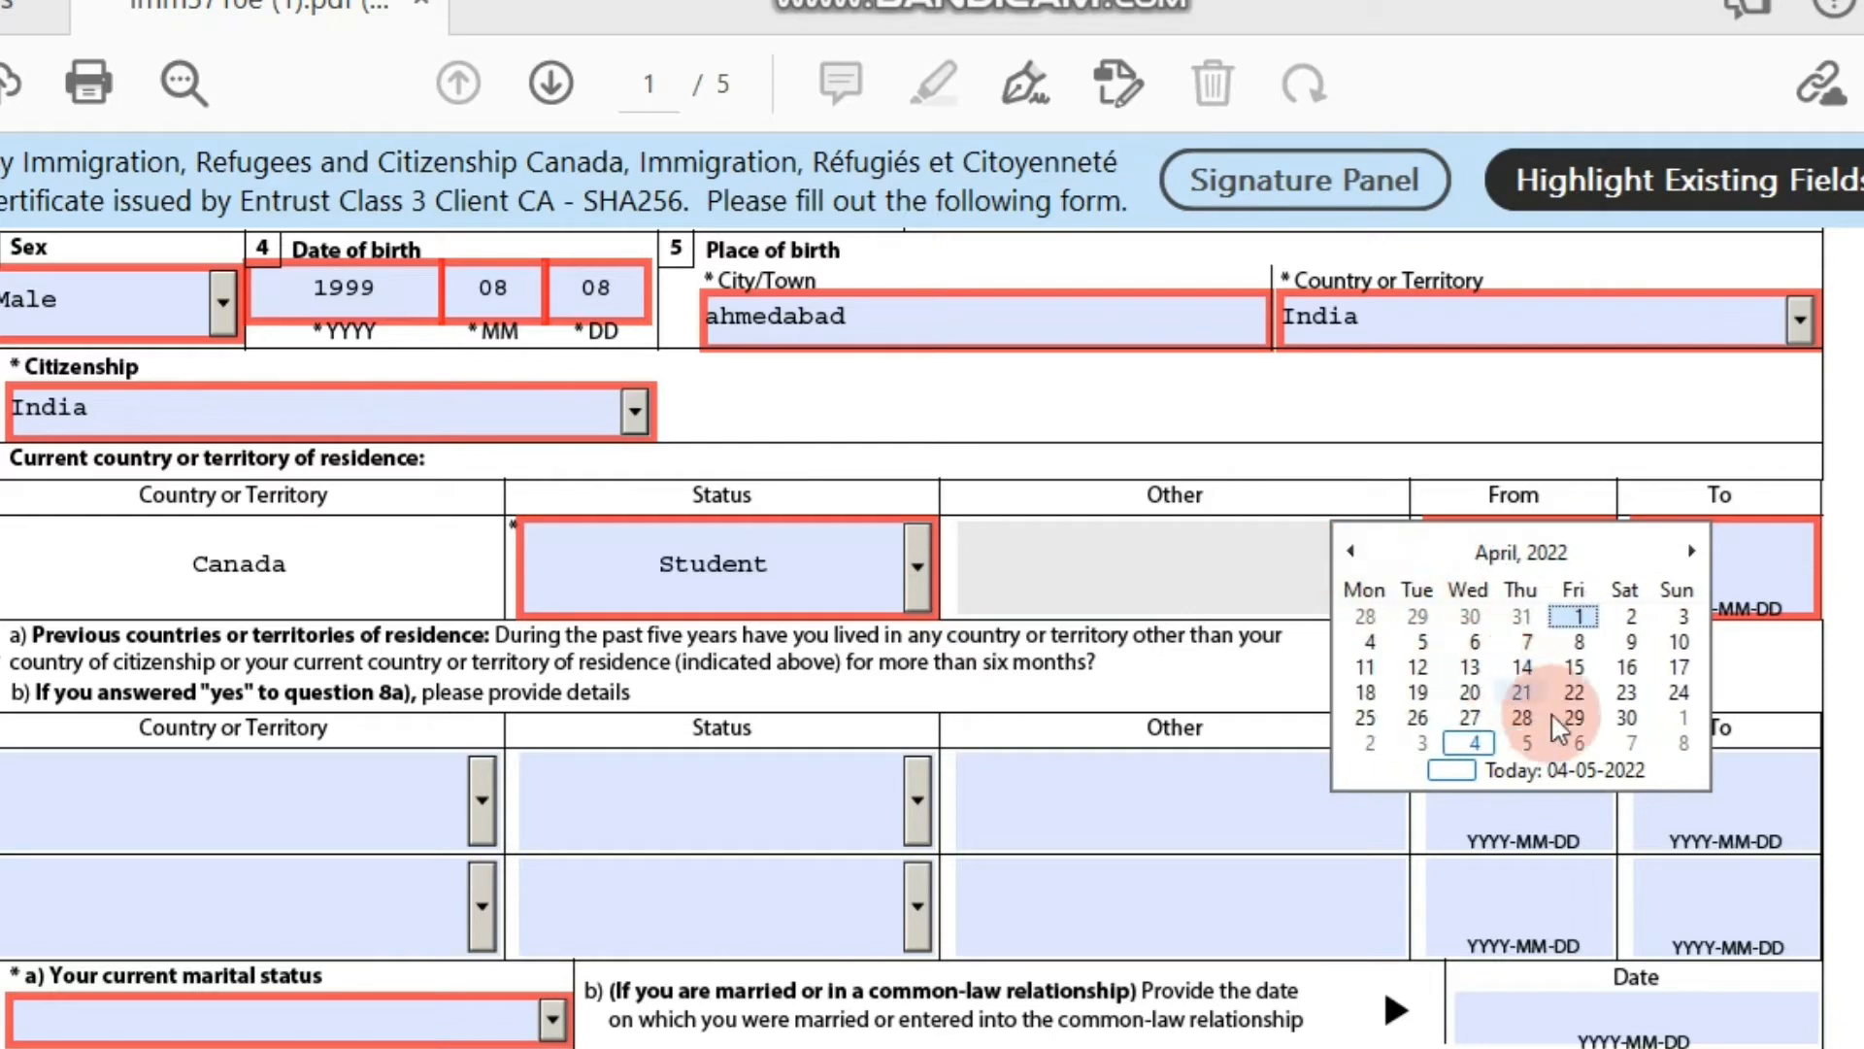
{"action": "left_click", "coordinate": [1575, 644]}
{"action": "left_click", "coordinate": [1789, 570]}
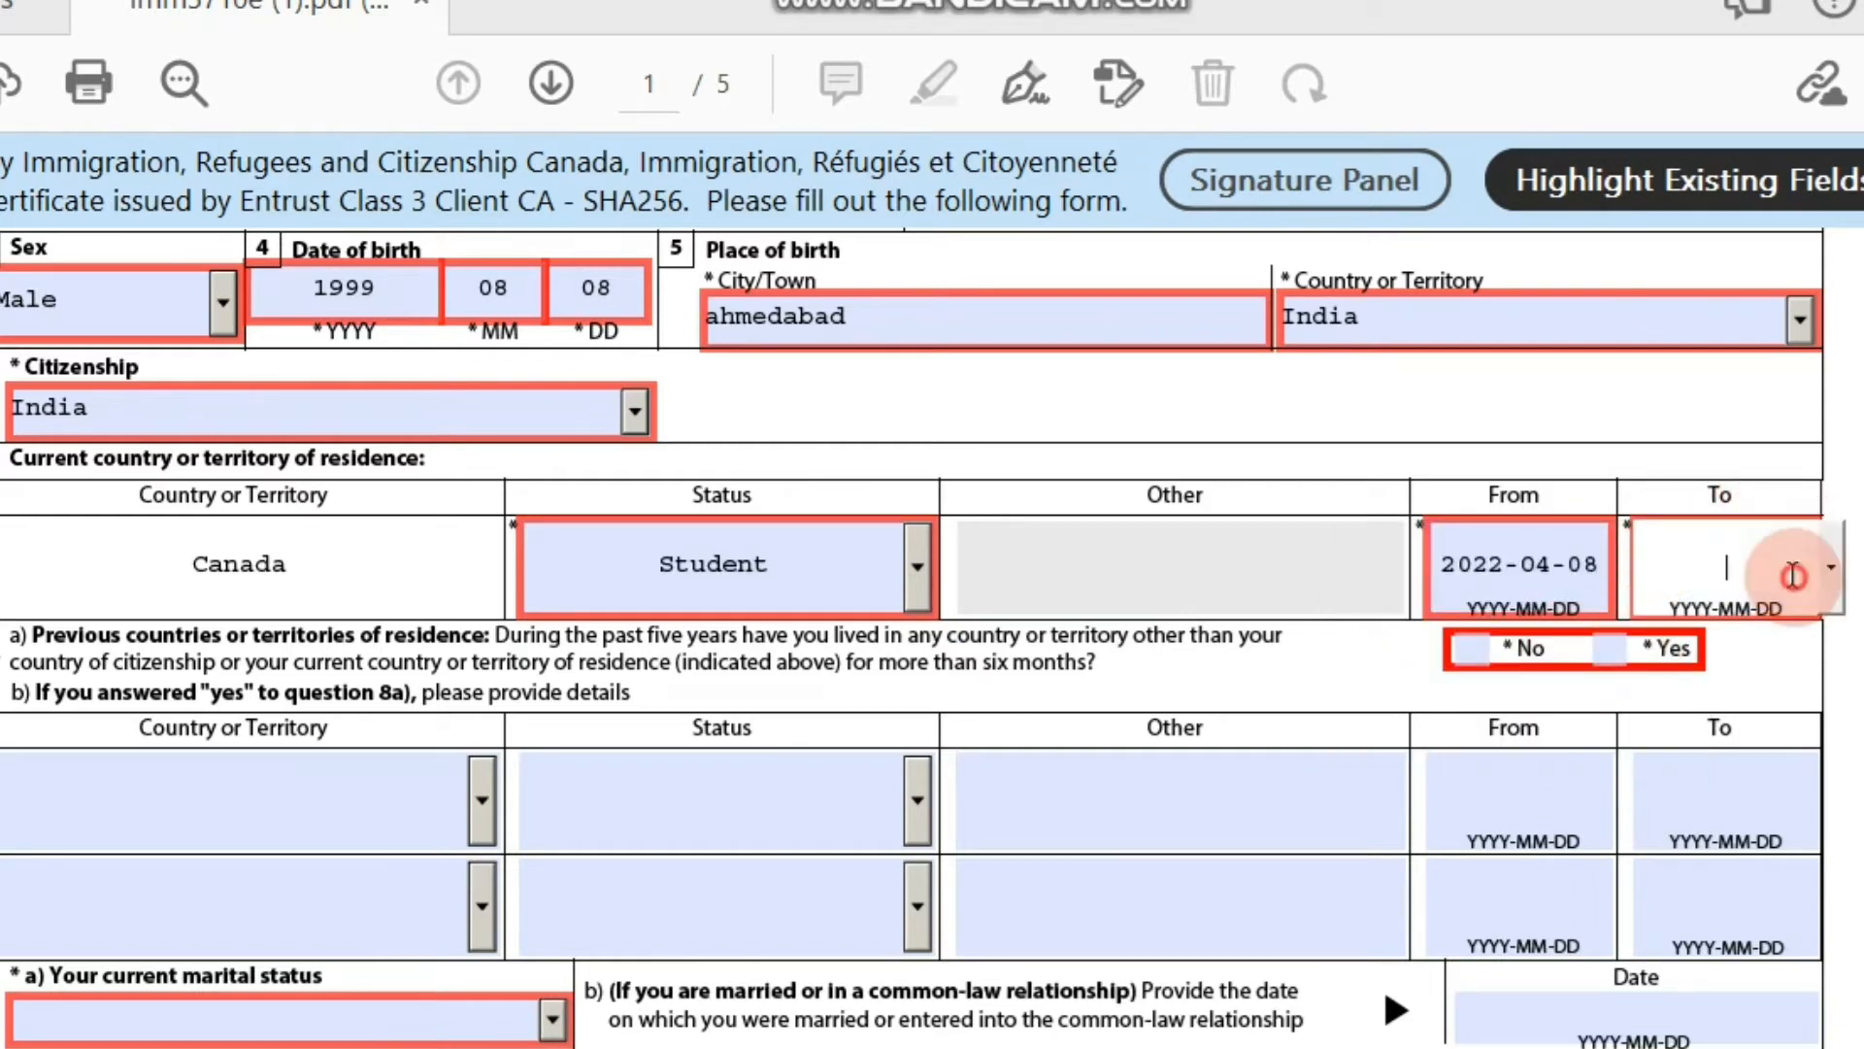
{"action": "left_click", "coordinate": [1838, 573]}
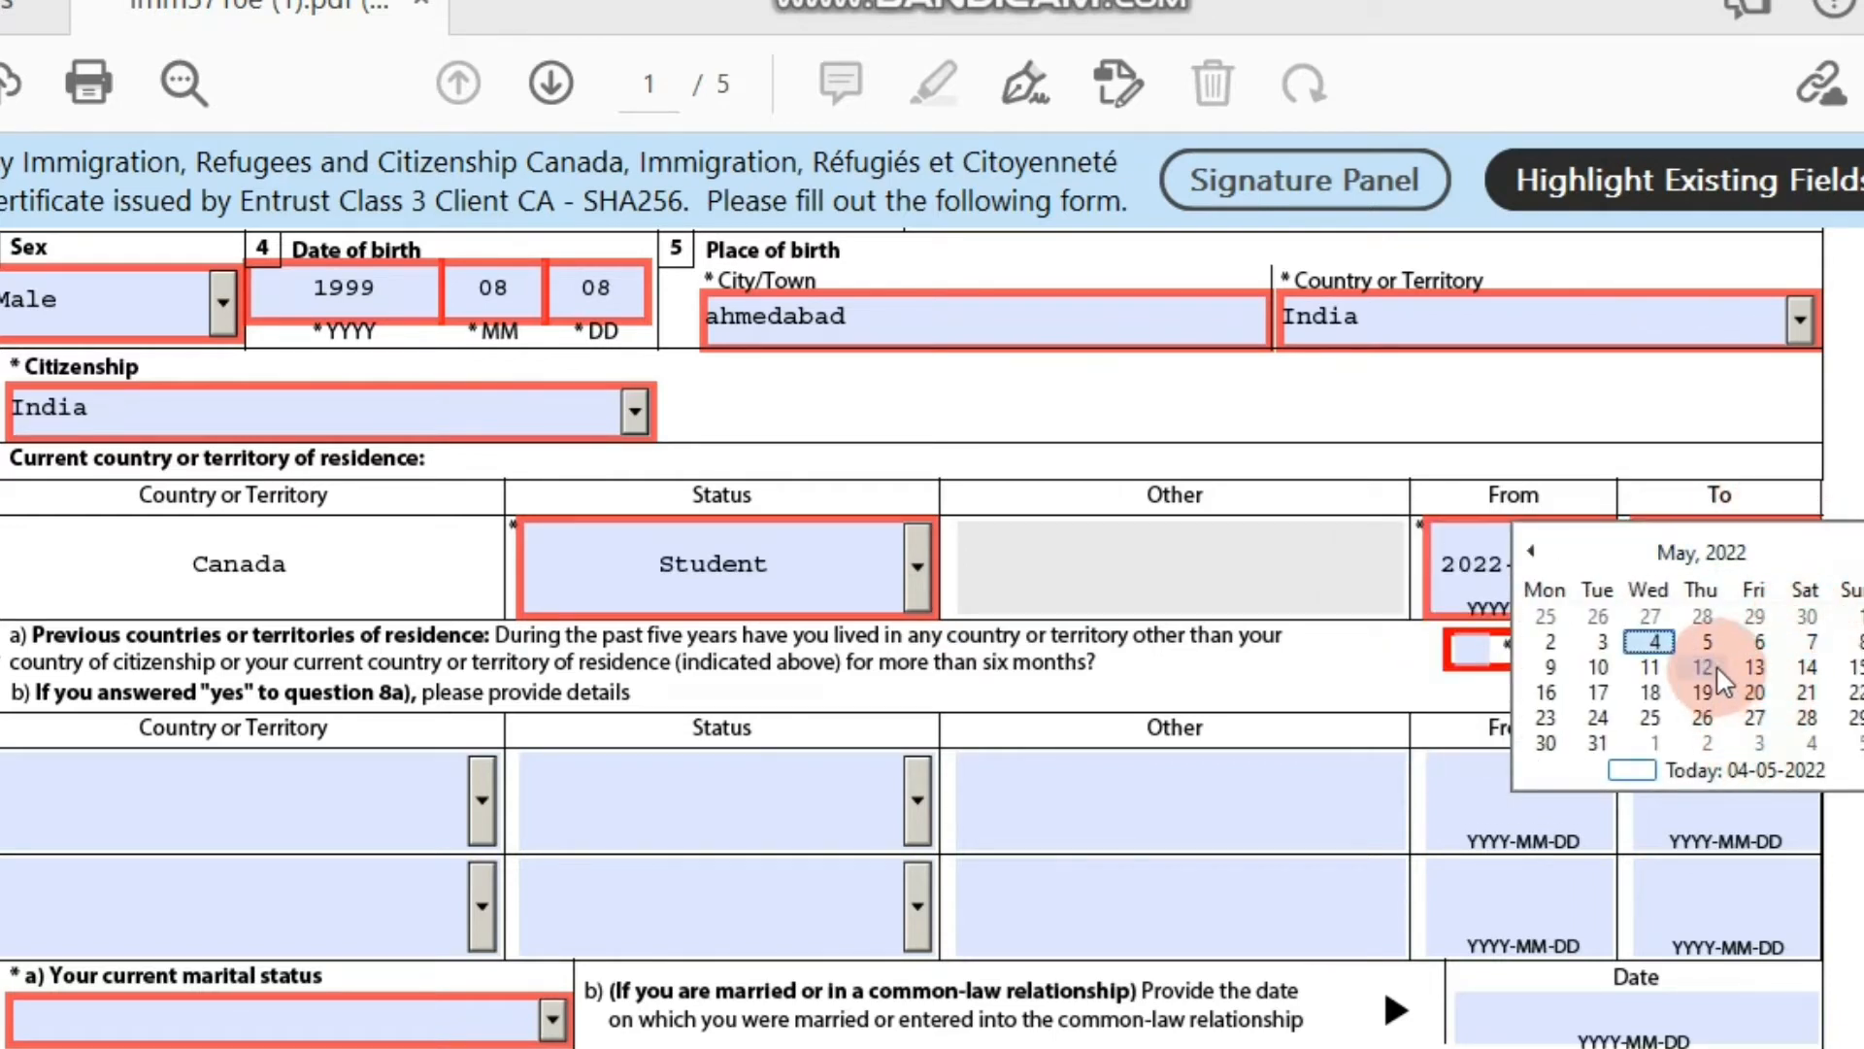
{"action": "left_click", "coordinate": [1569, 574]}
{"action": "left_click", "coordinate": [1768, 562]}
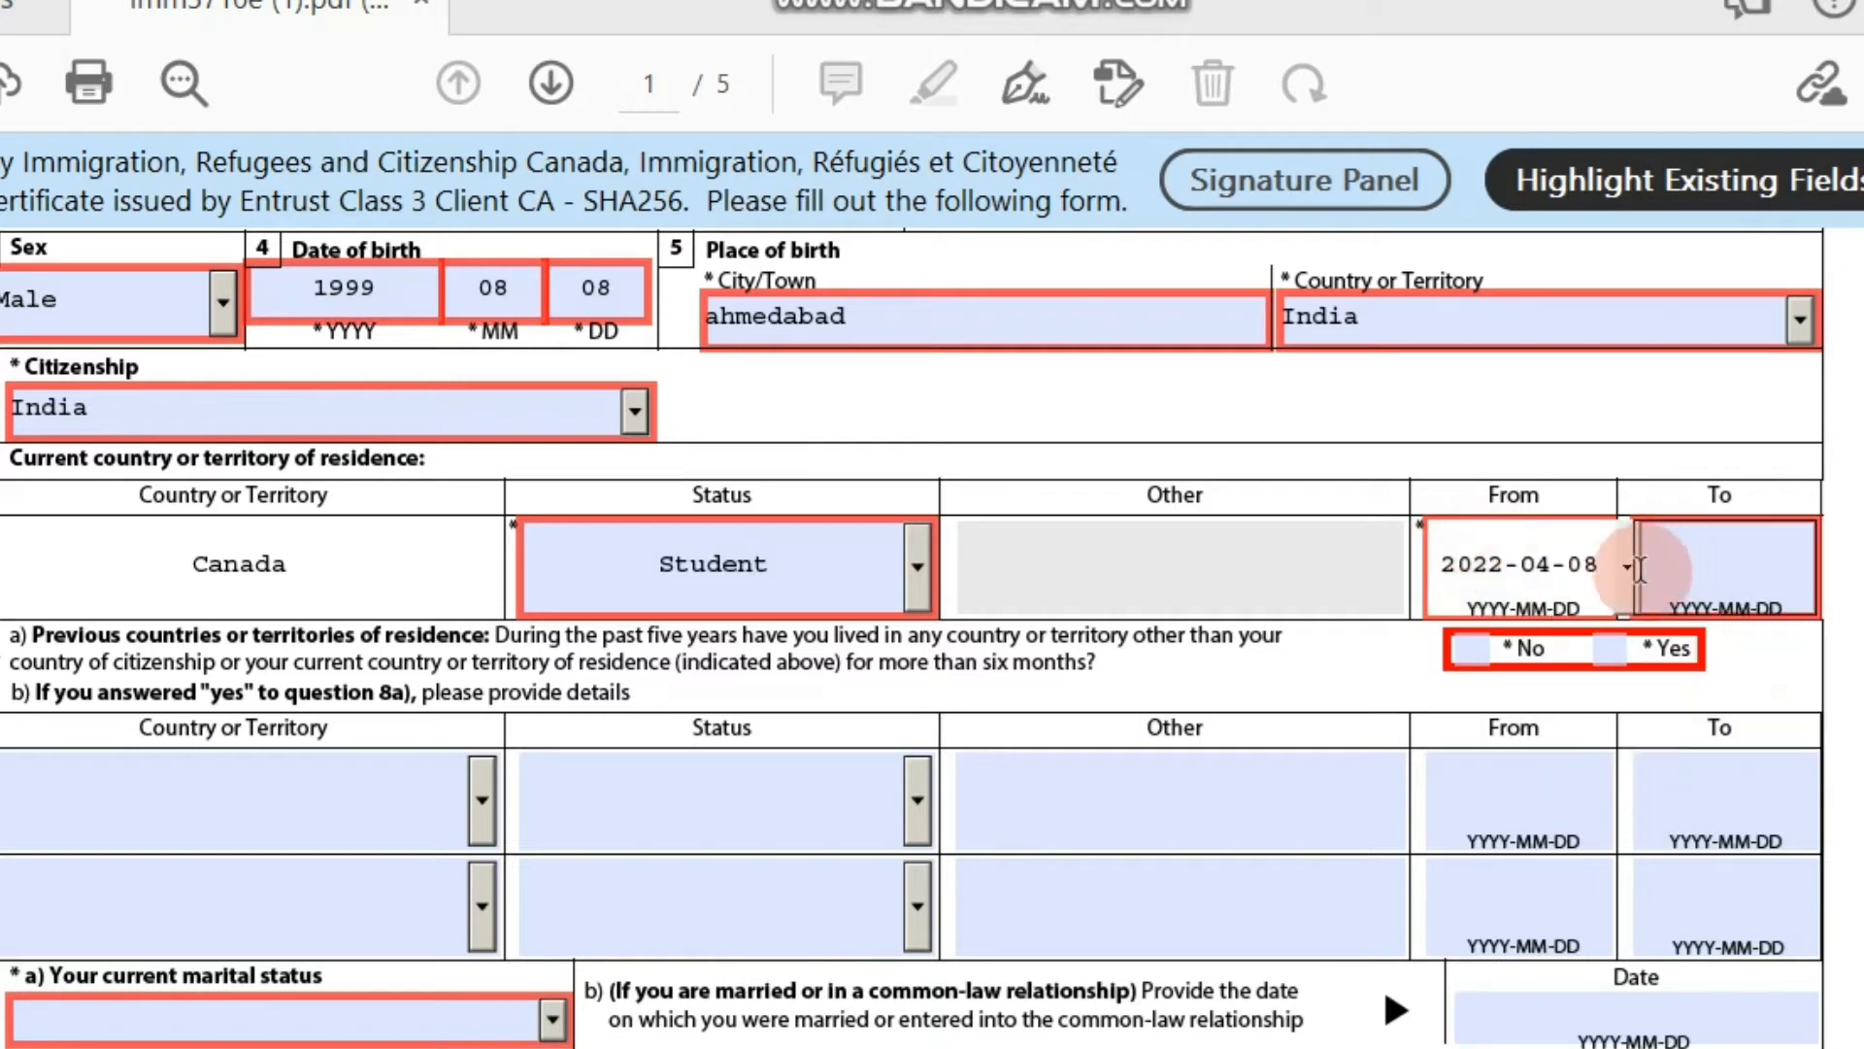
{"action": "left_click", "coordinate": [1624, 573]}
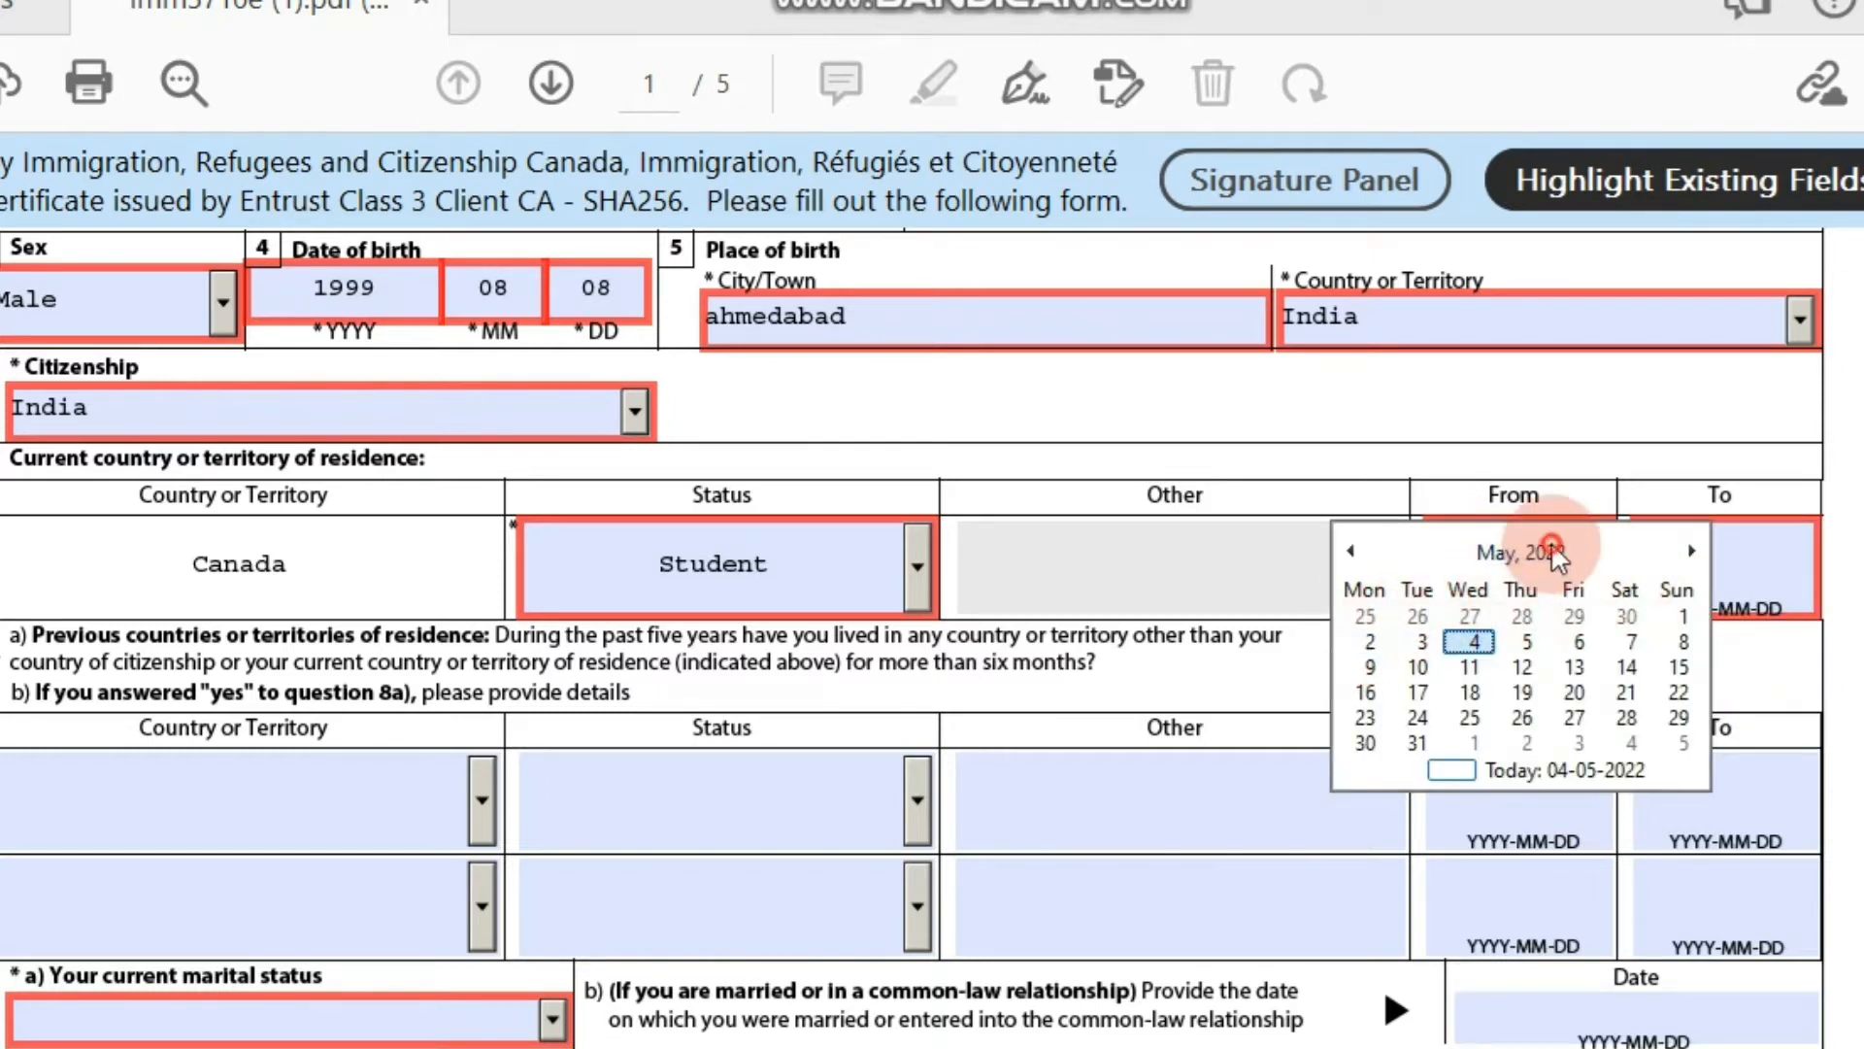
{"action": "left_click", "coordinate": [1517, 555]}
{"action": "left_click", "coordinate": [1521, 568]}
{"action": "left_click", "coordinate": [1548, 614]}
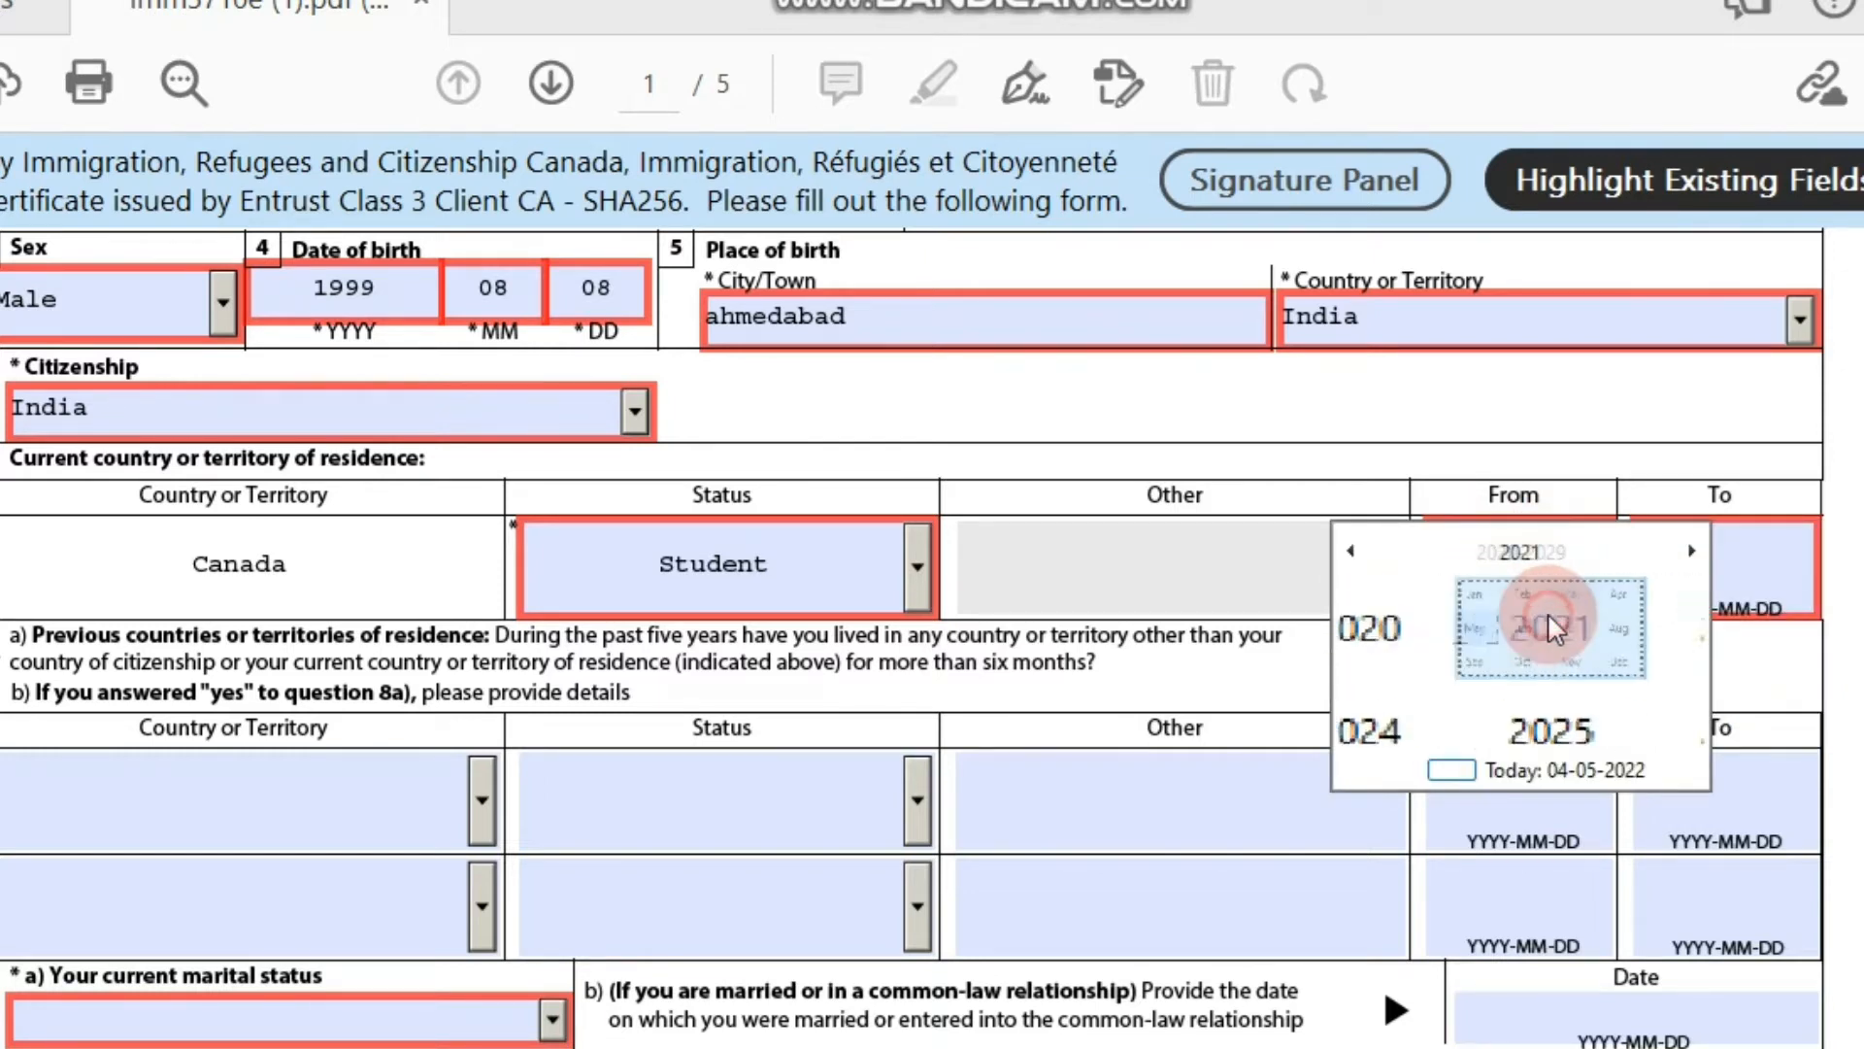
{"action": "left_click", "coordinate": [1383, 612]}
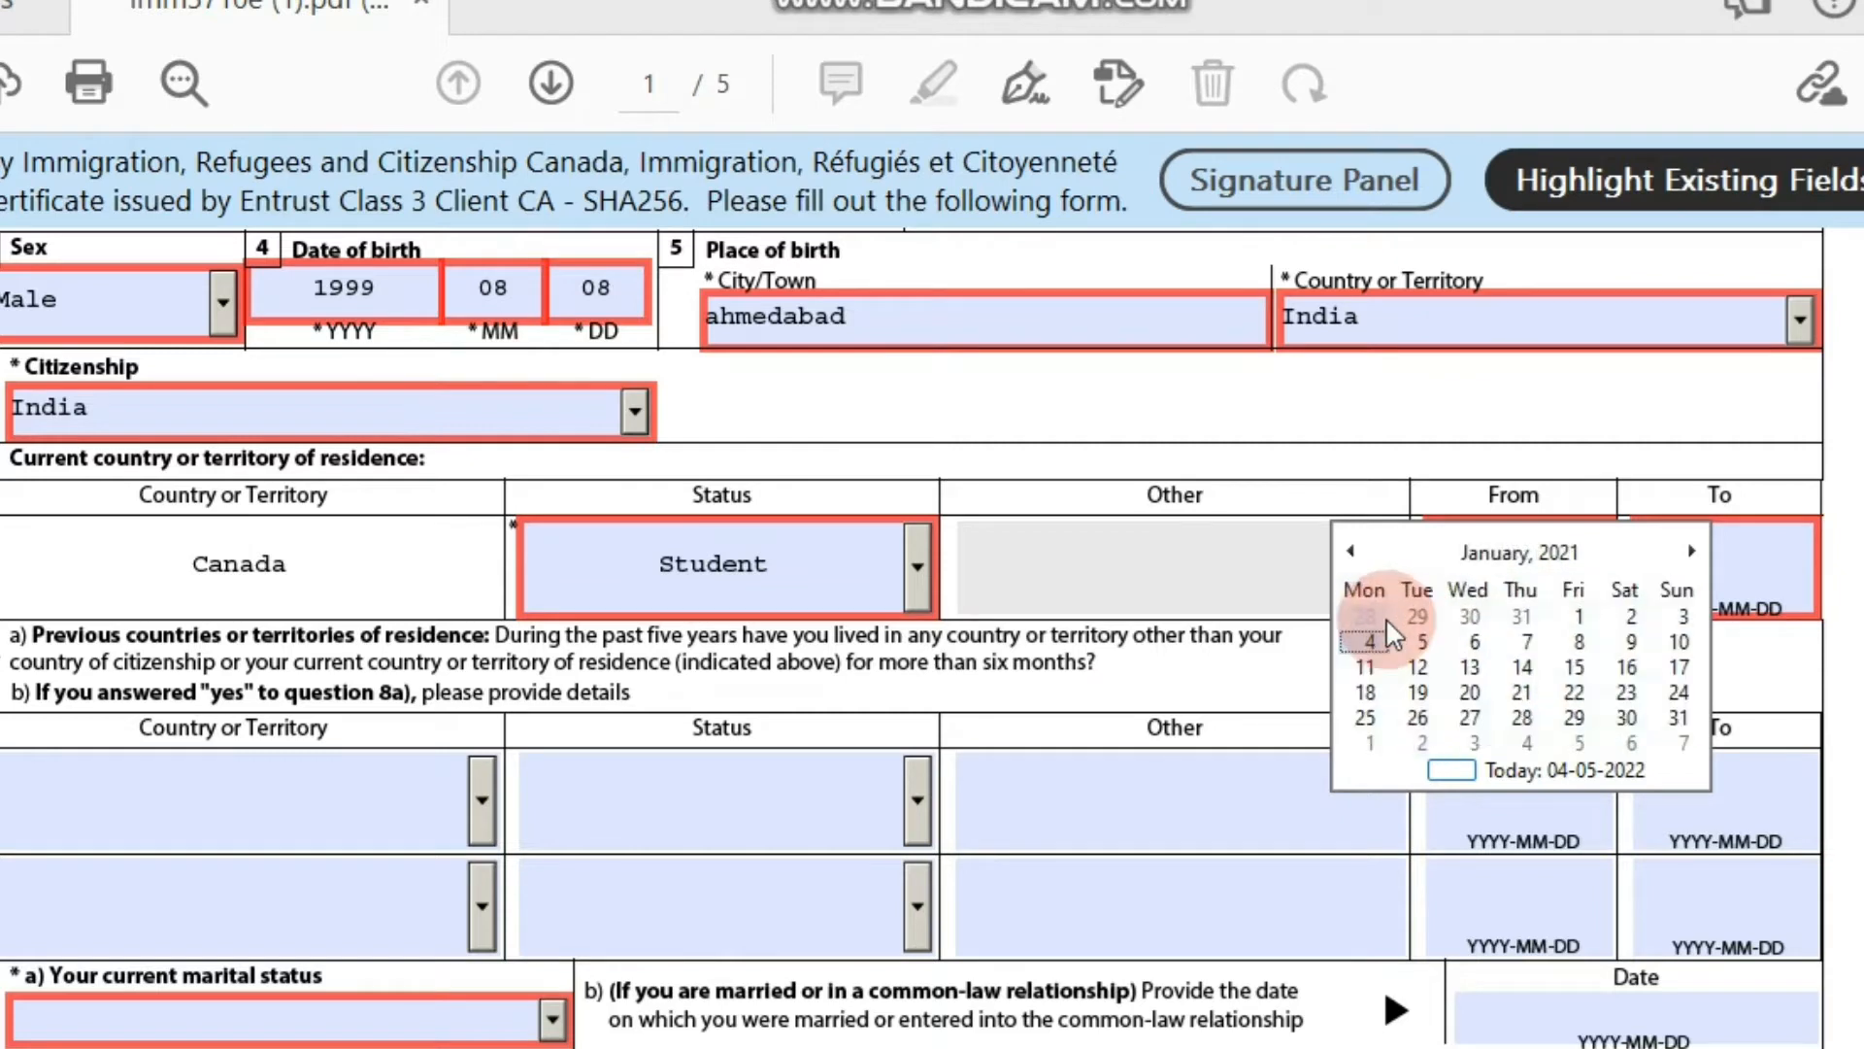
{"action": "left_click", "coordinate": [1575, 618]}
Set the To date to 2022-09-30 after clearing the error, and answer No to 8a.
{"action": "left_click", "coordinate": [1747, 565]}
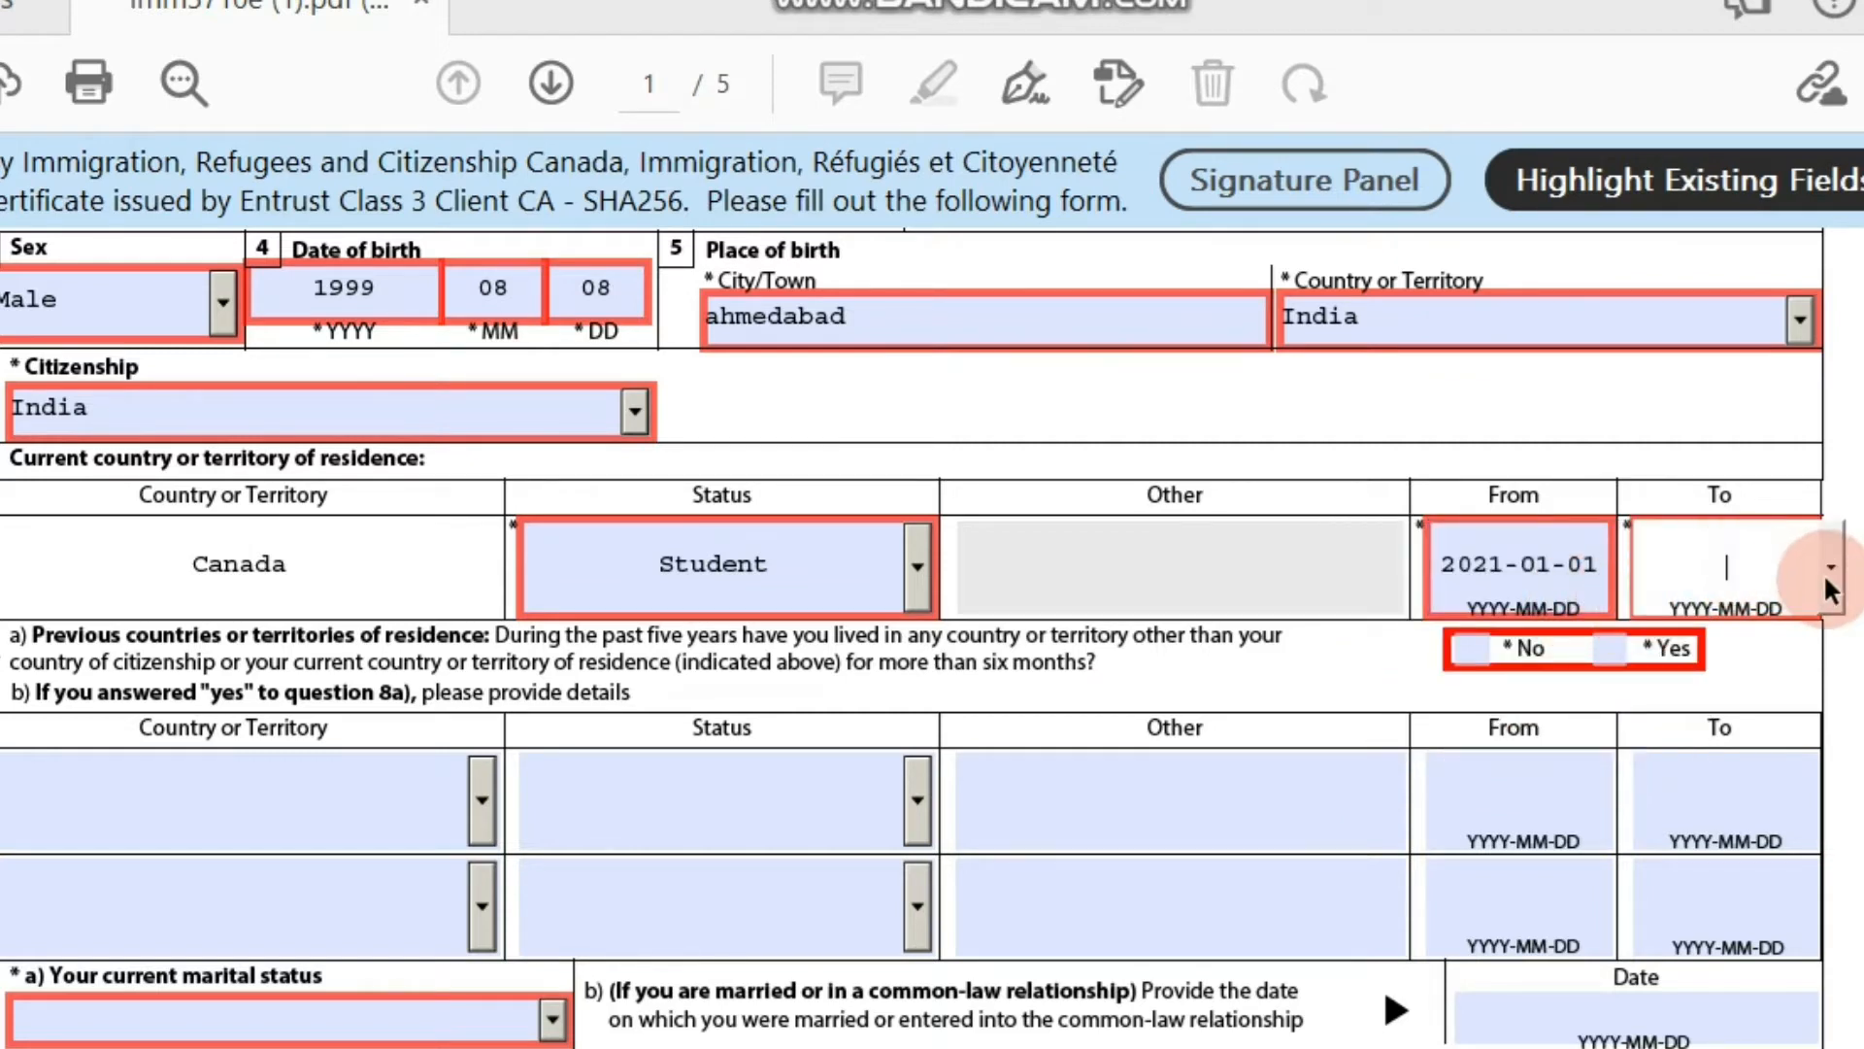
{"action": "left_click", "coordinate": [1829, 571]}
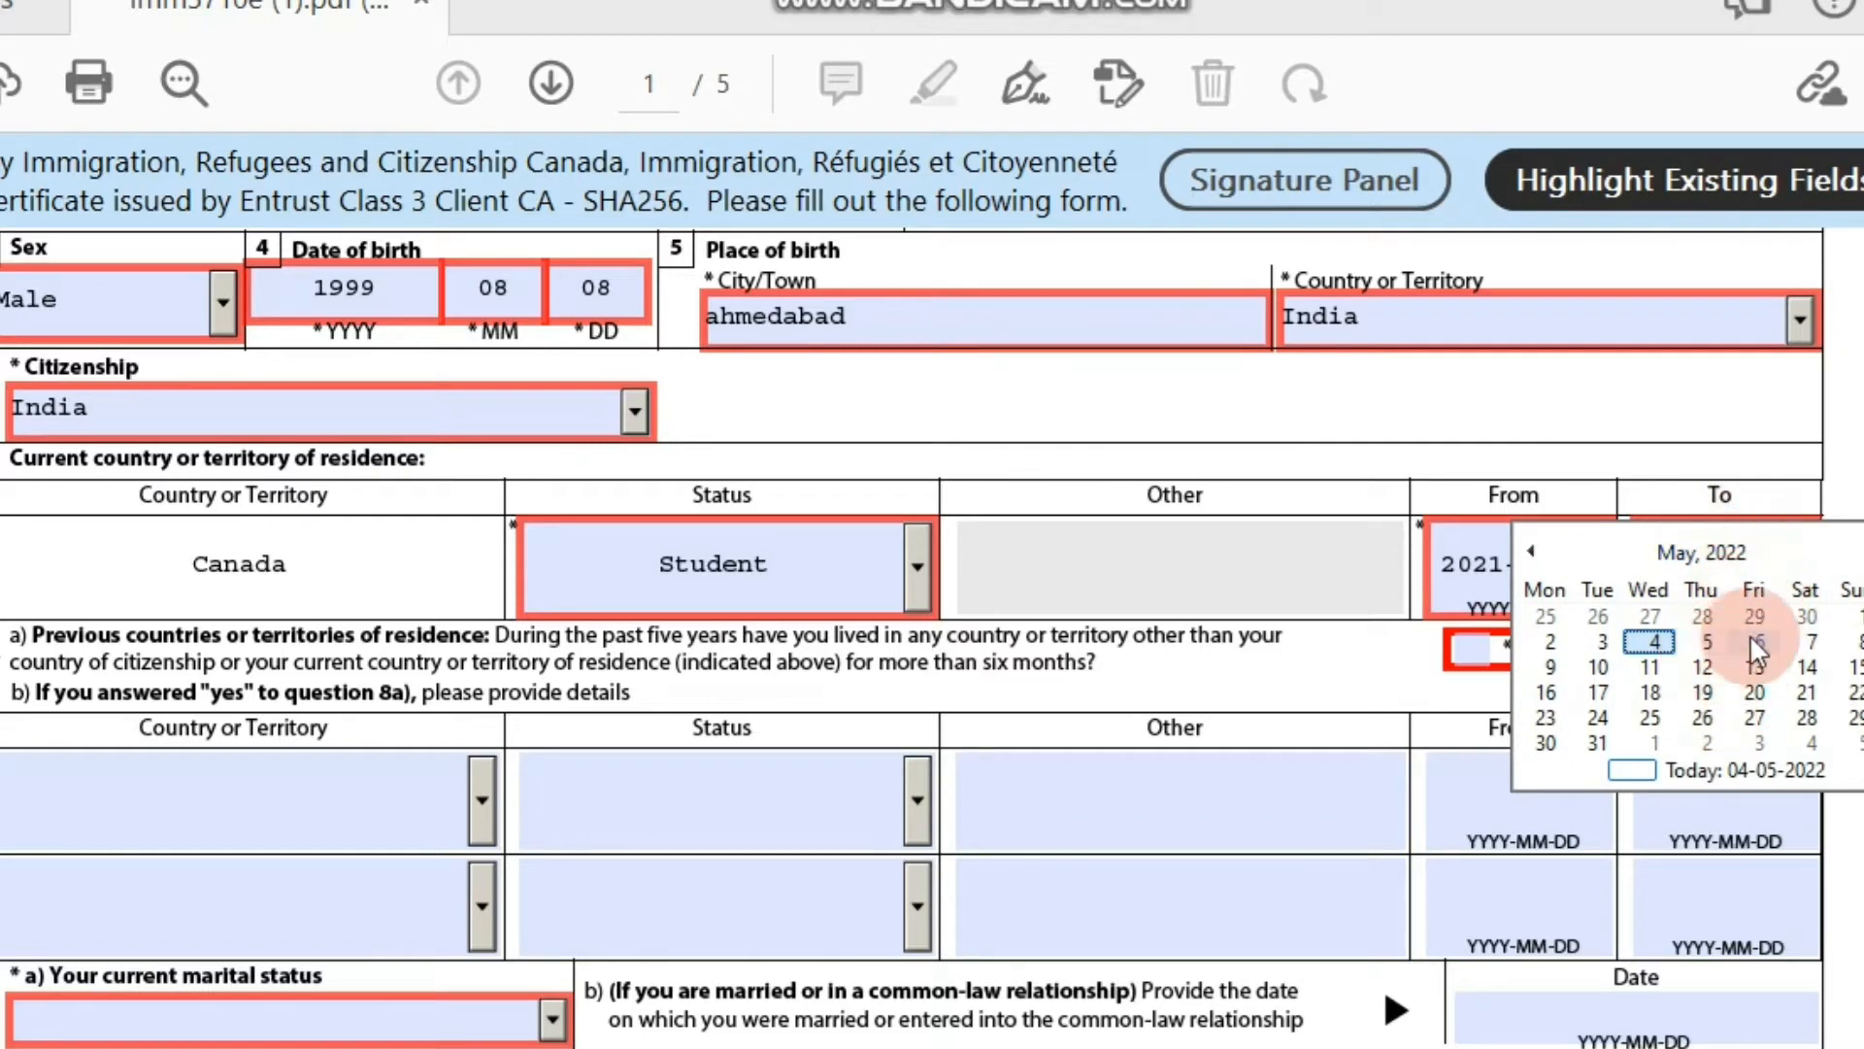
{"action": "left_click", "coordinate": [1857, 616]}
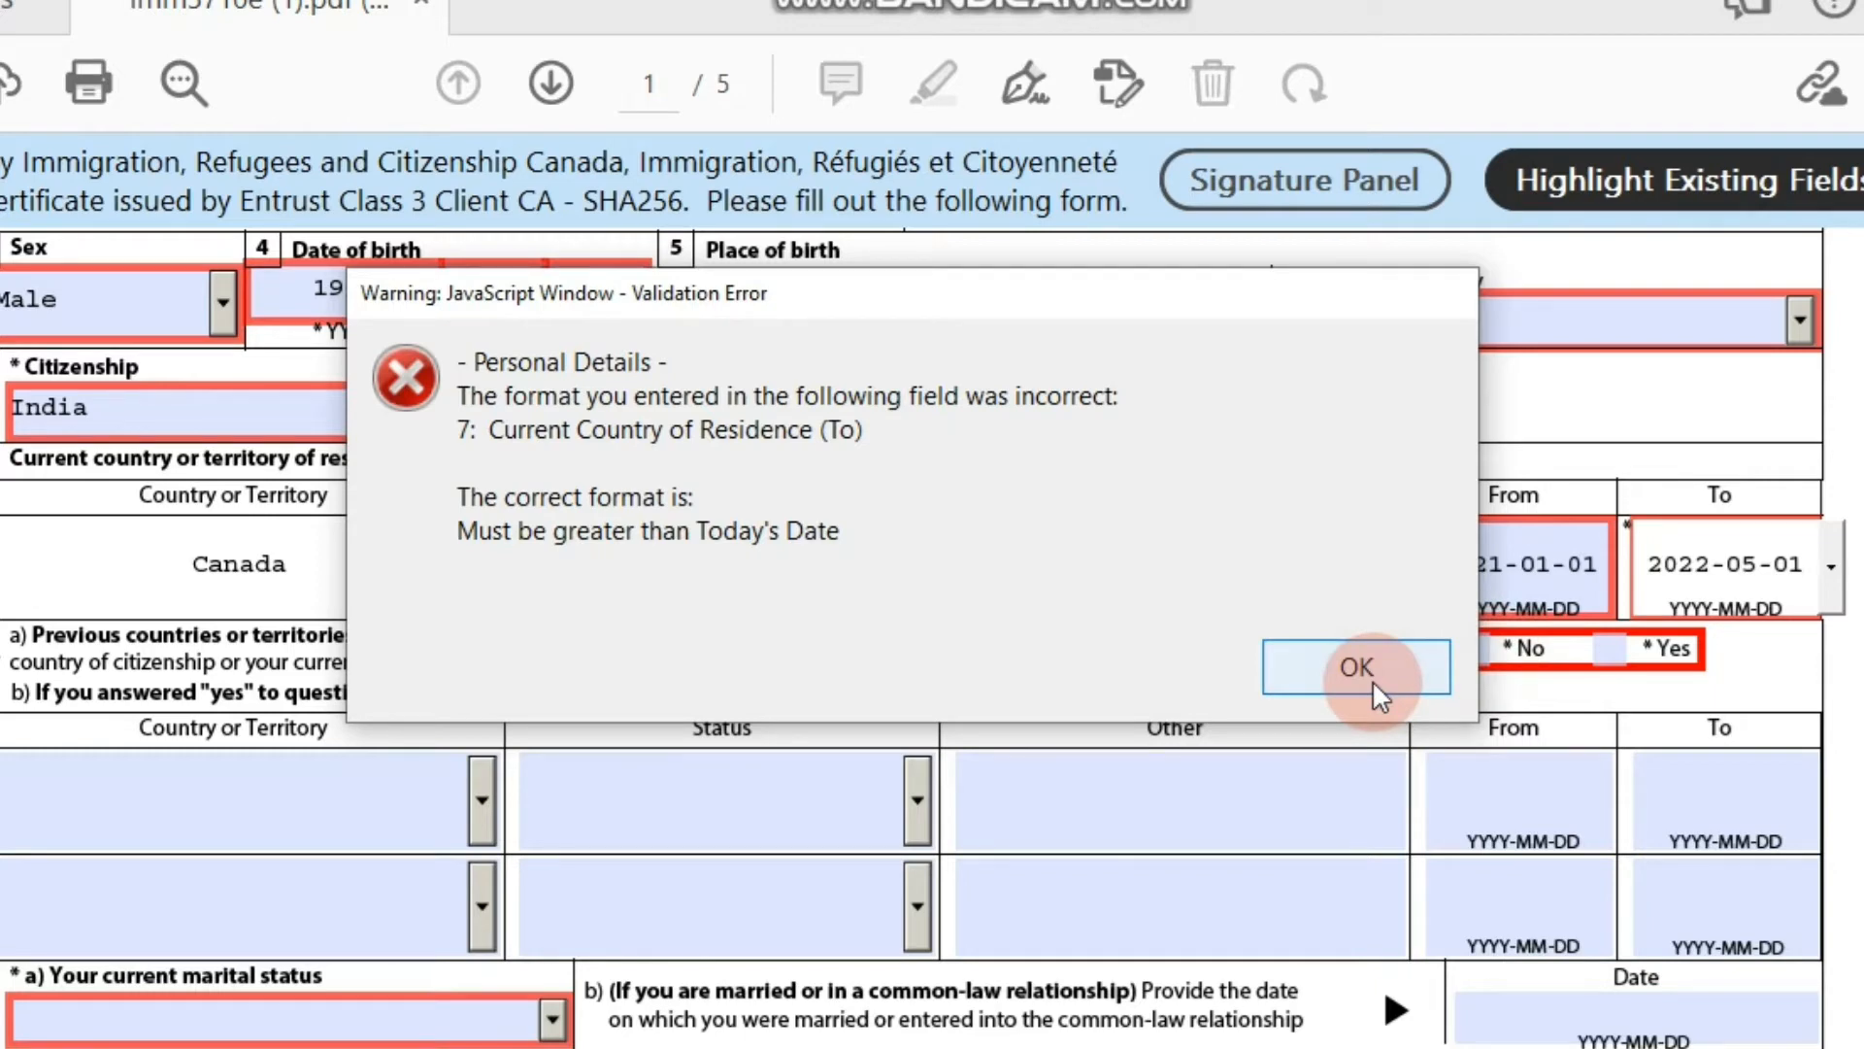
{"action": "left_click", "coordinate": [1372, 680]}
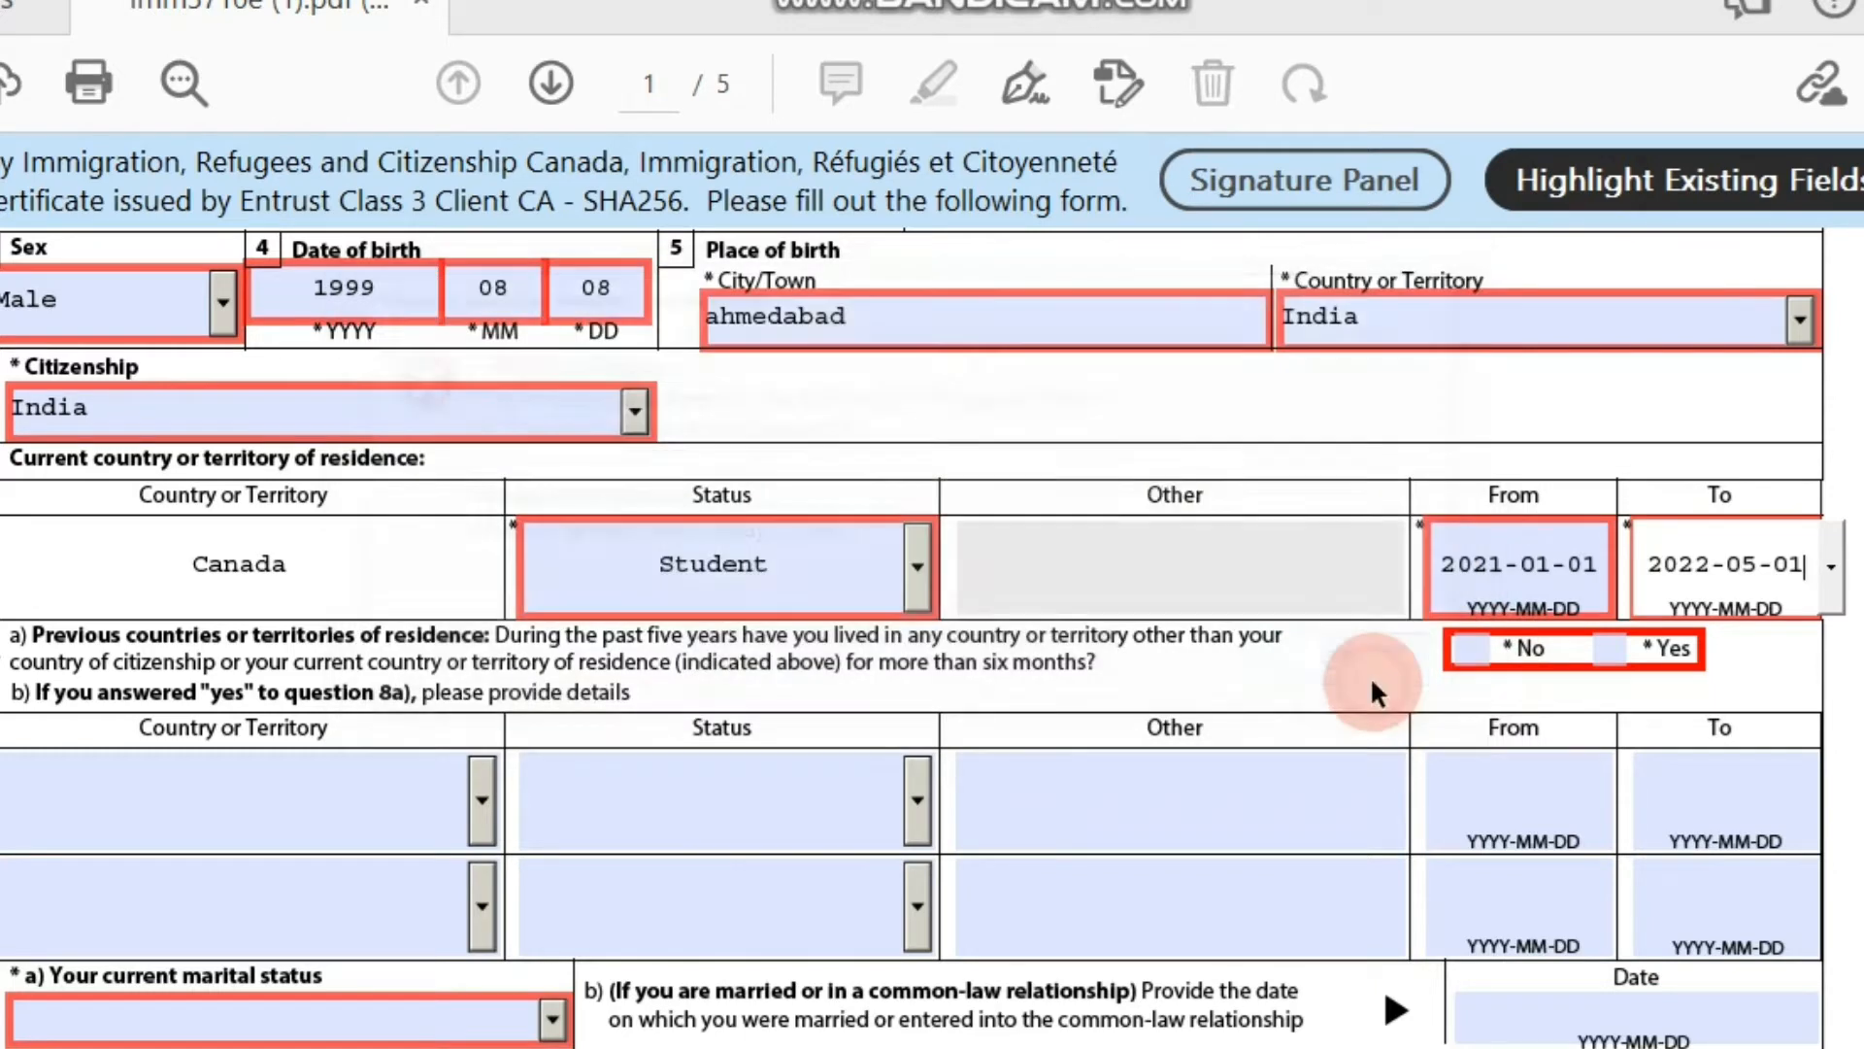
{"action": "left_click", "coordinate": [1832, 566]}
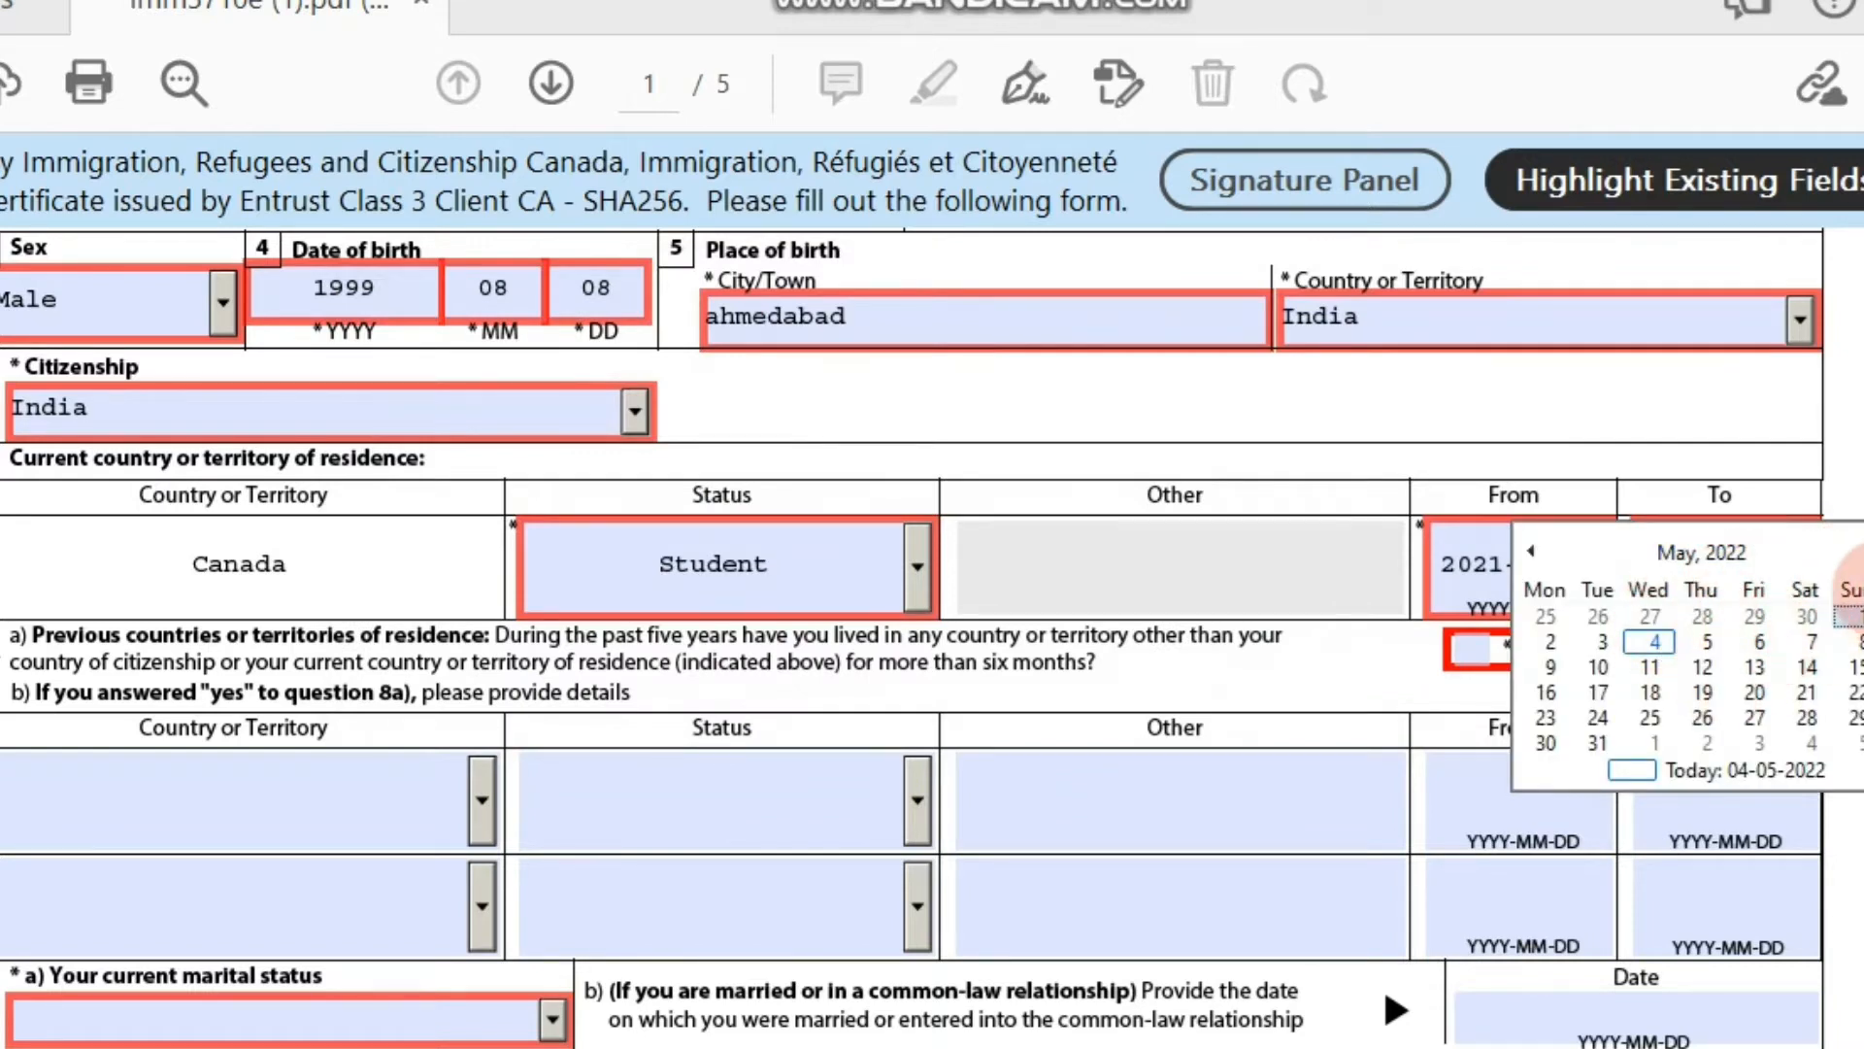
{"action": "left_click", "coordinate": [1852, 549]}
{"action": "left_click", "coordinate": [1853, 549]}
{"action": "left_click", "coordinate": [1860, 550]}
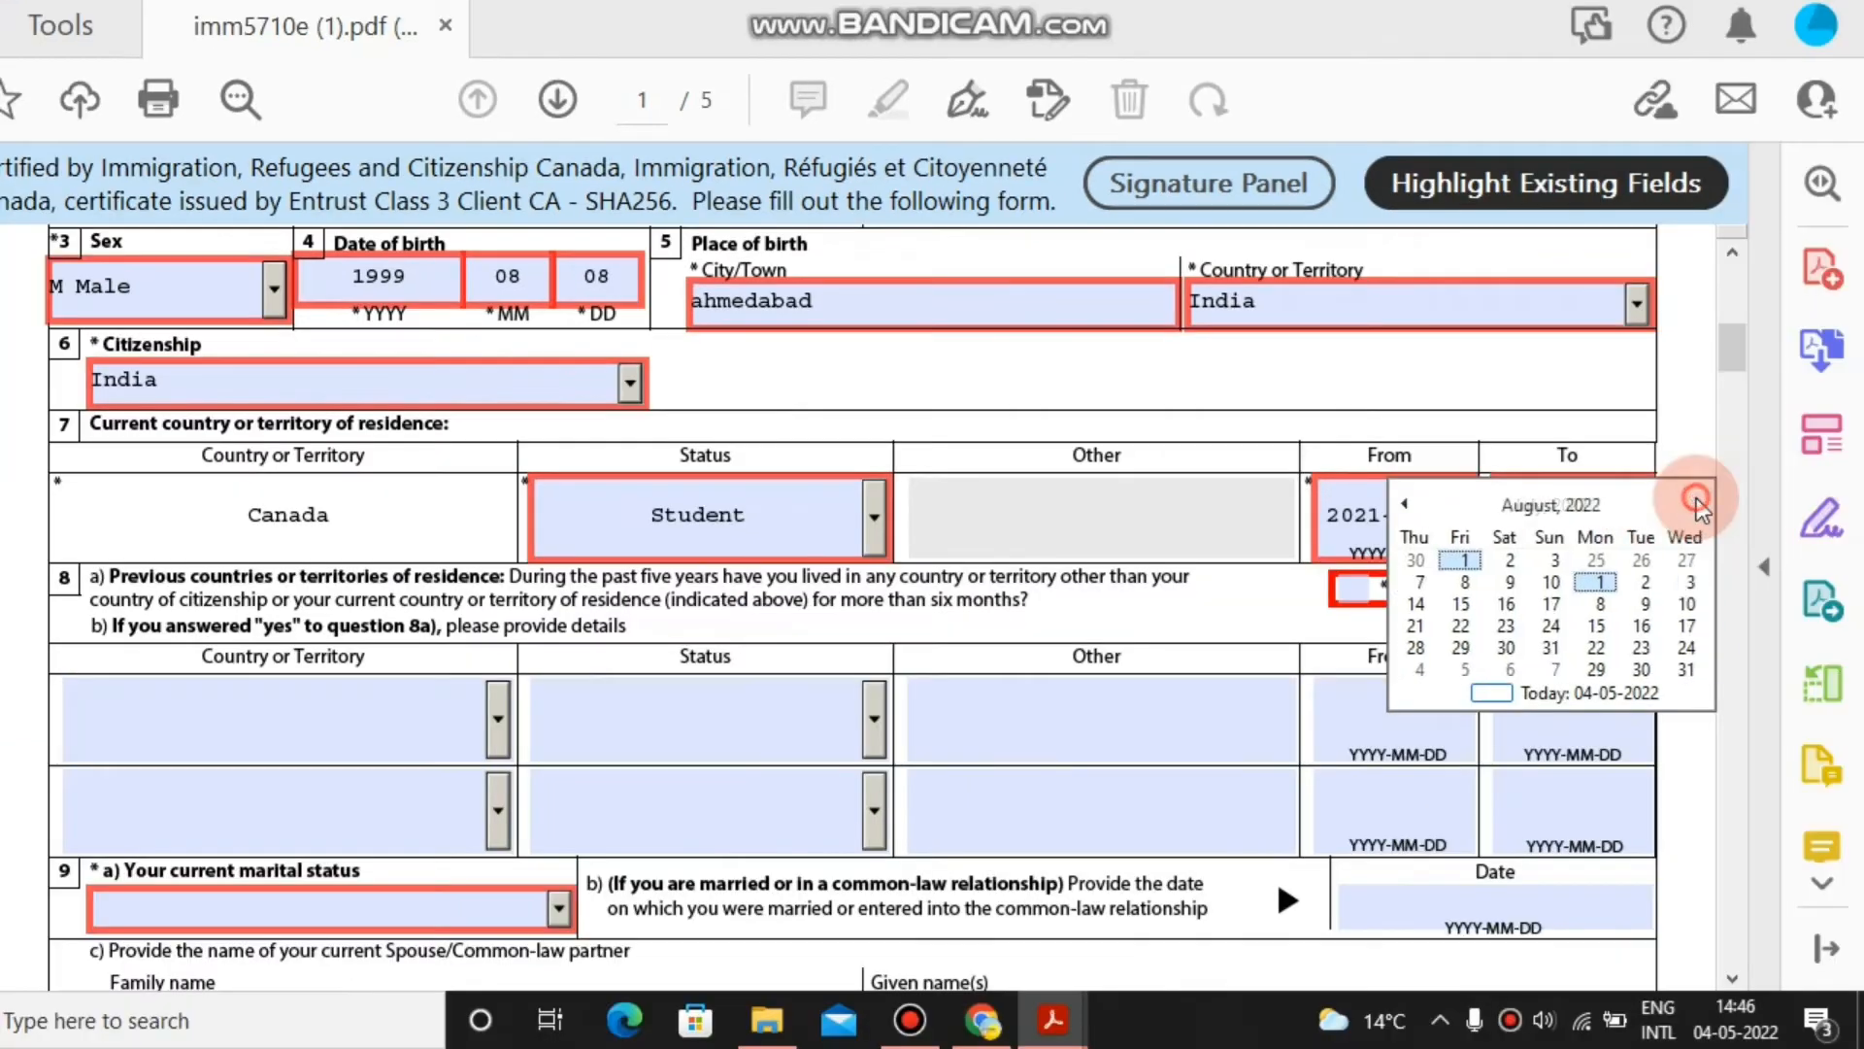
{"action": "left_click", "coordinate": [1860, 550]}
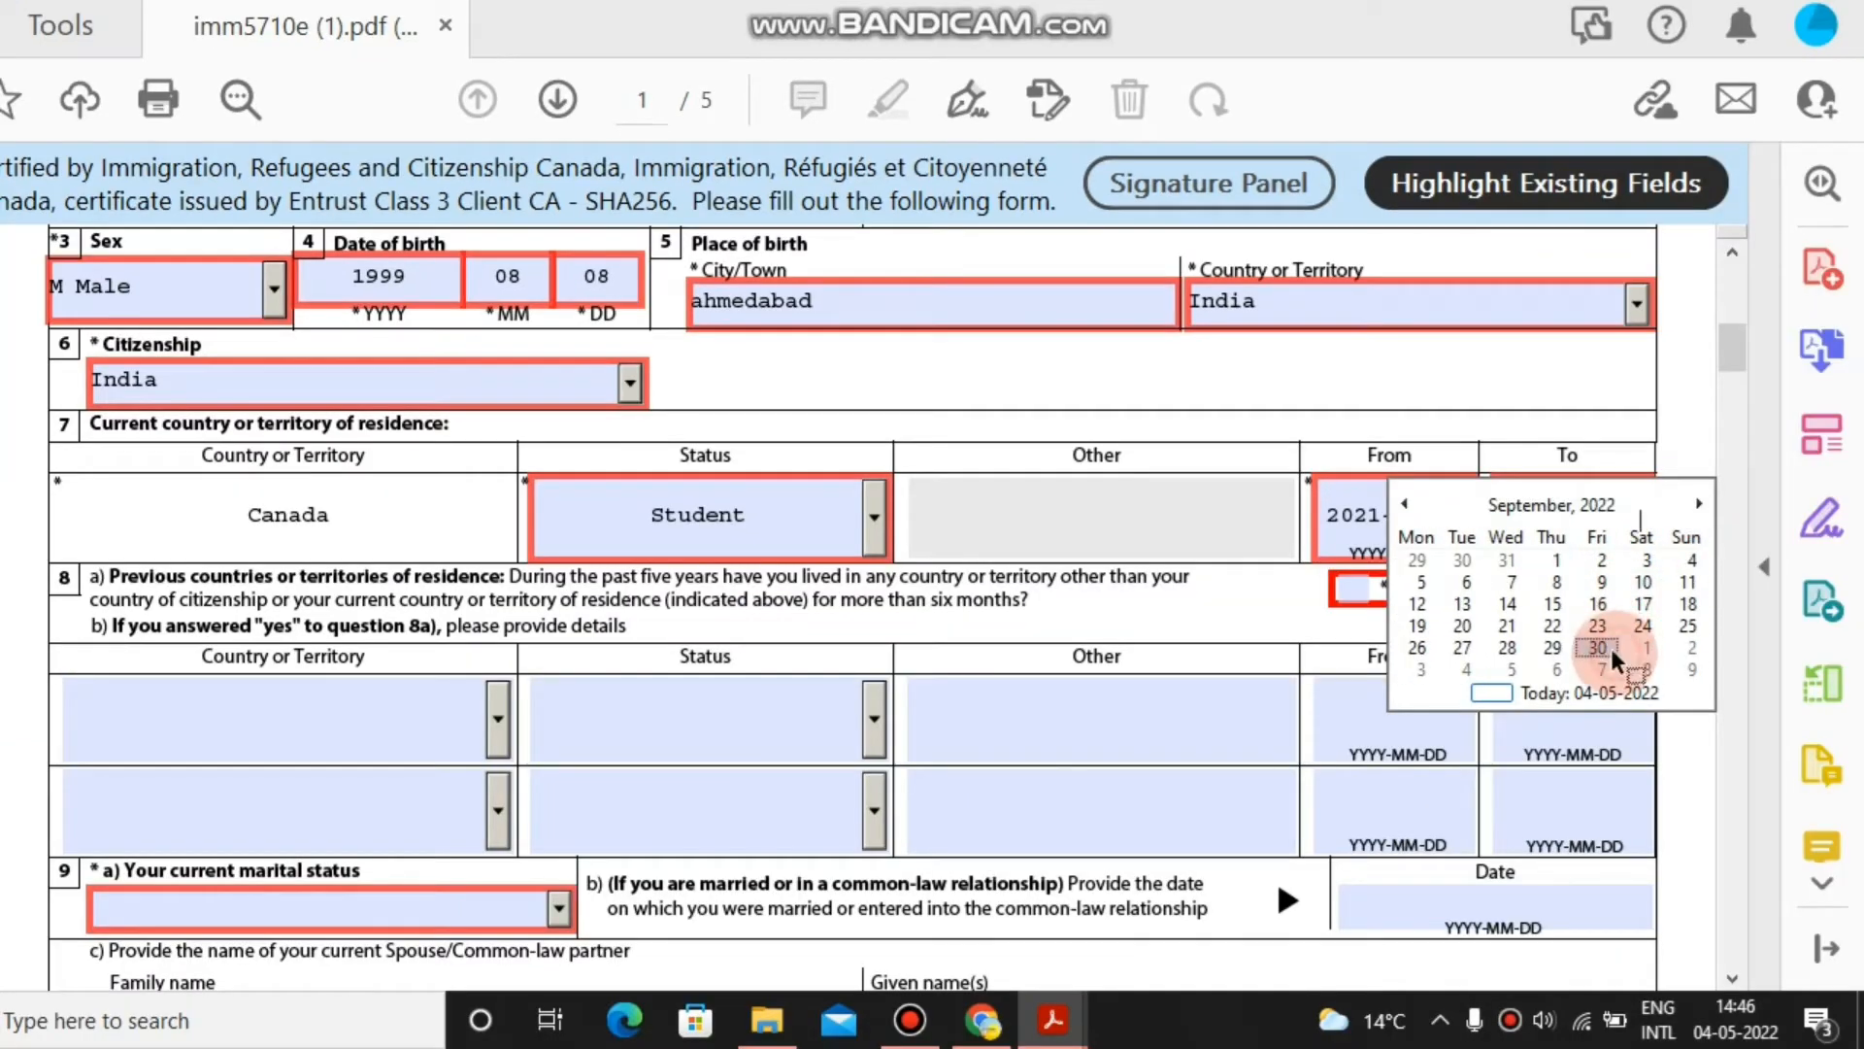
{"action": "left_click", "coordinate": [1607, 649]}
{"action": "left_click", "coordinate": [1353, 598]}
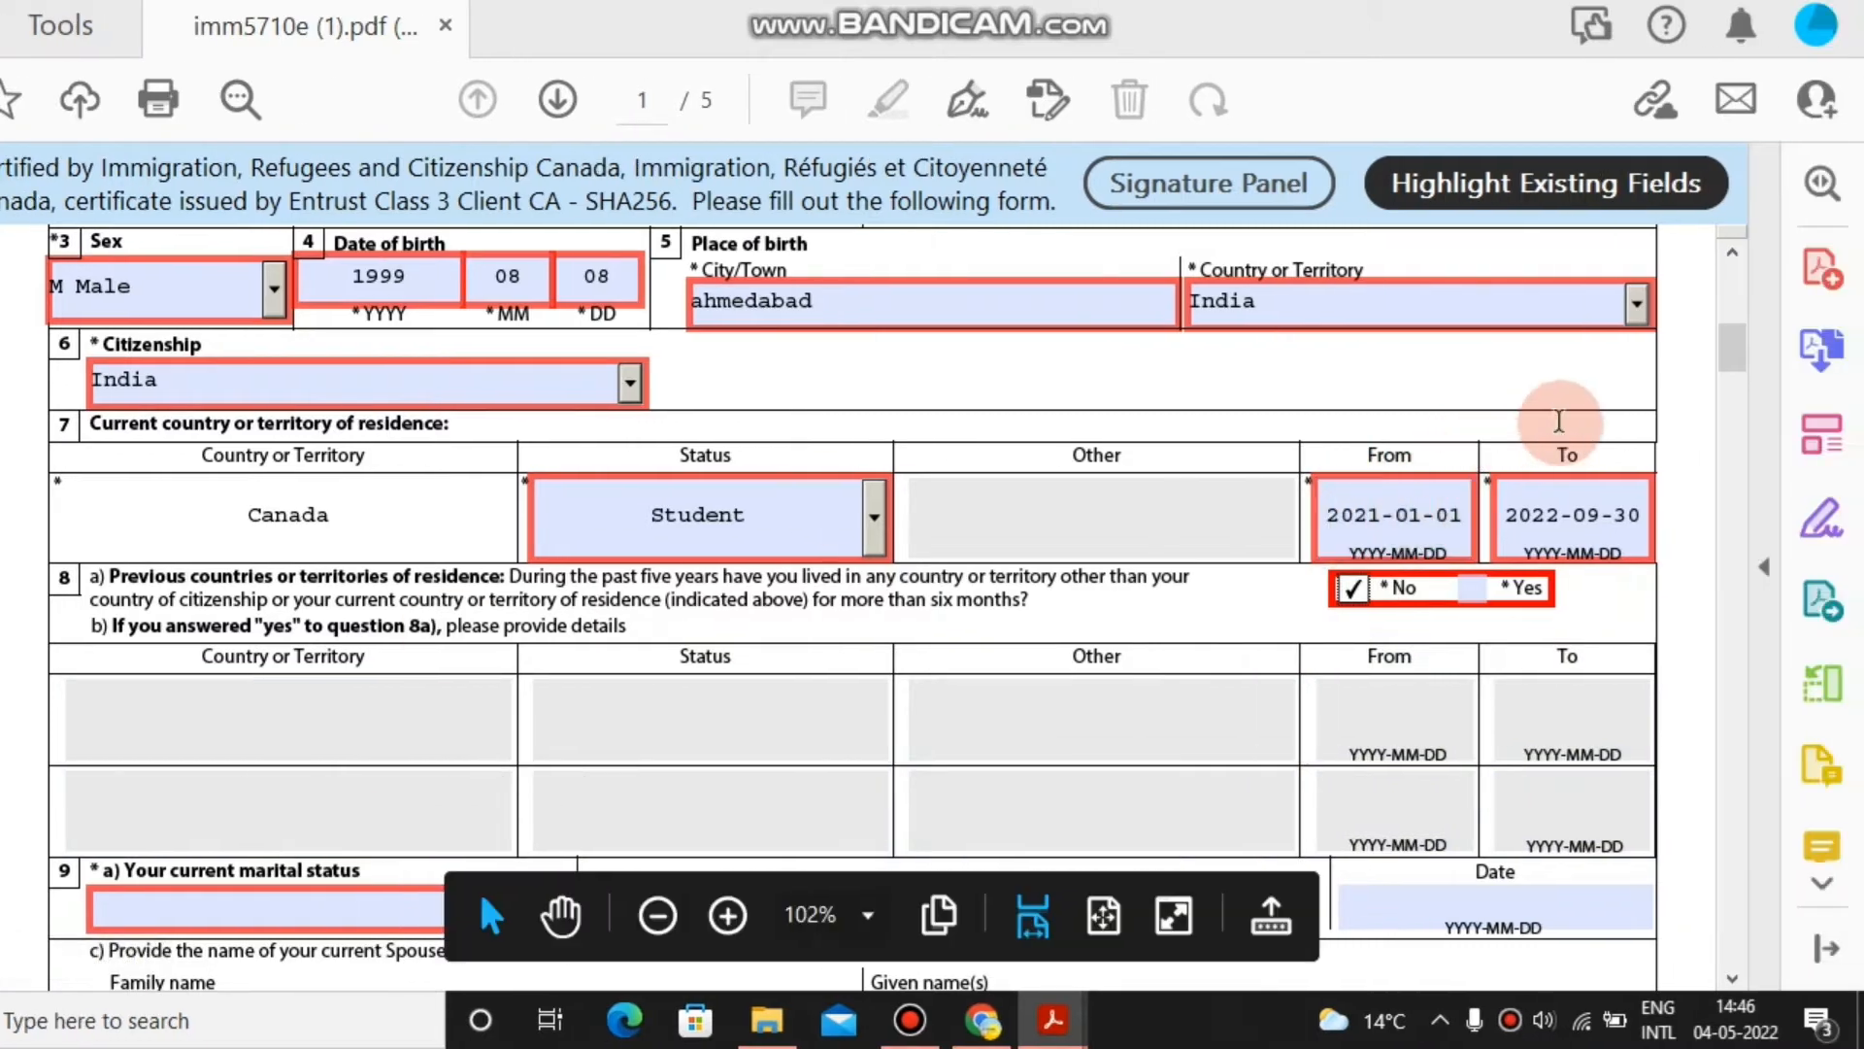
Choose Single as the current marital status in question 9.
{"action": "left_click_drag", "start_coordinate": [1731, 350], "coordinate": [1747, 390]}
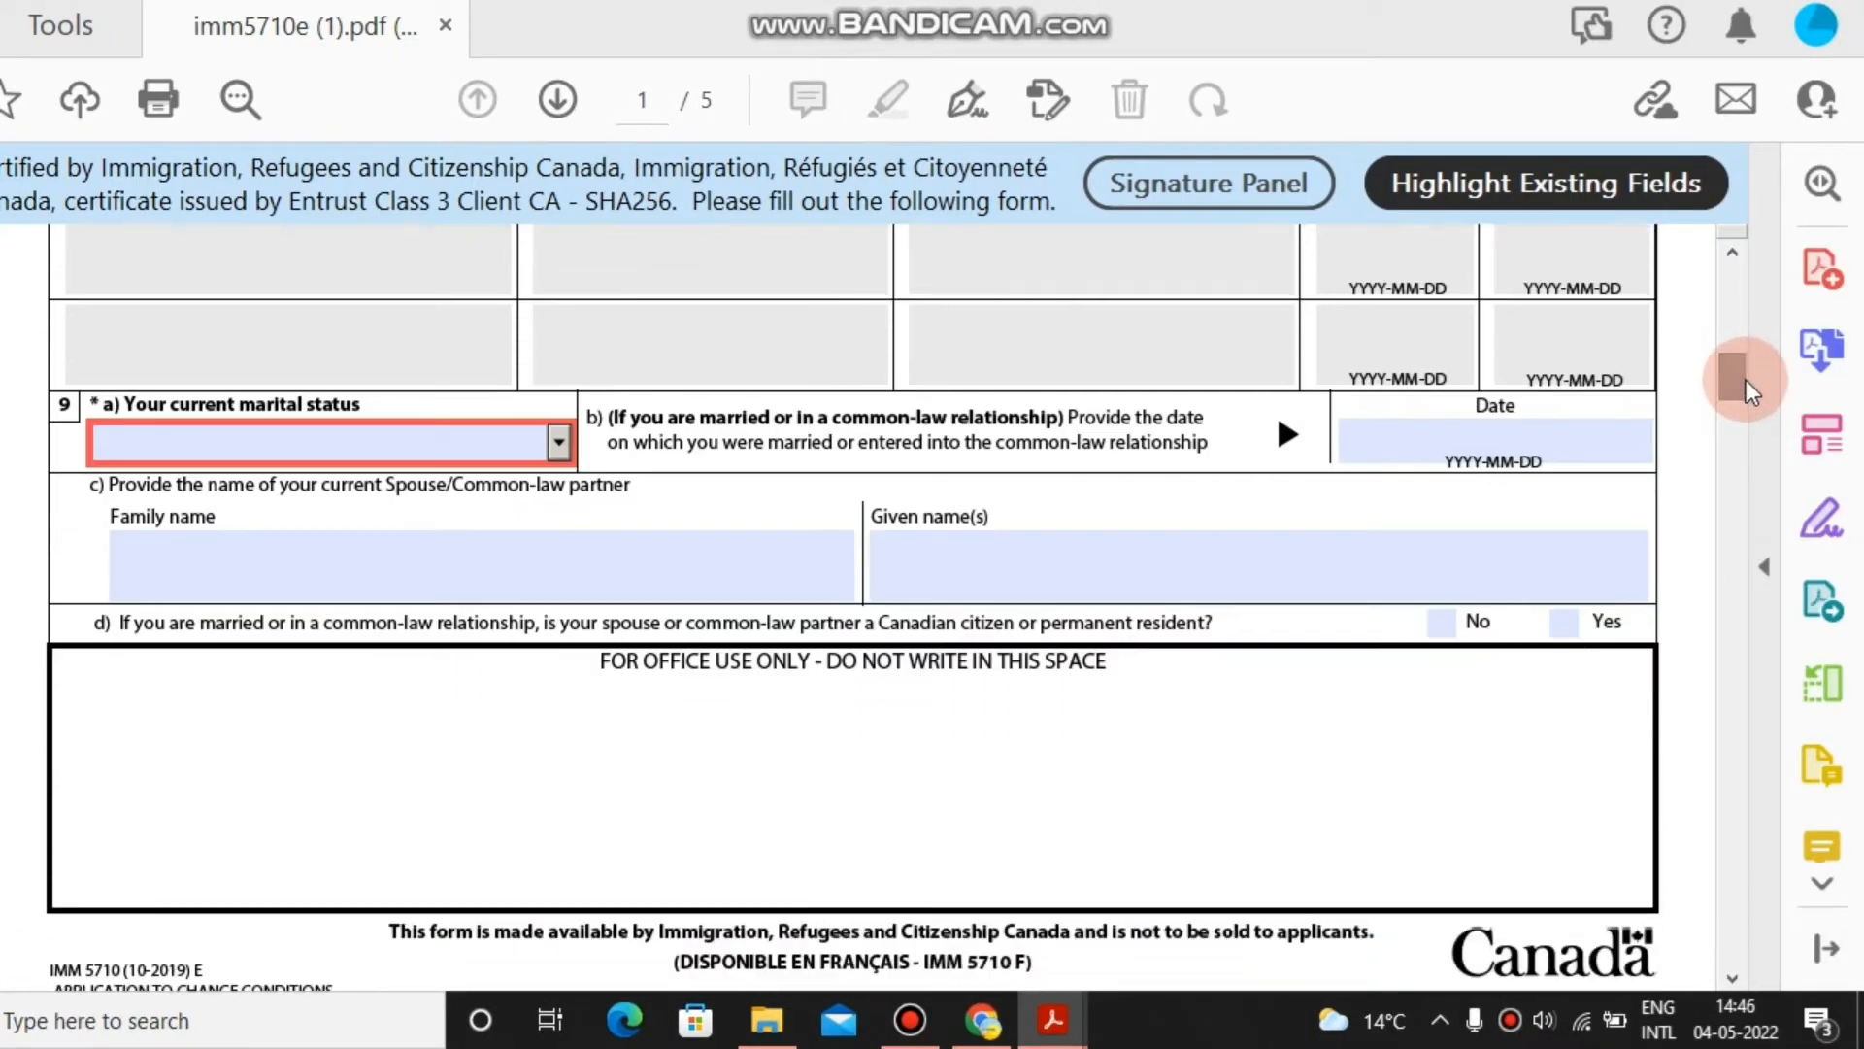
{"action": "left_click", "coordinate": [558, 442]}
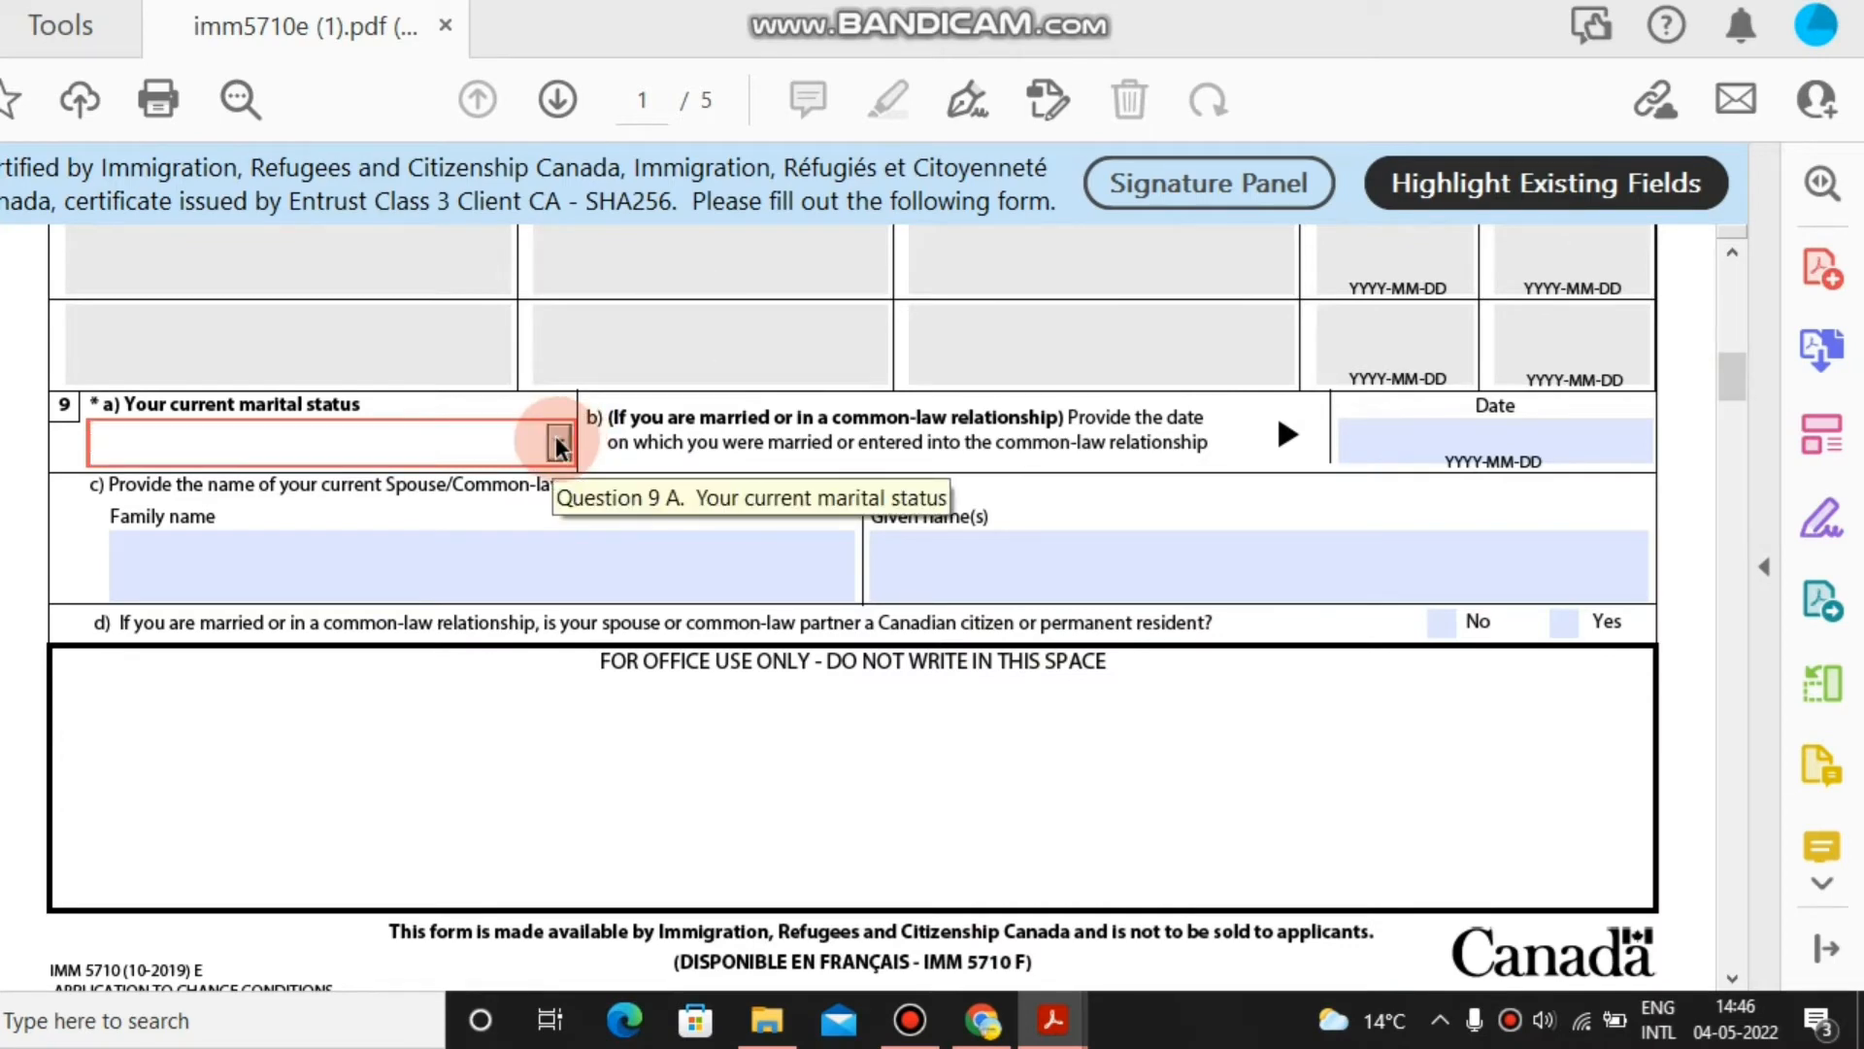
{"action": "key", "text": "Down"}
{"action": "key", "text": "Down"}
{"action": "key", "text": "Down"}
{"action": "key", "text": "Down"}
{"action": "key", "text": "Down"}
{"action": "key", "text": "Down"}
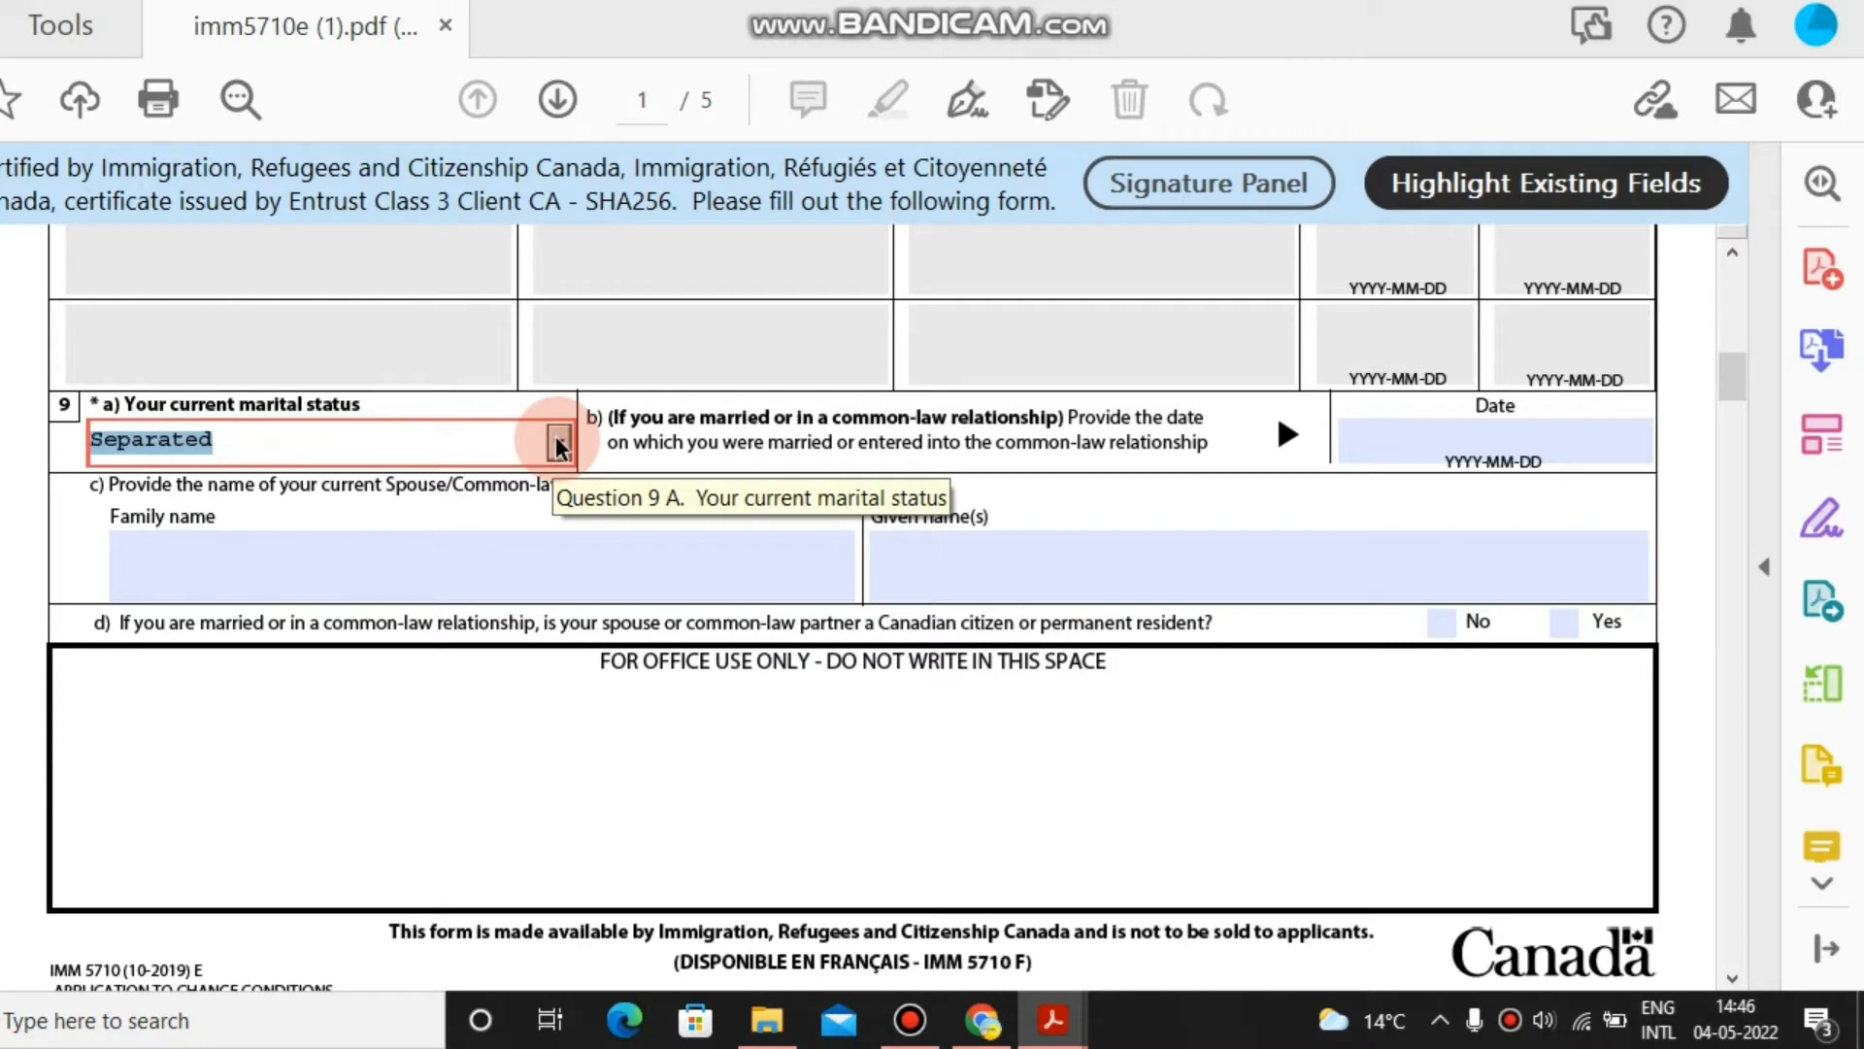
{"action": "key", "text": "Tab"}
{"action": "key", "text": "Tab"}
{"action": "key", "text": "Tab"}
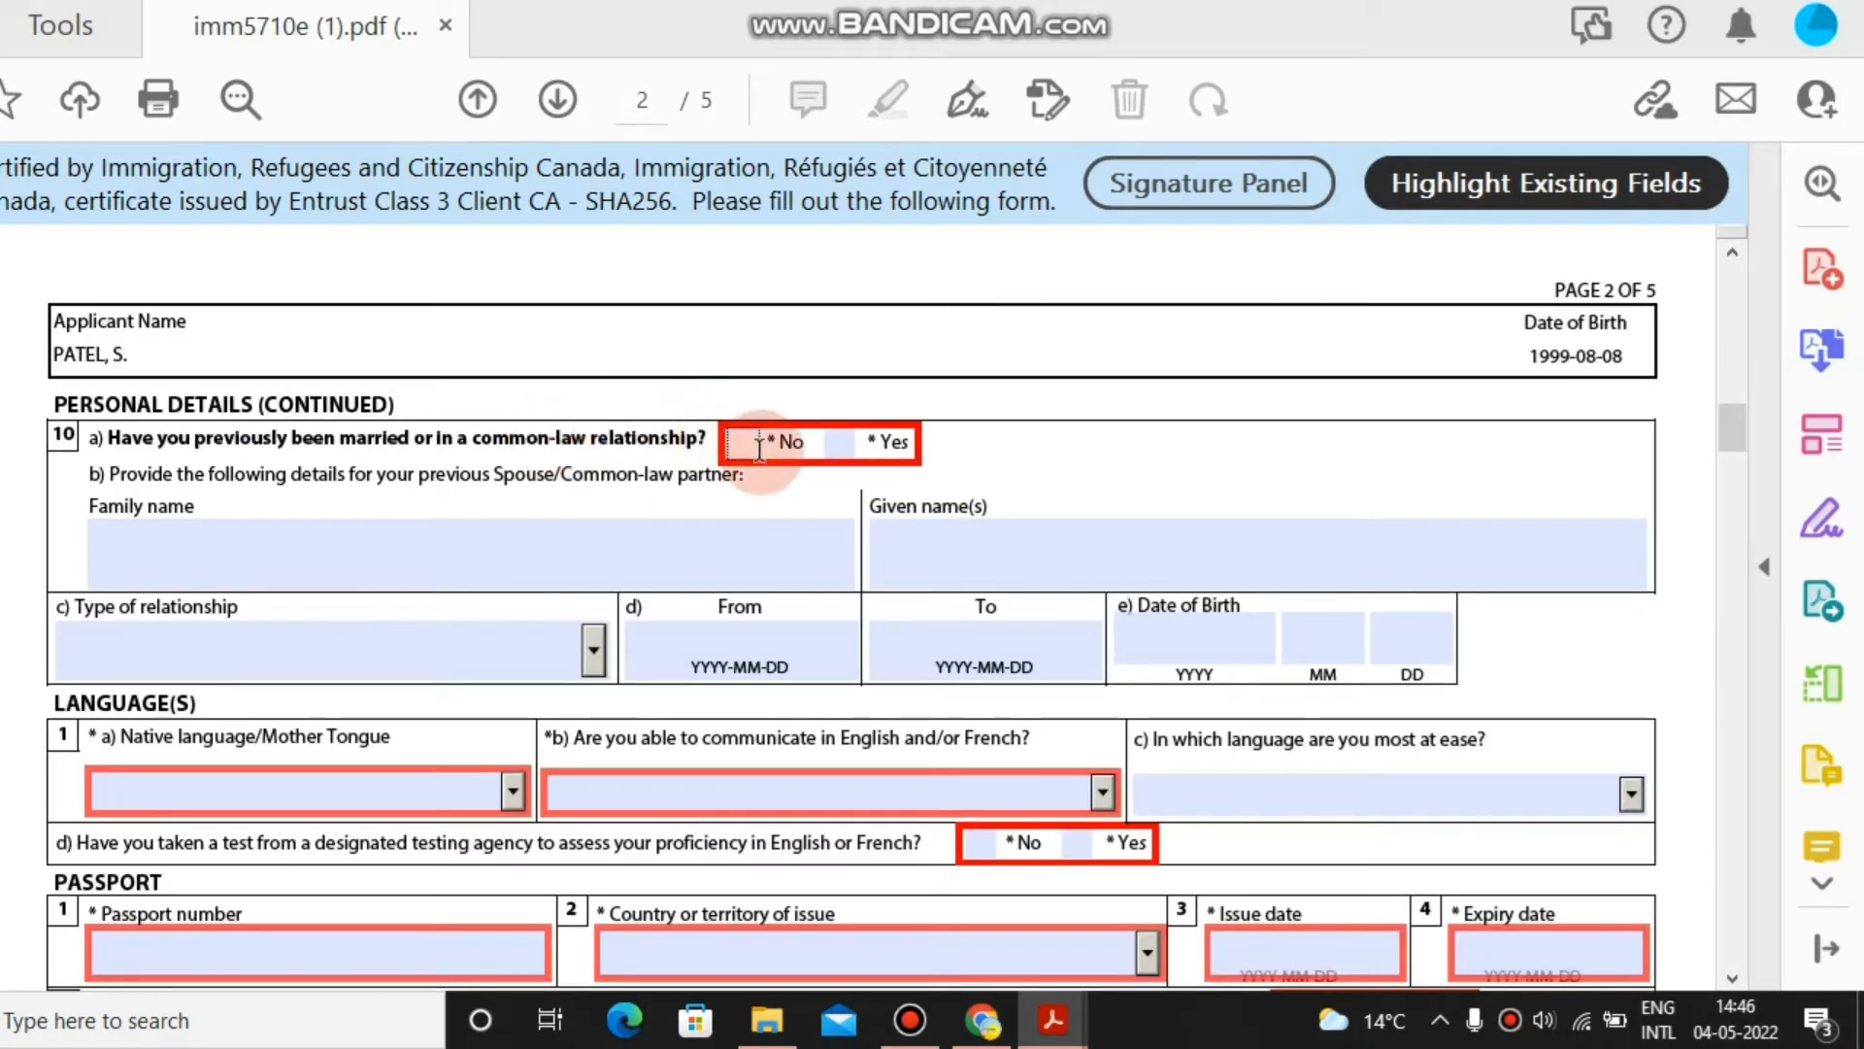
Answer No to previous marriage and set Hindi as native language.
{"action": "left_click", "coordinate": [742, 445]}
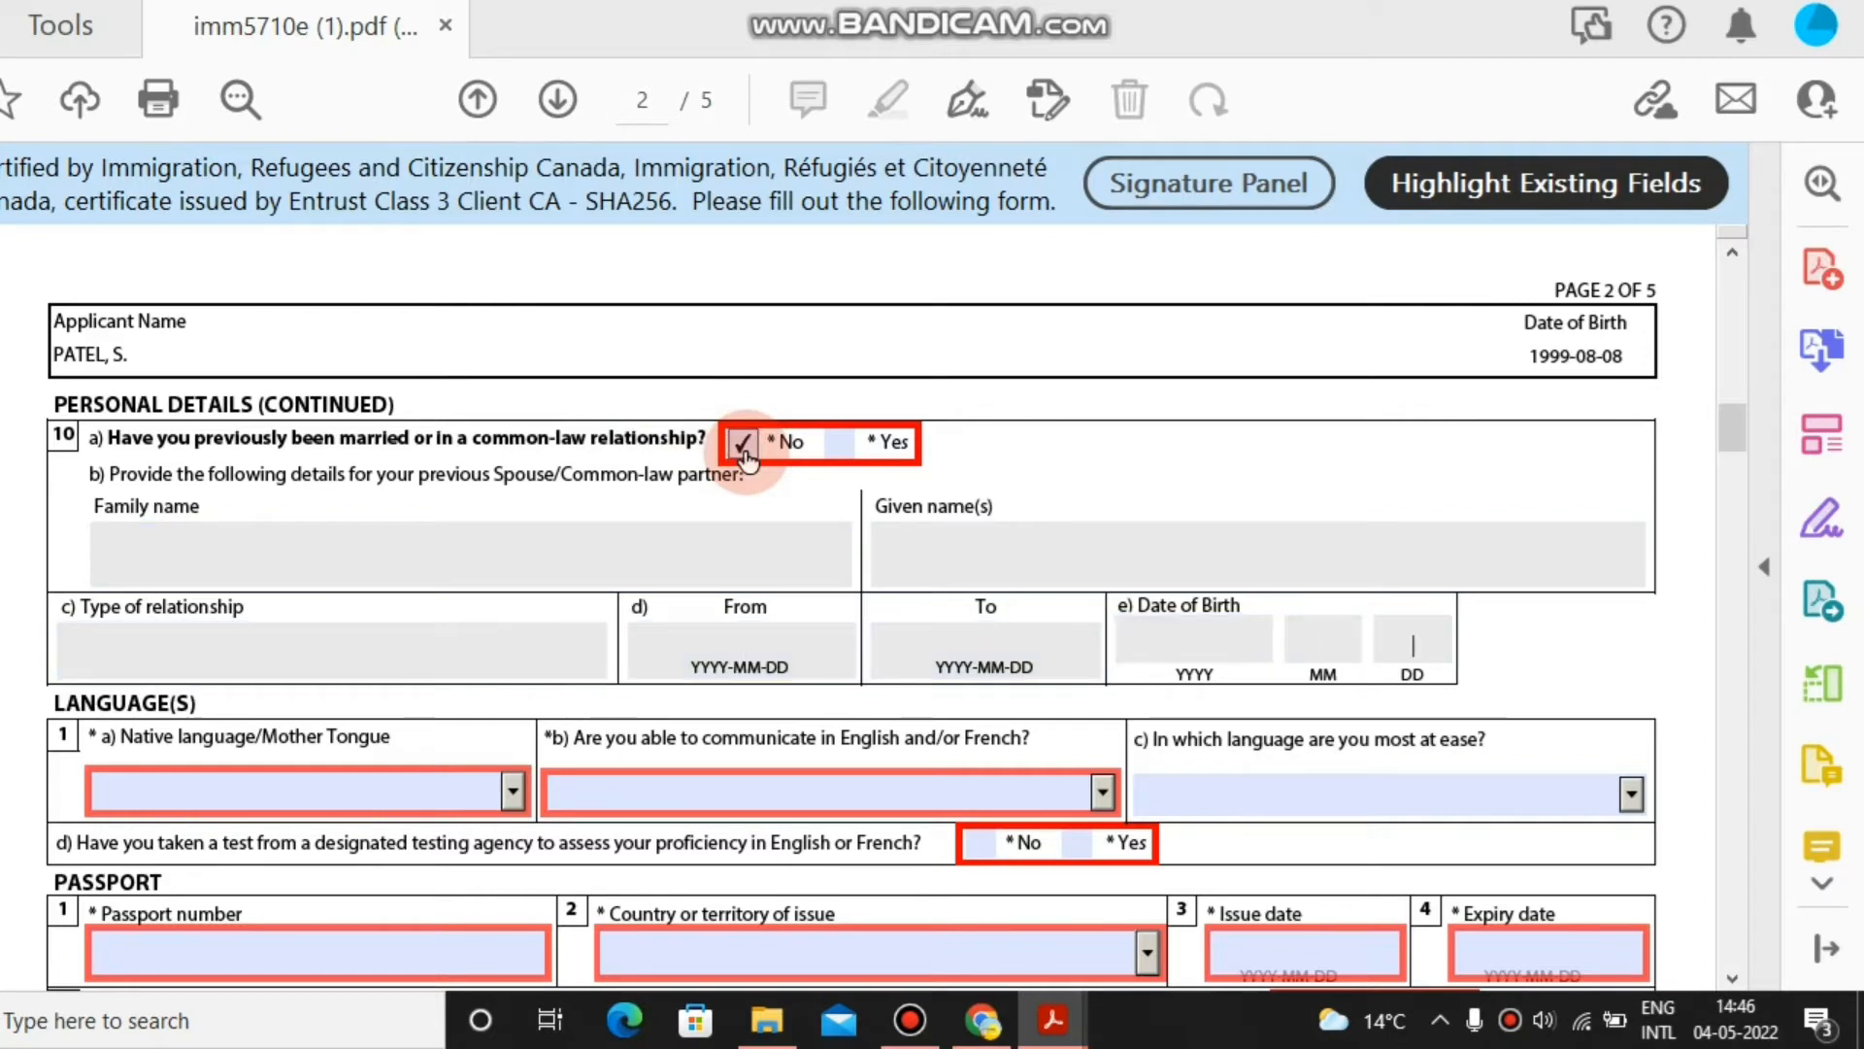
{"action": "key", "text": "Tab"}
{"action": "key", "text": "Down"}
{"action": "key", "text": "Down"}
{"action": "key", "text": "Down"}
{"action": "key", "text": "Down"}
{"action": "key", "text": "Down"}
{"action": "key", "text": "Down"}
{"action": "key", "text": "Down"}
{"action": "key", "text": "Down"}
{"action": "key", "text": "Down"}
{"action": "key", "text": "Down"}
{"action": "key", "text": "Down"}
{"action": "key", "text": "Down"}
{"action": "key", "text": "Down"}
{"action": "key", "text": "Down"}
{"action": "key", "text": "Down"}
{"action": "key", "text": "Down"}
{"action": "key", "text": "Down"}
{"action": "key", "text": "Down"}
{"action": "key", "text": "Down"}
{"action": "key", "text": "Down"}
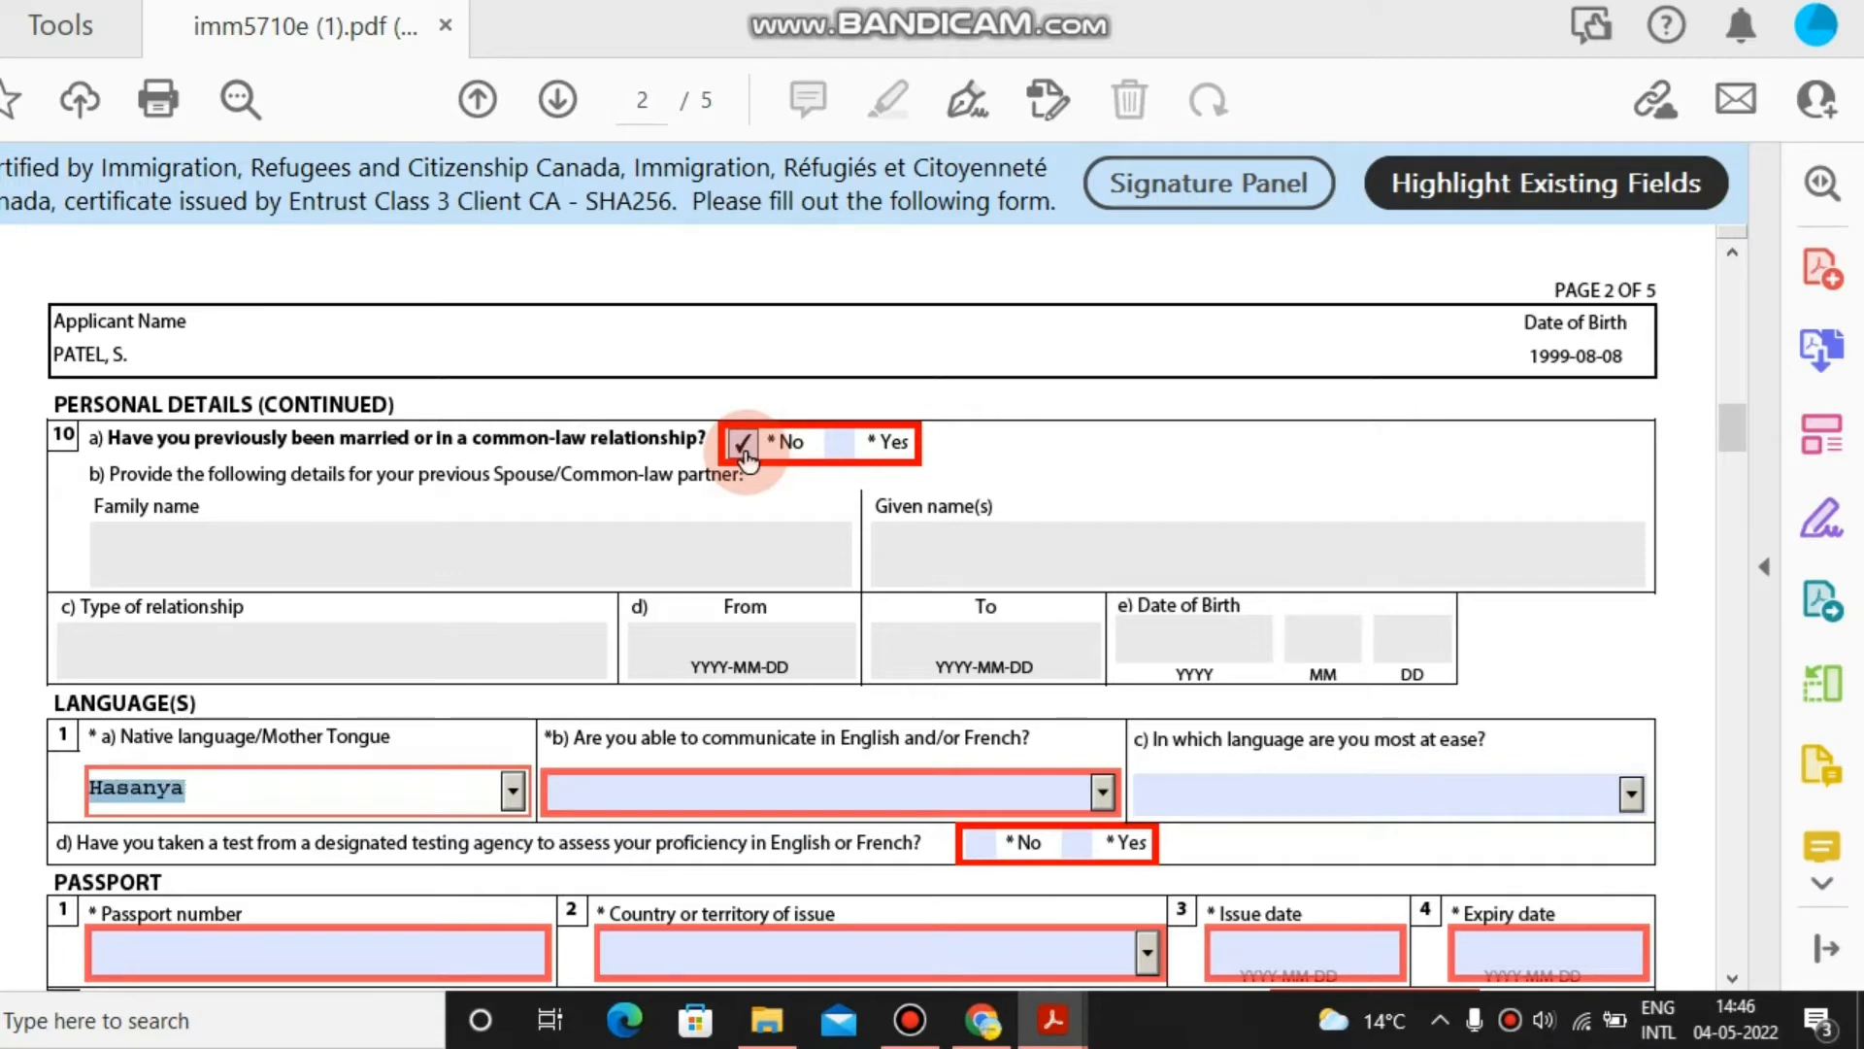
{"action": "key", "text": "Down"}
{"action": "key", "text": "Down"}
{"action": "key", "text": "Down"}
{"action": "key", "text": "Down"}
{"action": "key", "text": "Down"}
{"action": "key", "text": "Down"}
{"action": "key", "text": "Down"}
{"action": "key", "text": "Down"}
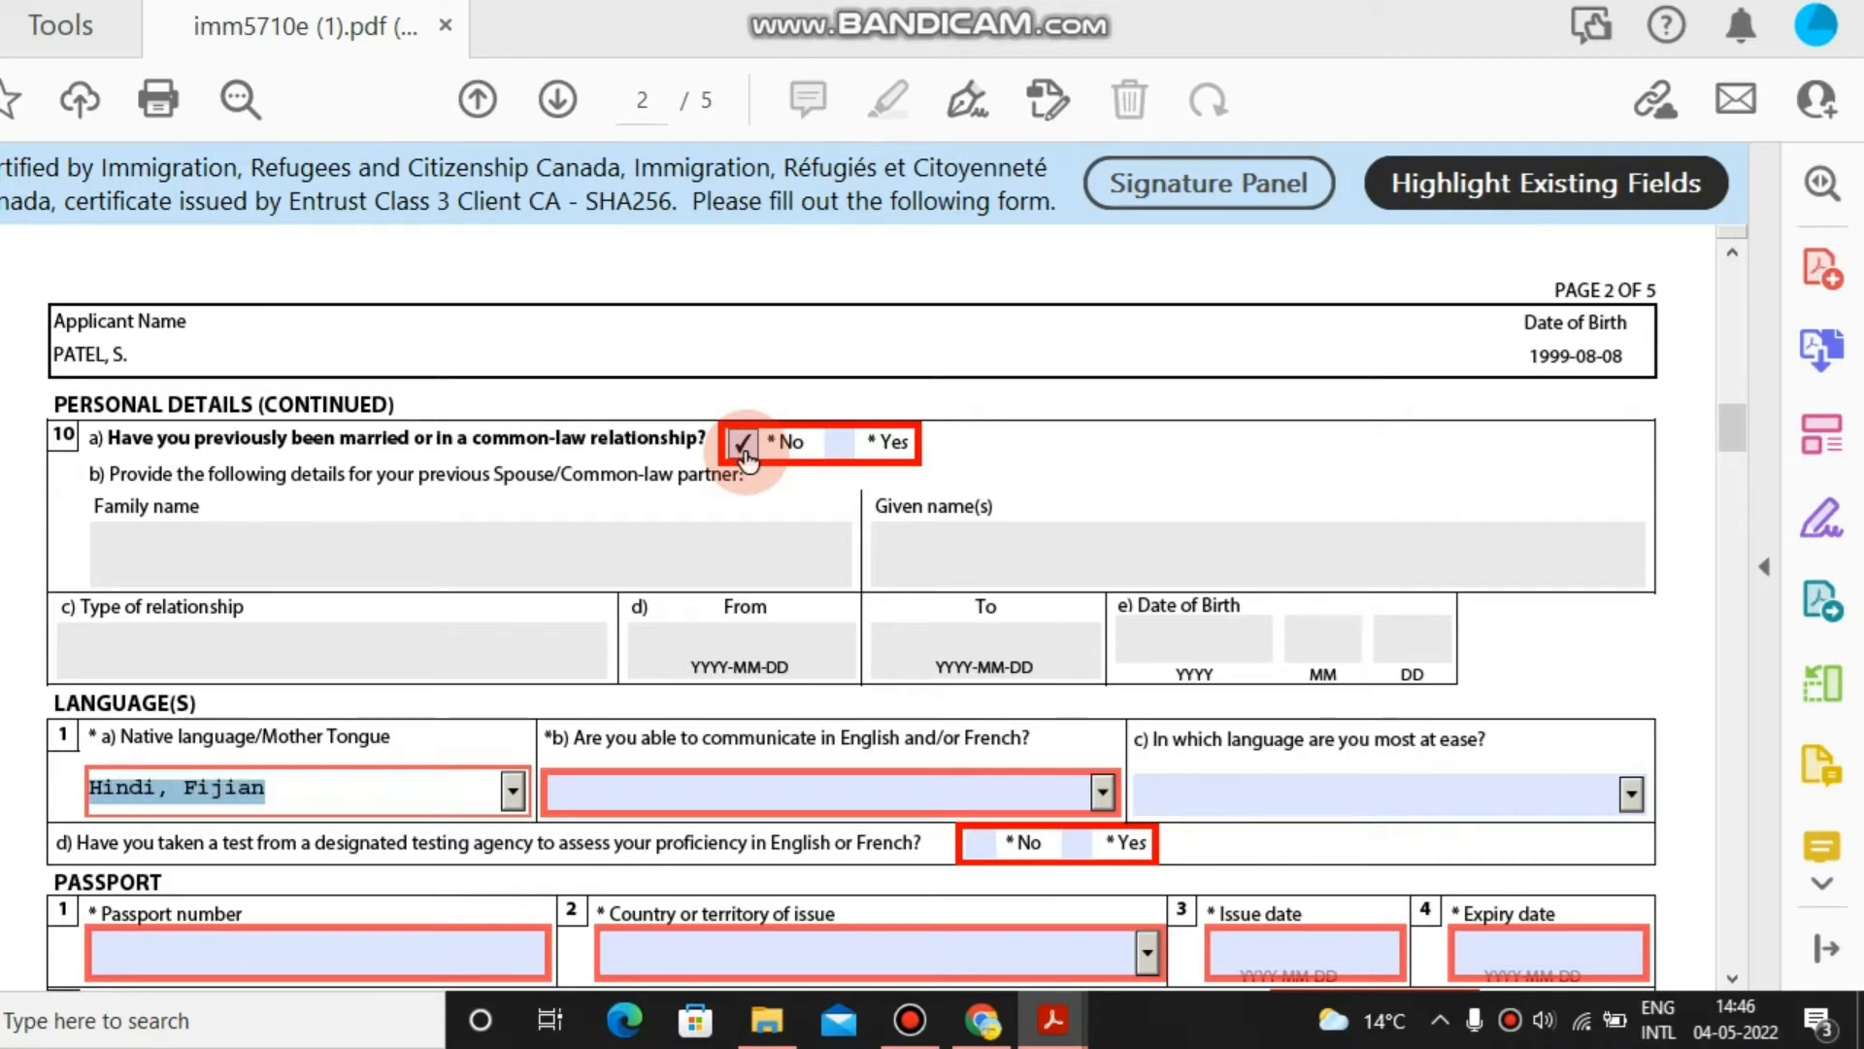
{"action": "key", "text": "Down"}
{"action": "key", "text": "Down"}
{"action": "key", "text": "h"}
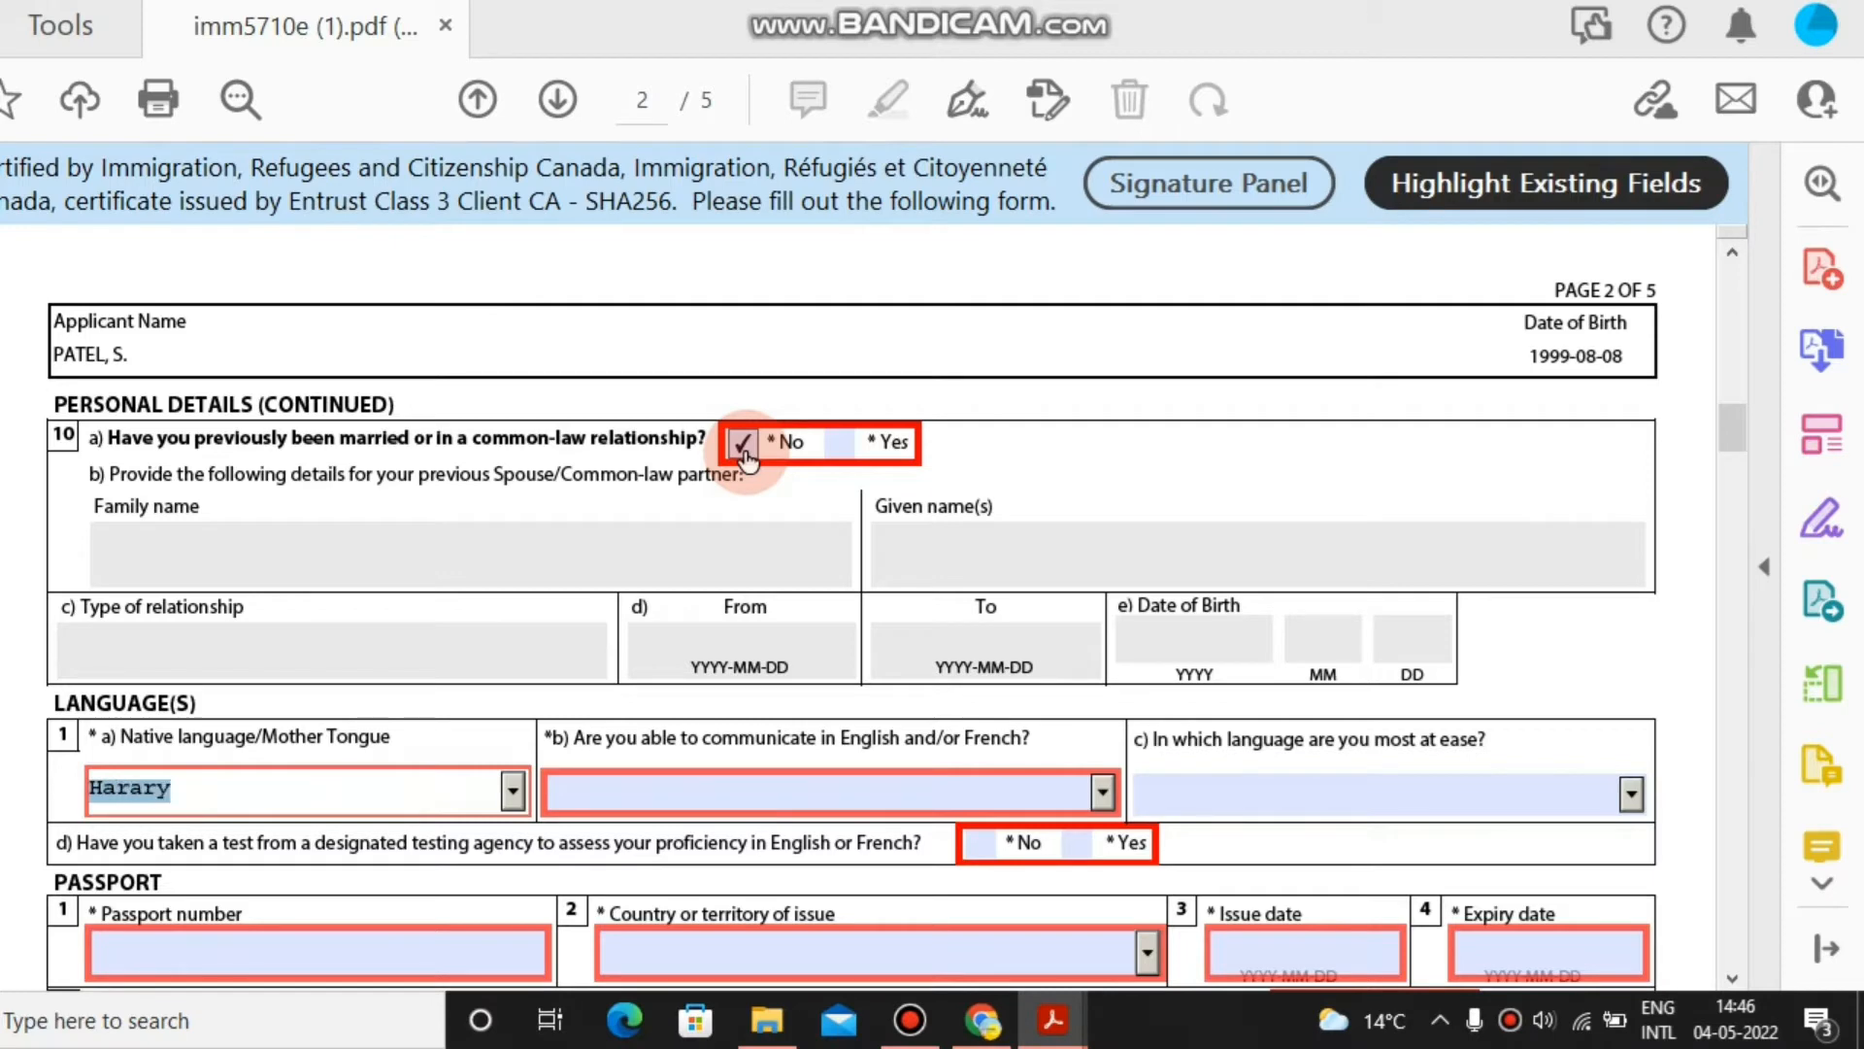
{"action": "key", "text": "Down"}
{"action": "key", "text": "Down"}
{"action": "key", "text": "Down"}
{"action": "key", "text": "Down"}
{"action": "key", "text": "Down"}
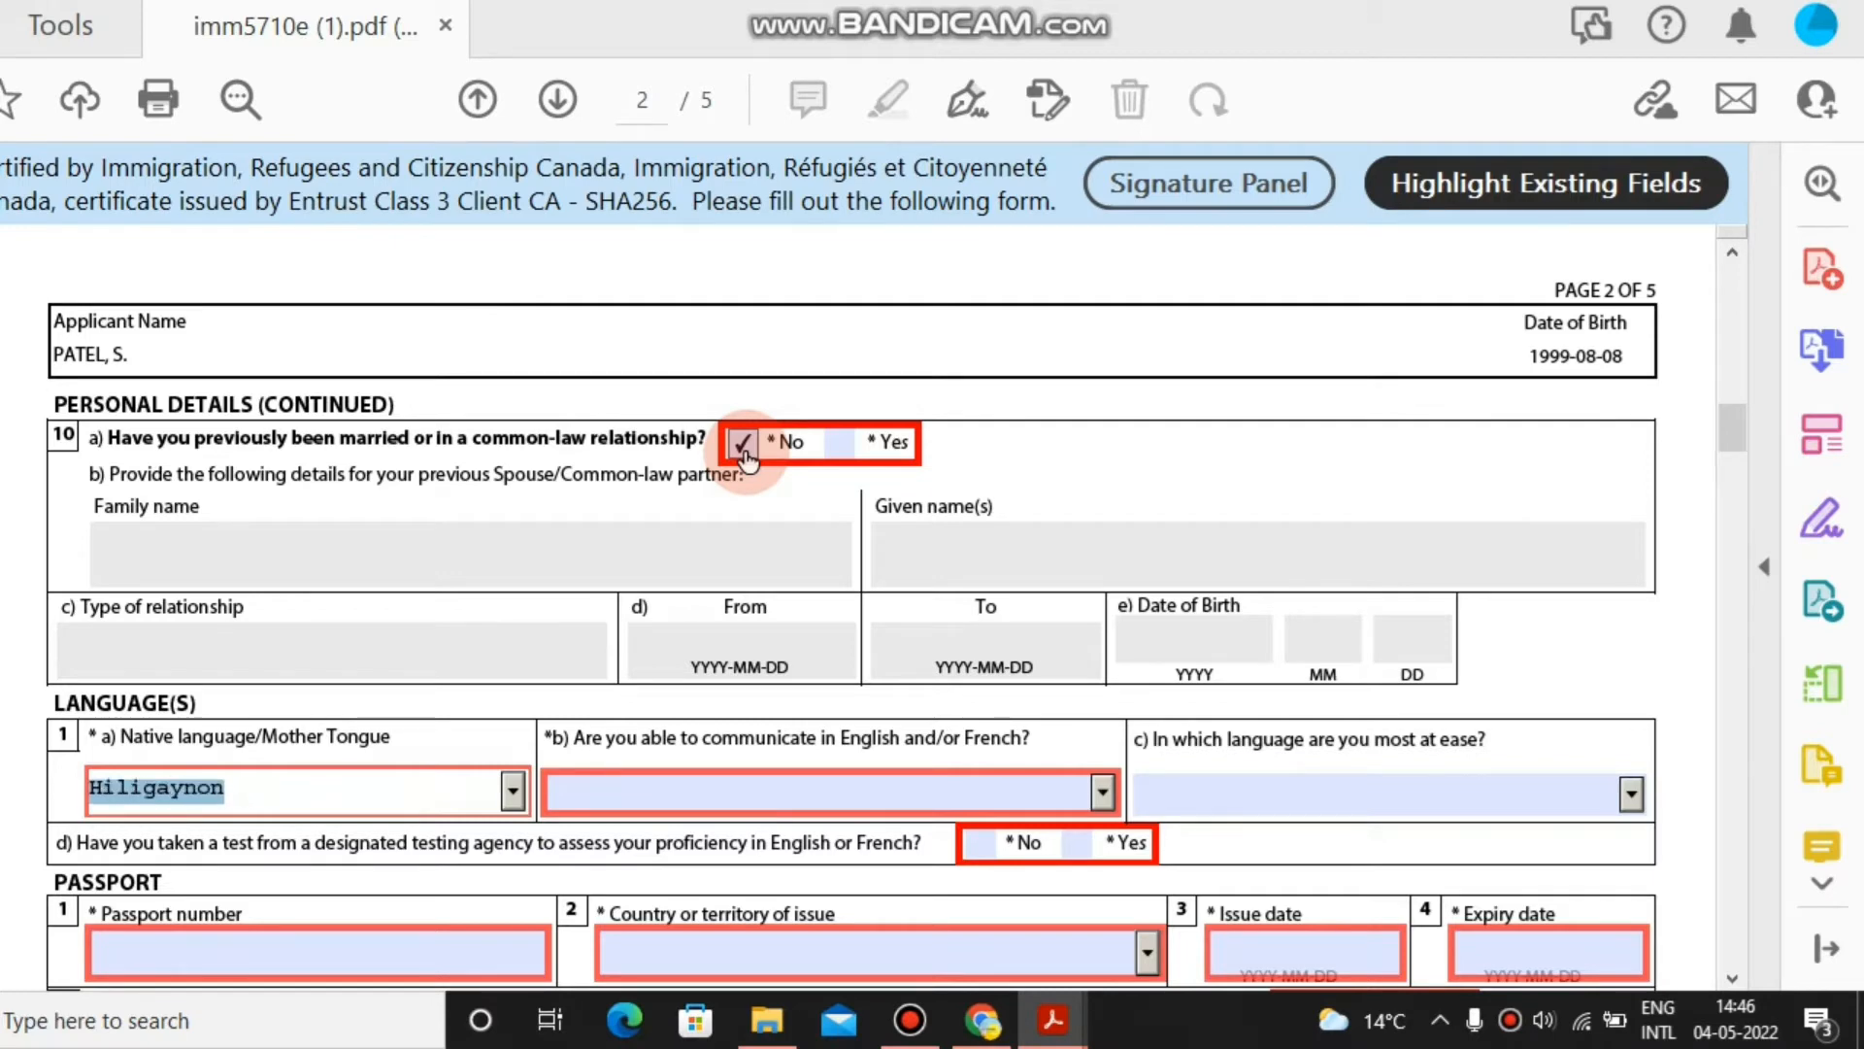
{"action": "key", "text": "Tab"}
{"action": "key", "text": "Tab"}
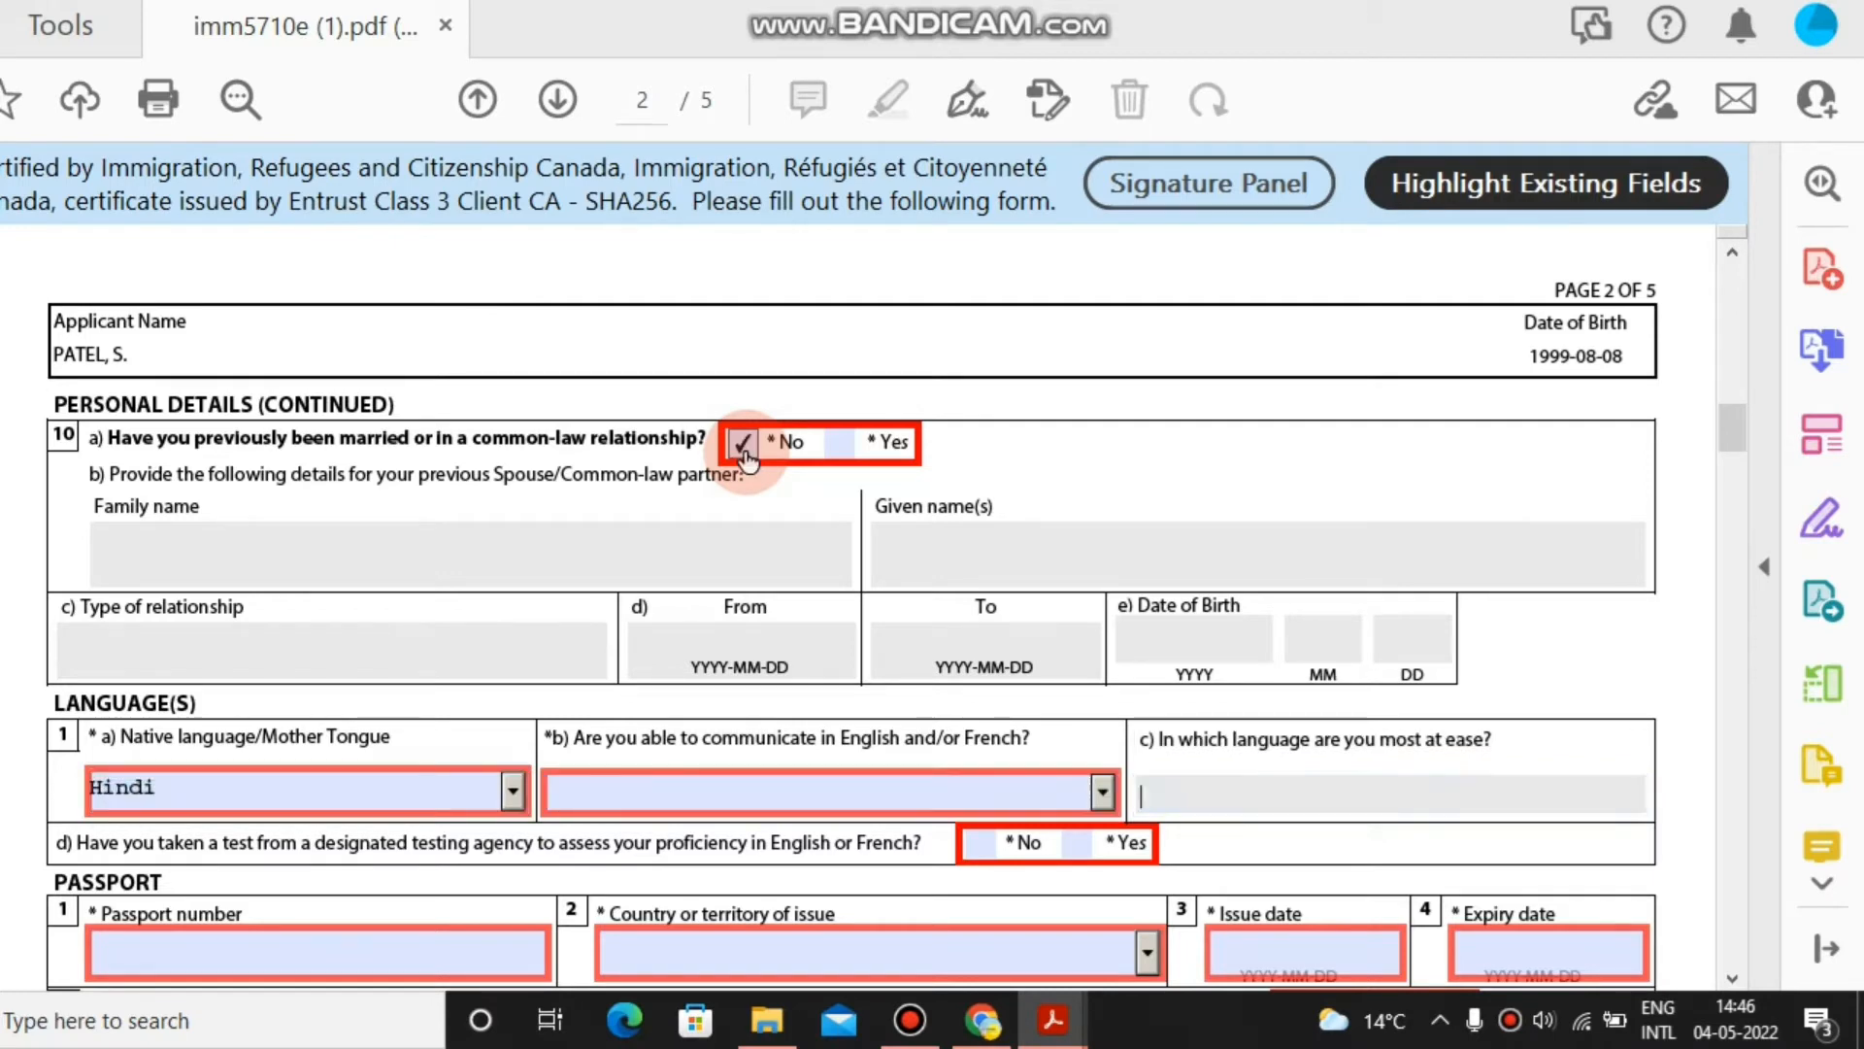
Choose English as the language you communicate in most easily.
{"action": "left_click", "coordinate": [1103, 791]}
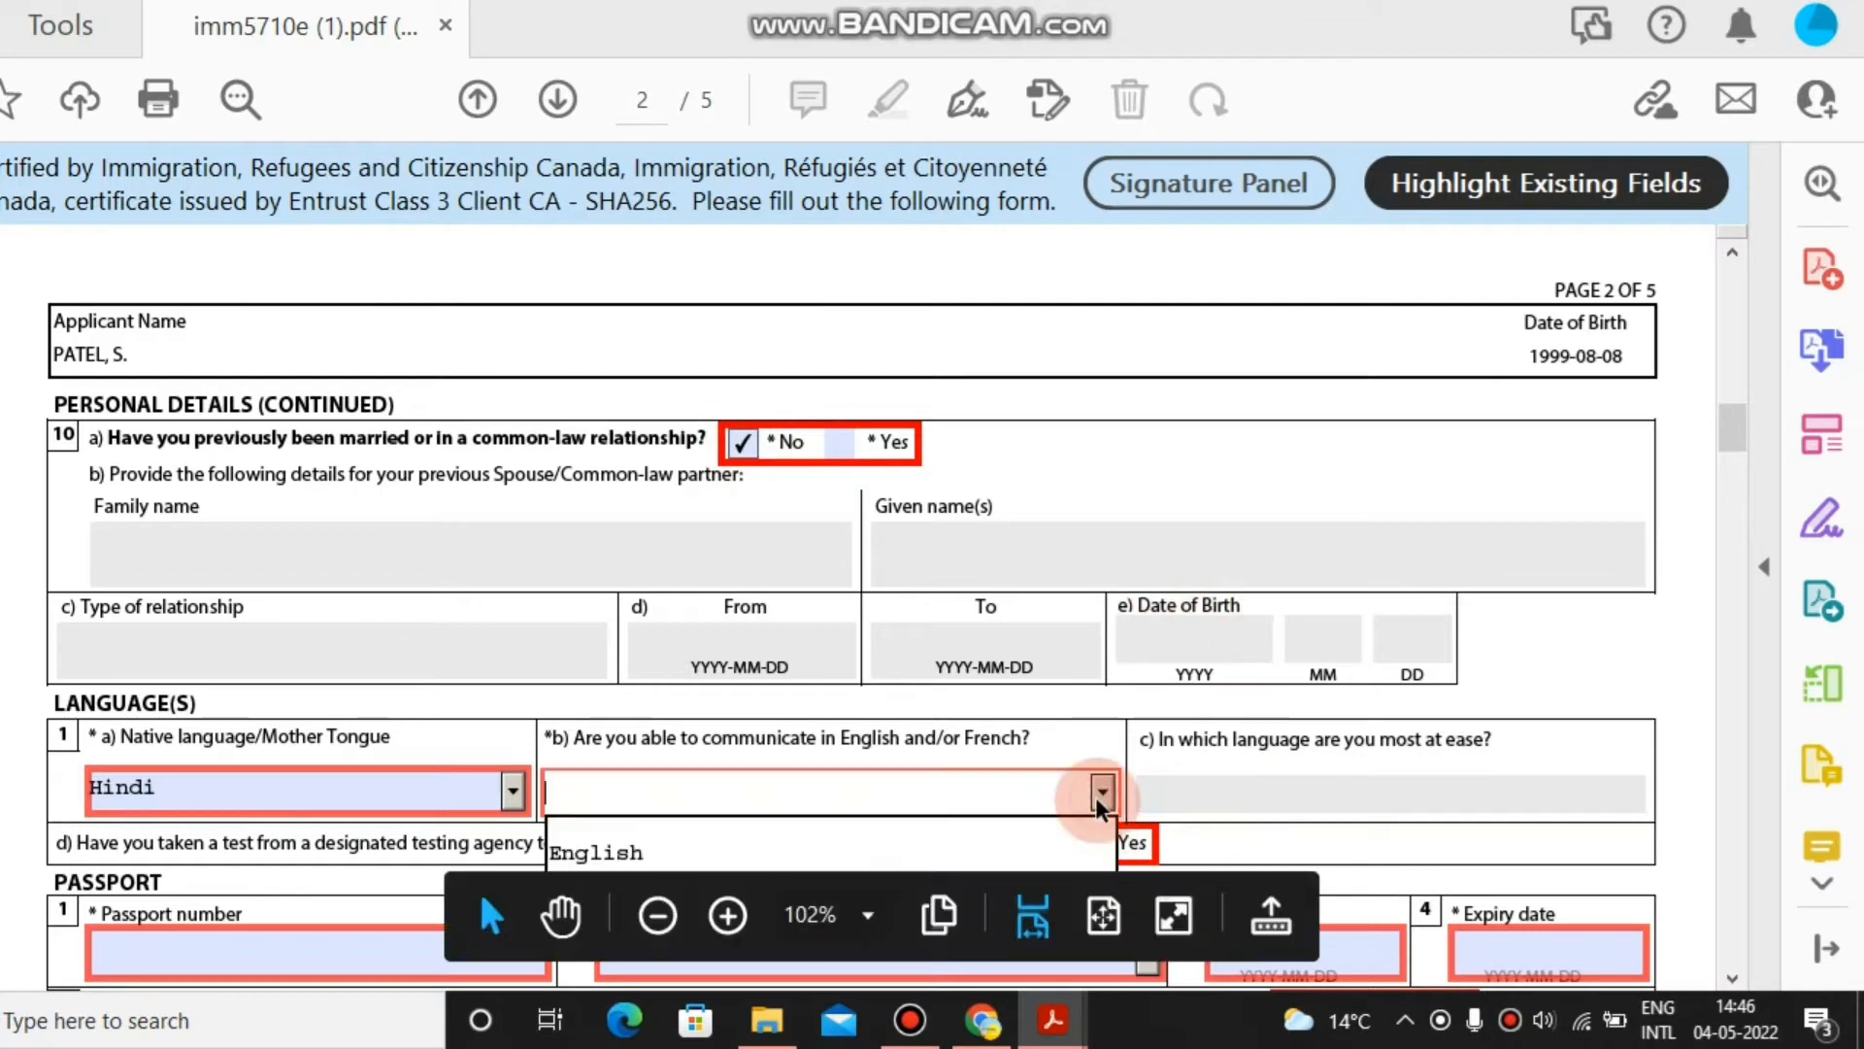
{"action": "left_click", "coordinate": [1103, 788]}
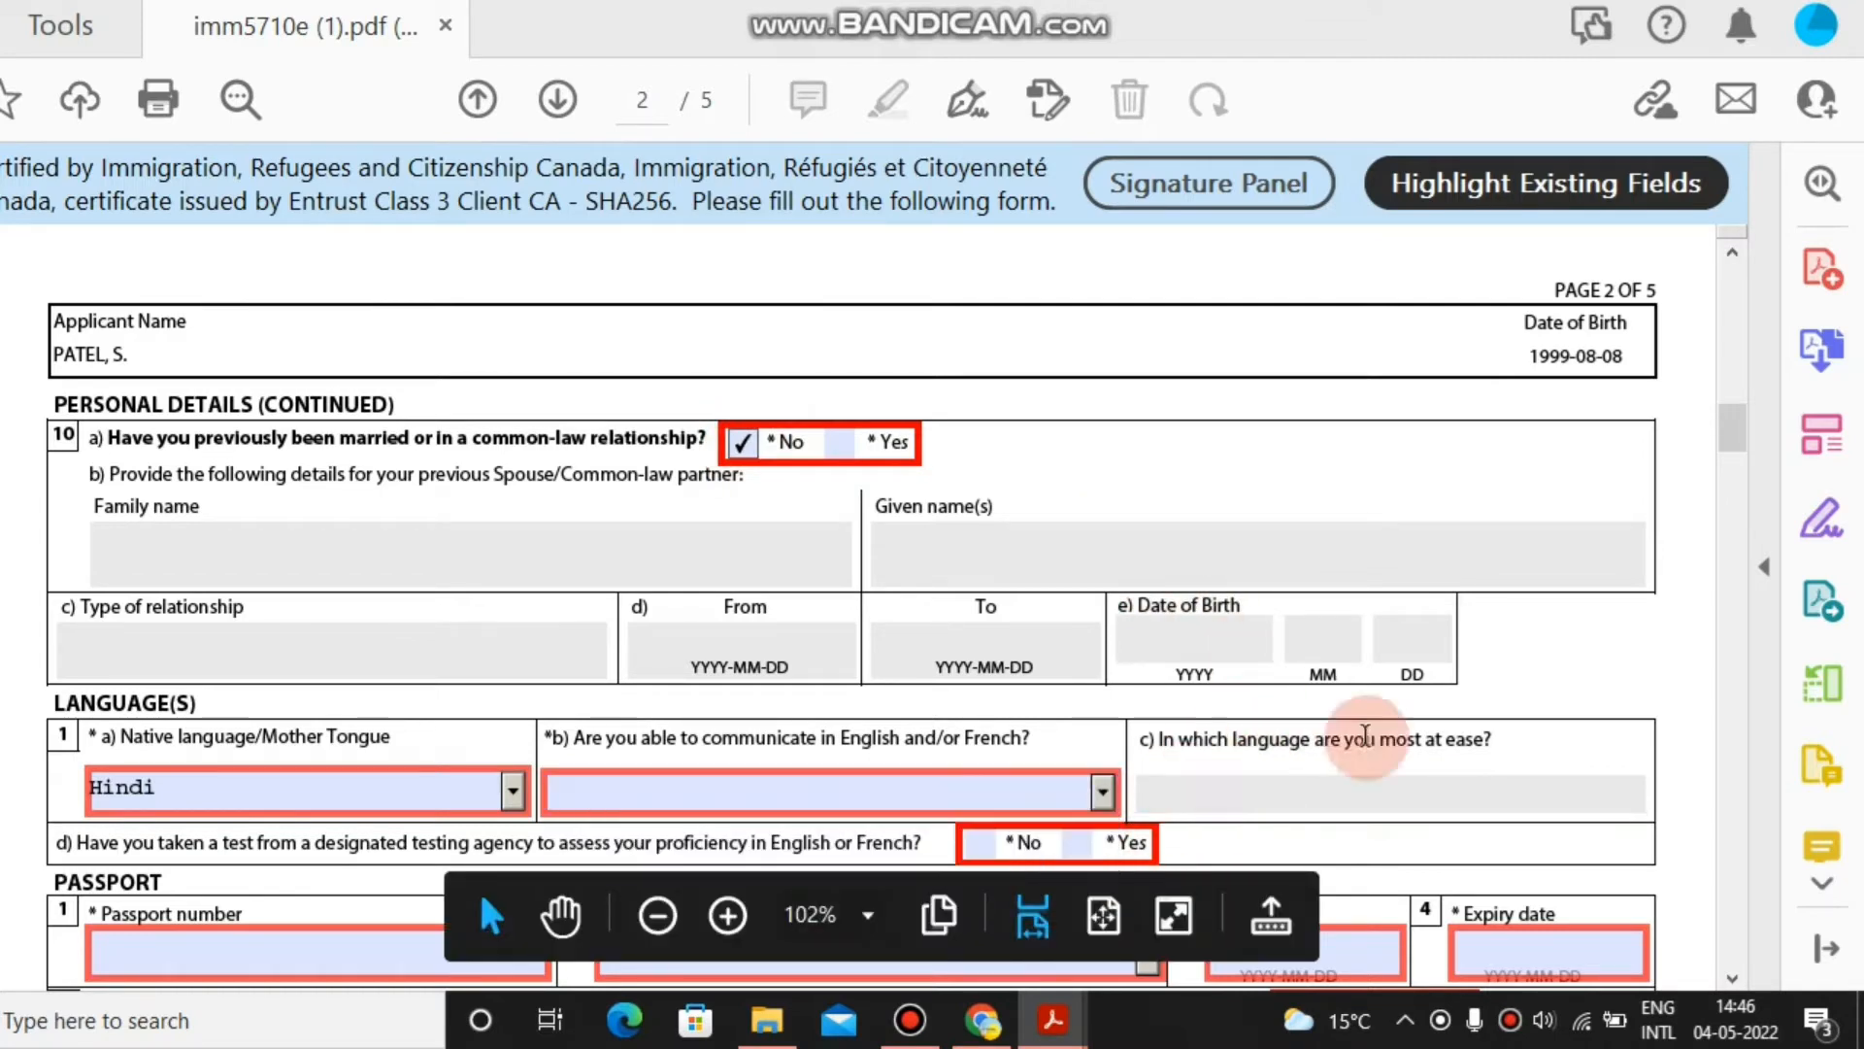
{"action": "scroll", "coordinate": [1735, 442], "scroll_direction": "down", "scroll_amount": 5}
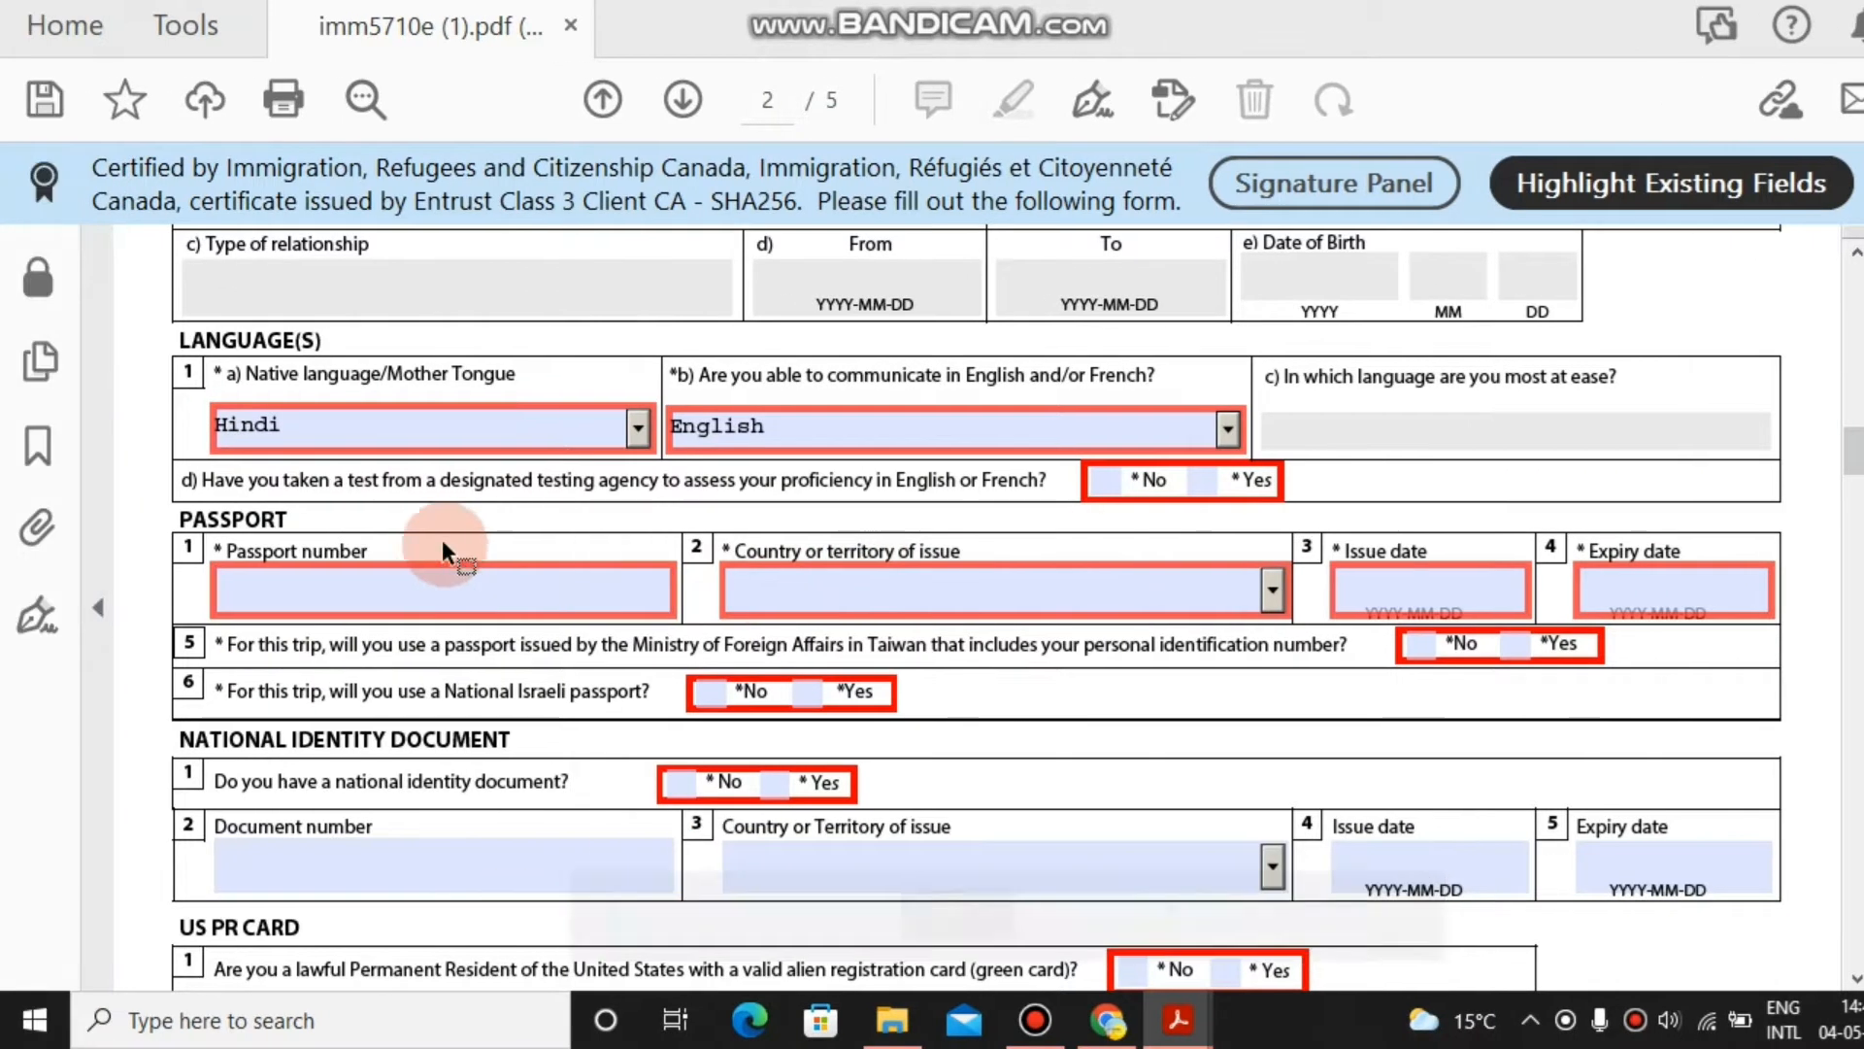
Mark Yes for having taken a language test.
{"action": "left_click", "coordinate": [997, 496]}
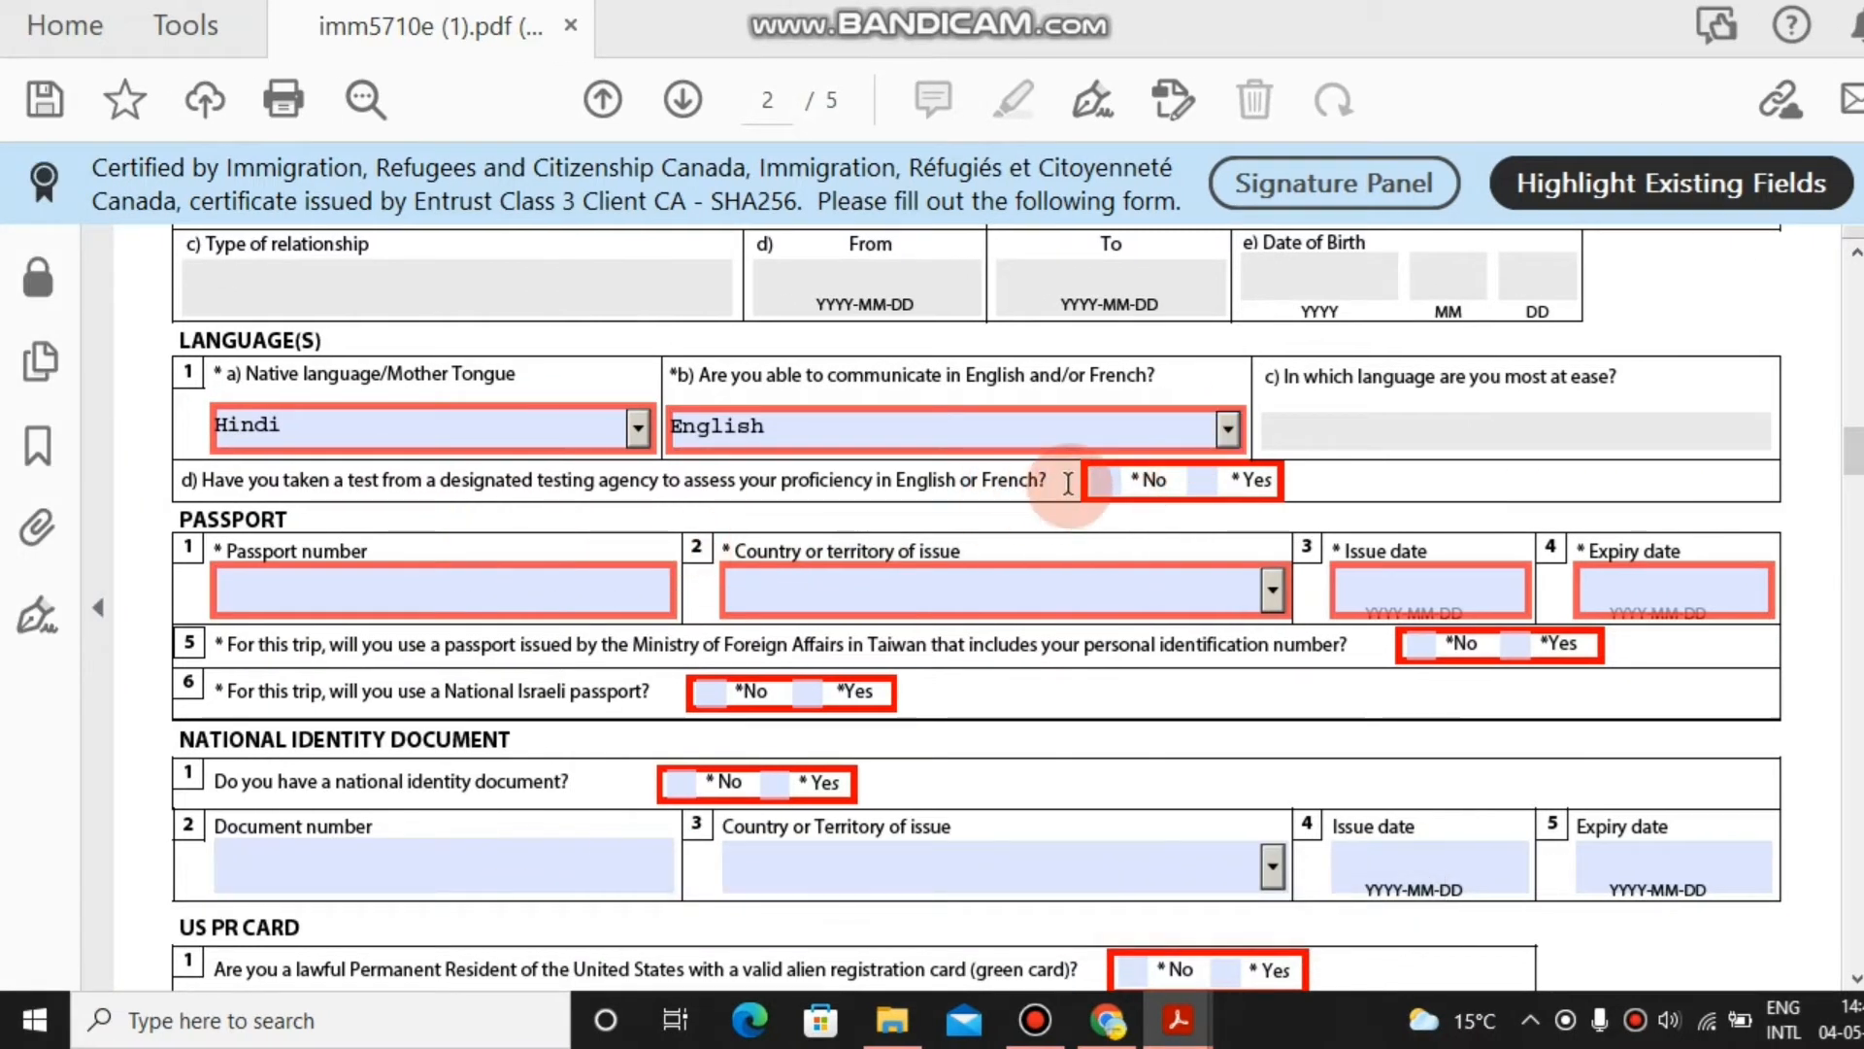
{"action": "left_click", "coordinate": [1207, 456]}
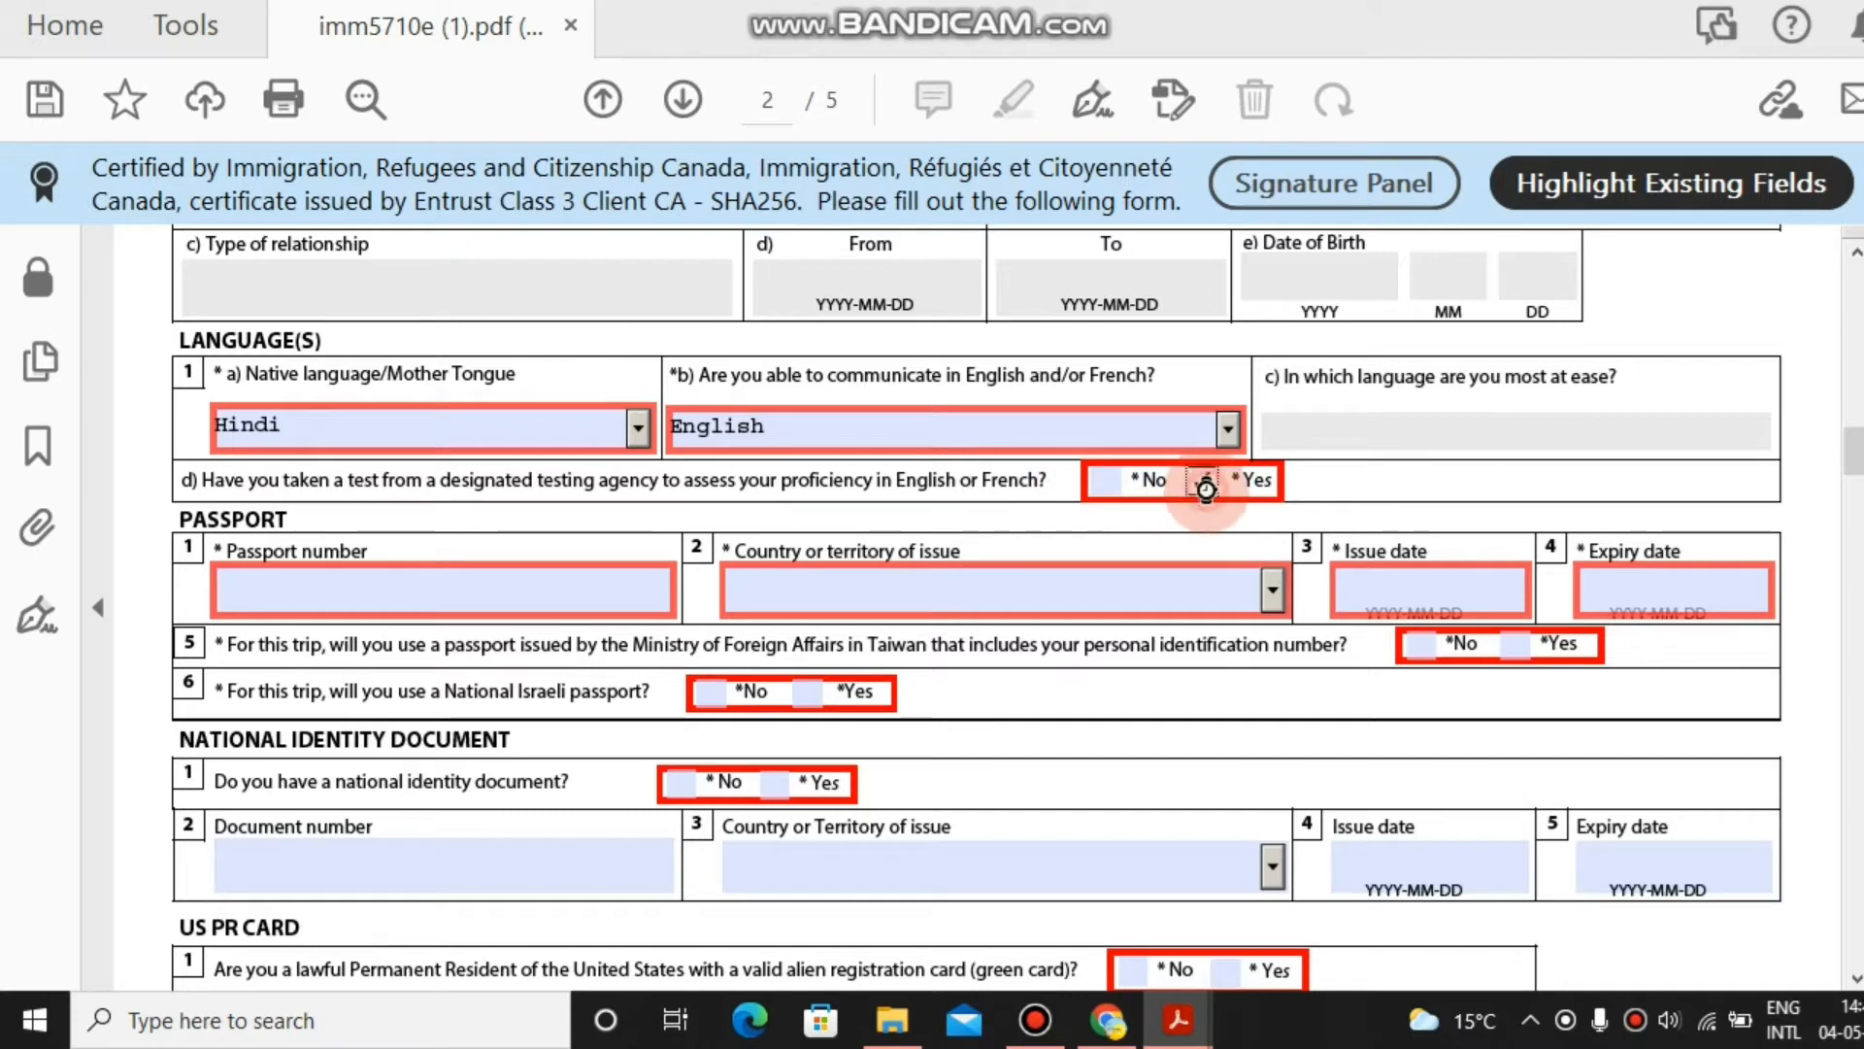
{"action": "left_click", "coordinate": [1201, 480]}
{"action": "left_click", "coordinate": [748, 596]}
Enter the passport number and set IND (India) as issuing country.
{"action": "left_click", "coordinate": [653, 596]}
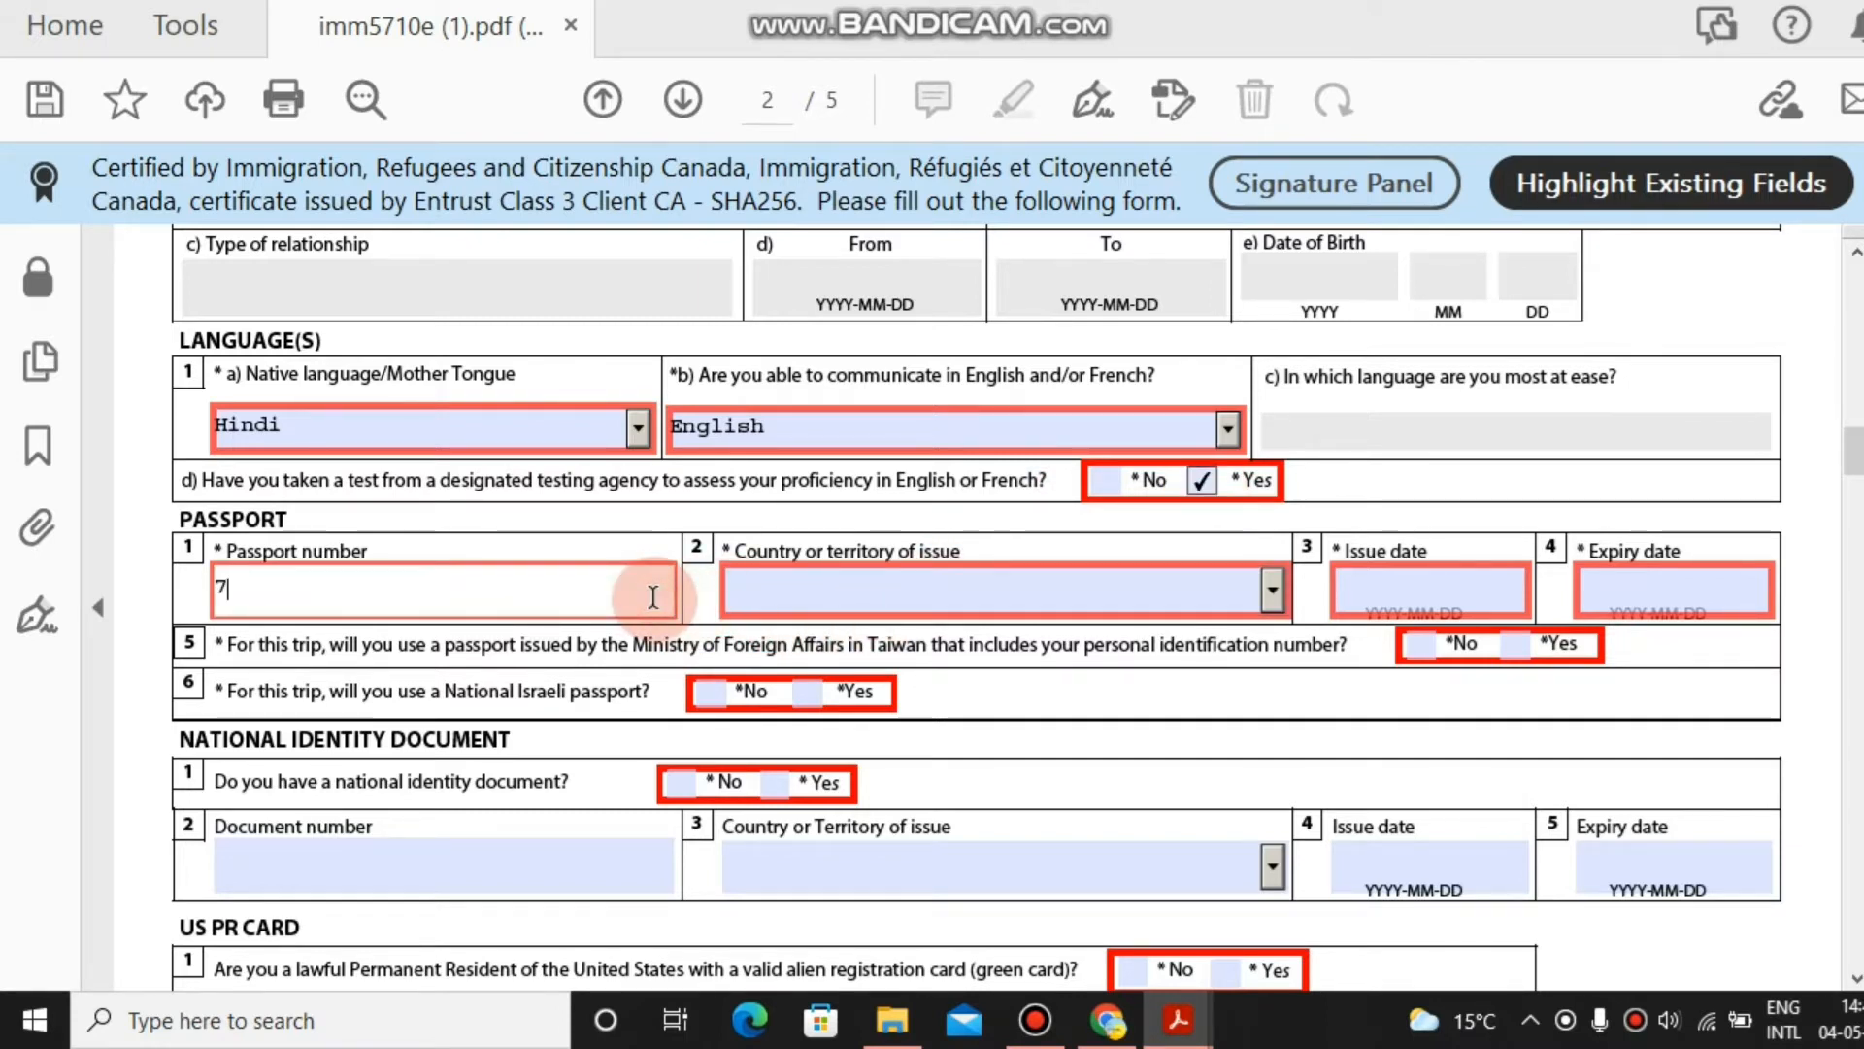
{"action": "type", "text": "7"}
{"action": "key", "text": "BackSpace"}
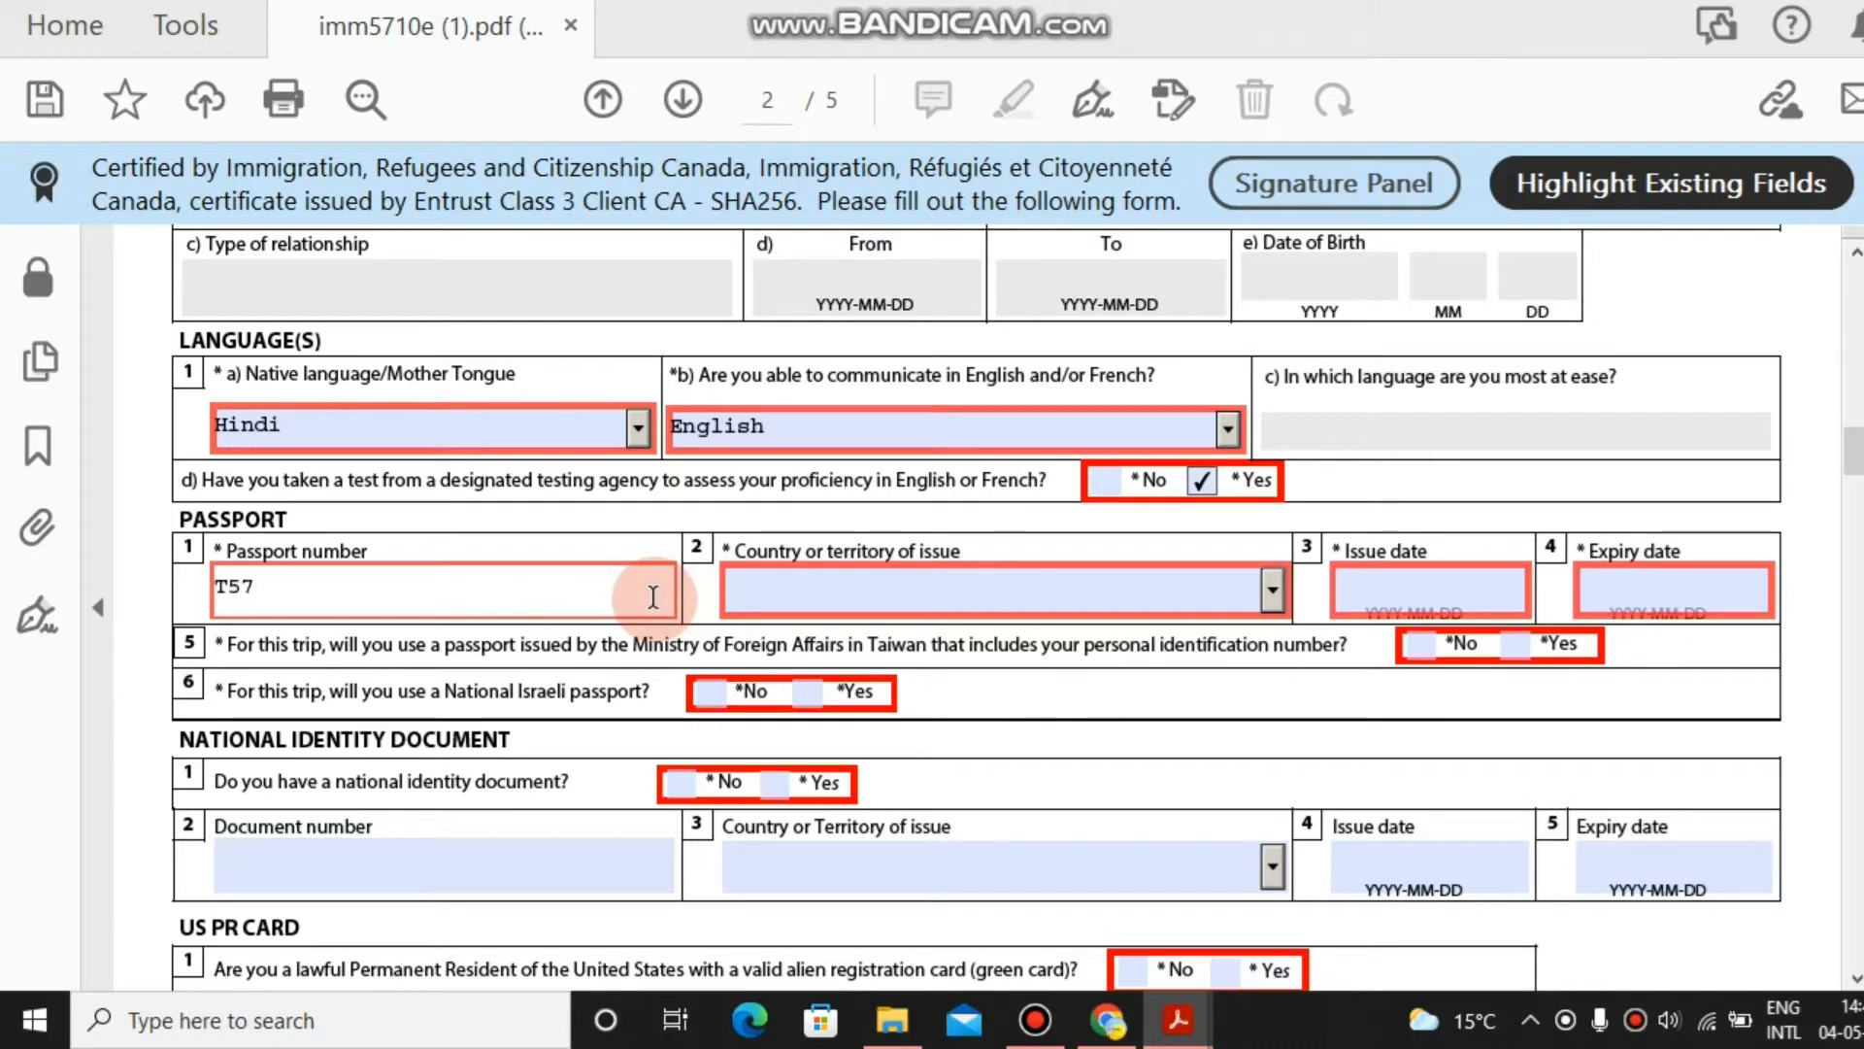
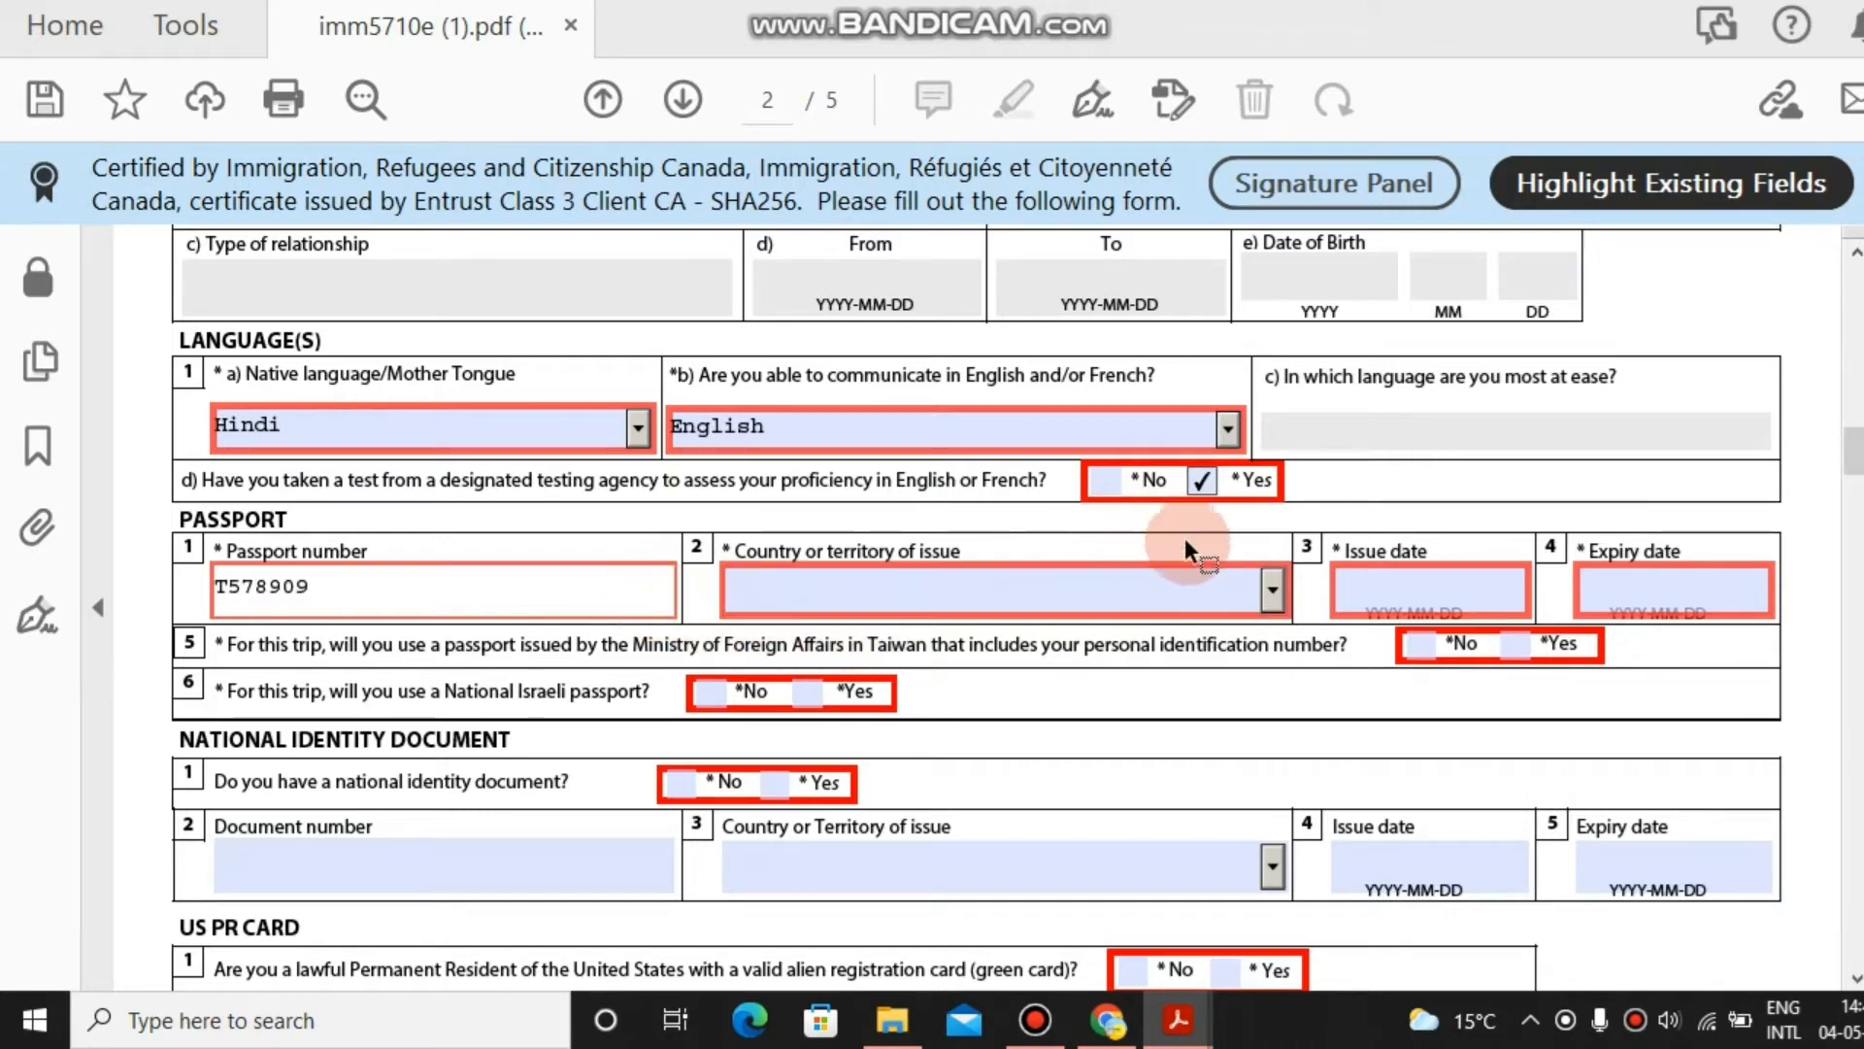
{"action": "left_click", "coordinate": [1278, 594]}
{"action": "type", "text": "ind"}
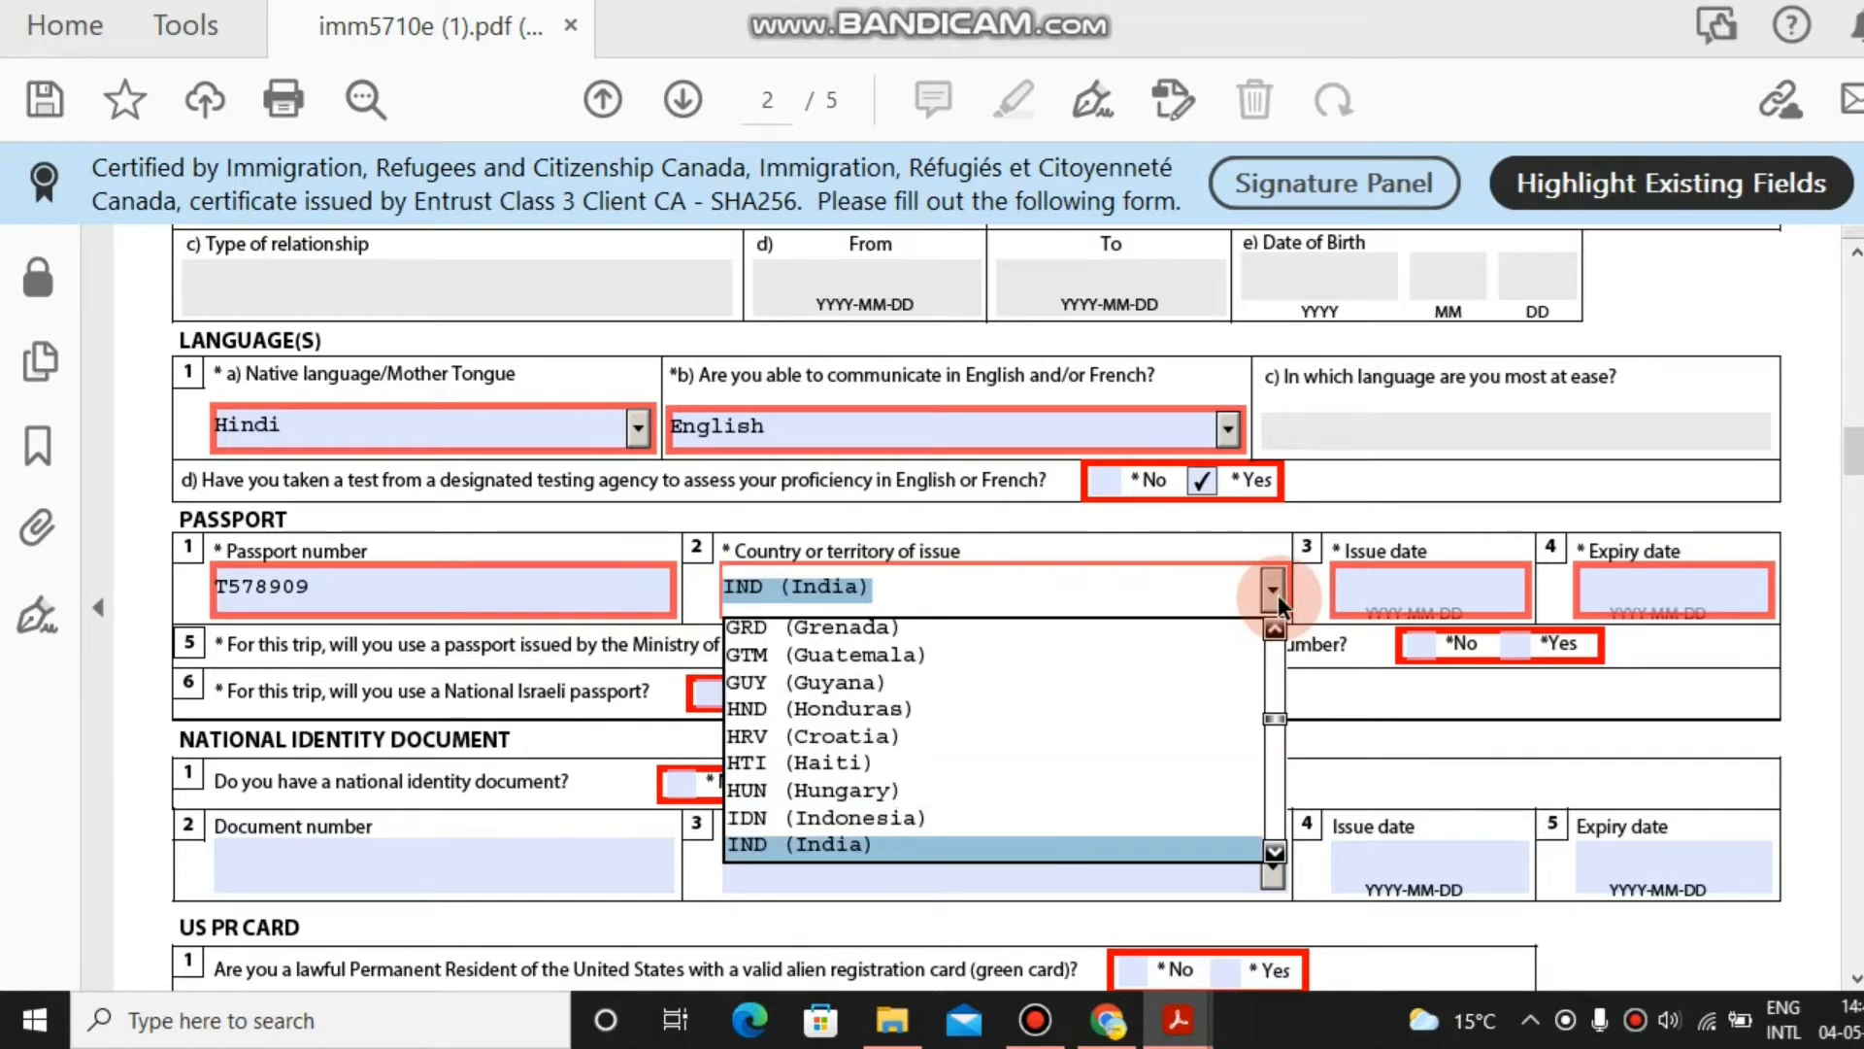
{"action": "key", "text": "Return"}
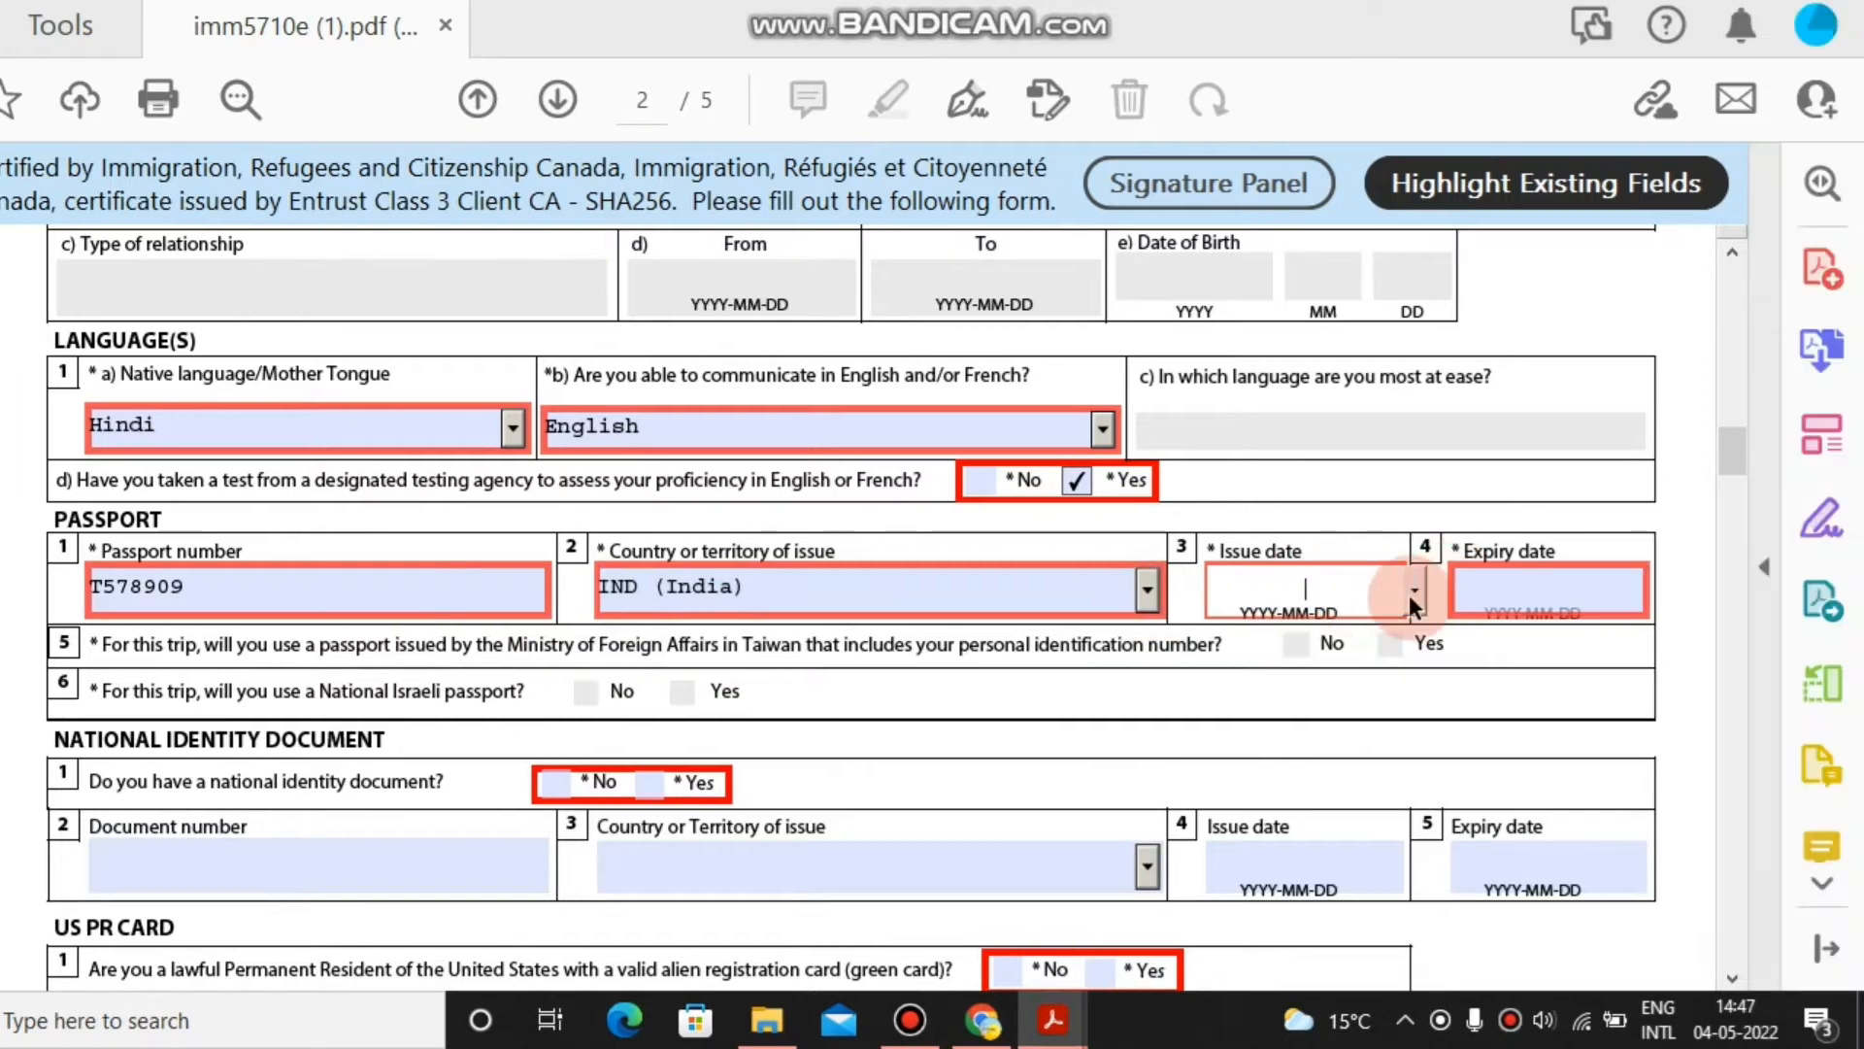
Set the passport issue date to 13 February 2020.
{"action": "left_click", "coordinate": [1515, 590]}
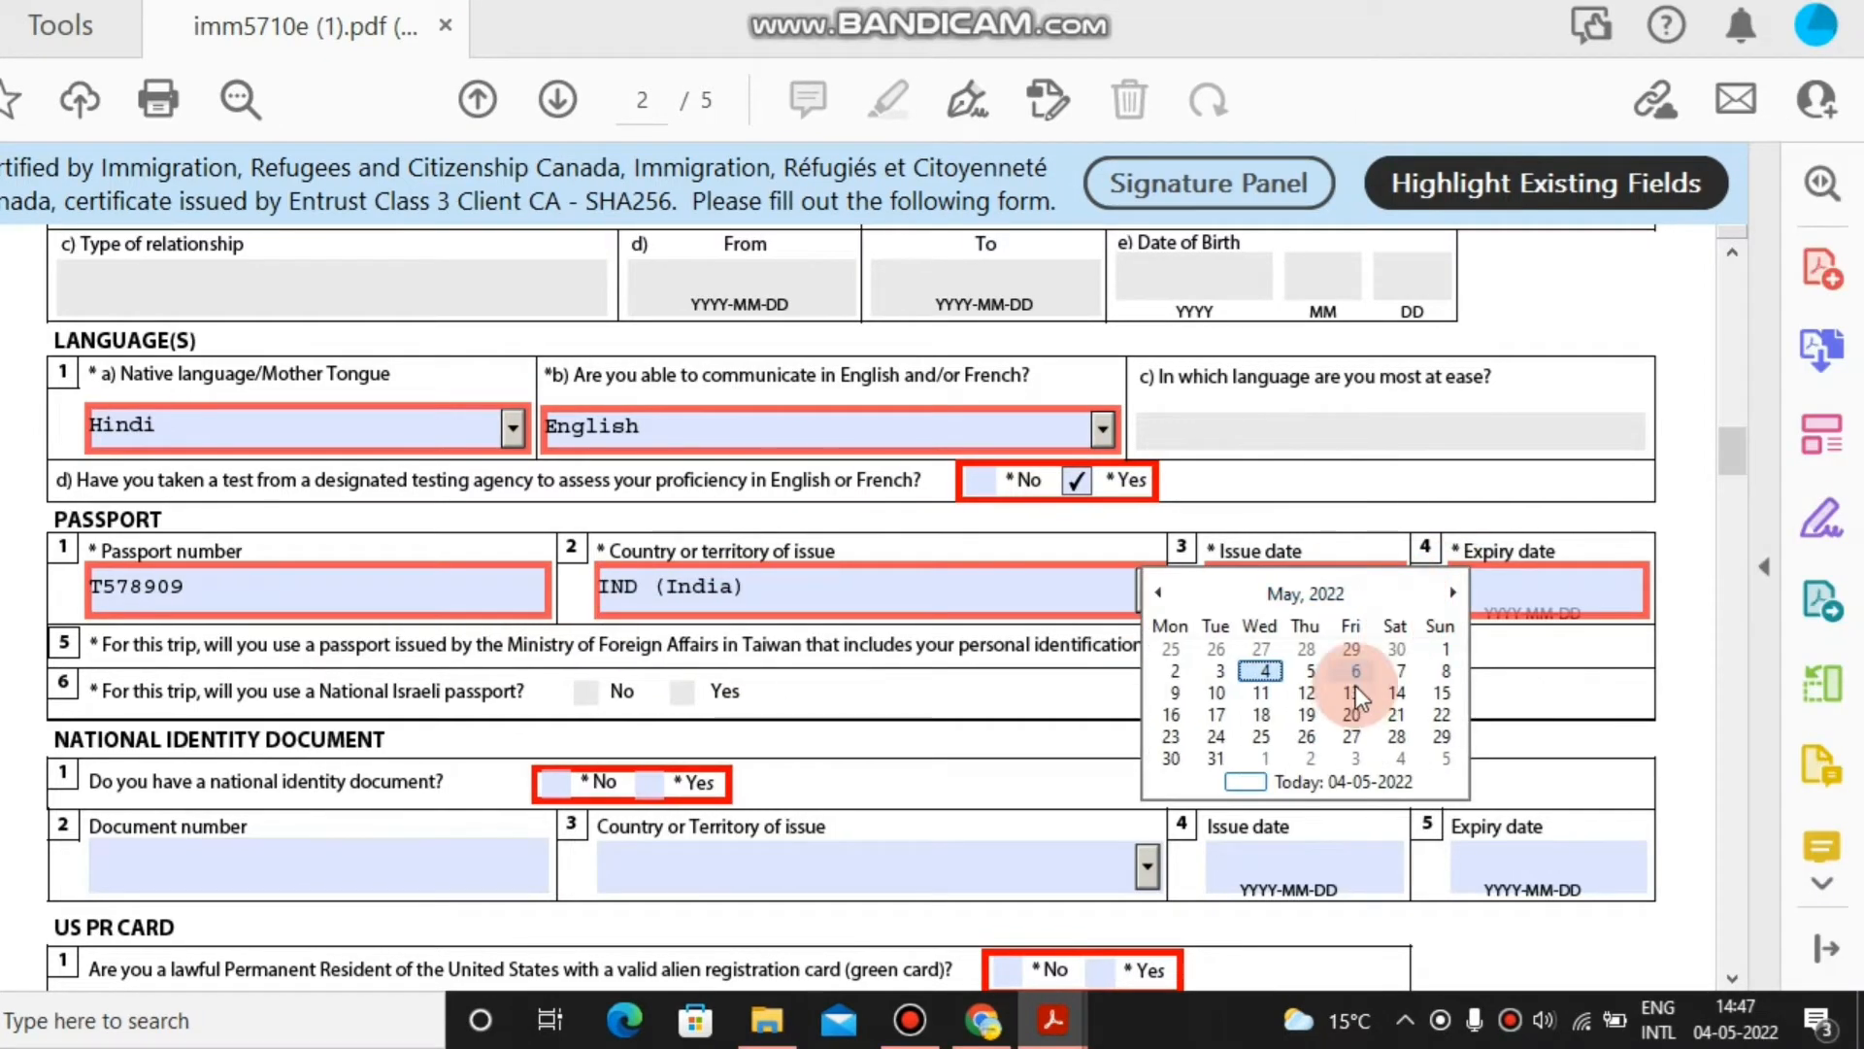
{"action": "left_click", "coordinate": [1165, 588]}
{"action": "left_click", "coordinate": [1165, 589]}
{"action": "left_click", "coordinate": [1166, 588]}
{"action": "left_click", "coordinate": [1379, 590]}
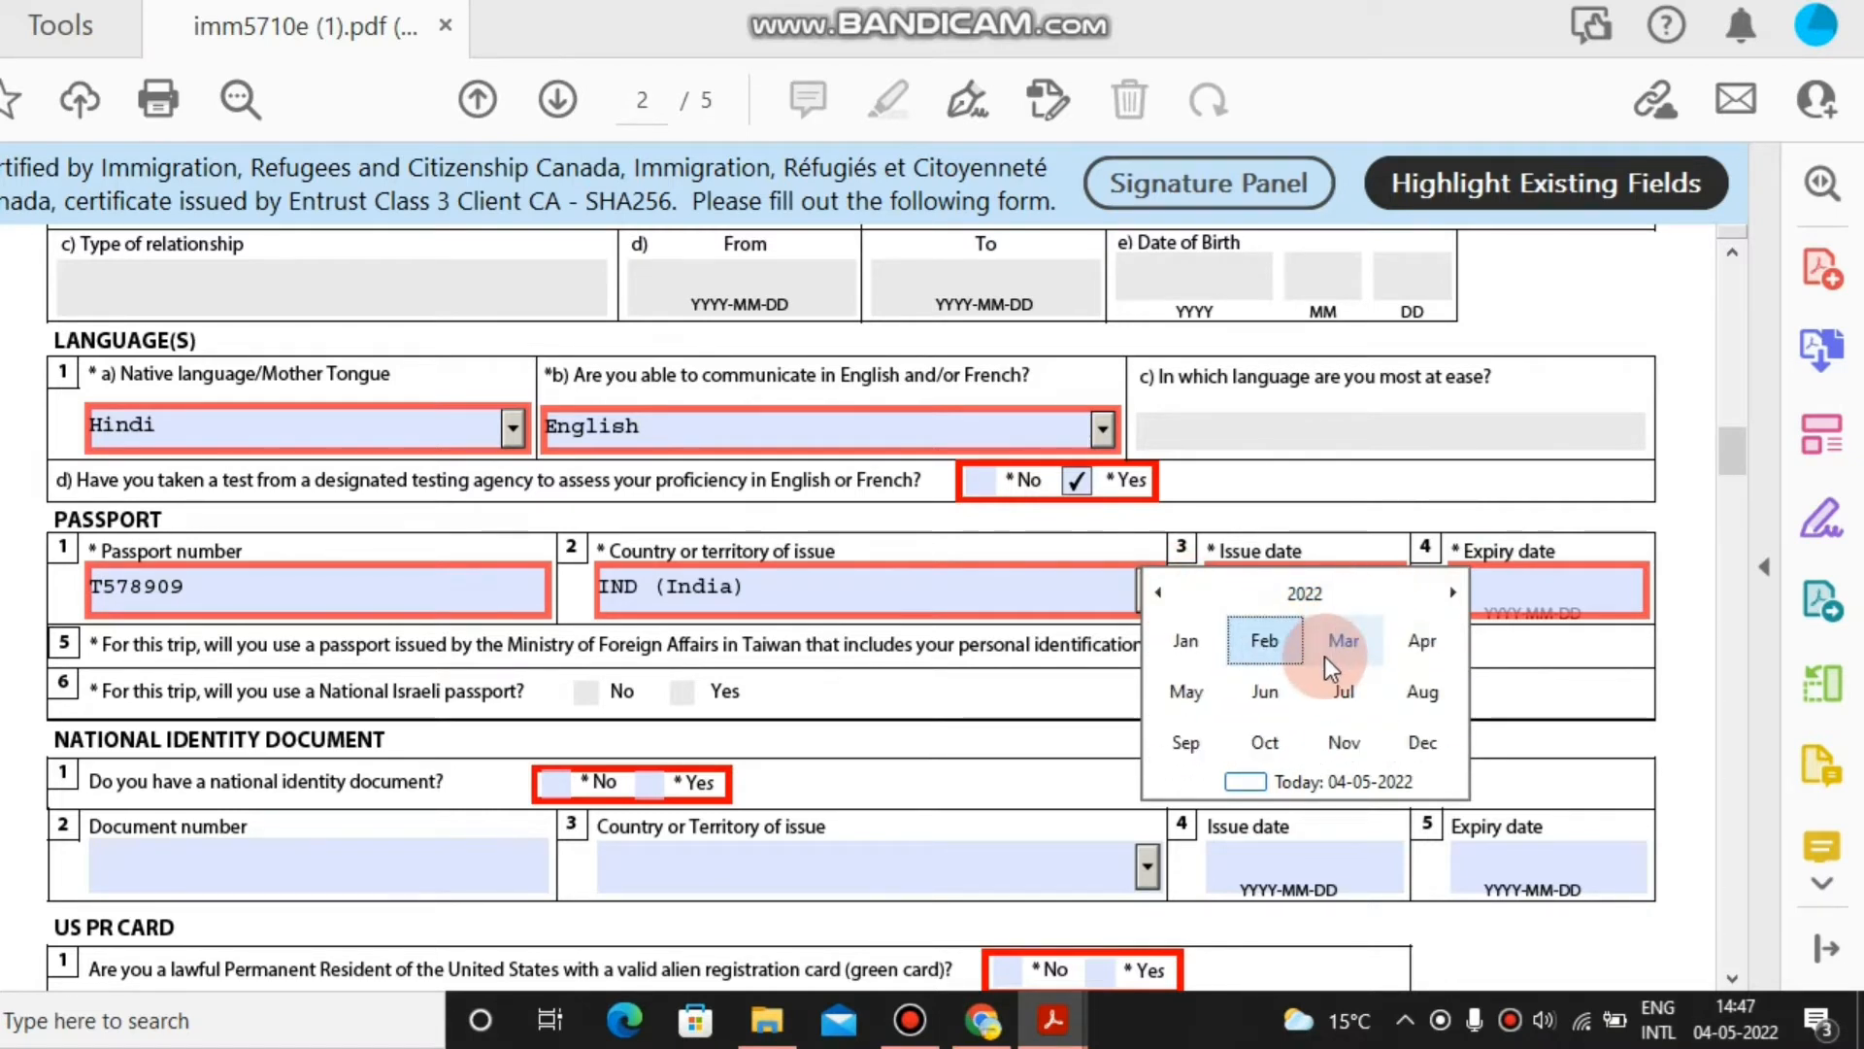
{"action": "left_click", "coordinate": [1321, 597]}
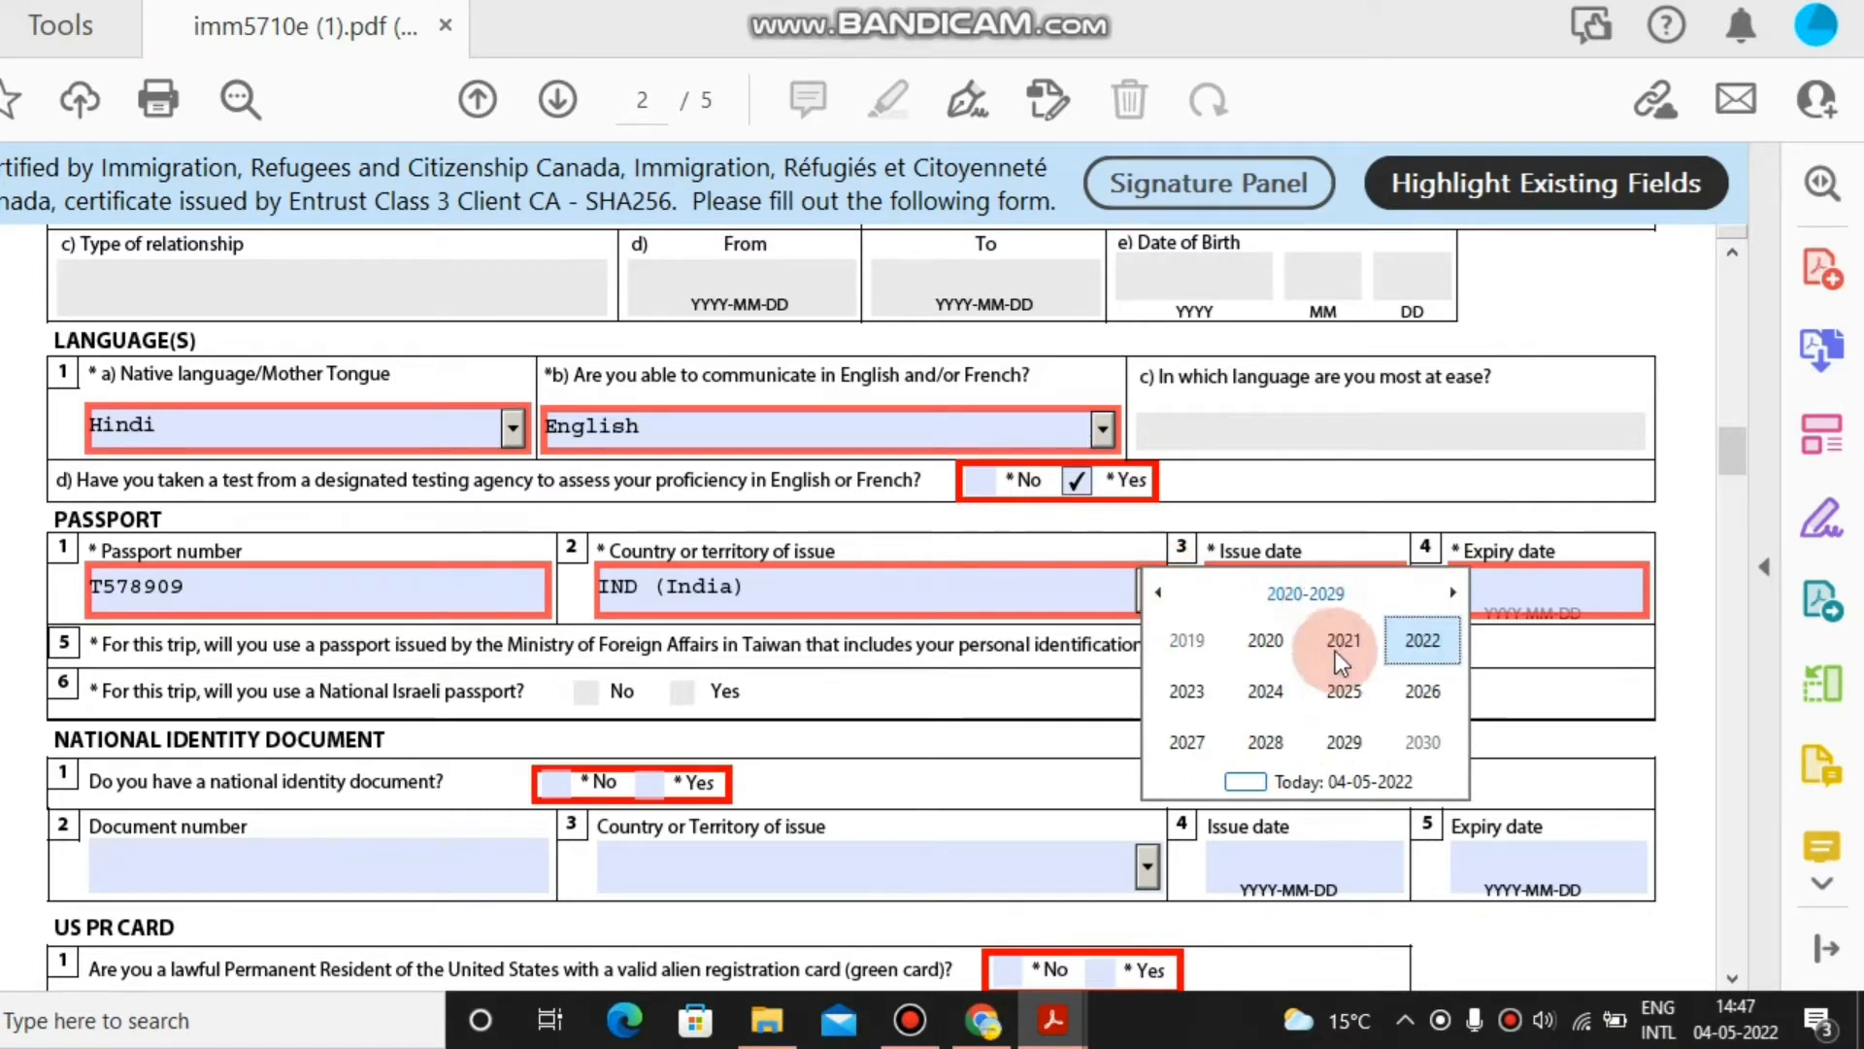
{"action": "left_click", "coordinate": [1272, 649]}
{"action": "left_click", "coordinate": [1272, 648]}
{"action": "left_click", "coordinate": [1301, 691]}
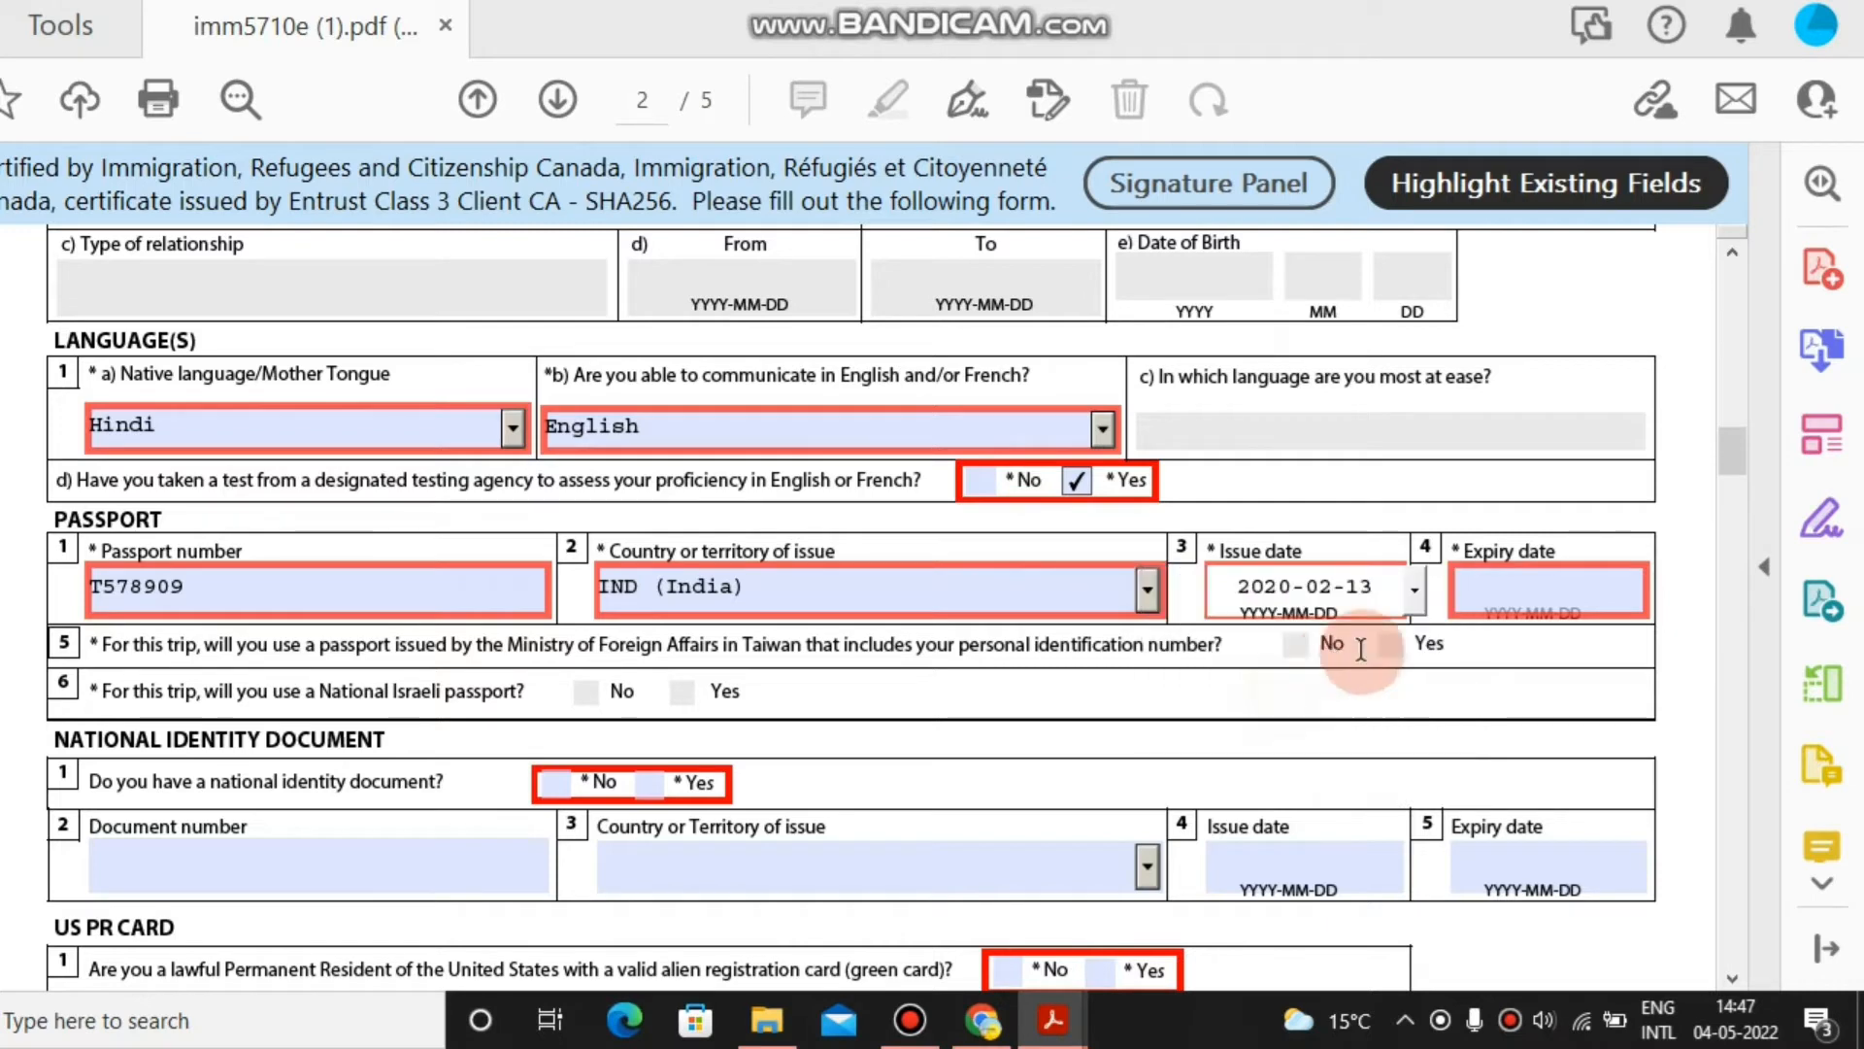
Set the passport expiry date to 8 June 2028.
{"action": "left_click", "coordinate": [1595, 595]}
{"action": "left_click", "coordinate": [1669, 597]}
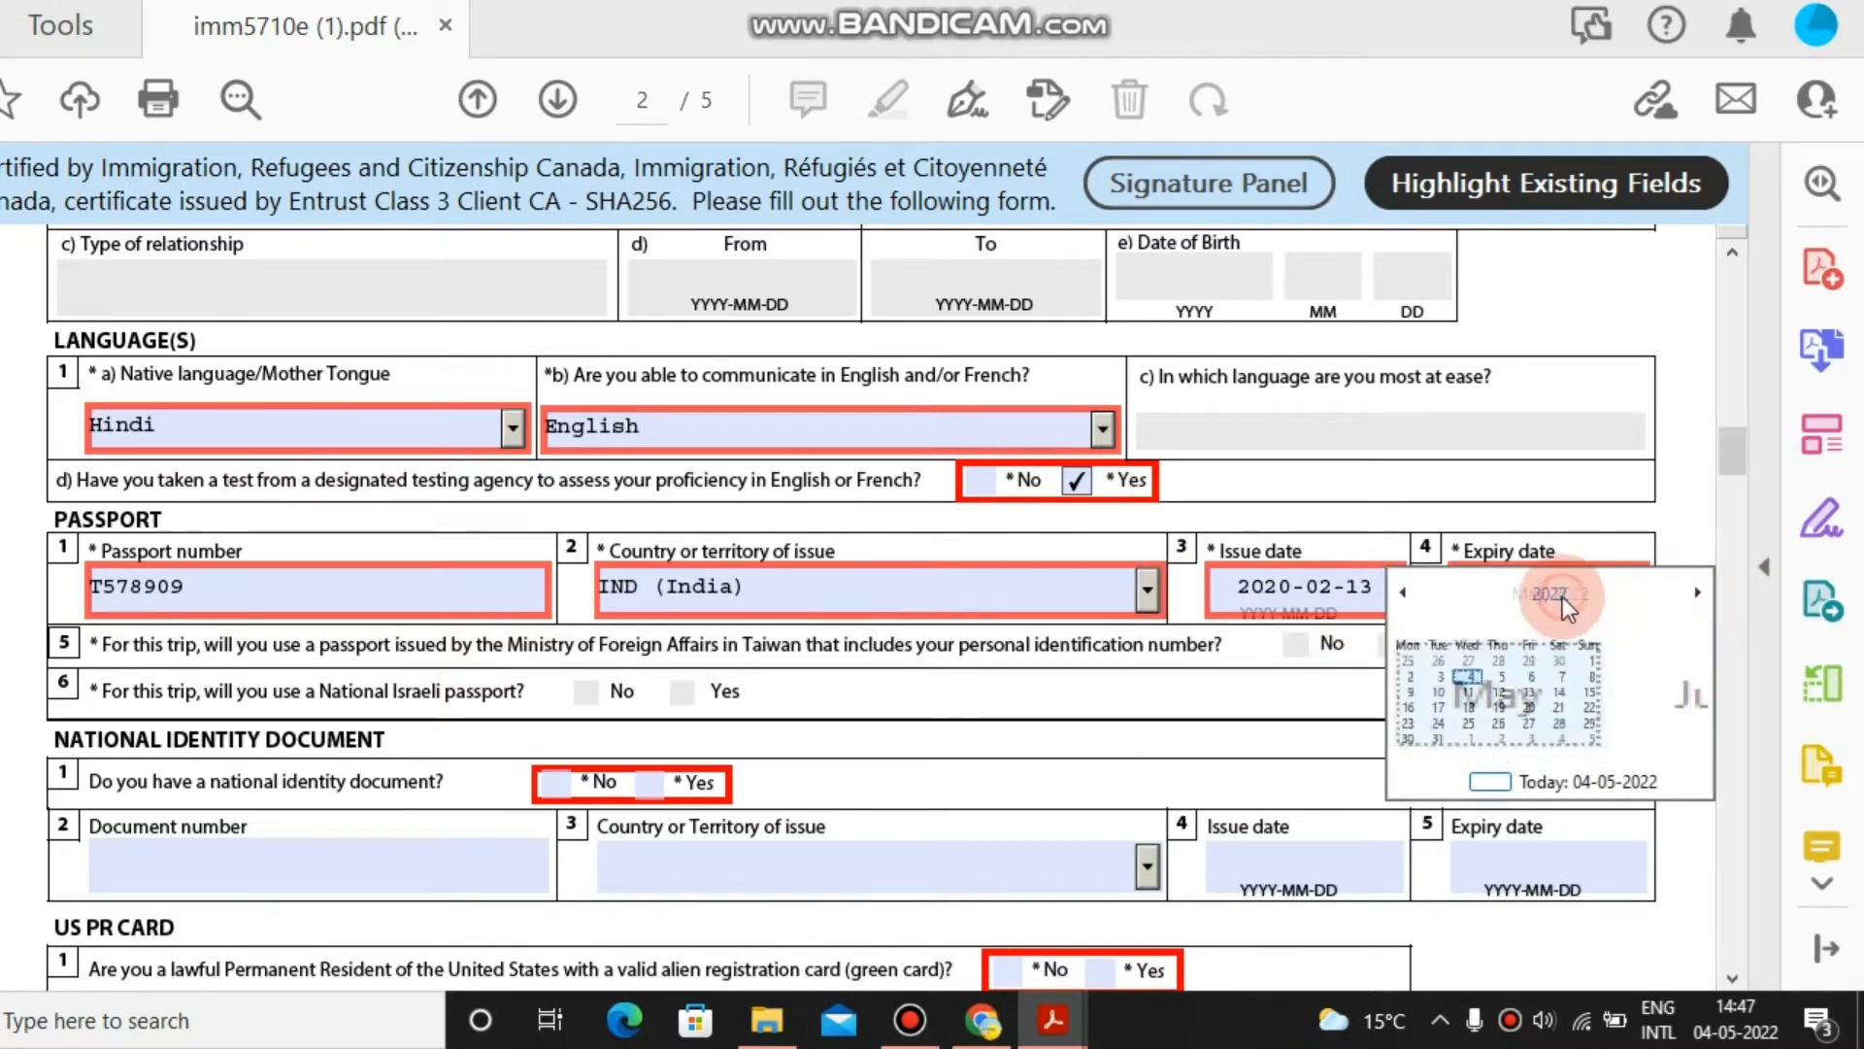
{"action": "left_click", "coordinate": [1564, 597]}
{"action": "left_click", "coordinate": [1553, 594]}
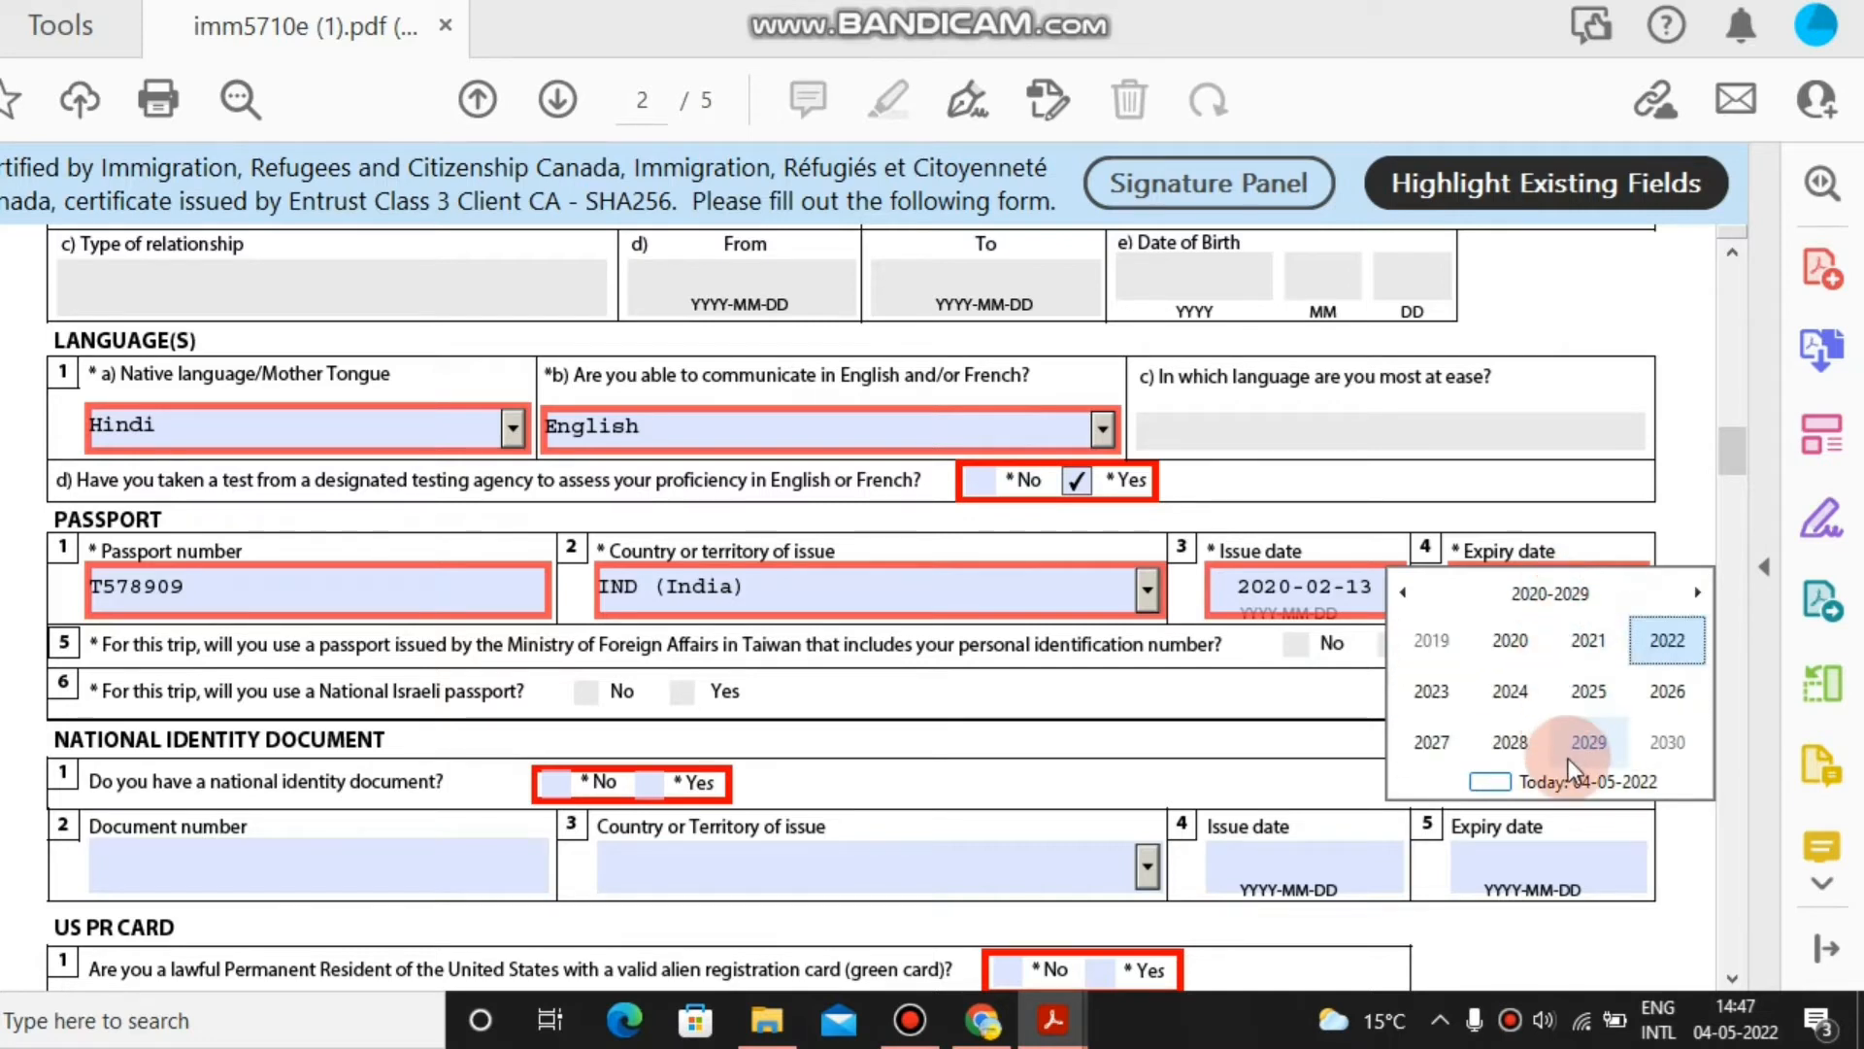
{"action": "left_click", "coordinate": [1512, 656]}
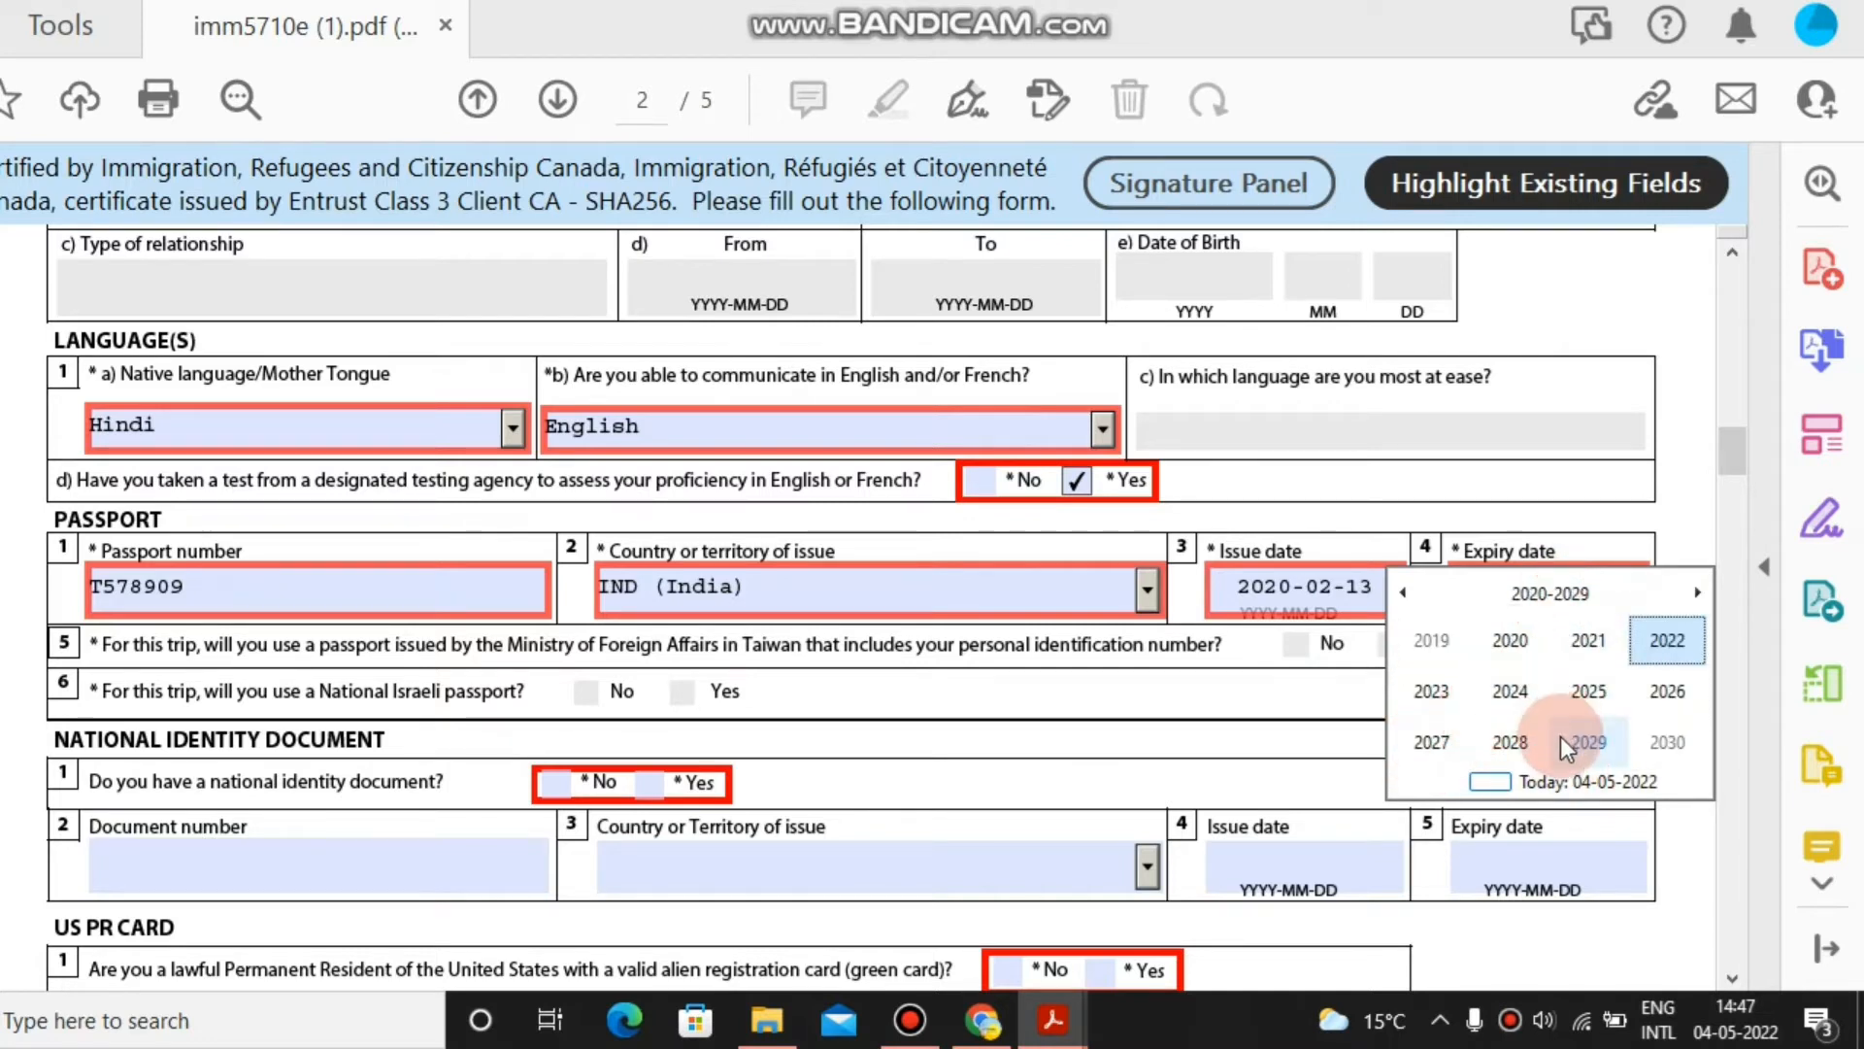
{"action": "left_click", "coordinate": [1508, 742]}
{"action": "left_click", "coordinate": [1544, 691]}
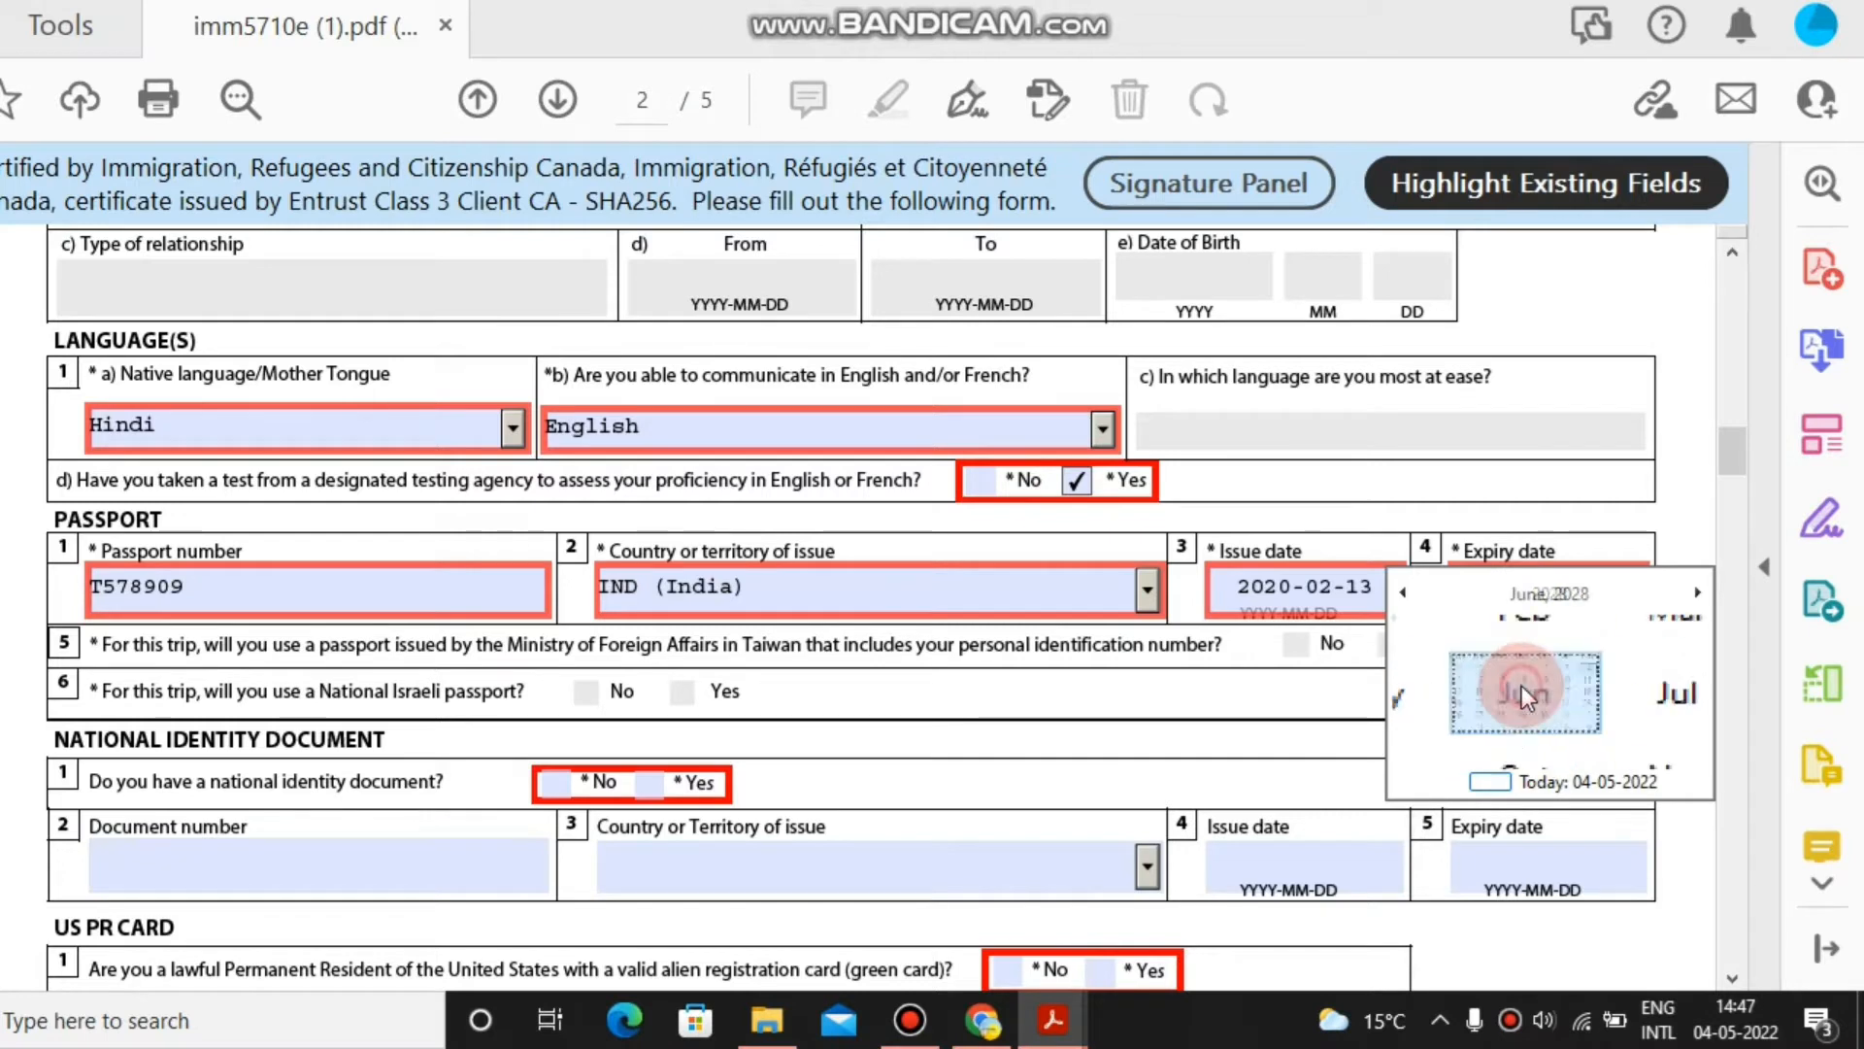
{"action": "left_click", "coordinate": [1534, 687]}
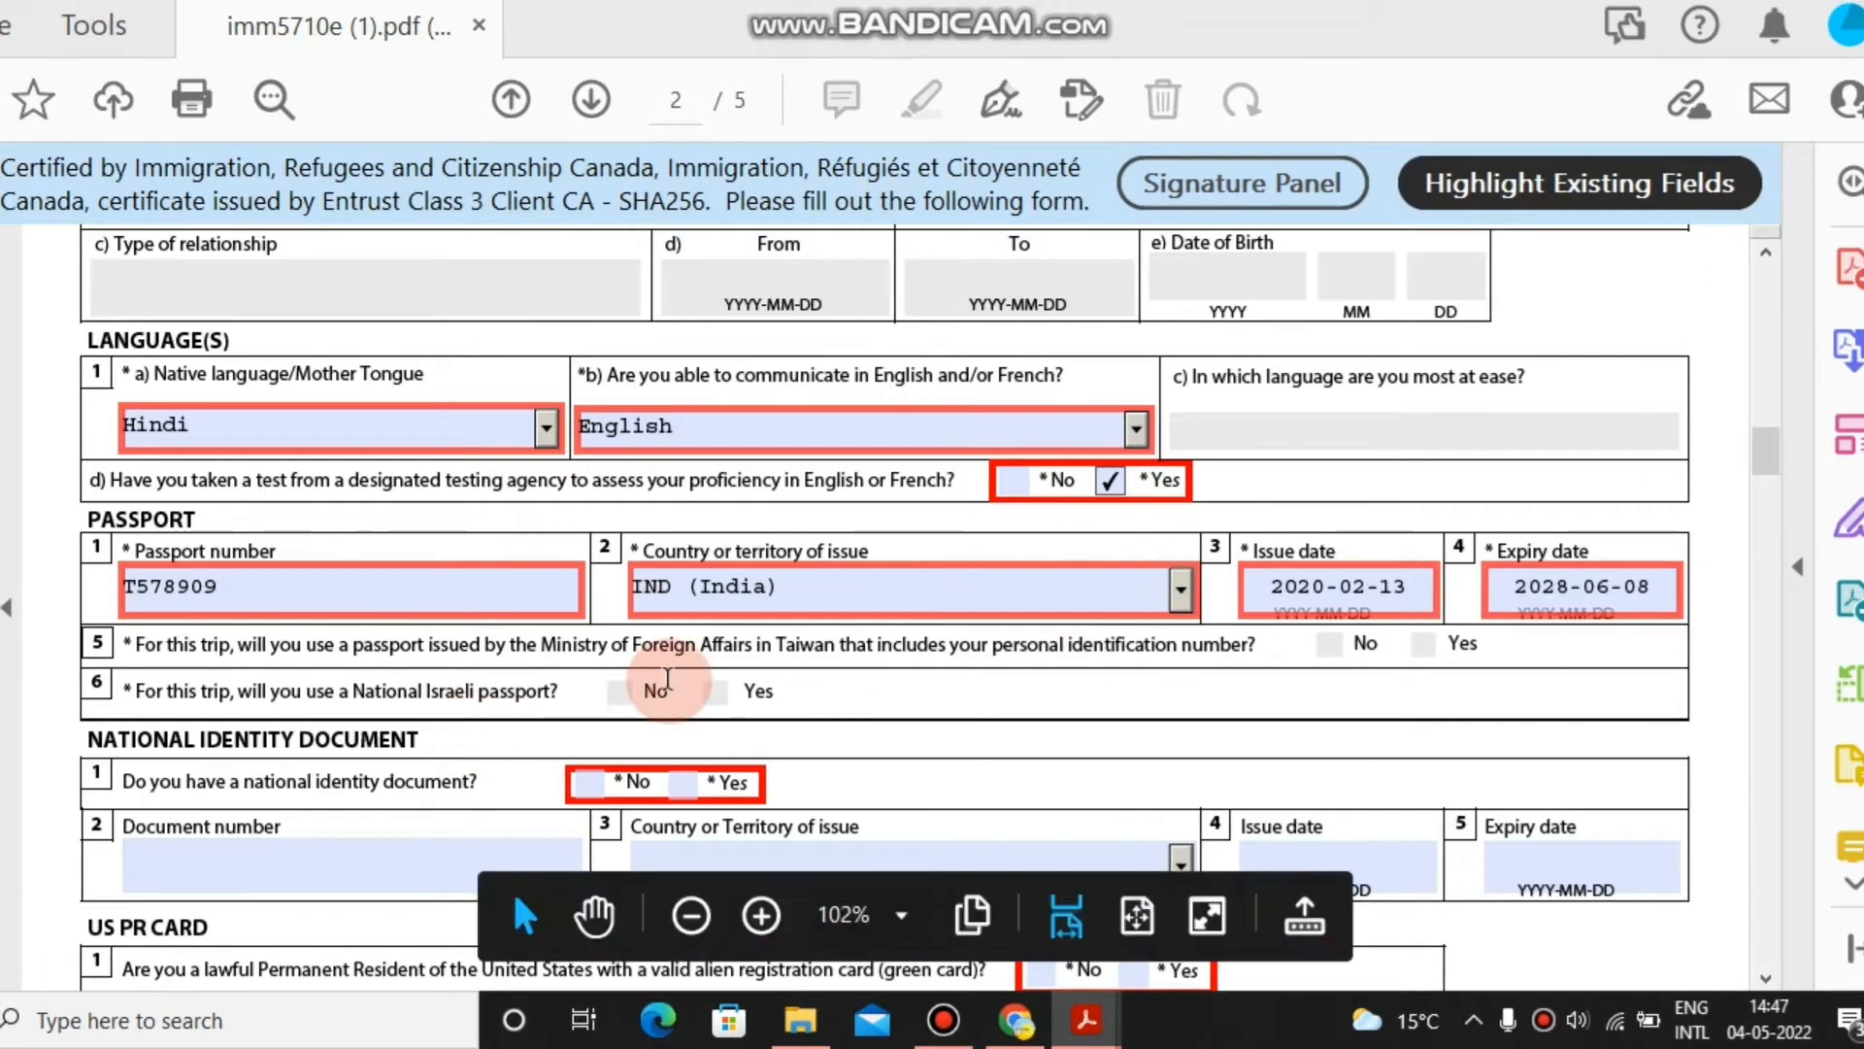
{"action": "left_click", "coordinate": [573, 648]}
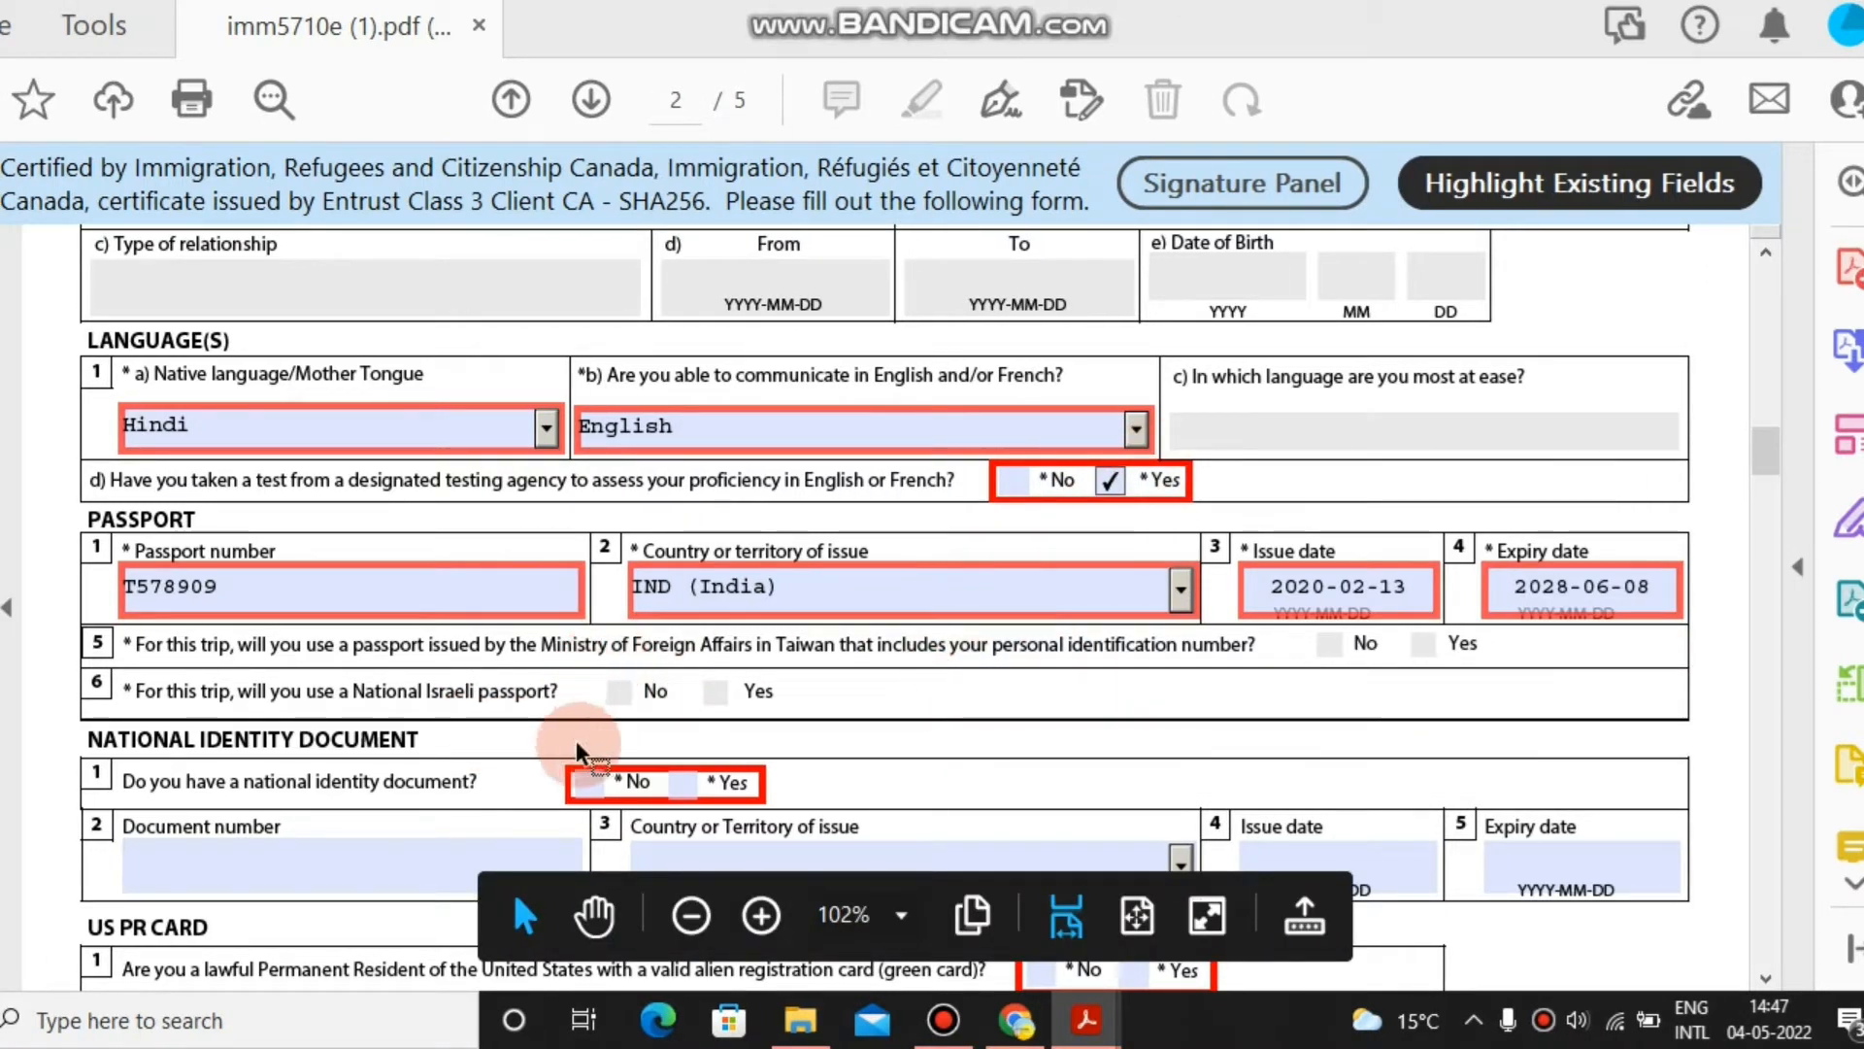
Answer Yes to a national identity document, entering its number and CAN as issuing country.
{"action": "left_click", "coordinate": [679, 792]}
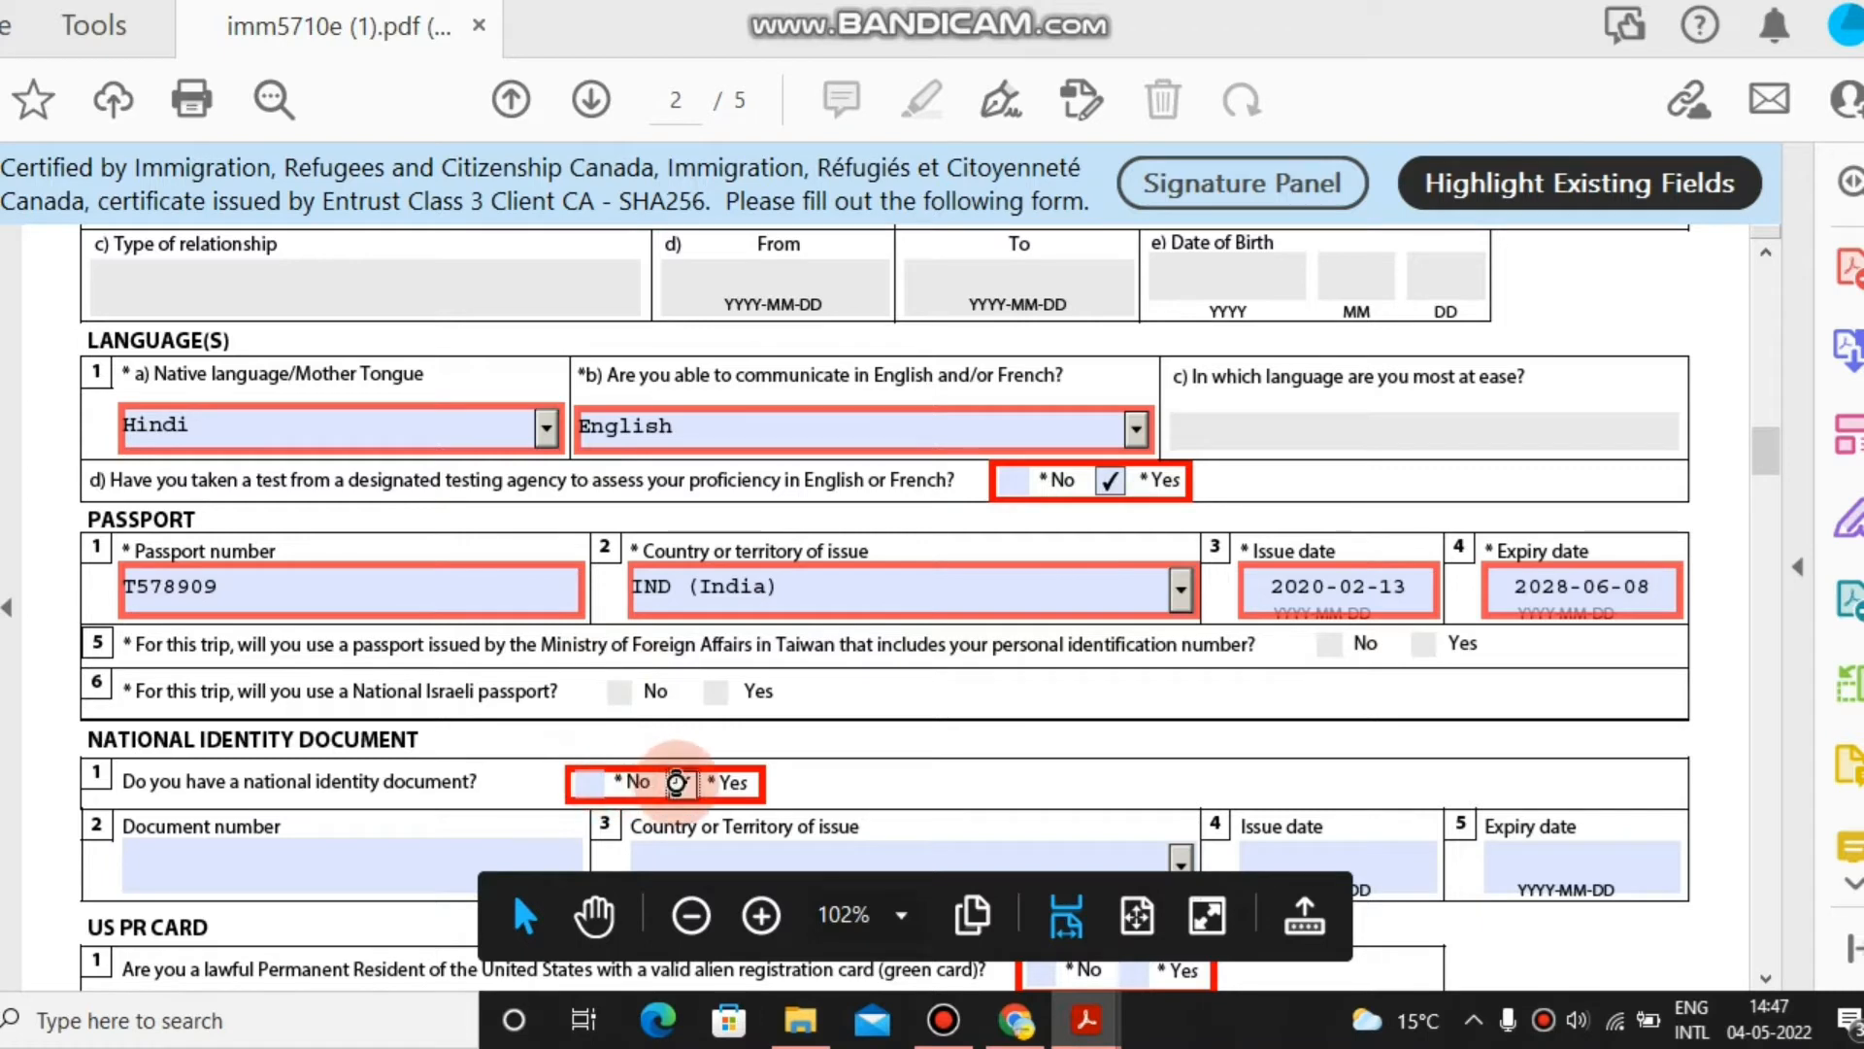
{"action": "left_click", "coordinate": [304, 858]}
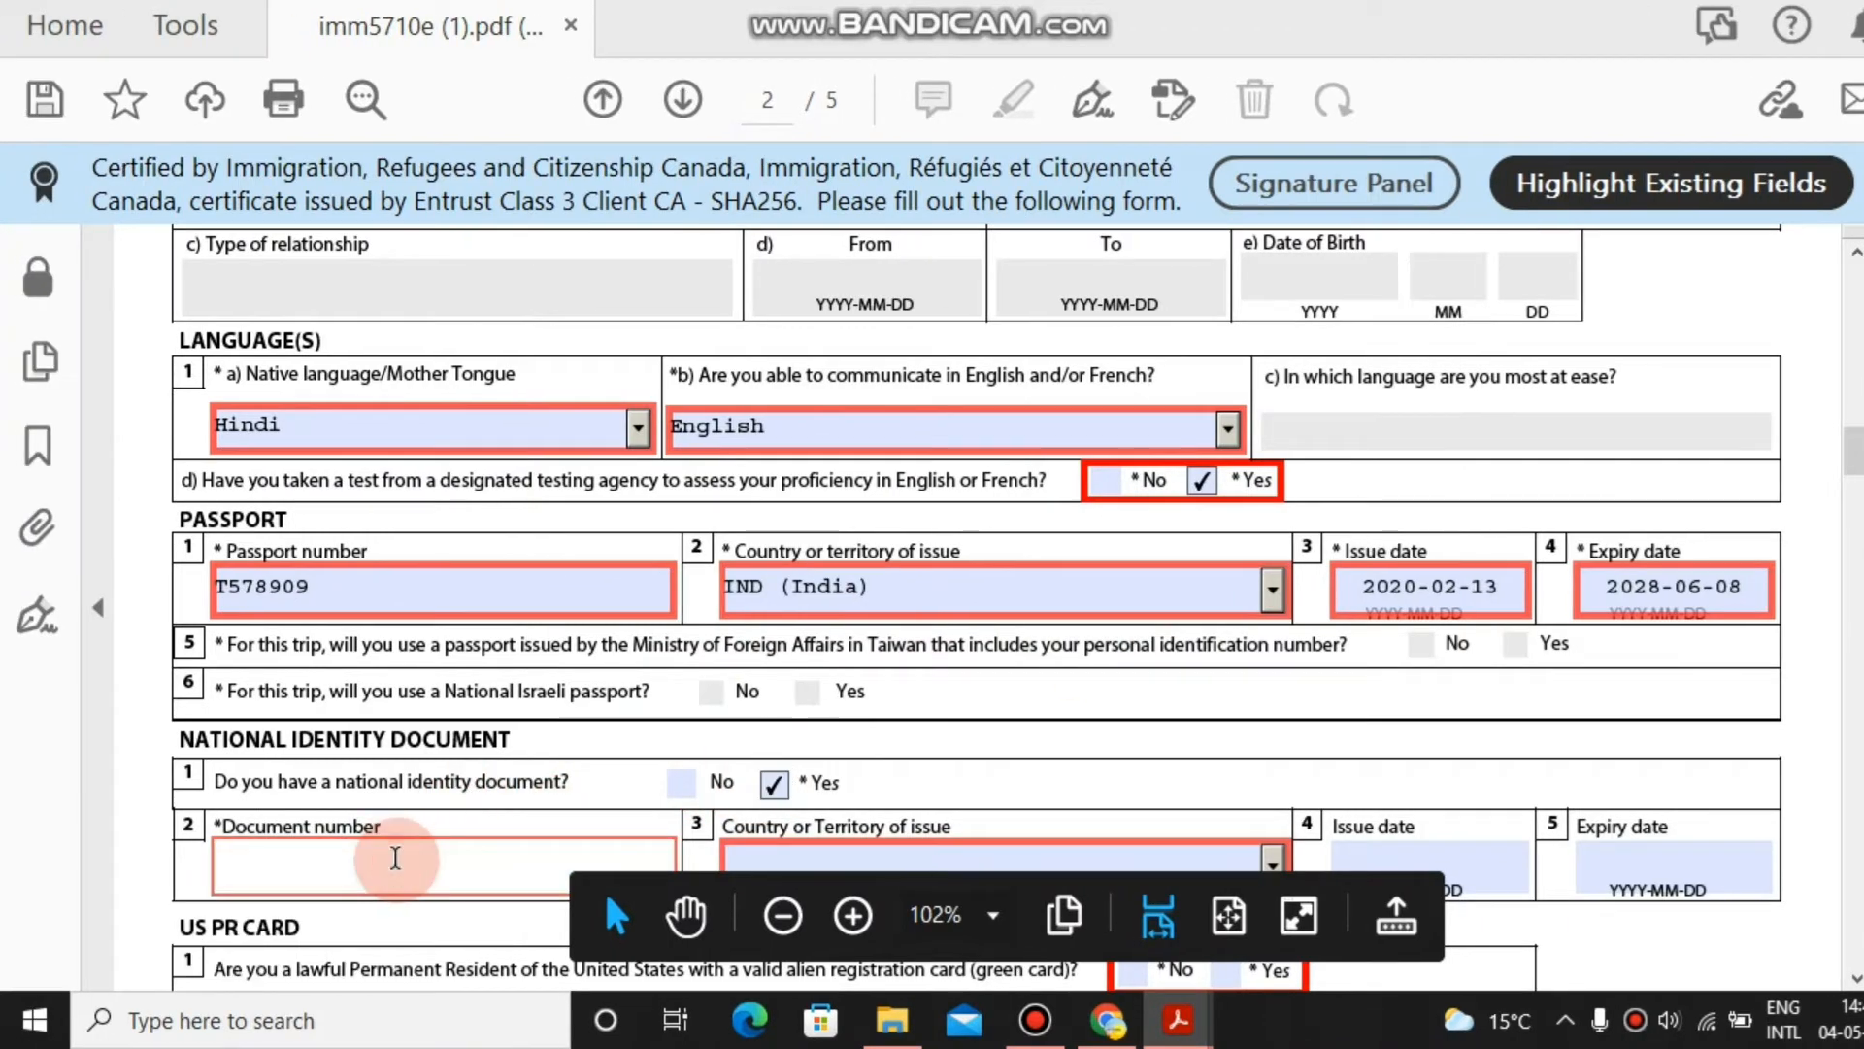
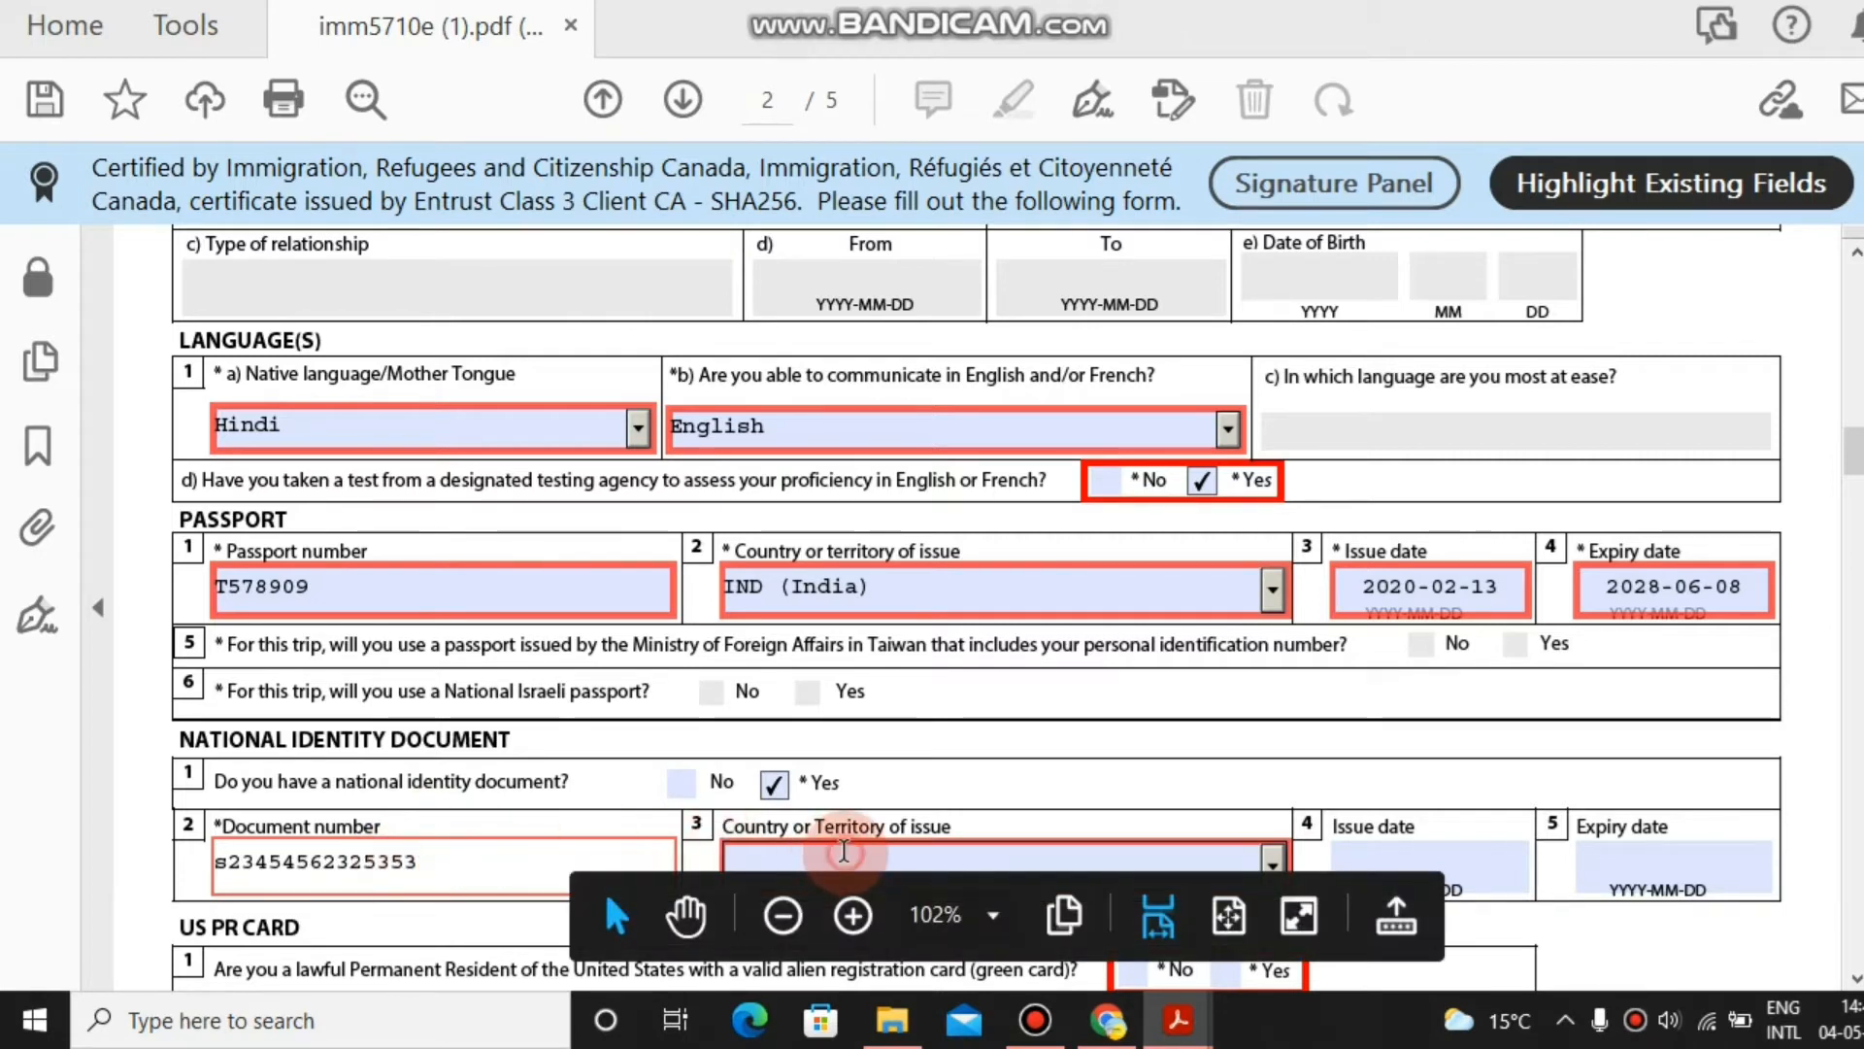
{"action": "left_click", "coordinate": [844, 851]}
{"action": "type", "text": "can"}
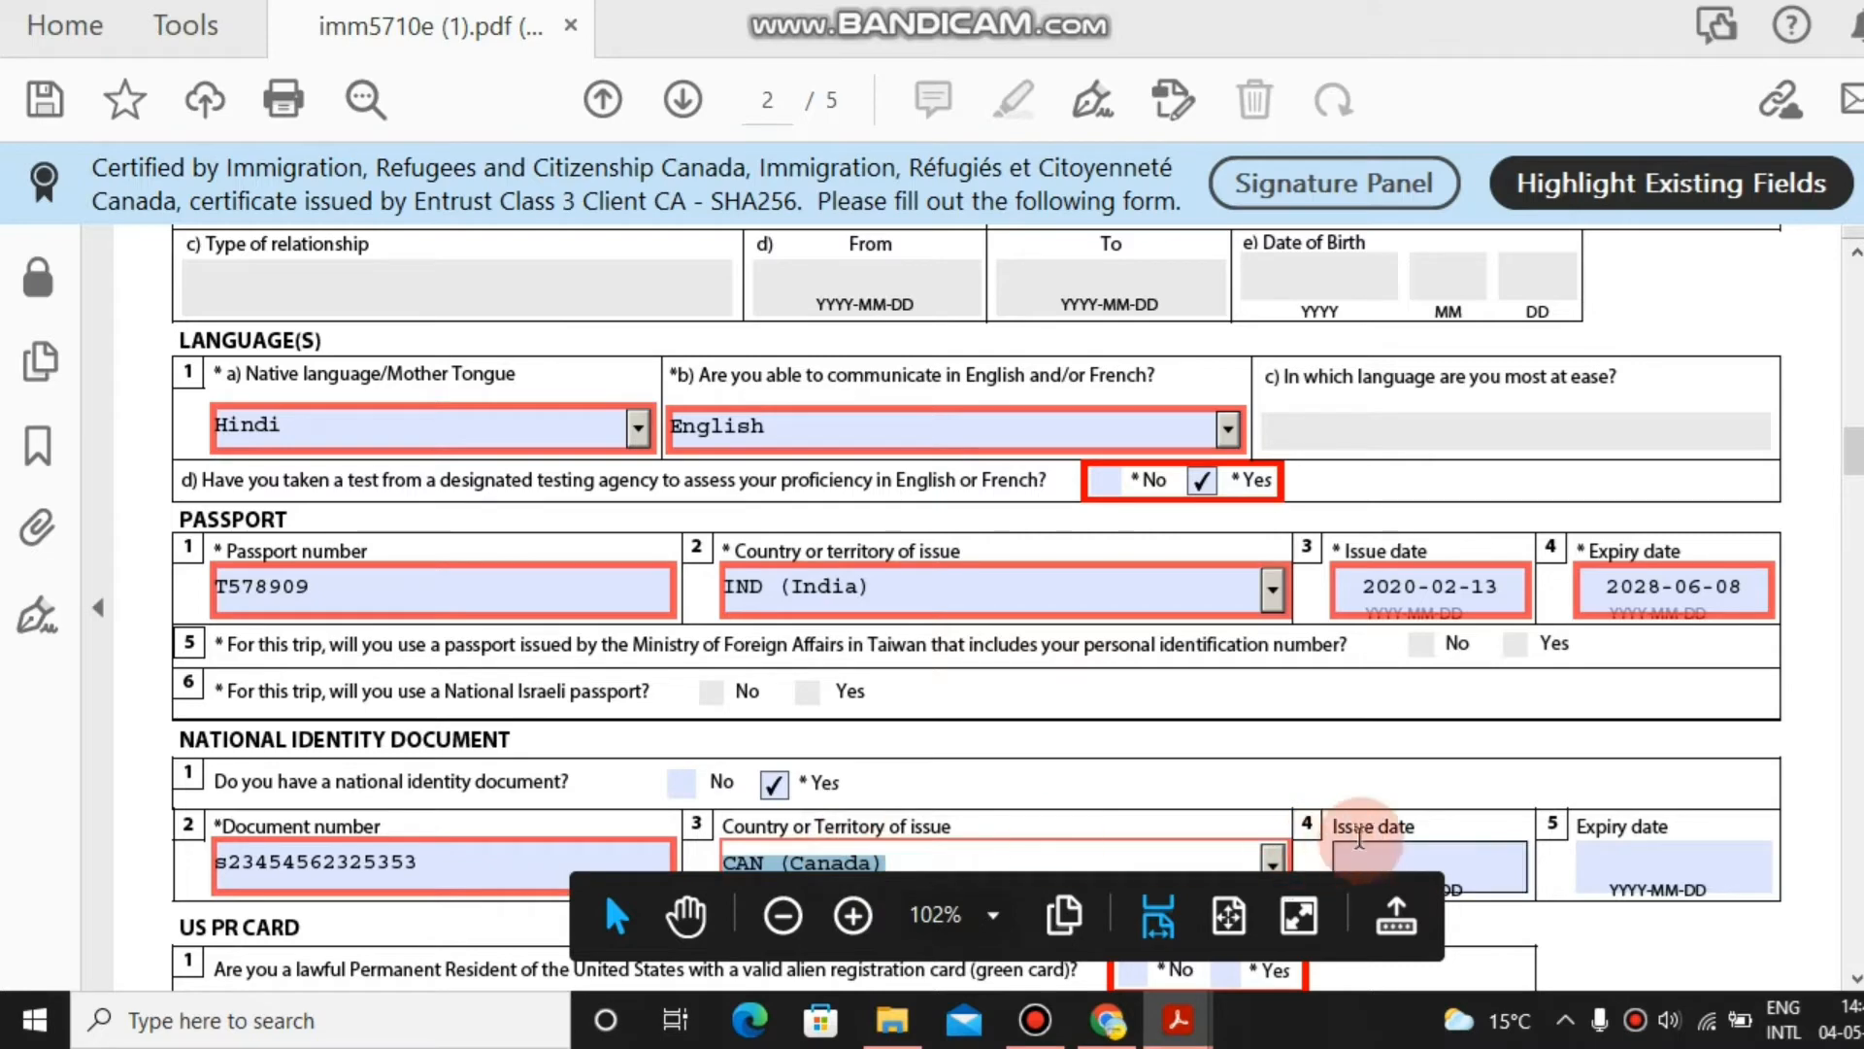
{"action": "left_click", "coordinate": [1378, 850]}
Set the identity document issue date to 2022-04-28.
{"action": "left_click_drag", "start_coordinate": [1695, 445], "coordinate": [1727, 491]}
{"action": "left_click", "coordinate": [1299, 403]}
{"action": "left_click", "coordinate": [1301, 377]}
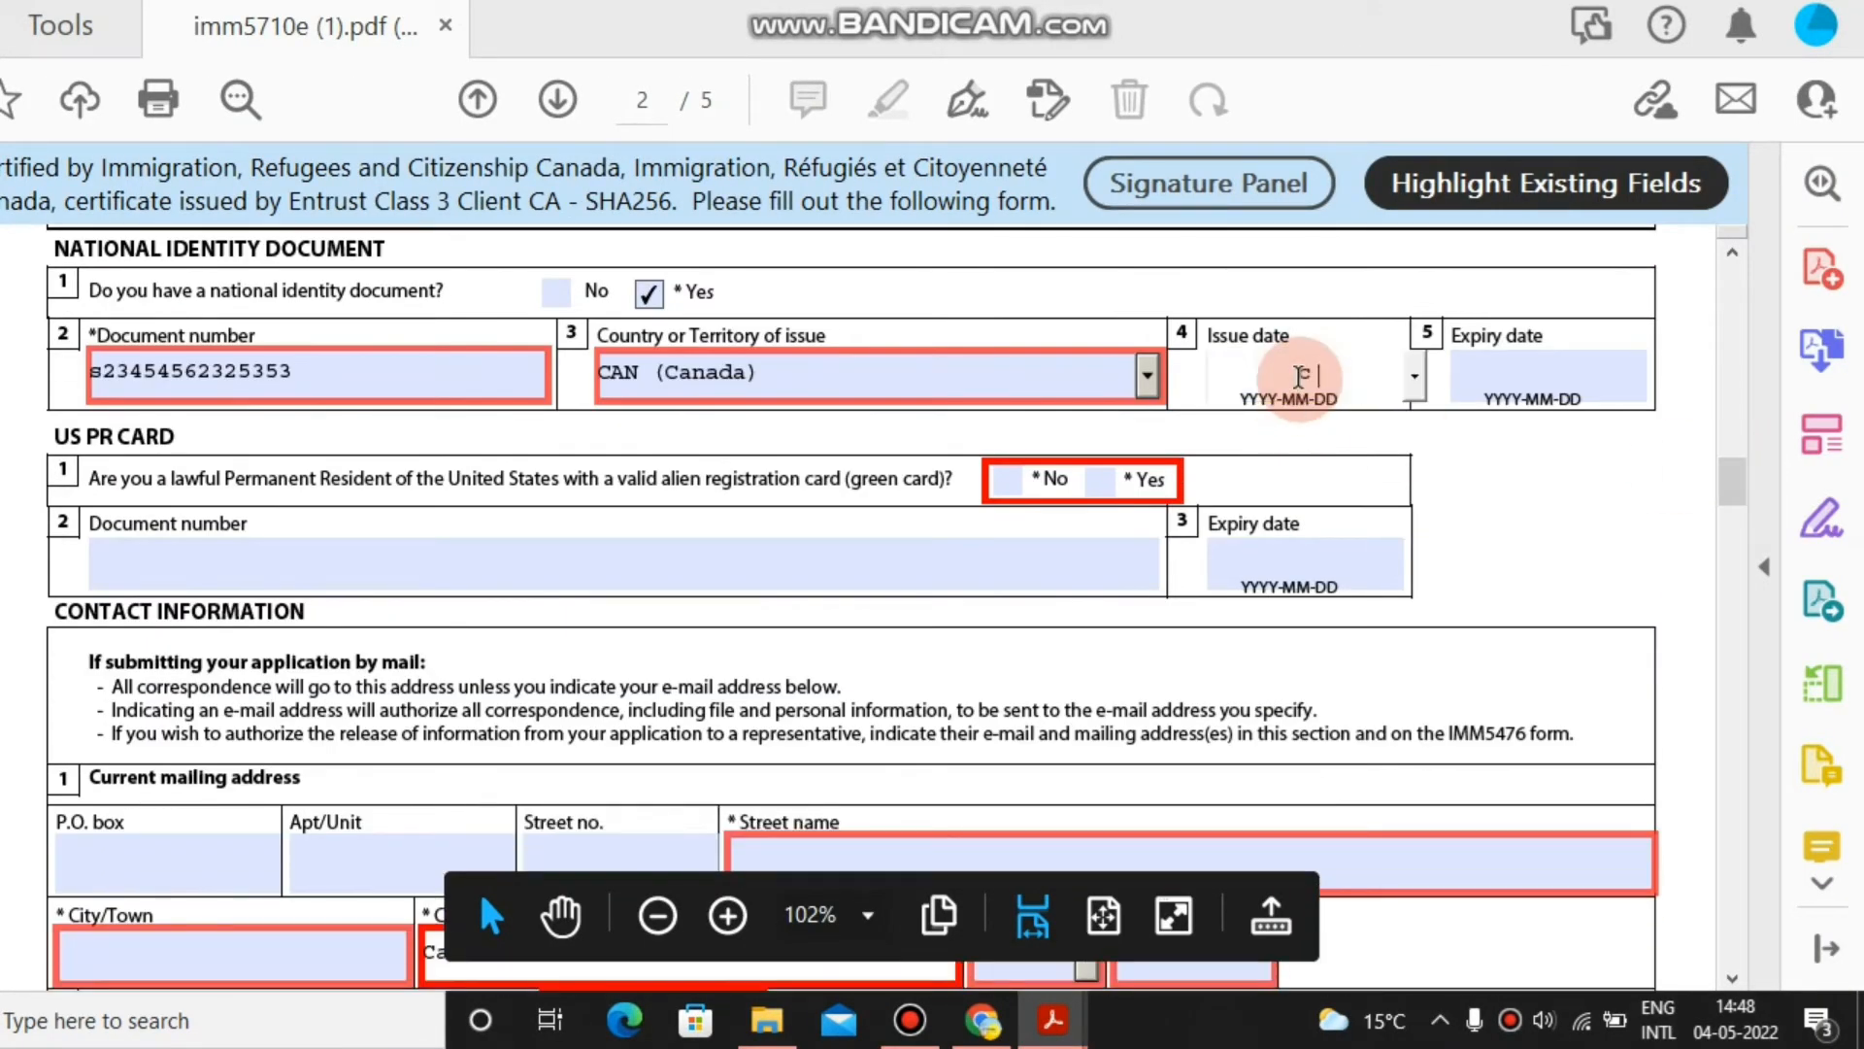
{"action": "left_click", "coordinate": [1415, 376]}
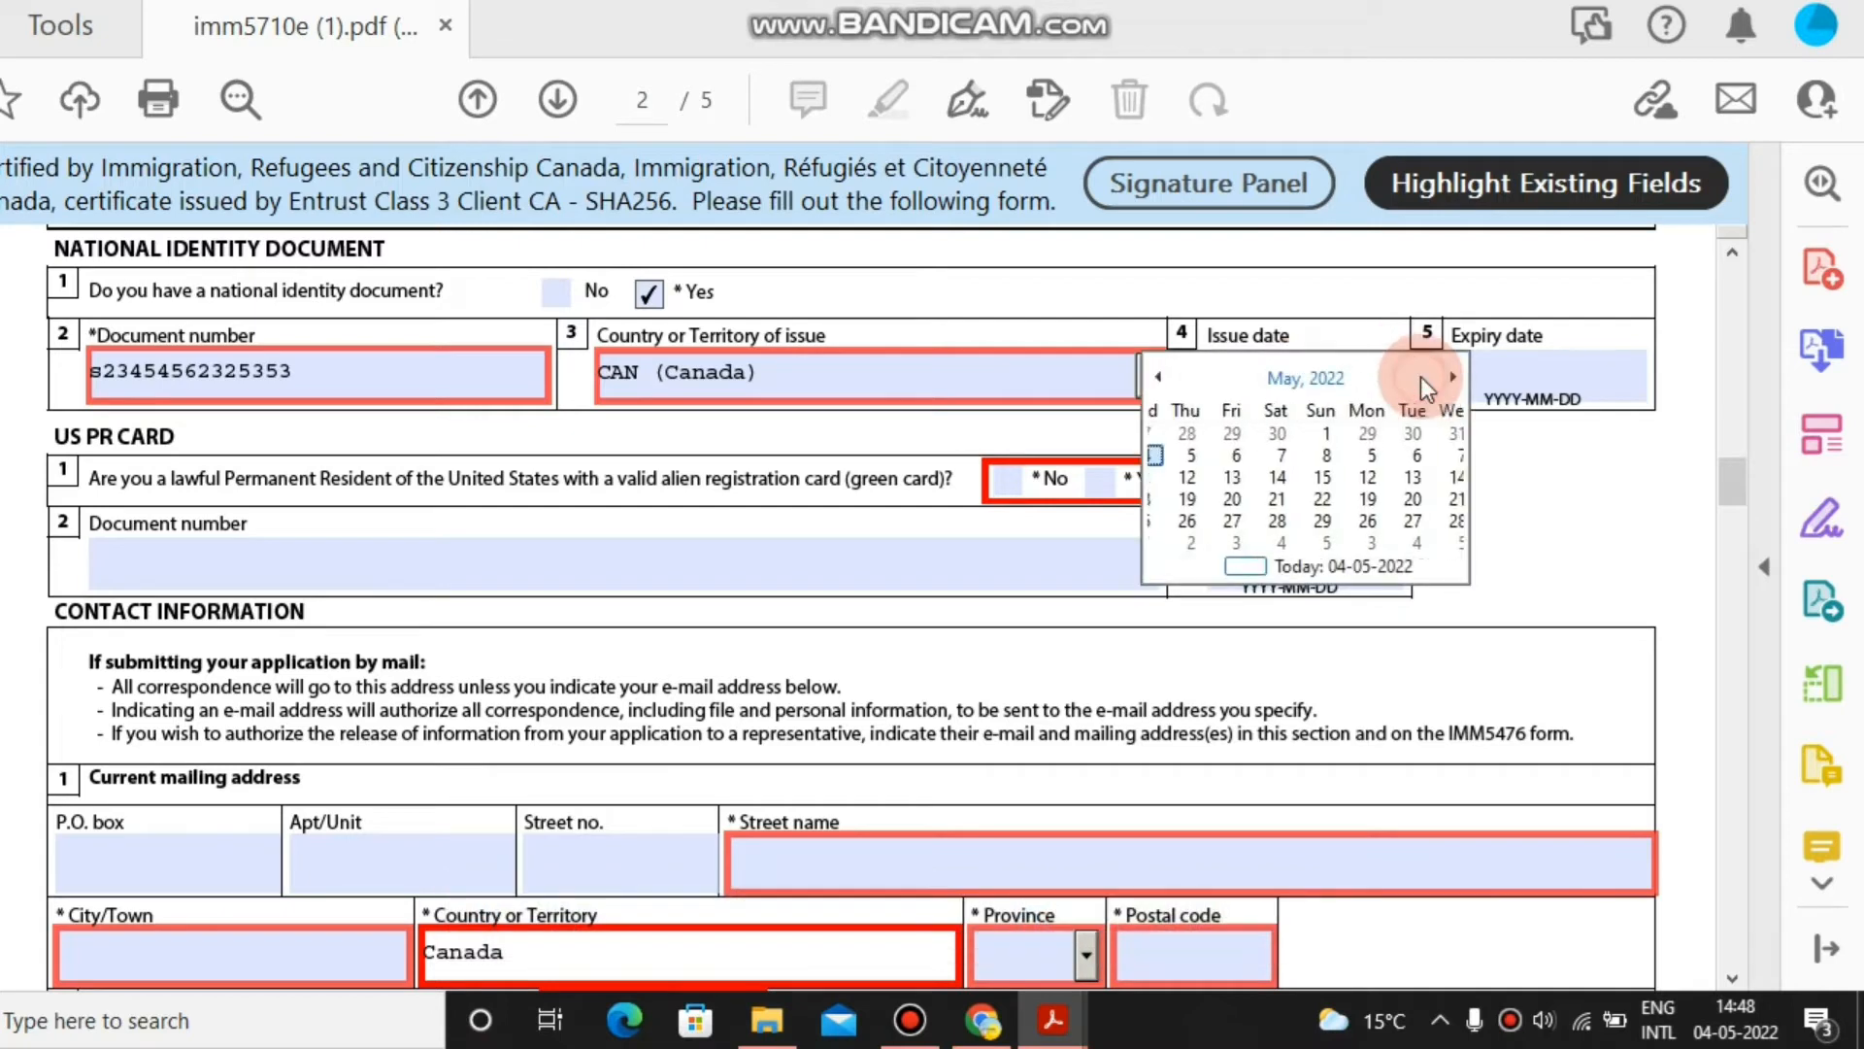
{"action": "left_click", "coordinate": [1352, 457]}
{"action": "left_click", "coordinate": [1524, 466]}
{"action": "left_click", "coordinate": [1374, 361]}
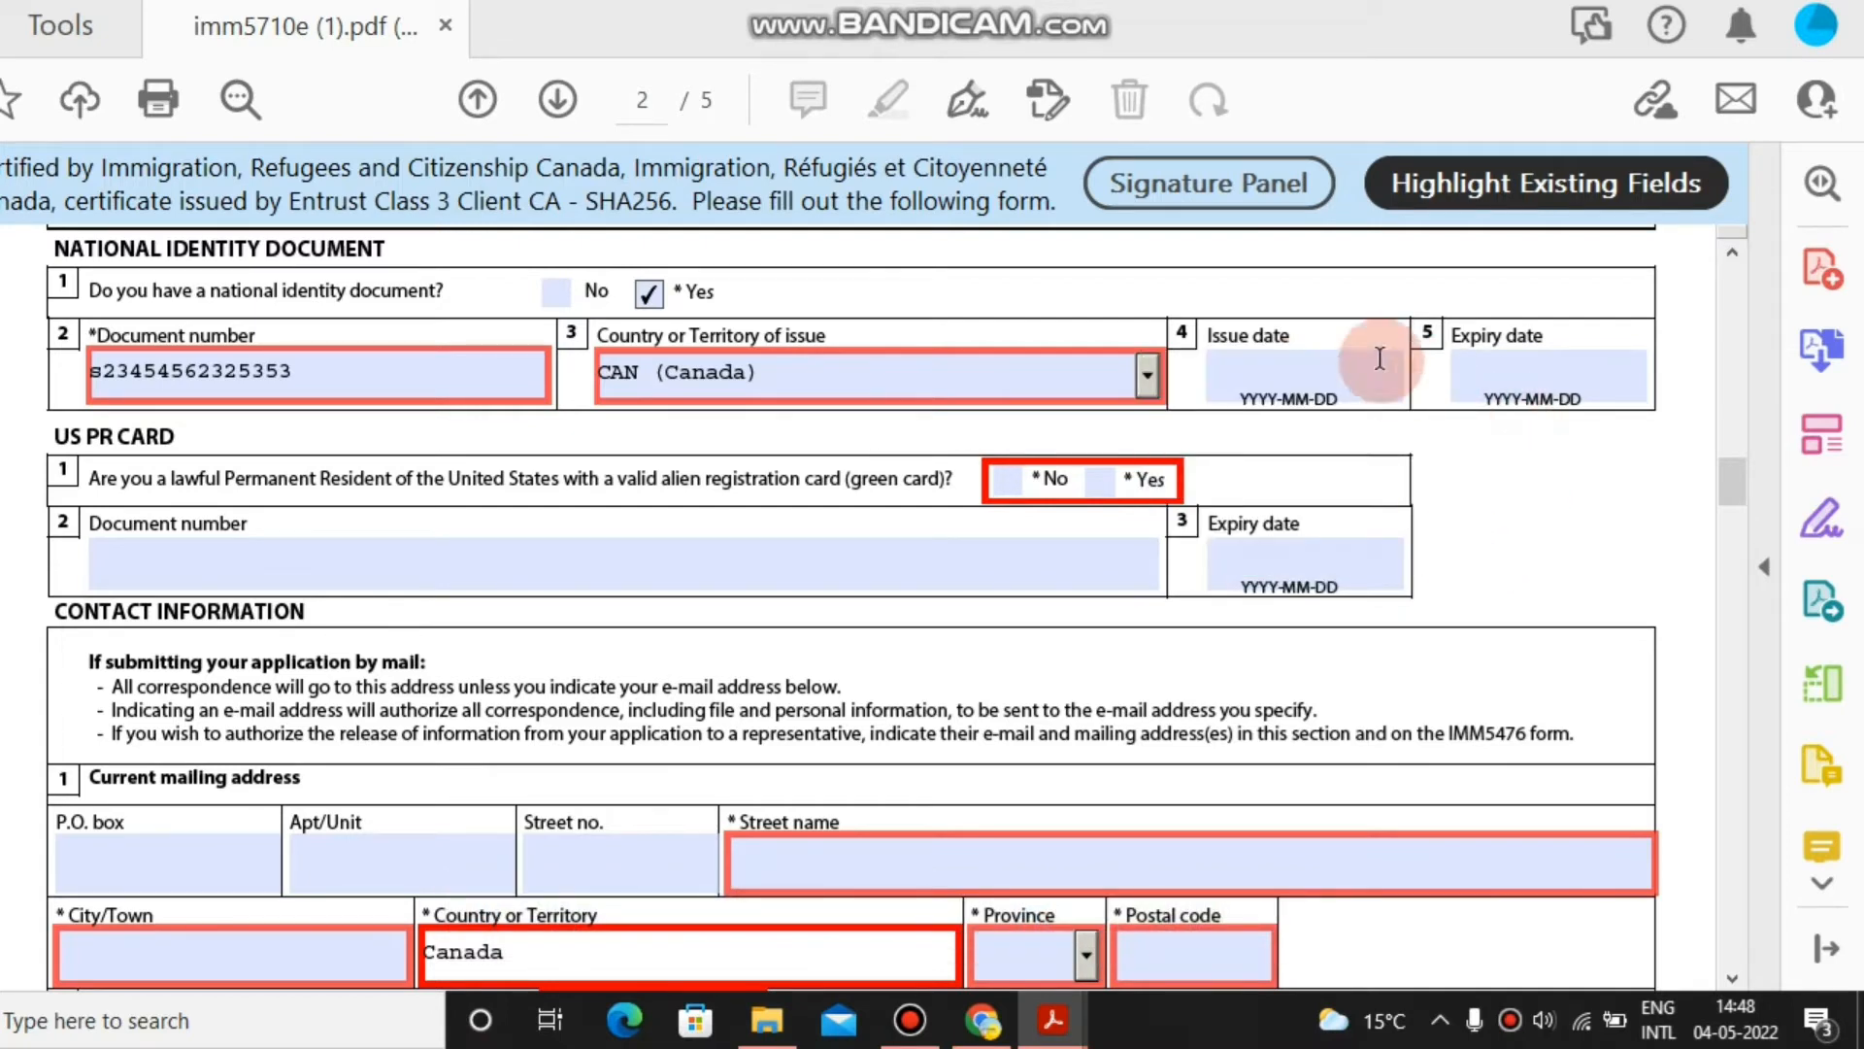
{"action": "left_click", "coordinate": [1414, 376]}
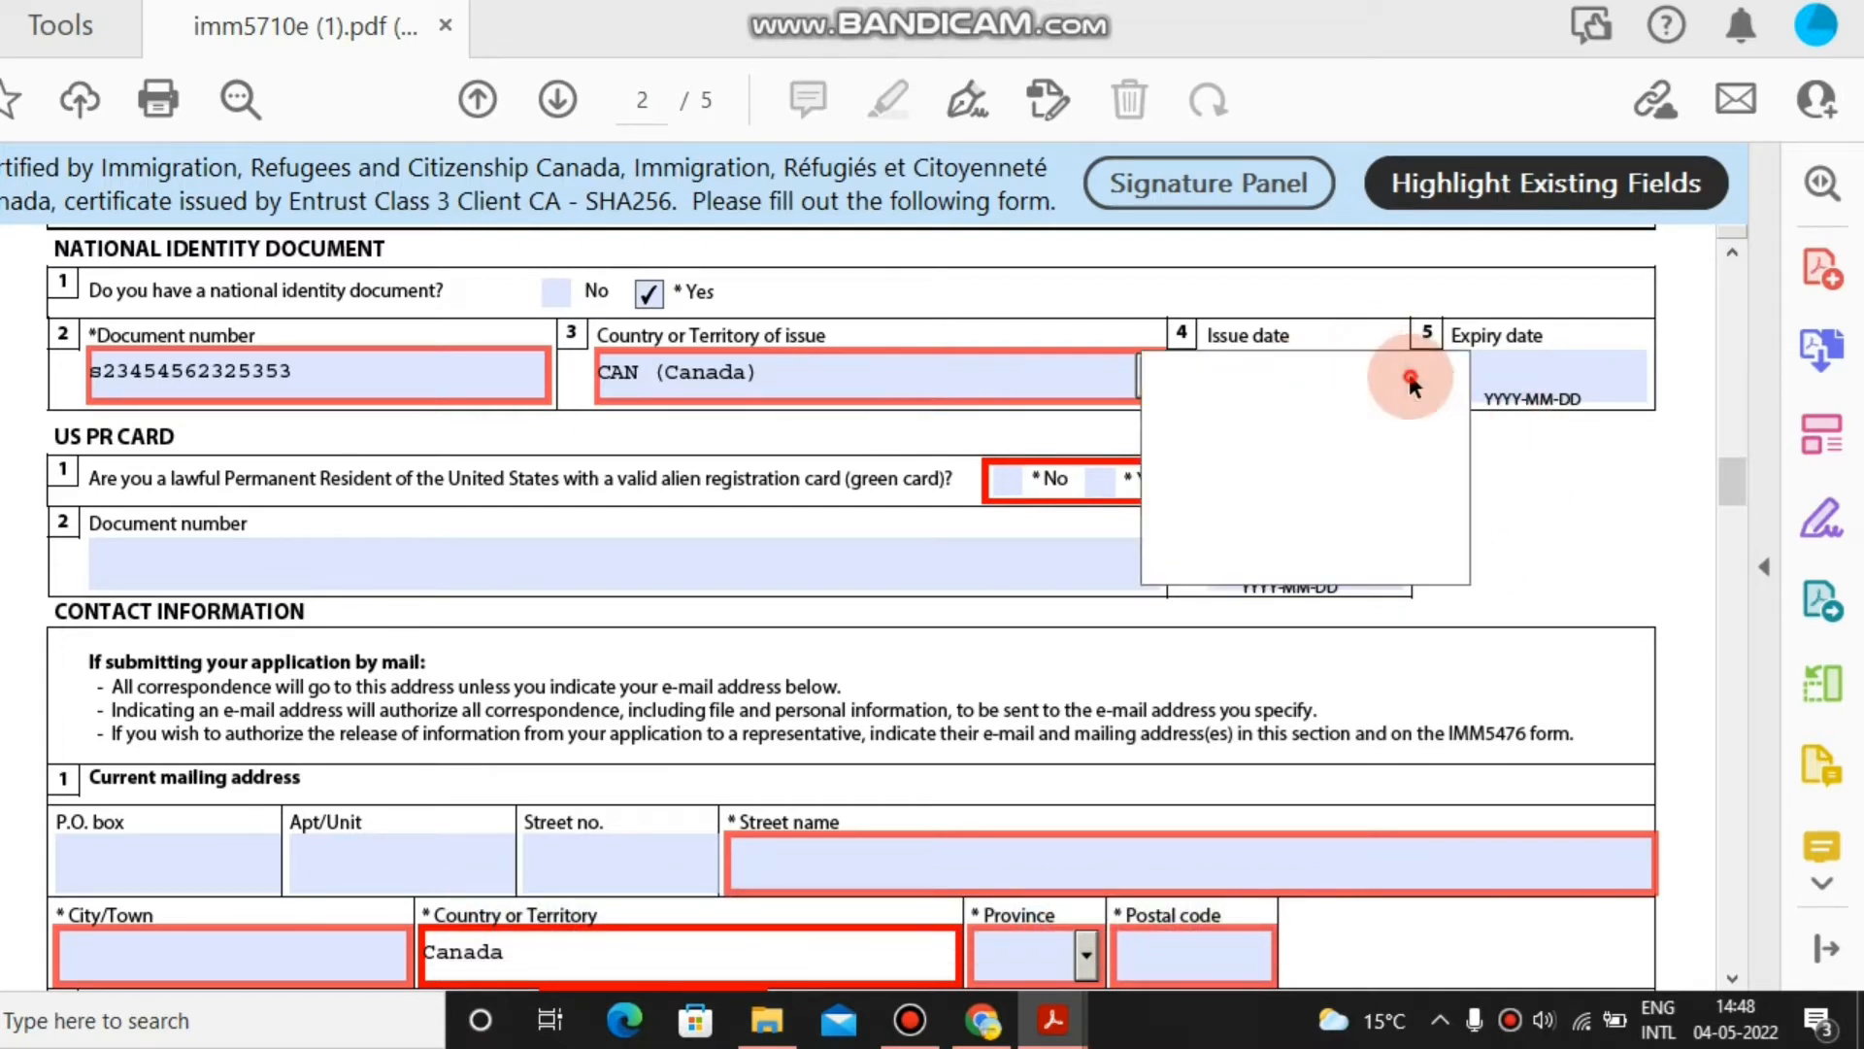
{"action": "left_click", "coordinate": [1338, 388]}
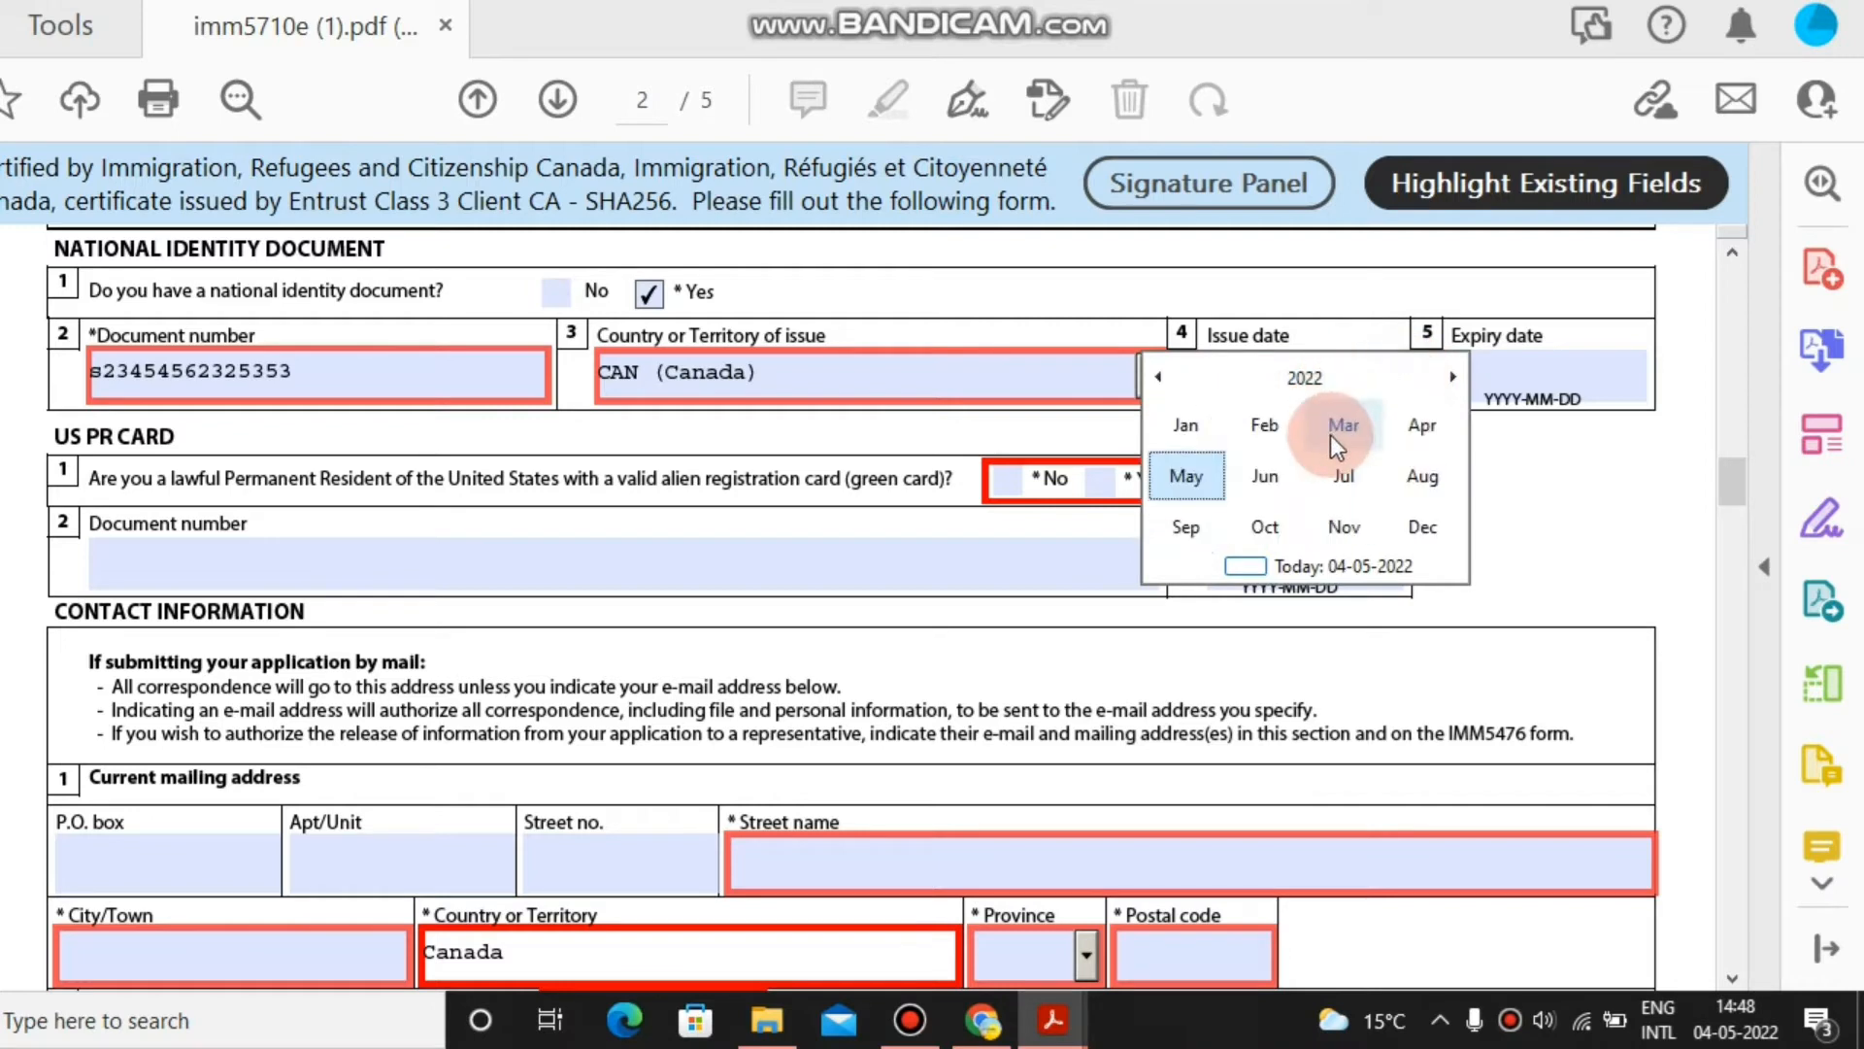
{"action": "left_click", "coordinate": [1208, 472]}
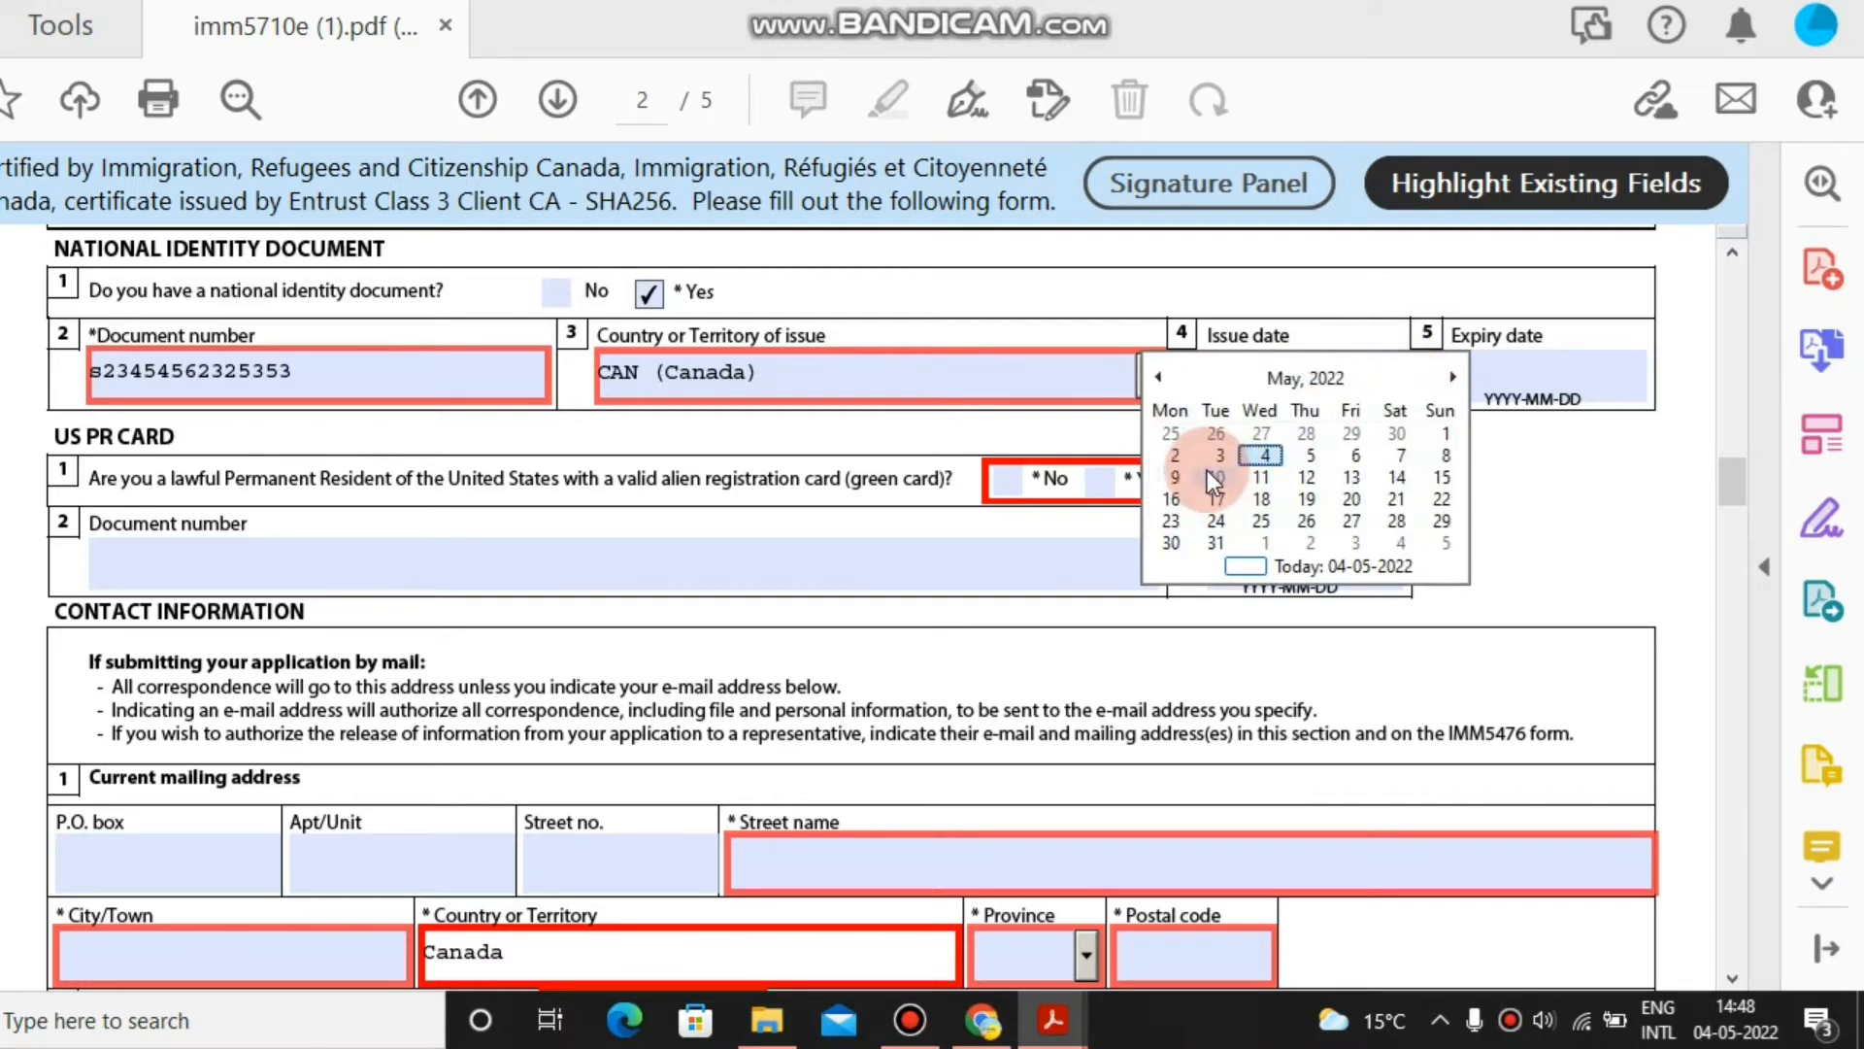
{"action": "left_click", "coordinate": [1305, 433]}
Set the identity document expiry to 2025-06-11 and answer No for US PR card.
{"action": "left_click", "coordinate": [1661, 378]}
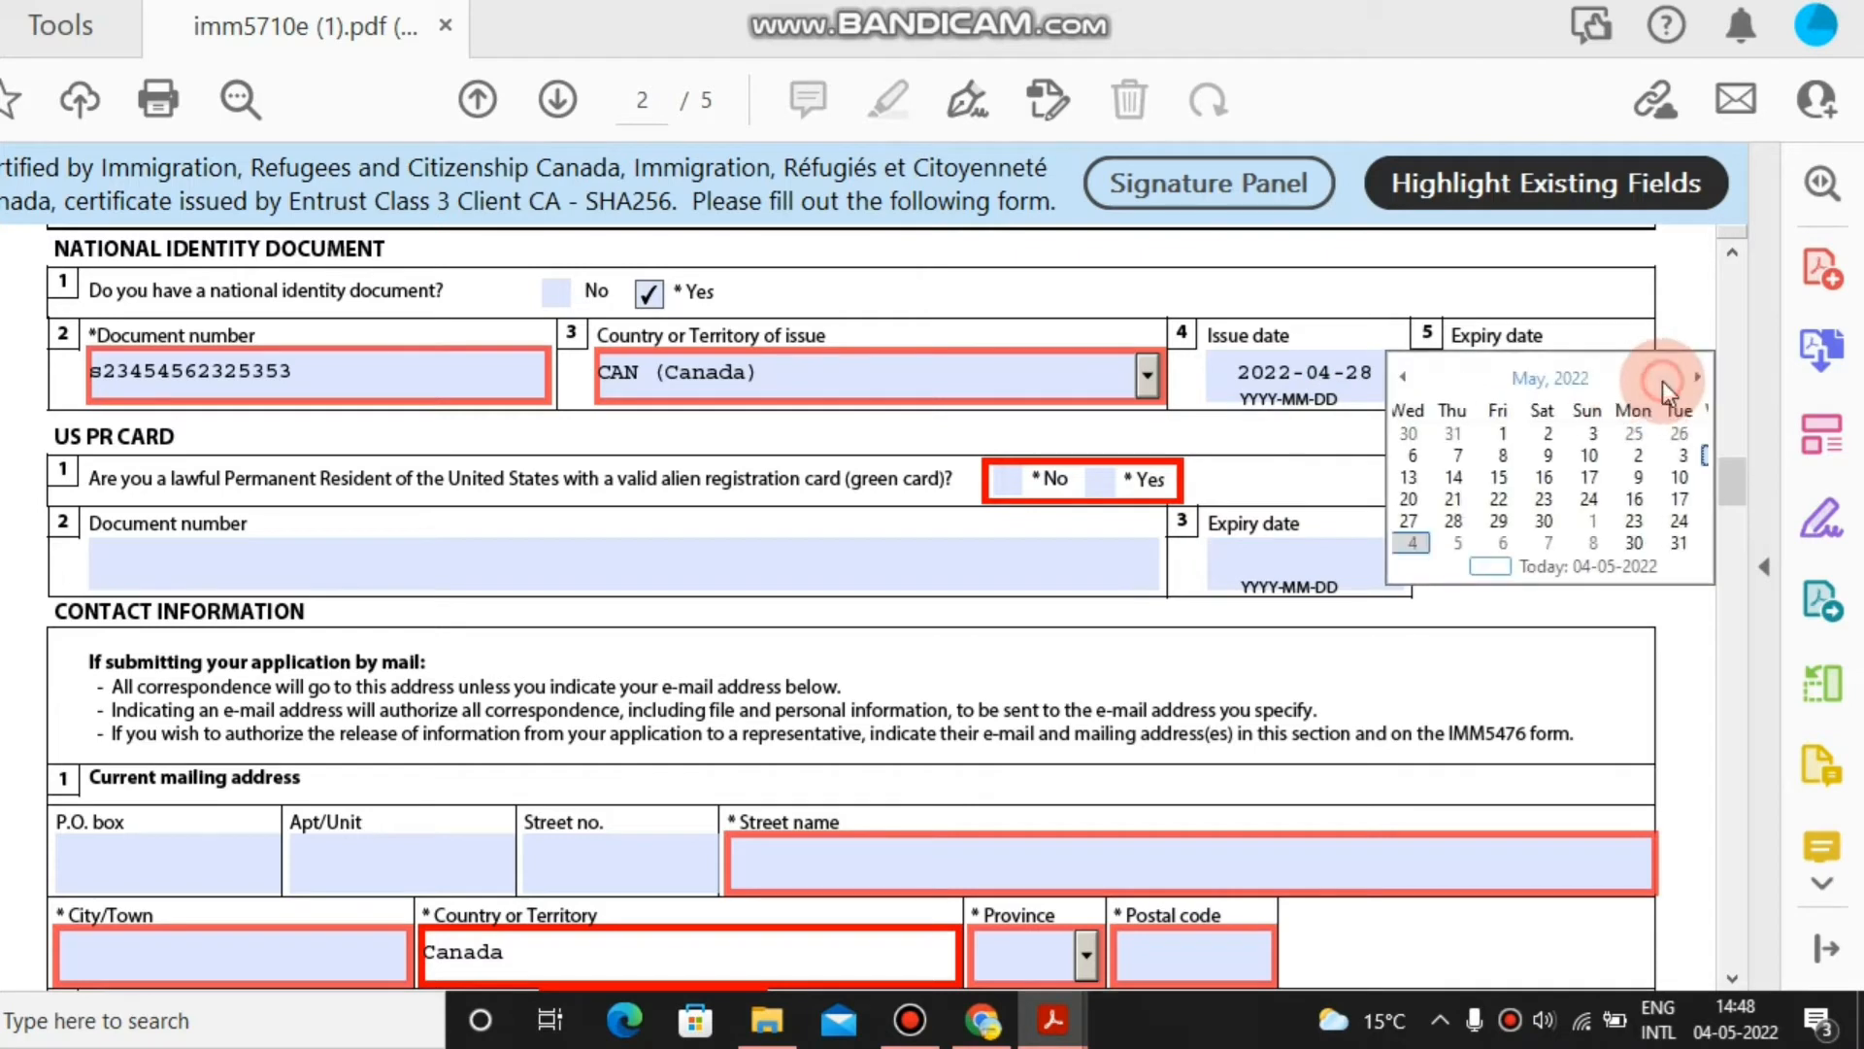
{"action": "left_click", "coordinate": [1590, 375]}
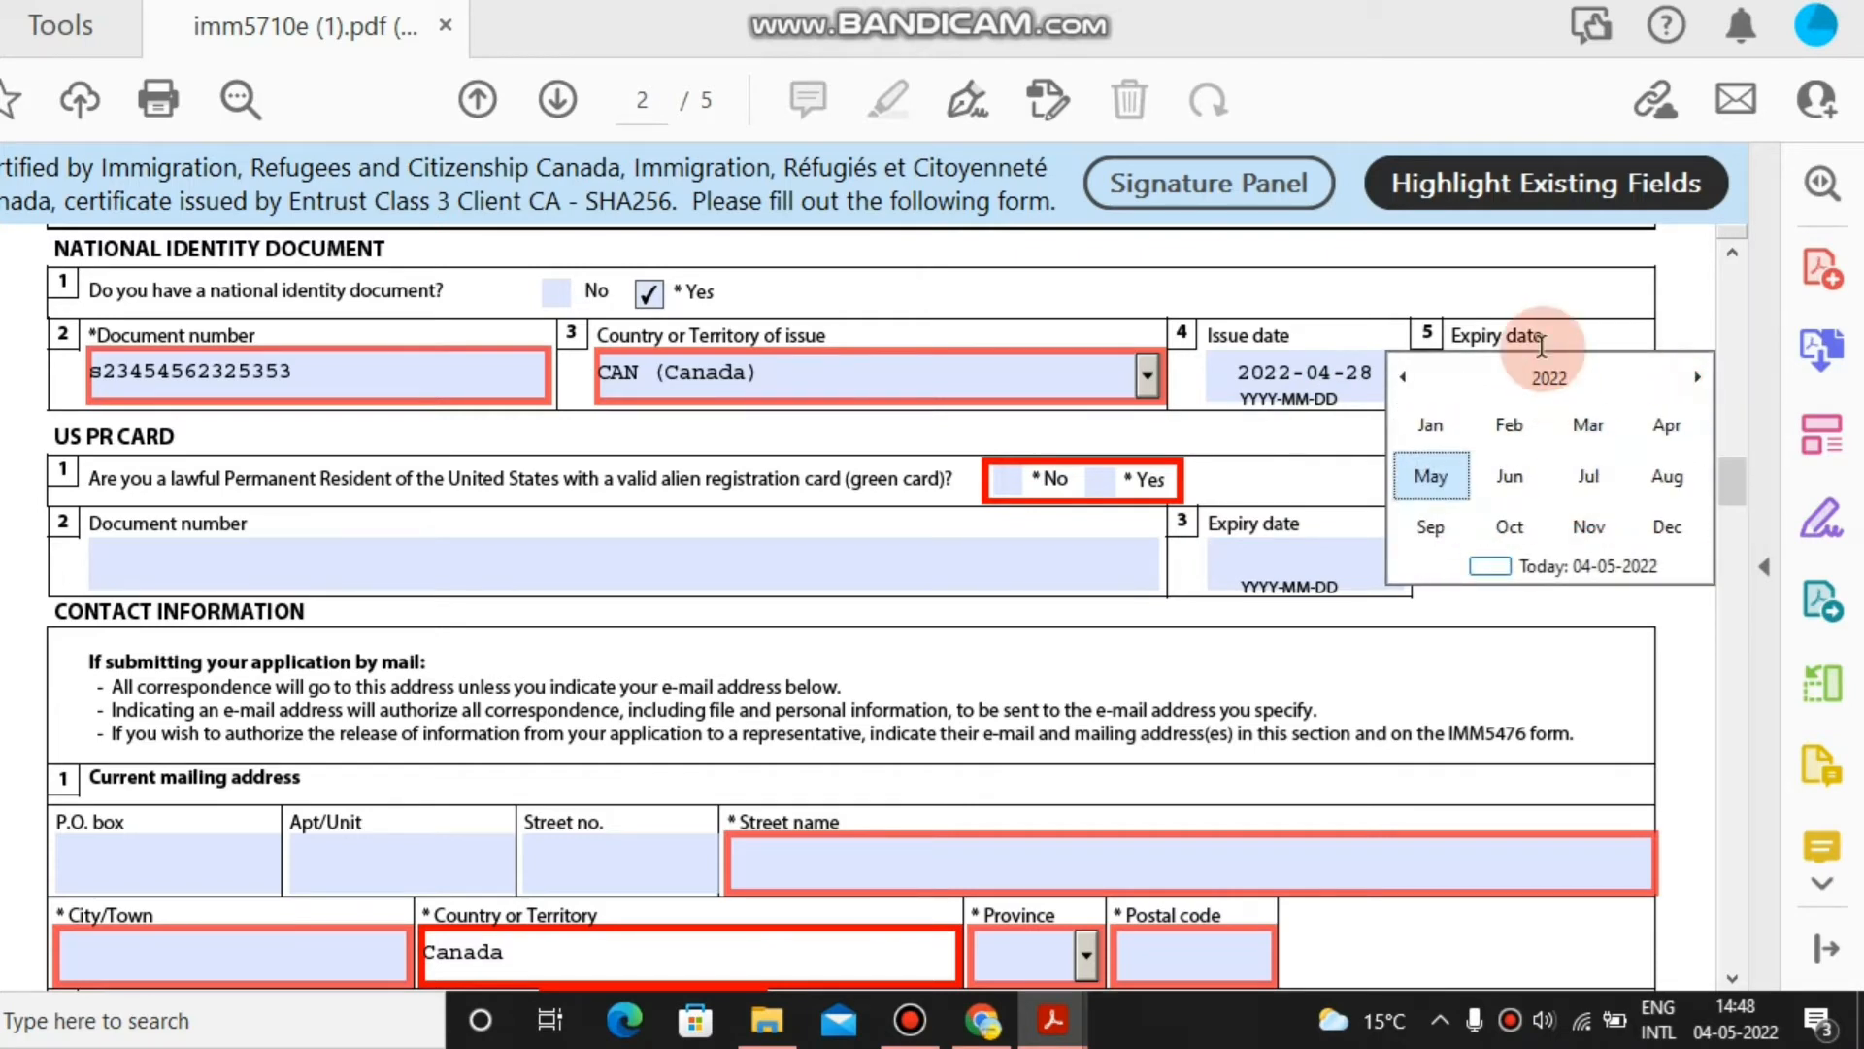
{"action": "left_click", "coordinate": [1551, 381]}
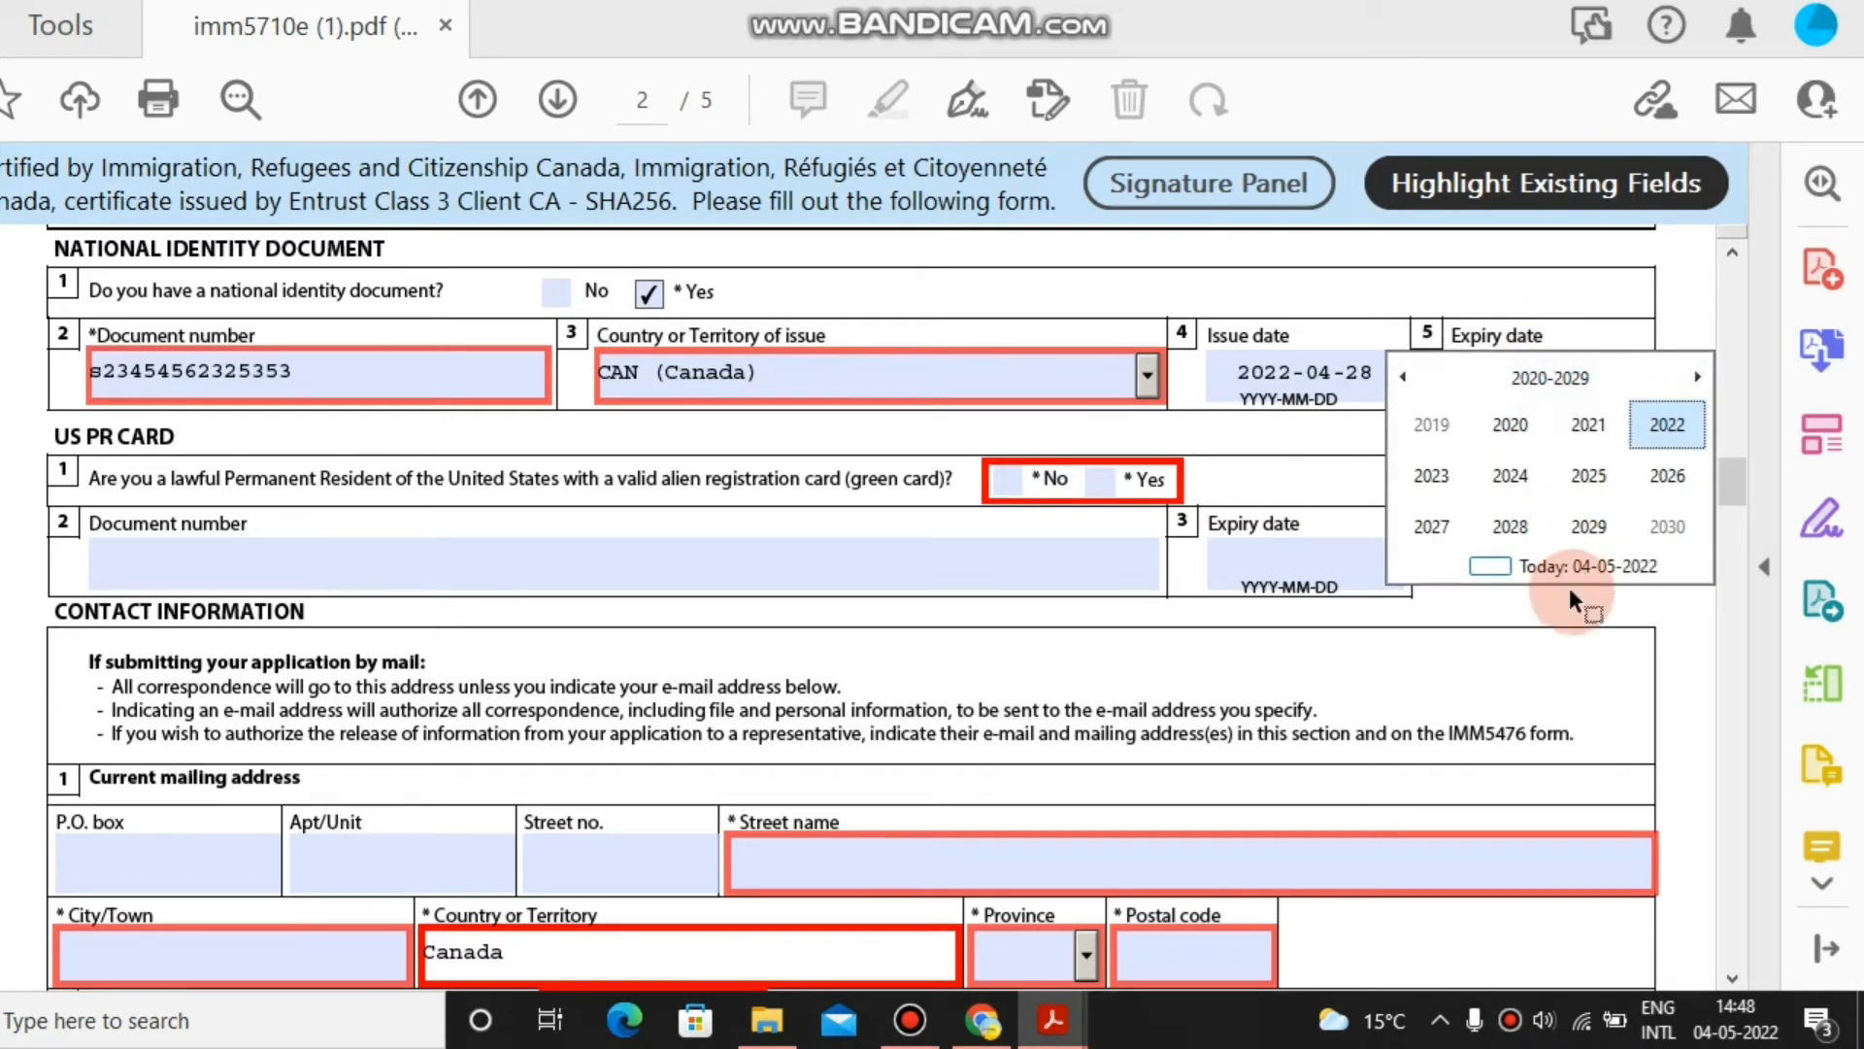
{"action": "left_click", "coordinate": [1588, 493]}
{"action": "left_click", "coordinate": [1511, 474]}
{"action": "left_click", "coordinate": [1506, 463]}
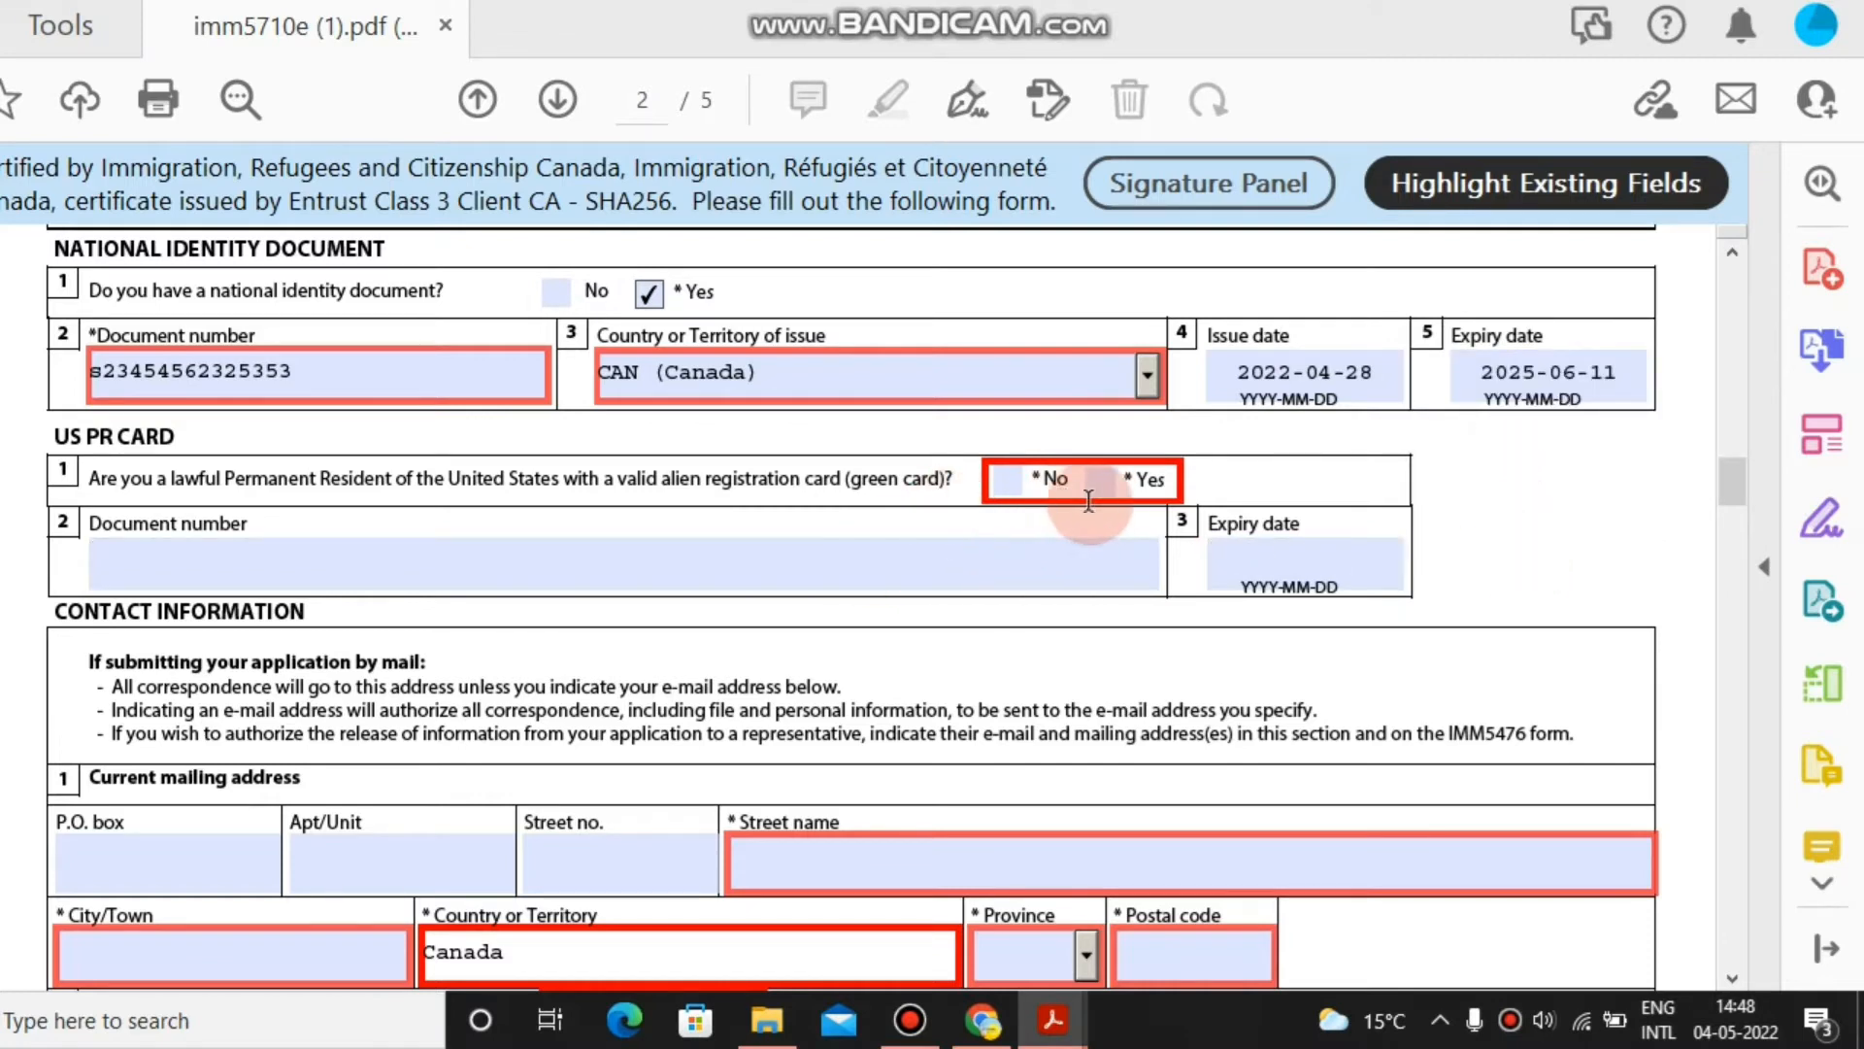
{"action": "left_click", "coordinate": [1005, 477]}
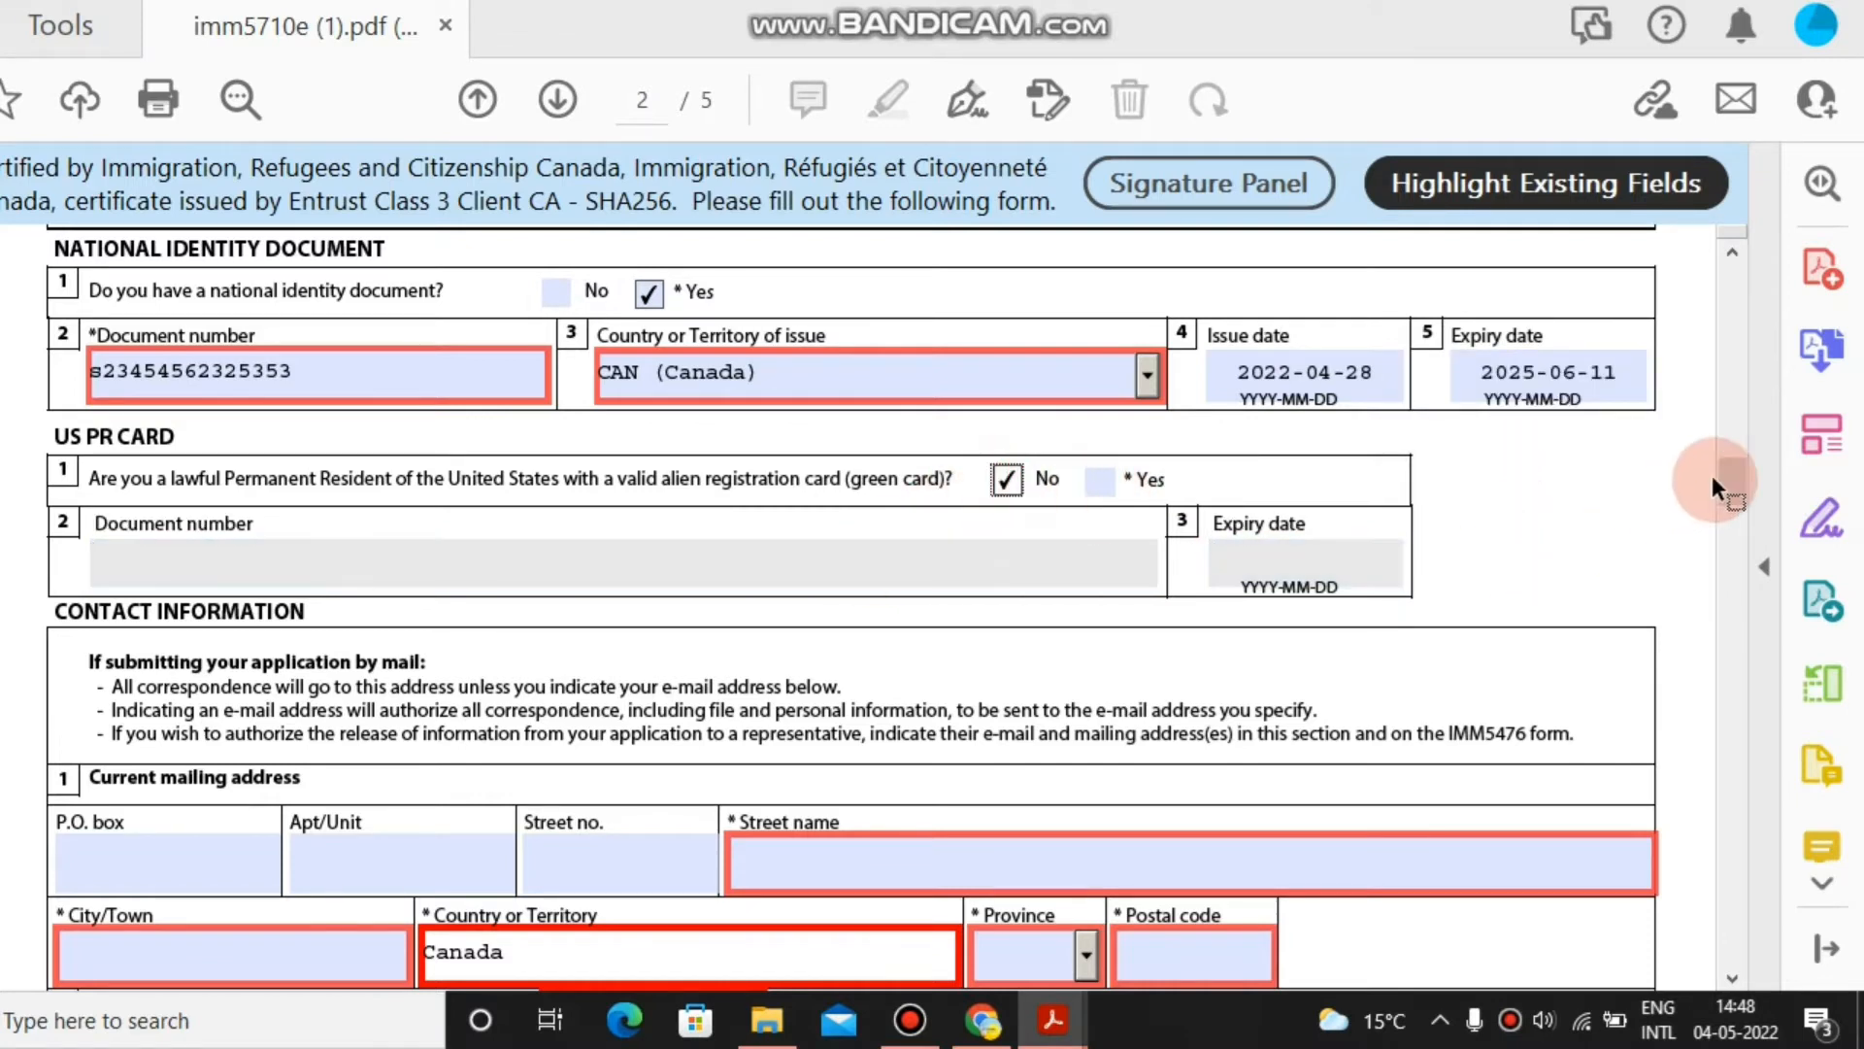
Enter the mailing street name, street number, city, province ON and postal code.
{"action": "scroll", "coordinate": [1726, 515], "scroll_direction": "down", "scroll_amount": 2}
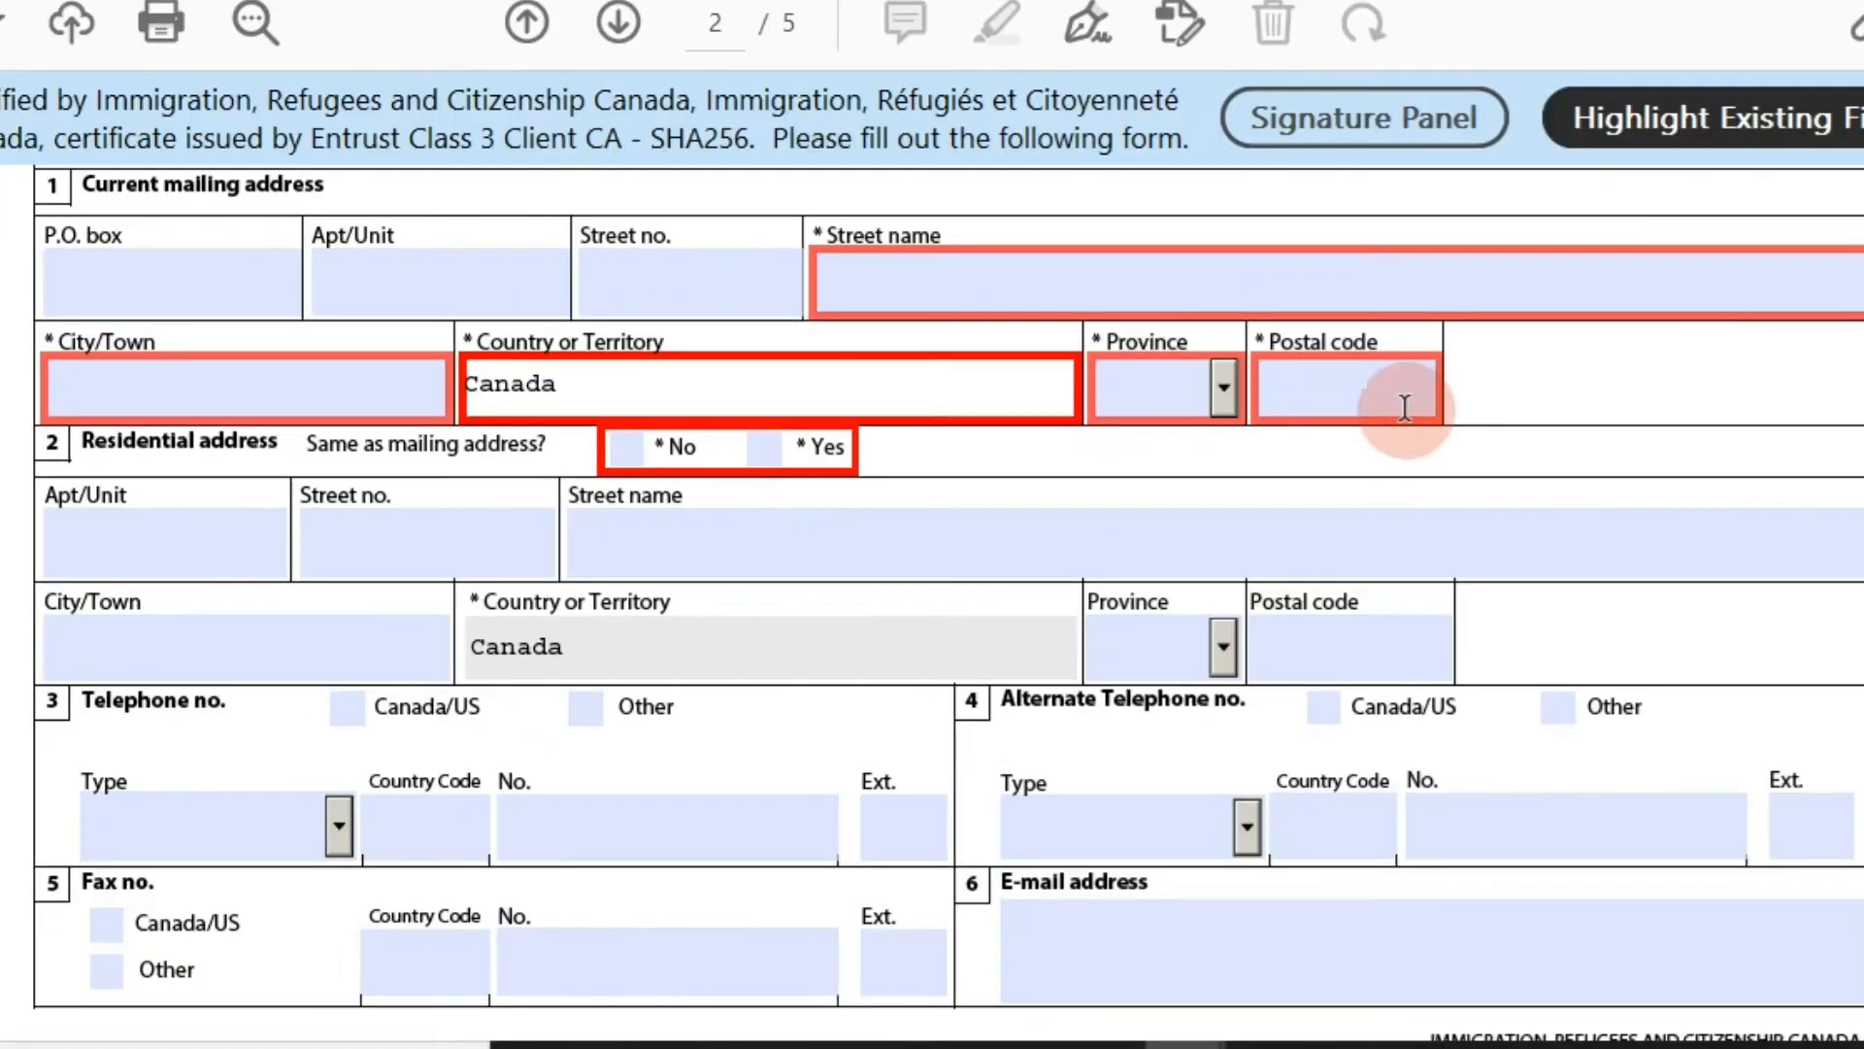
{"action": "left_click", "coordinate": [1210, 303]}
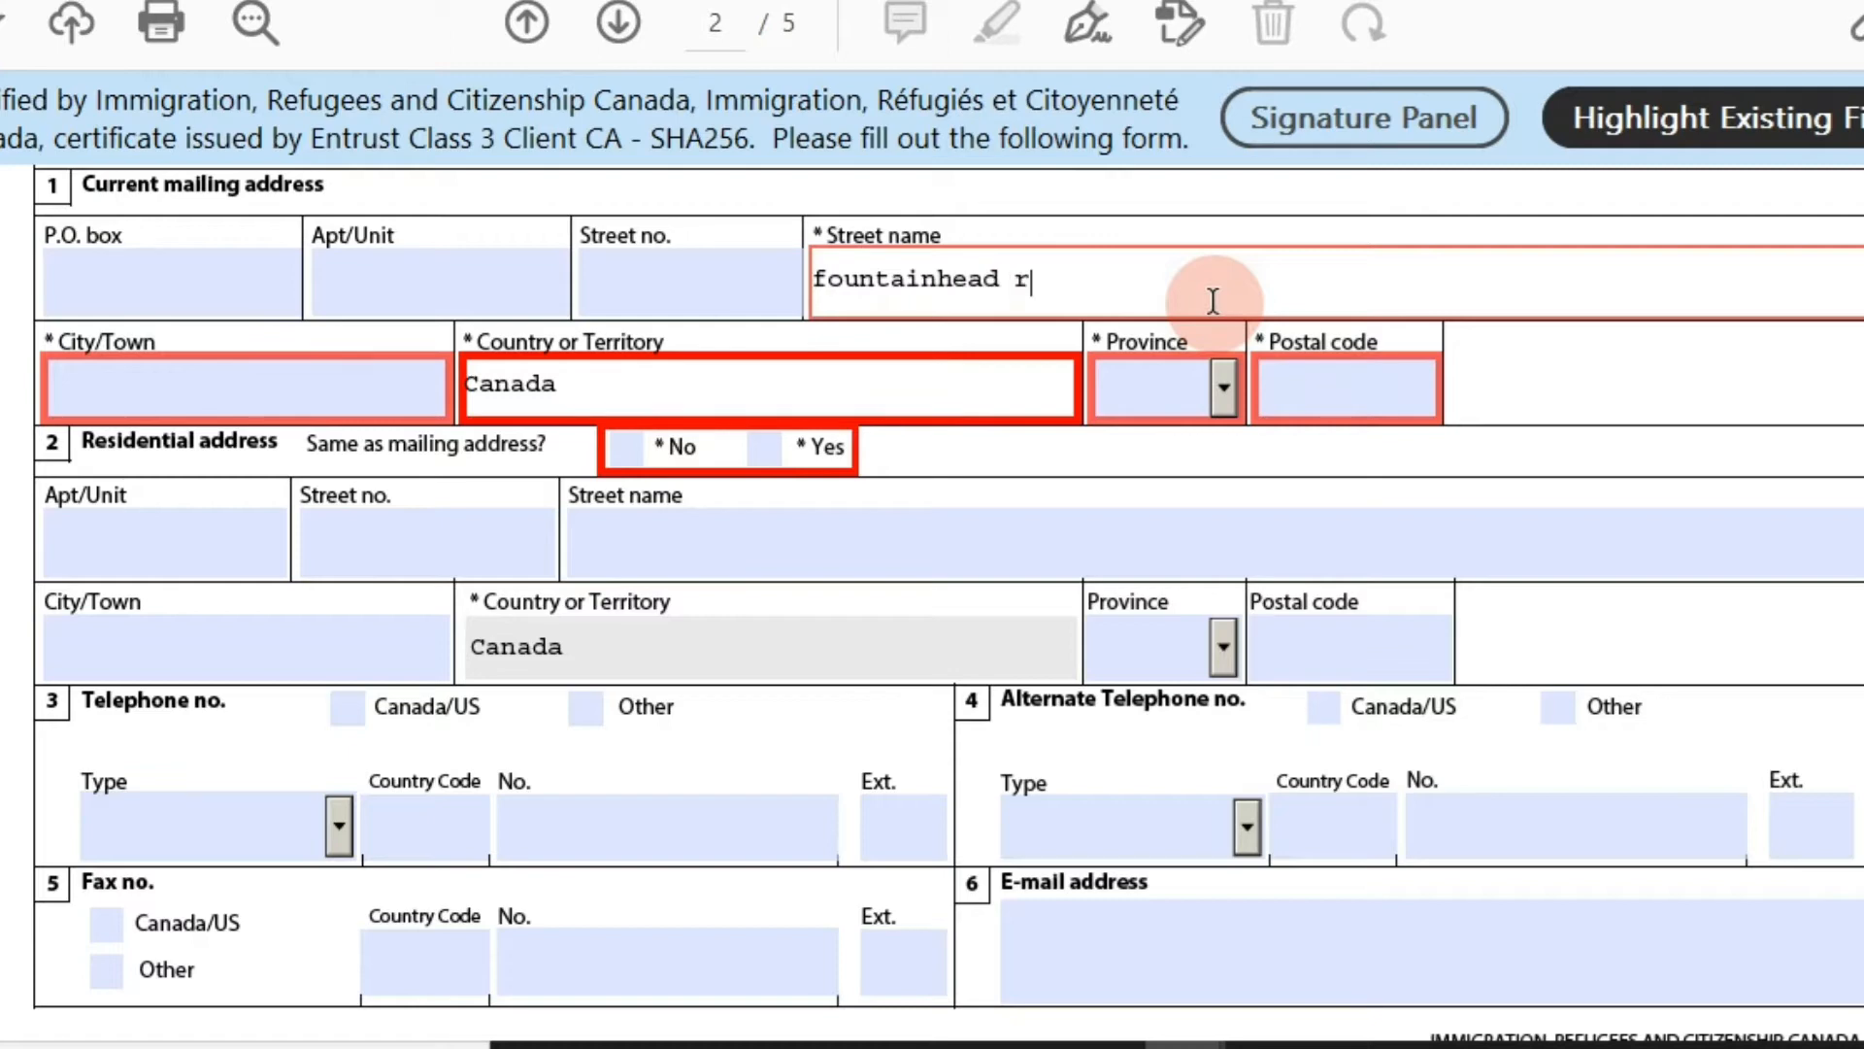
{"action": "left_click", "coordinate": [699, 300]}
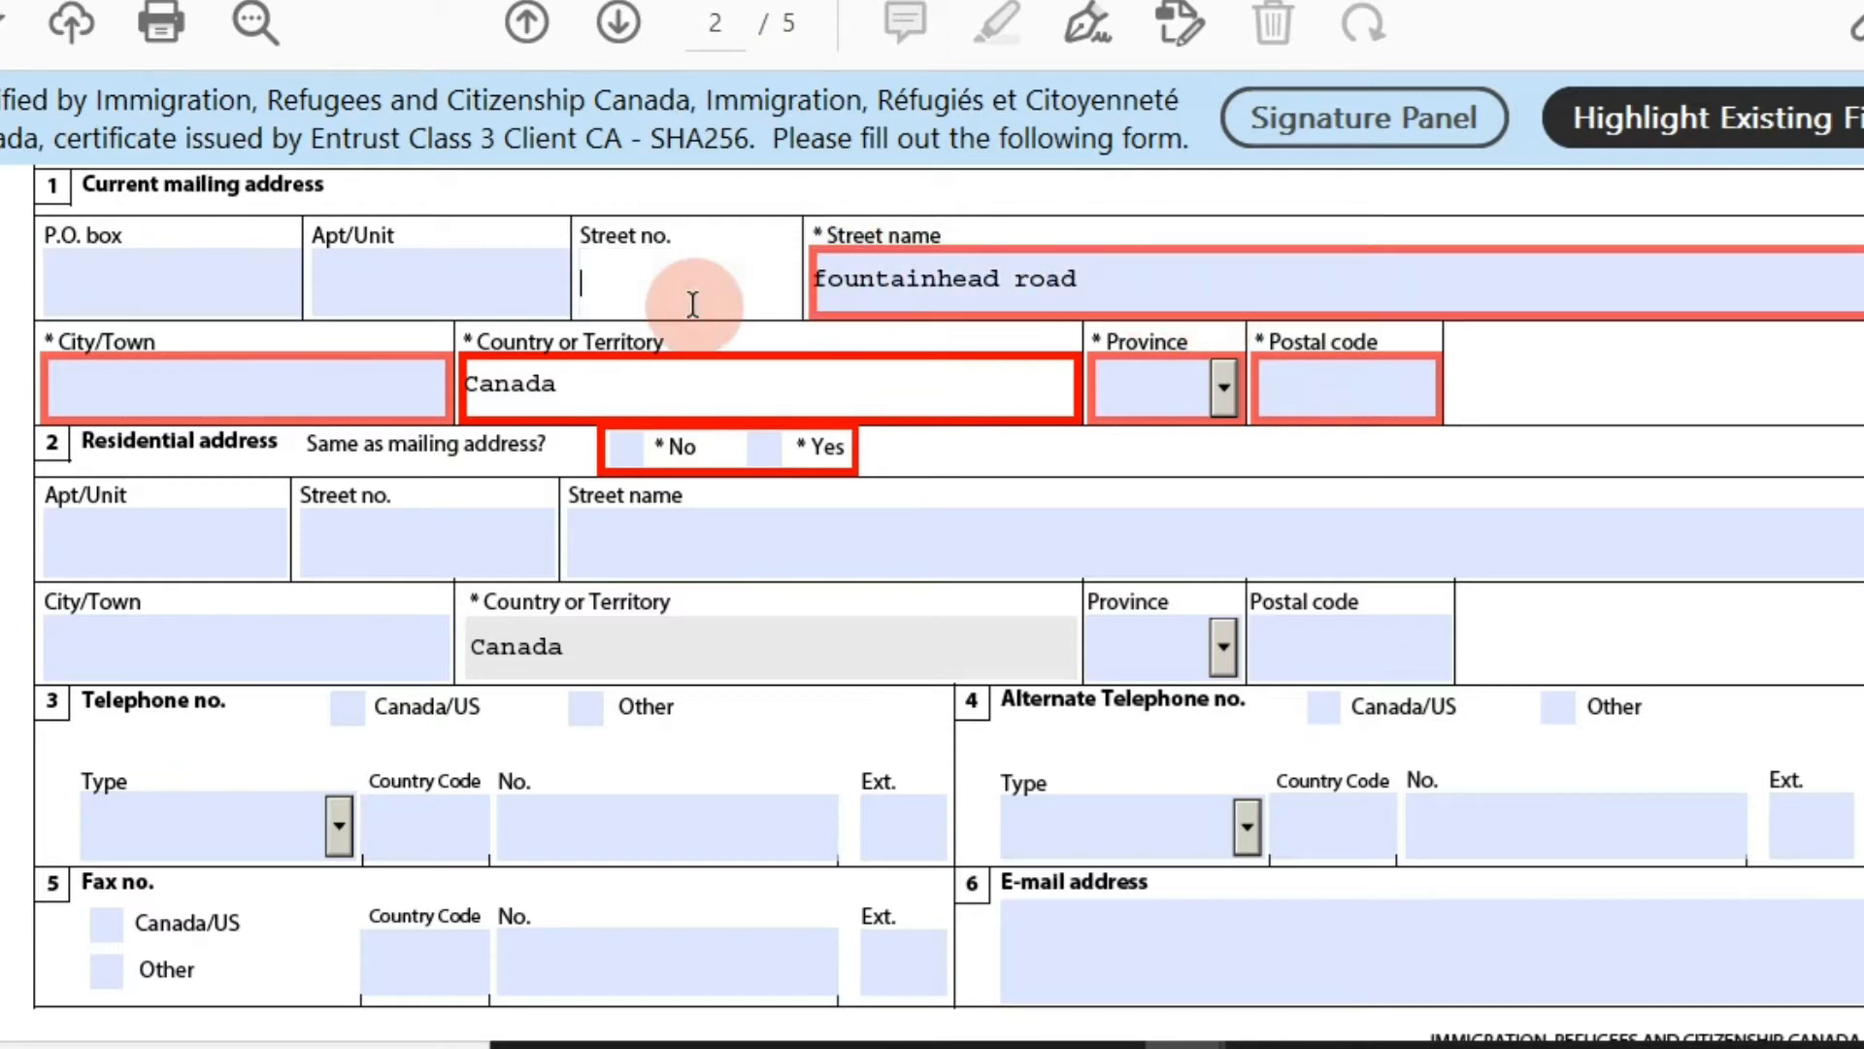
{"action": "left_click", "coordinate": [564, 300]}
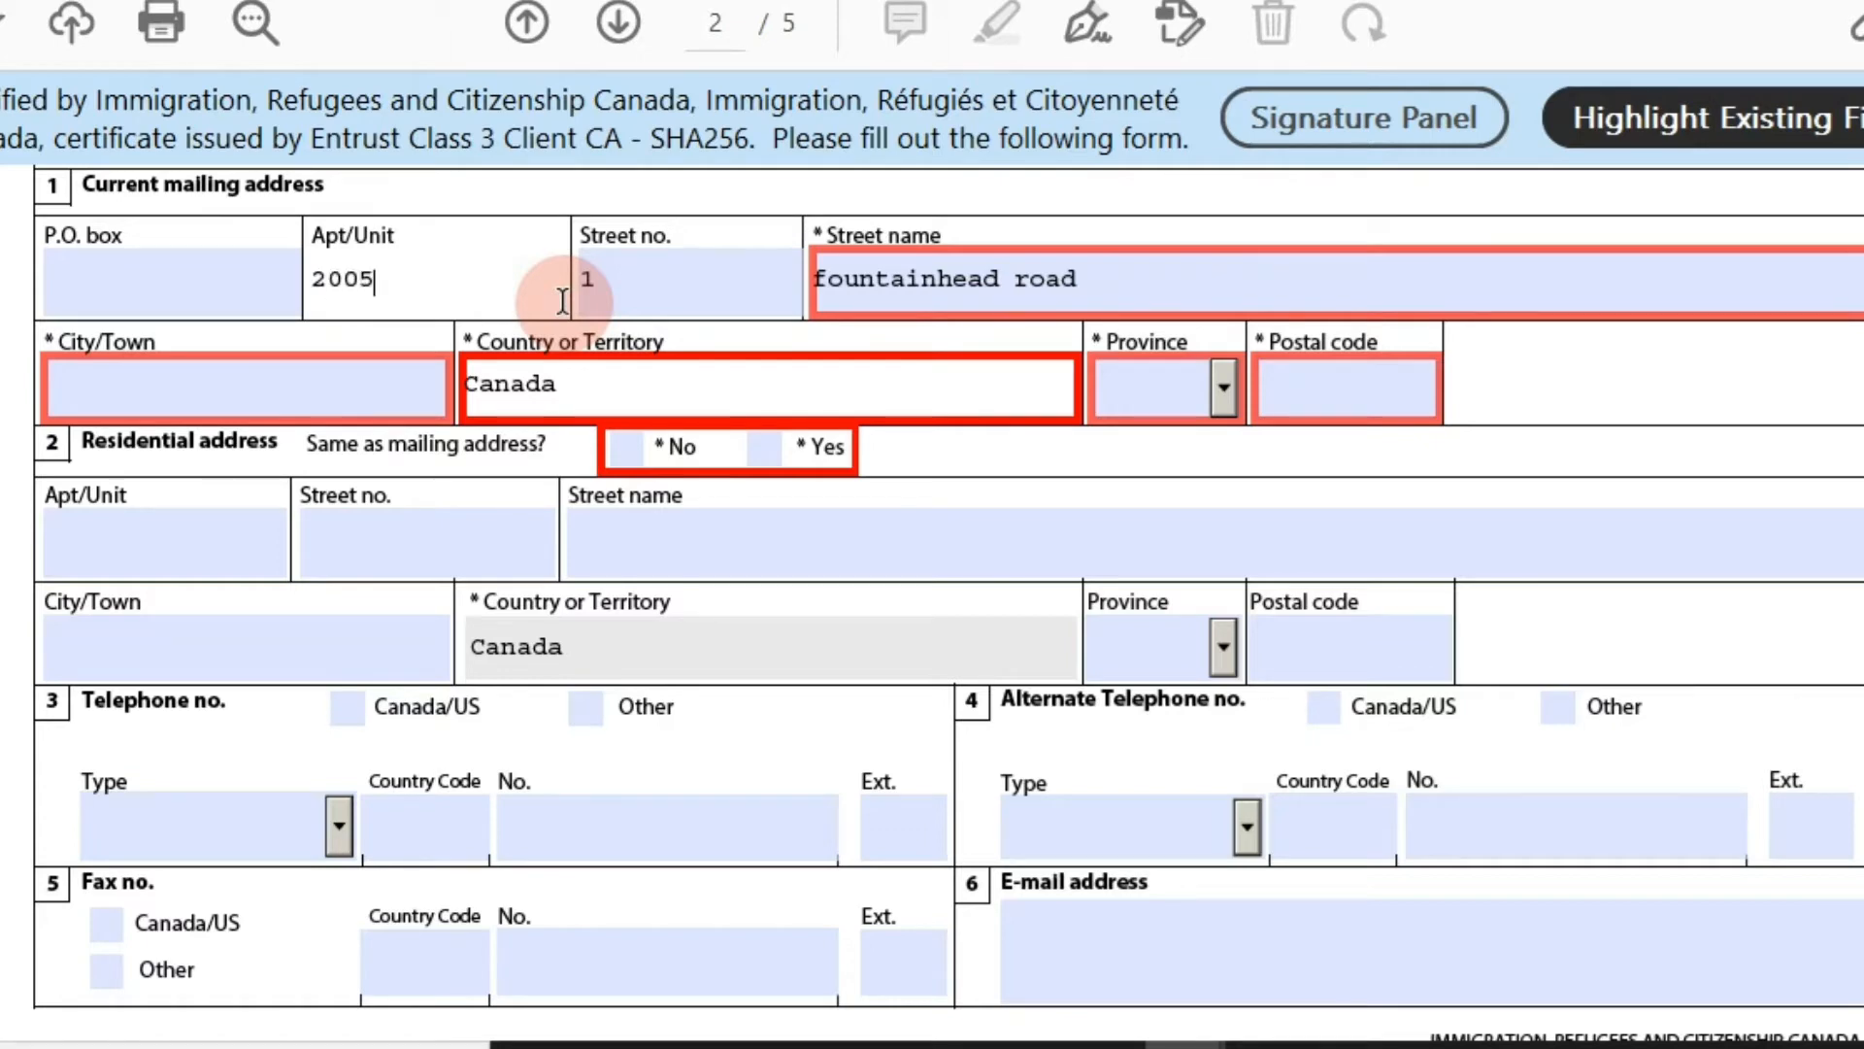
{"action": "left_click", "coordinate": [422, 367]}
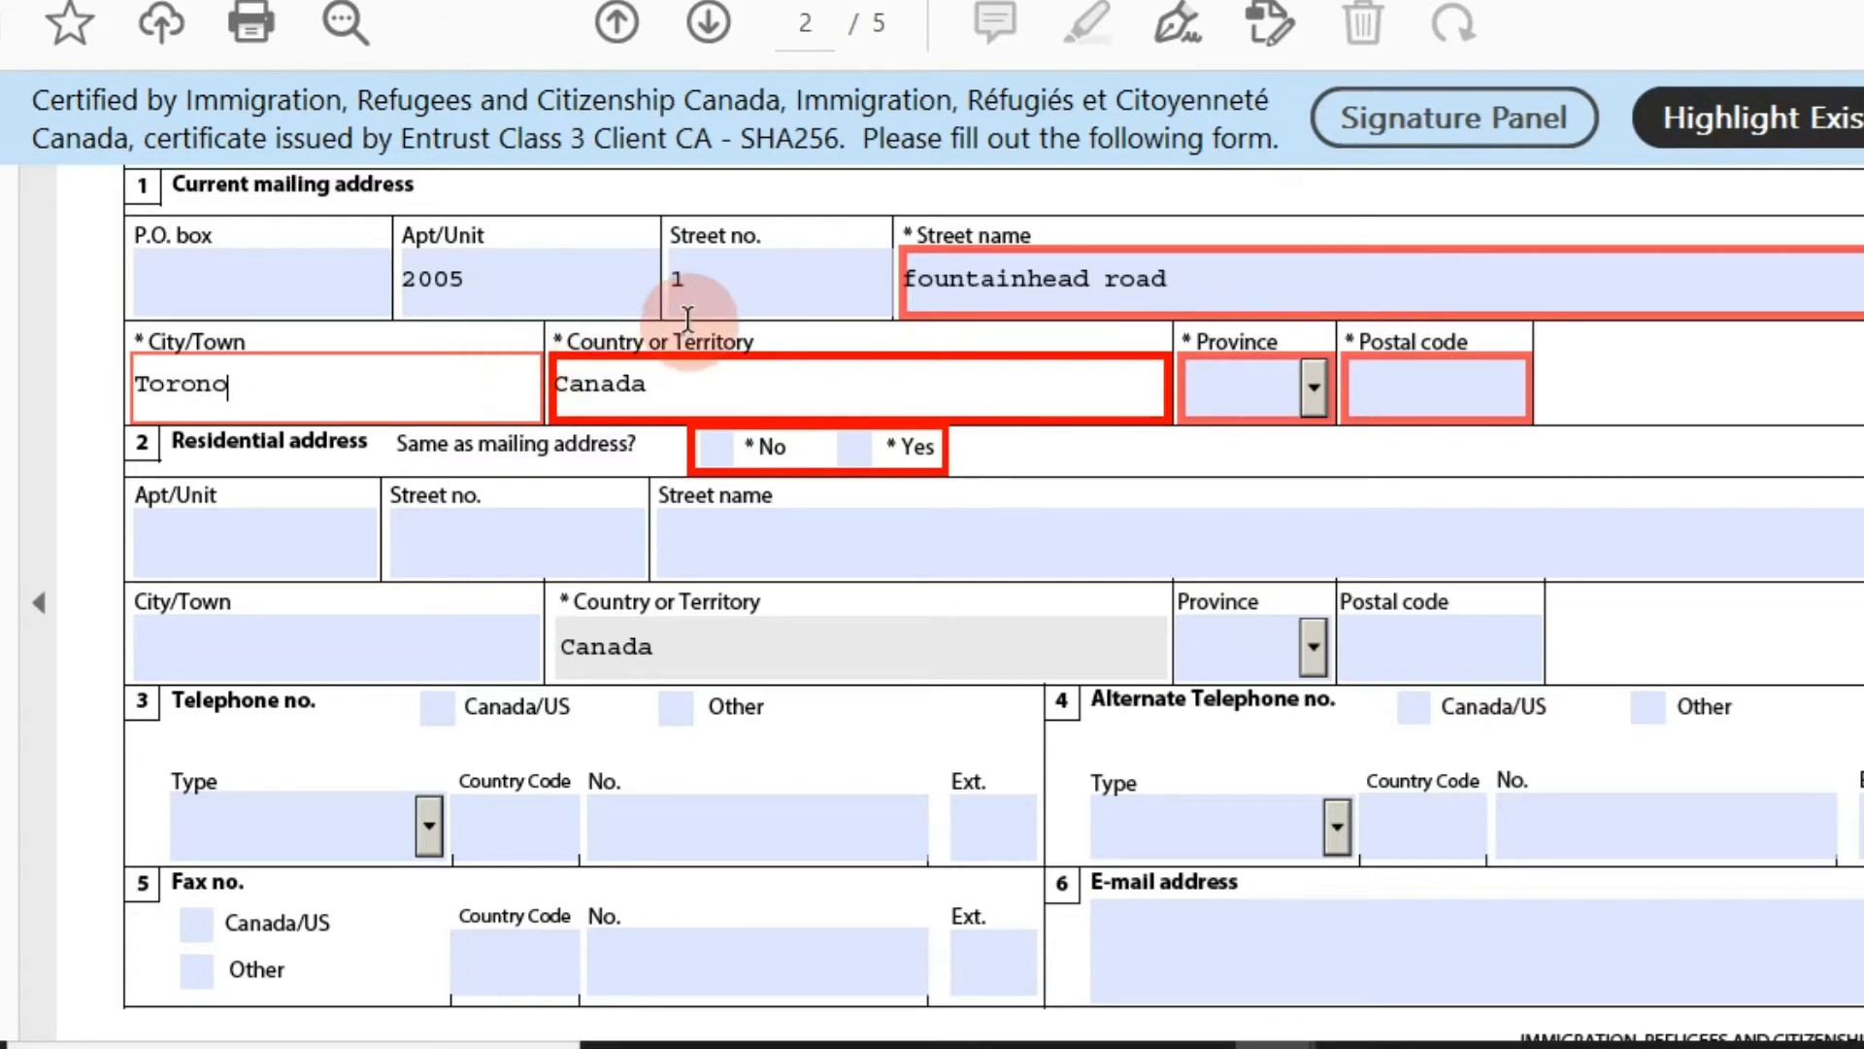
{"action": "left_click", "coordinate": [1313, 387]}
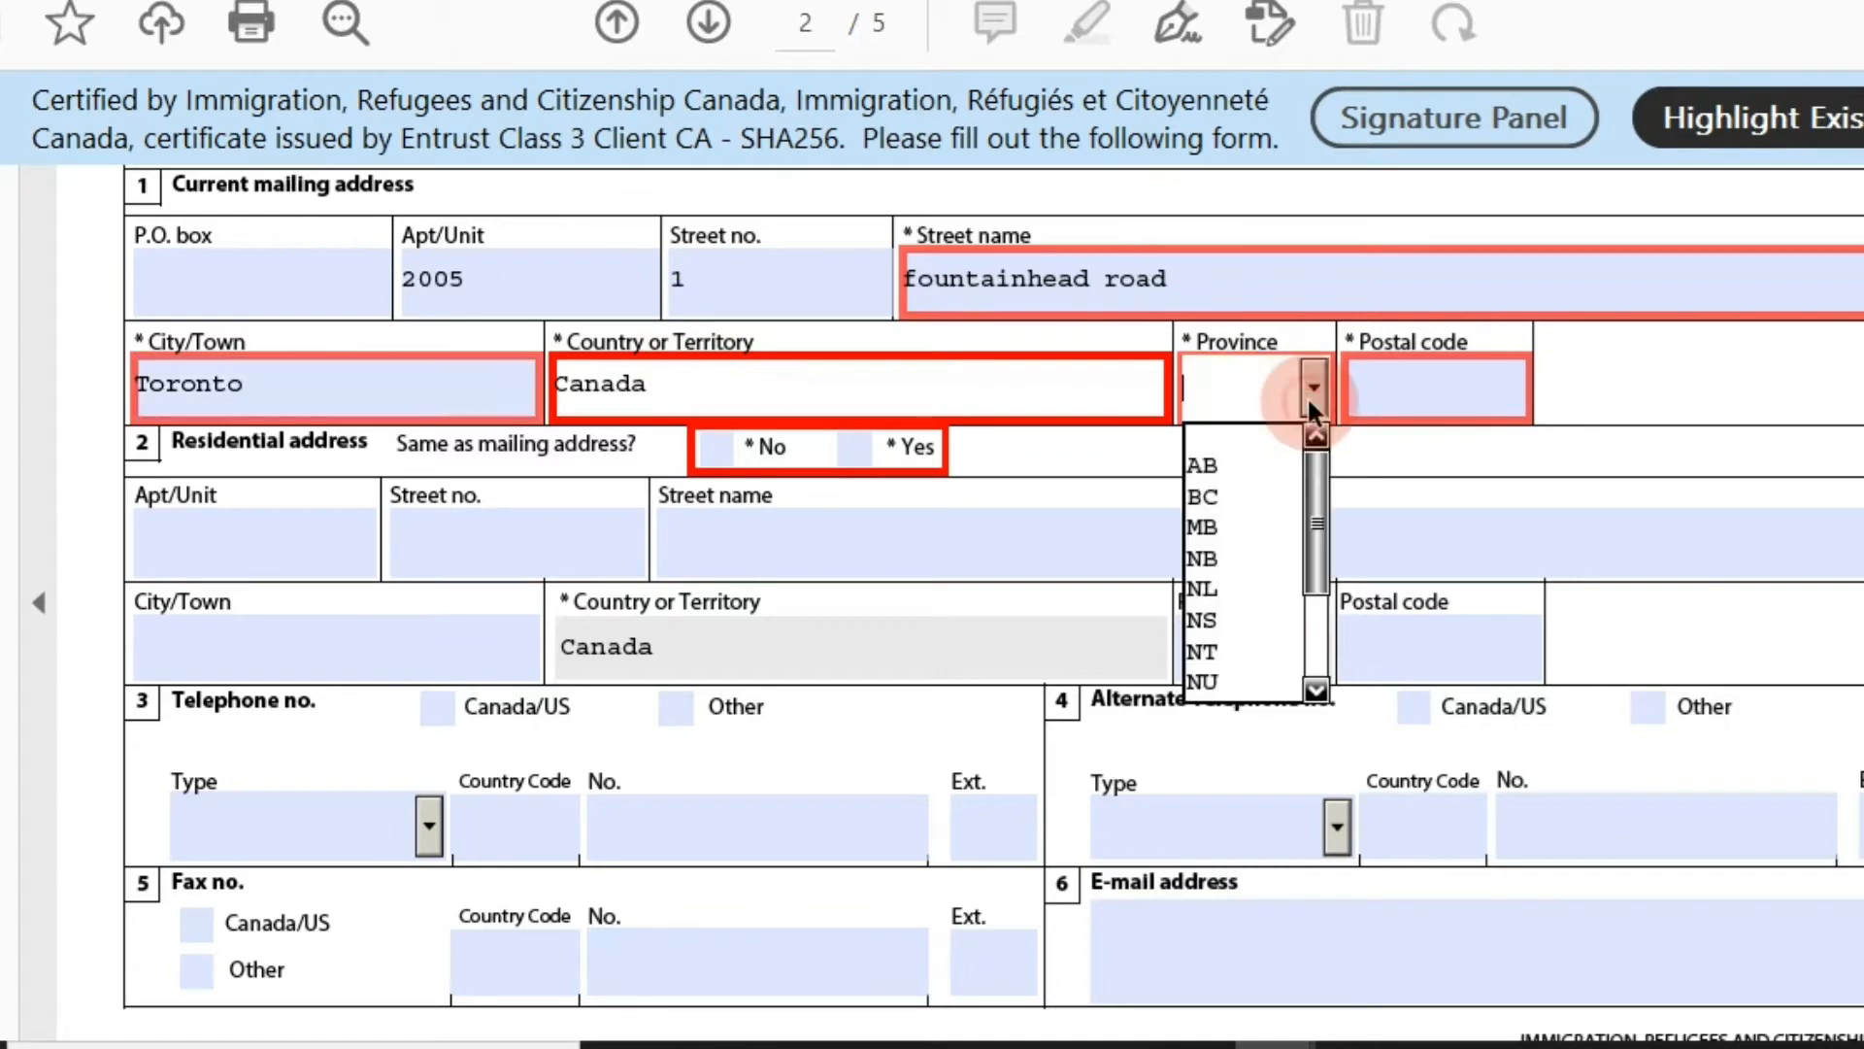
{"action": "left_click_drag", "start_coordinate": [1313, 448], "coordinate": [1324, 653]}
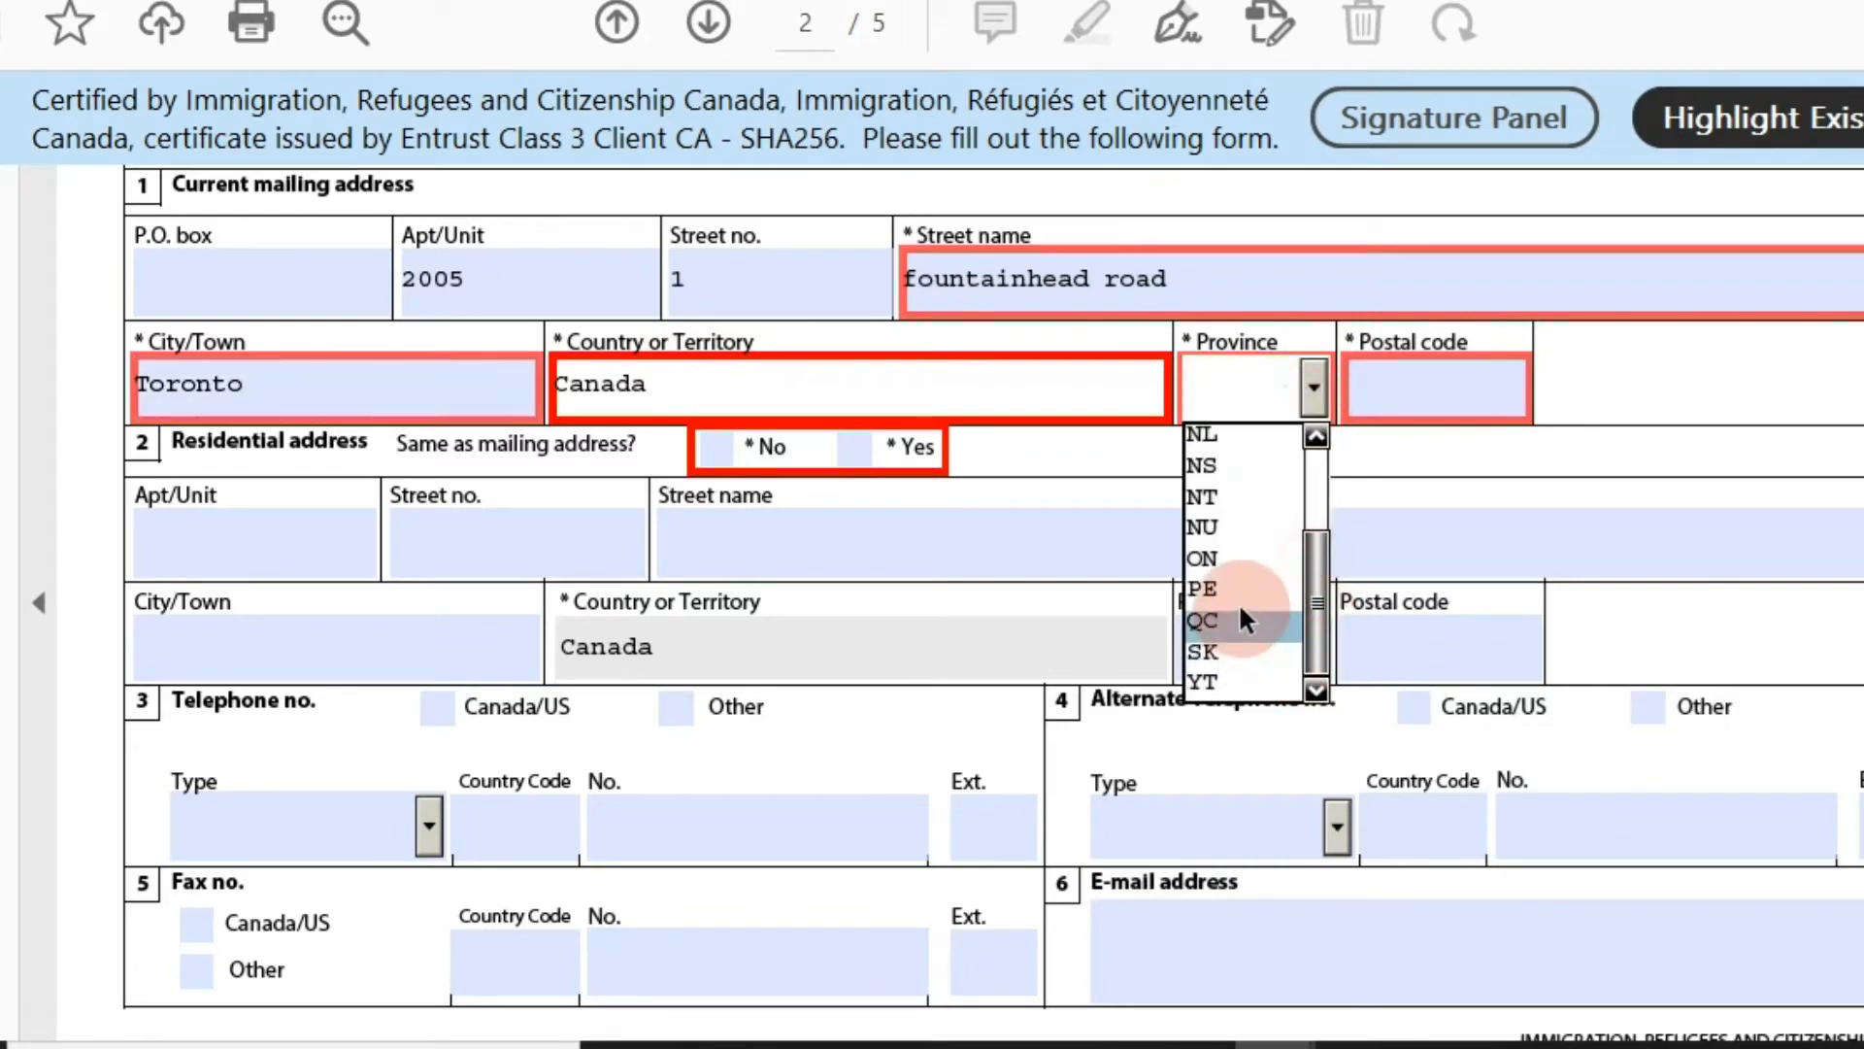
{"action": "left_click", "coordinate": [1225, 560]}
{"action": "left_click", "coordinate": [1395, 390]}
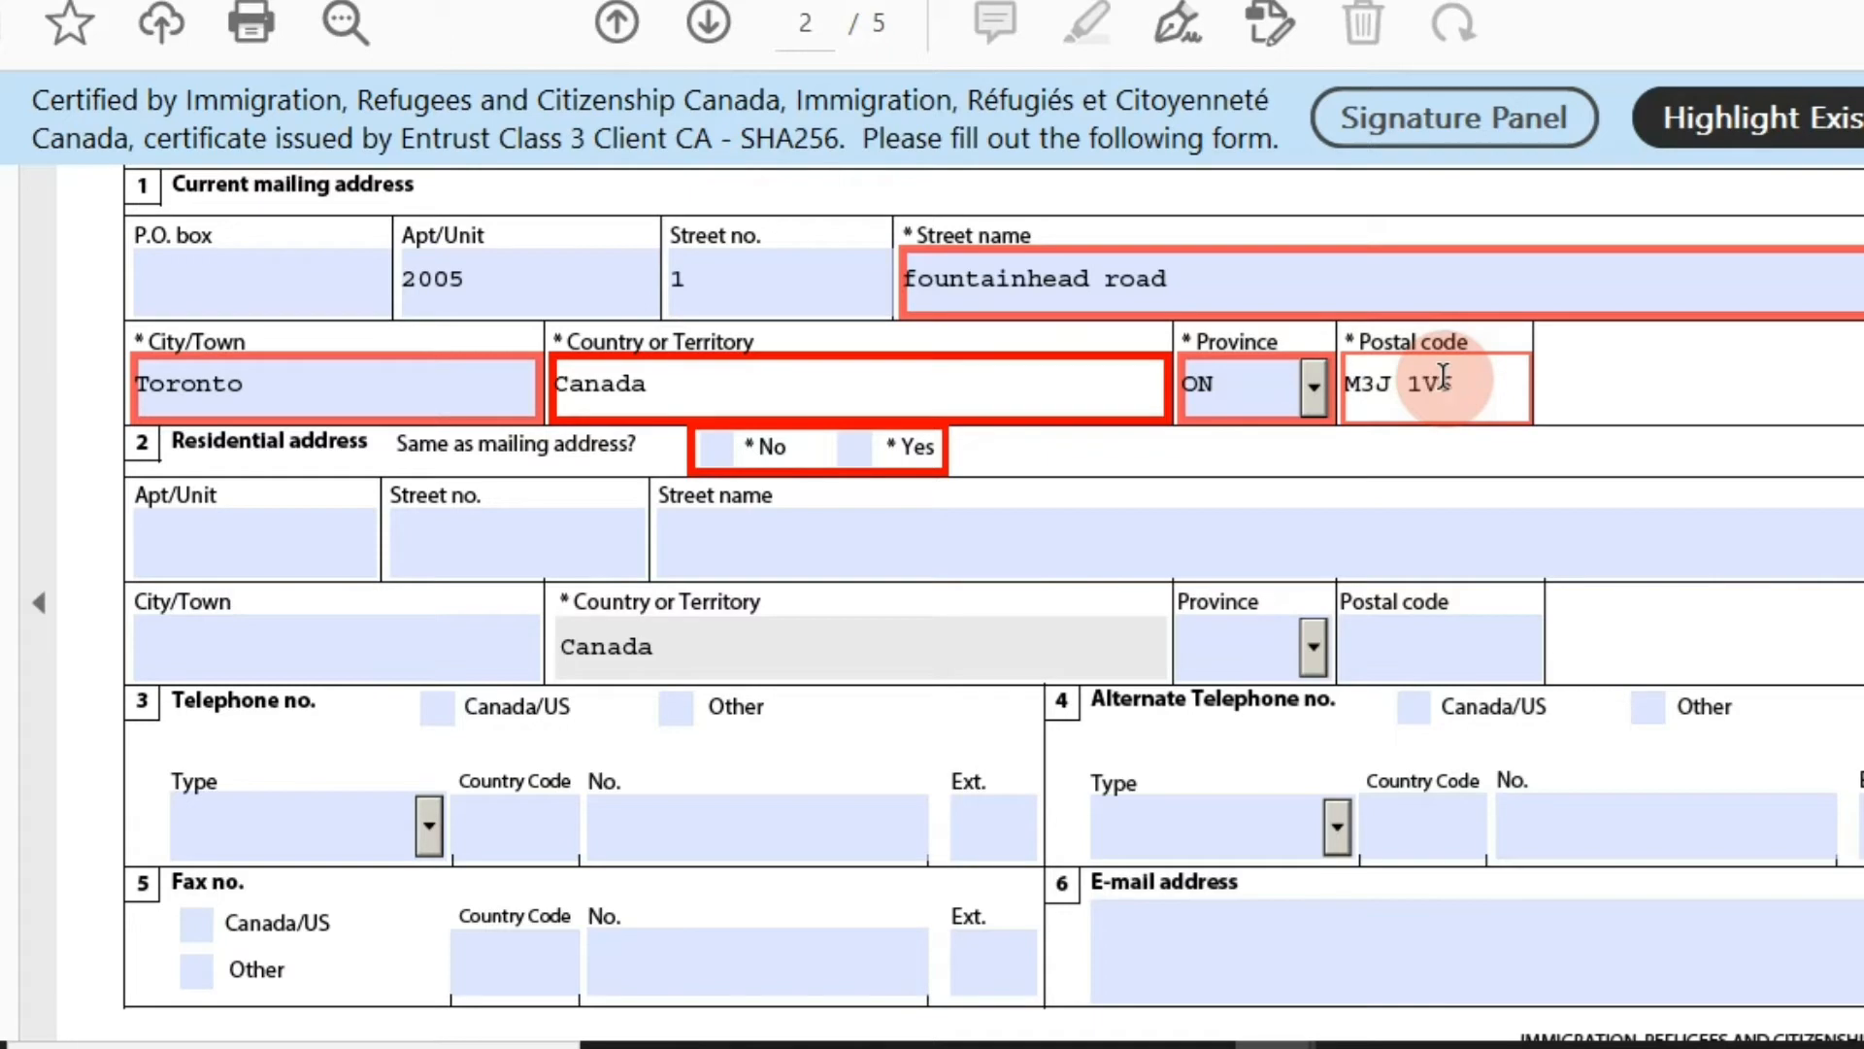
{"action": "type", "text": "M3J 1V6"}
Mark the residential address as same as mailing and add a Canada/US Residence phone number.
{"action": "left_click", "coordinate": [855, 447]}
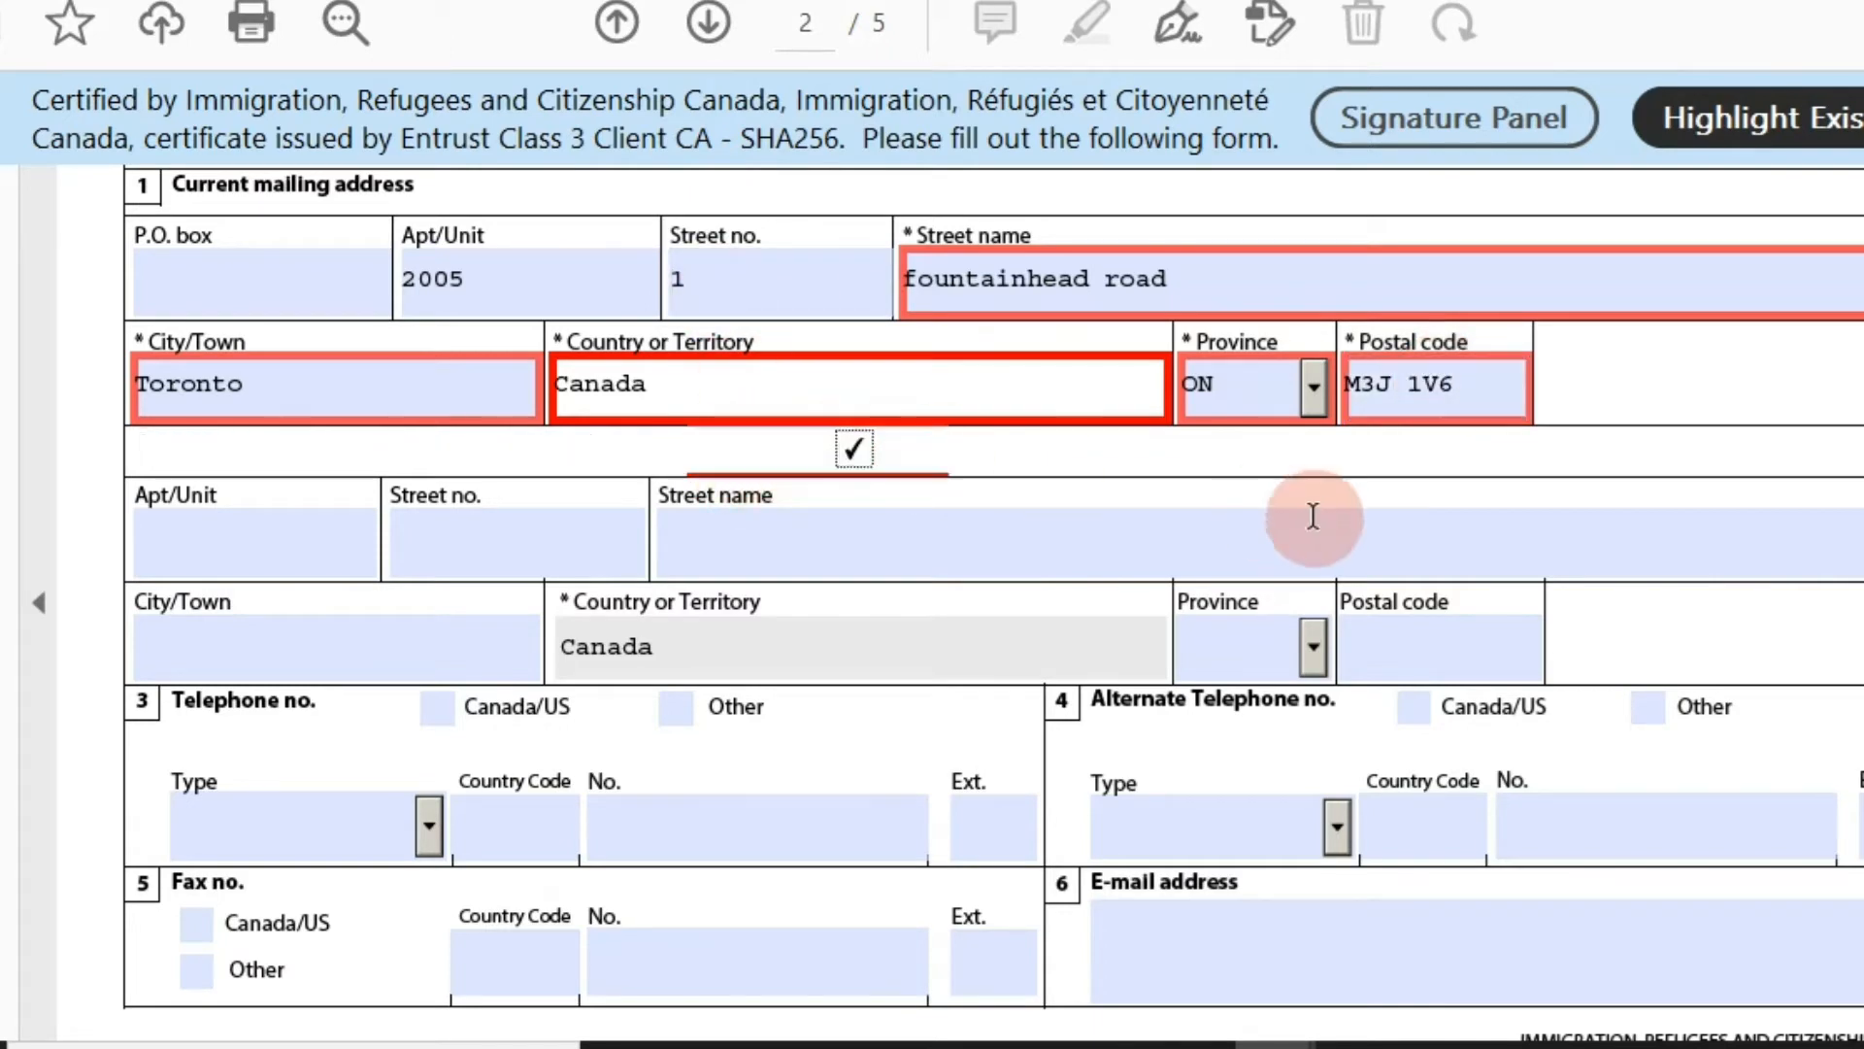
{"action": "scroll", "coordinate": [1825, 516], "scroll_direction": "down", "scroll_amount": 5}
{"action": "scroll", "coordinate": [1826, 516], "scroll_direction": "up", "scroll_amount": 3}
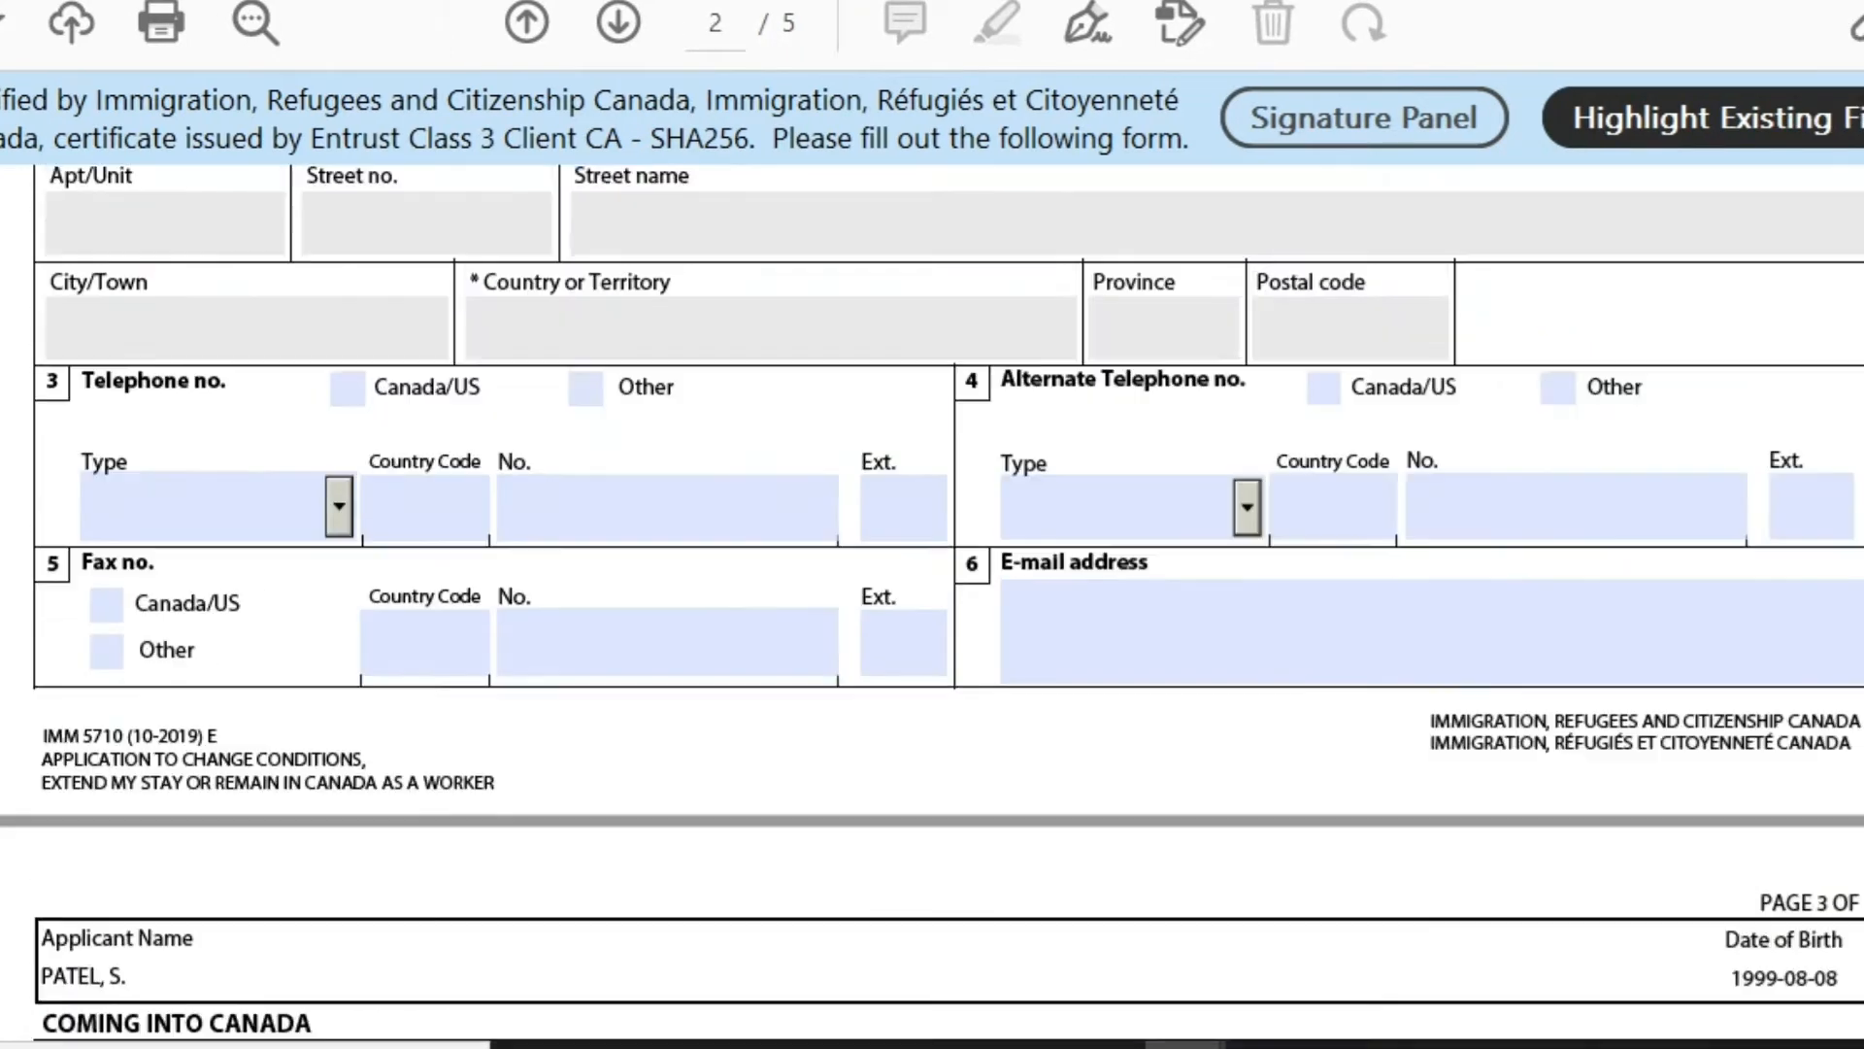
{"action": "scroll", "coordinate": [533, 624], "scroll_direction": "up", "scroll_amount": 1}
{"action": "left_click", "coordinate": [327, 507]}
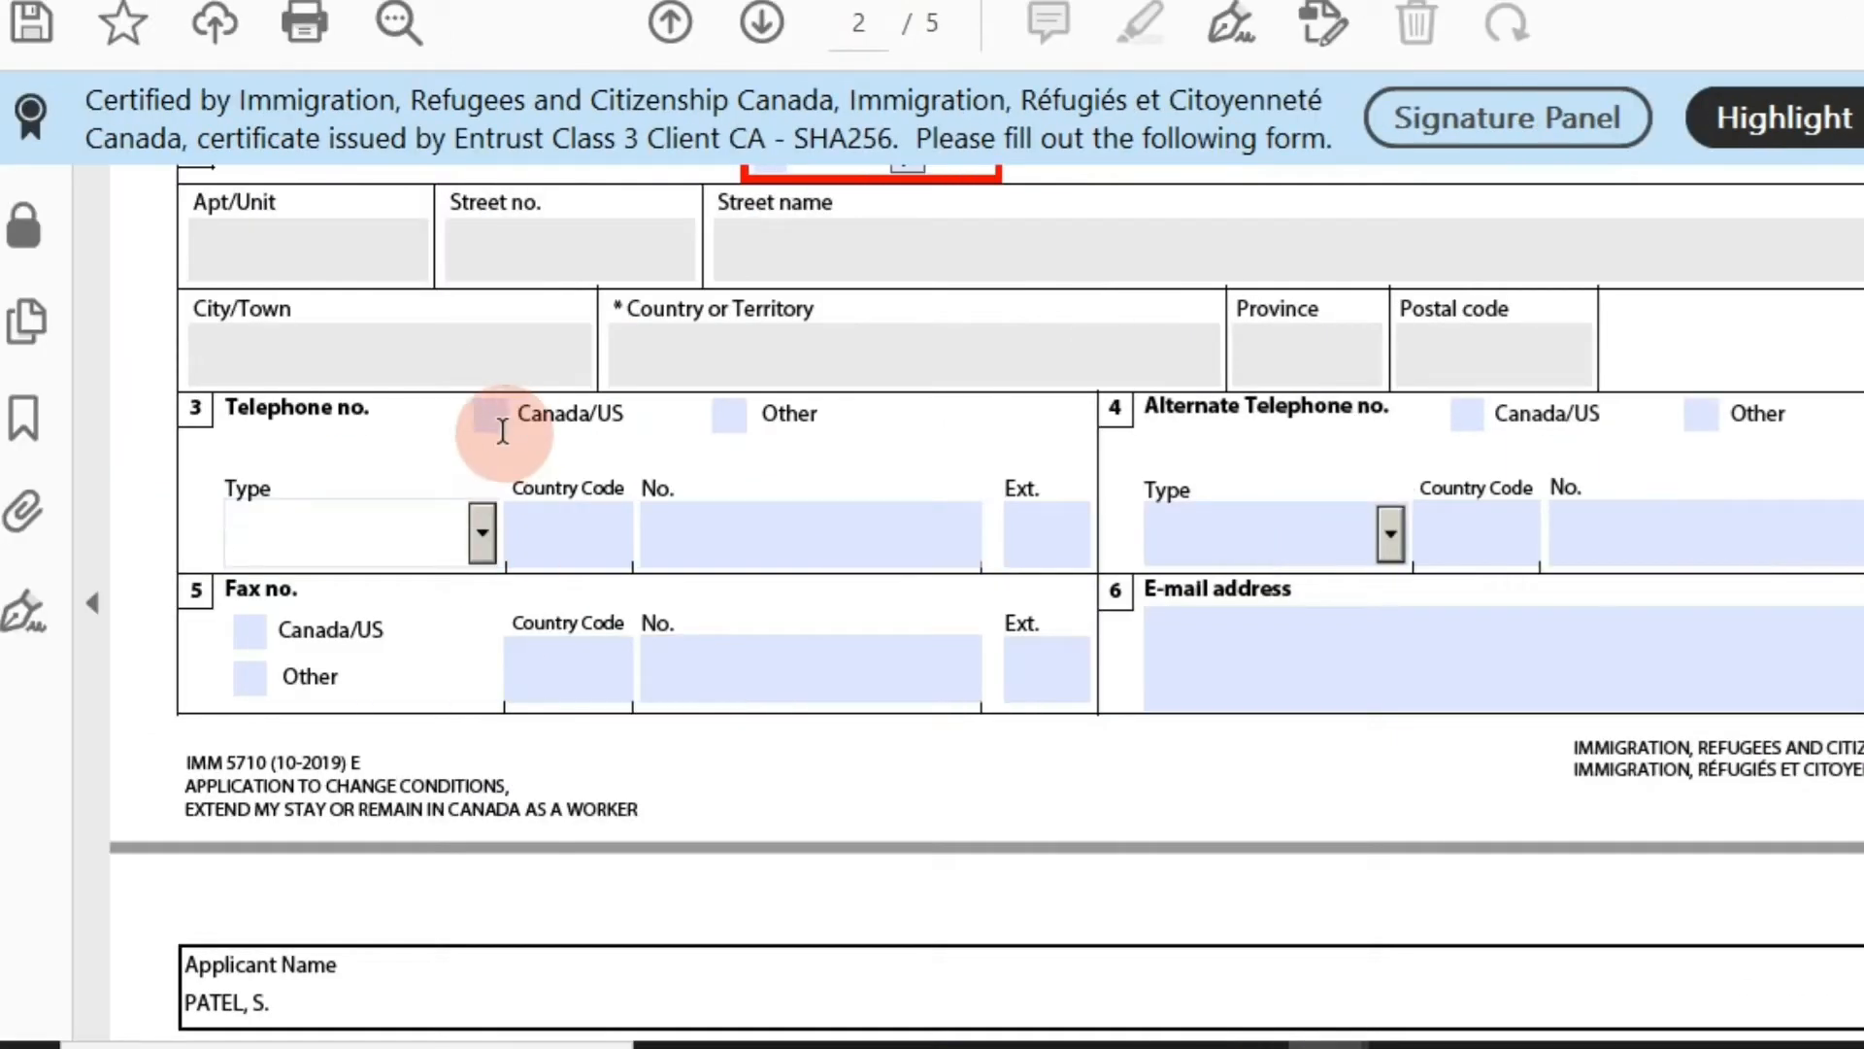
{"action": "left_click", "coordinate": [491, 415]}
{"action": "left_click", "coordinate": [482, 533]}
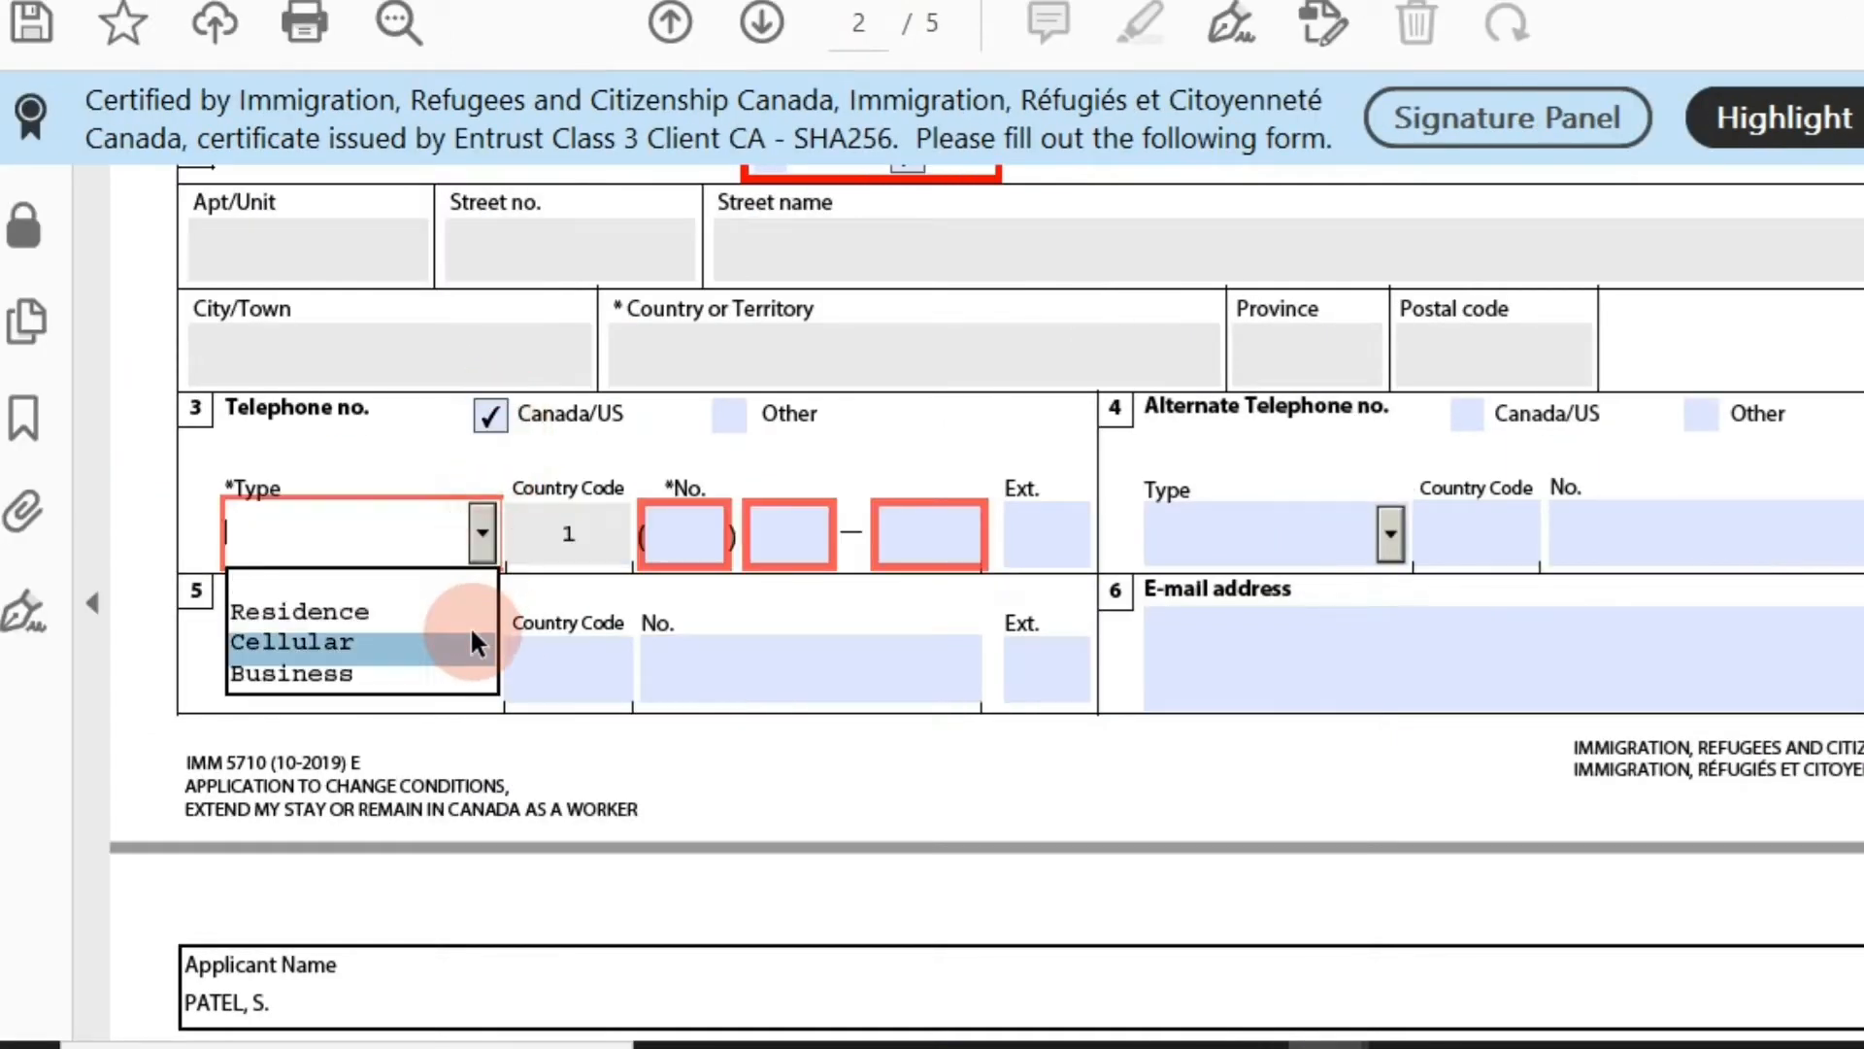
{"action": "left_click", "coordinate": [468, 611]}
{"action": "left_click", "coordinate": [685, 529]}
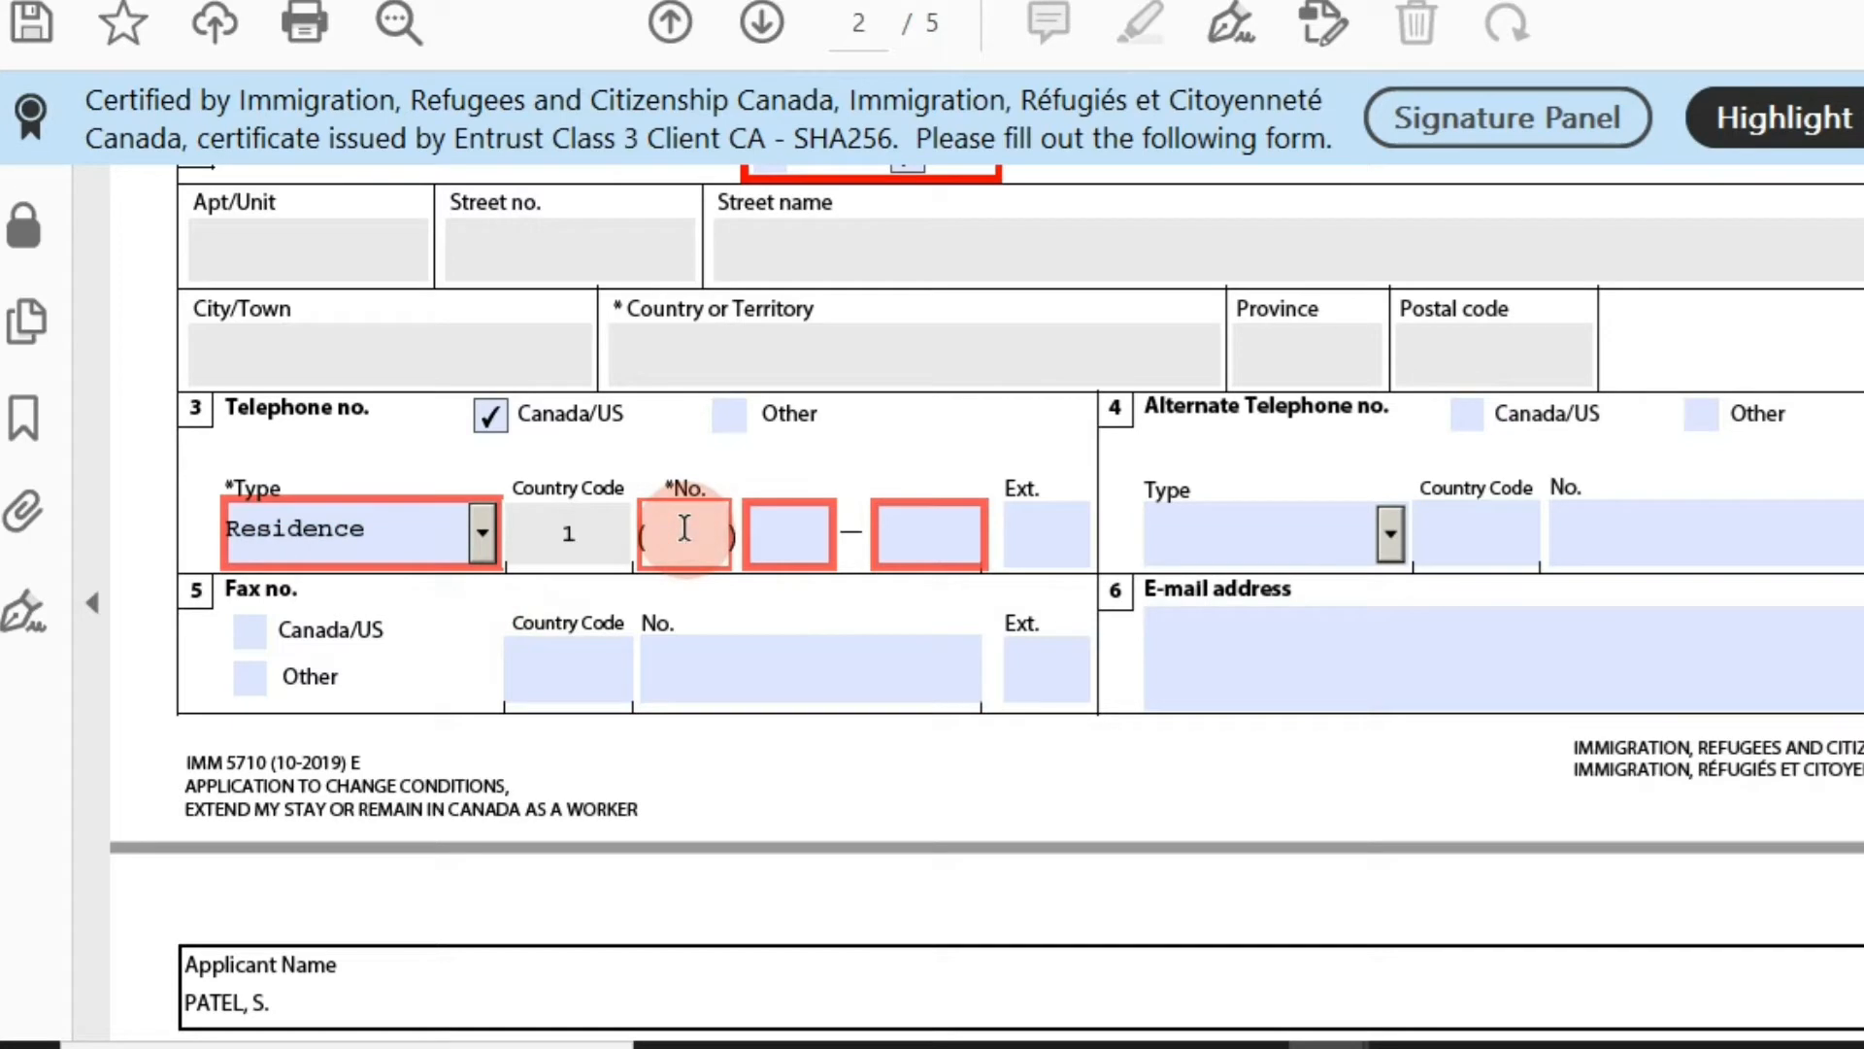
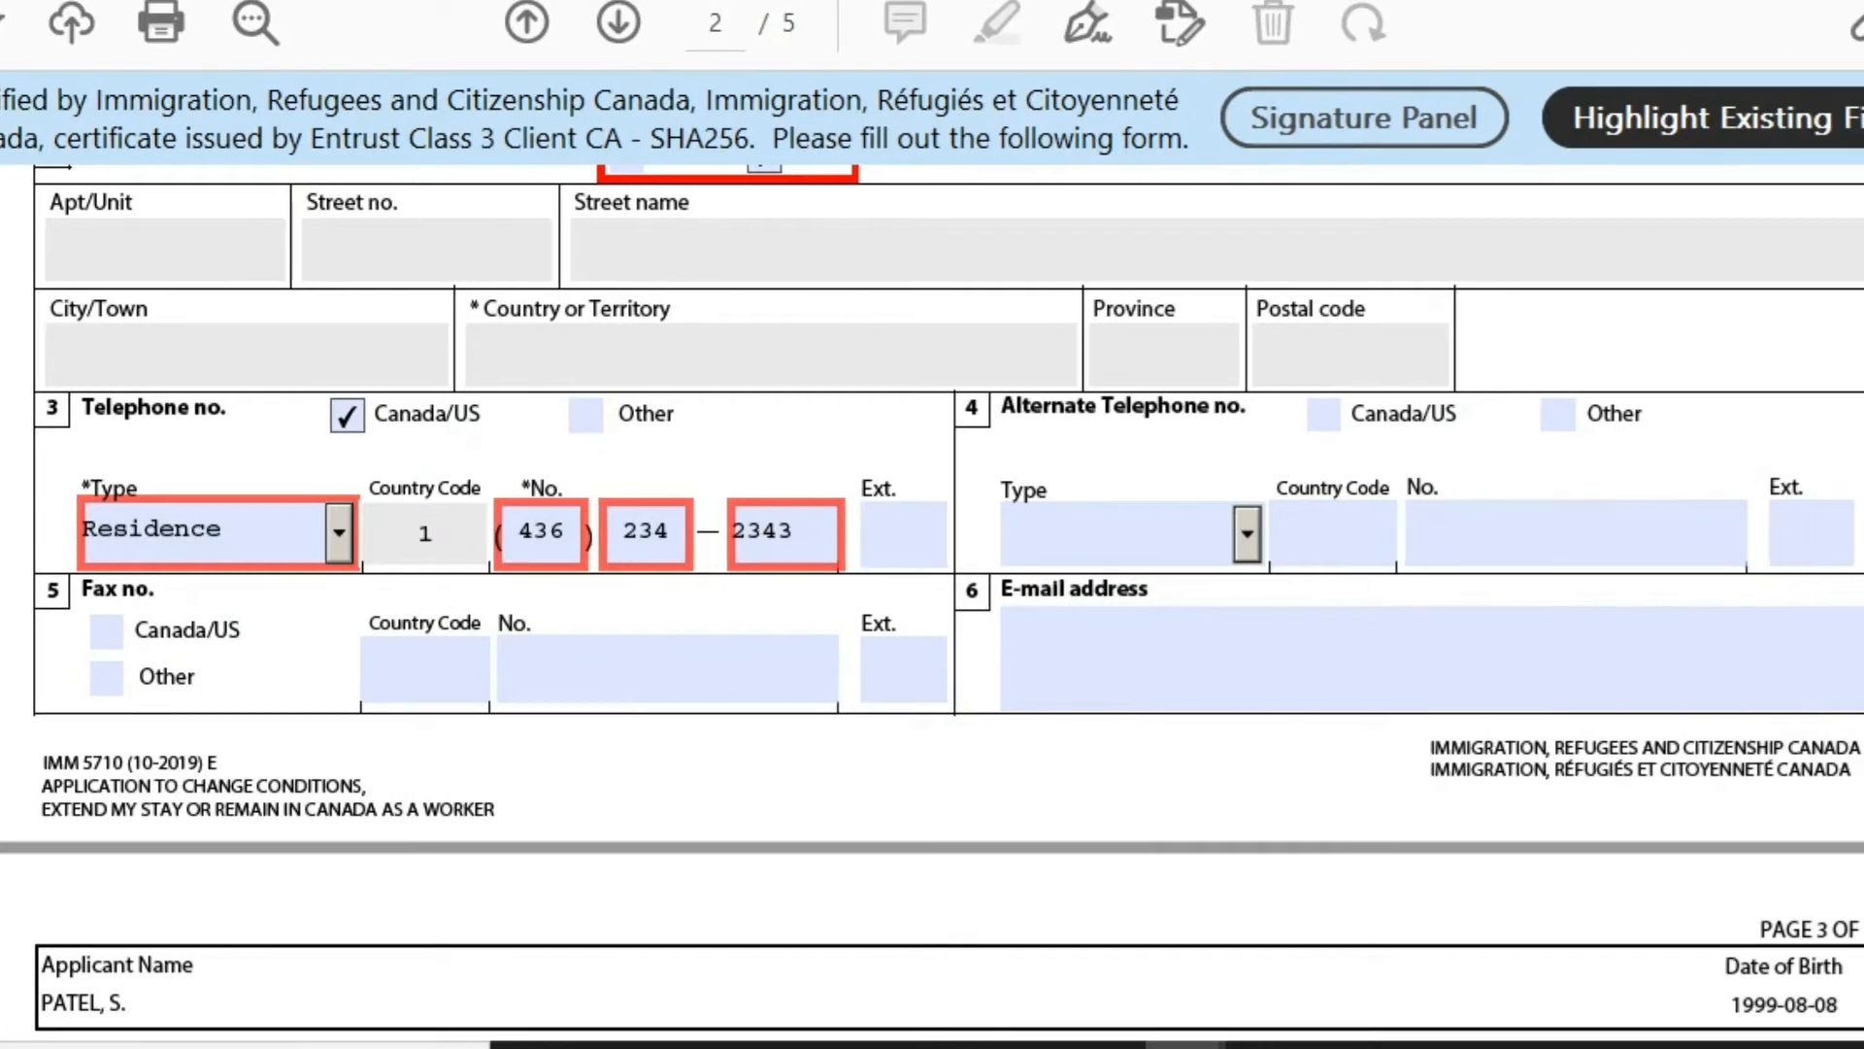
{"action": "scroll", "coordinate": [967, 404], "scroll_direction": "down", "scroll_amount": 8}
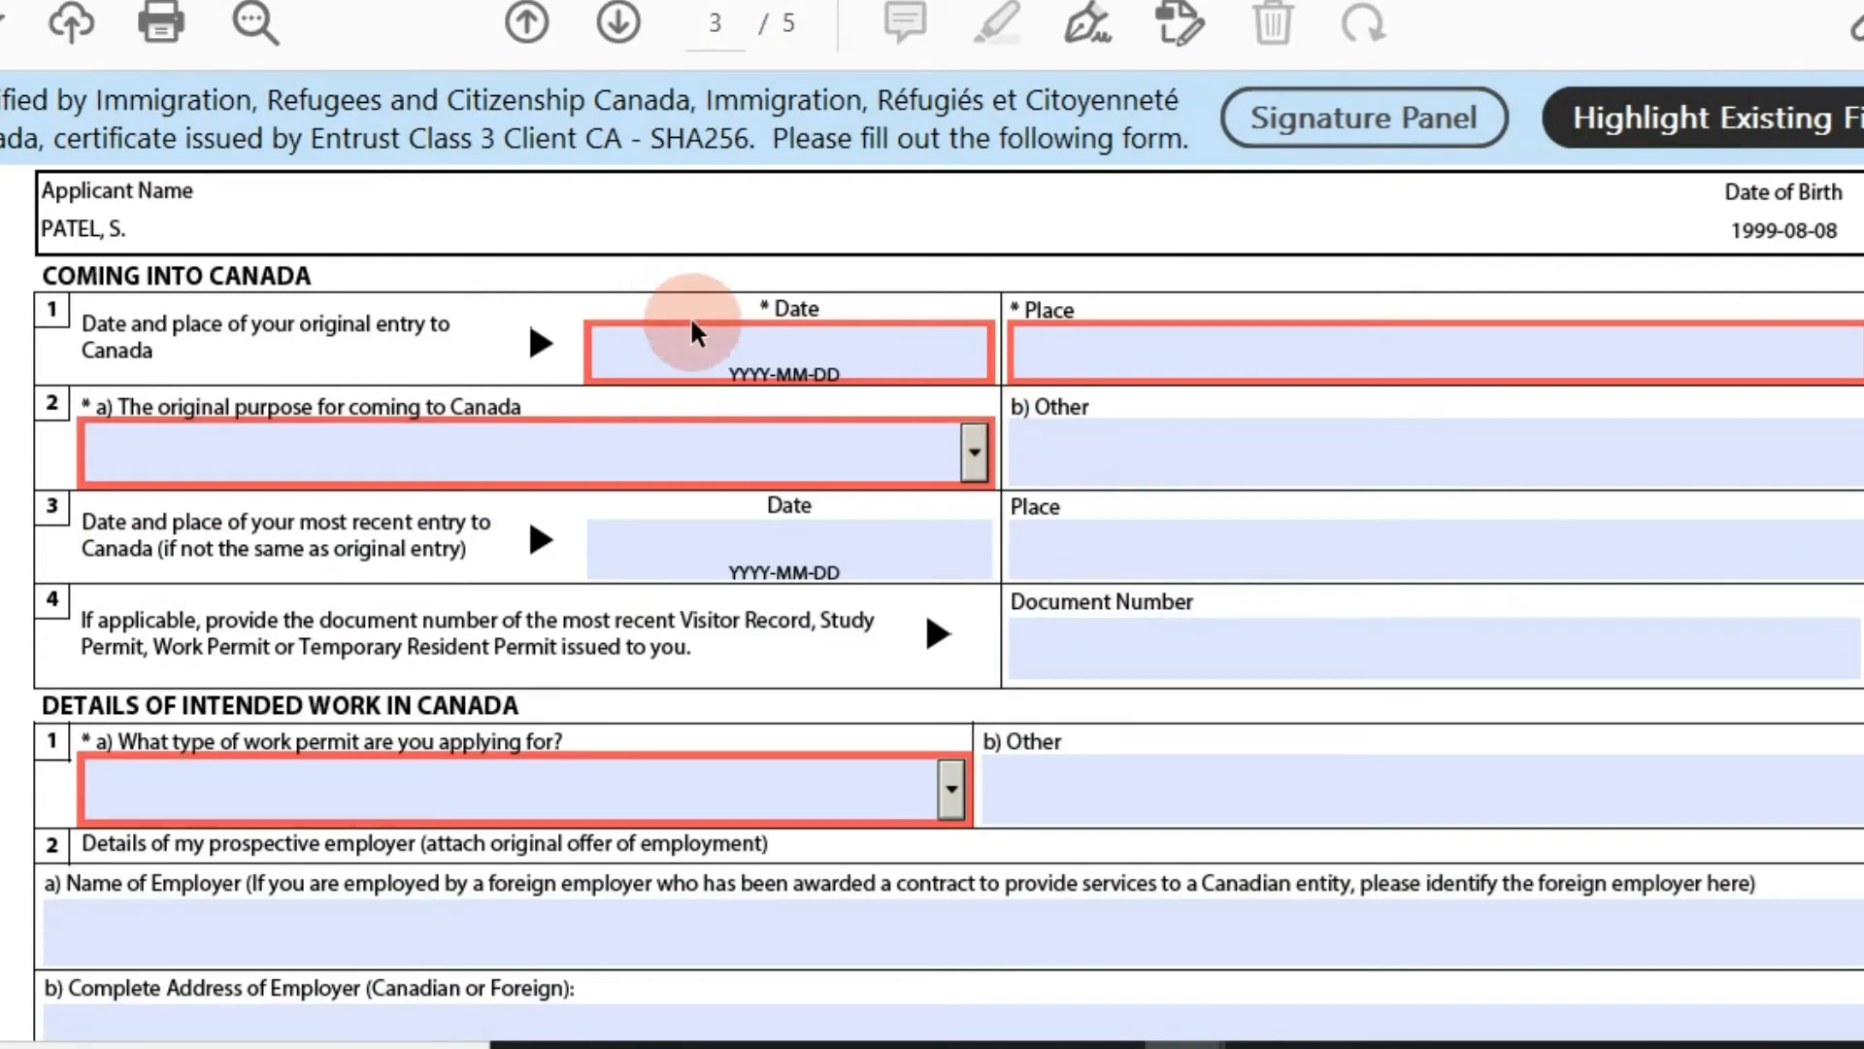
{"action": "left_click", "coordinate": [694, 330]}
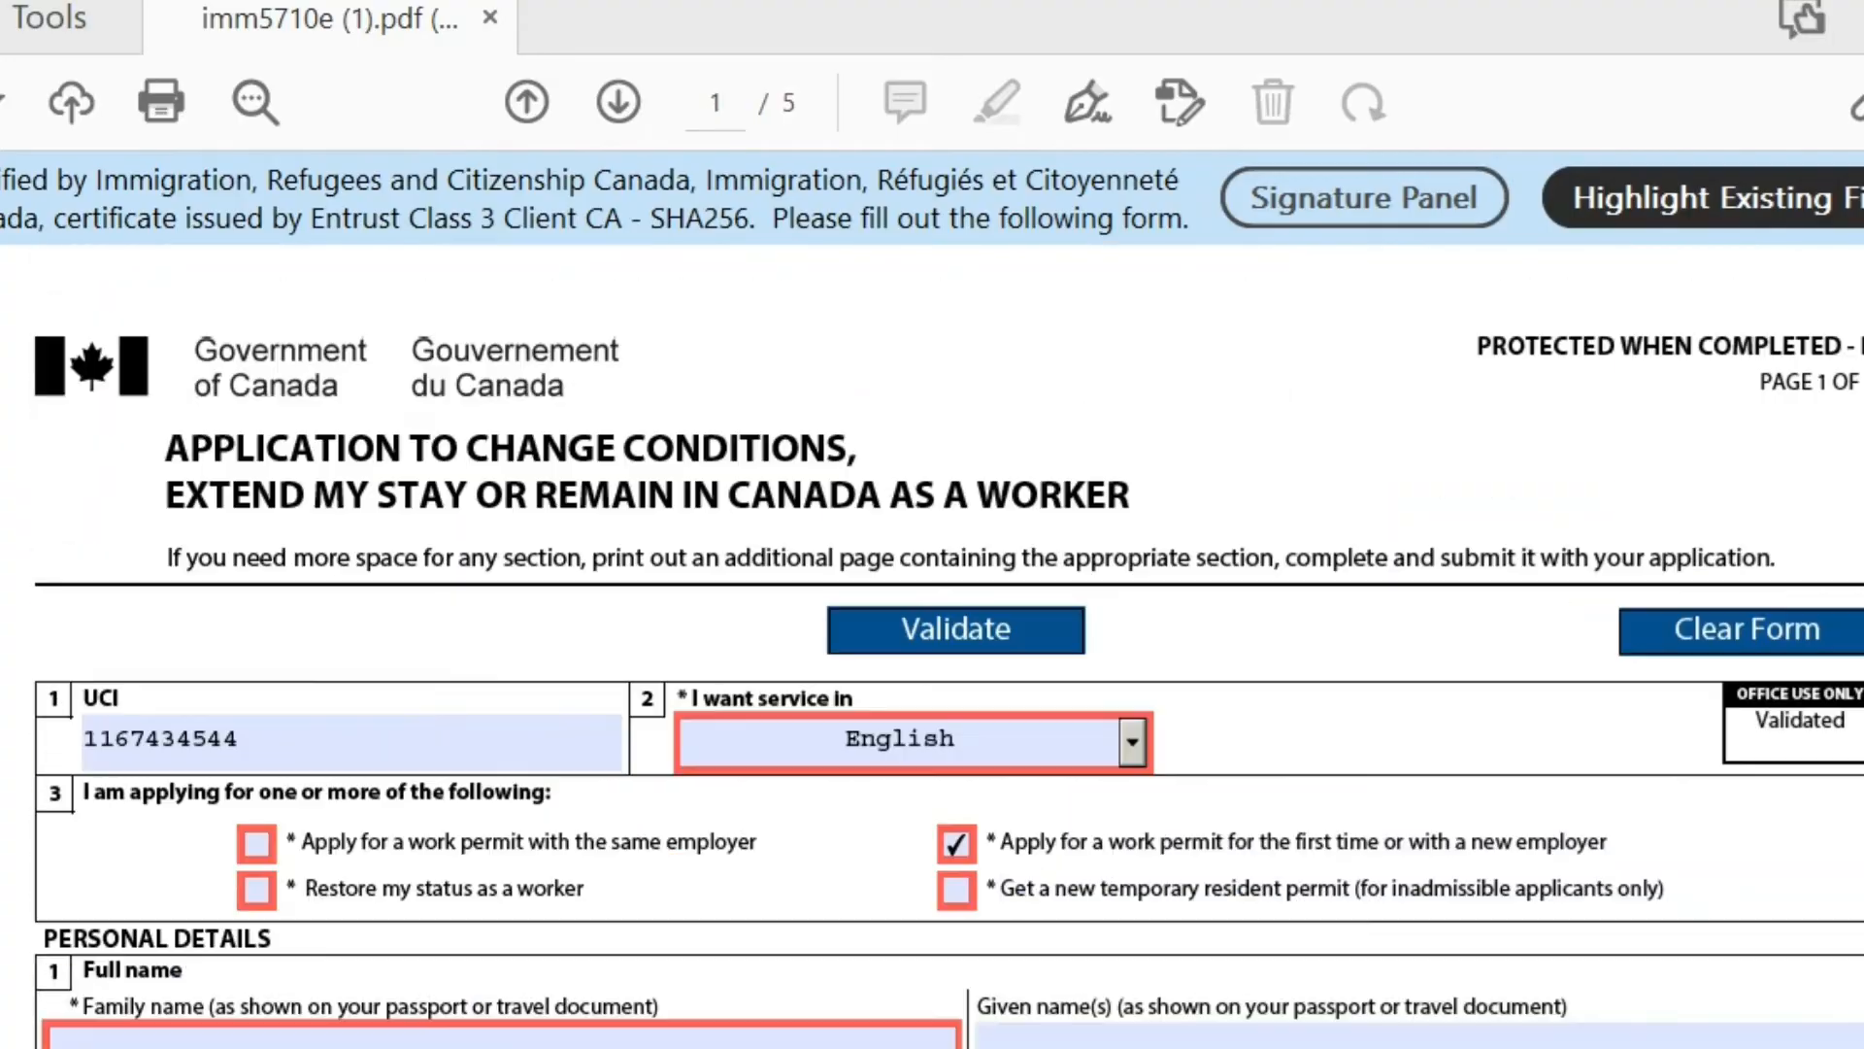
{"action": "scroll", "coordinate": [932, 582], "scroll_direction": "down", "scroll_amount": 8}
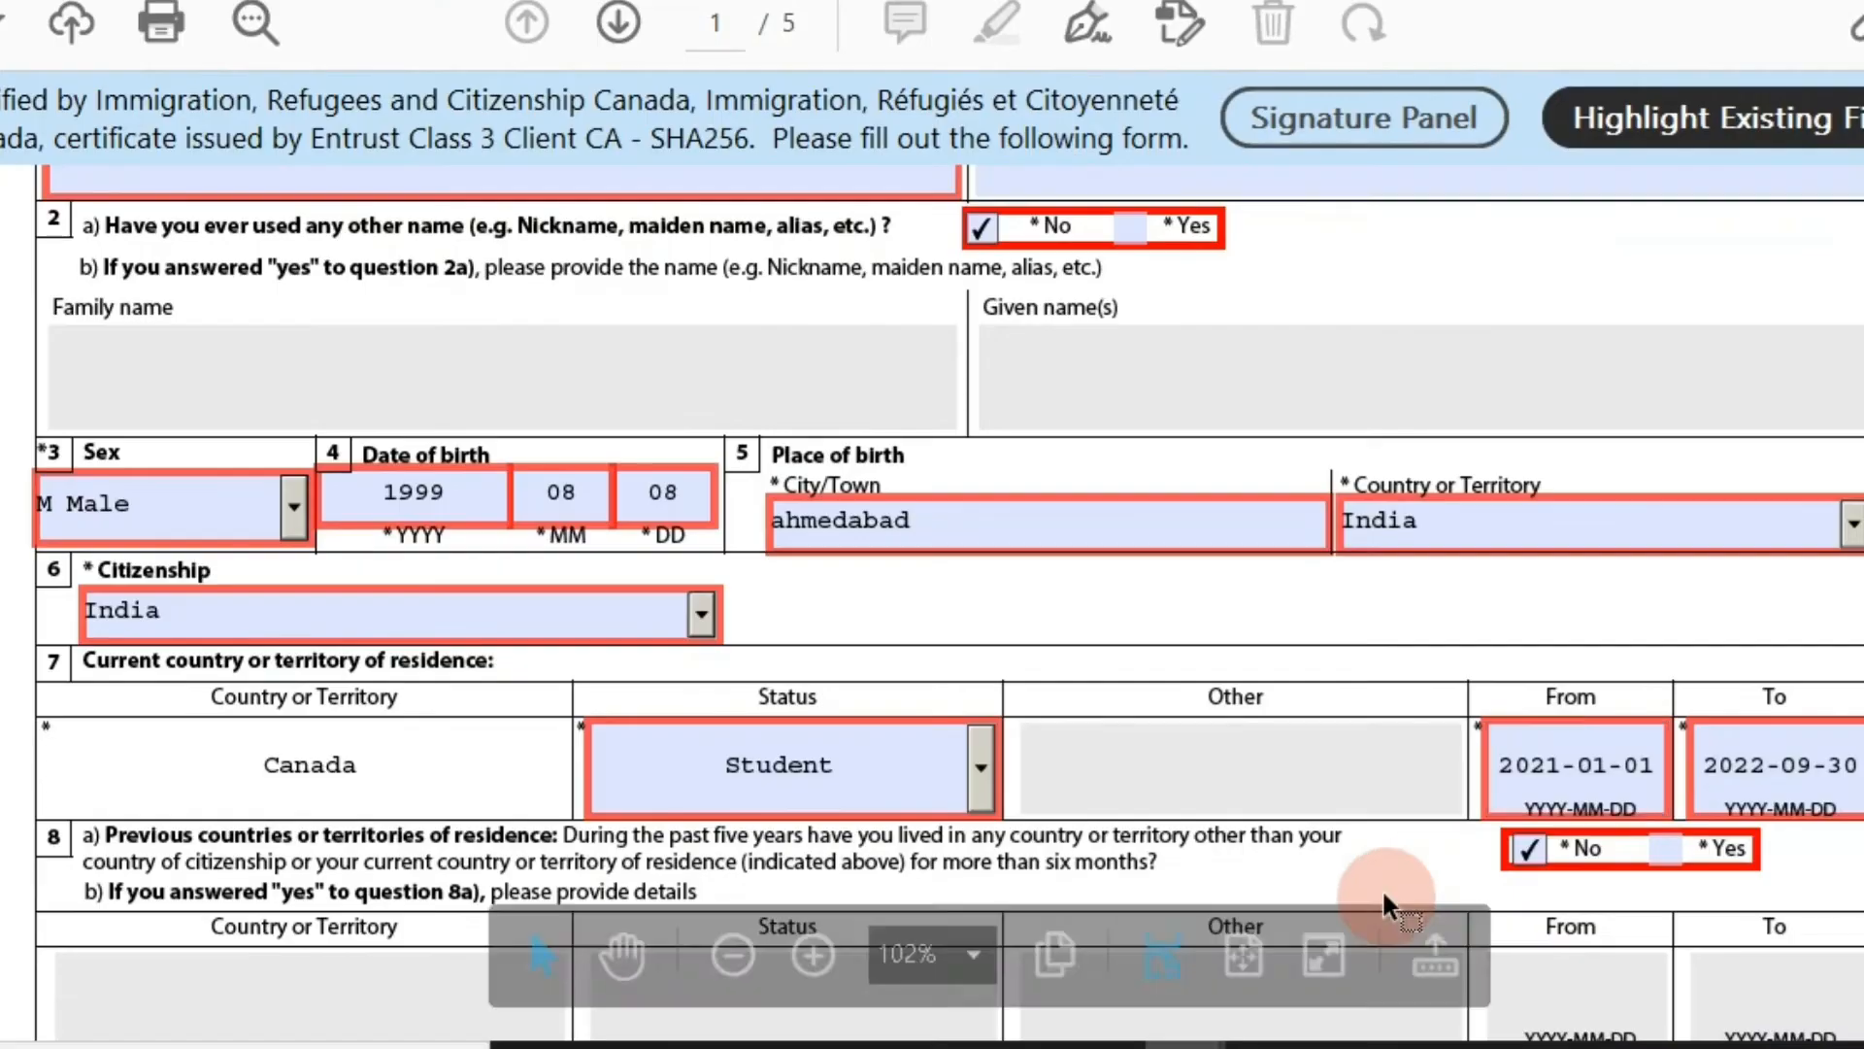
{"action": "left_click", "coordinate": [1506, 761]}
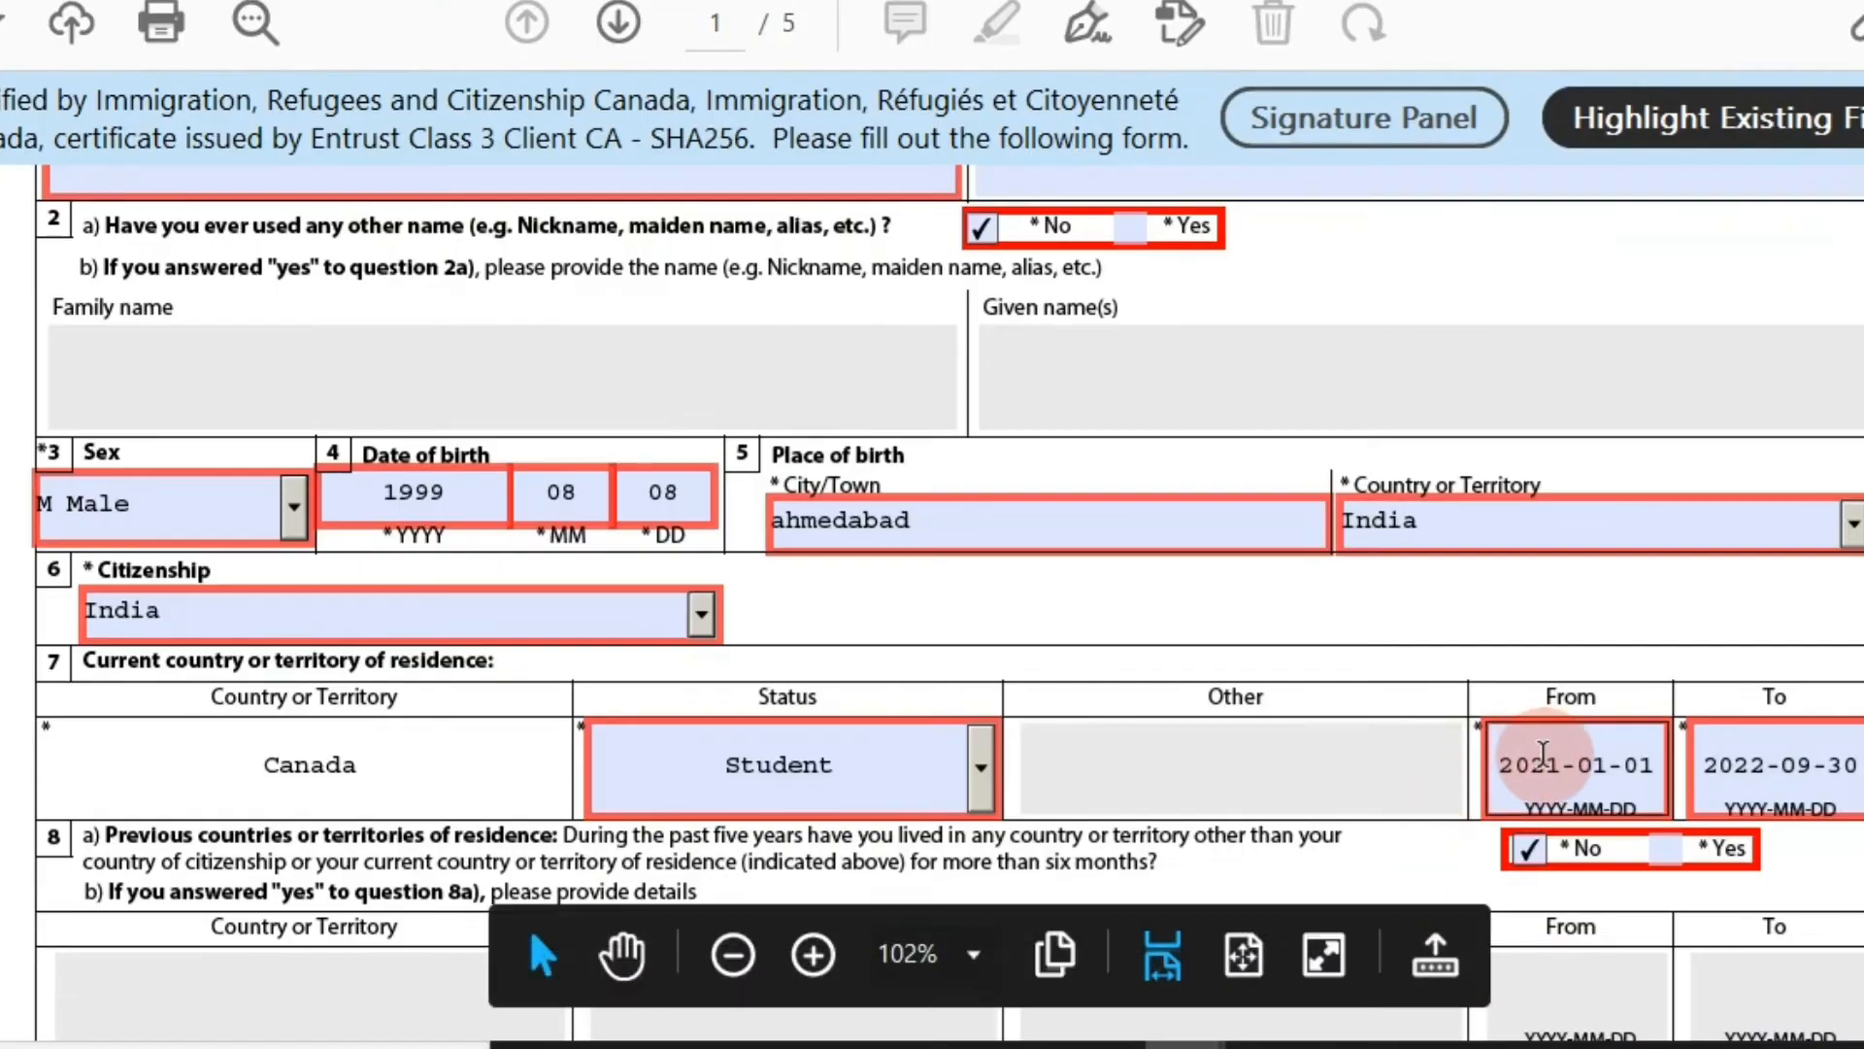
{"action": "left_click", "coordinate": [1661, 757]}
{"action": "double_click", "coordinate": [1544, 747]}
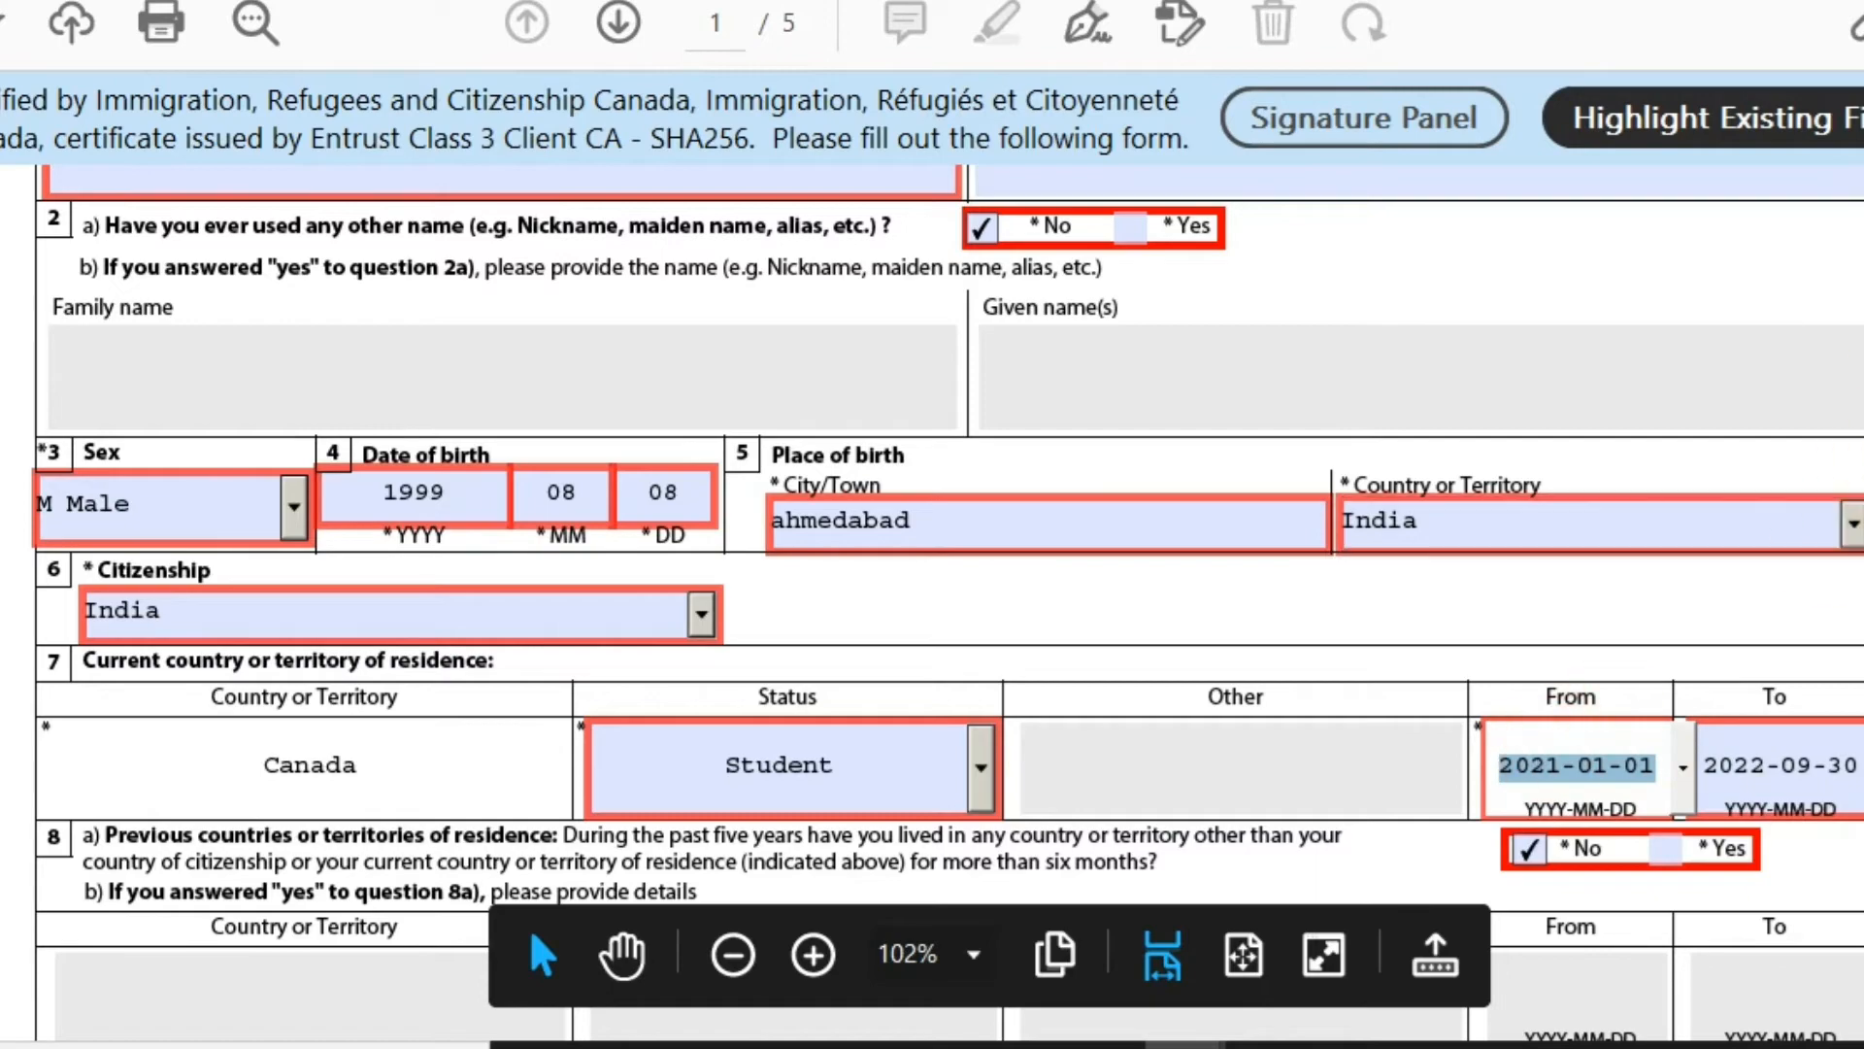
{"action": "scroll", "coordinate": [932, 602], "scroll_direction": "down", "scroll_amount": 15}
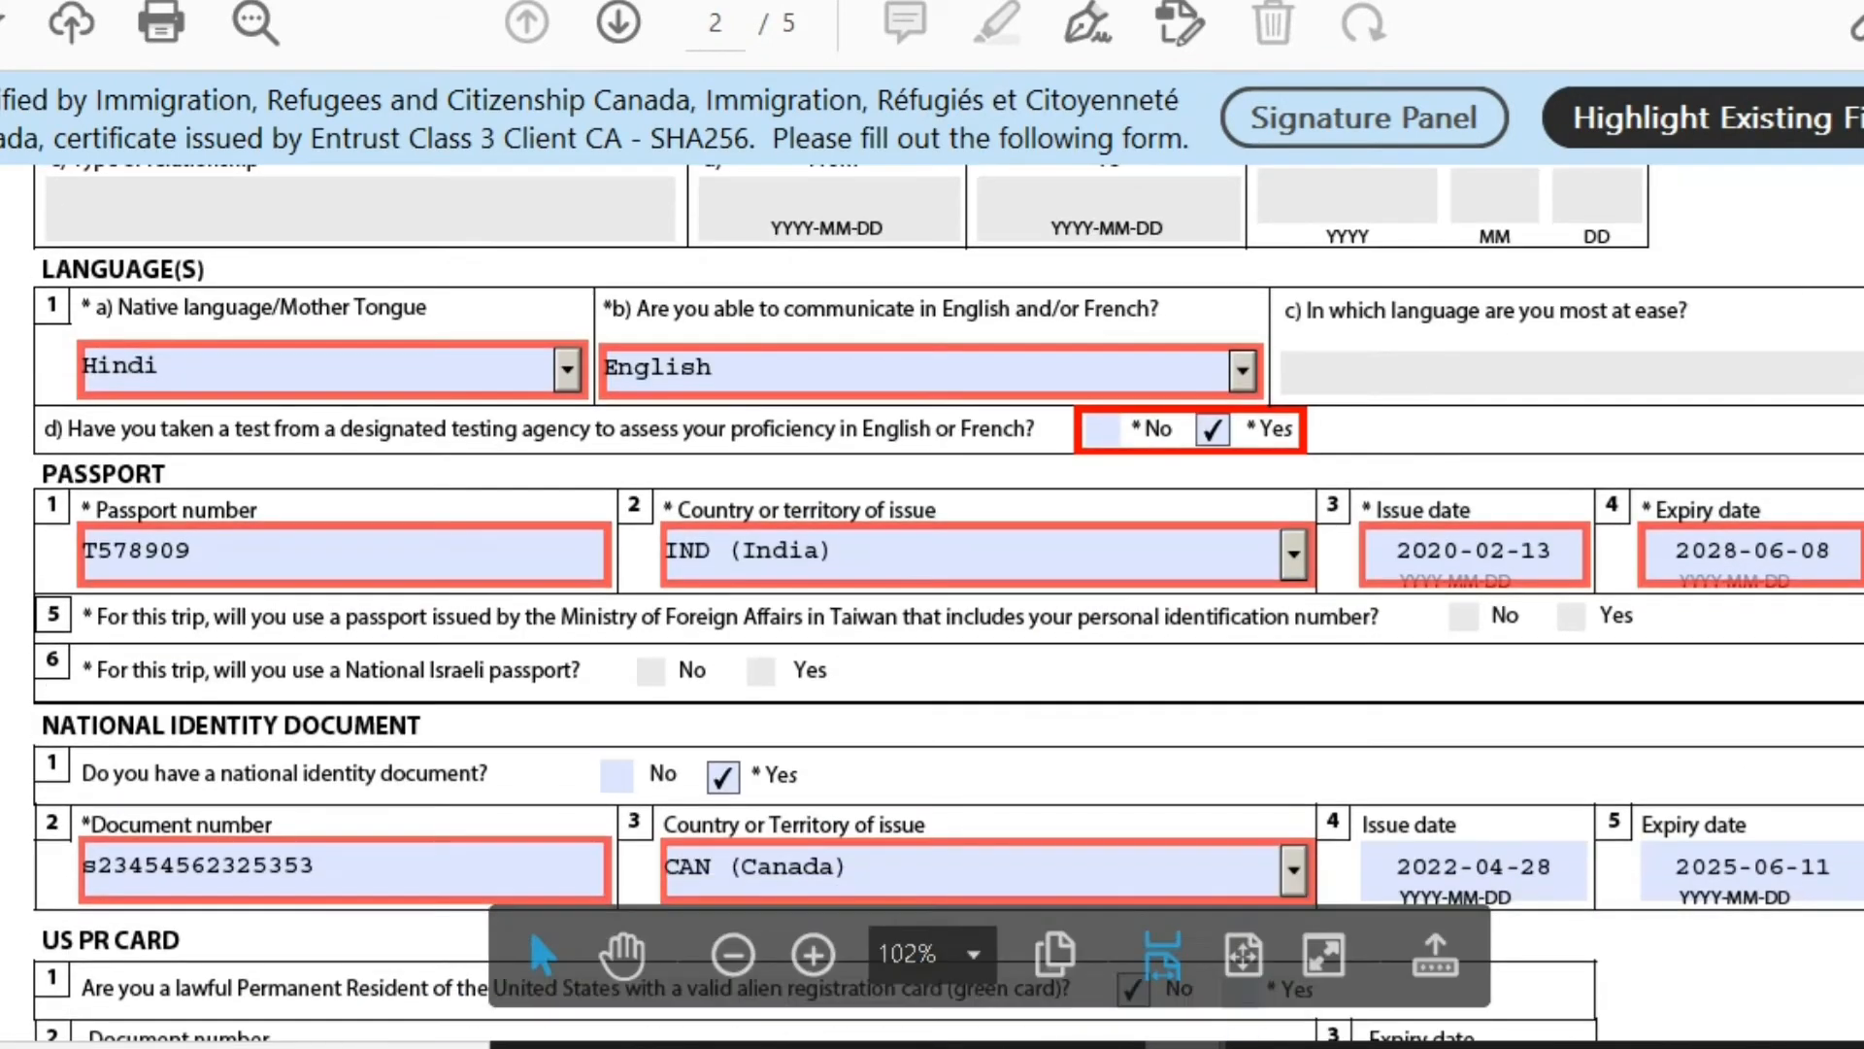
{"action": "scroll", "coordinate": [932, 602], "scroll_direction": "down", "scroll_amount": 15}
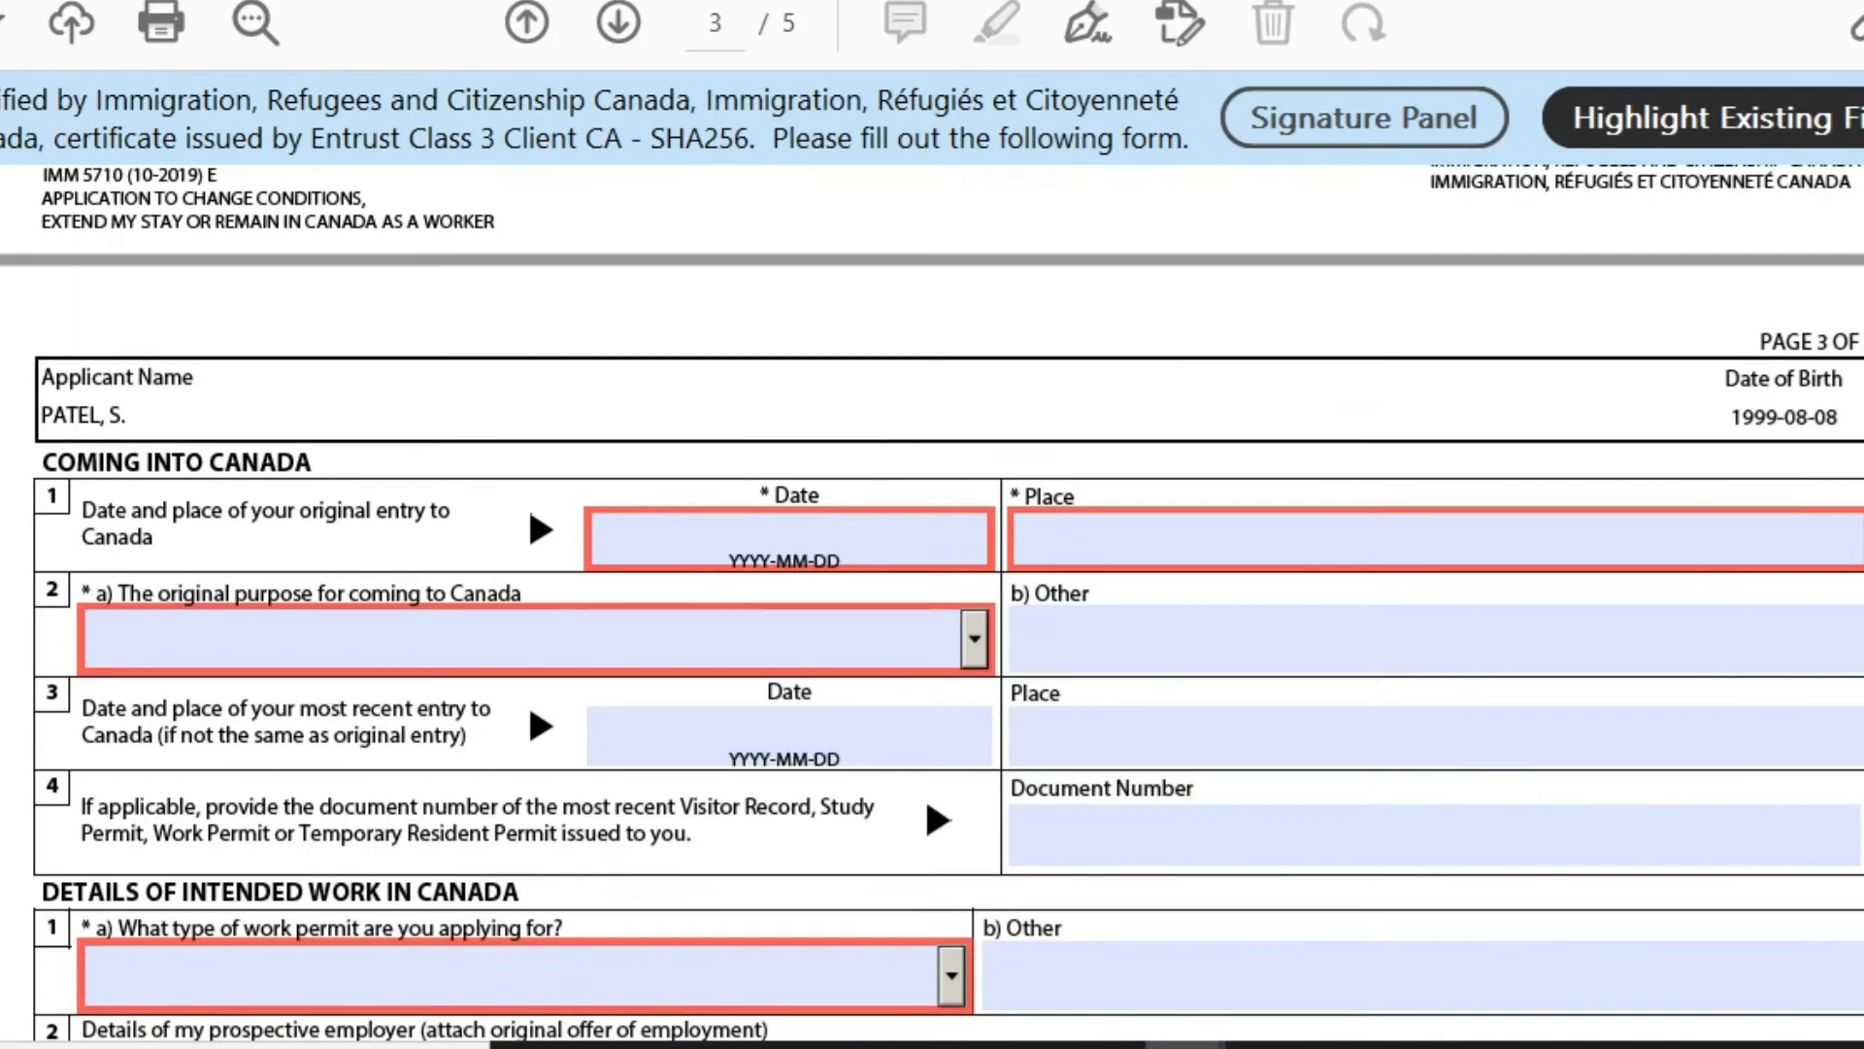
Enter original entry date 2021-01-01 and choose Study as the original purpose.
{"action": "left_click", "coordinate": [871, 526]}
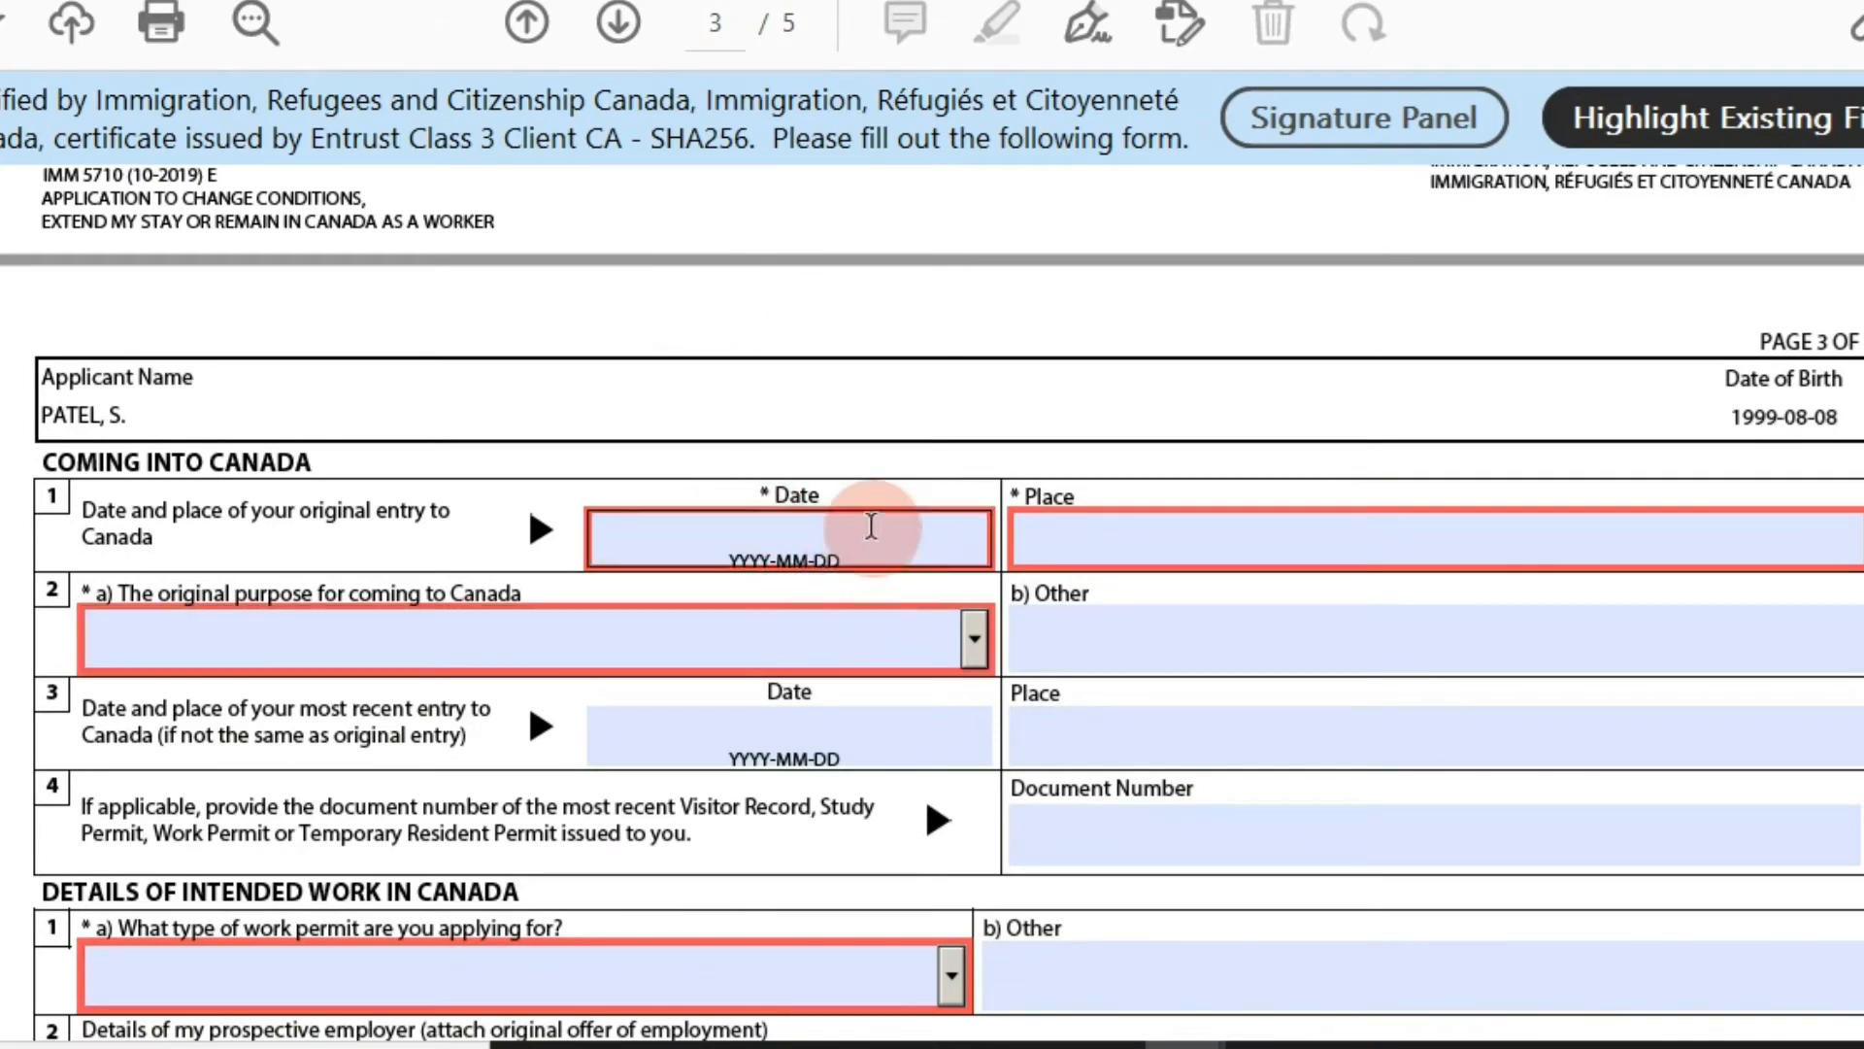
{"action": "type", "text": "2021-01-01"}
{"action": "left_click", "coordinate": [1196, 539]}
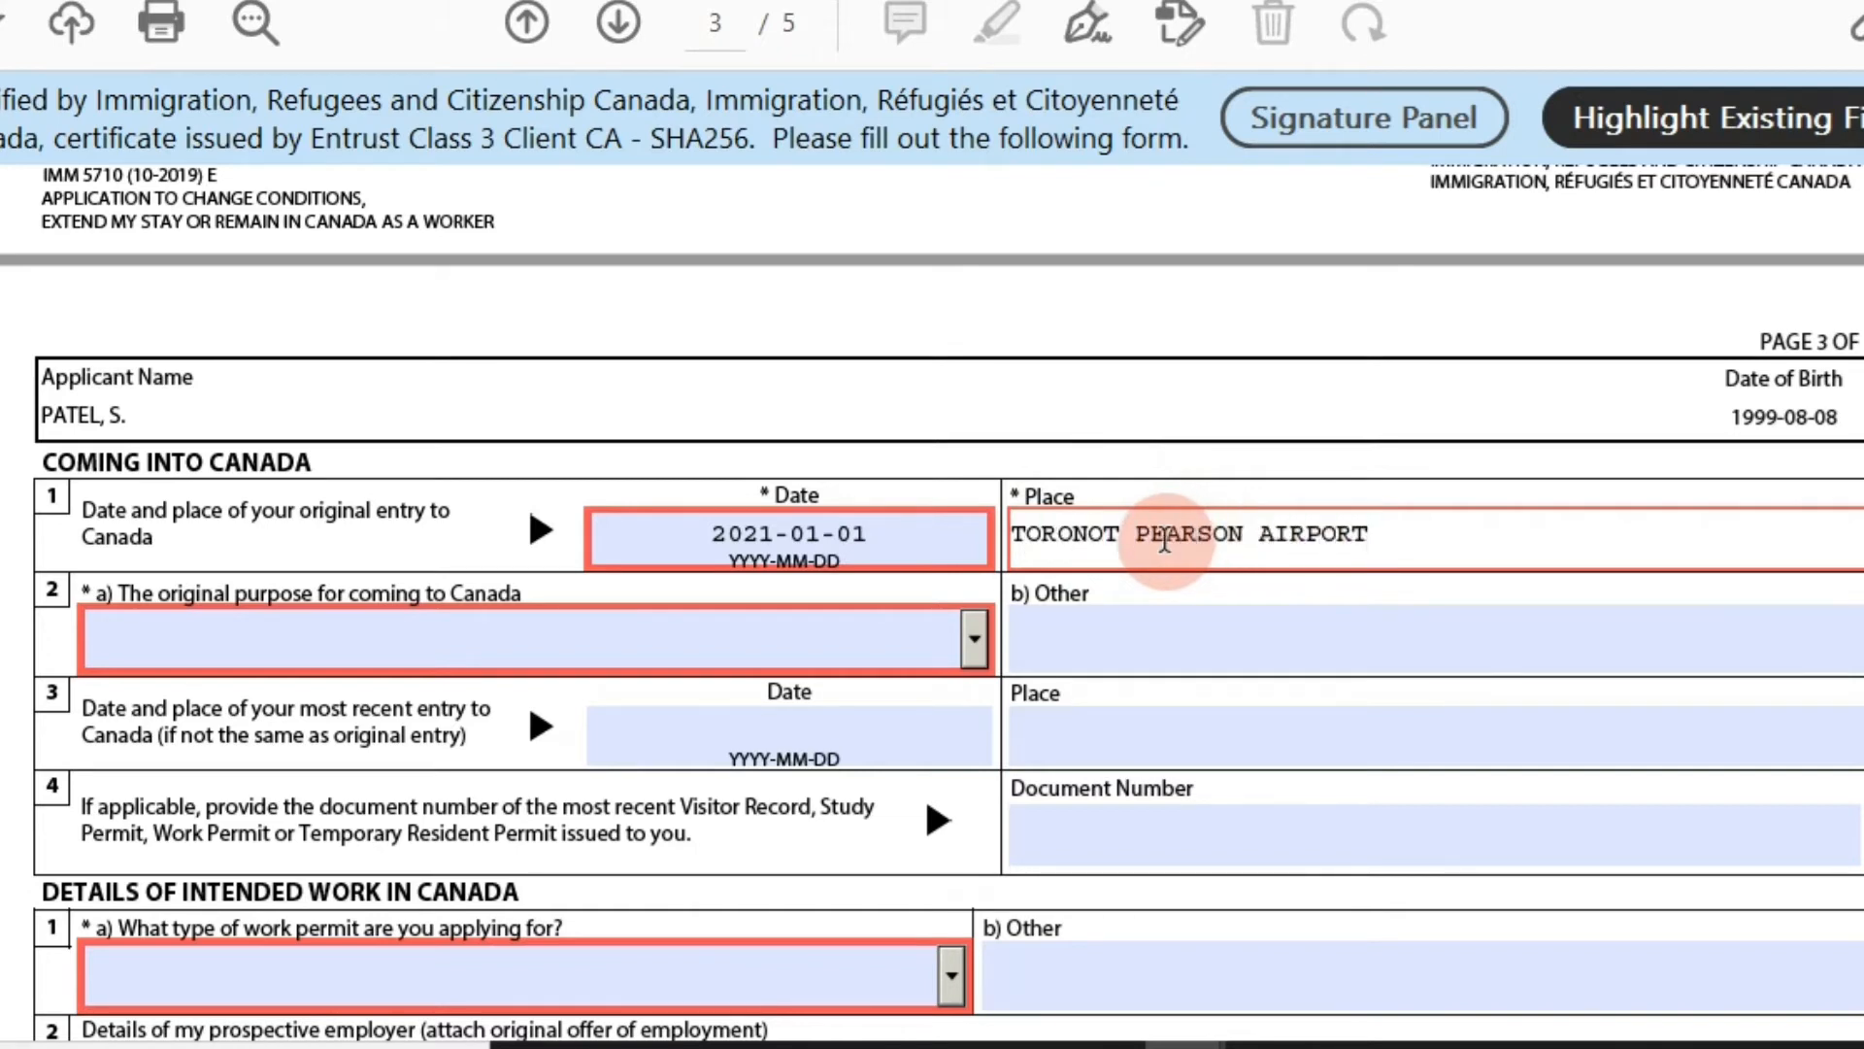
{"action": "left_click", "coordinate": [753, 636]}
{"action": "left_click", "coordinate": [961, 637]}
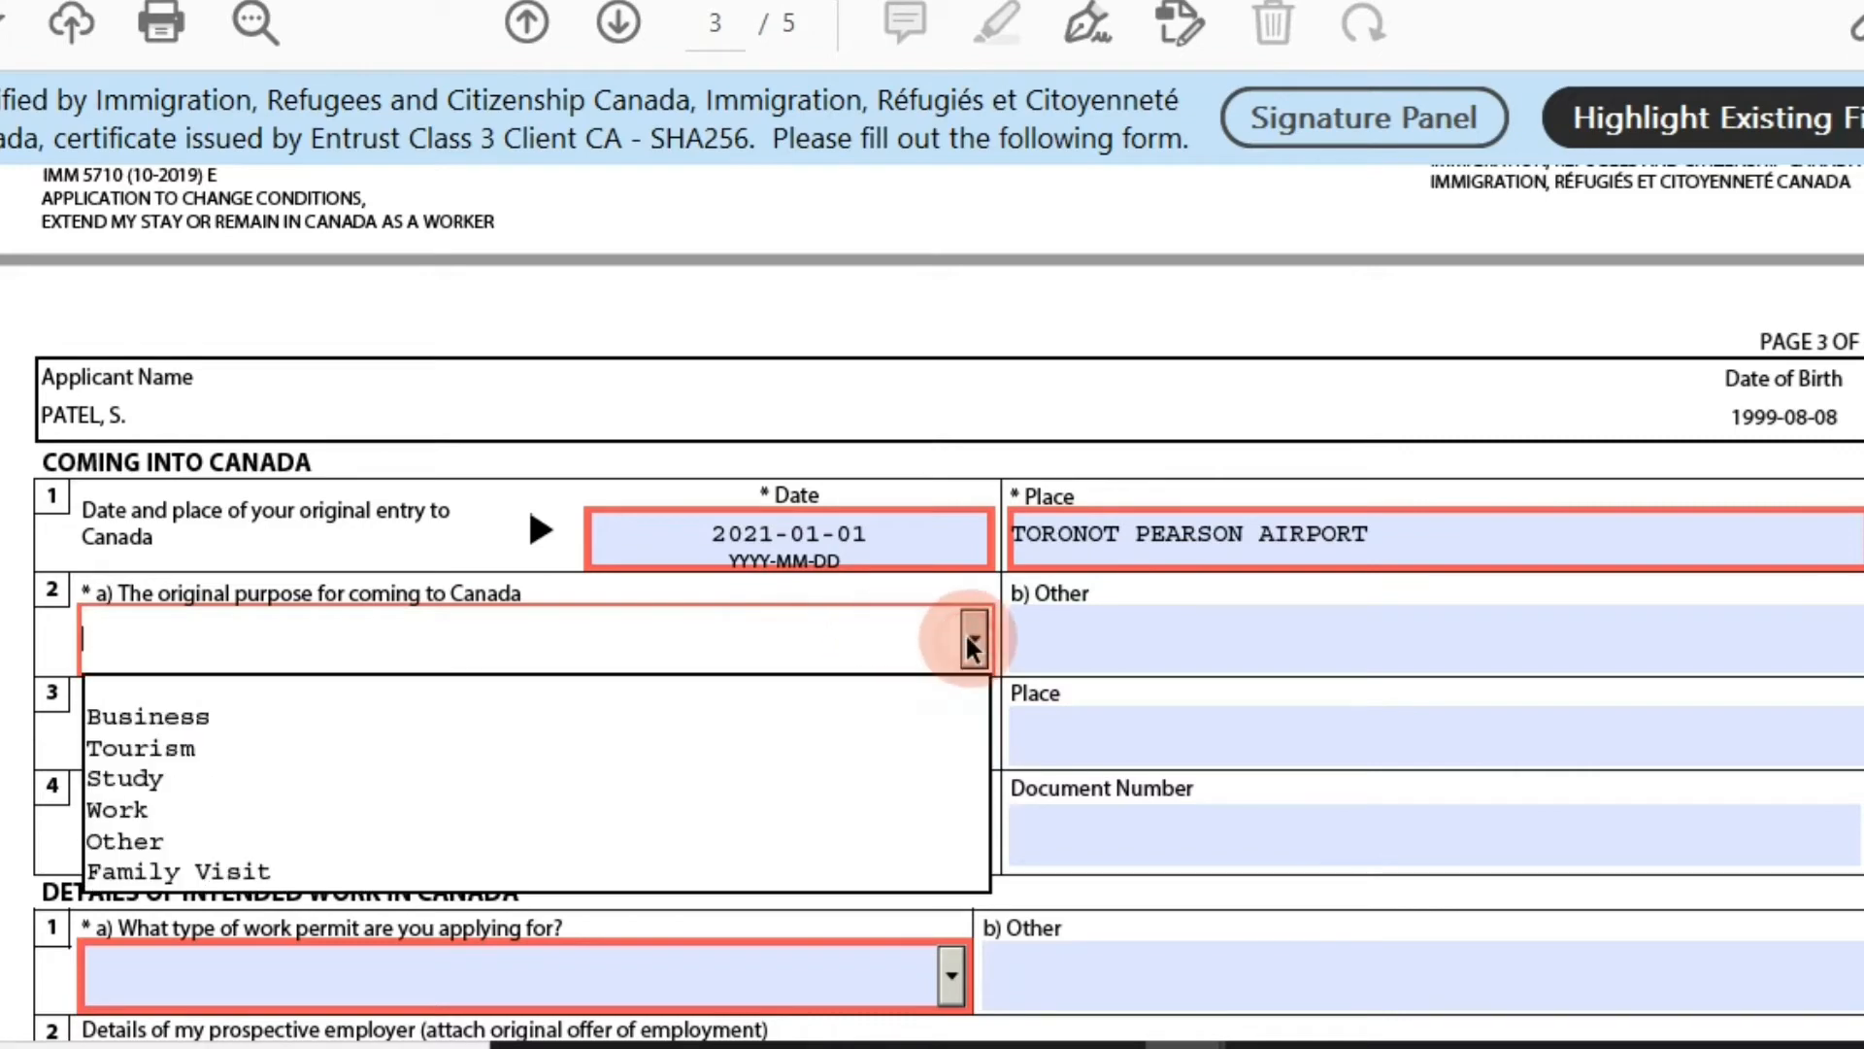
{"action": "left_click", "coordinate": [857, 770]}
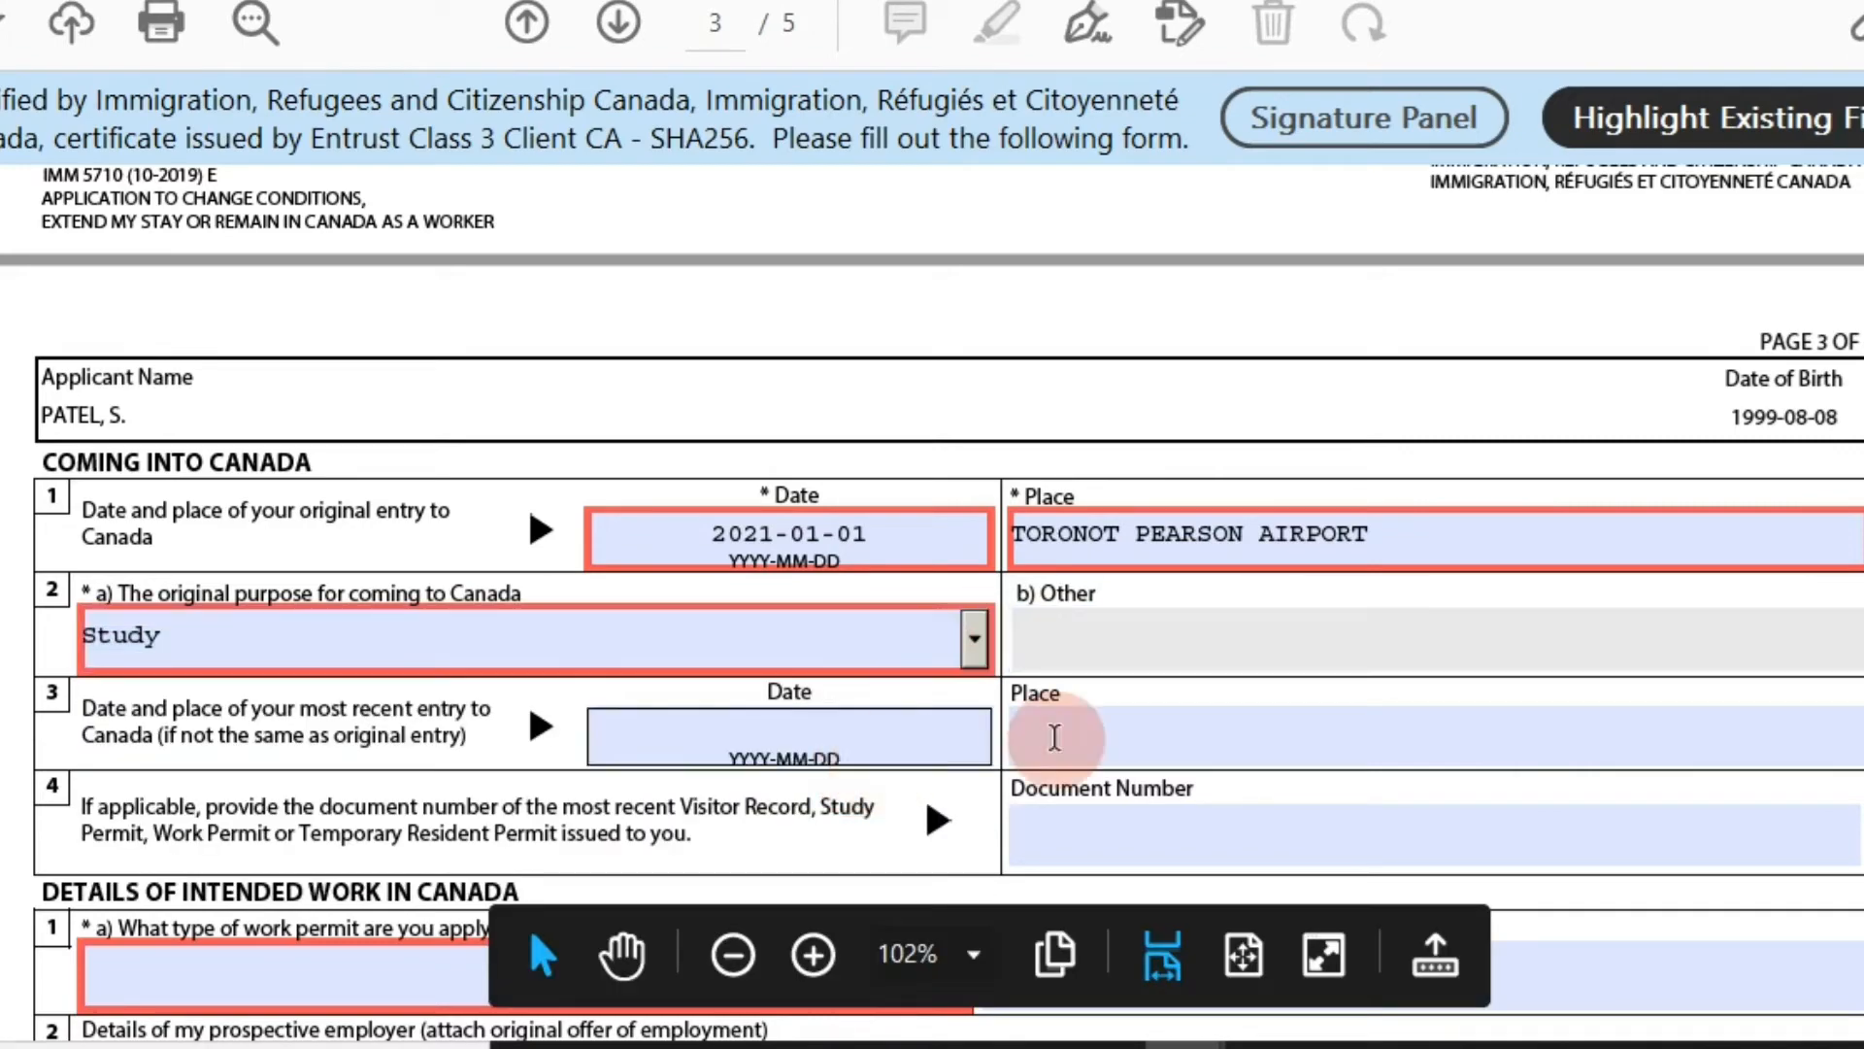
Choose Post Graduation Work Permit as the work permit type.
{"action": "scroll", "coordinate": [1845, 485], "scroll_direction": "down", "scroll_amount": 1}
{"action": "scroll", "coordinate": [932, 602], "scroll_direction": "down", "scroll_amount": 5}
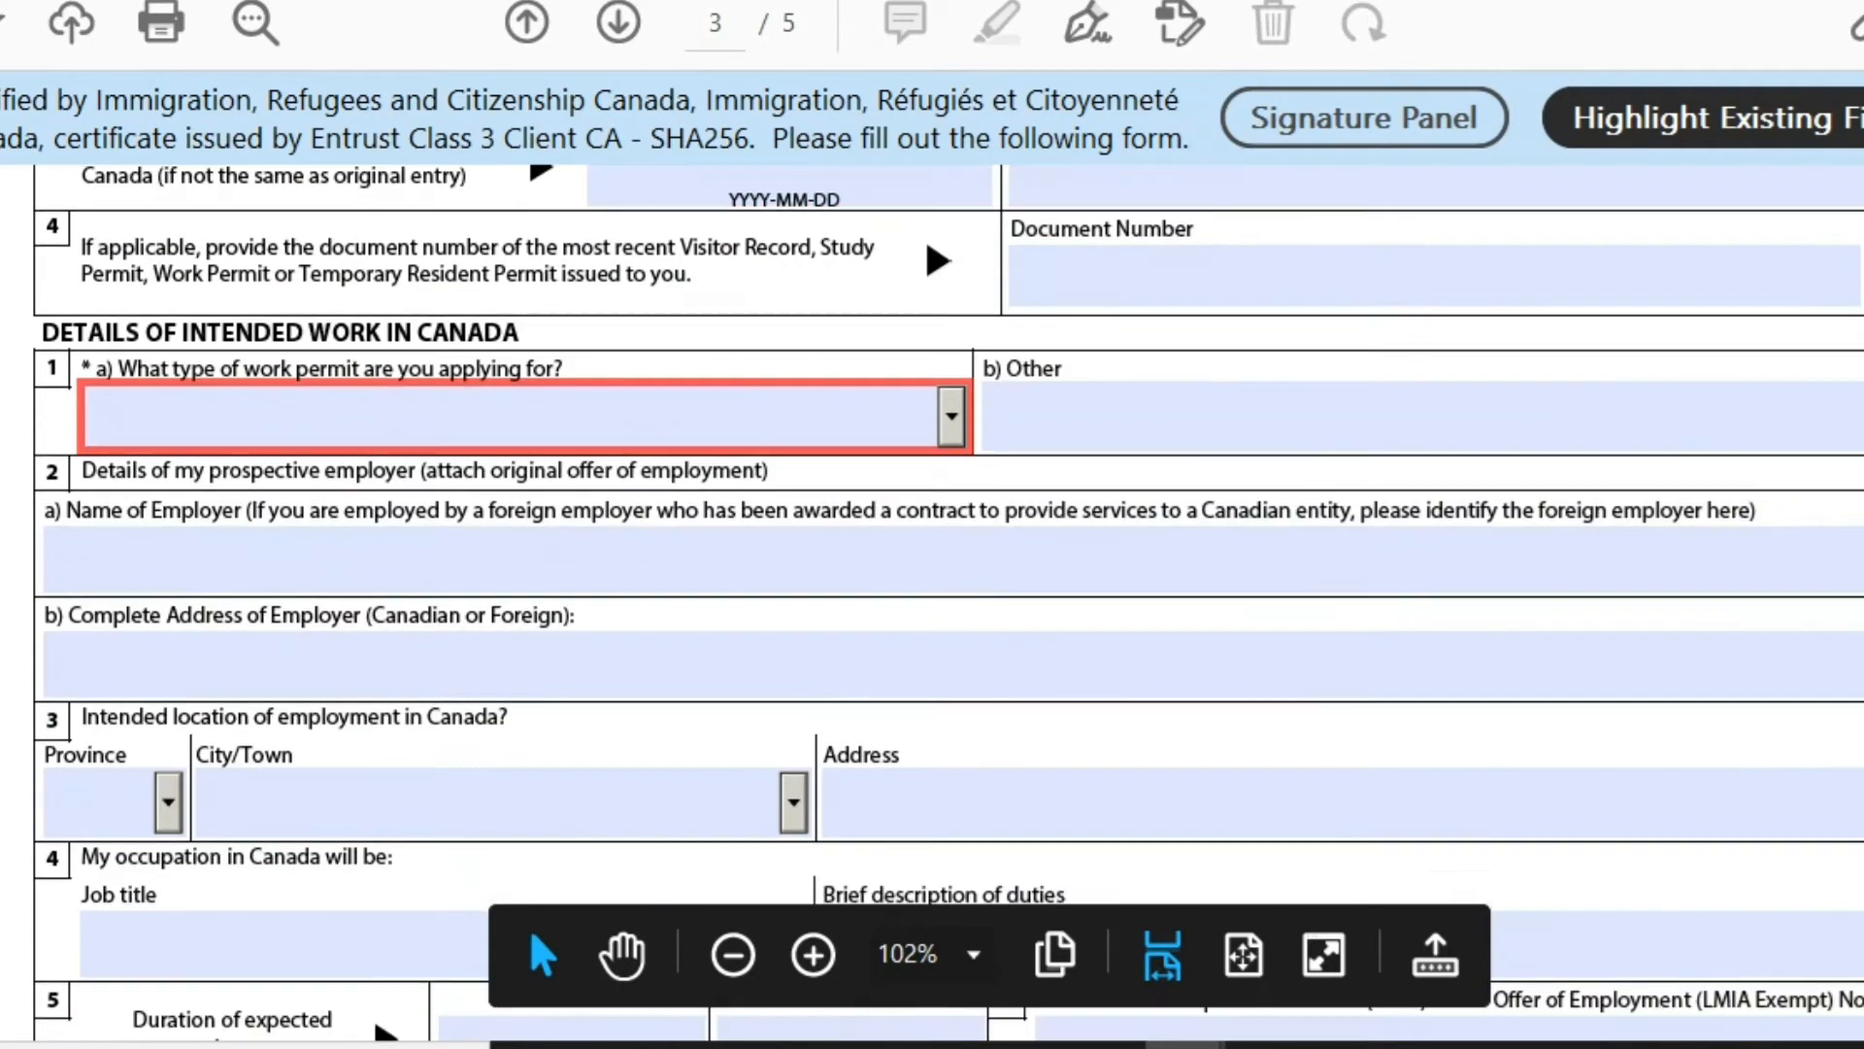
{"action": "left_click", "coordinate": [954, 427]}
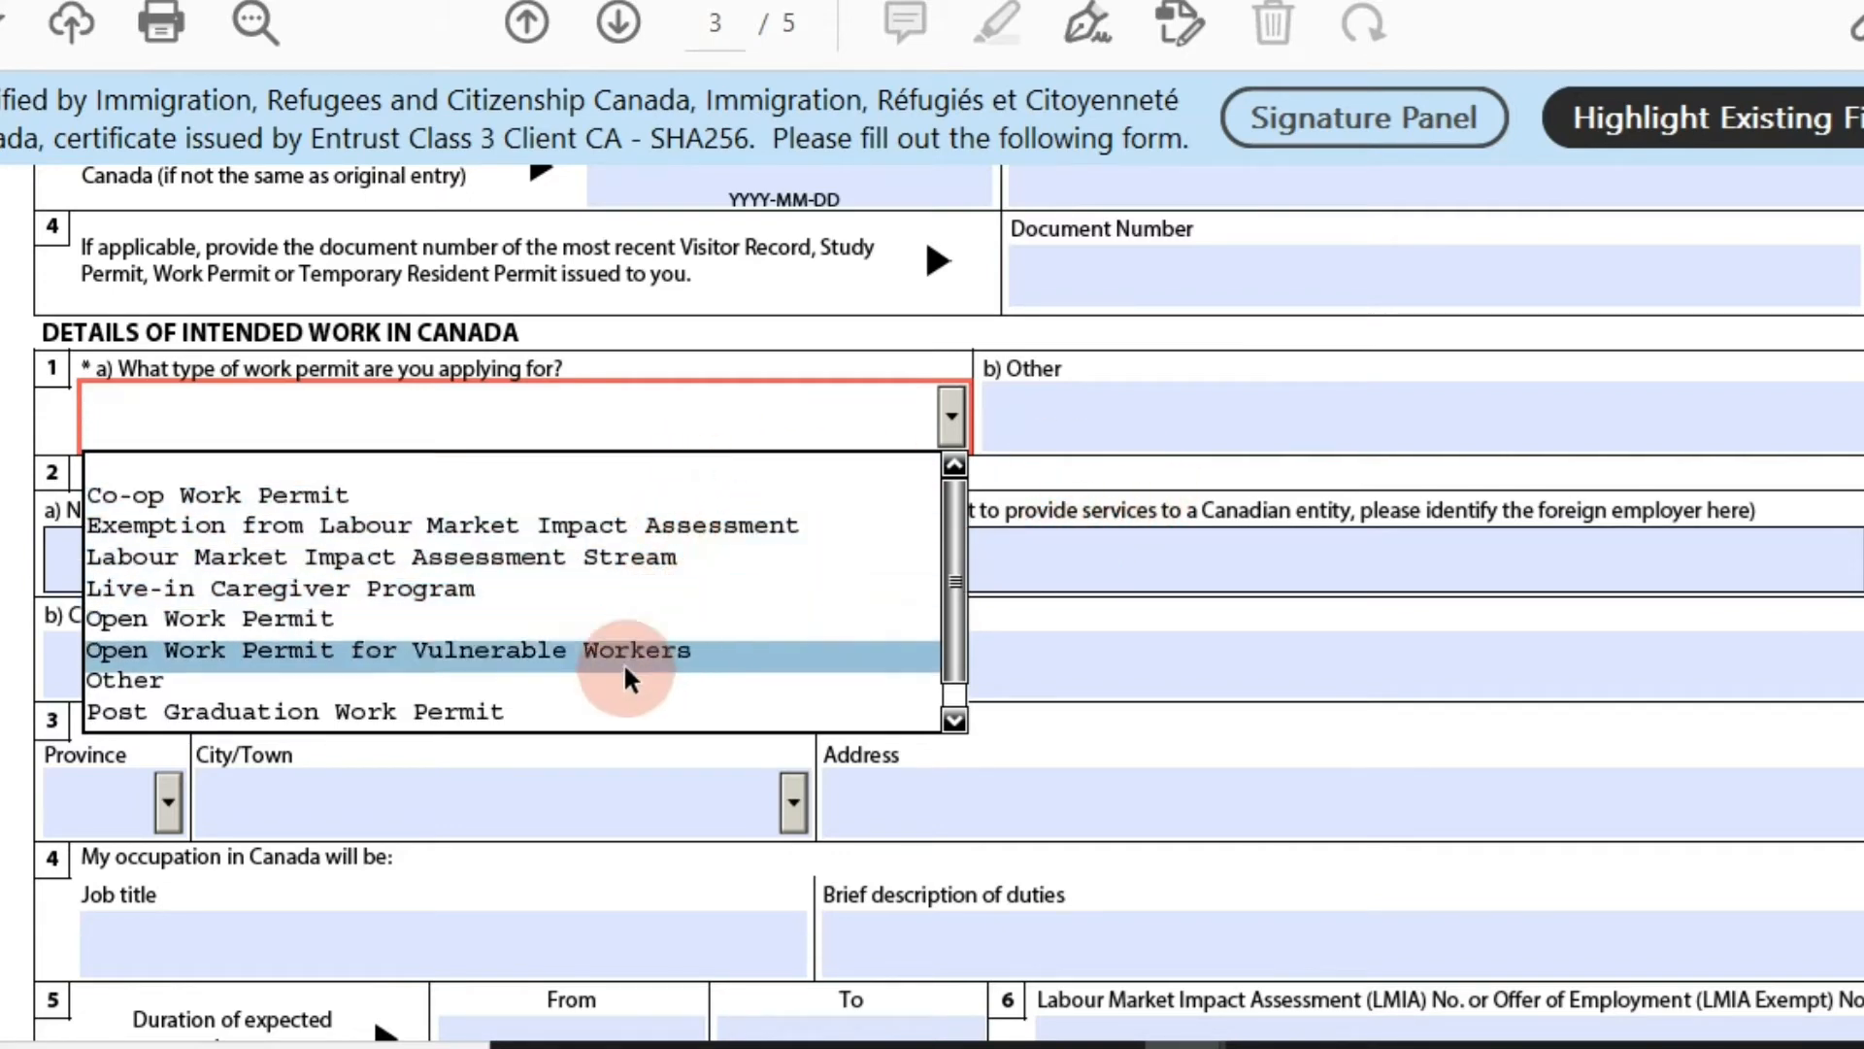
{"action": "left_click", "coordinate": [590, 714]}
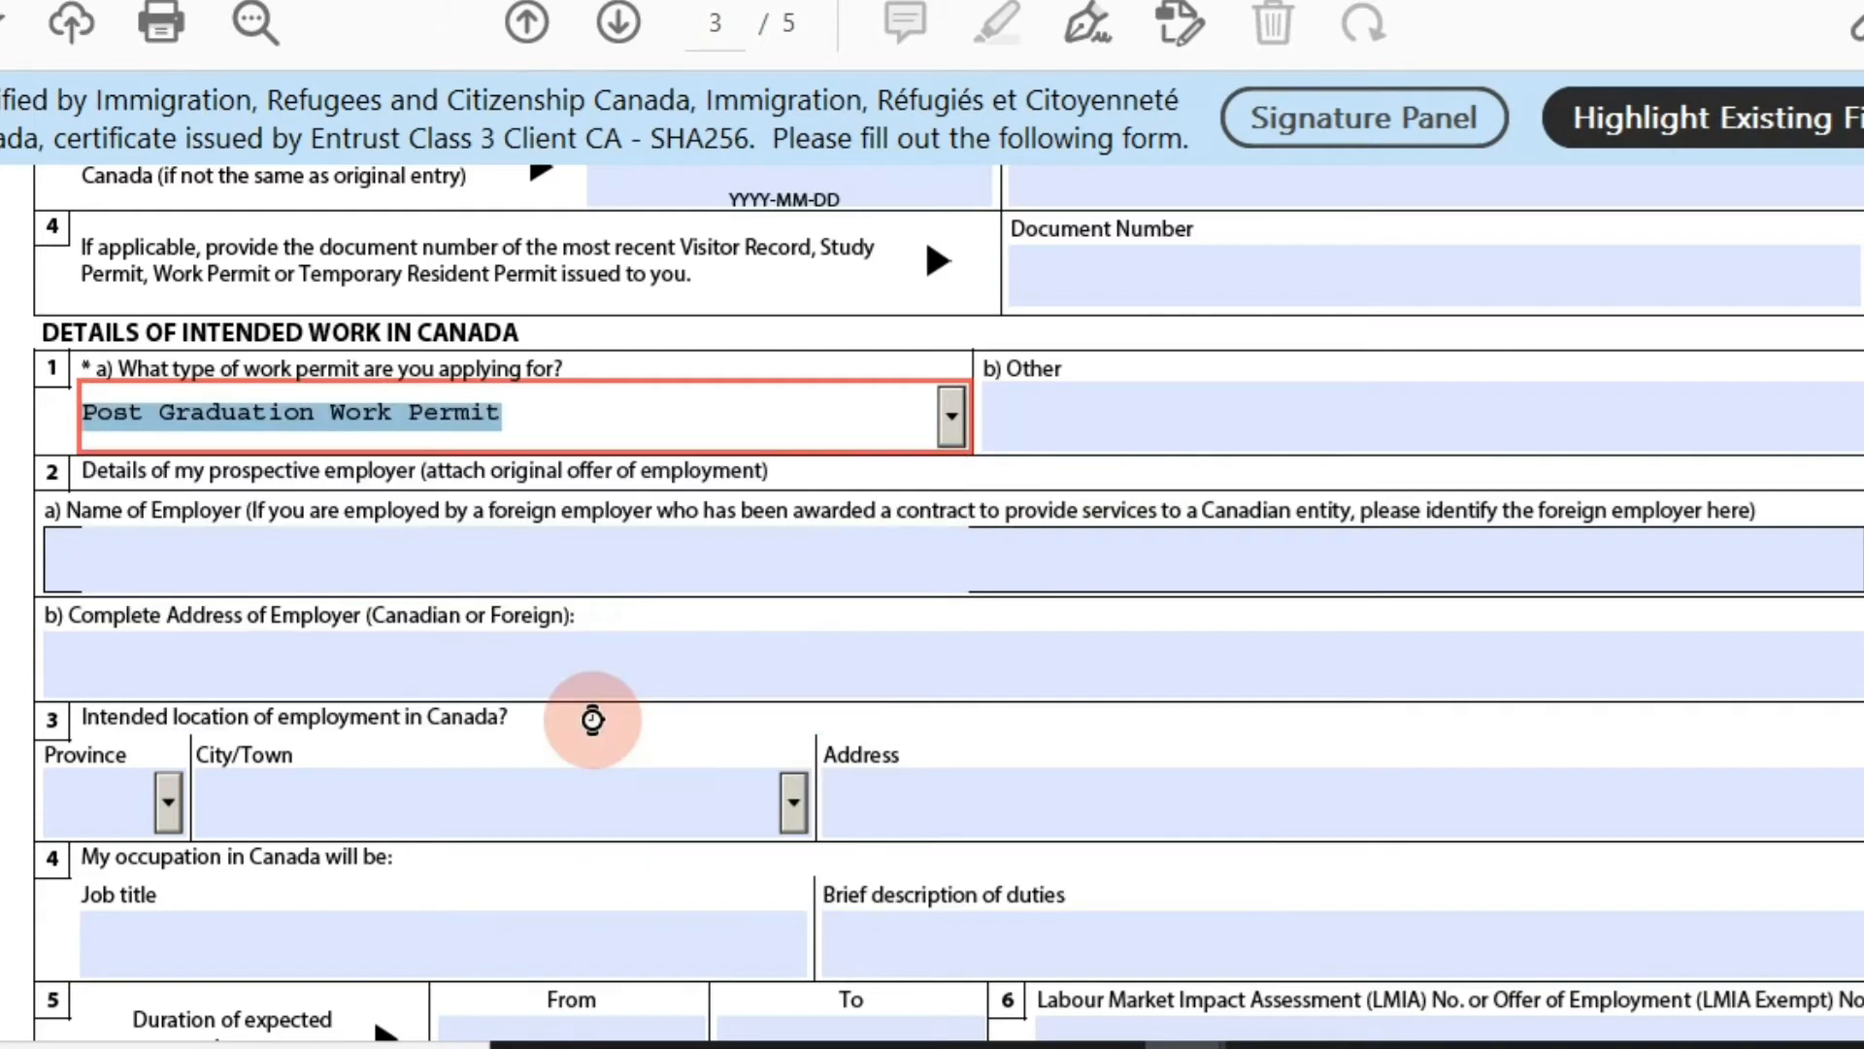
{"action": "left_click", "coordinate": [952, 418]}
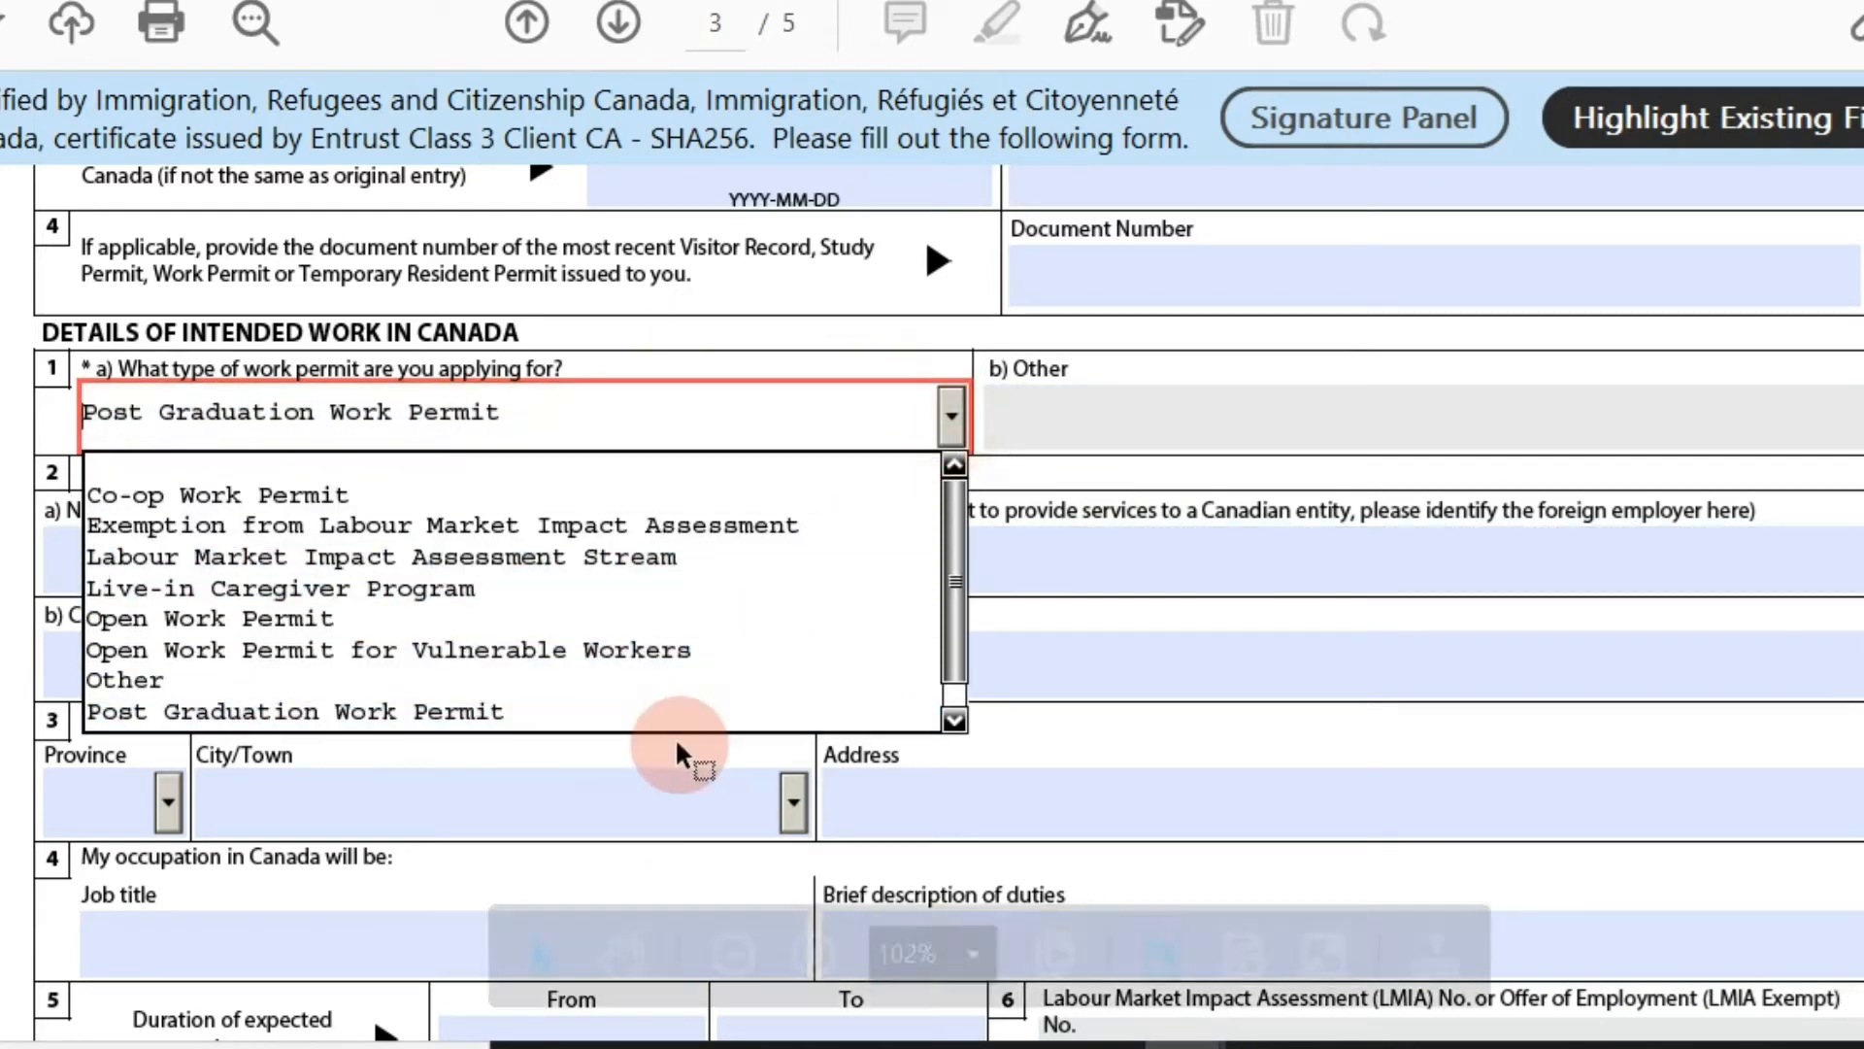
{"action": "left_click_drag", "start_coordinate": [949, 622], "coordinate": [962, 704]}
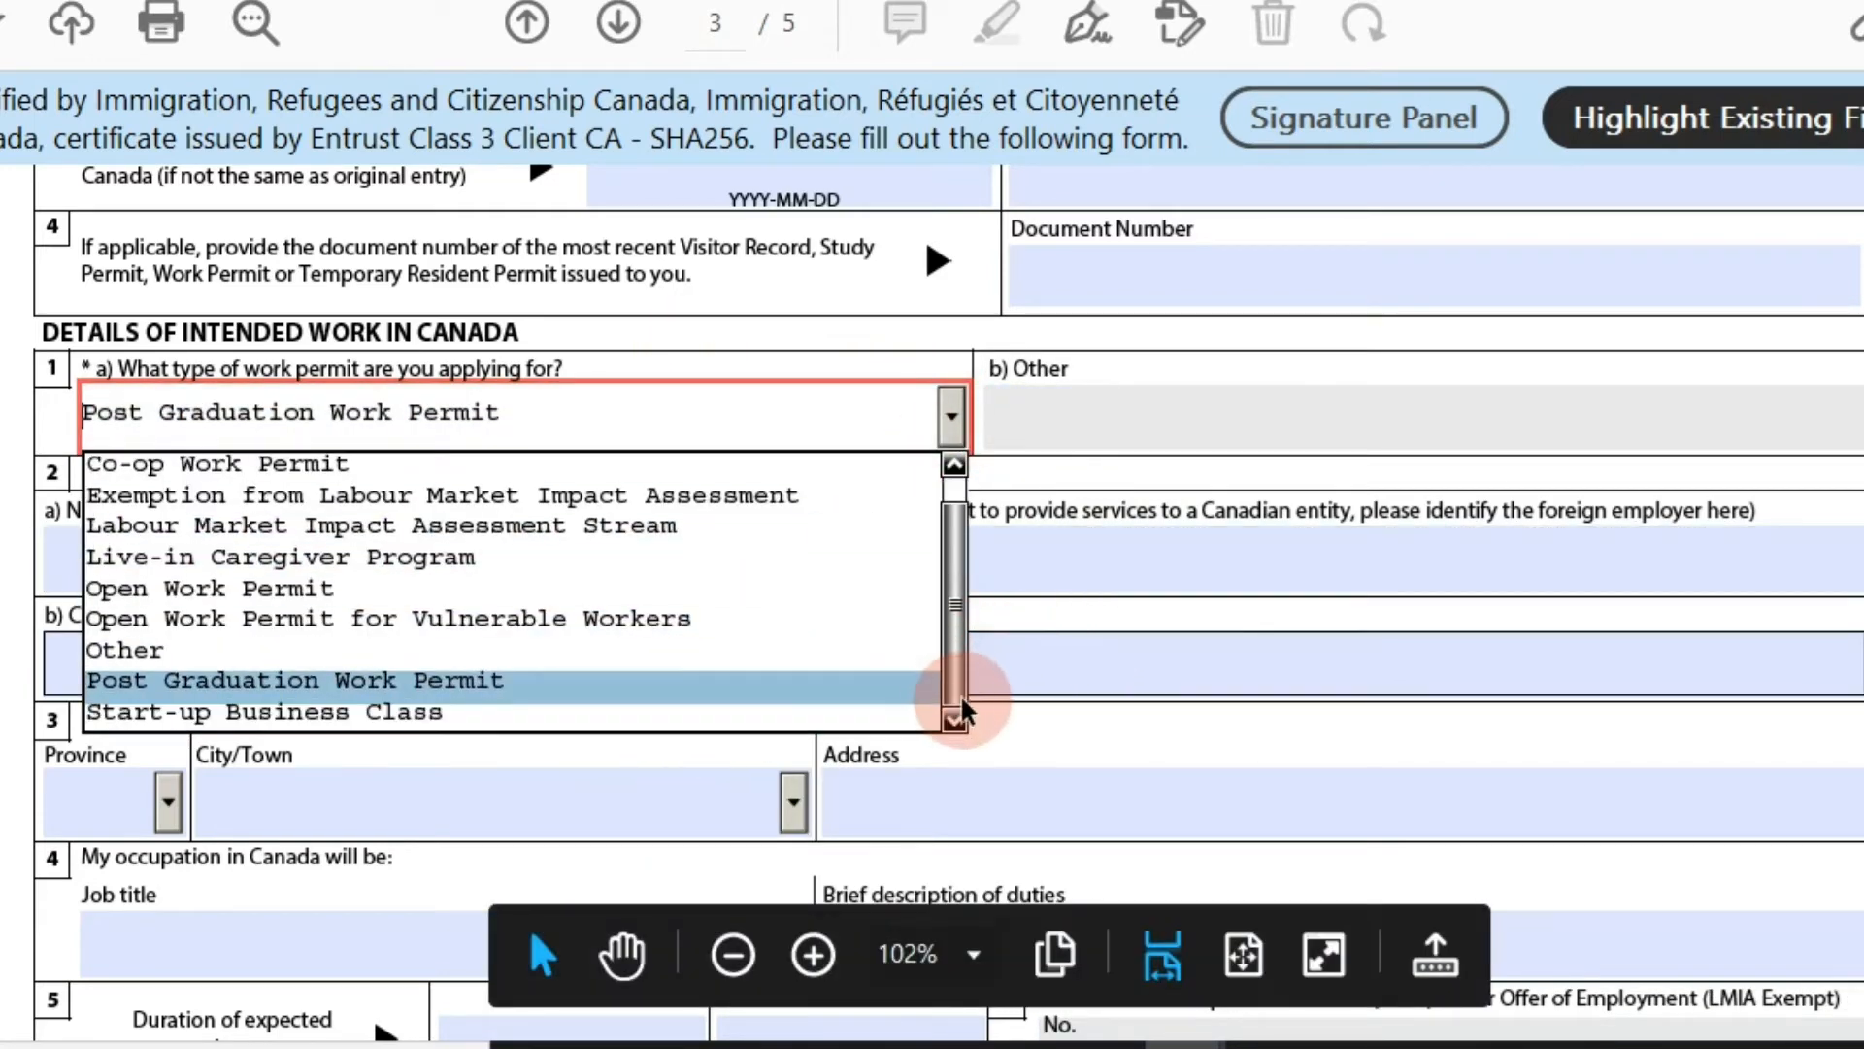
{"action": "left_click", "coordinate": [457, 676]}
{"action": "left_click", "coordinate": [515, 685]}
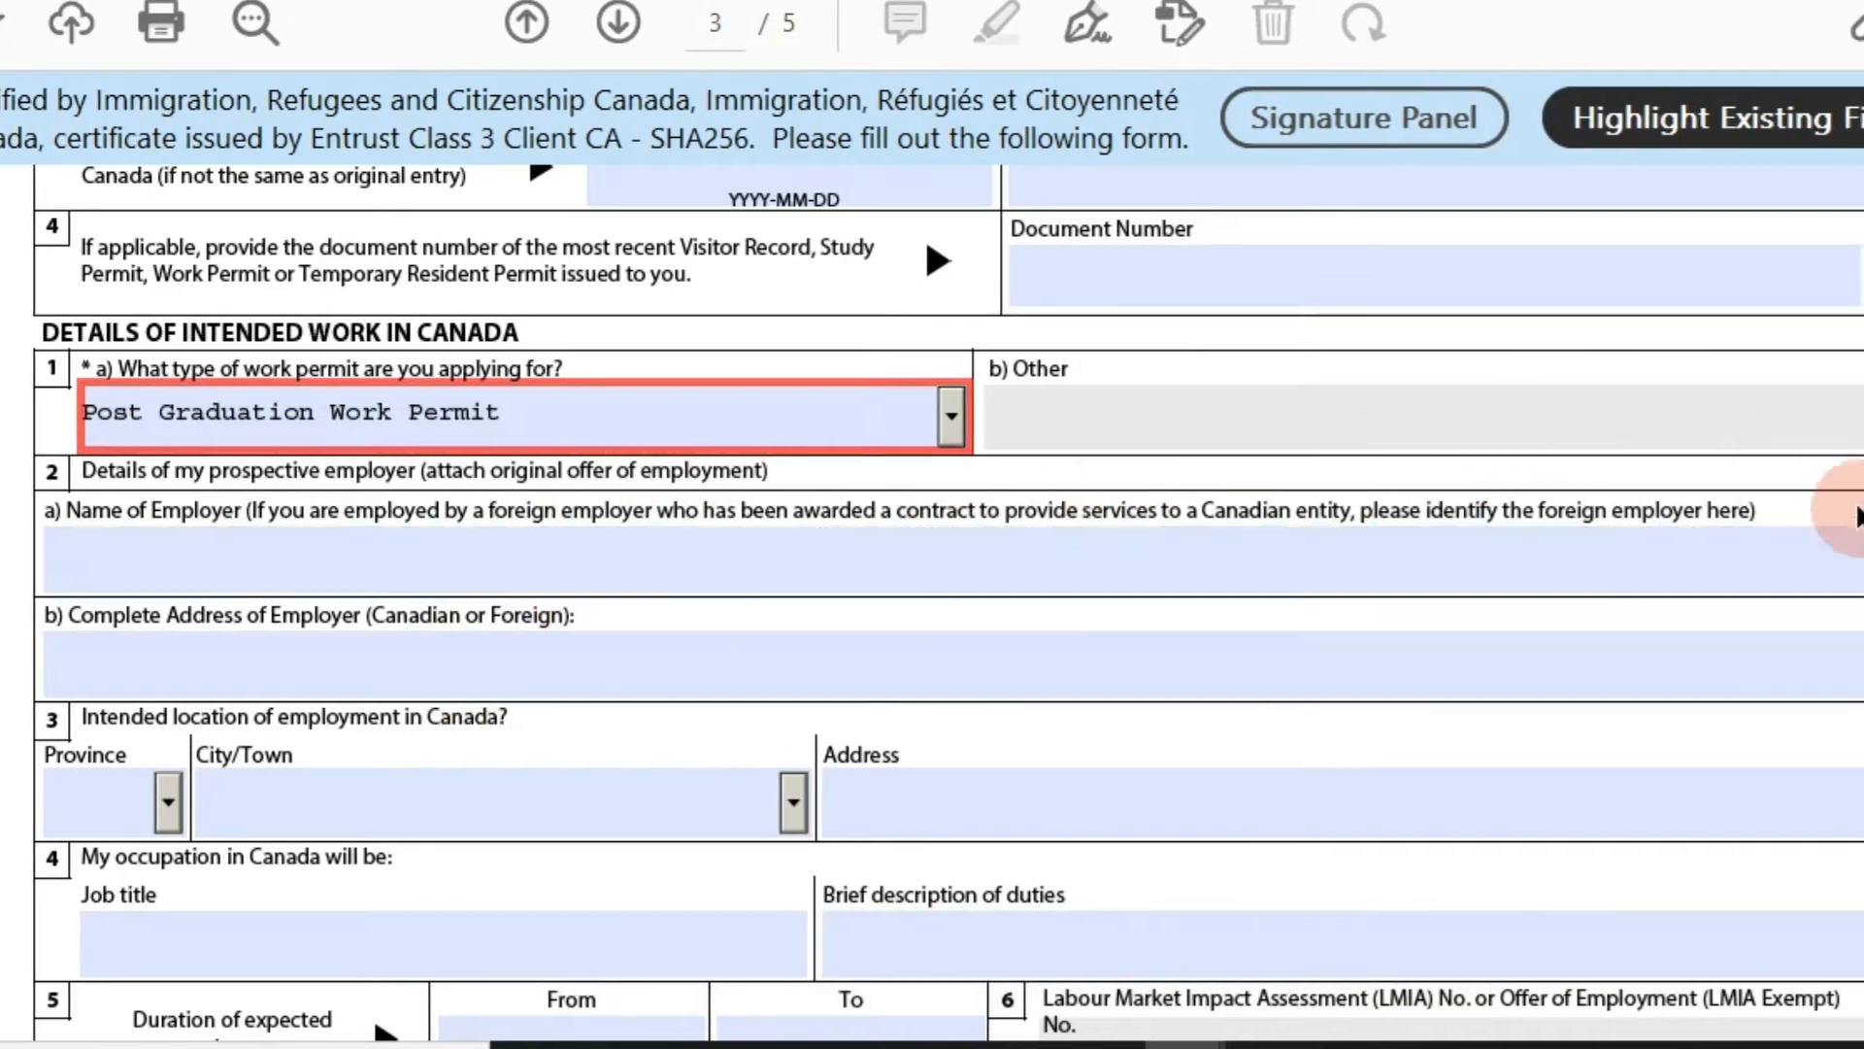
Answer No to Provincial Nominee and Yes to having post-secondary education.
{"action": "scroll", "coordinate": [932, 602], "scroll_direction": "down", "scroll_amount": 8}
{"action": "left_click", "coordinate": [1199, 564]}
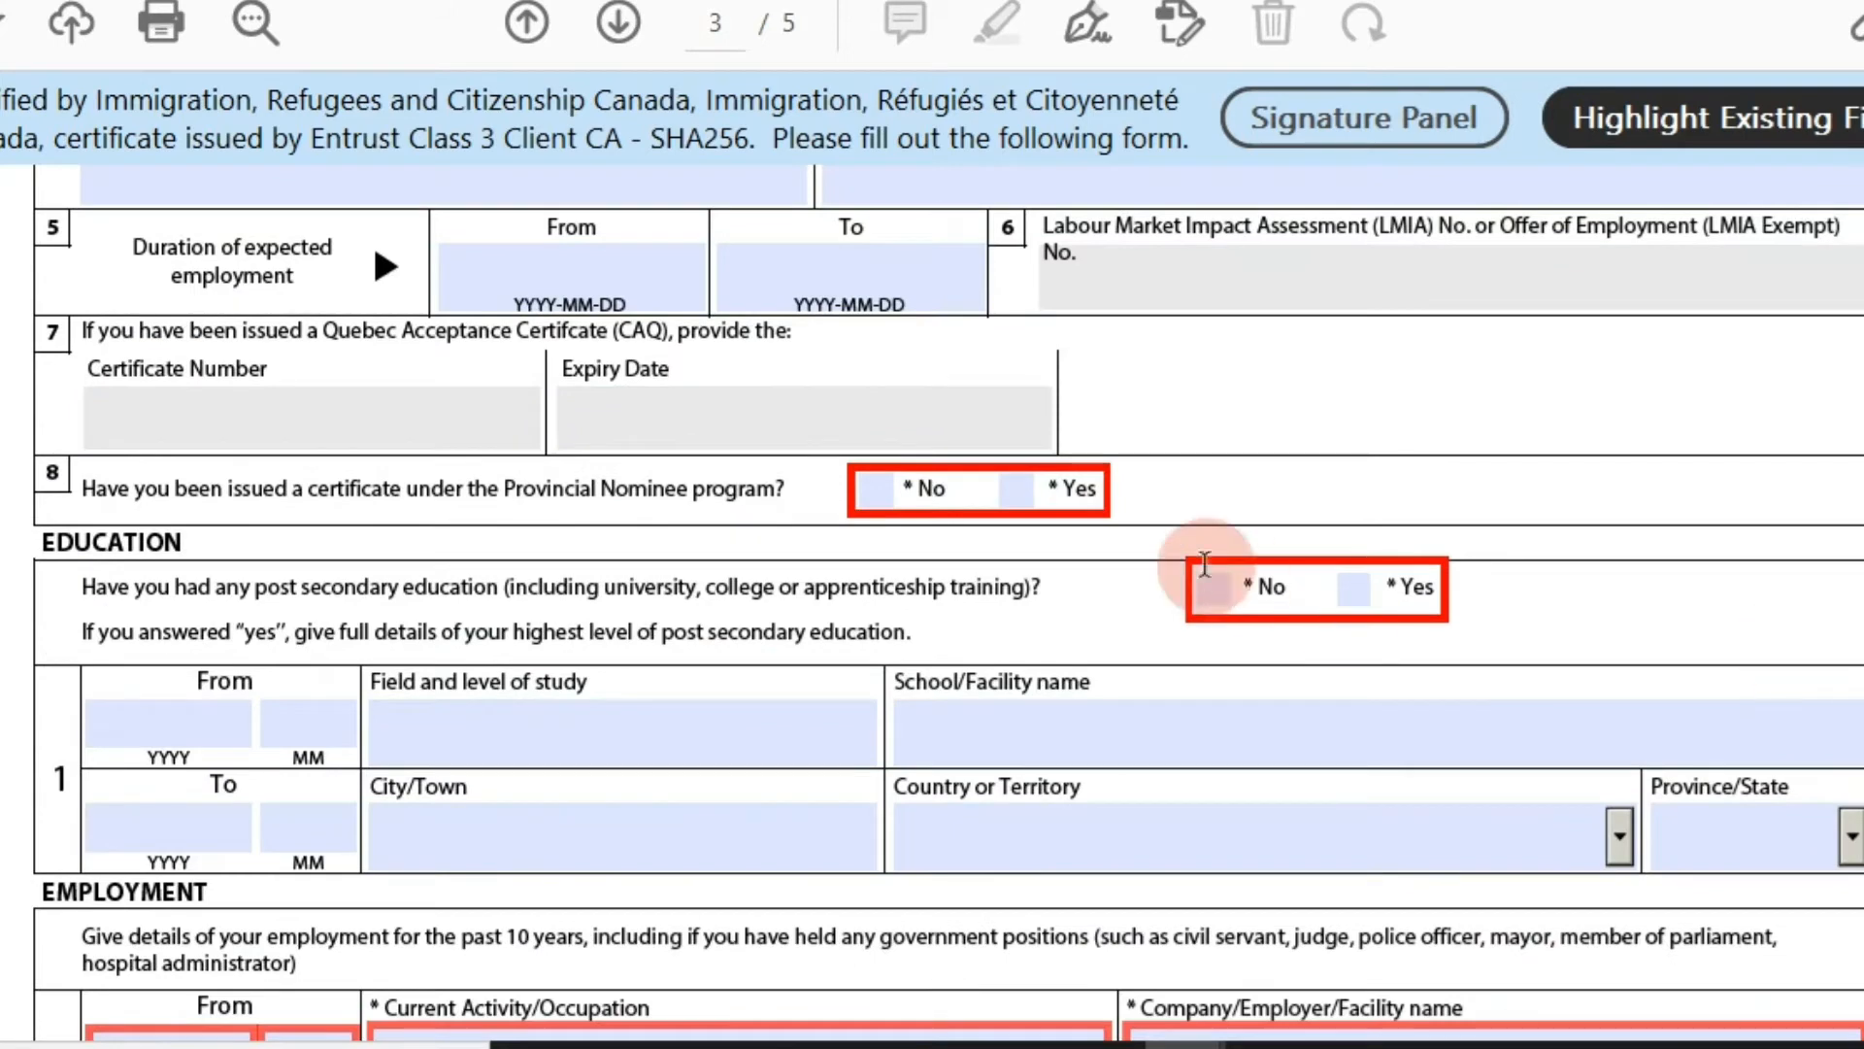
{"action": "left_click", "coordinate": [802, 518]}
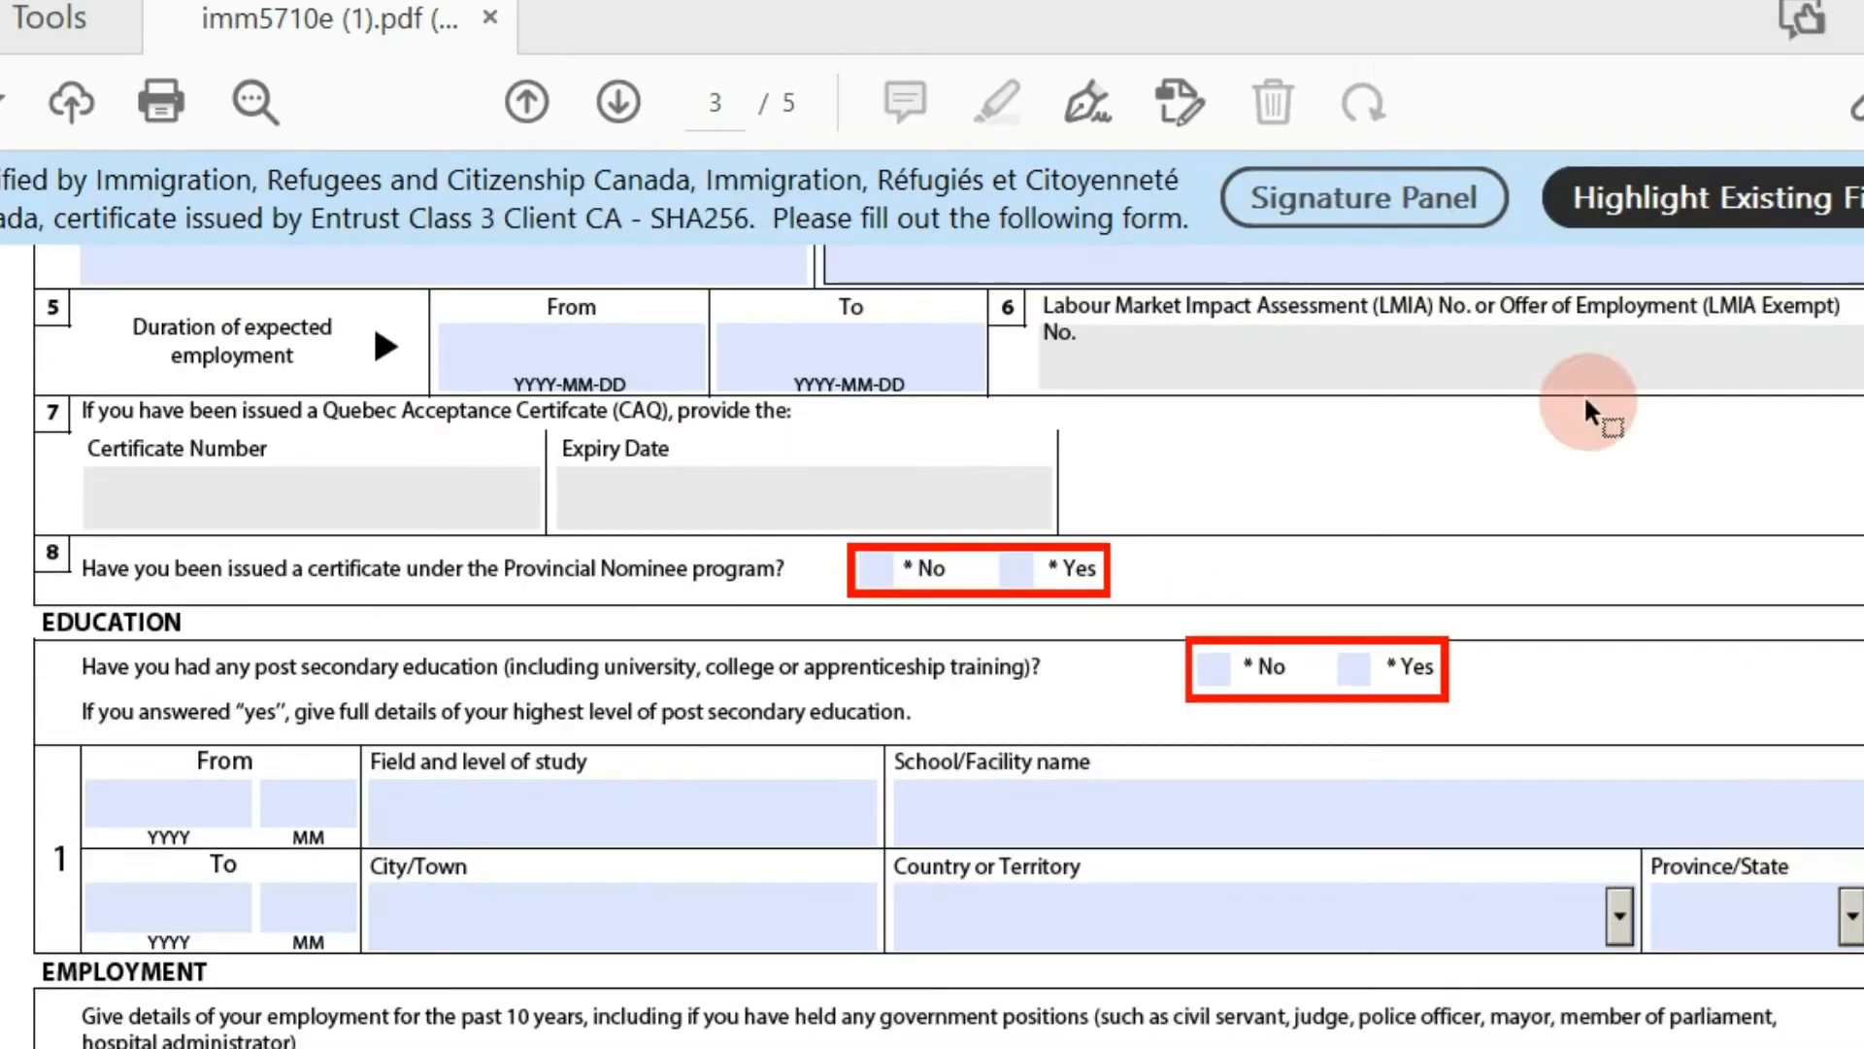
{"action": "left_click", "coordinate": [875, 490]}
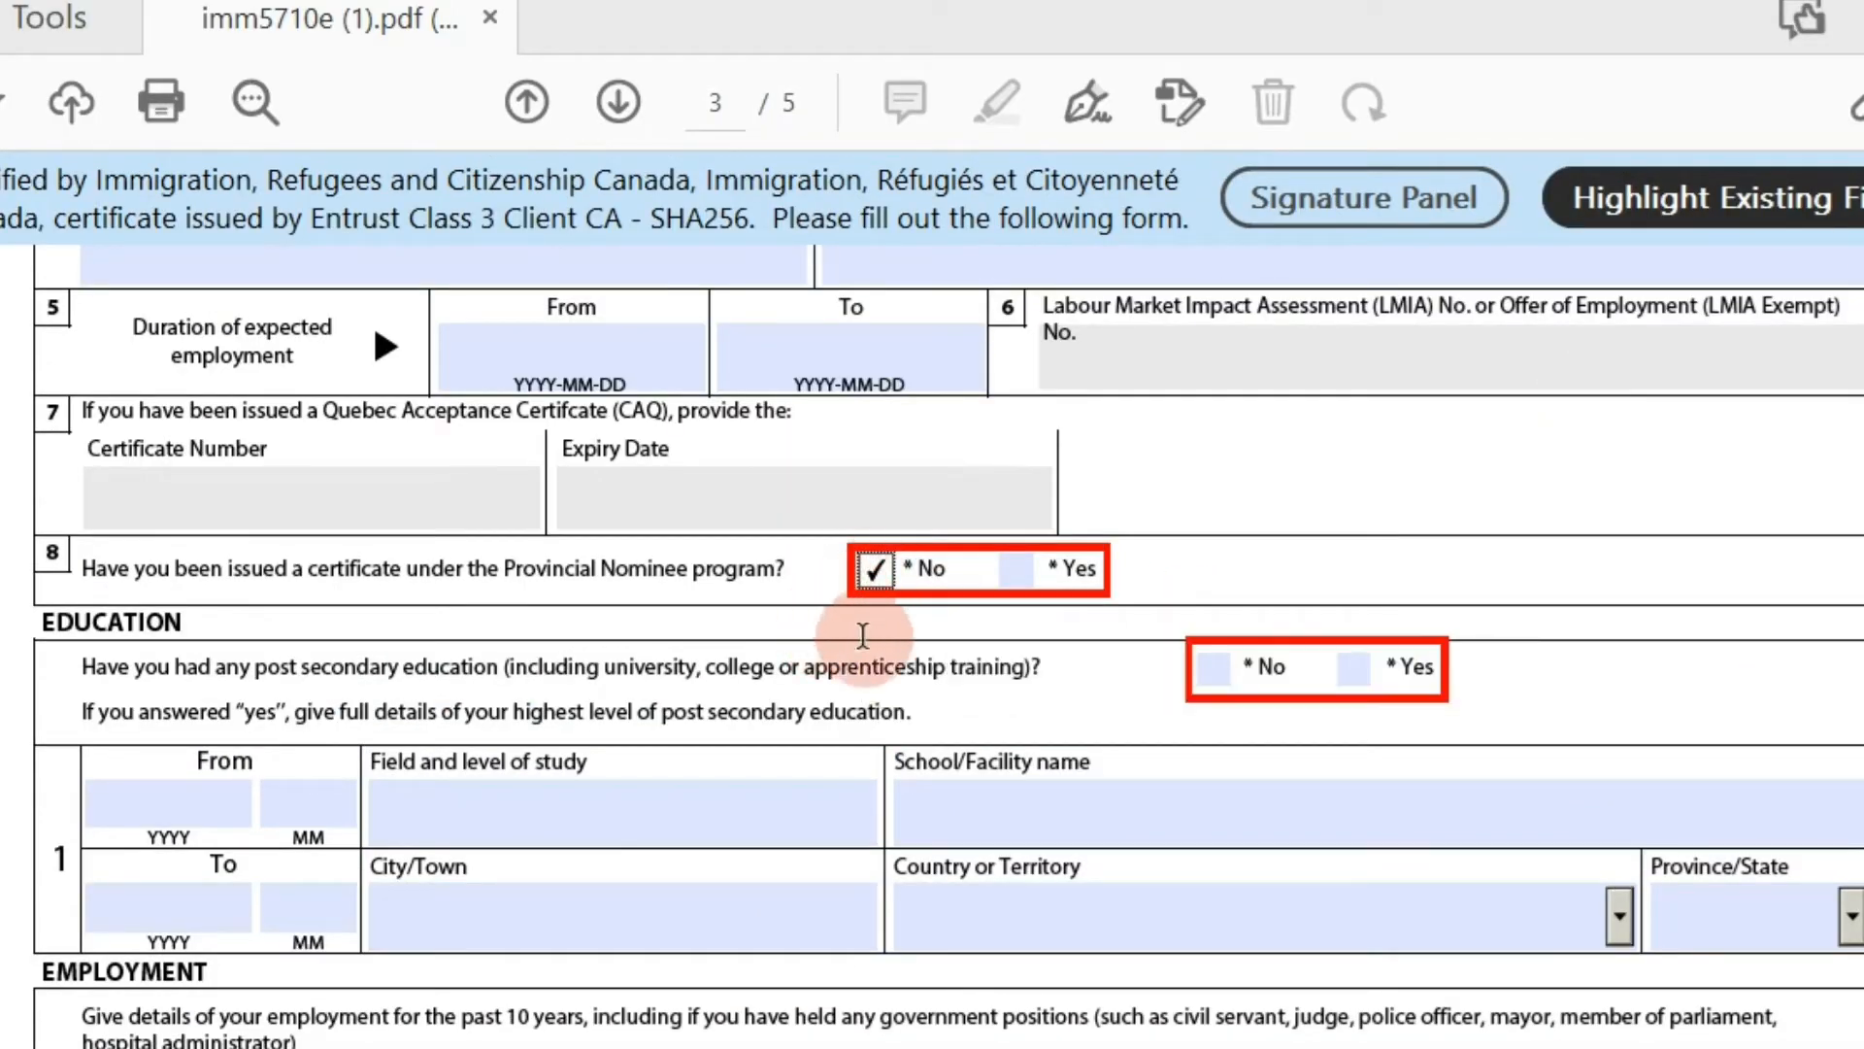
{"action": "left_click", "coordinate": [1329, 670]}
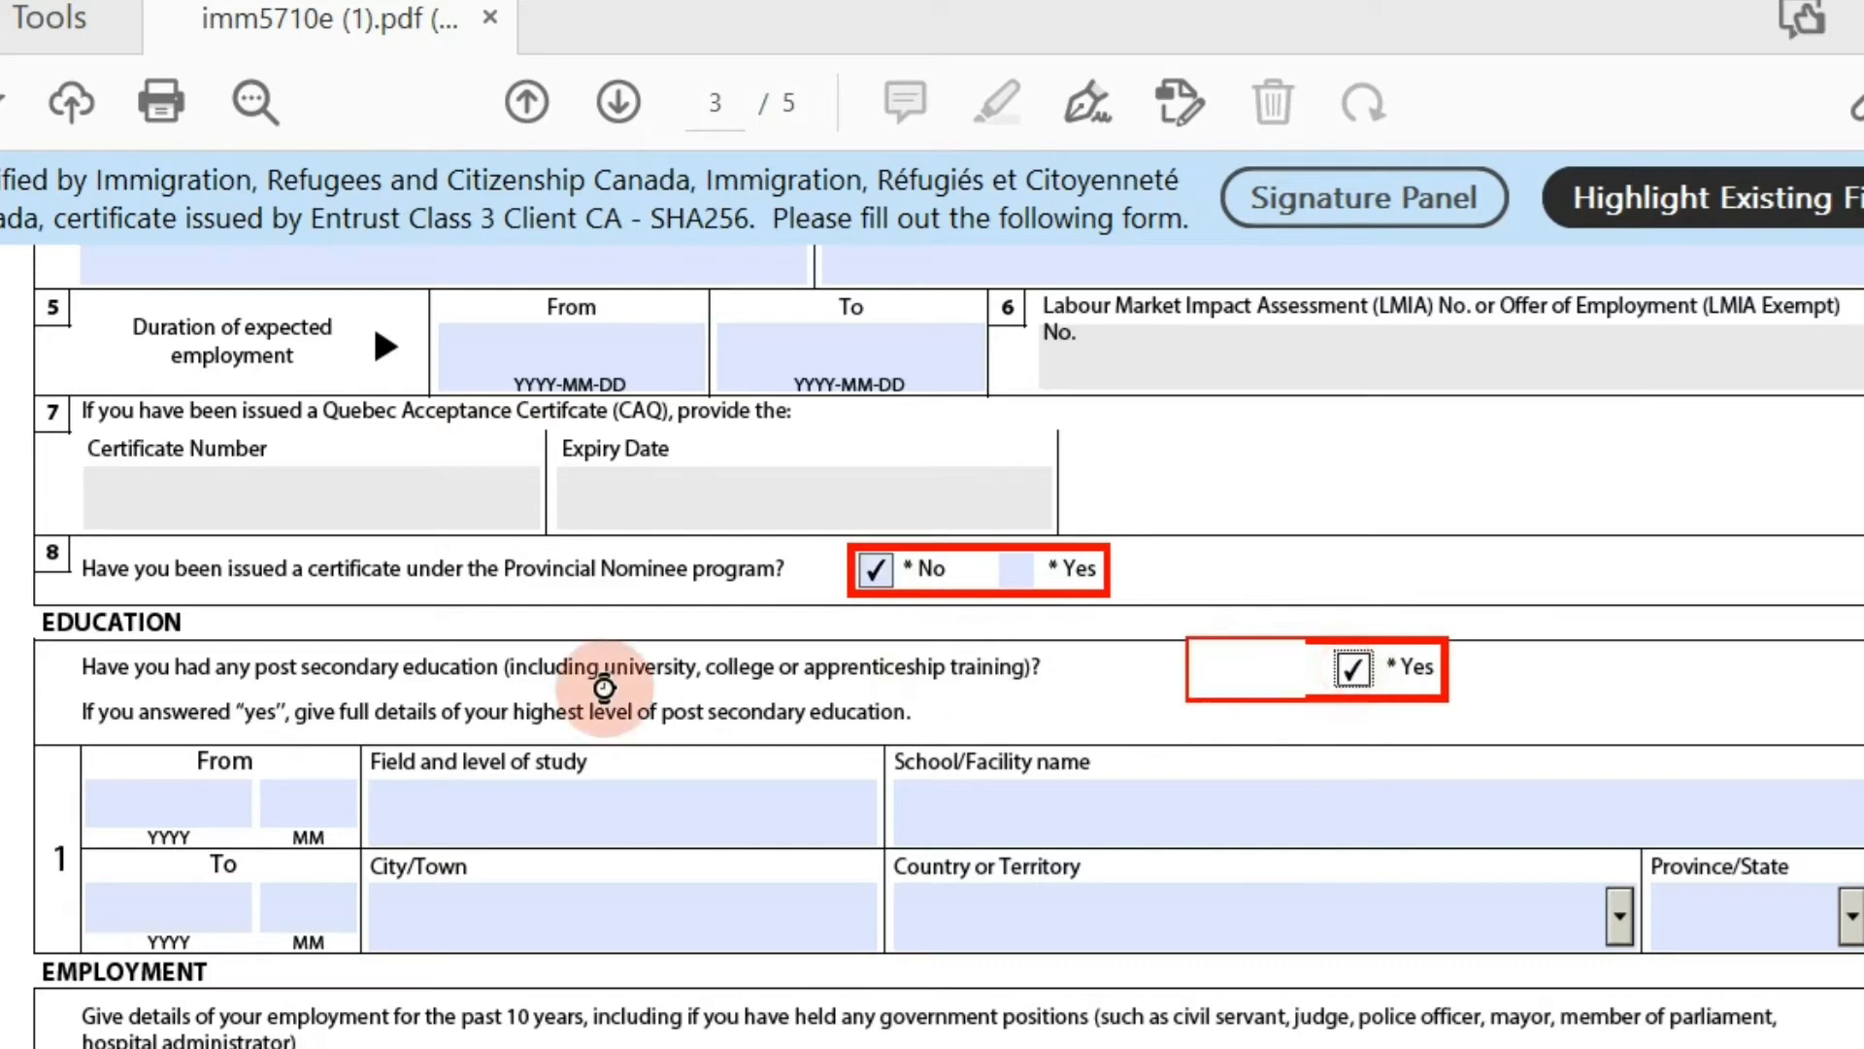
Enter education from 2021-01 in Fitness and Health Promotion at SENECA COLLEGE, TORNOTO.
{"action": "left_click", "coordinate": [180, 808]}
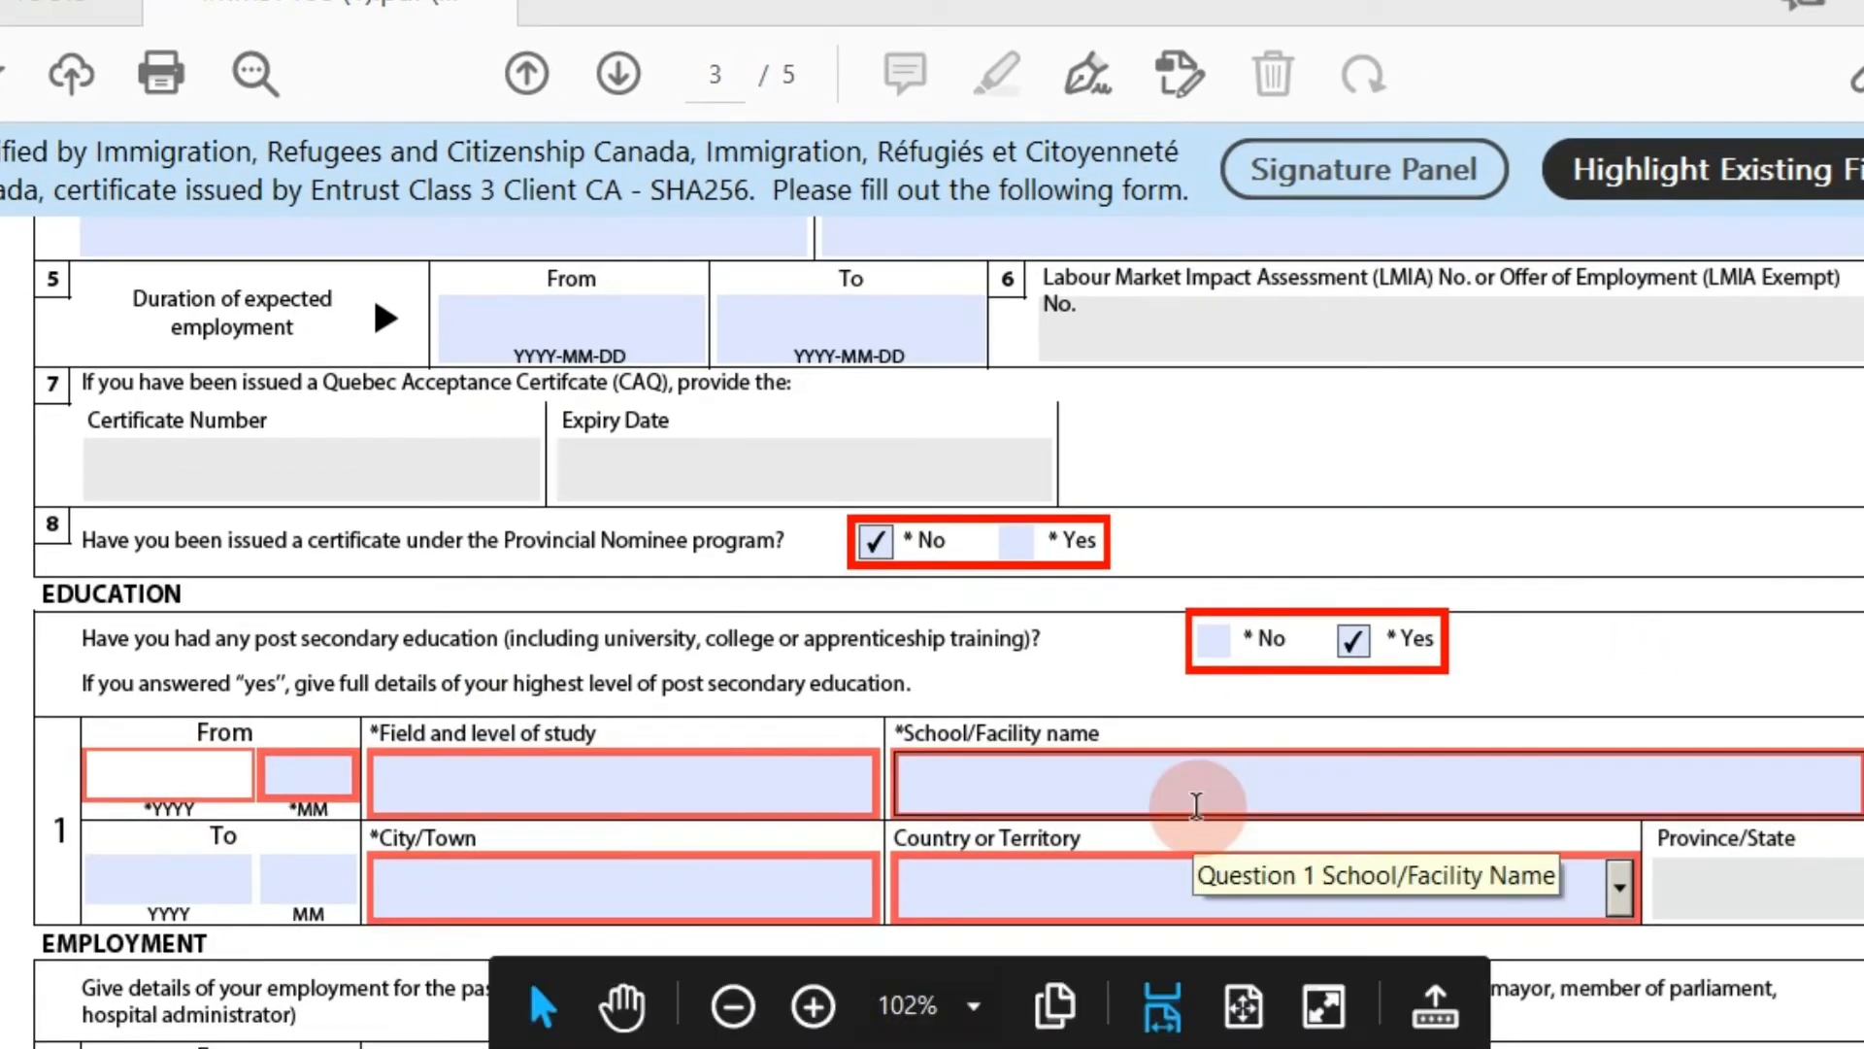
{"action": "type", "text": "2021"}
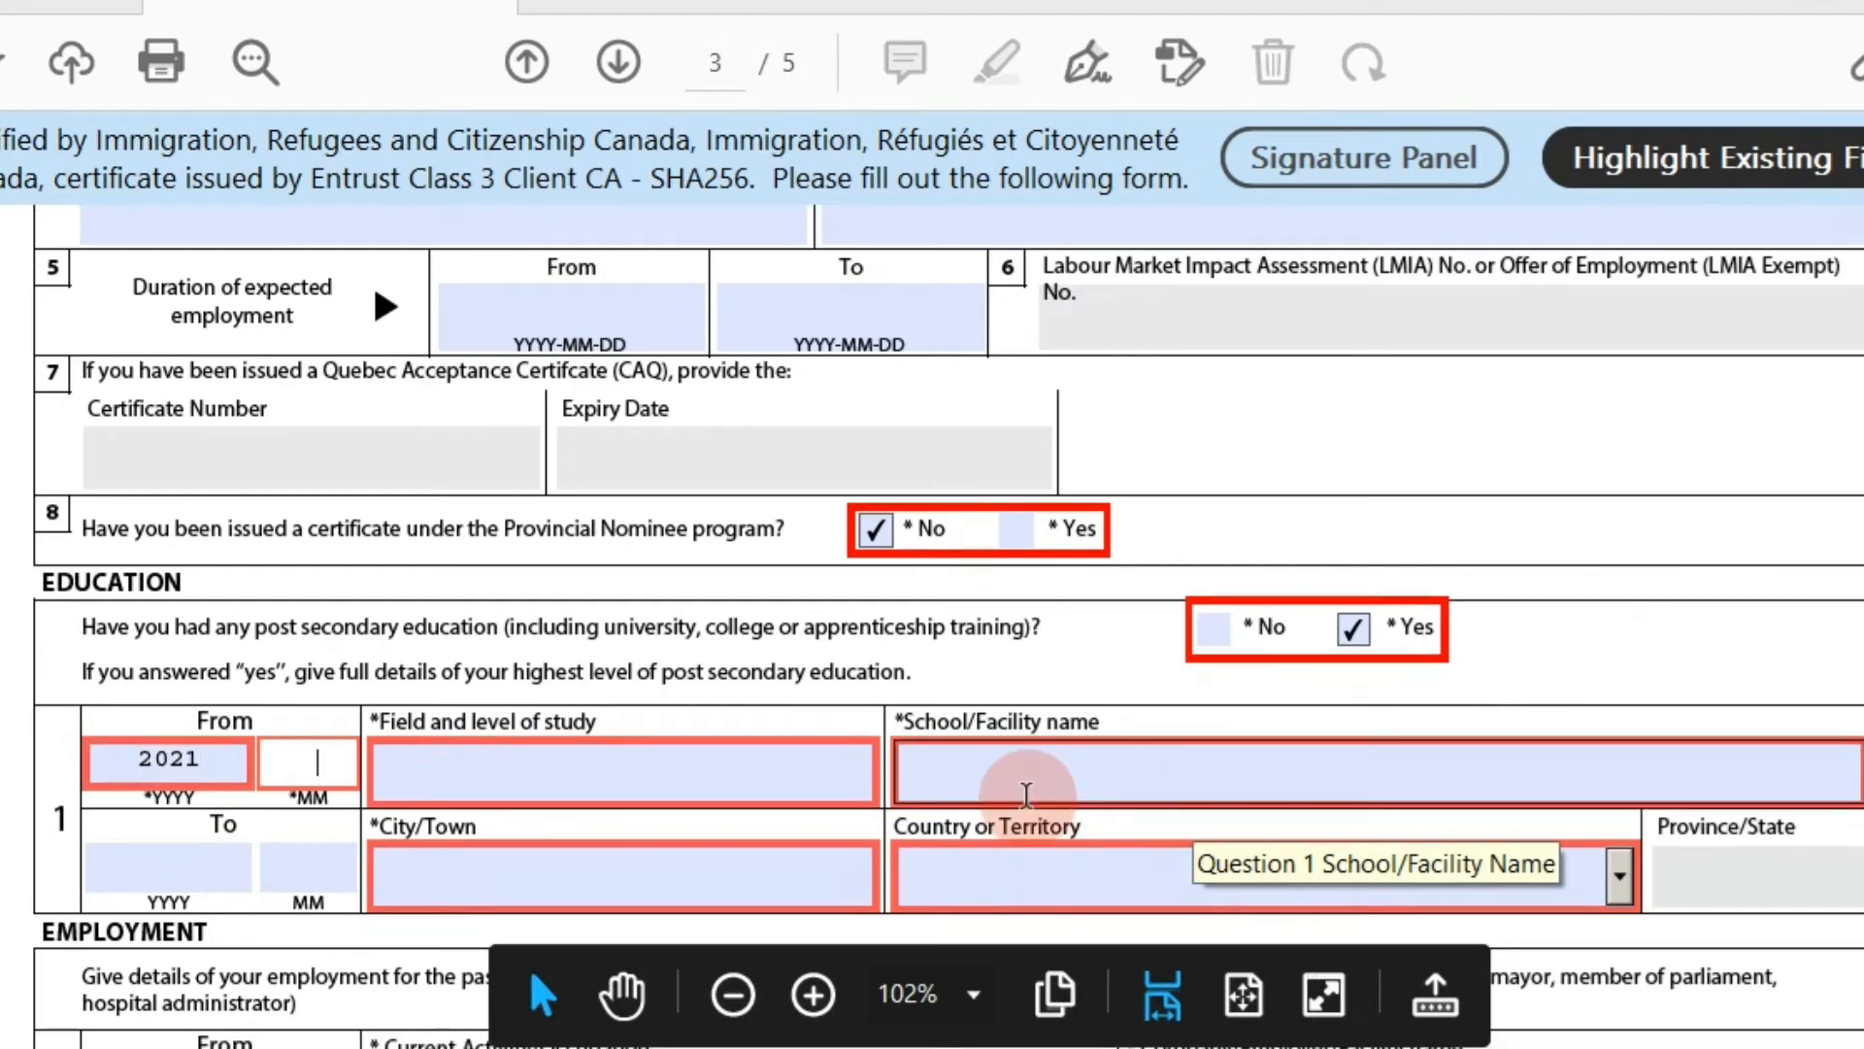
{"action": "type", "text": "1"}
{"action": "left_click", "coordinate": [571, 778]}
{"action": "type", "text": "FIT "}
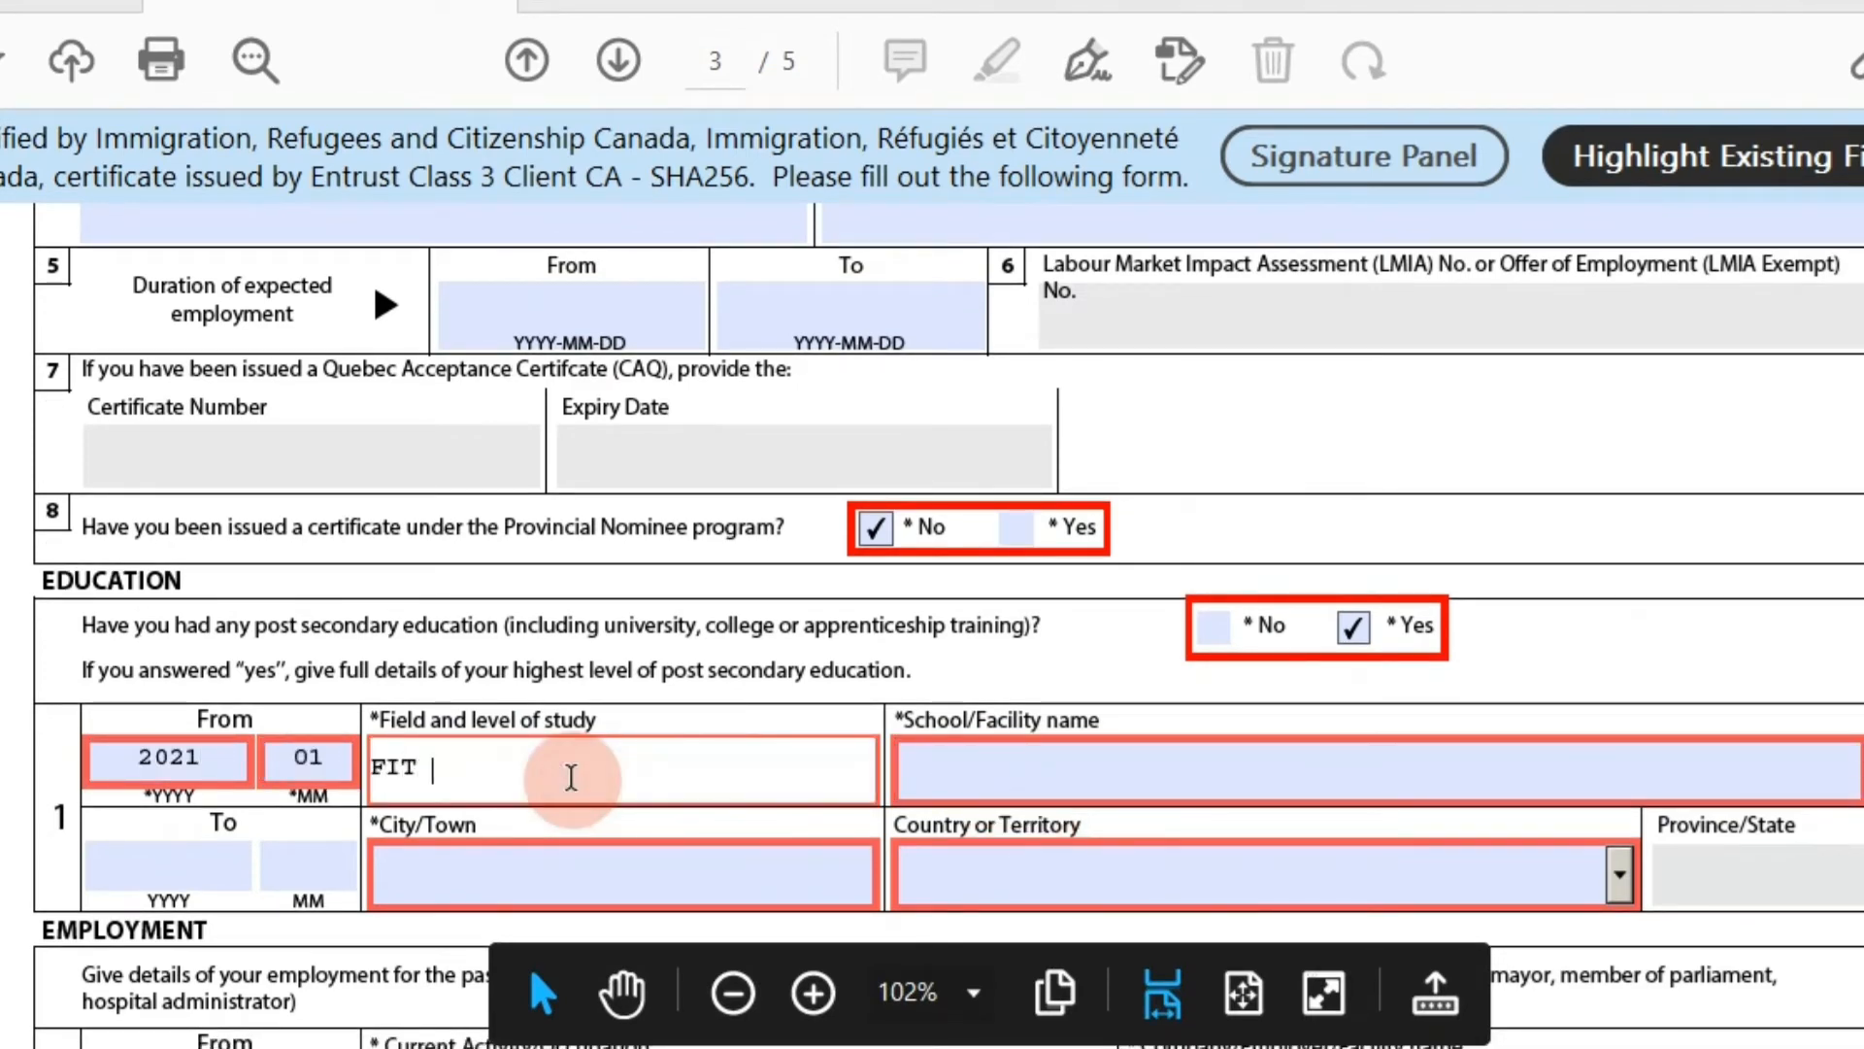
{"action": "type", "text": "NESS"}
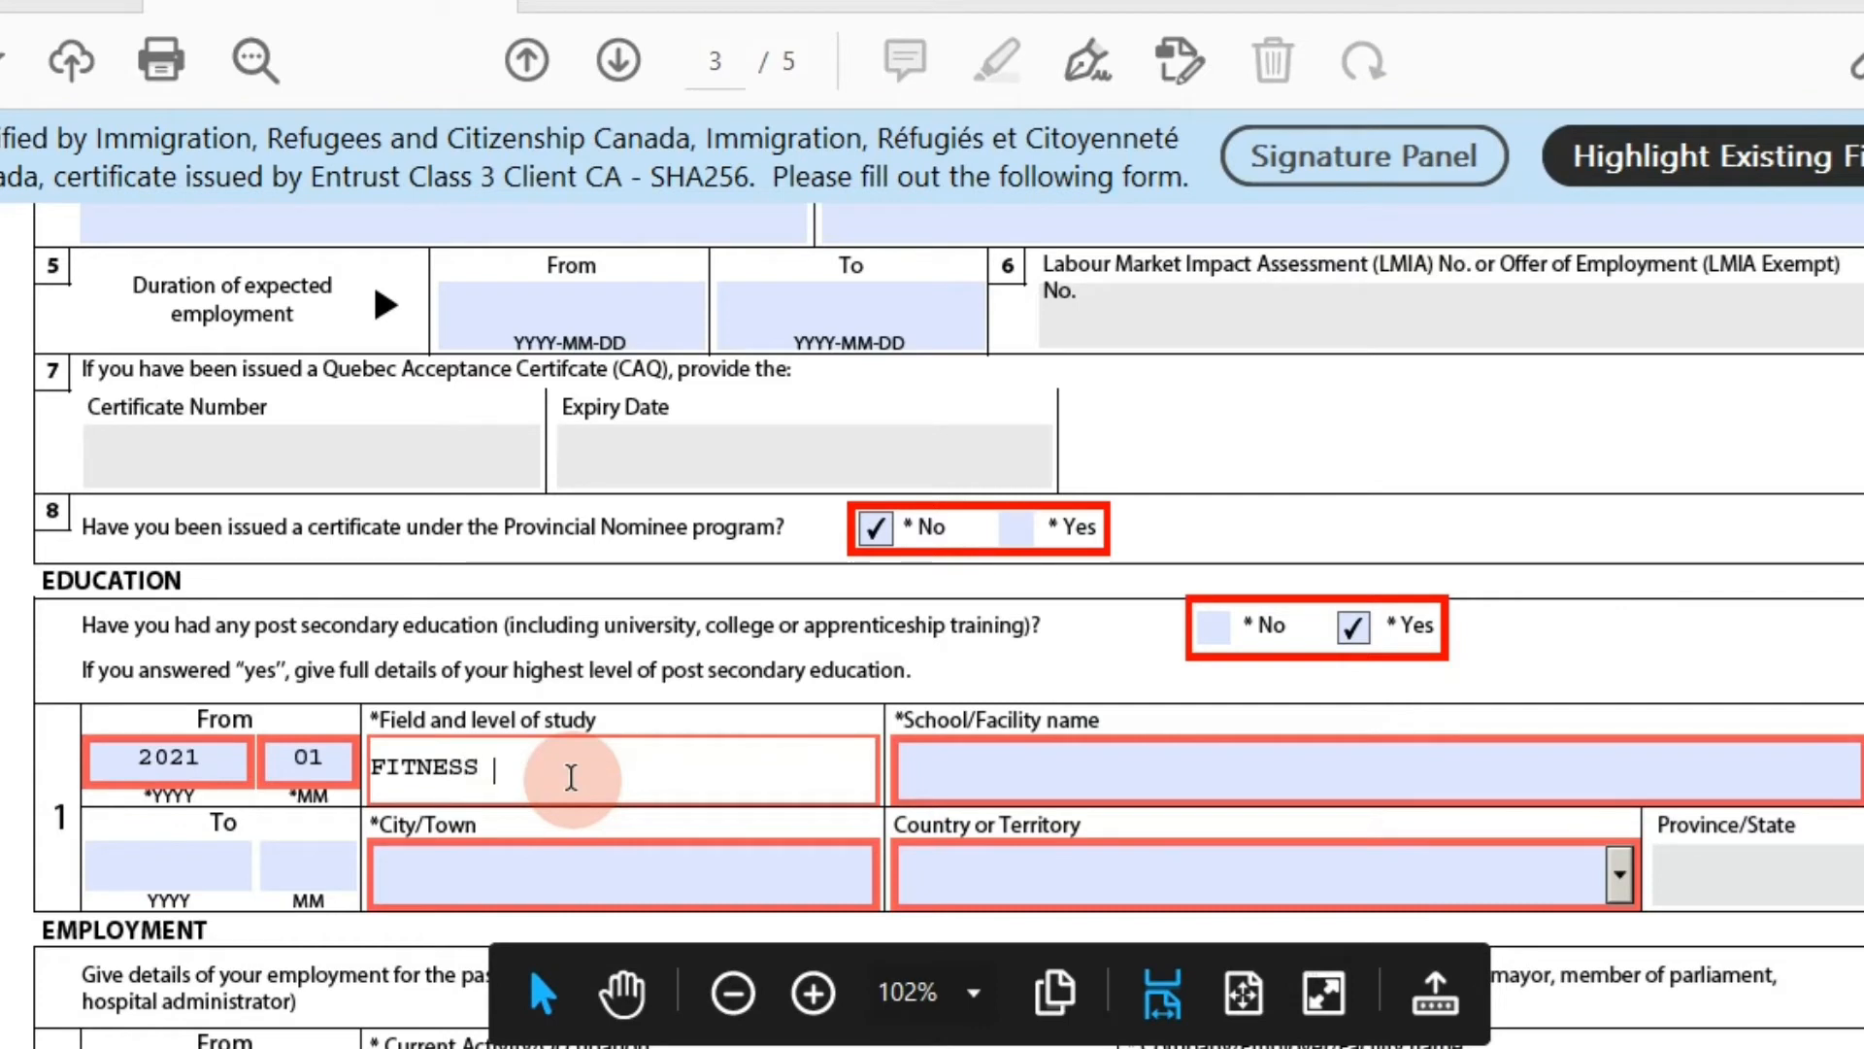
{"action": "type", "text": "AND HEALTH "}
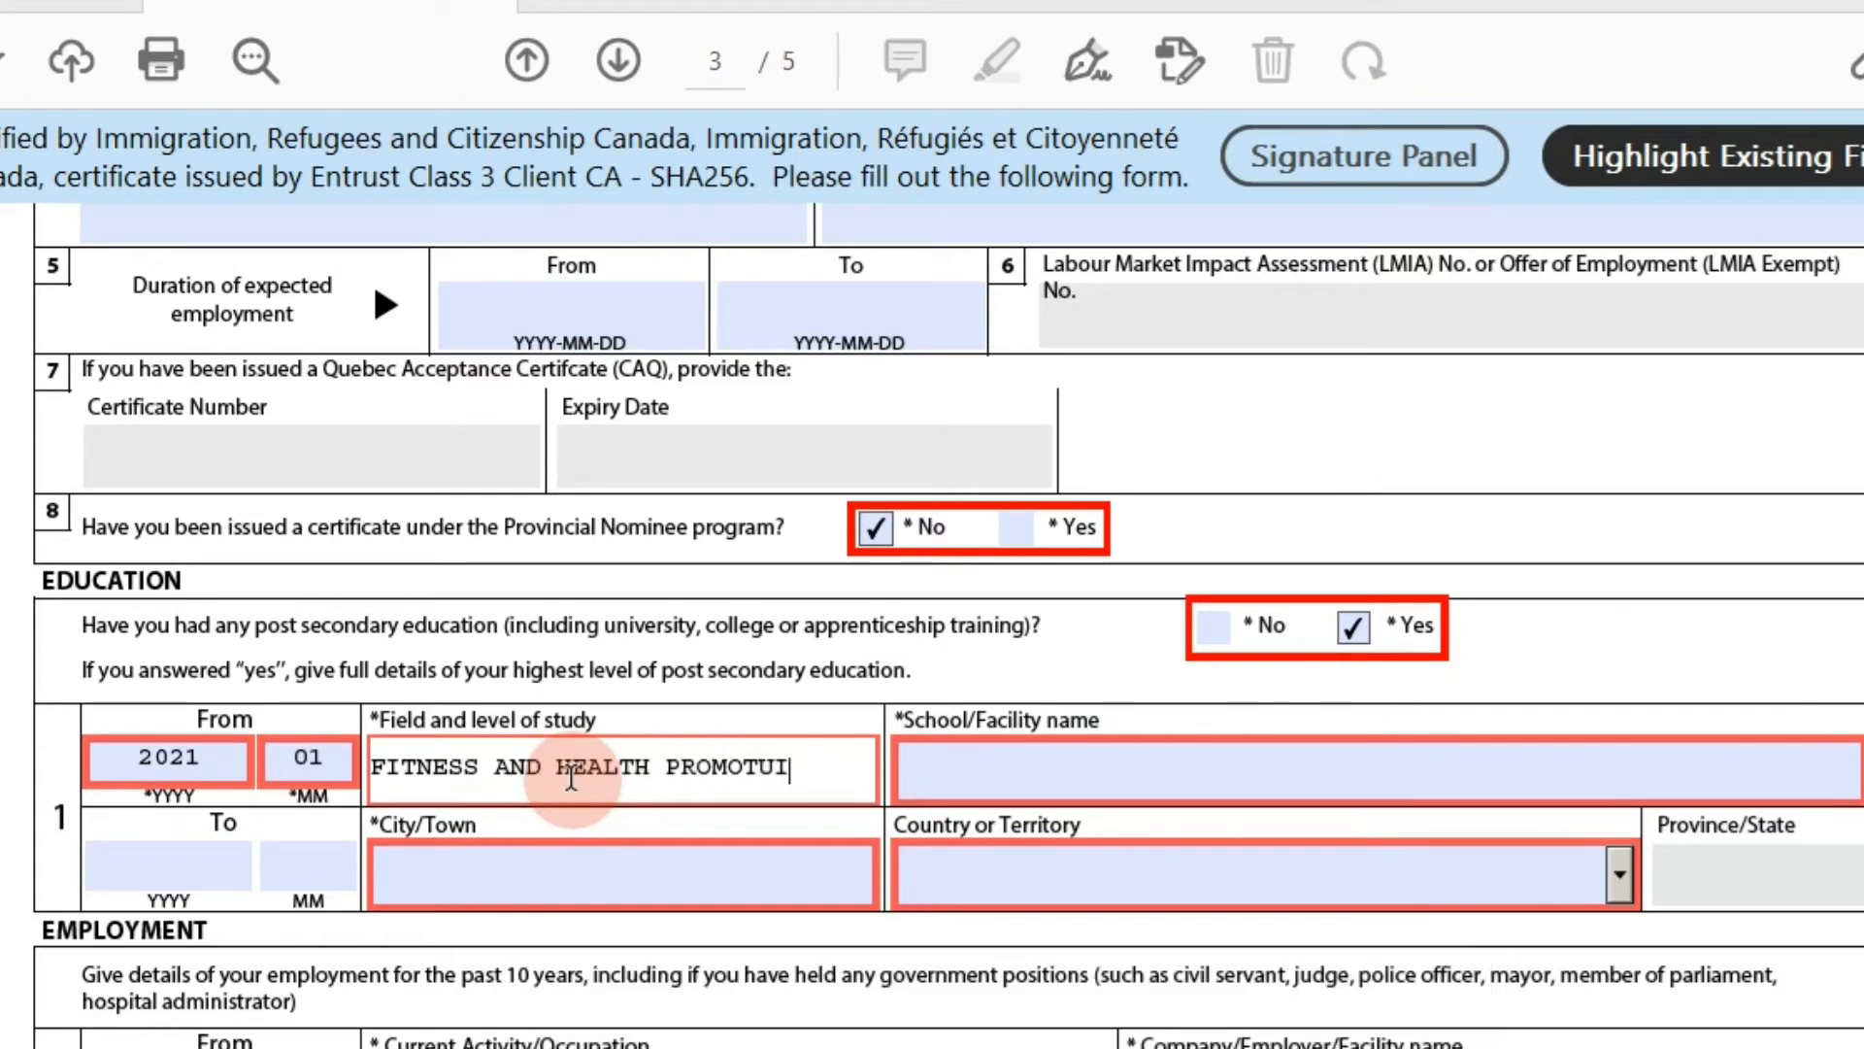
{"action": "type", "text": "PROMOTION"}
{"action": "key", "text": "Tab"}
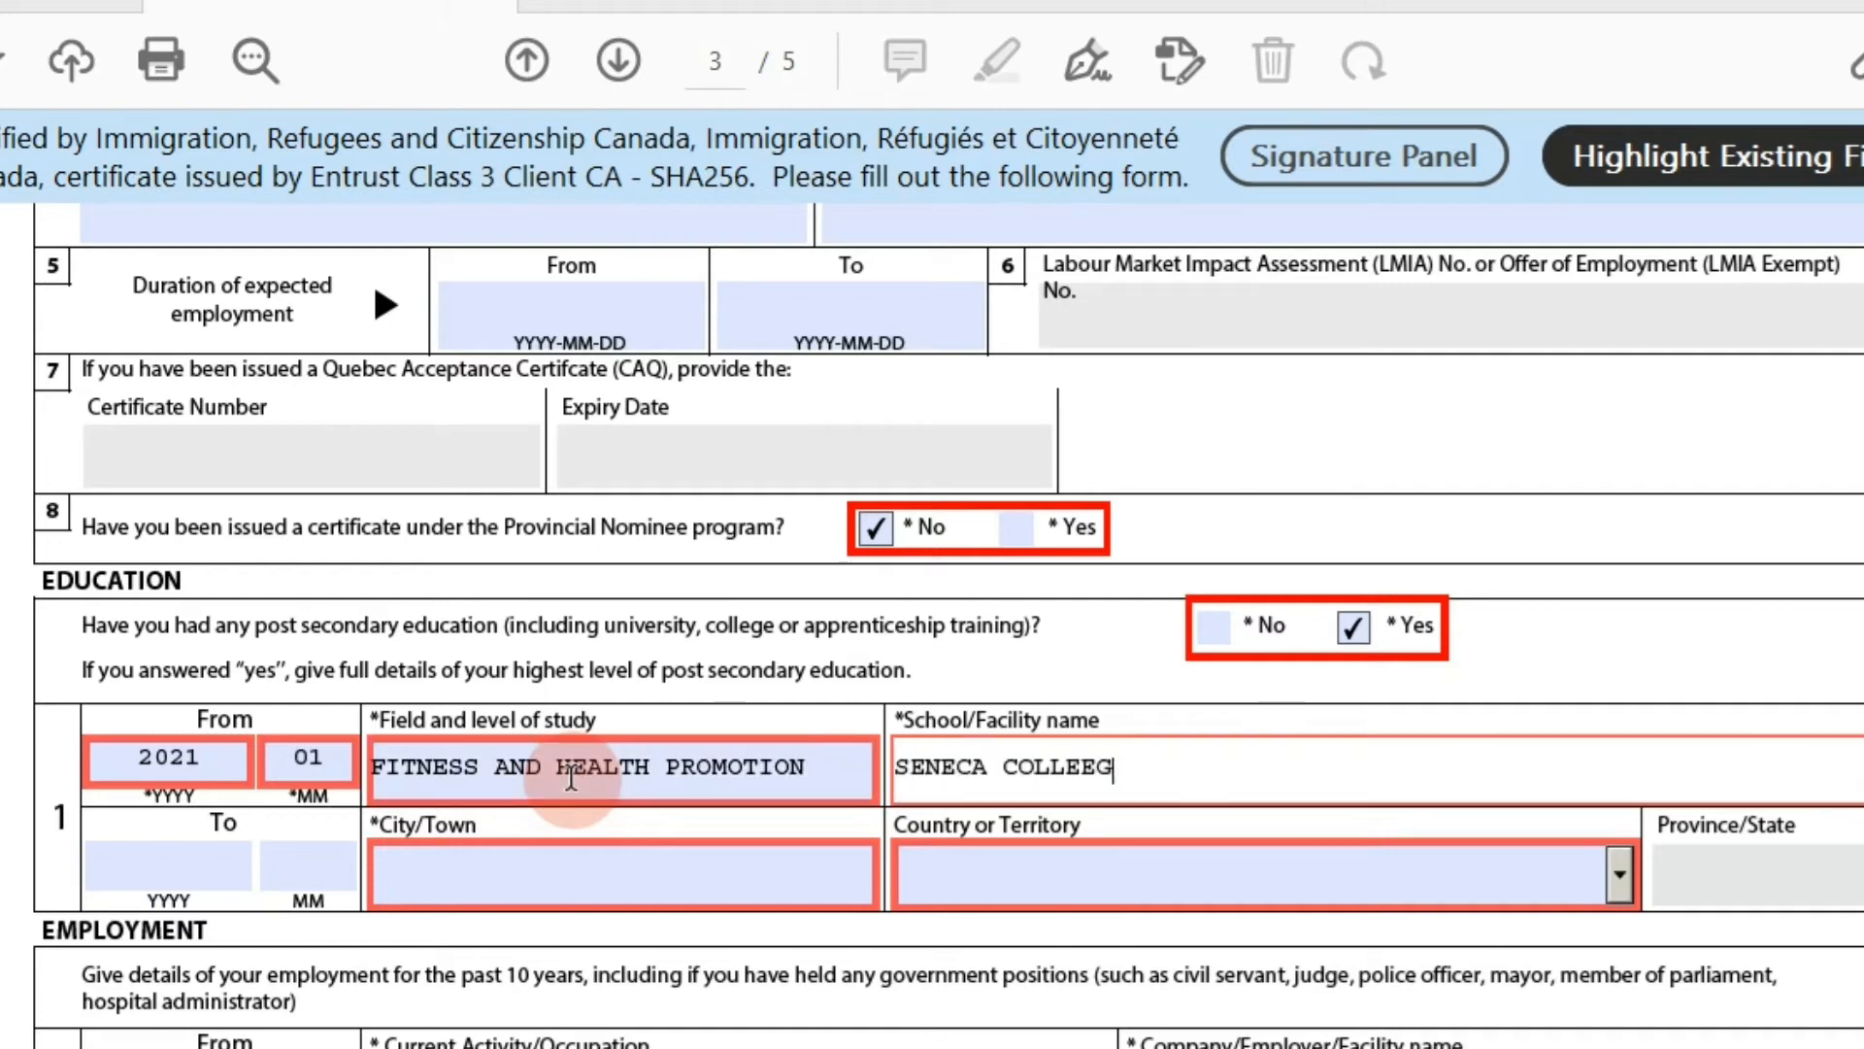
{"action": "type", "text": "SENECA COLLEGE"}
{"action": "key", "text": "Tab"}
{"action": "key", "text": "Tab"}
{"action": "key", "text": "Tab"}
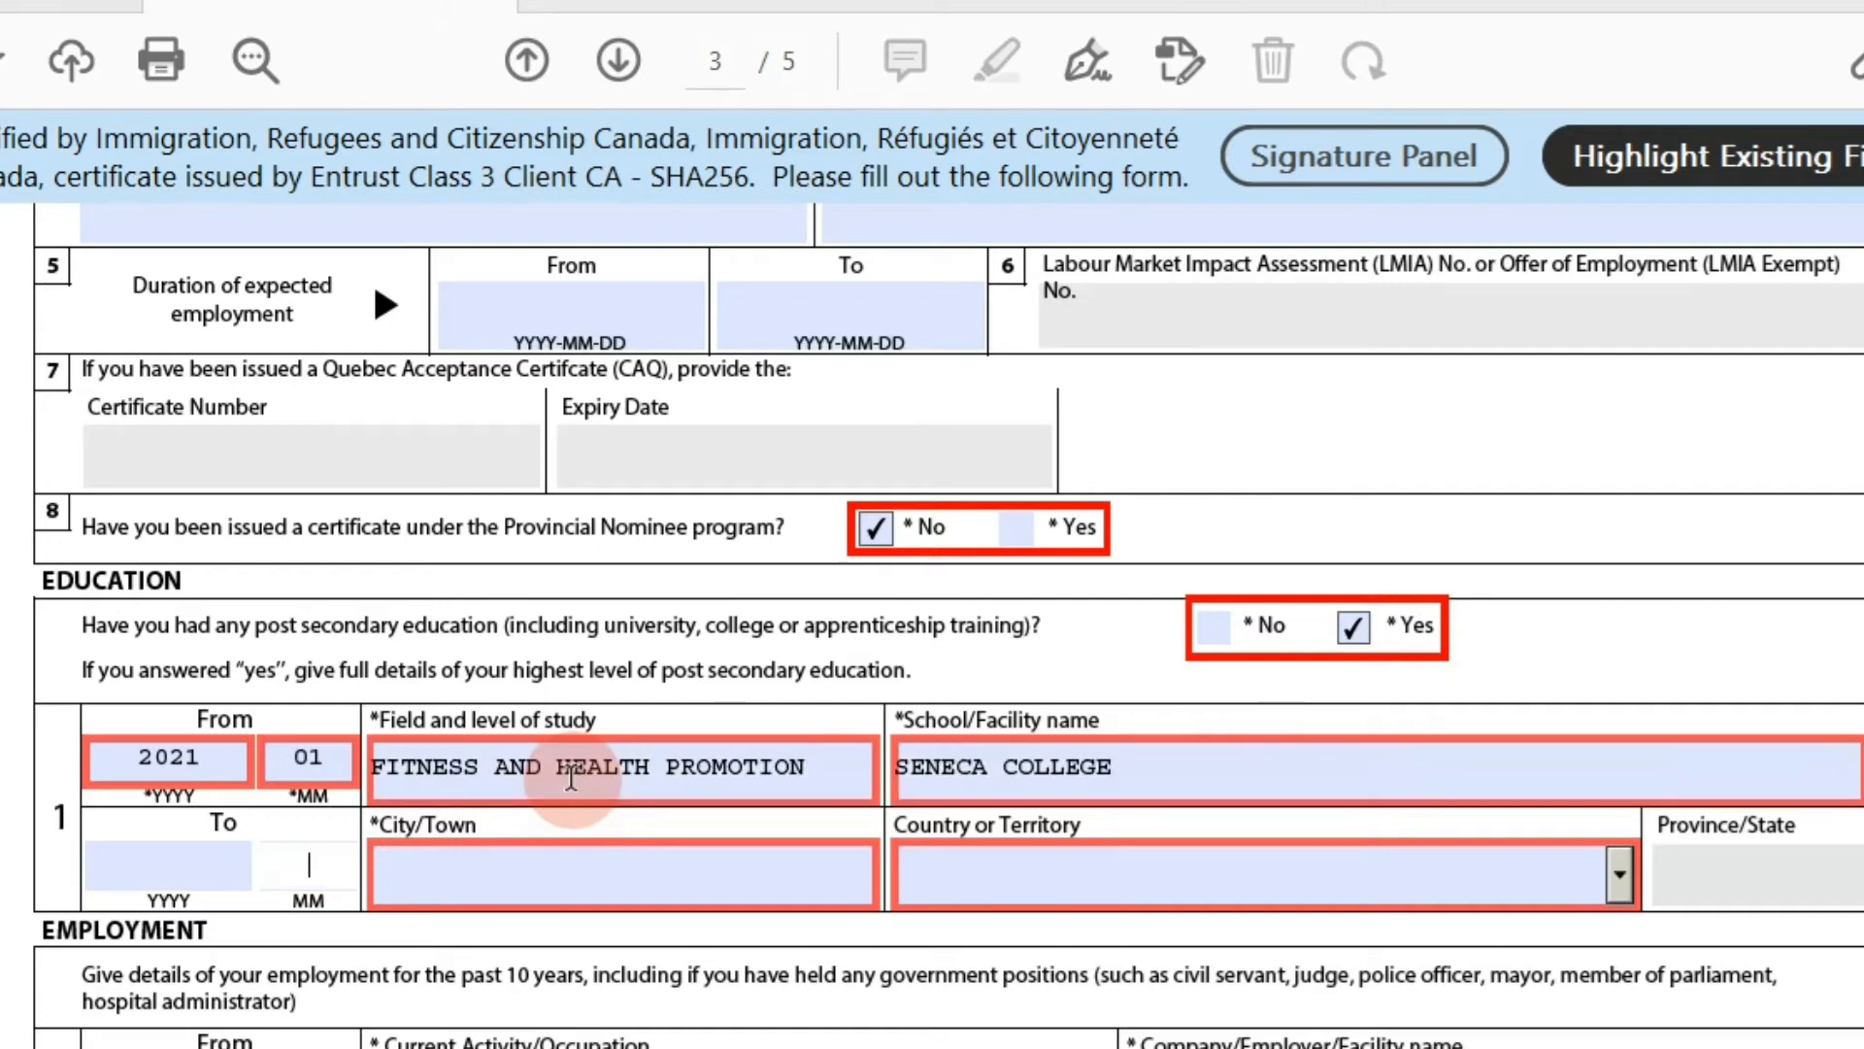
{"action": "type", "text": "TORNOTO"}
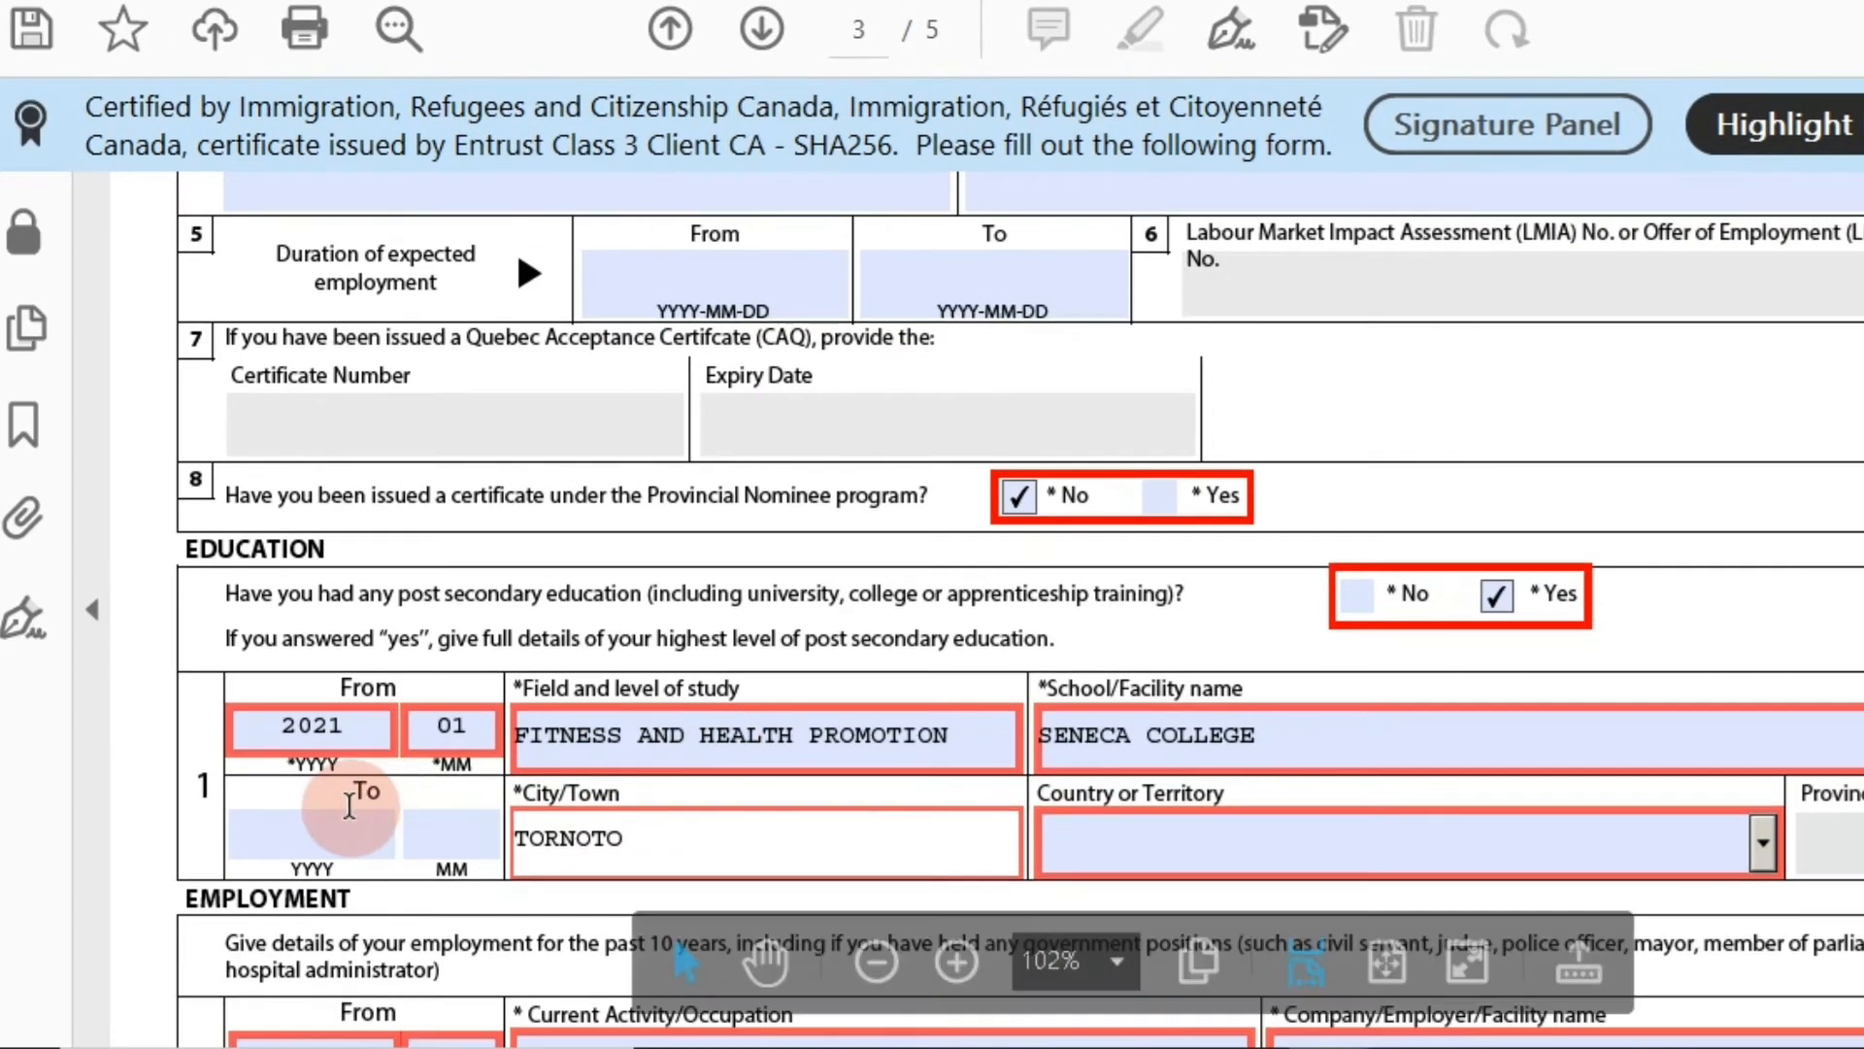
Set the education end date to 2022-04 and the country to Canada.
{"action": "left_click", "coordinate": [210, 859]}
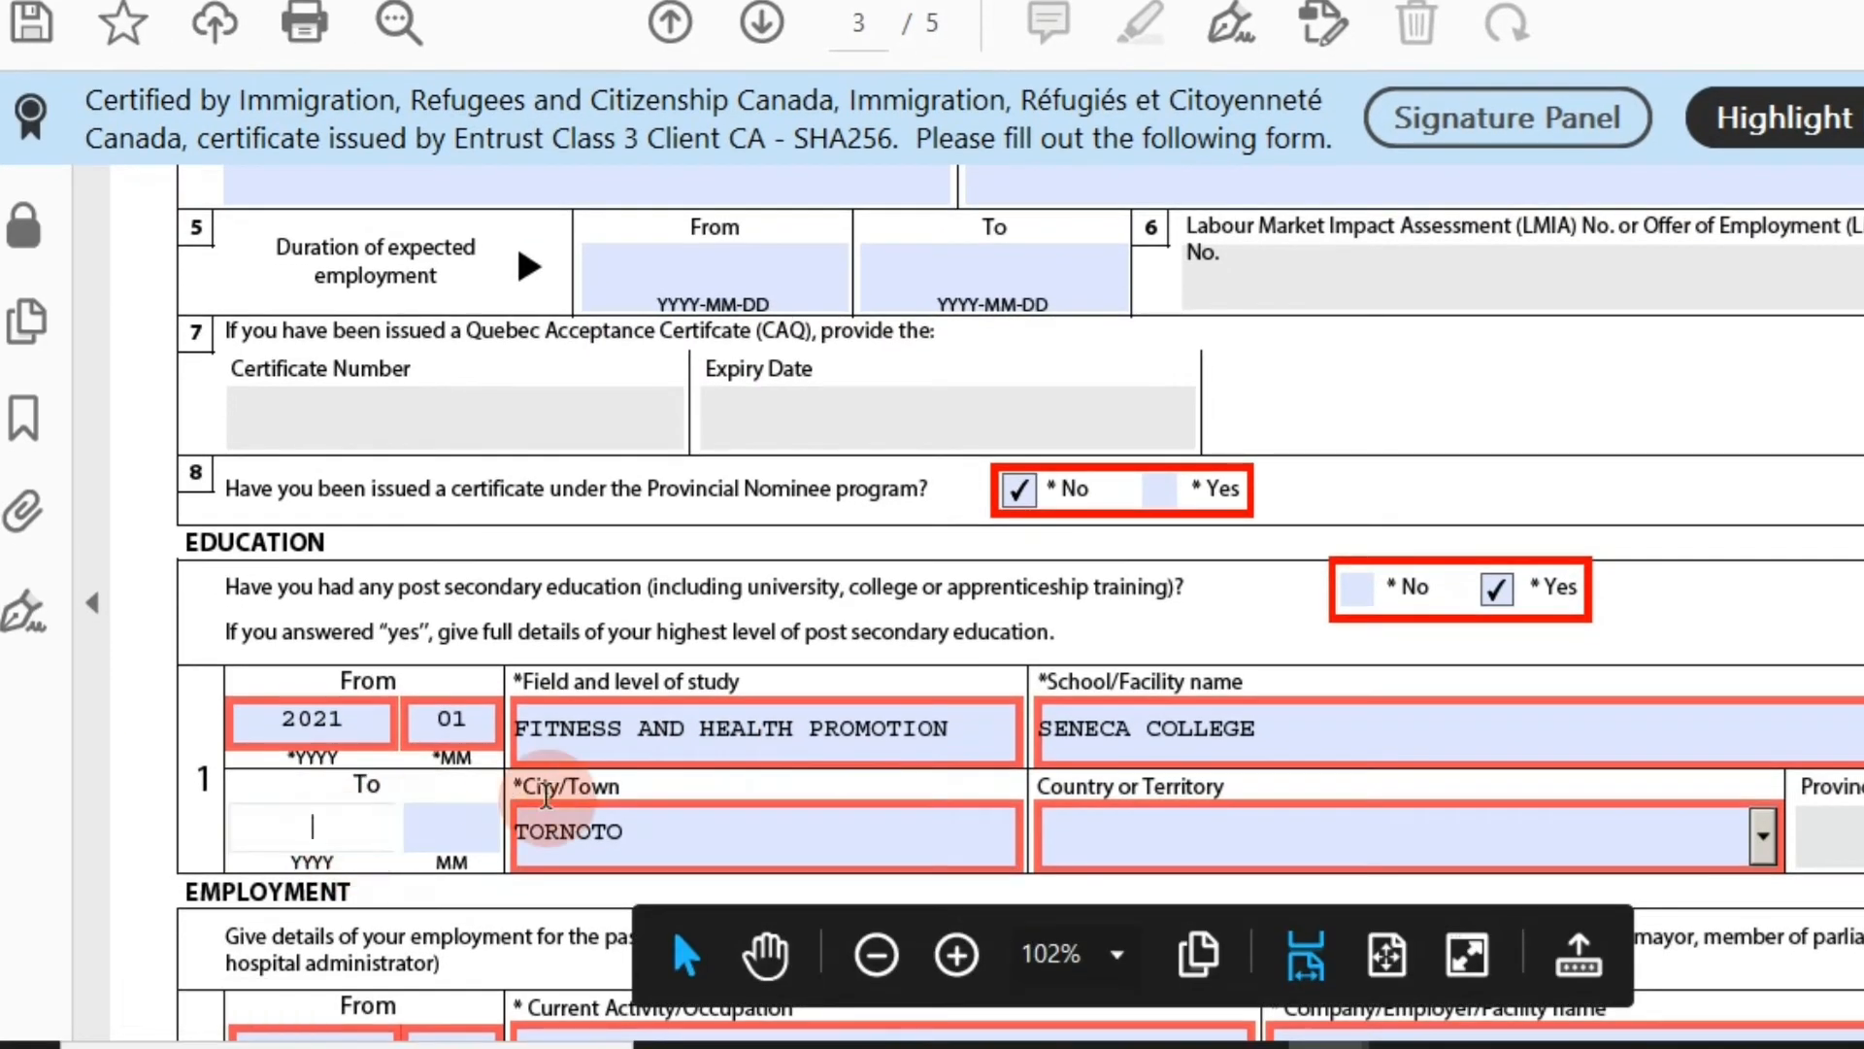
{"action": "type", "text": "2022"}
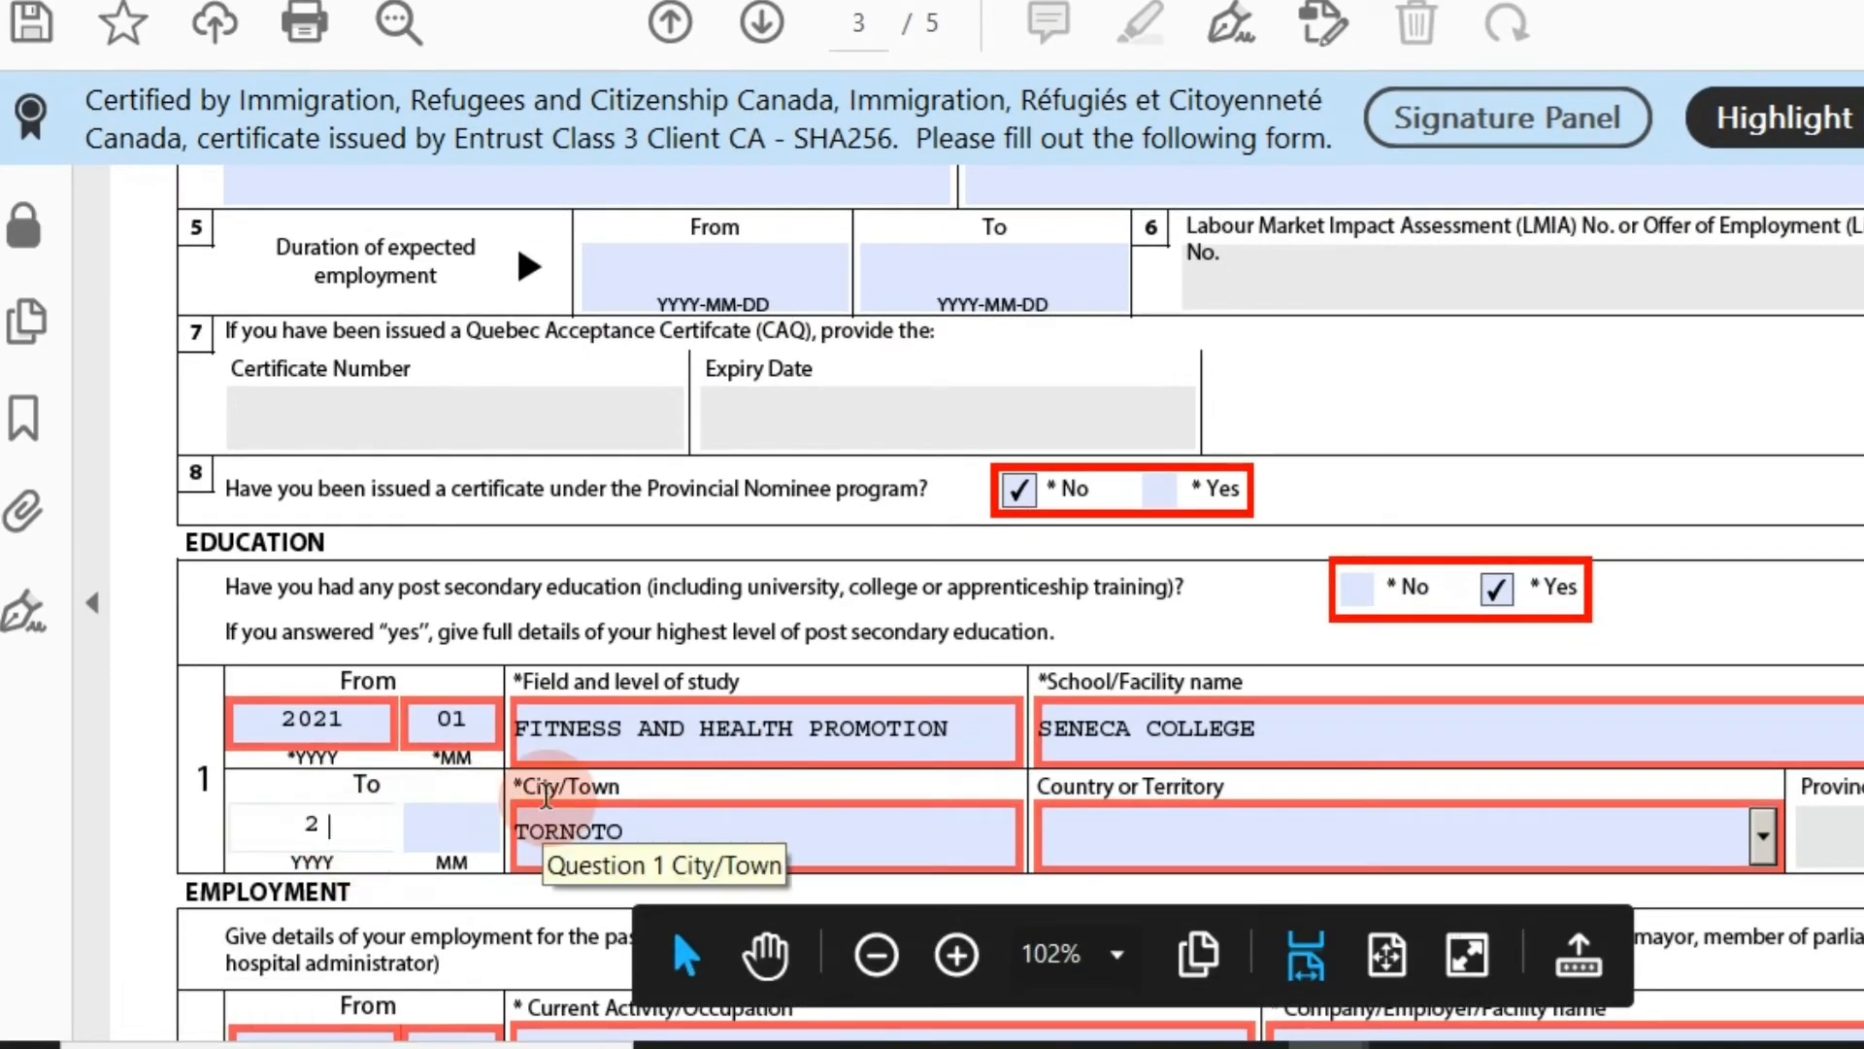
{"action": "key", "text": "Tab"}
{"action": "key", "text": "Tab"}
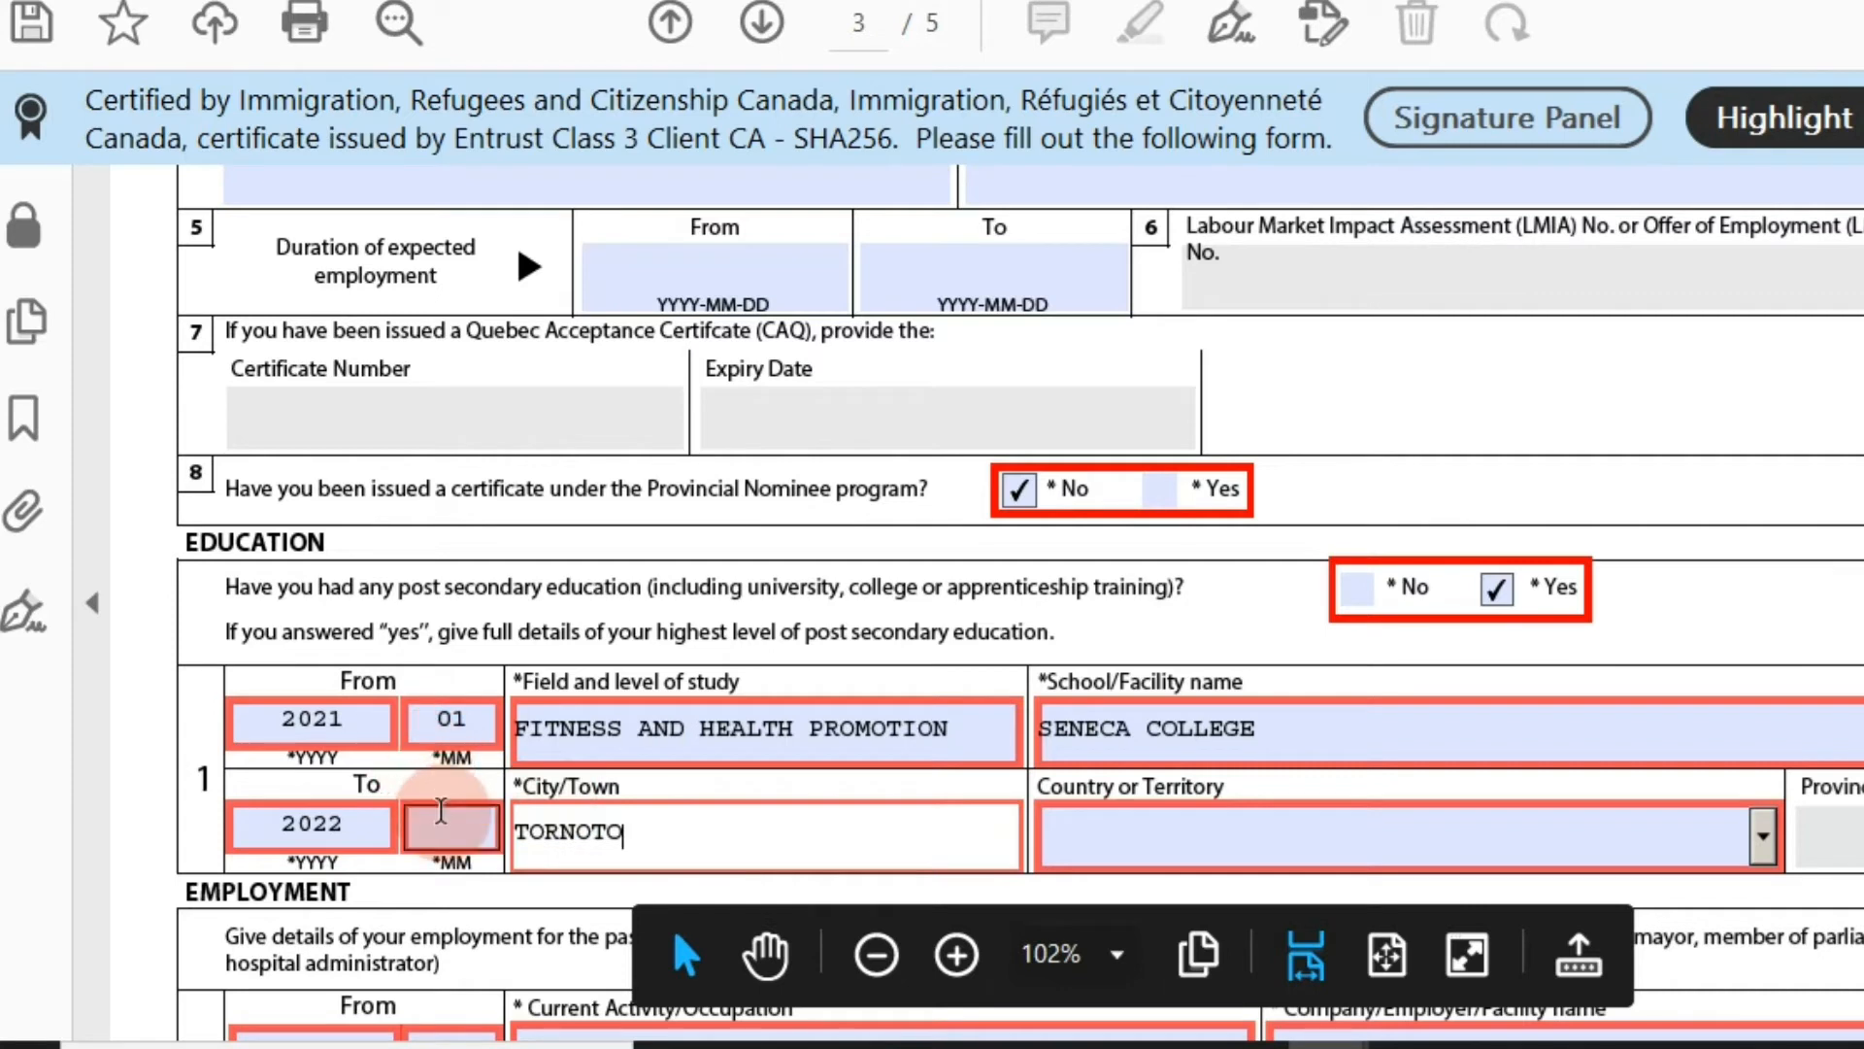
{"action": "left_click", "coordinate": [449, 823]}
{"action": "type", "text": "04"}
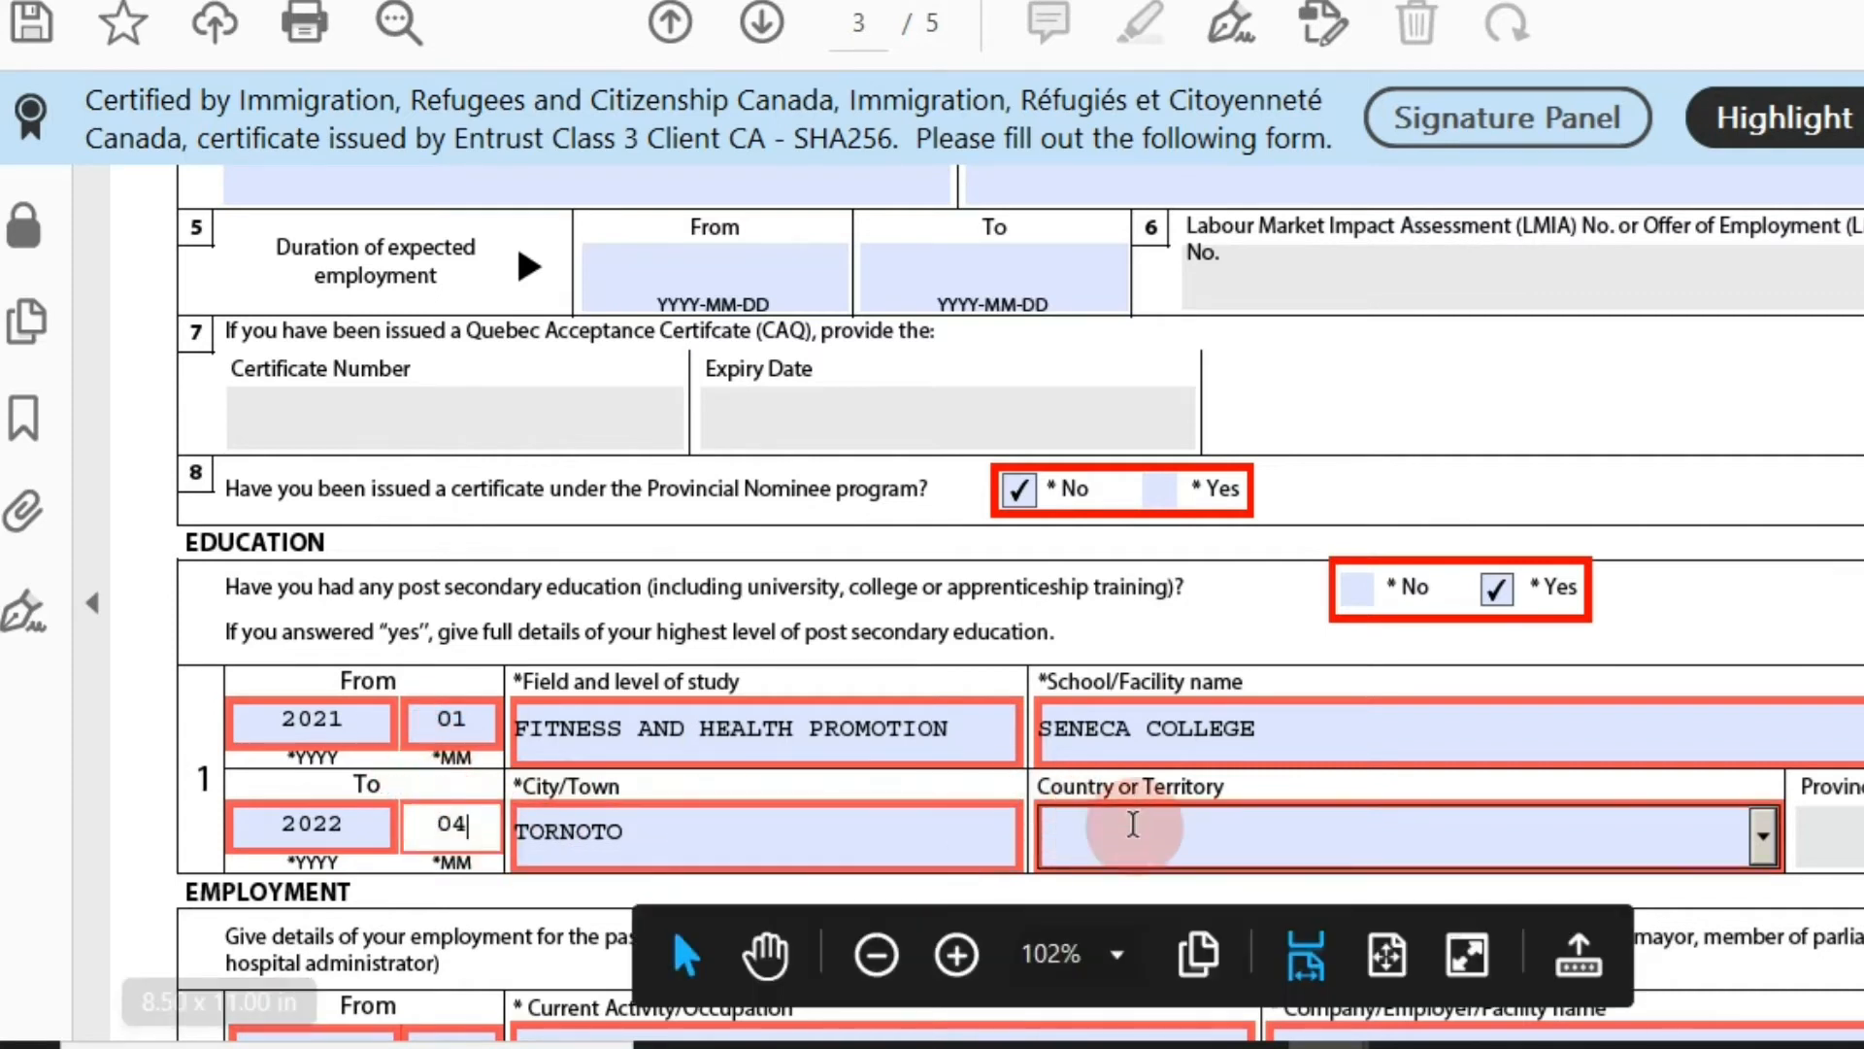
{"action": "left_click", "coordinate": [1145, 828]}
{"action": "type", "text": "Iceland"}
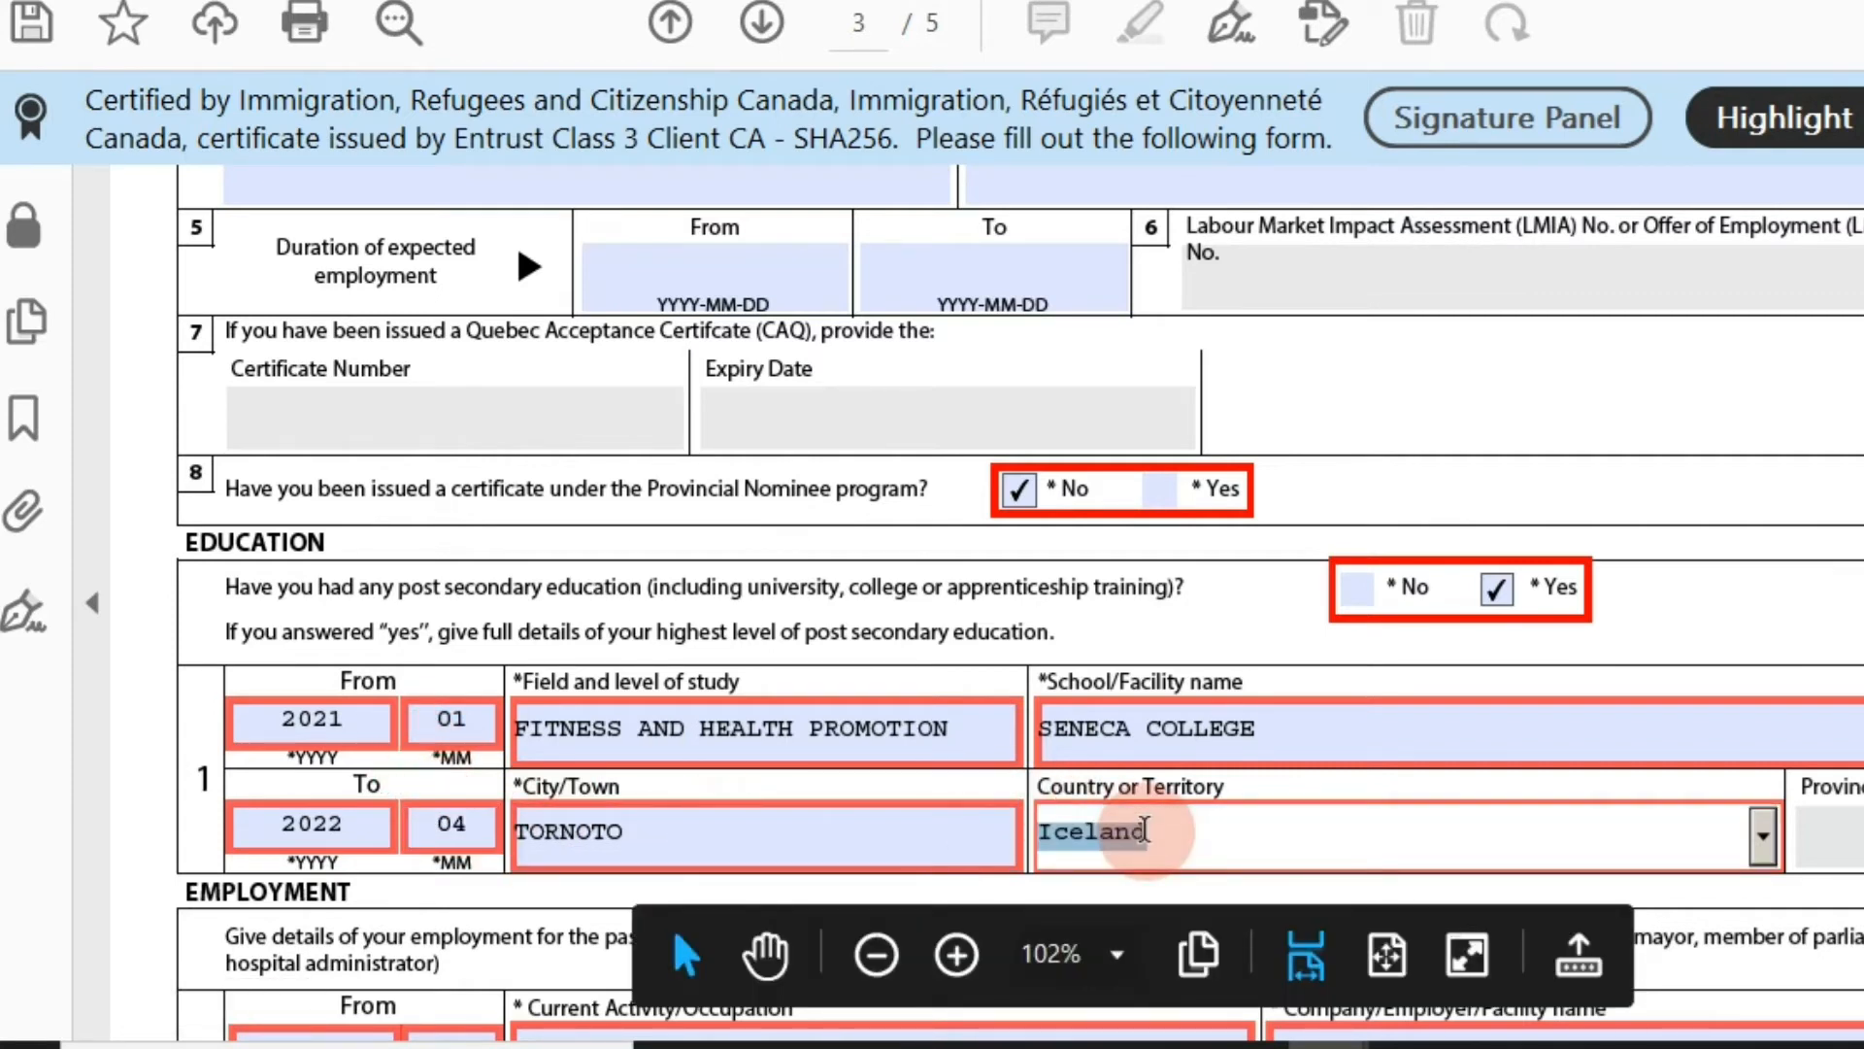
{"action": "key", "text": "c"}
{"action": "key", "text": "c"}
{"action": "key", "text": "c"}
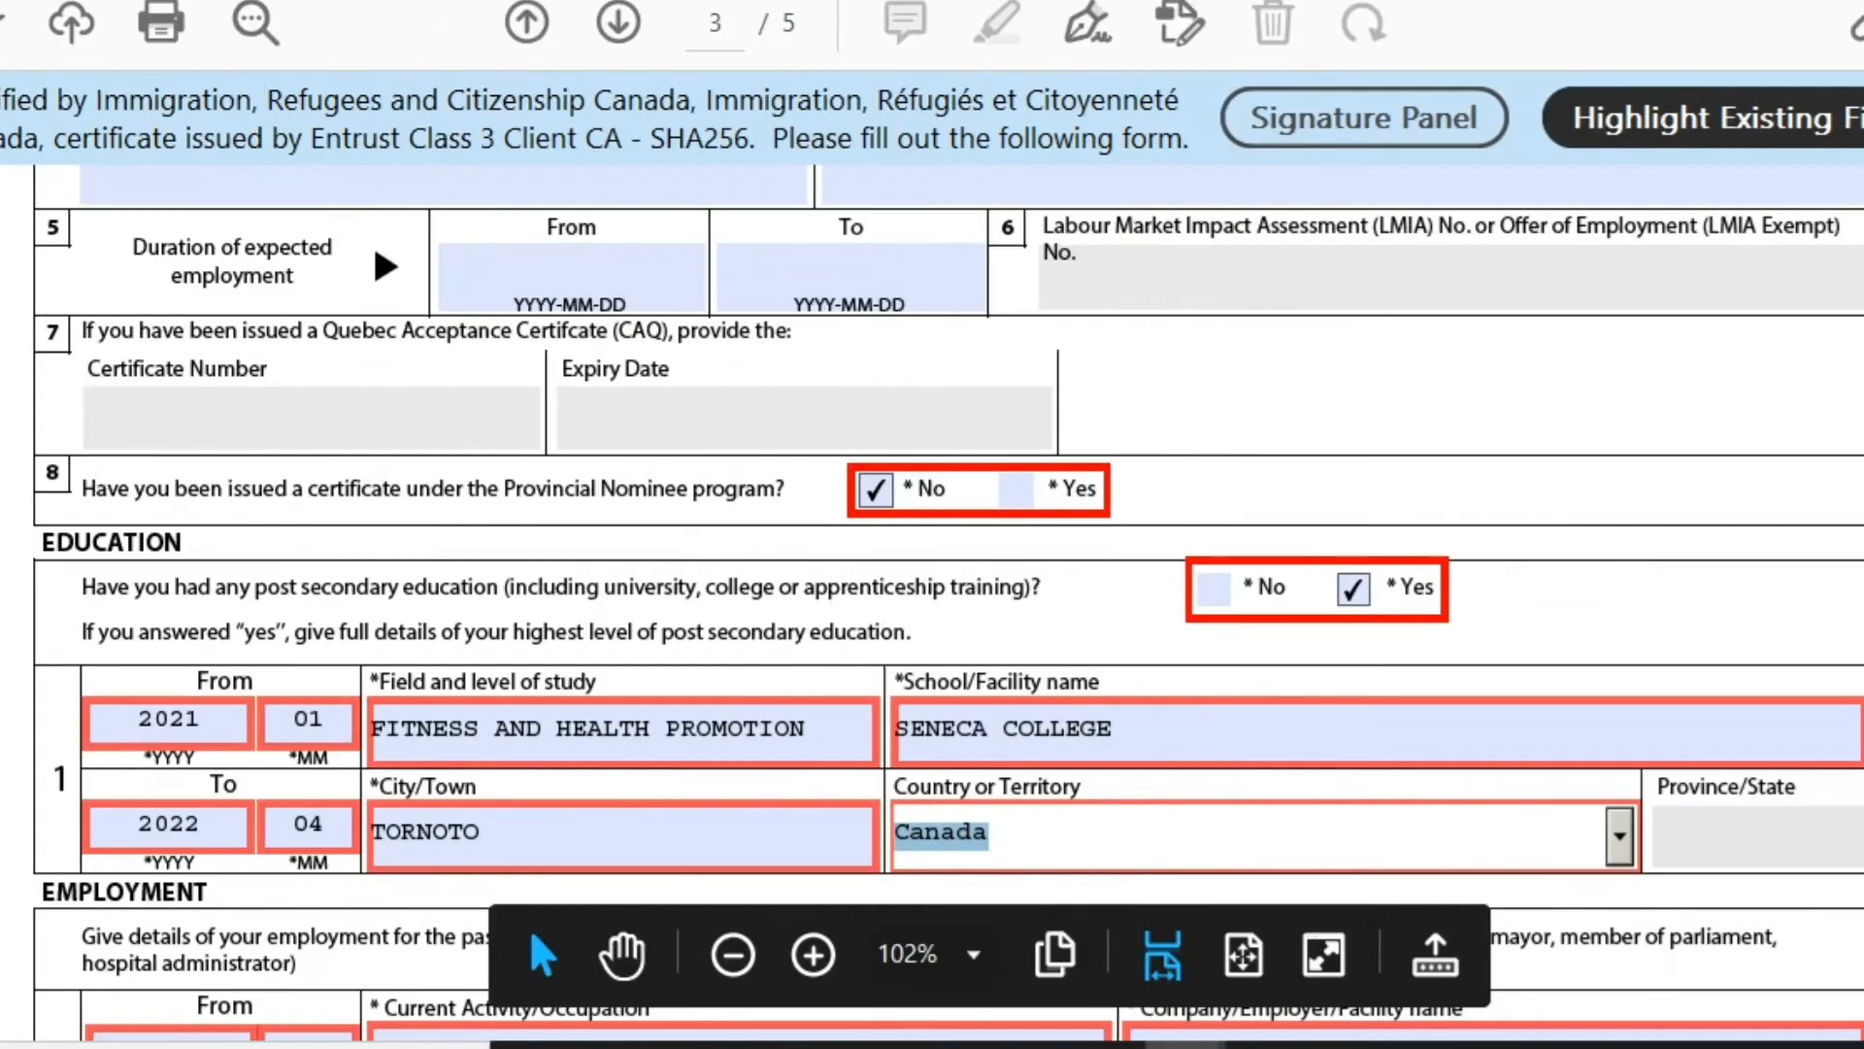
{"action": "scroll", "coordinate": [528, 928], "scroll_direction": "down", "scroll_amount": 5}
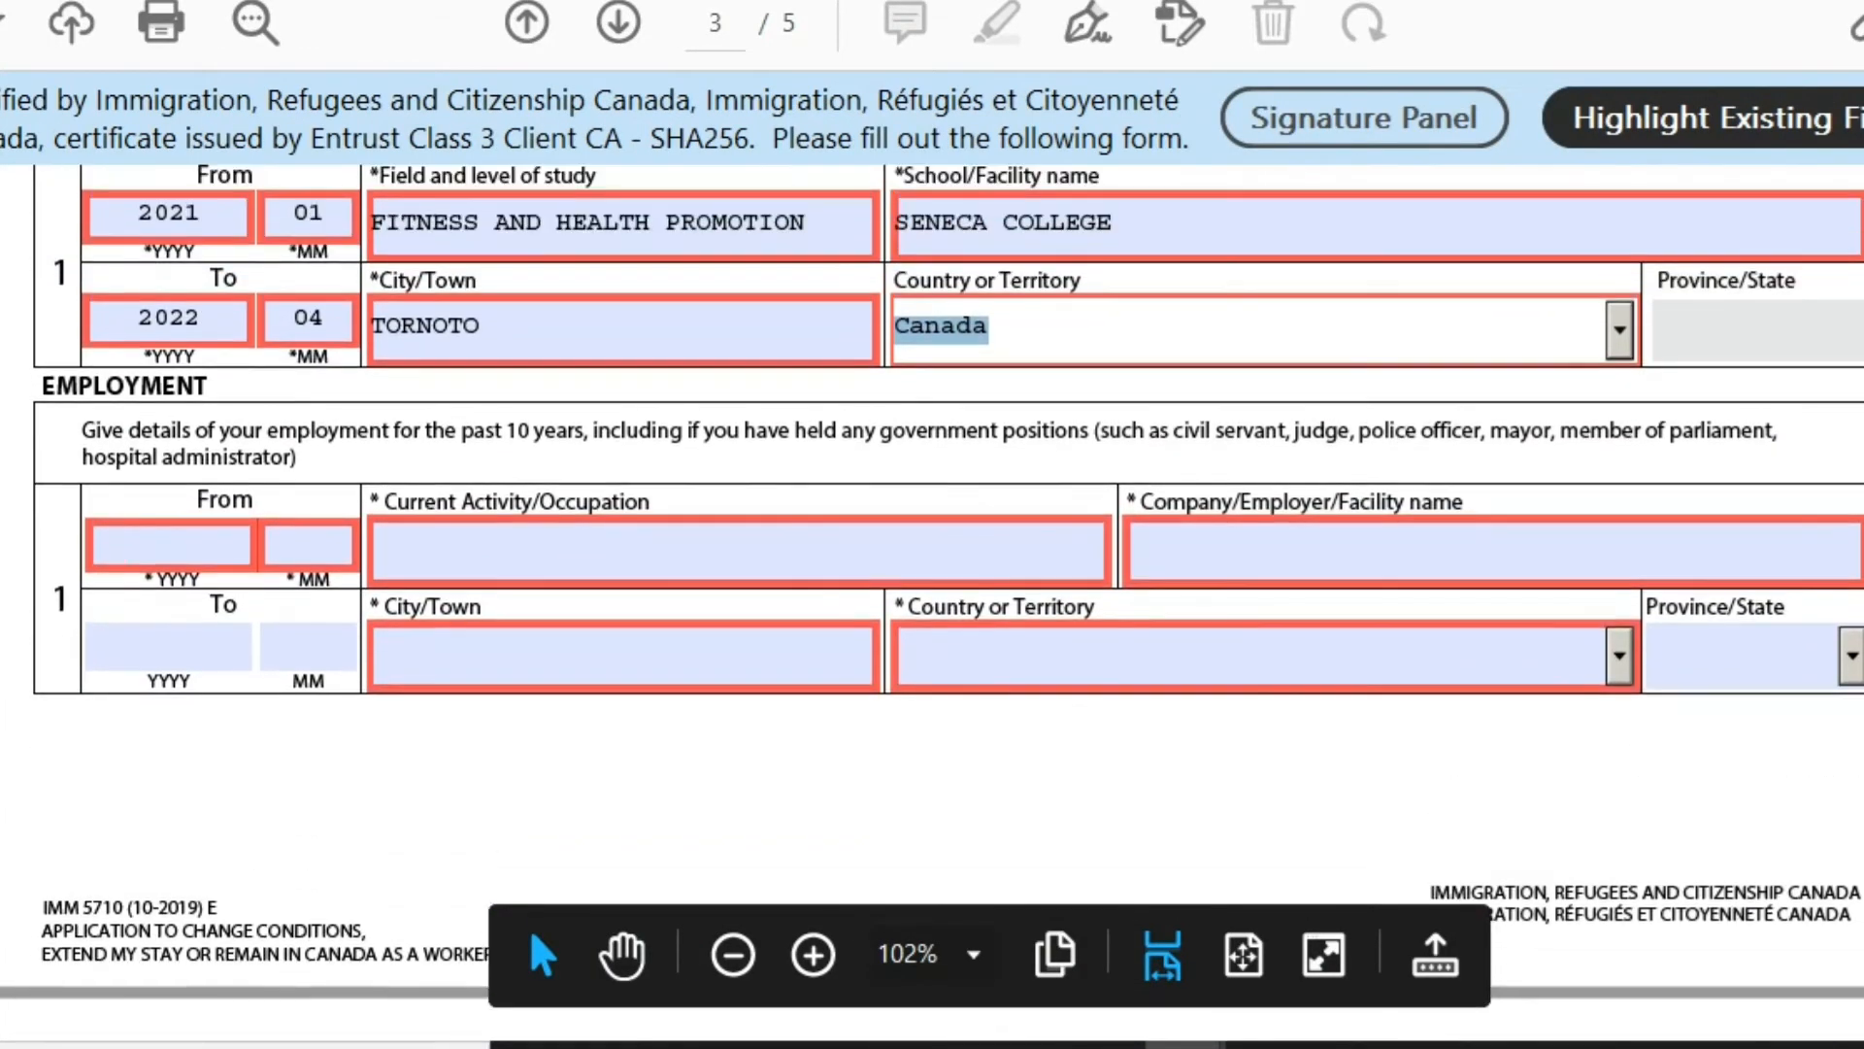
Enter employment start 2021-02 and occupation SALES EXECUTIVE.
{"action": "left_click", "coordinate": [169, 547]}
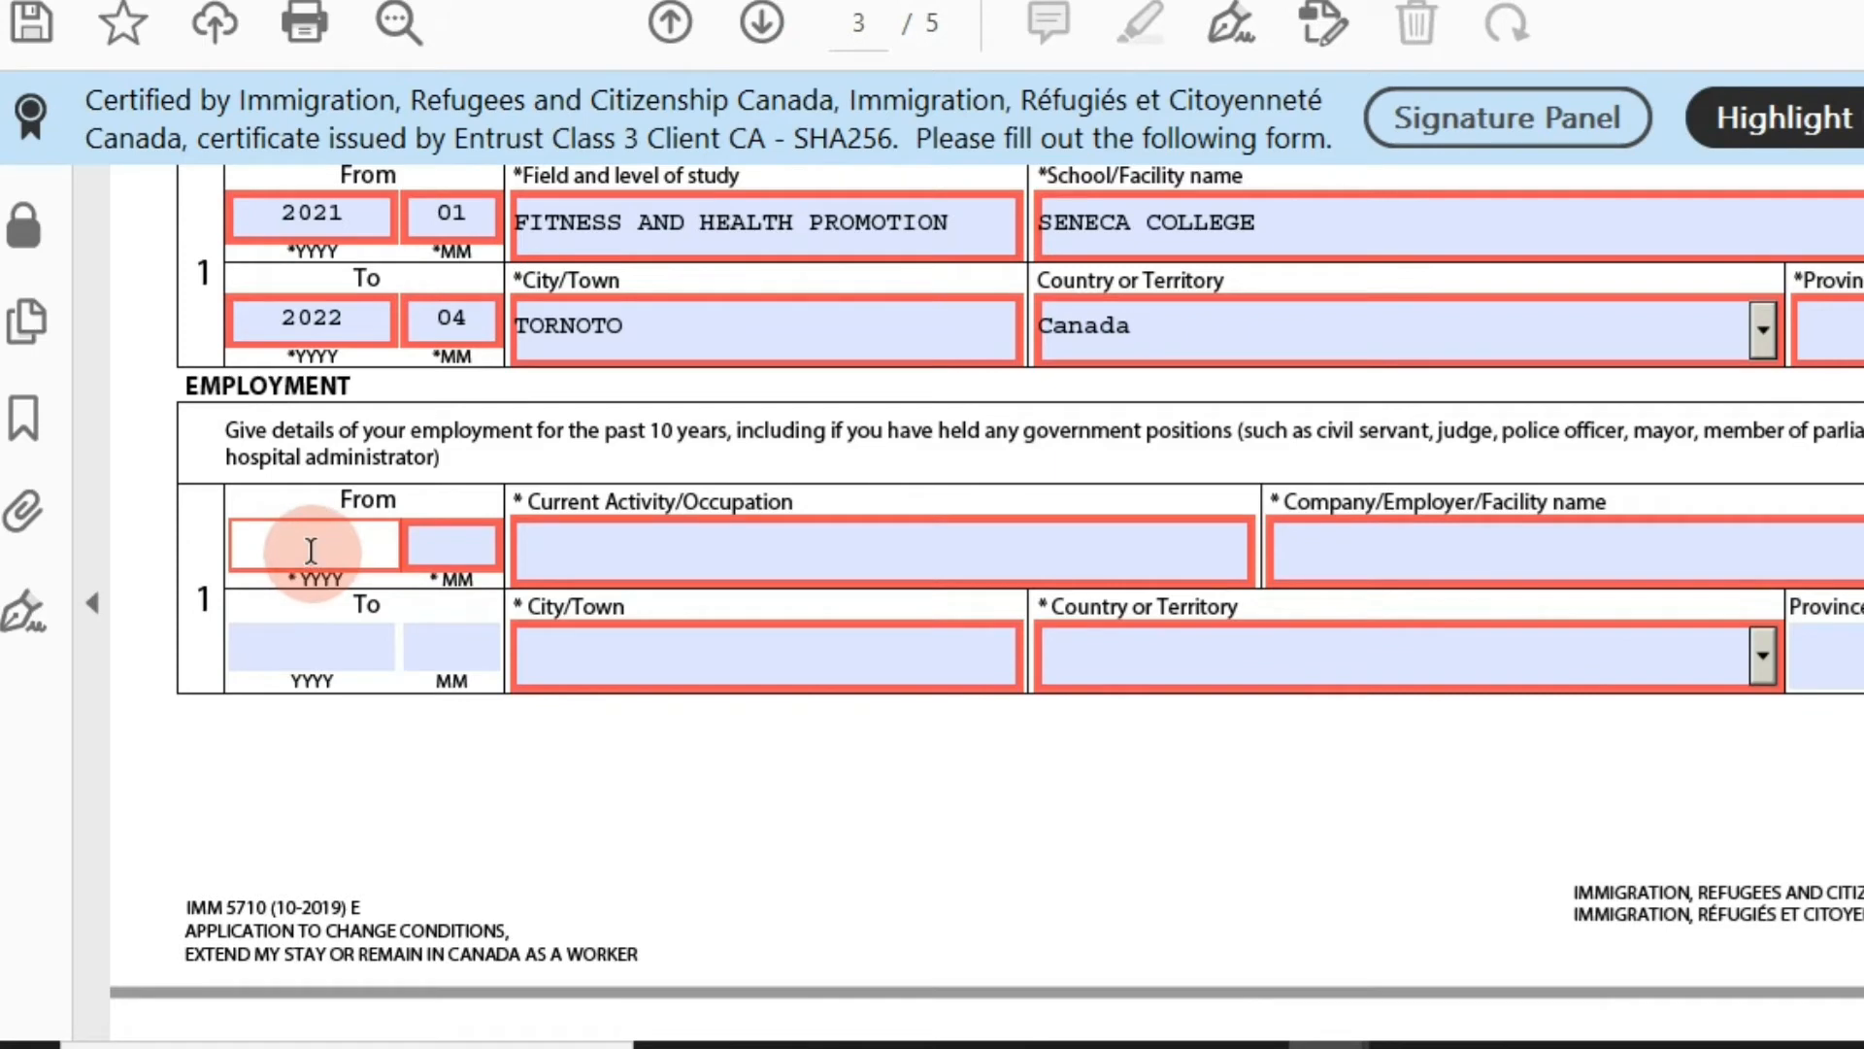
{"action": "type", "text": "20210"}
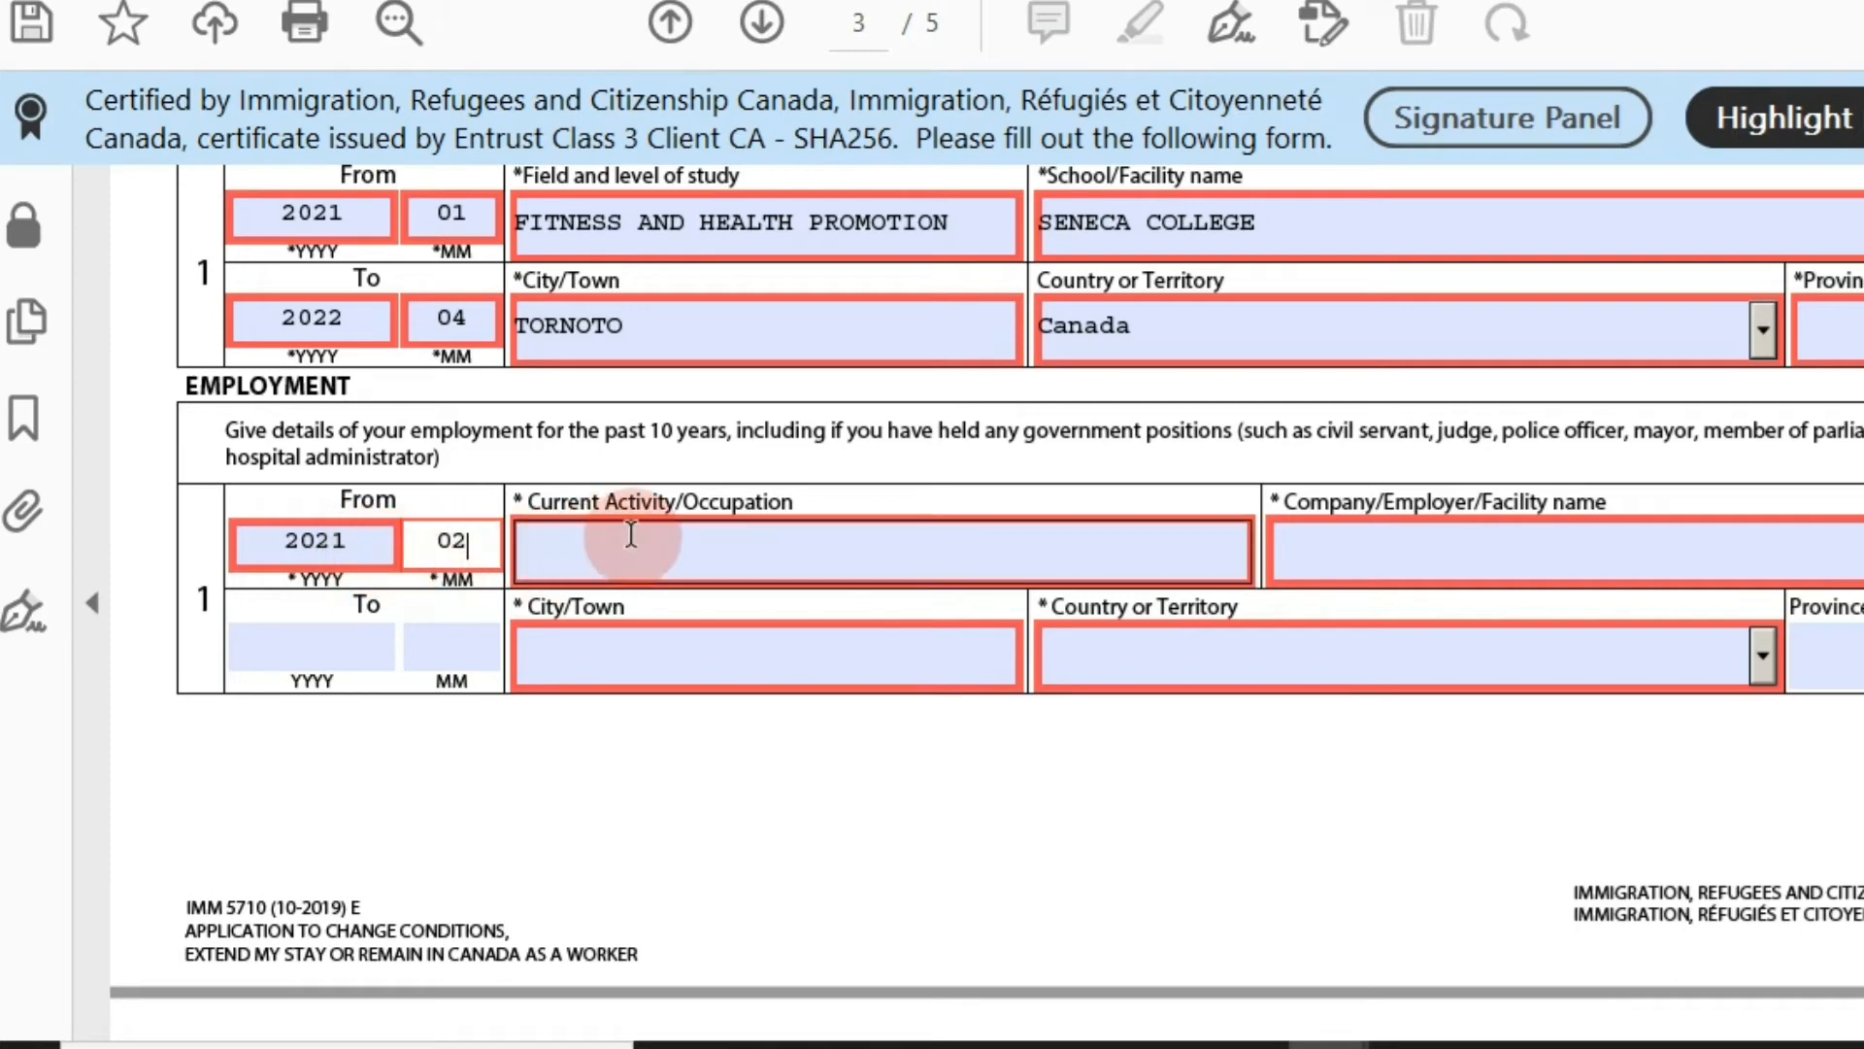
{"action": "left_click", "coordinate": [627, 532]}
{"action": "type", "text": "SALE"}
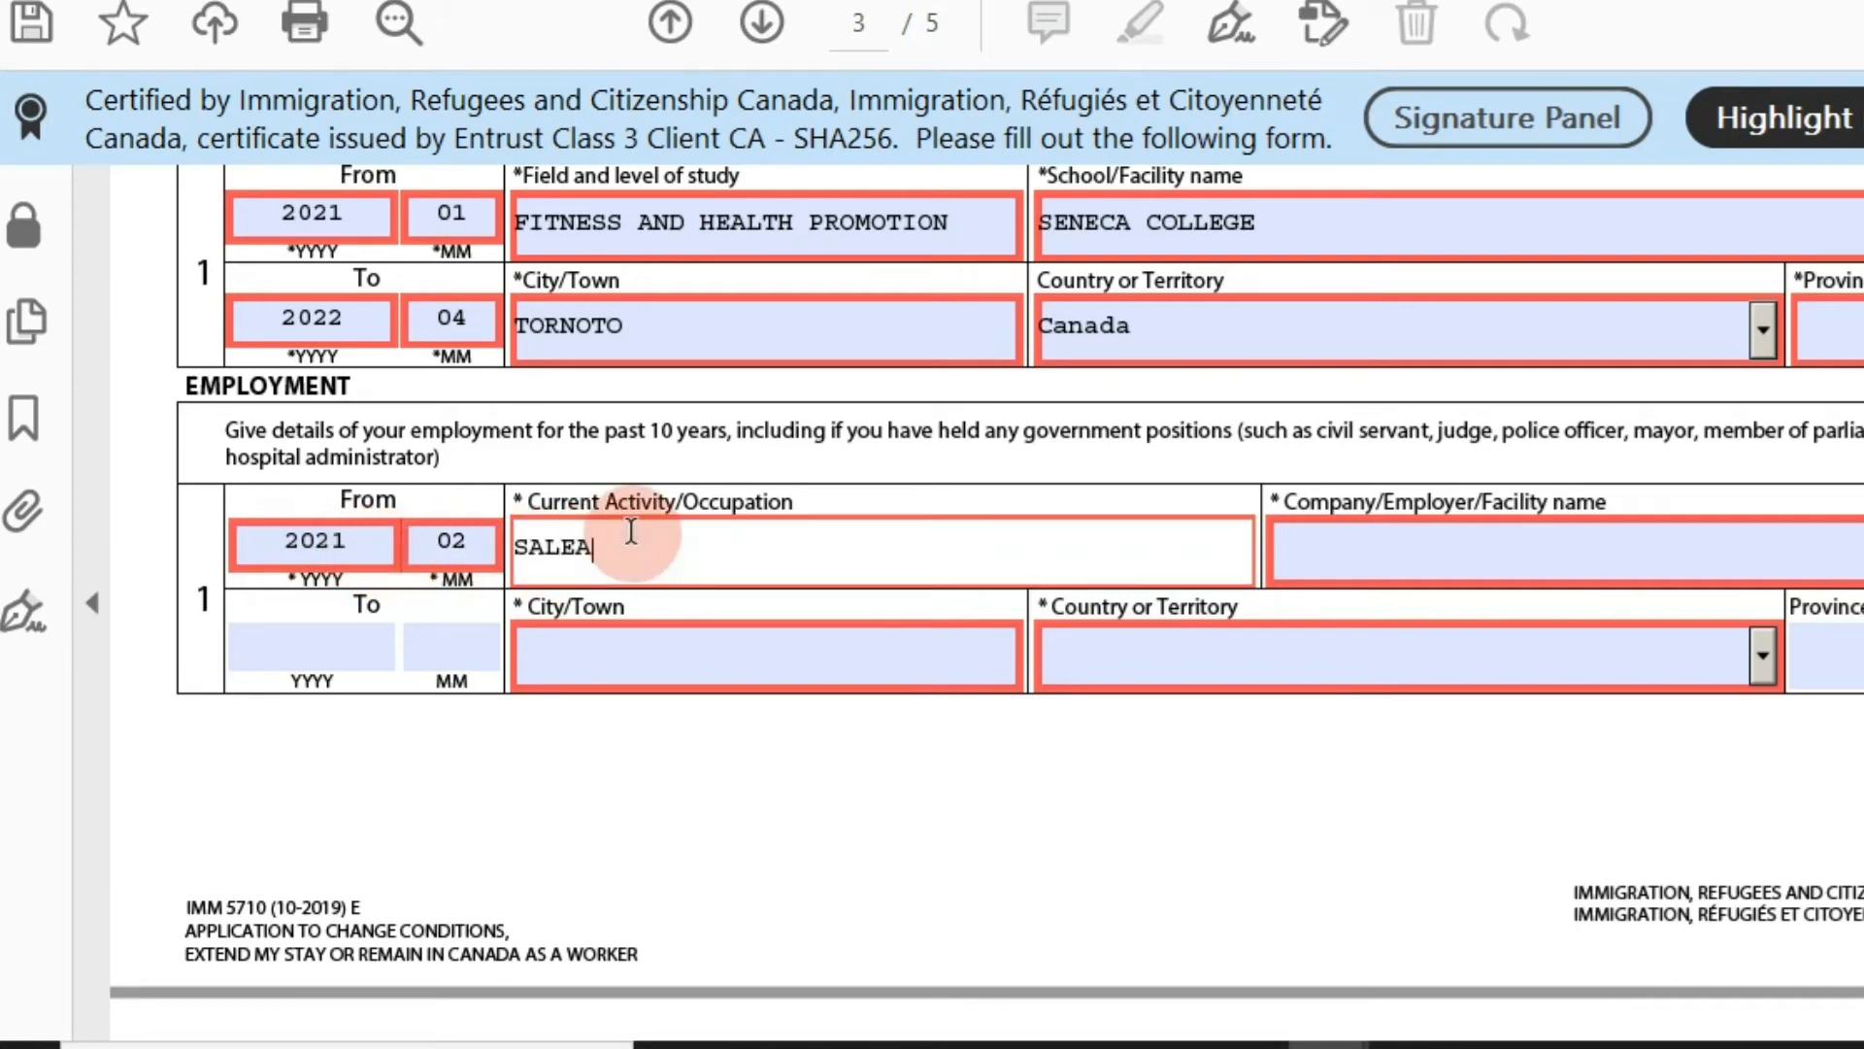
{"action": "type", "text": "S EXER"}
{"action": "type", "text": "UTI VE"}
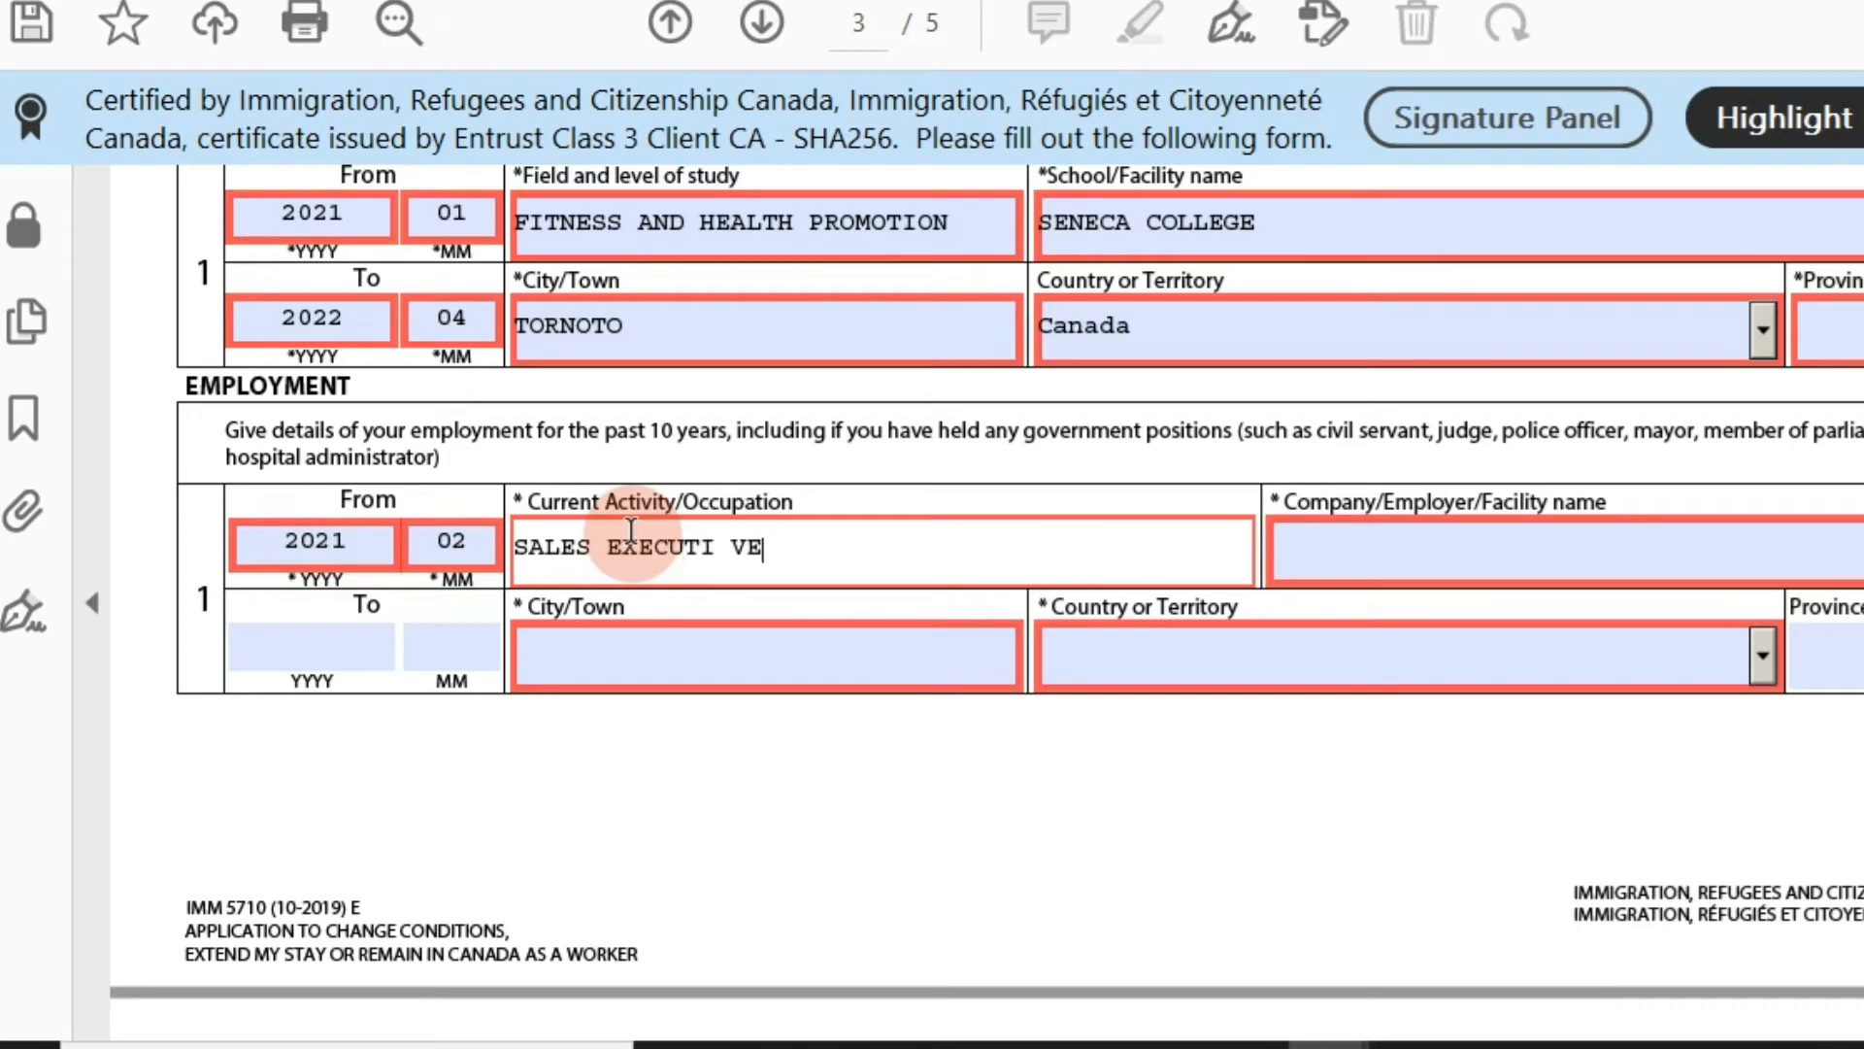
{"action": "key", "text": "BackSpace"}
{"action": "key", "text": "BackSpace"}
{"action": "key", "text": "BackSpace"}
{"action": "type", "text": "VE"}
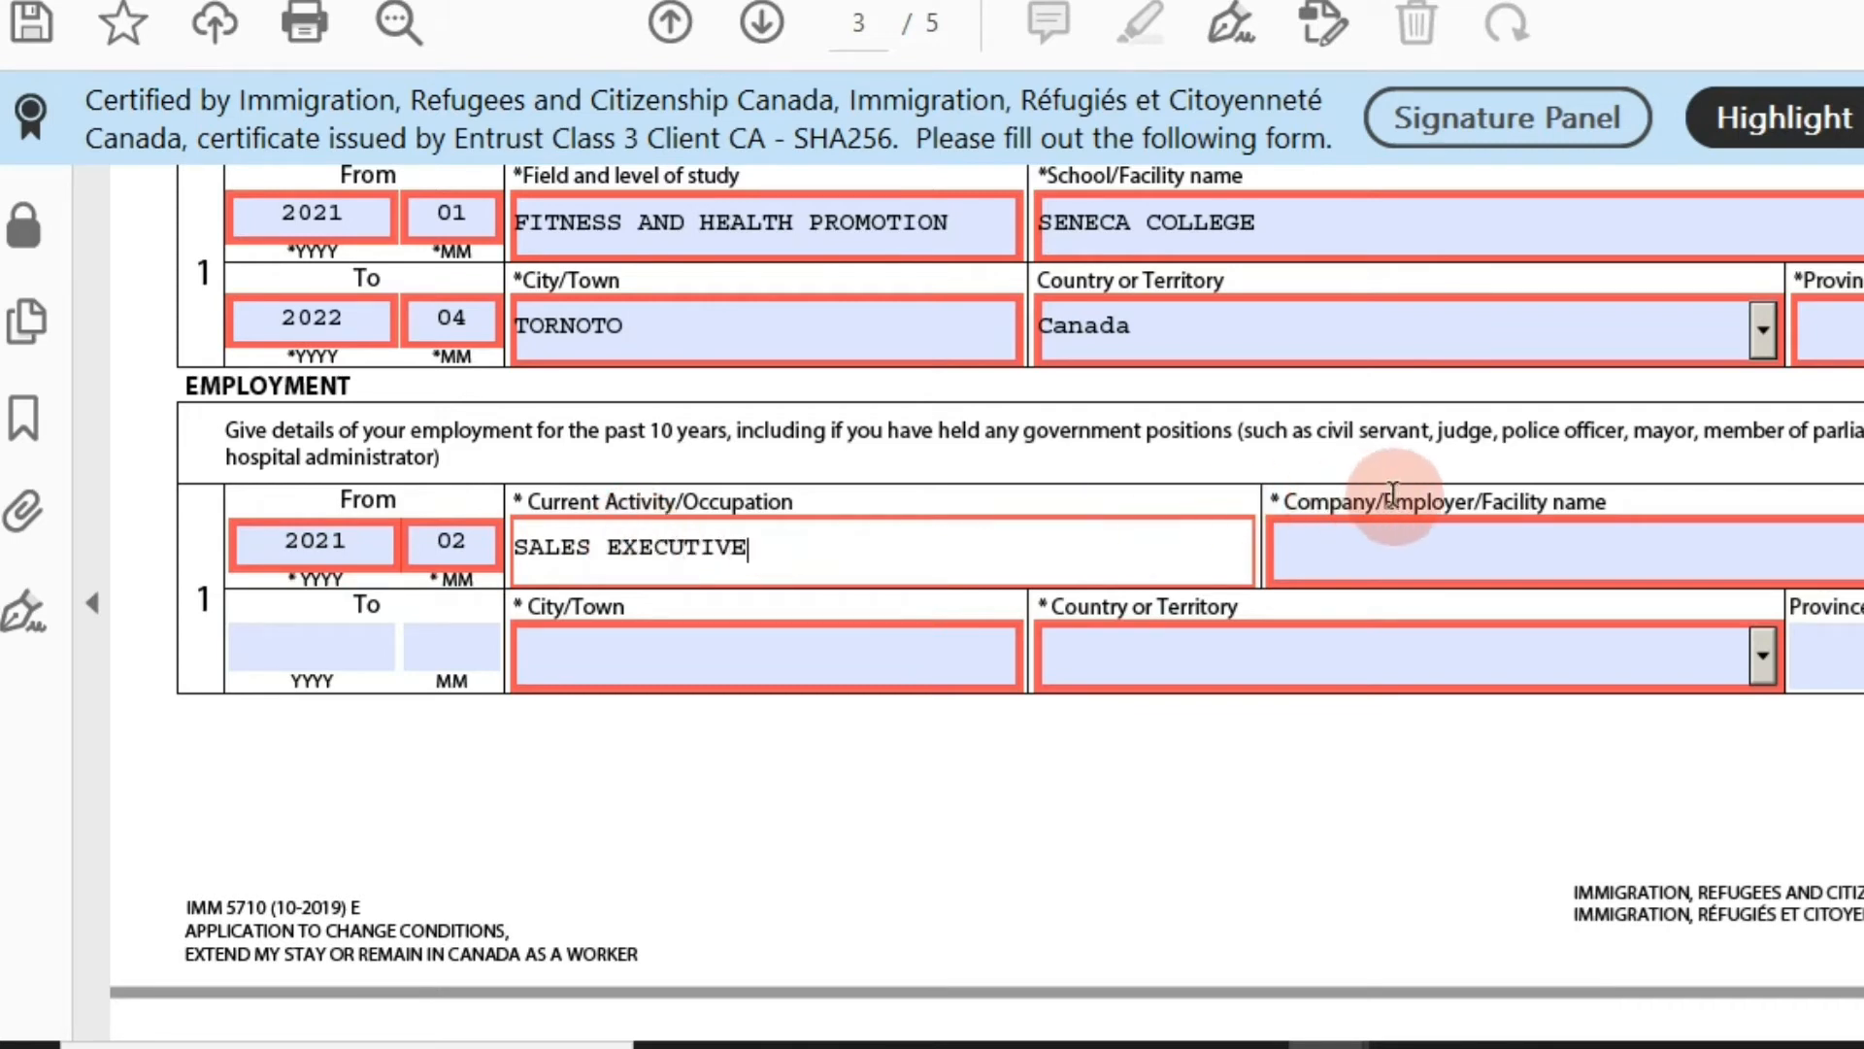
Enter the employer MC Donalds and the employment city TORNTO.
{"action": "left_click", "coordinate": [1395, 551]}
{"action": "type", "text": "M"}
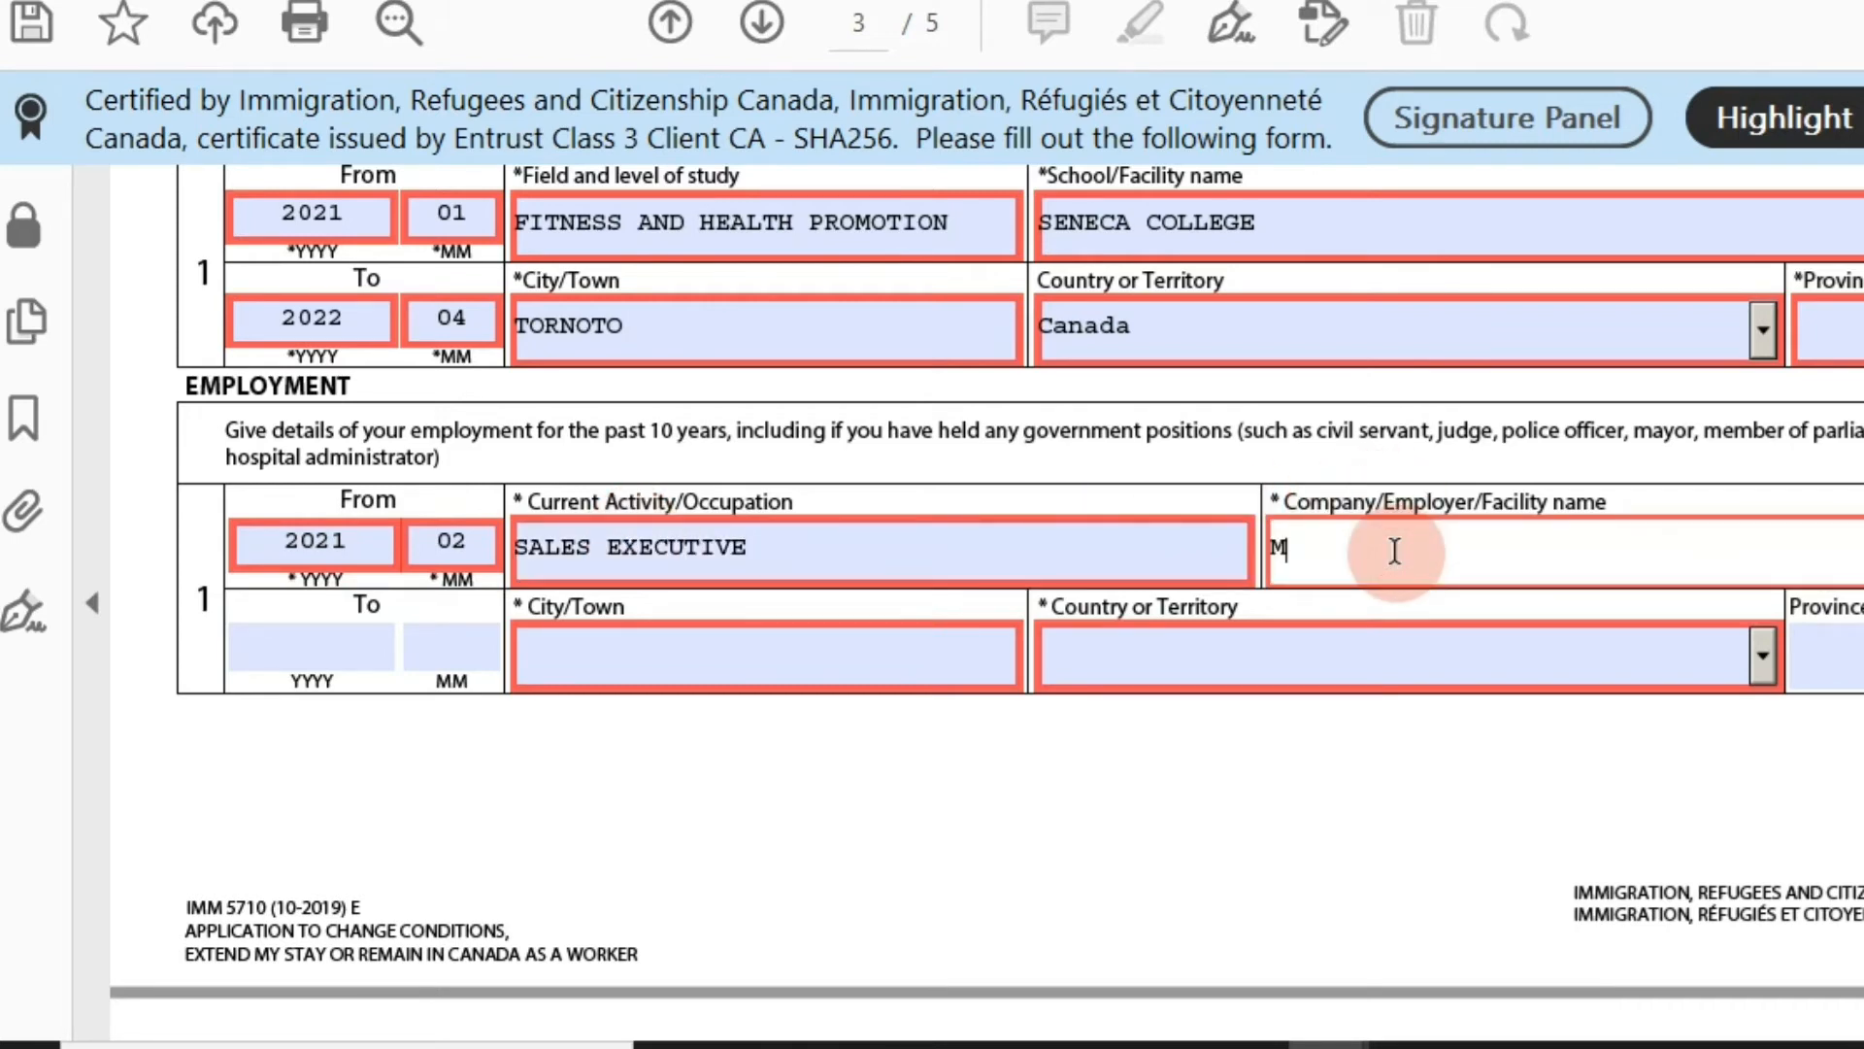
{"action": "type", "text": "C don"}
{"action": "key", "text": "BackSpace"}
{"action": "key", "text": "BackSpace"}
{"action": "key", "text": "BackSpace"}
{"action": "key", "text": "BackSpace"}
{"action": "key", "text": "BackSpace"}
{"action": "key", "text": "BackSpace"}
{"action": "key", "text": "BackSpace"}
{"action": "key", "text": "BackSpace"}
{"action": "type", "text": "Donal"}
{"action": "left_click", "coordinate": [887, 655]}
{"action": "type", "text": "ton"}
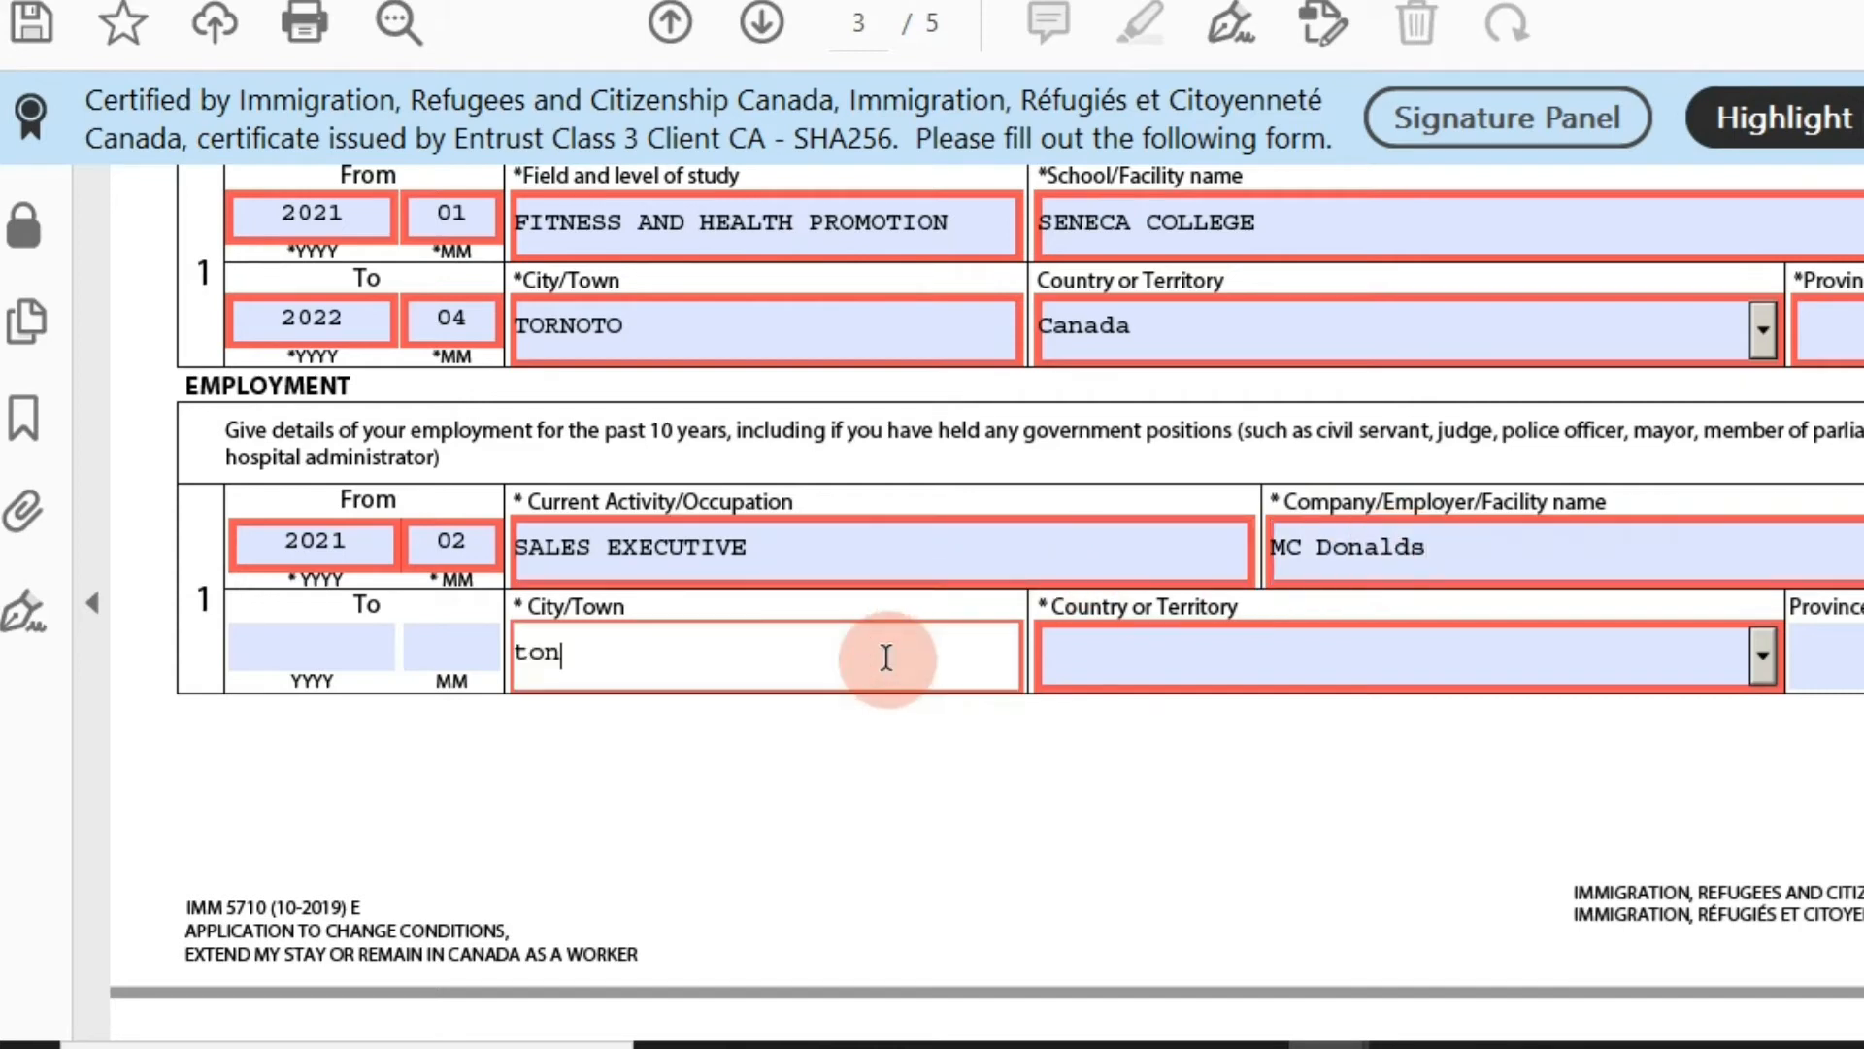
{"action": "key", "text": "BackSpace"}
{"action": "key", "text": "BackSpace"}
{"action": "key", "text": "BackSpace"}
{"action": "type", "text": "TORNOTO"}
{"action": "key", "text": "BackSpace"}
{"action": "key", "text": "BackSpace"}
{"action": "type", "text": "TO"}
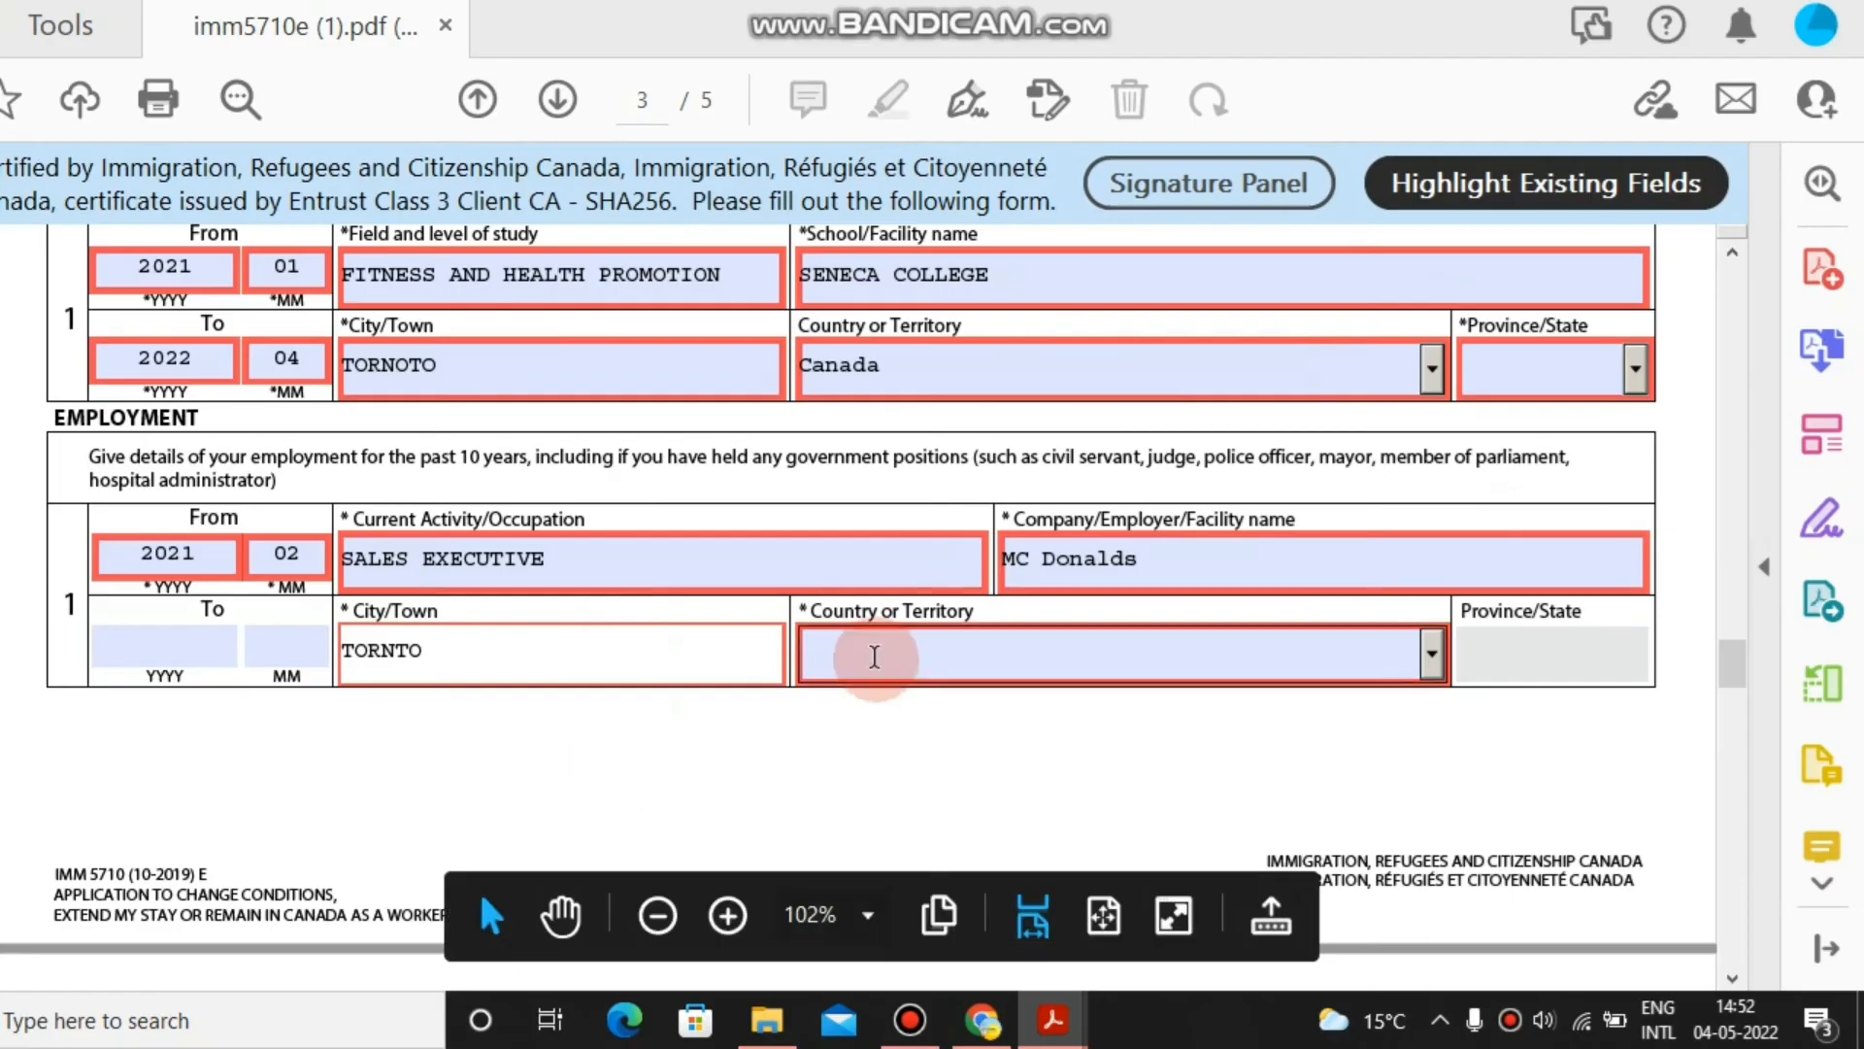
Set the employment country to Canada and province to ON.
{"action": "left_click", "coordinate": [971, 649]}
{"action": "left_click", "coordinate": [1431, 656]}
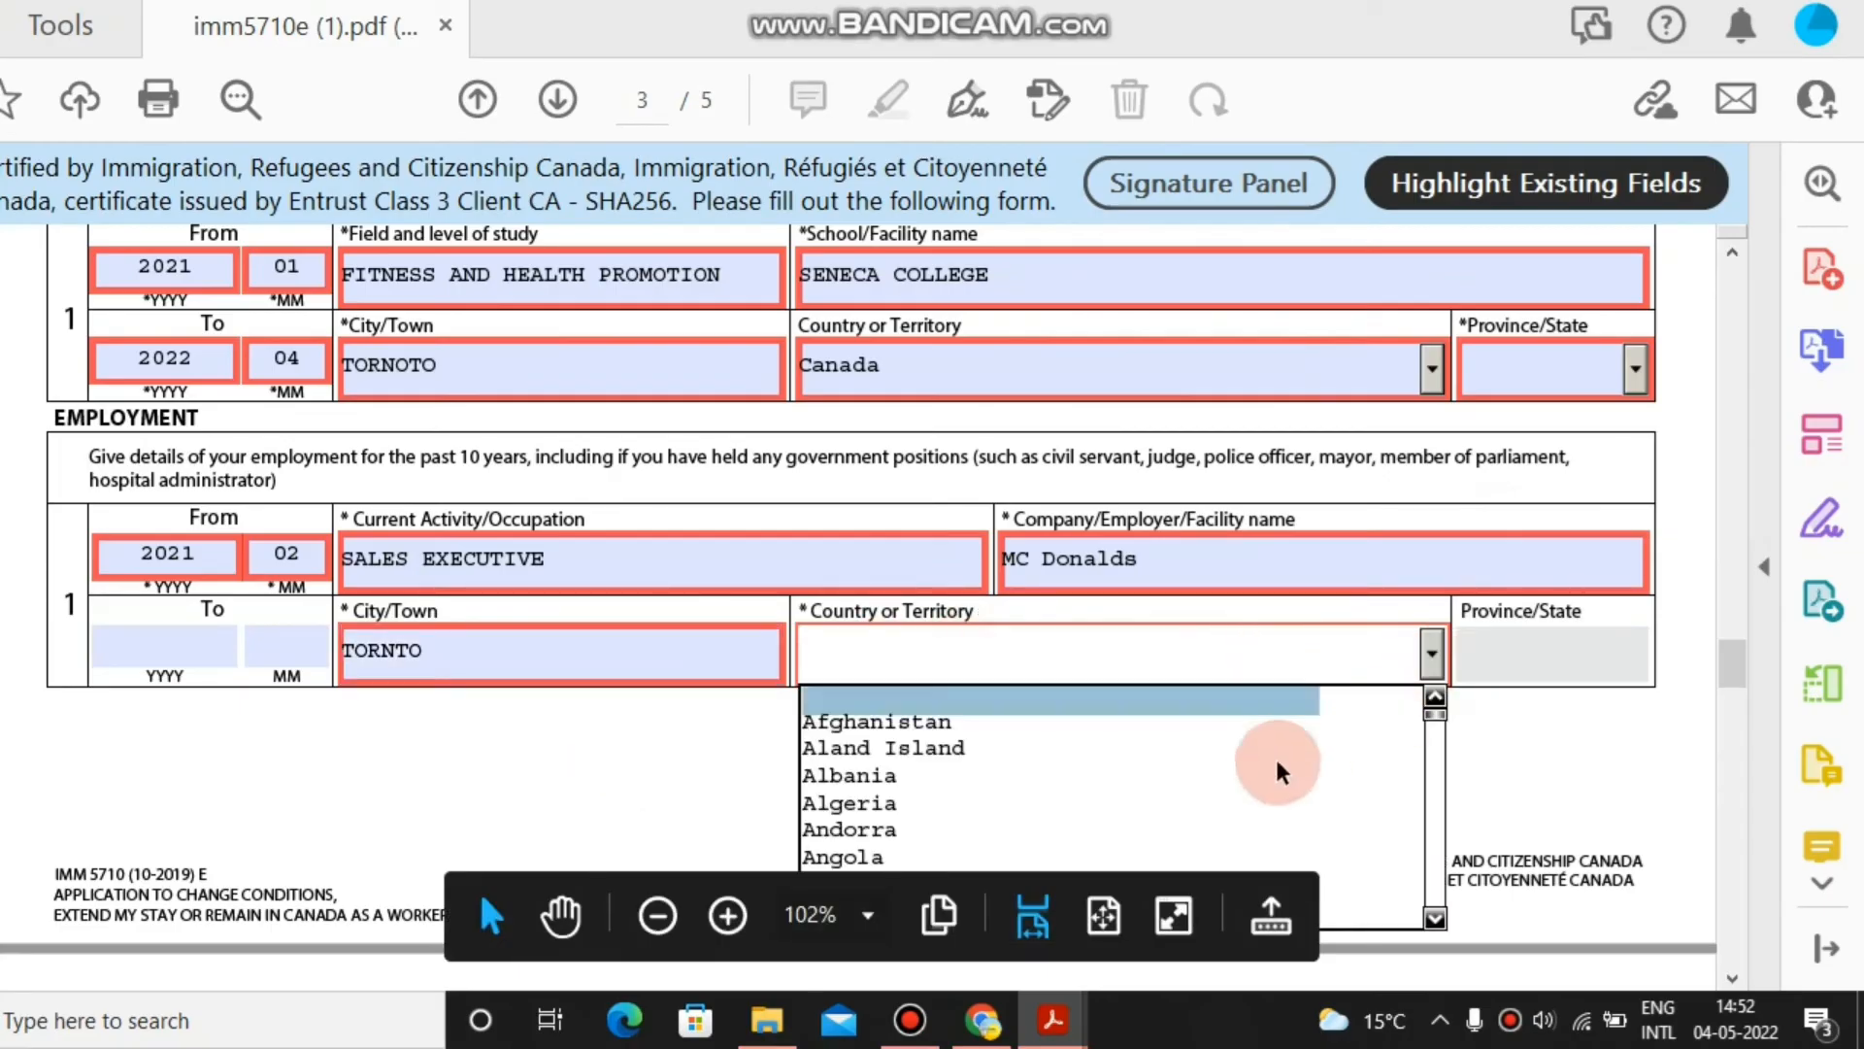
{"action": "type", "text": "n"}
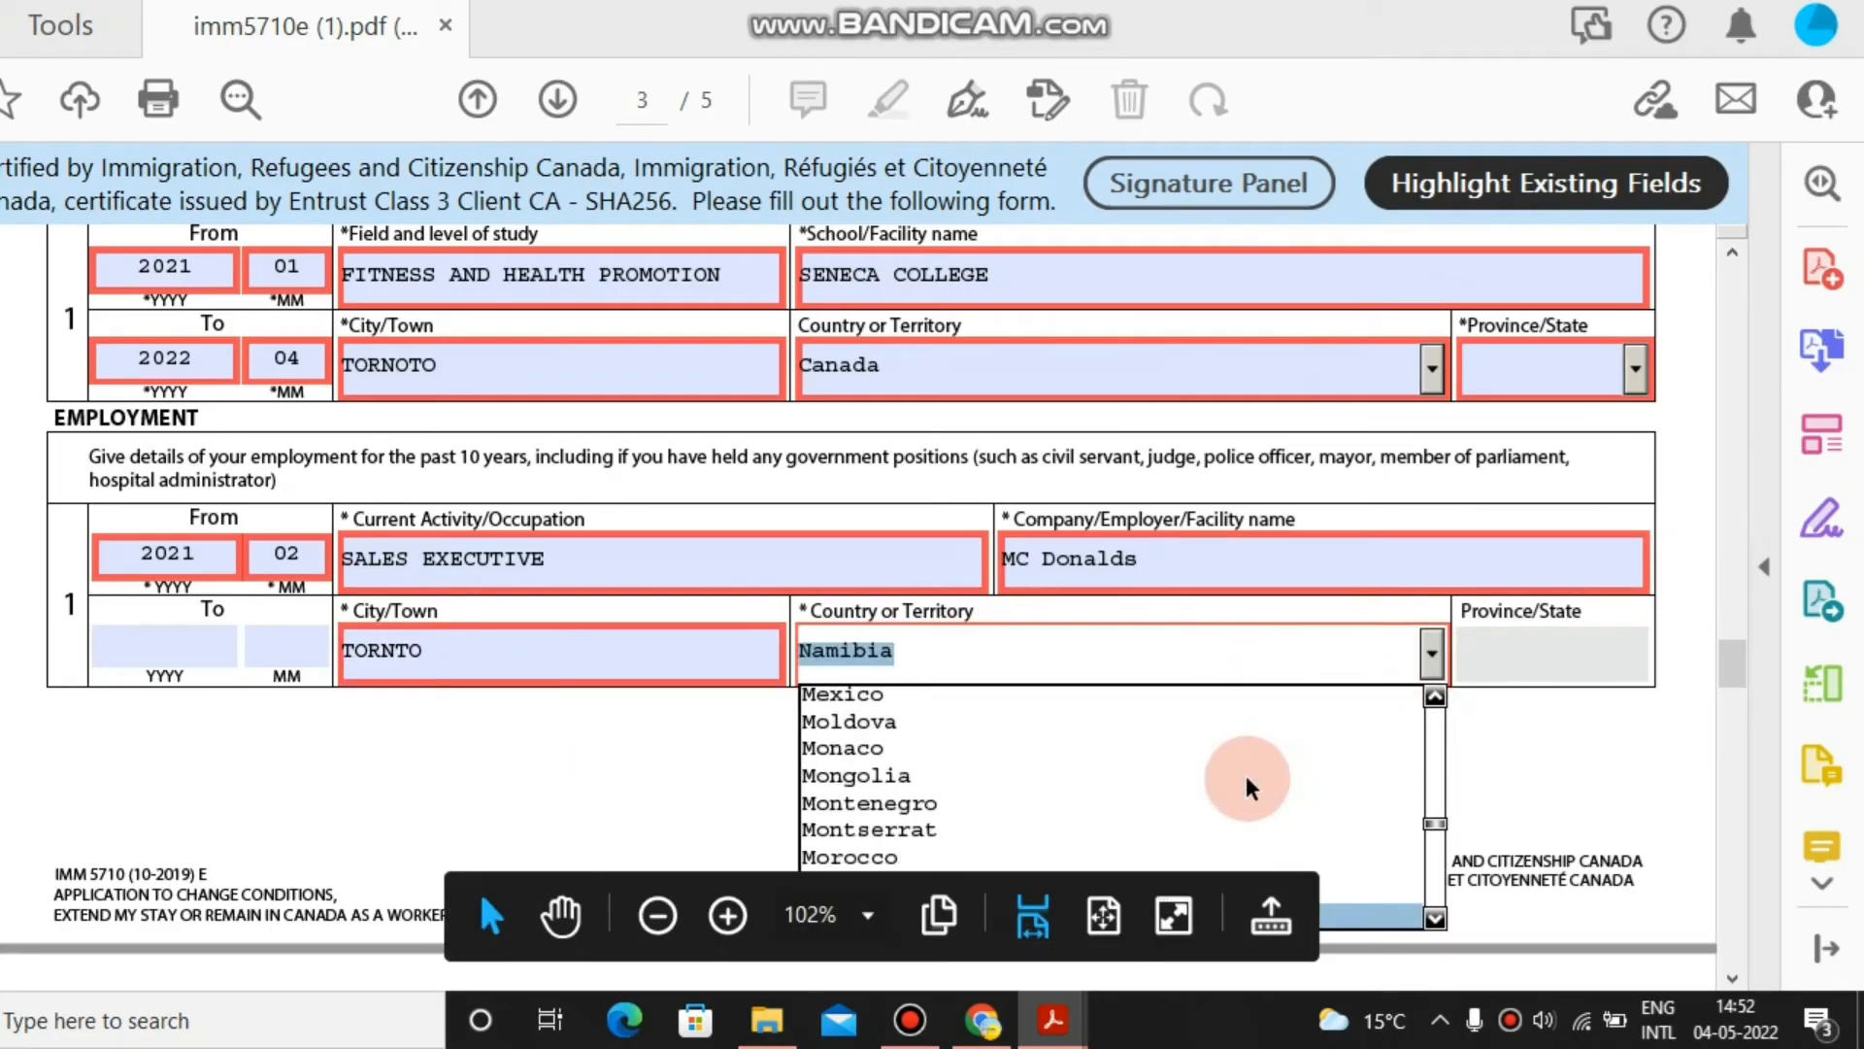
{"action": "type", "text": "c"}
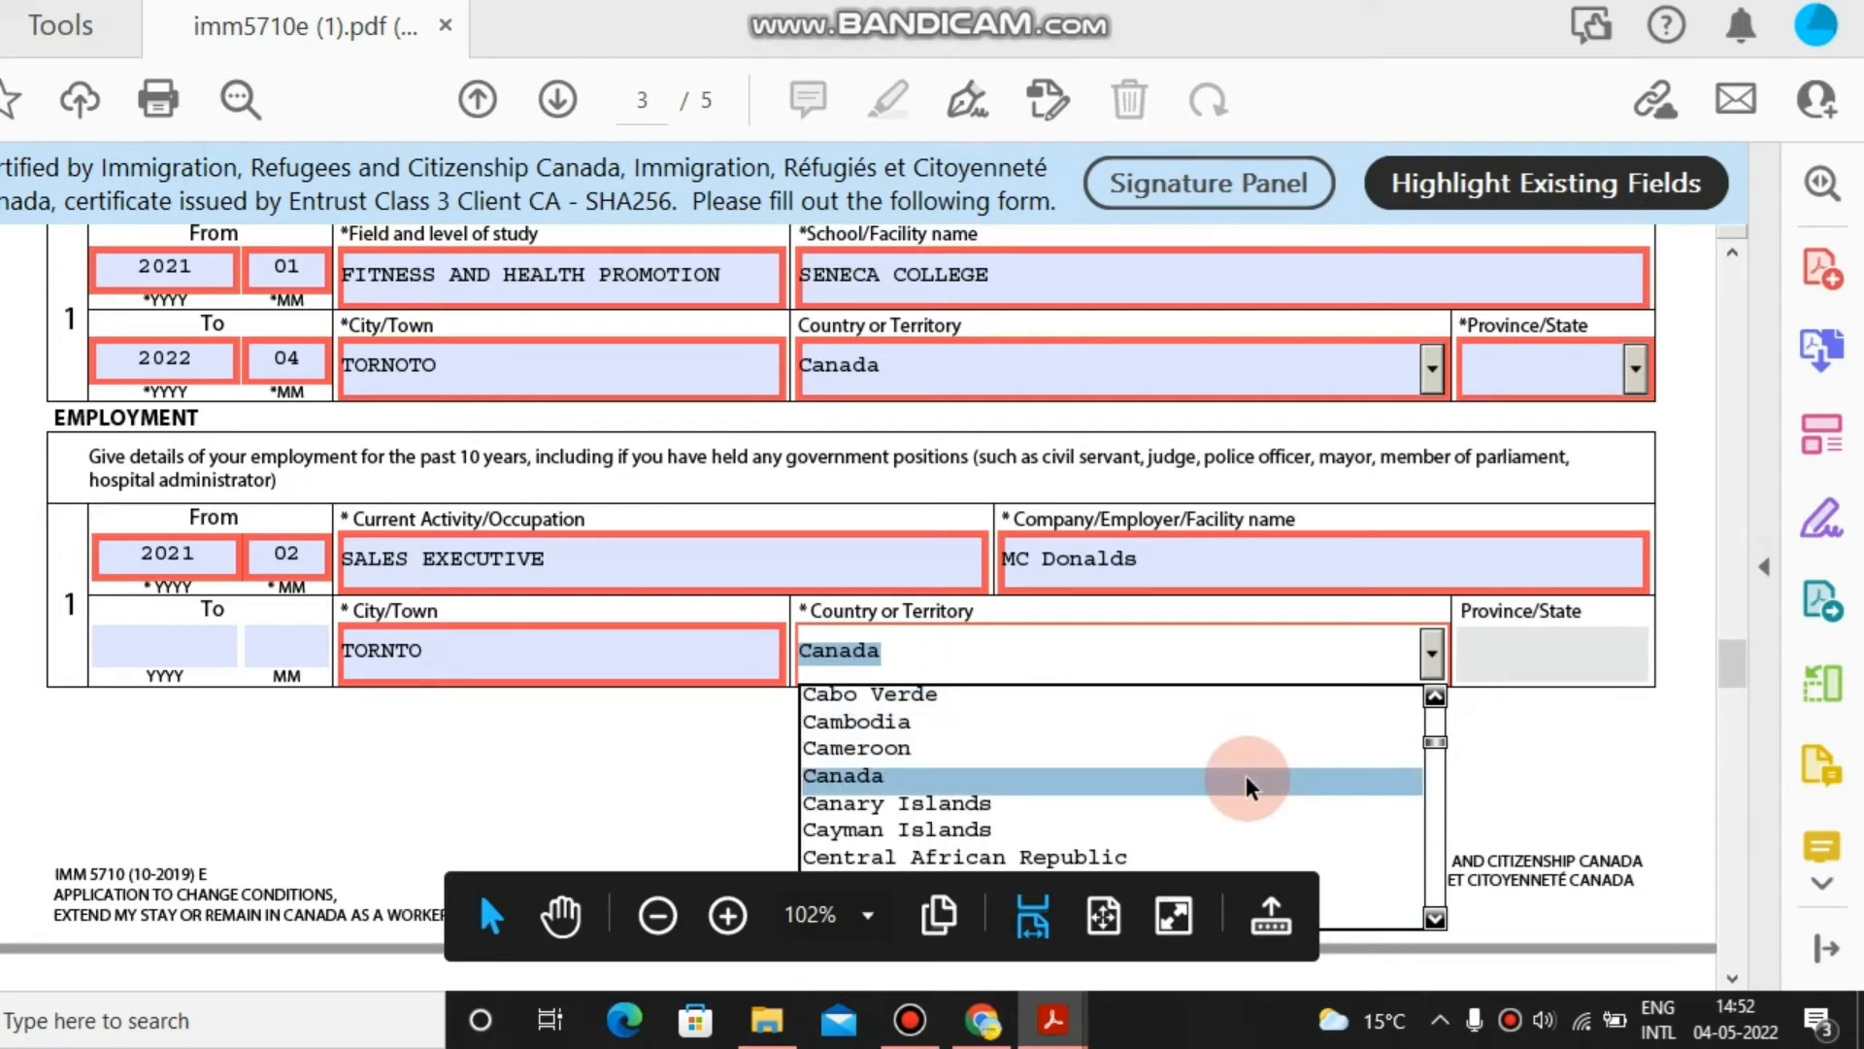
{"action": "left_click", "coordinate": [1250, 777]}
{"action": "left_click", "coordinate": [1635, 654]}
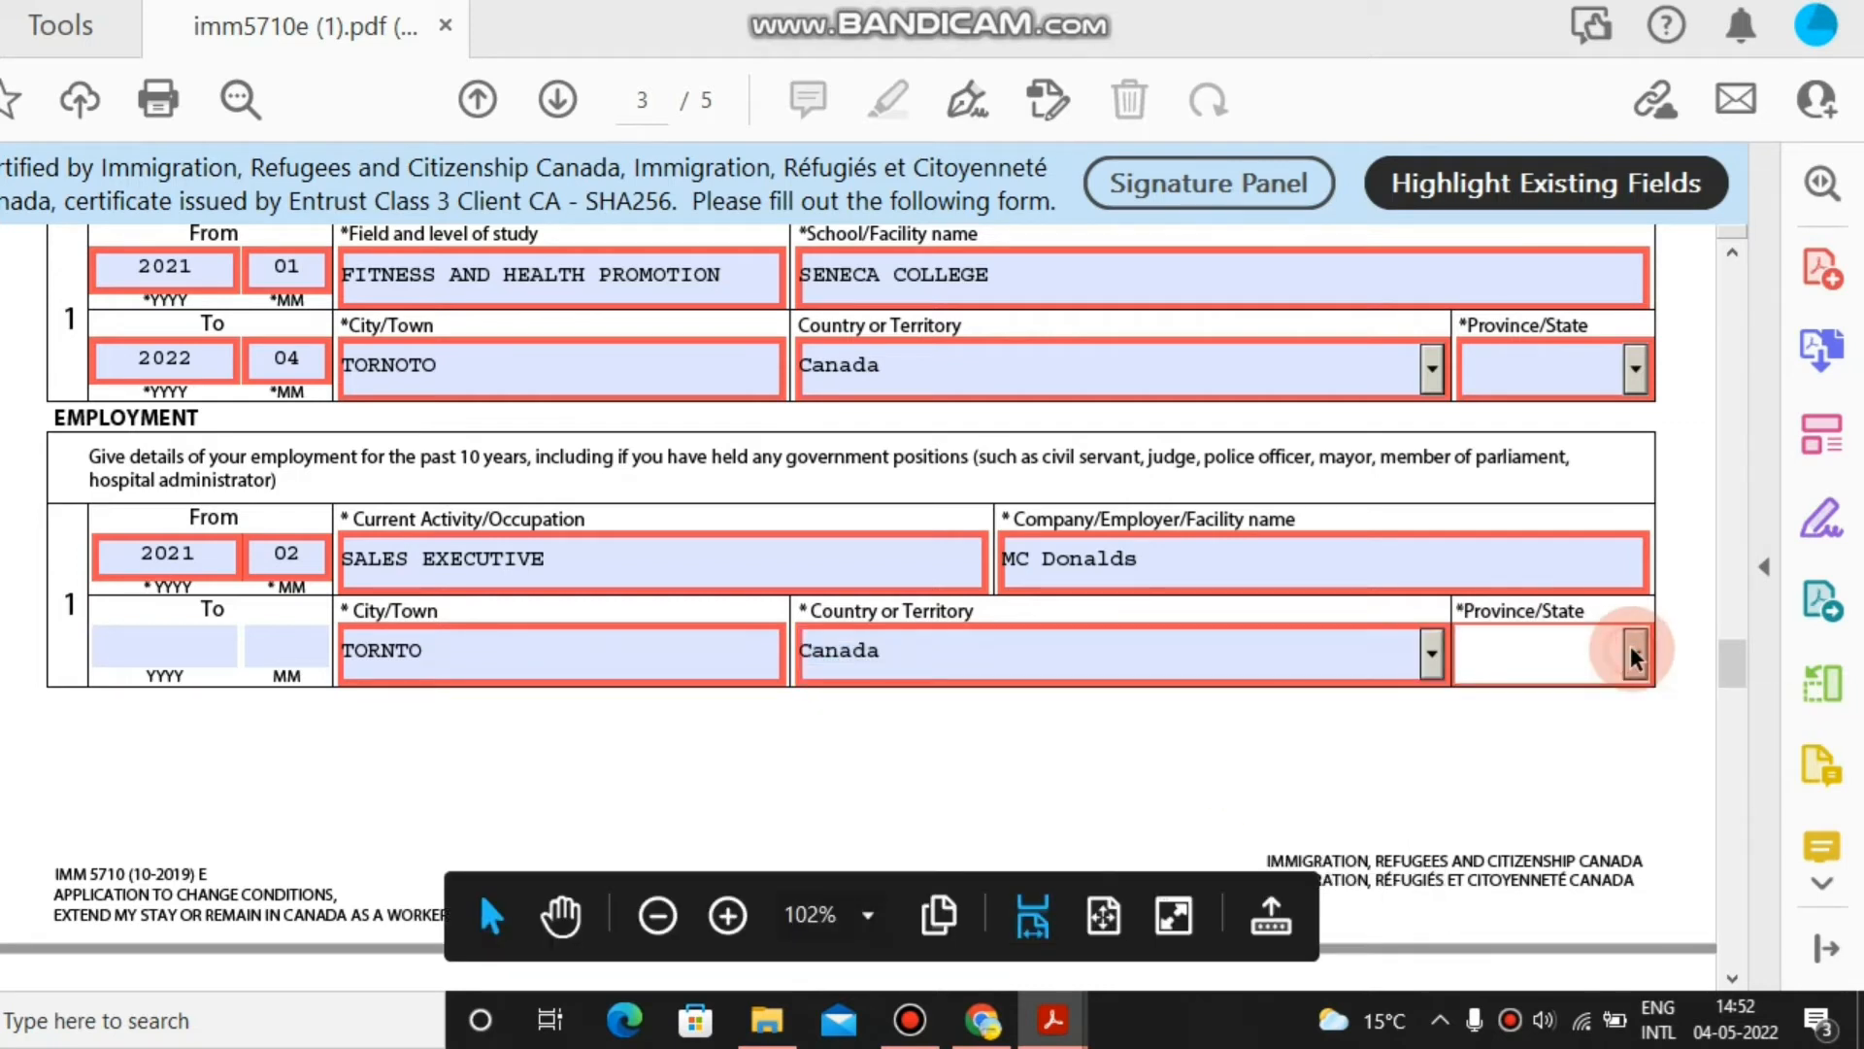
{"action": "left_click", "coordinate": [1638, 918]}
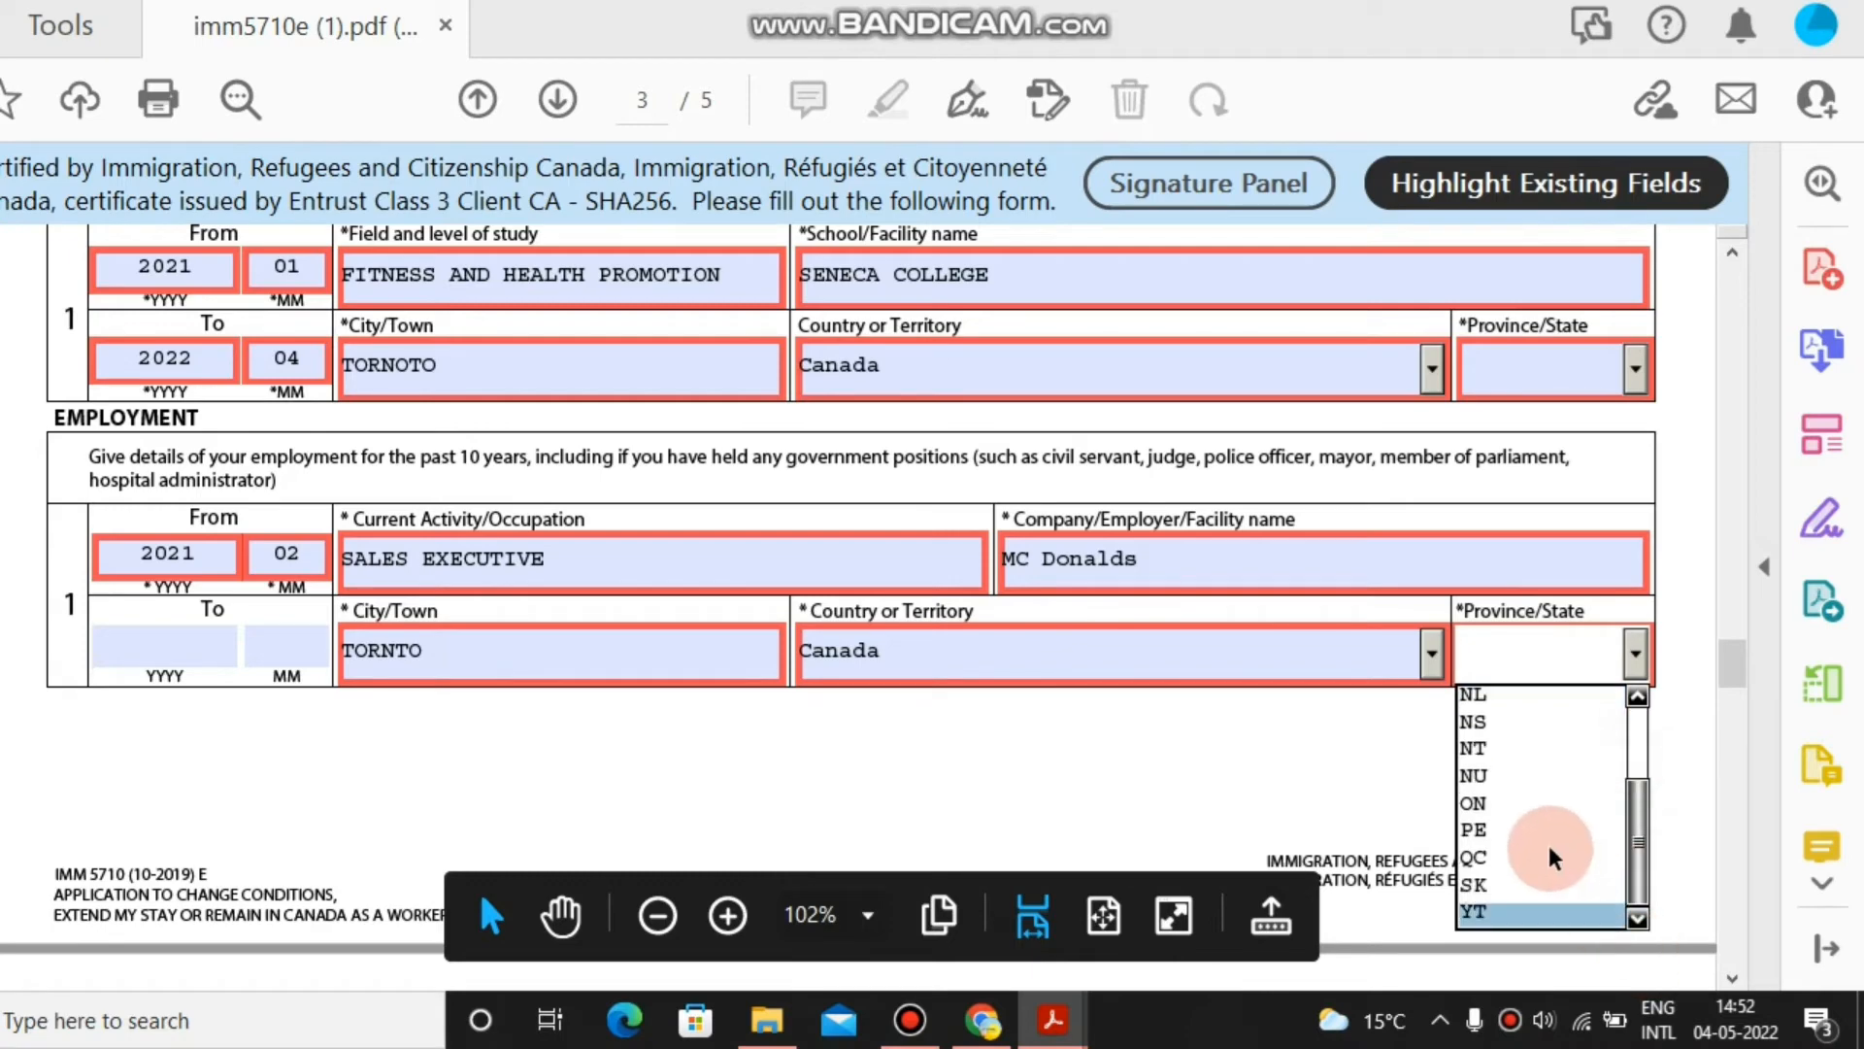
{"action": "left_click", "coordinate": [1542, 806]}
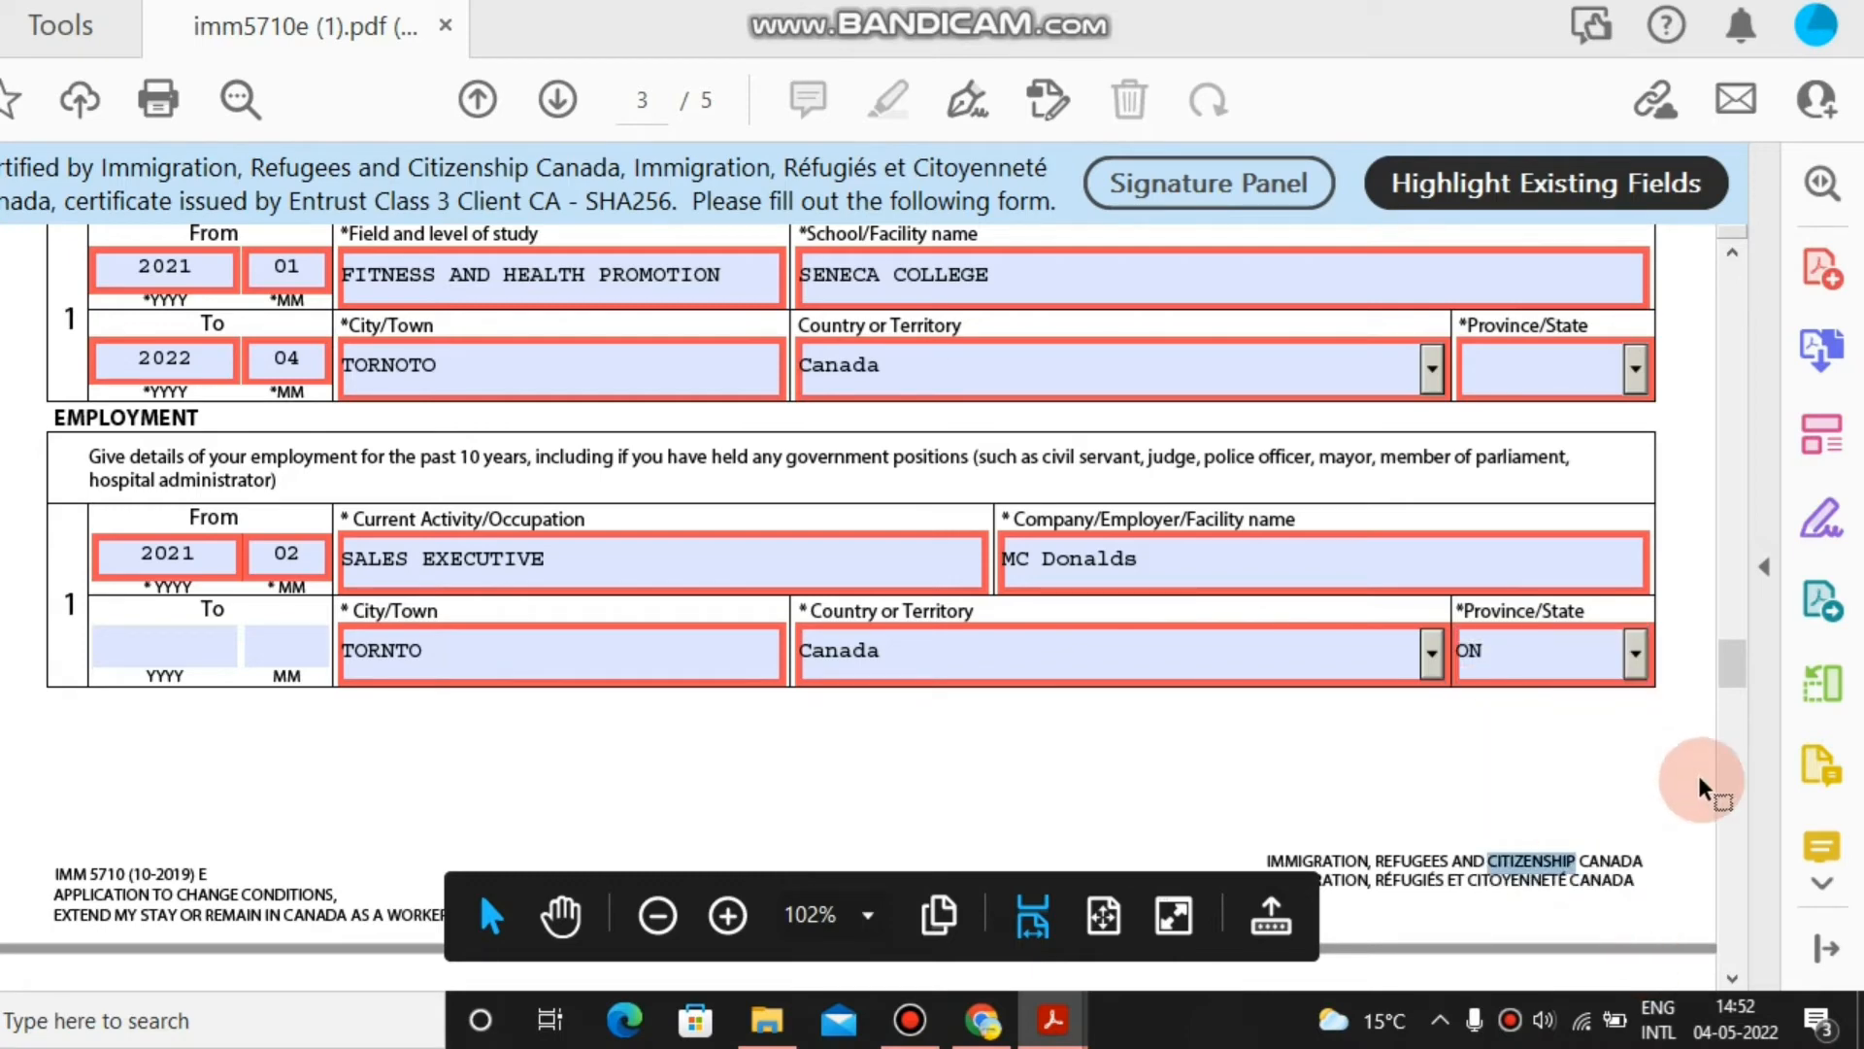
{"action": "left_click_drag", "start_coordinate": [1737, 691], "coordinate": [1749, 749]}
Answer No to background questions 1a, 1b, 2a, 2b and 2c.
{"action": "left_click", "coordinate": [1441, 453]}
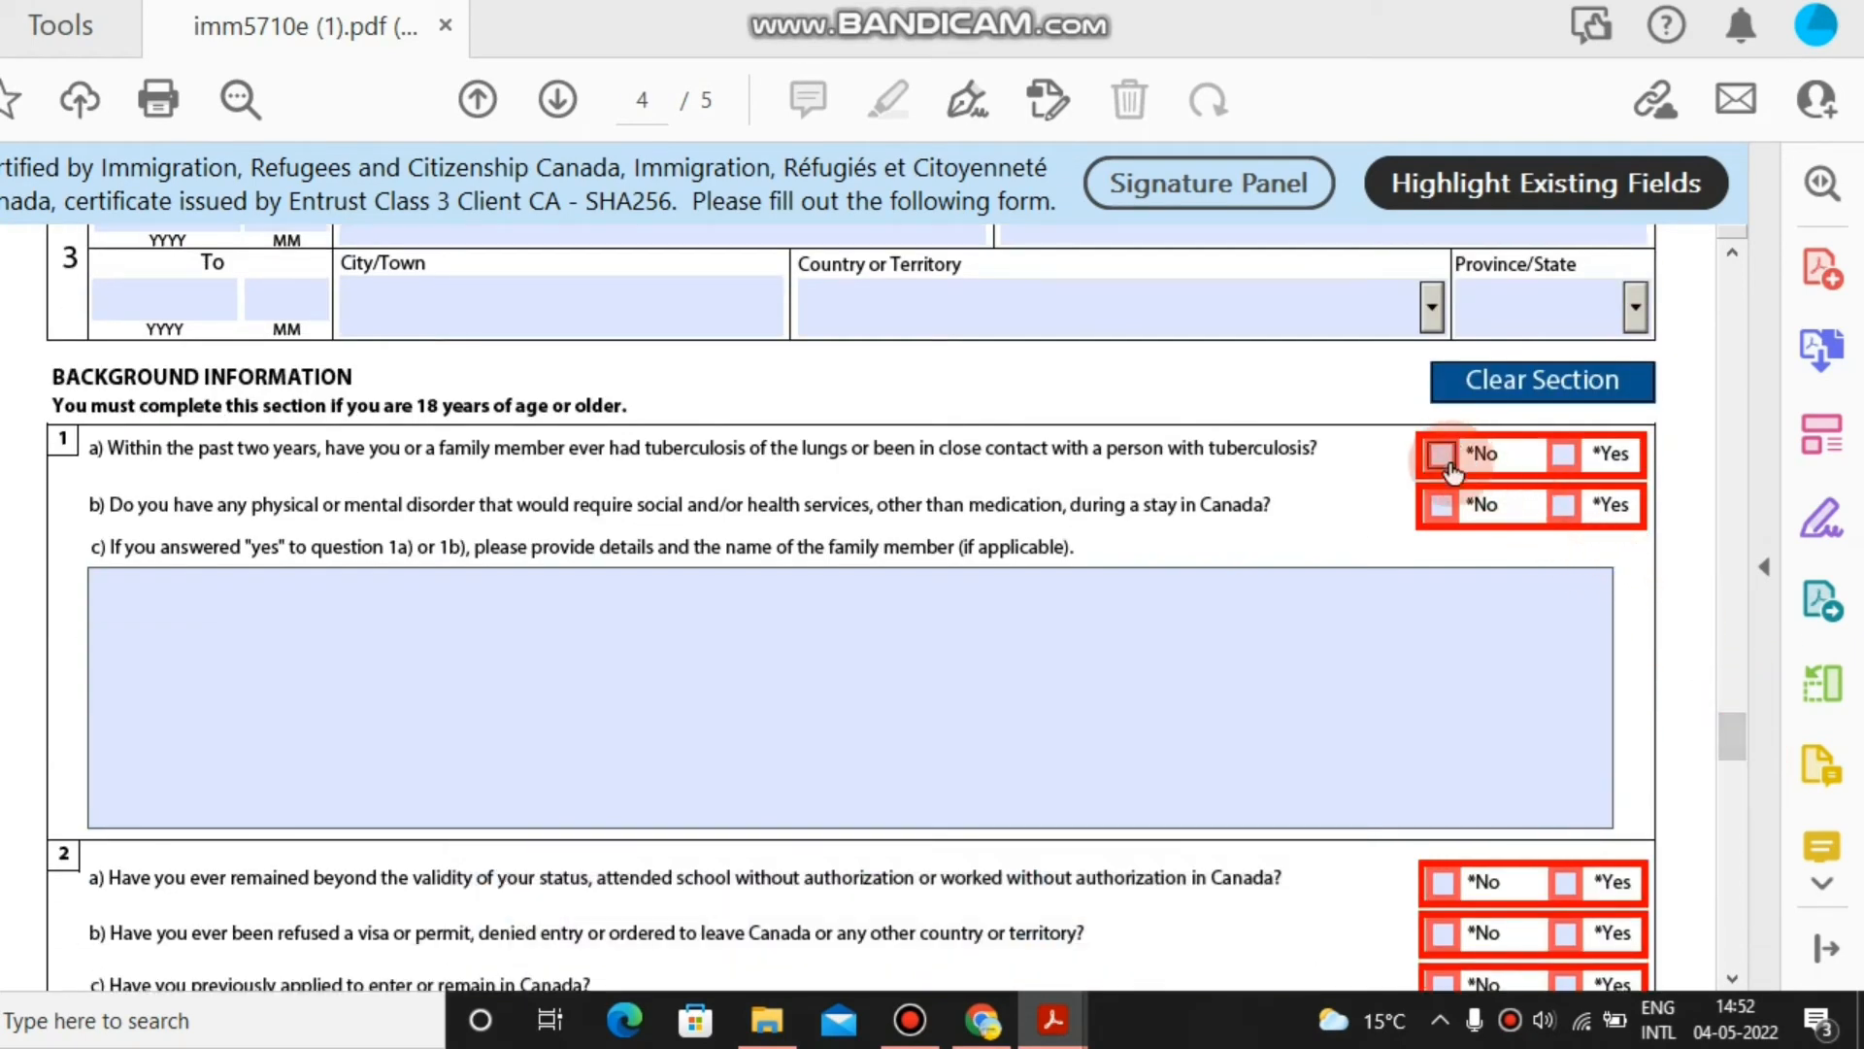
{"action": "left_click", "coordinate": [1446, 503]}
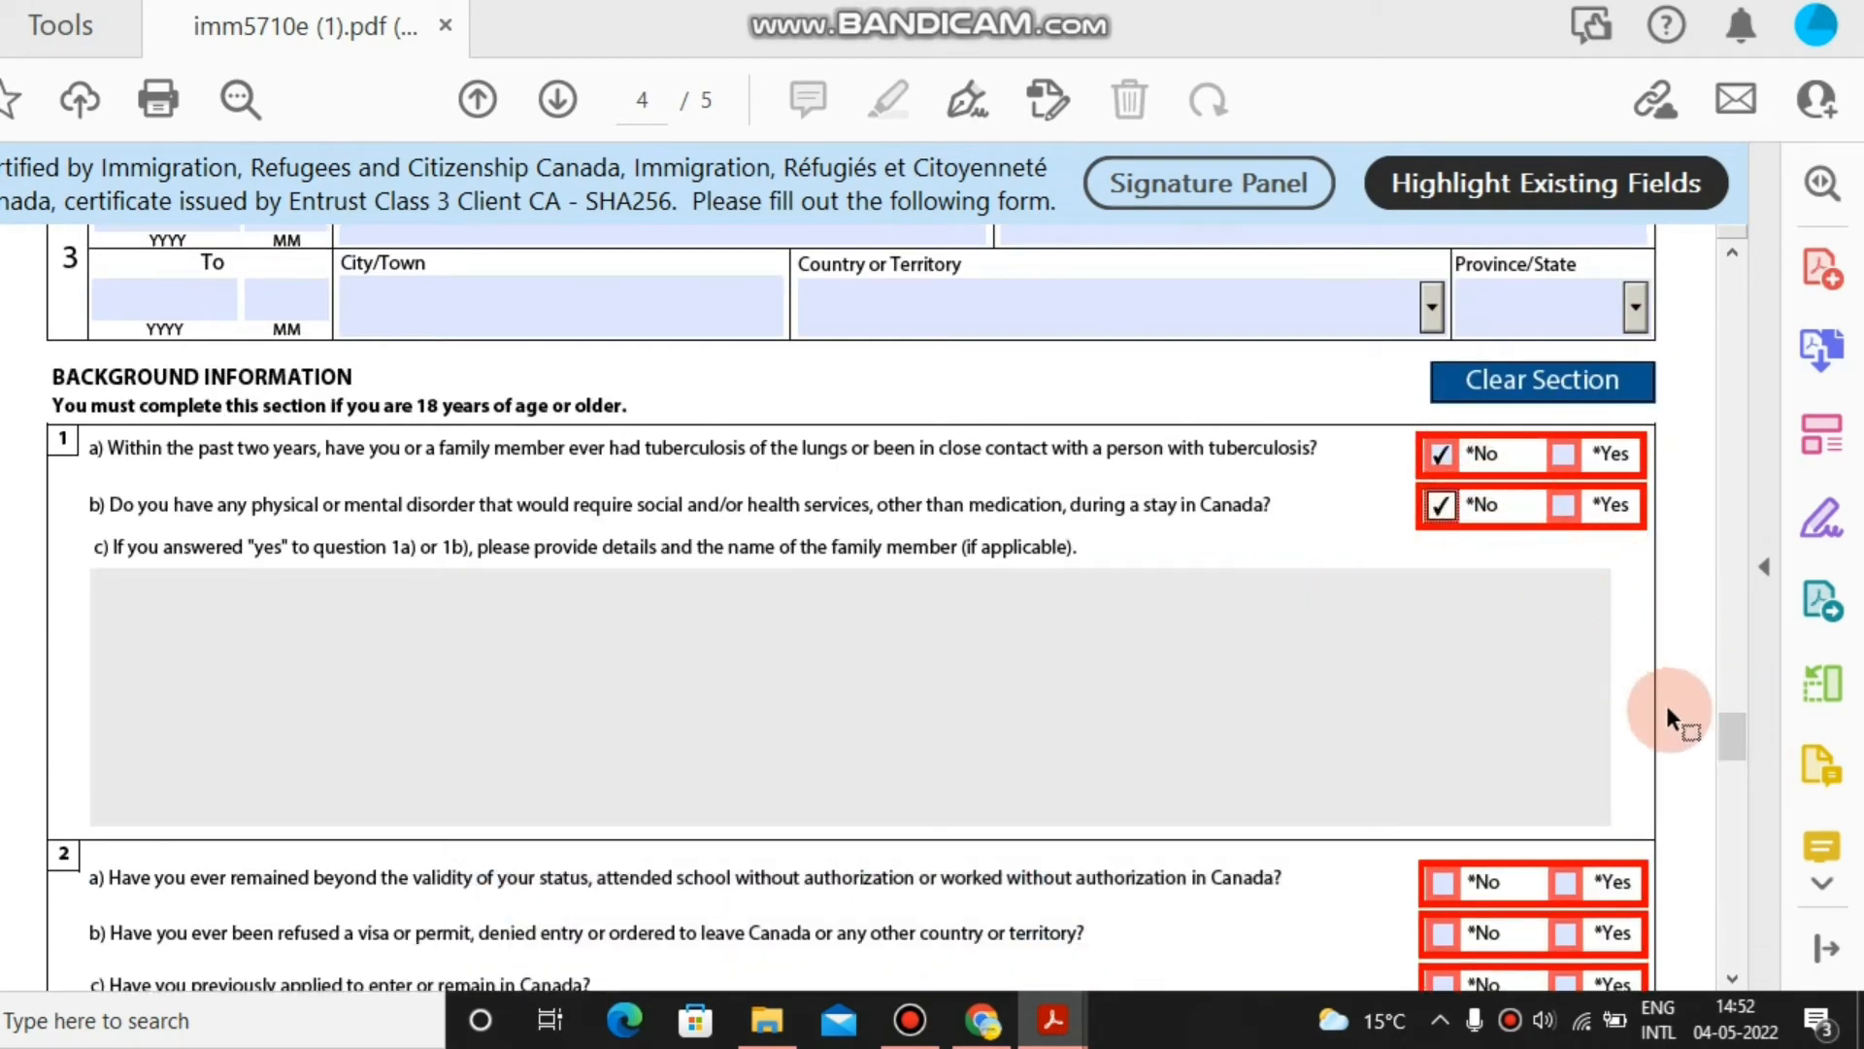
{"action": "left_click_drag", "start_coordinate": [1731, 753], "coordinate": [1732, 780]}
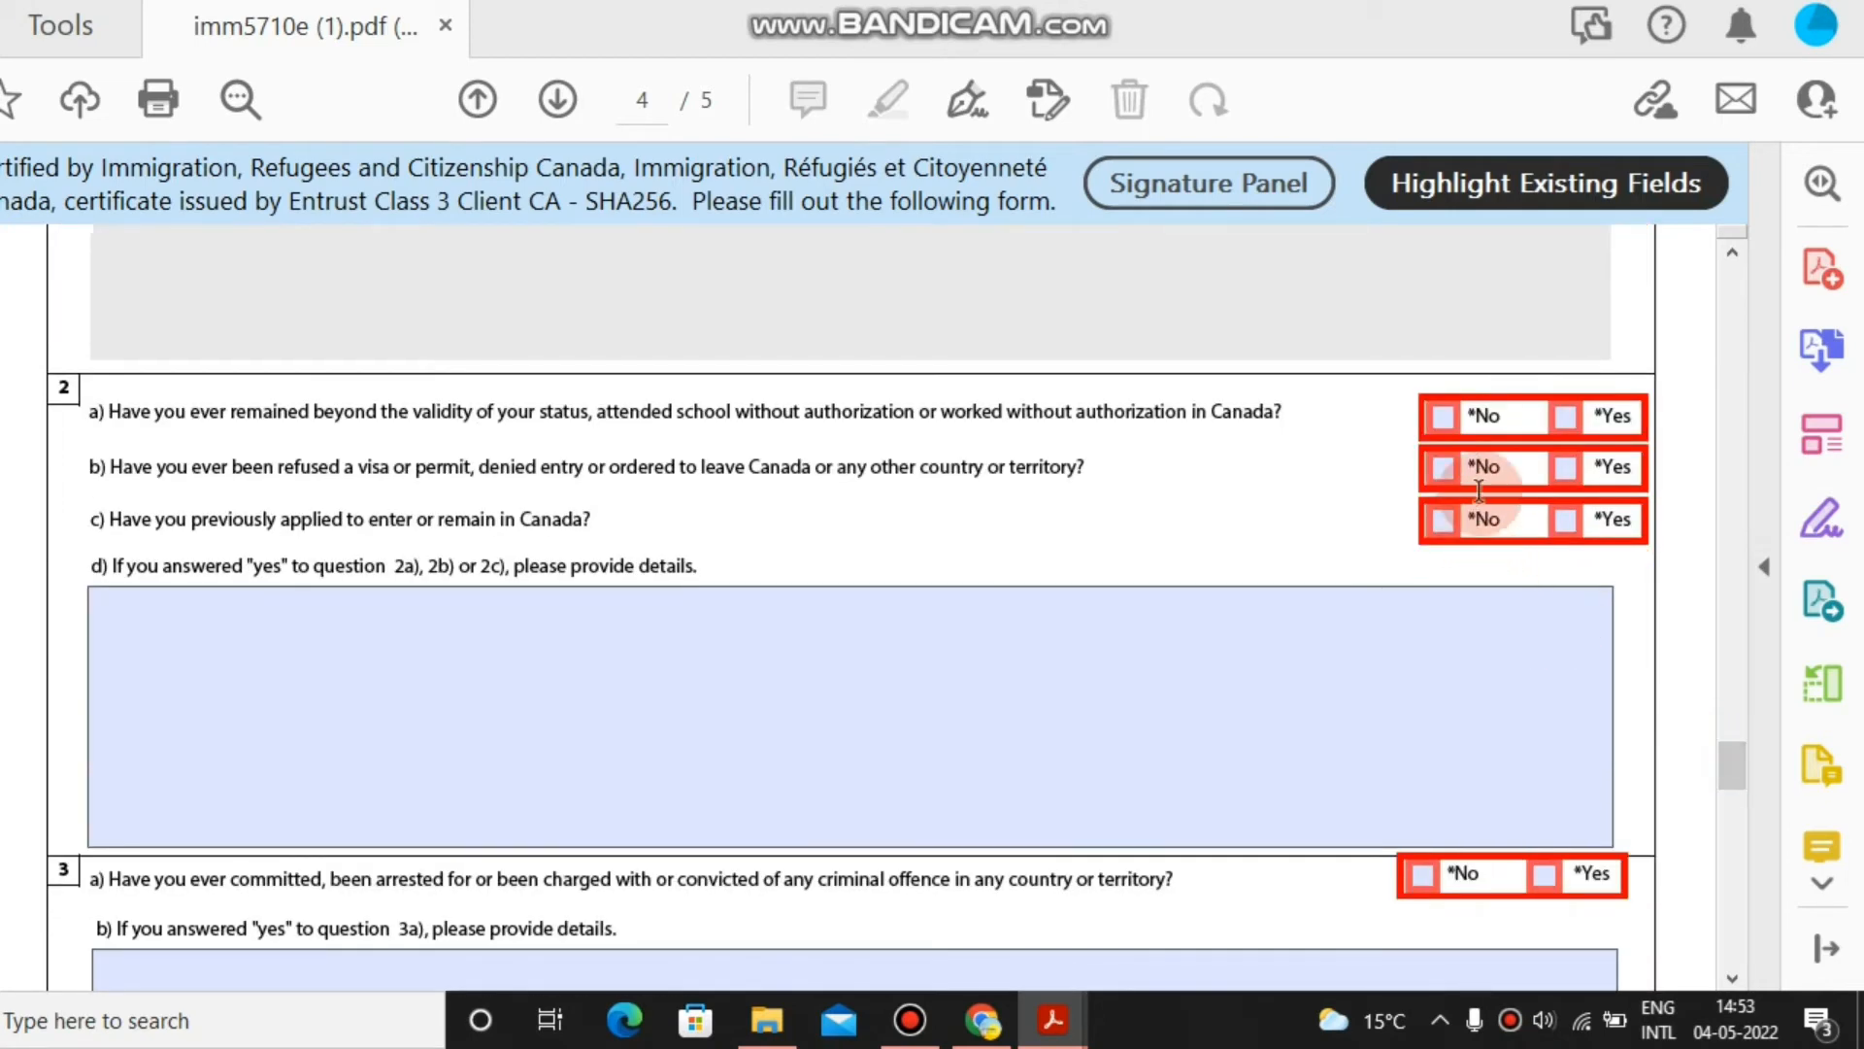
{"action": "left_click", "coordinate": [1444, 417]}
{"action": "left_click", "coordinate": [1444, 467]}
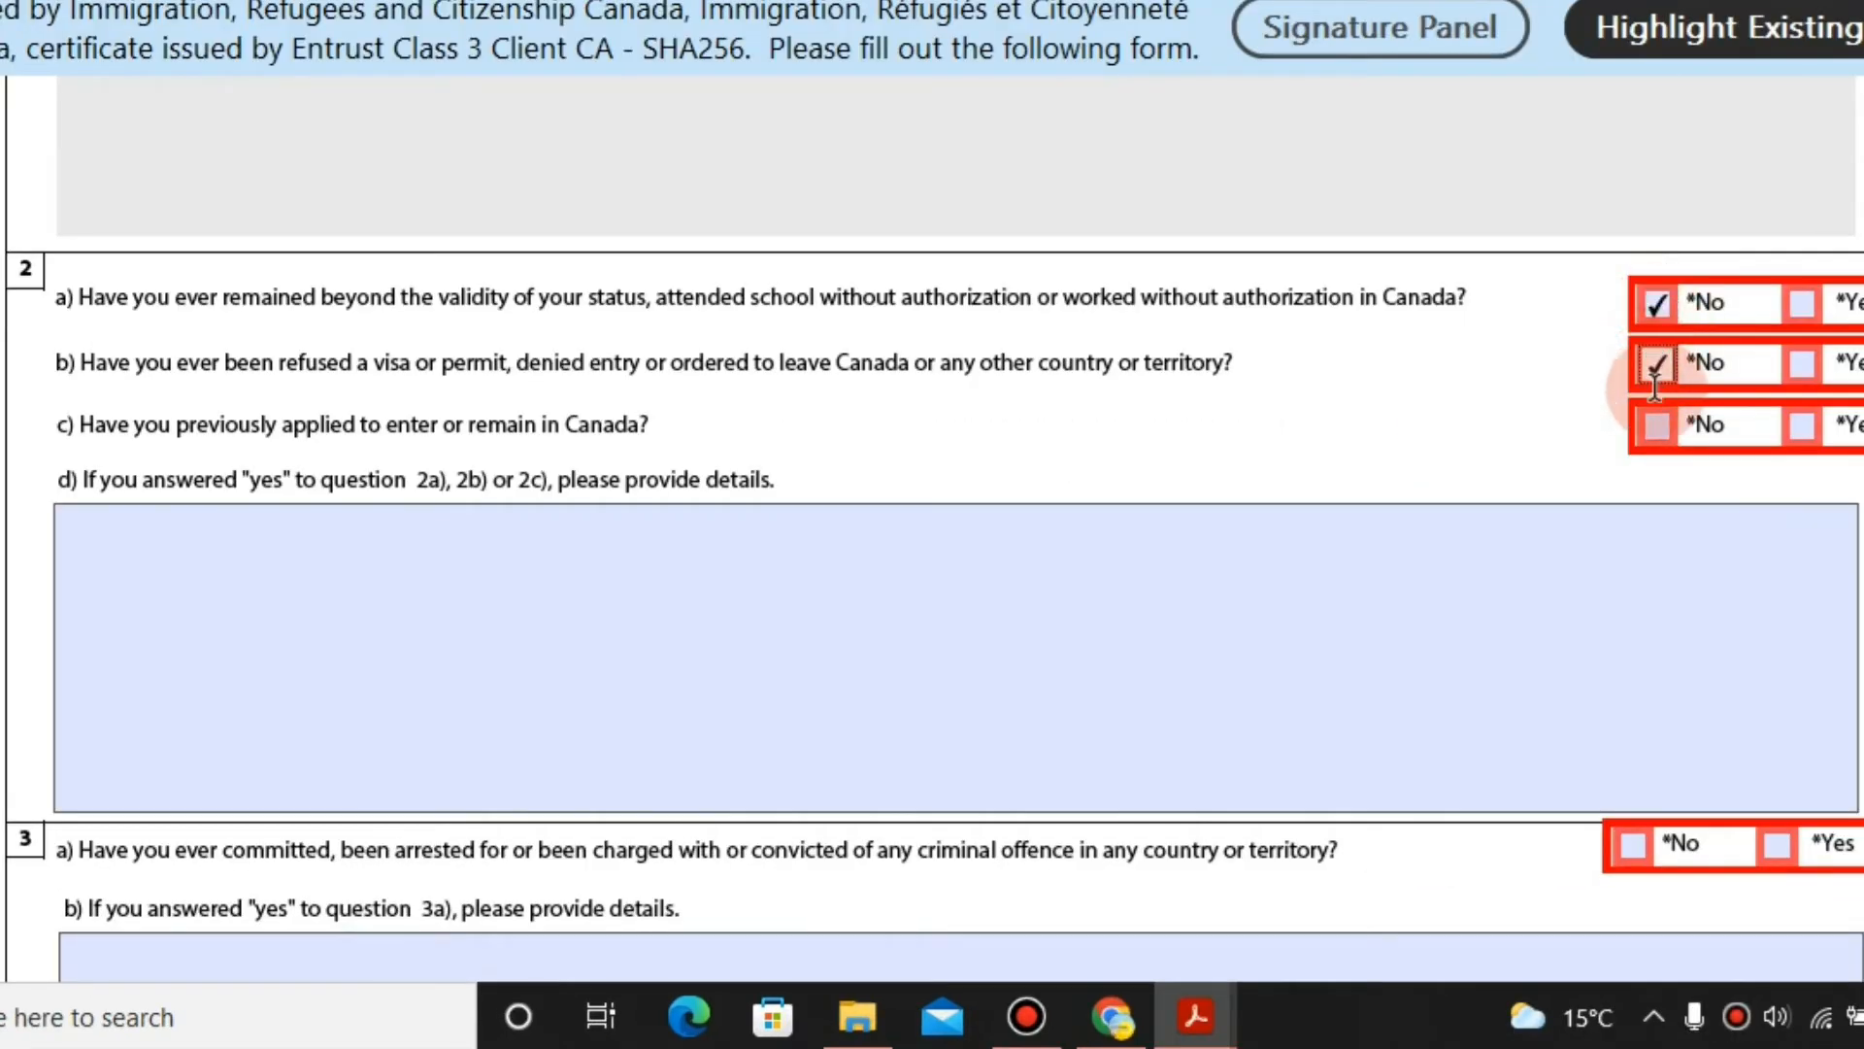
{"action": "left_click", "coordinate": [1658, 414]}
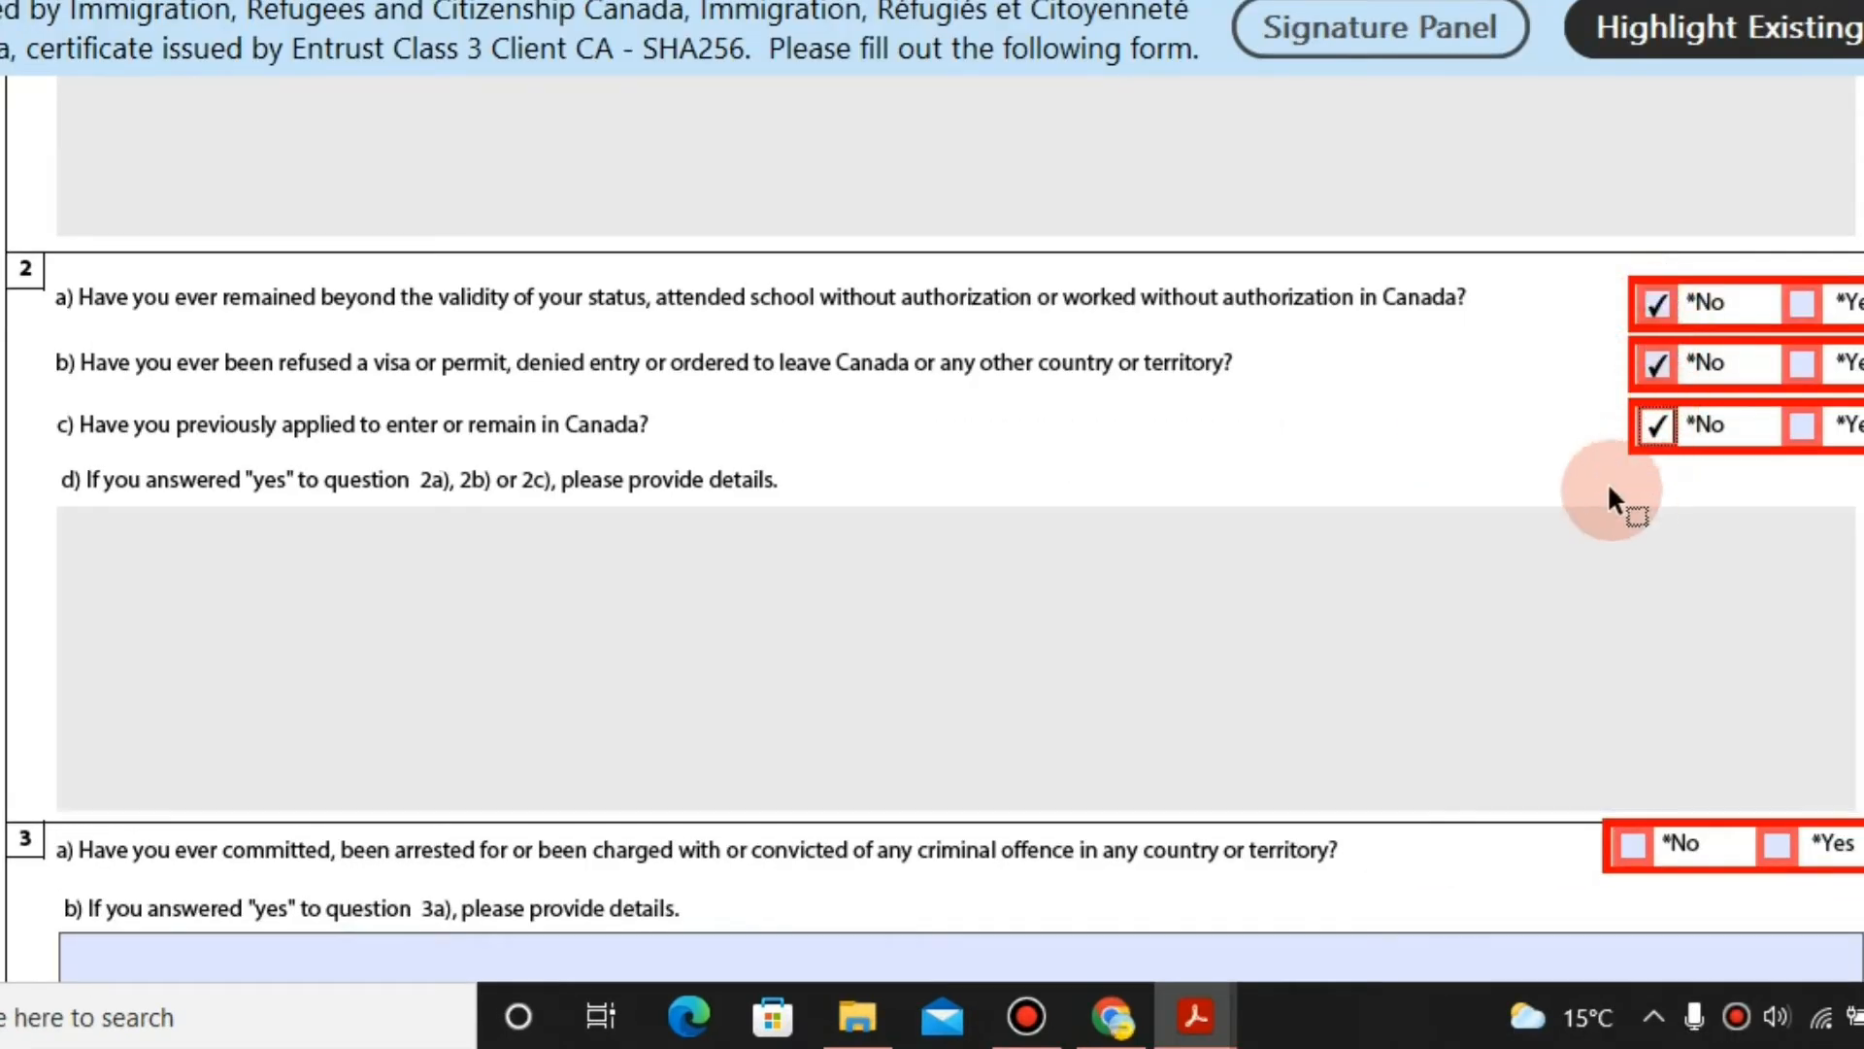
Switch 2c to Yes and describe the study permit application and Fitness and Health Promotion at Seneca College.
{"action": "left_click", "coordinate": [1802, 427]}
{"action": "left_click", "coordinate": [690, 603]}
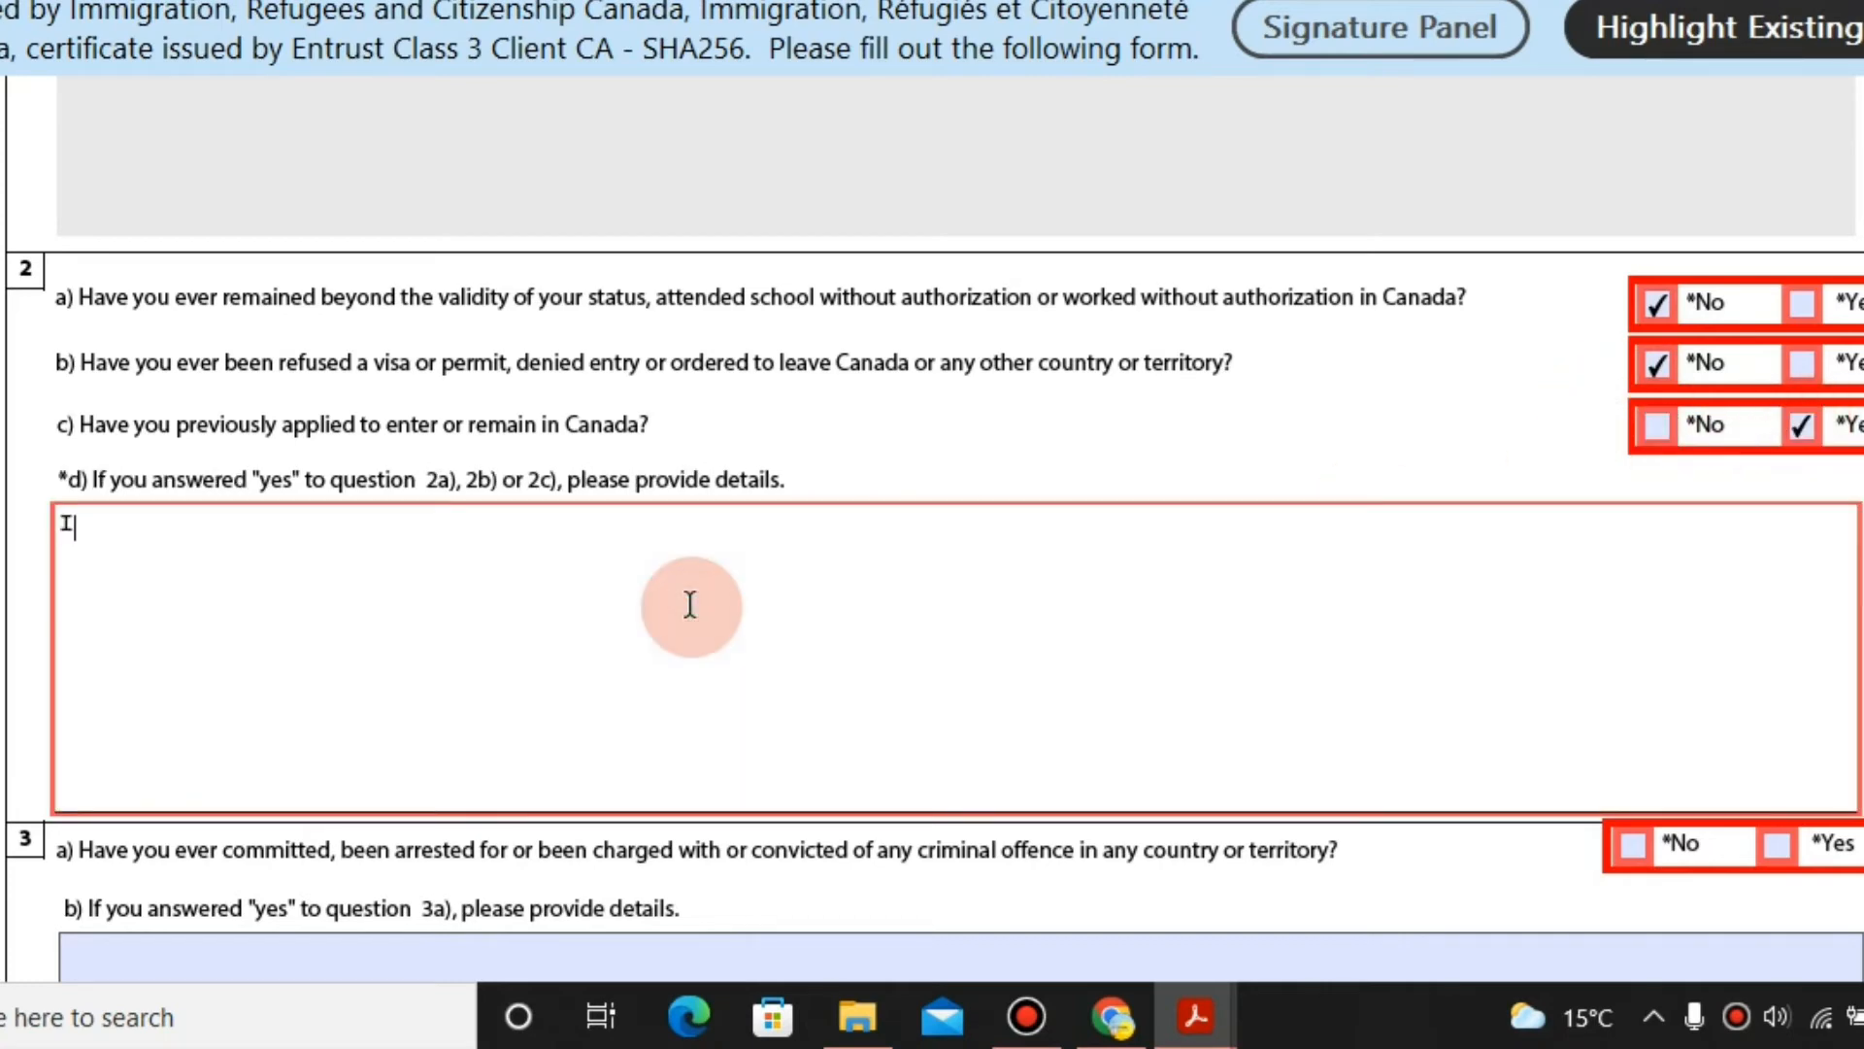
{"action": "type", "text": "I HVAE"}
{"action": "key", "text": "BackSpace"}
{"action": "key", "text": "BackSpace"}
{"action": "type", "text": "ave applied a"}
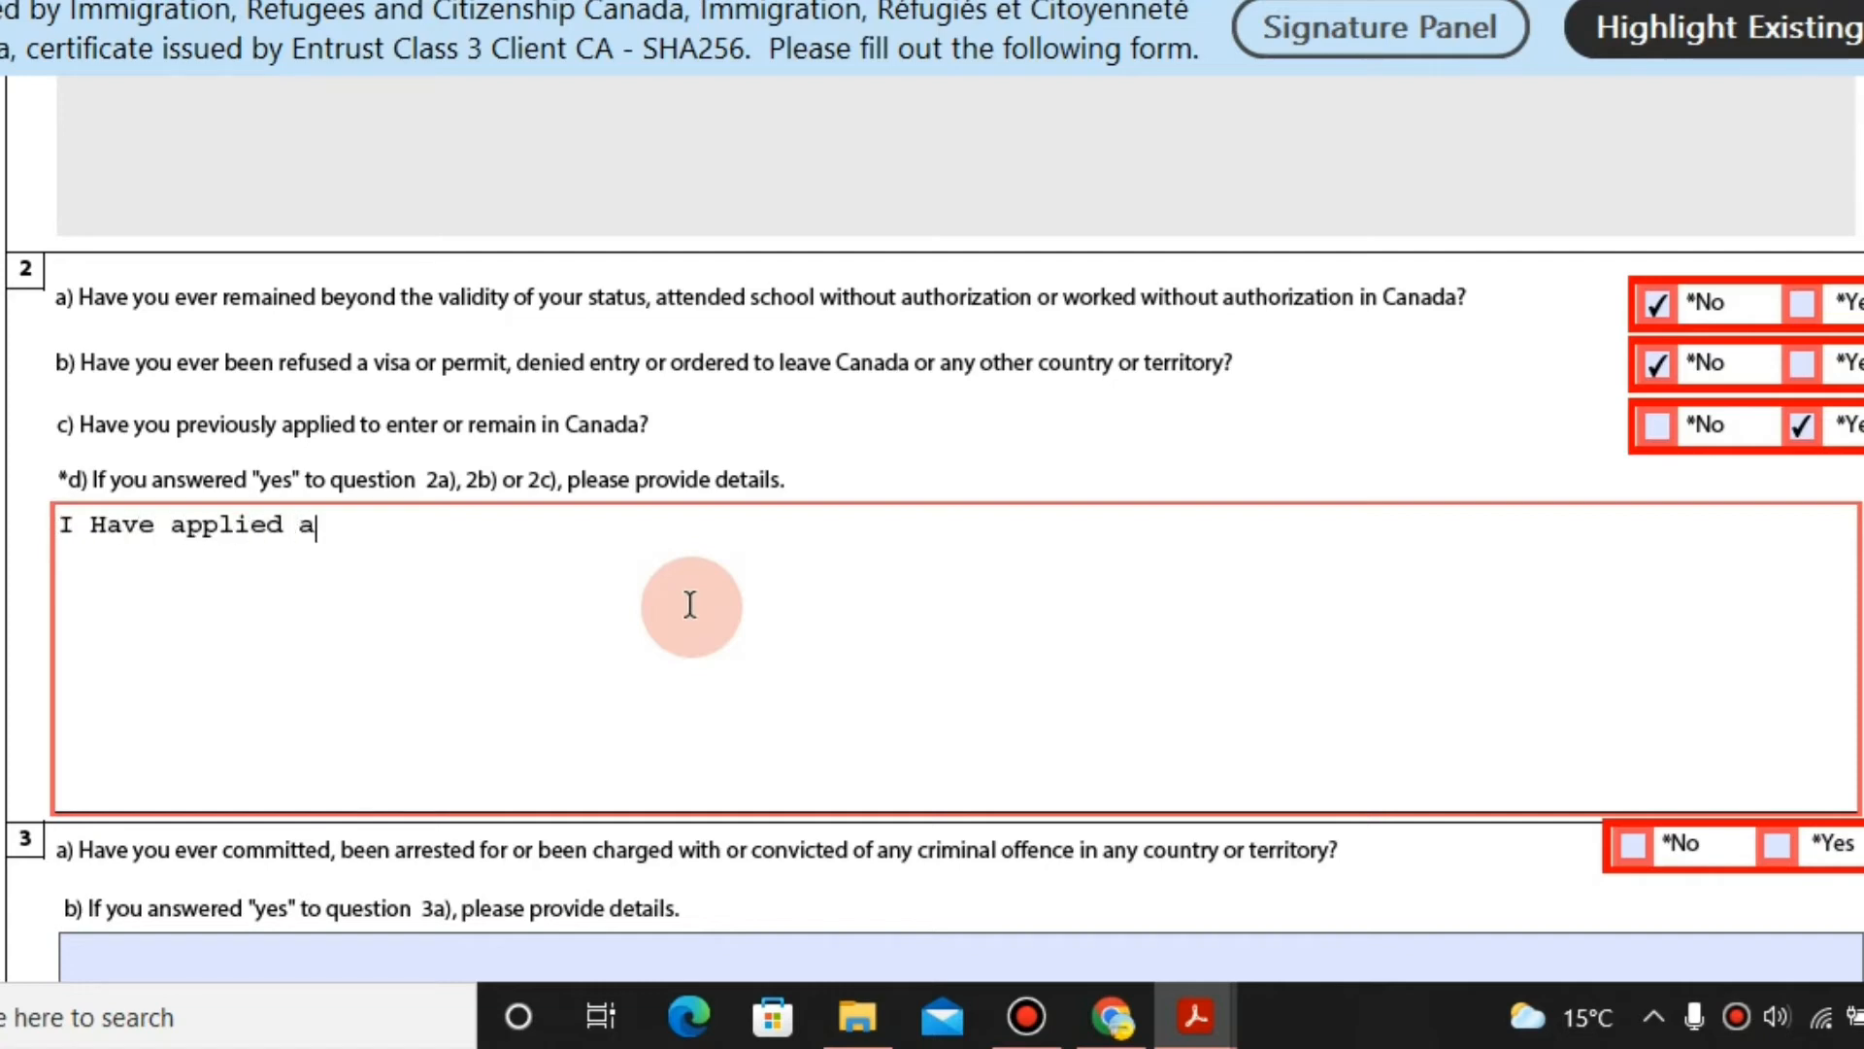
{"action": "key", "text": "BackSpace"}
{"action": "type", "text": "for study permit "}
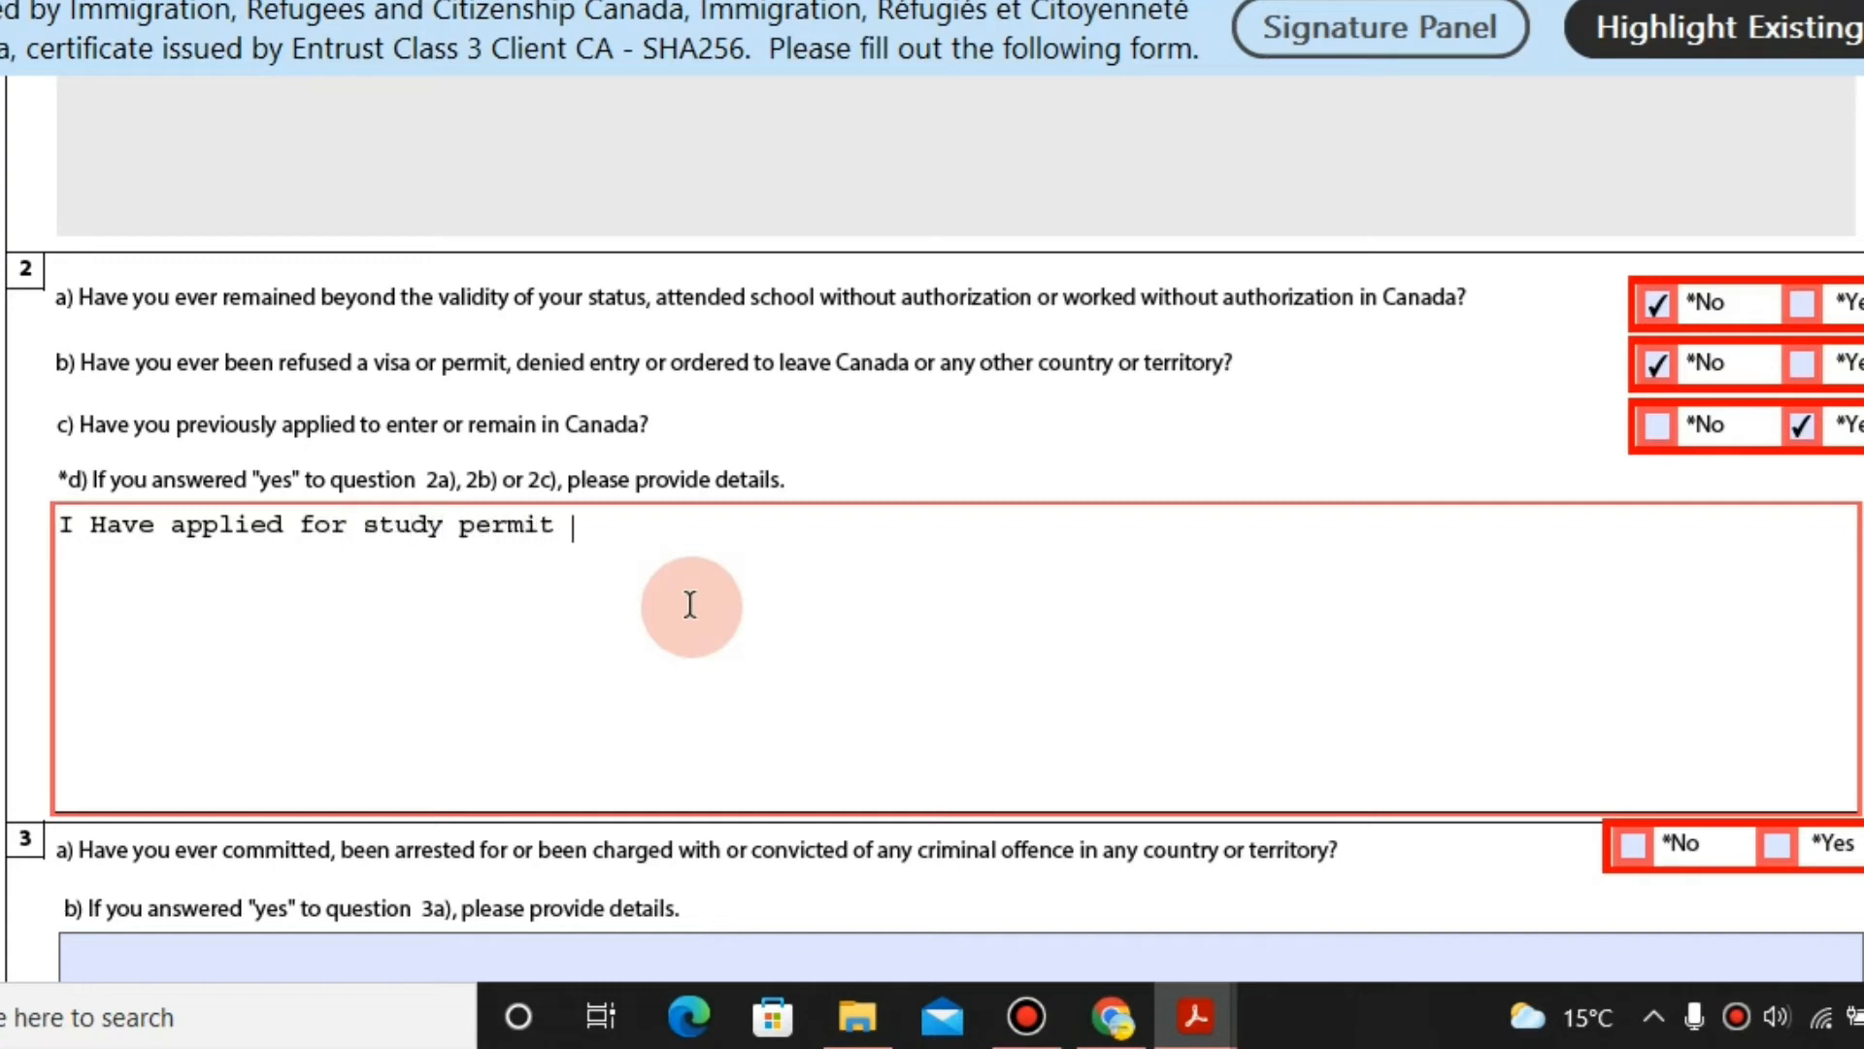
{"action": "type", "text": "application in canada. I"}
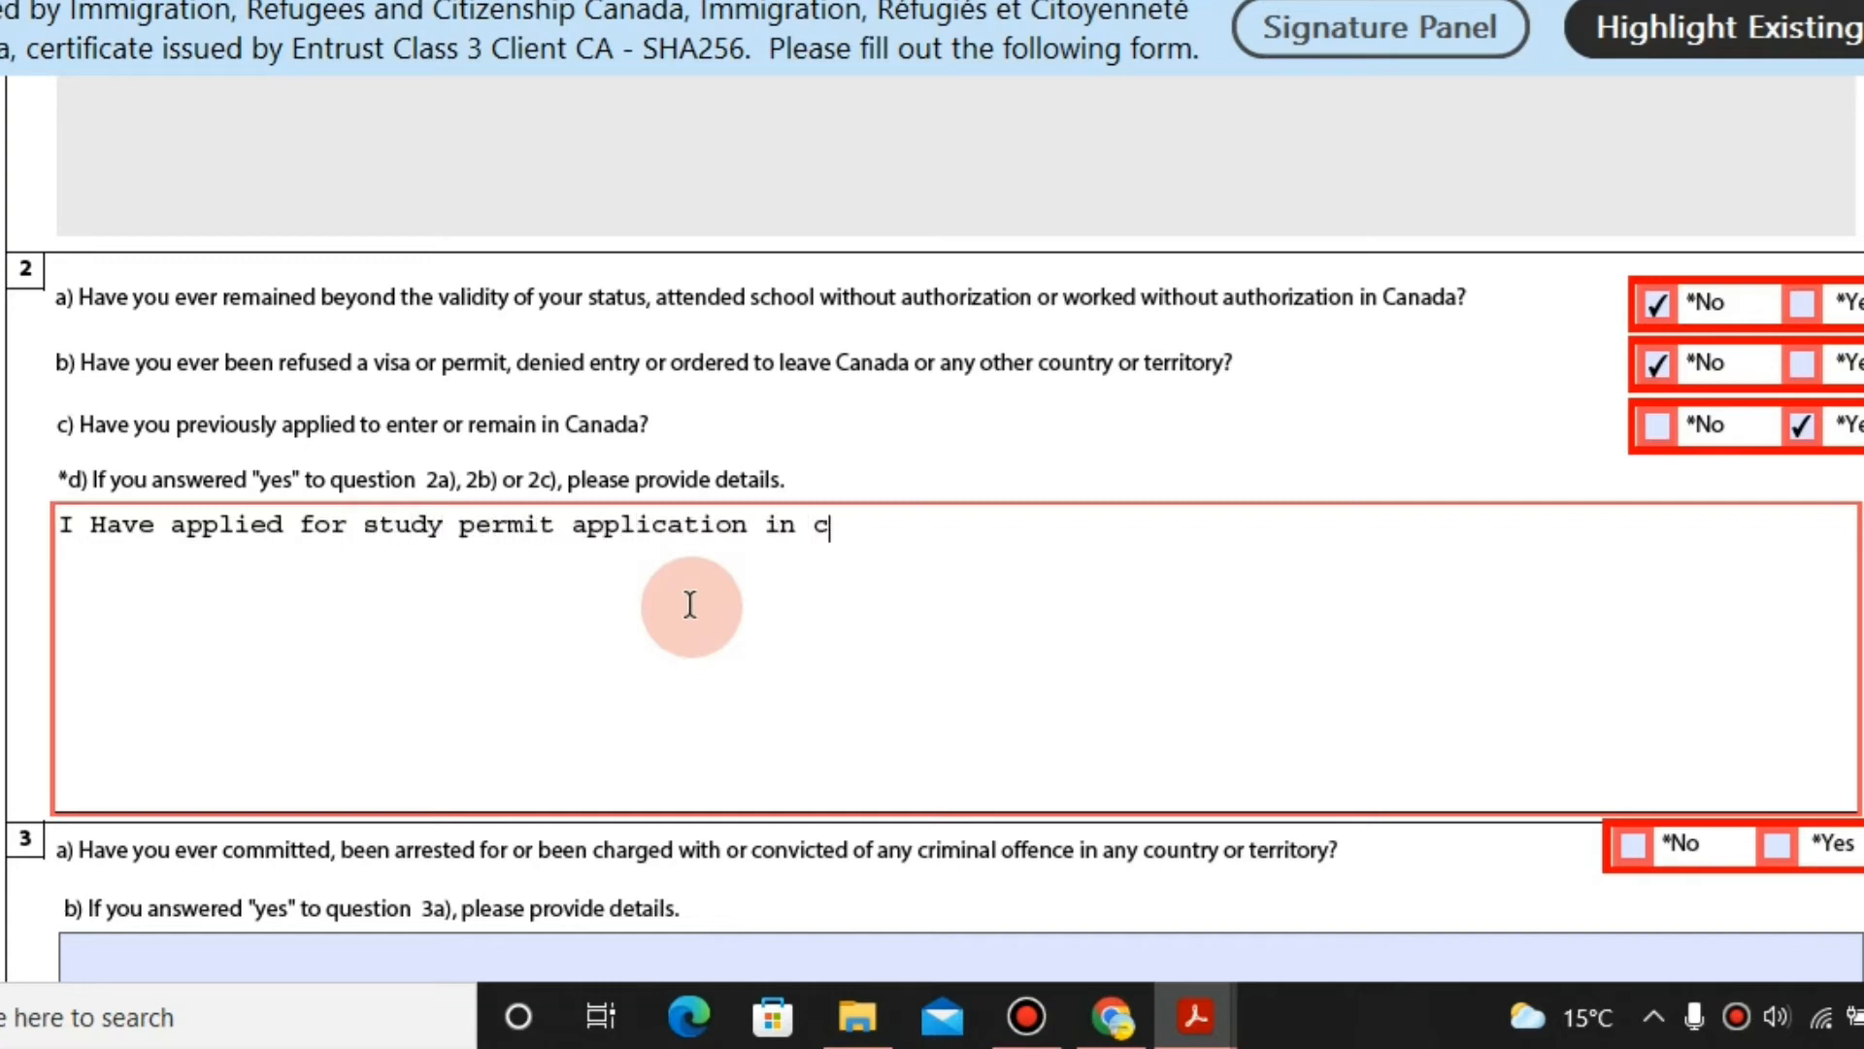
{"action": "key", "text": "BackSpace"}
{"action": "key", "text": "BackSpace"}
{"action": "key", "text": "BackSpace"}
{"action": "key", "text": "BackSpace"}
{"action": "key", "text": "BackSpace"}
{"action": "key", "text": "BackSpace"}
{"action": "key", "text": "BackSpace"}
{"action": "key", "text": "BackSpace"}
{"action": "key", "text": "BackSpace"}
{"action": "type", "text": "Canada. I applied"}
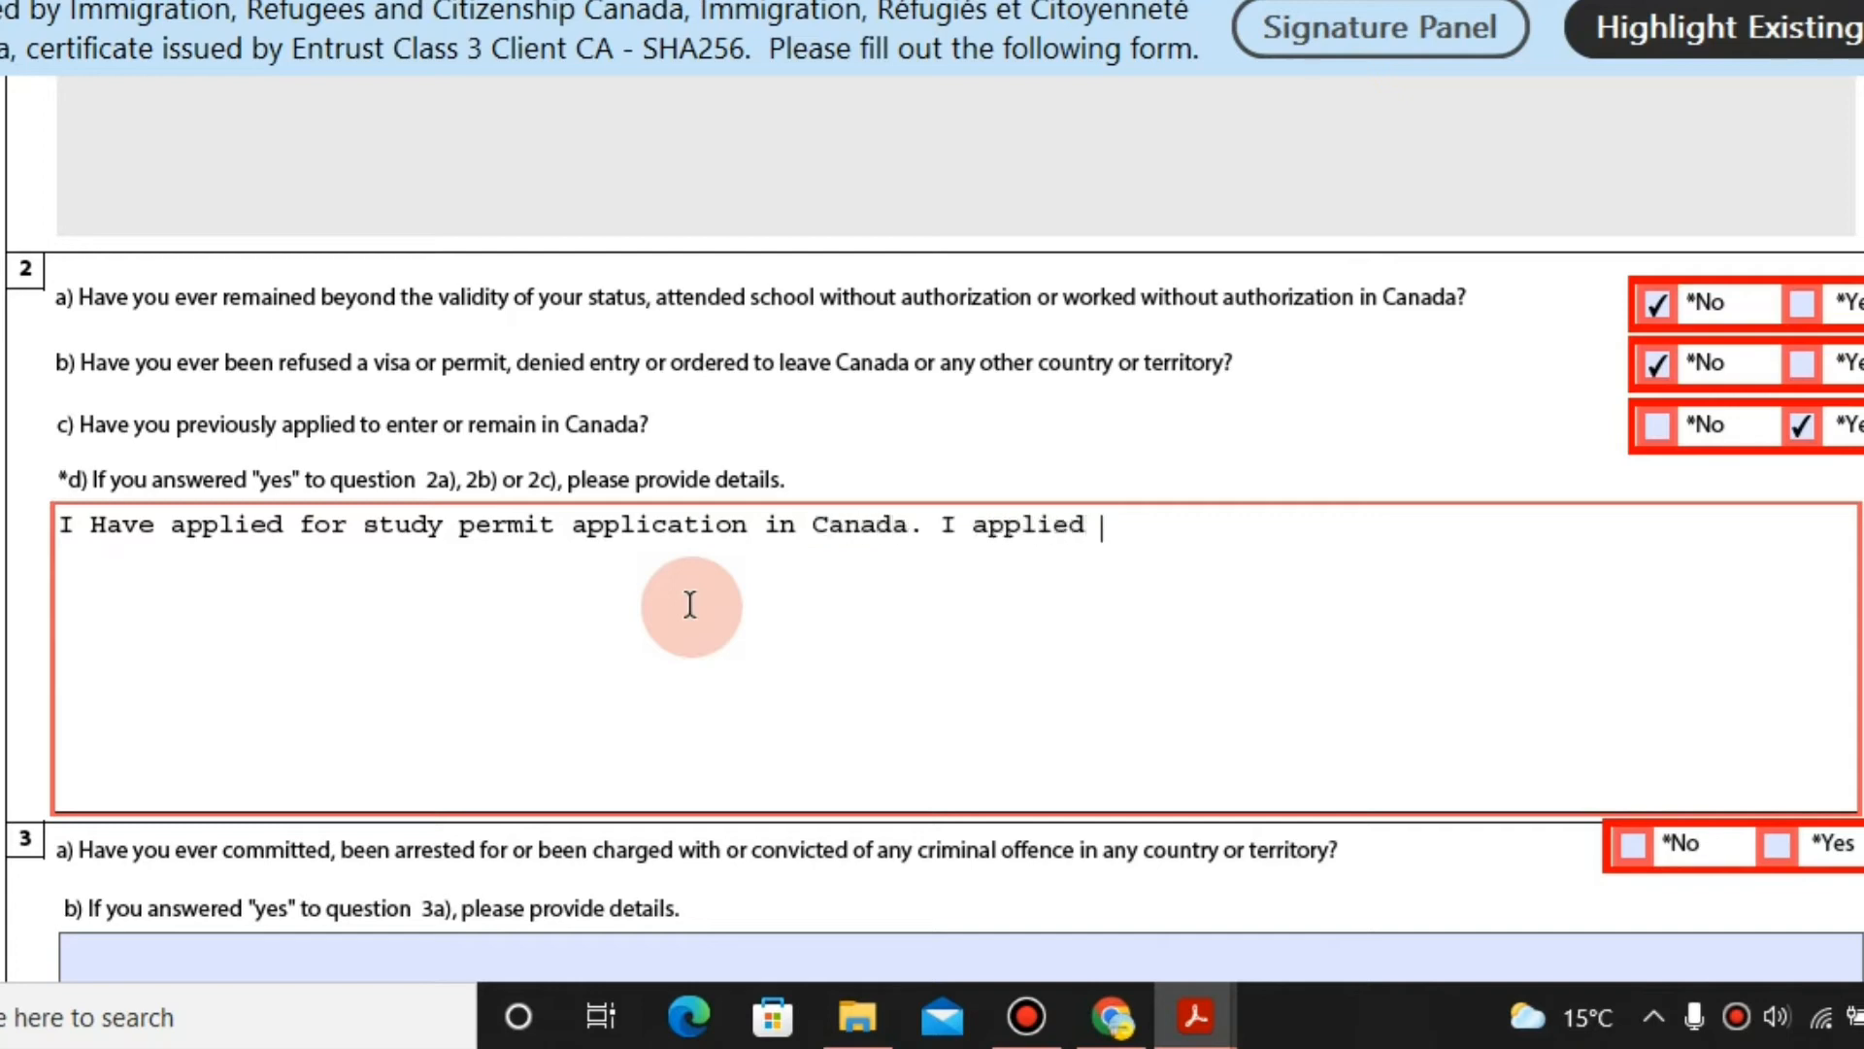
{"action": "type", "text": " for"}
{"action": "key", "text": "BackSpace"}
{"action": "key", "text": "BackSpace"}
{"action": "key", "text": "BackSpace"}
{"action": "key", "text": "BackSpace"}
{"action": "key", "text": "BackSpace"}
{"action": "key", "text": "BackSpace"}
{"action": "key", "text": "BackSpace"}
{"action": "key", "text": "BackSpace"}
{"action": "key", "text": "BackSpace"}
{"action": "key", "text": "BackSpace"}
{"action": "type", "text": "applied for fitness a"}
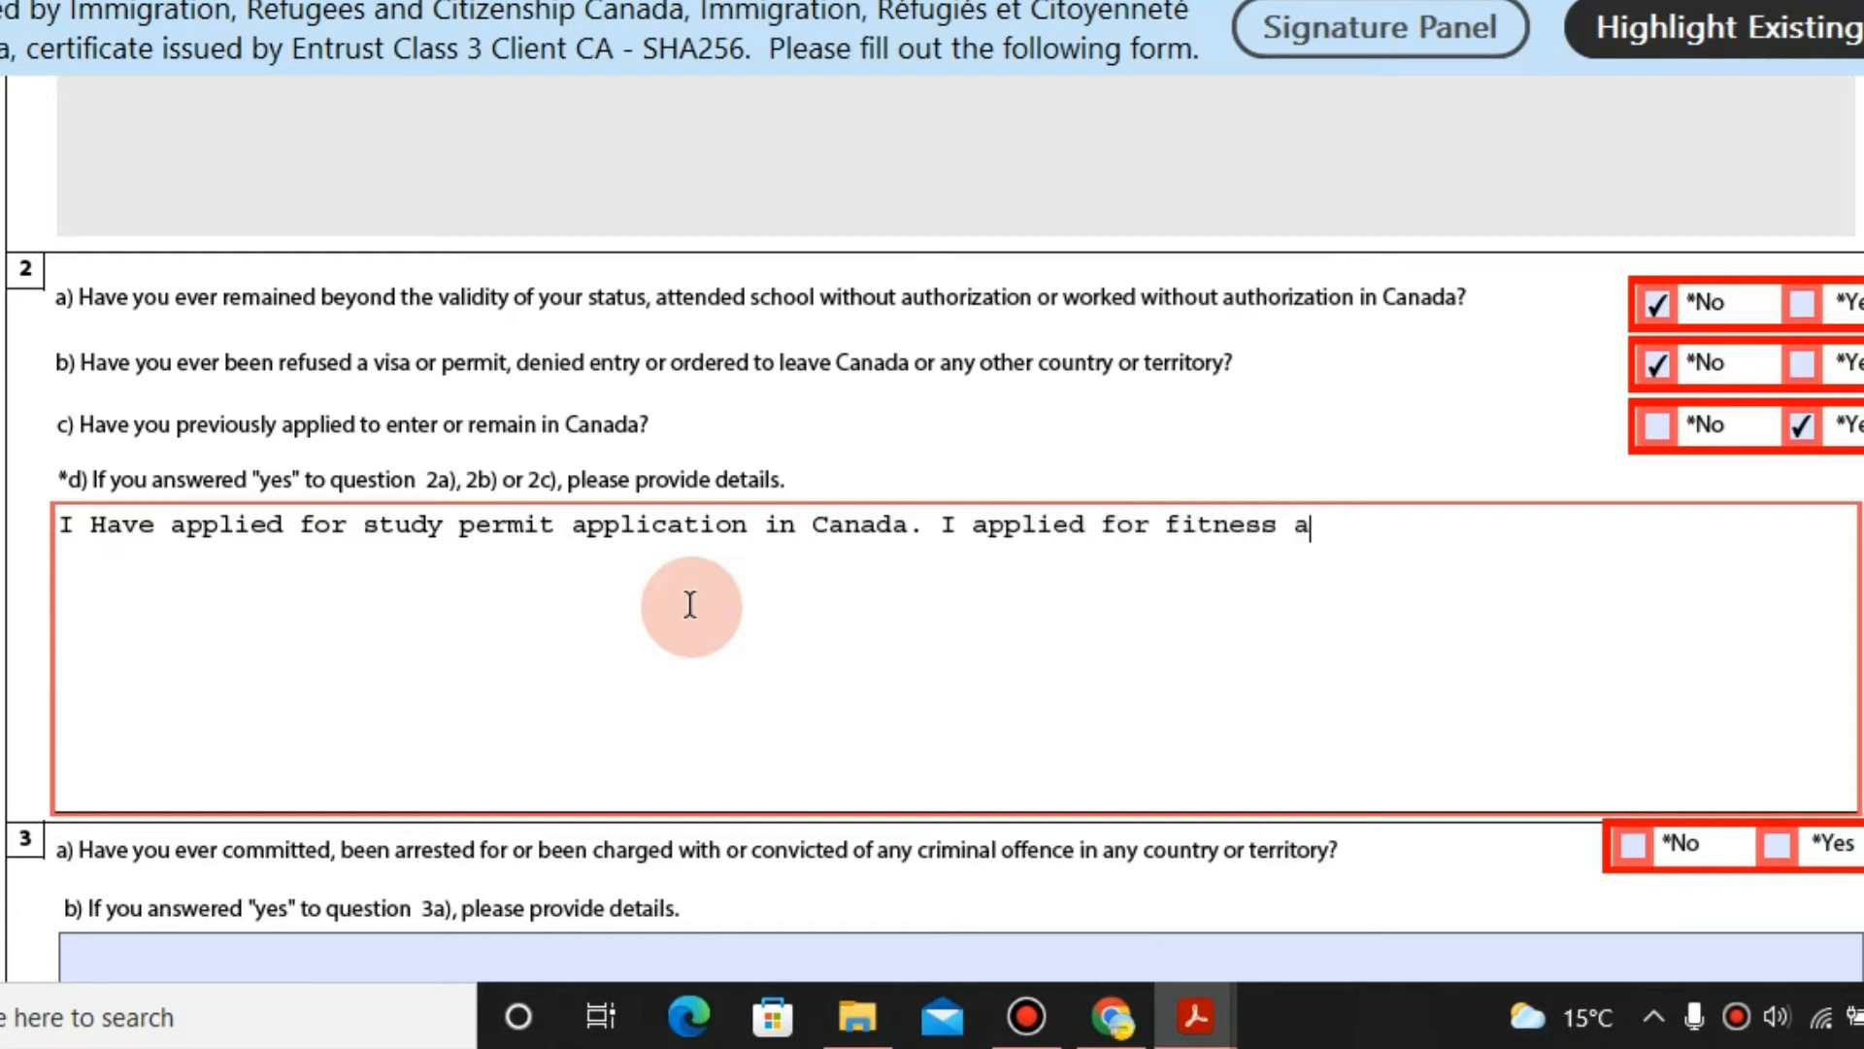
{"action": "type", "text": "nd health promotion"}
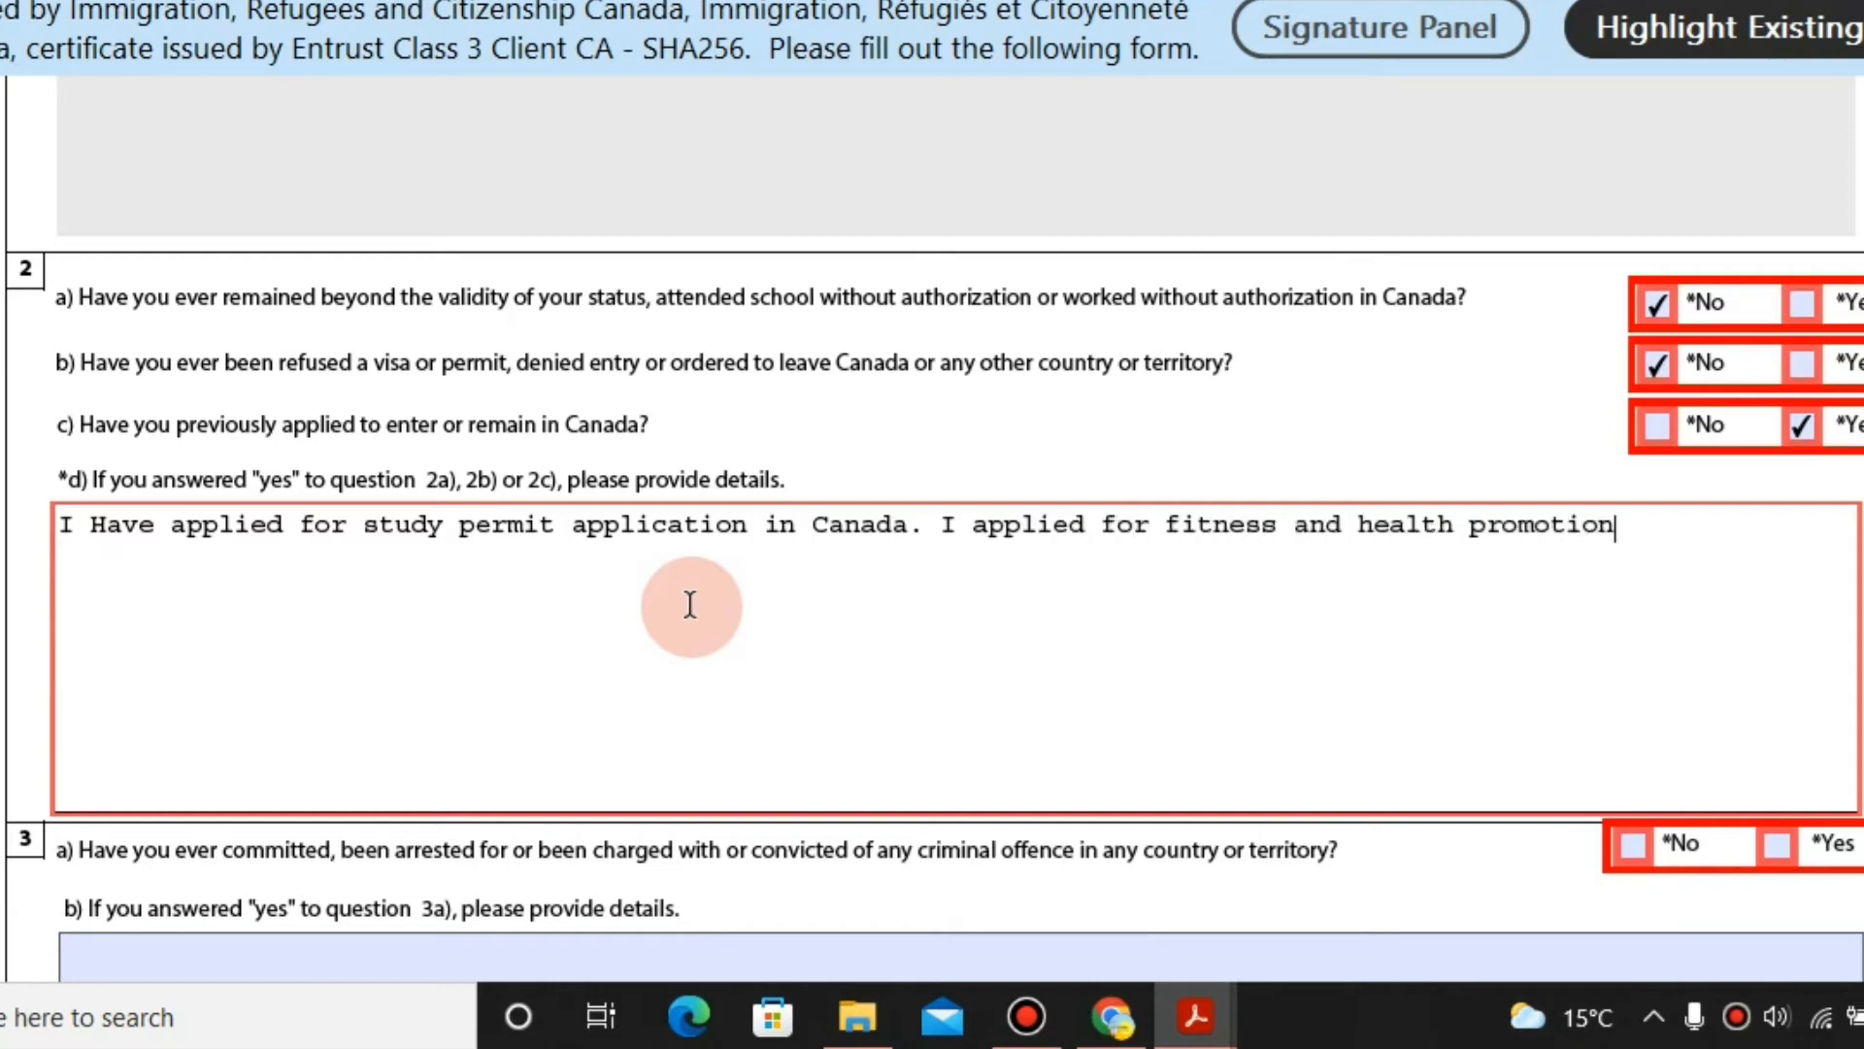
{"action": "type", "text": " at seneca college"}
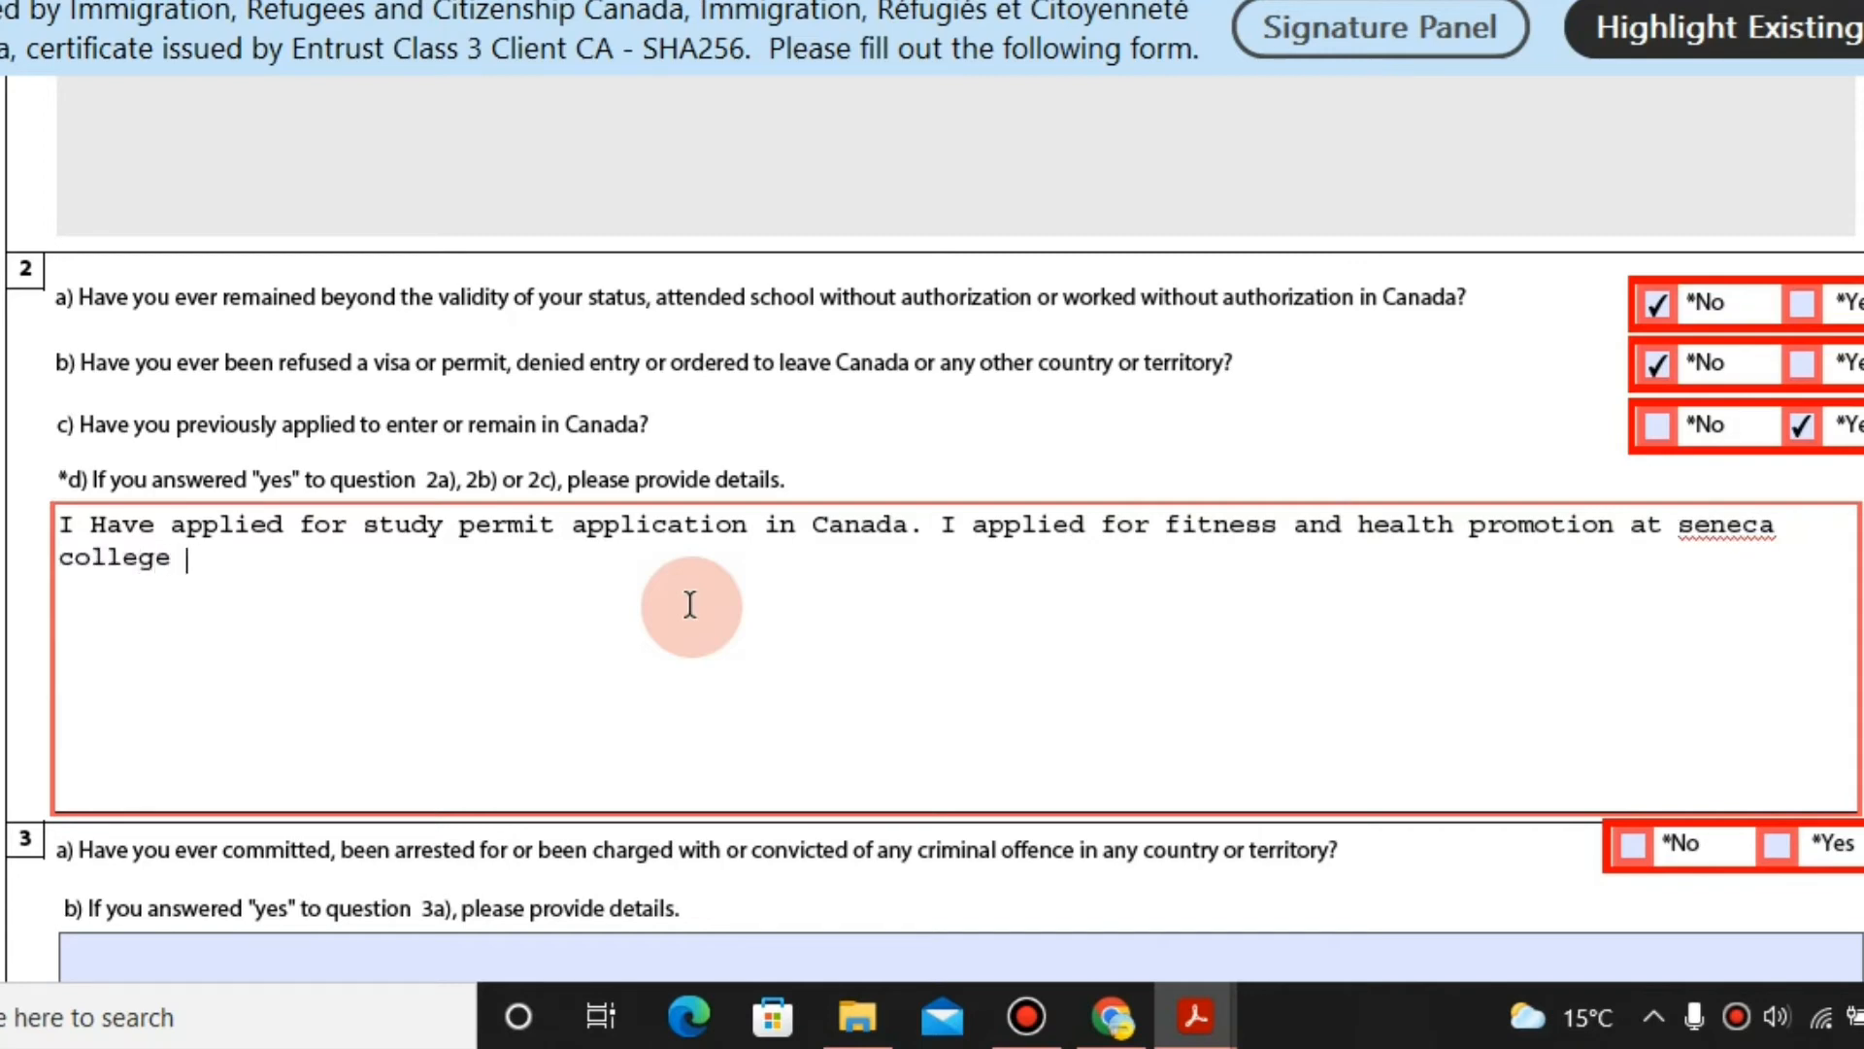
Add 'and came on student visa in canada.' to the 2d details.
{"action": "type", "text": "AN"}
{"action": "key", "text": "BackSpace"}
{"action": "key", "text": "BackSpace"}
{"action": "key", "text": "BackSpace"}
{"action": "type", "text": "DN"}
{"action": "key", "text": "BackSpace"}
{"action": "key", "text": "BackSpace"}
{"action": "key", "text": "BackSpace"}
{"action": "key", "text": "BackSpace"}
{"action": "type", "text": "acn"}
{"action": "key", "text": "BackSpace"}
{"action": "type", "text": "d came on s"}
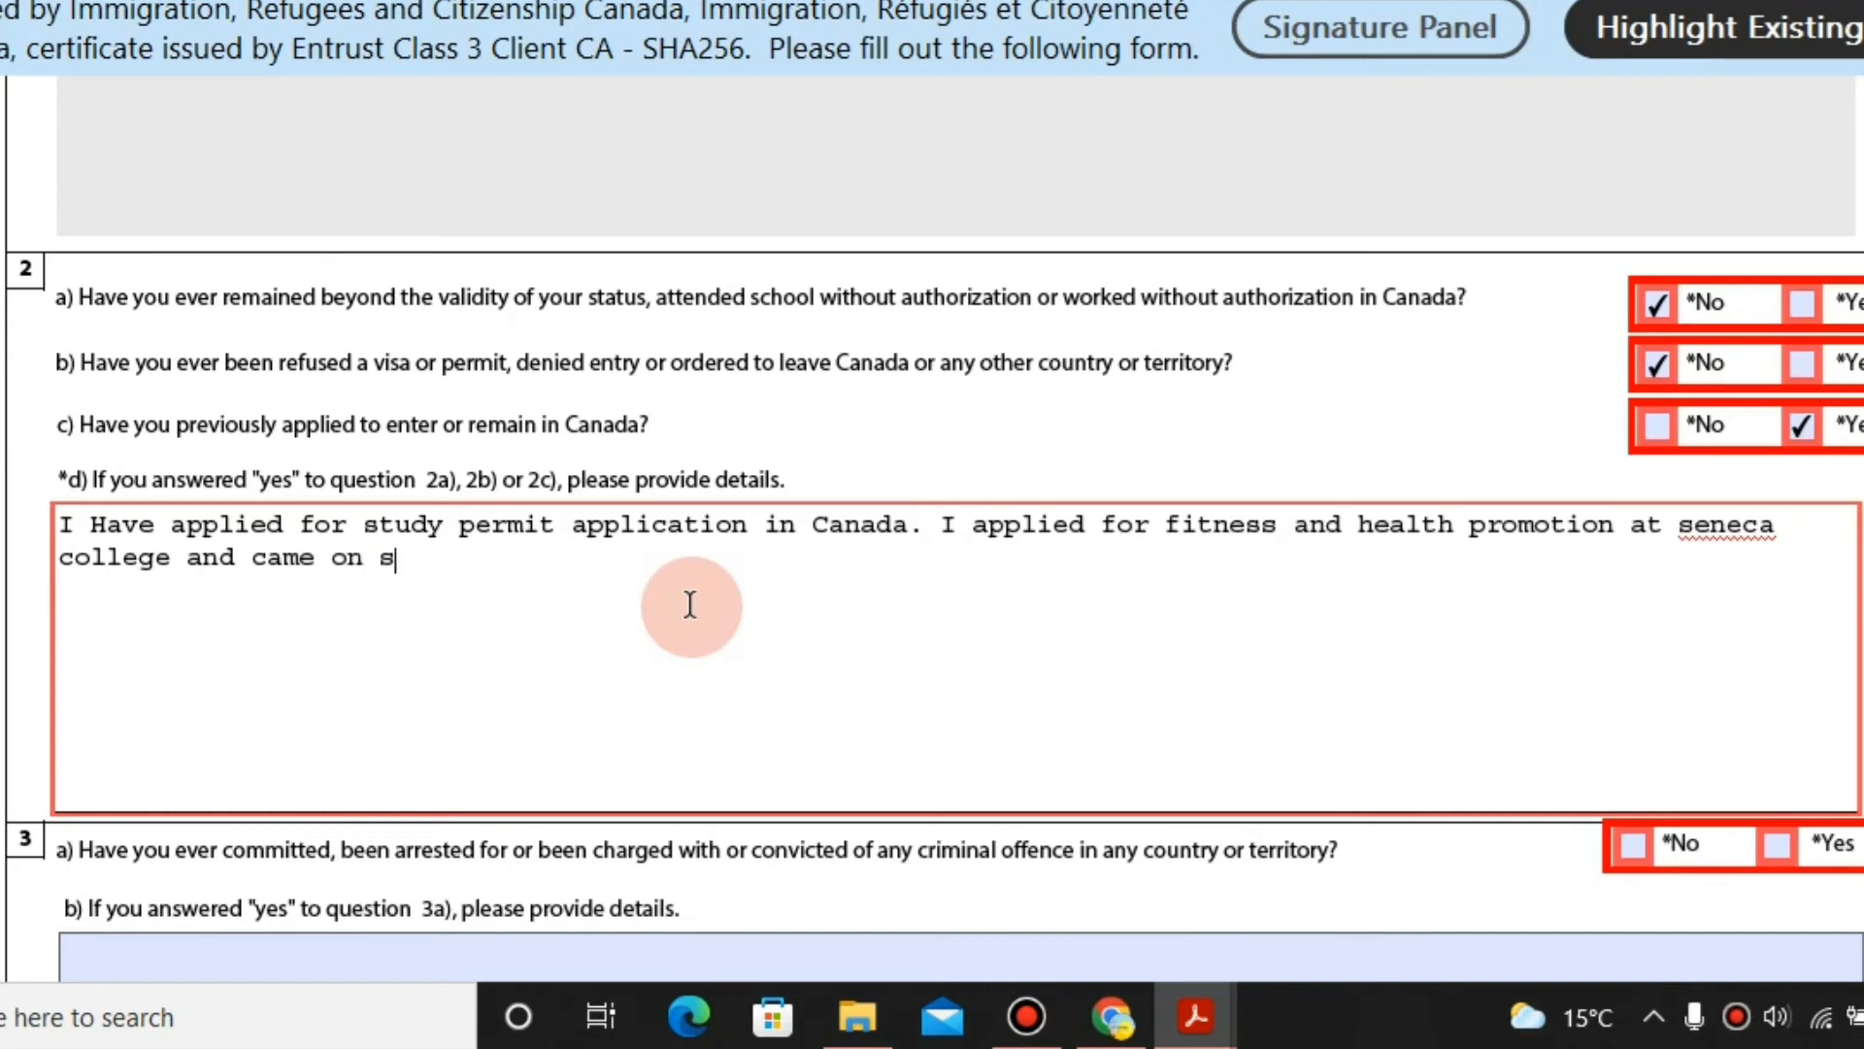
{"action": "type", "text": "tudent visa "}
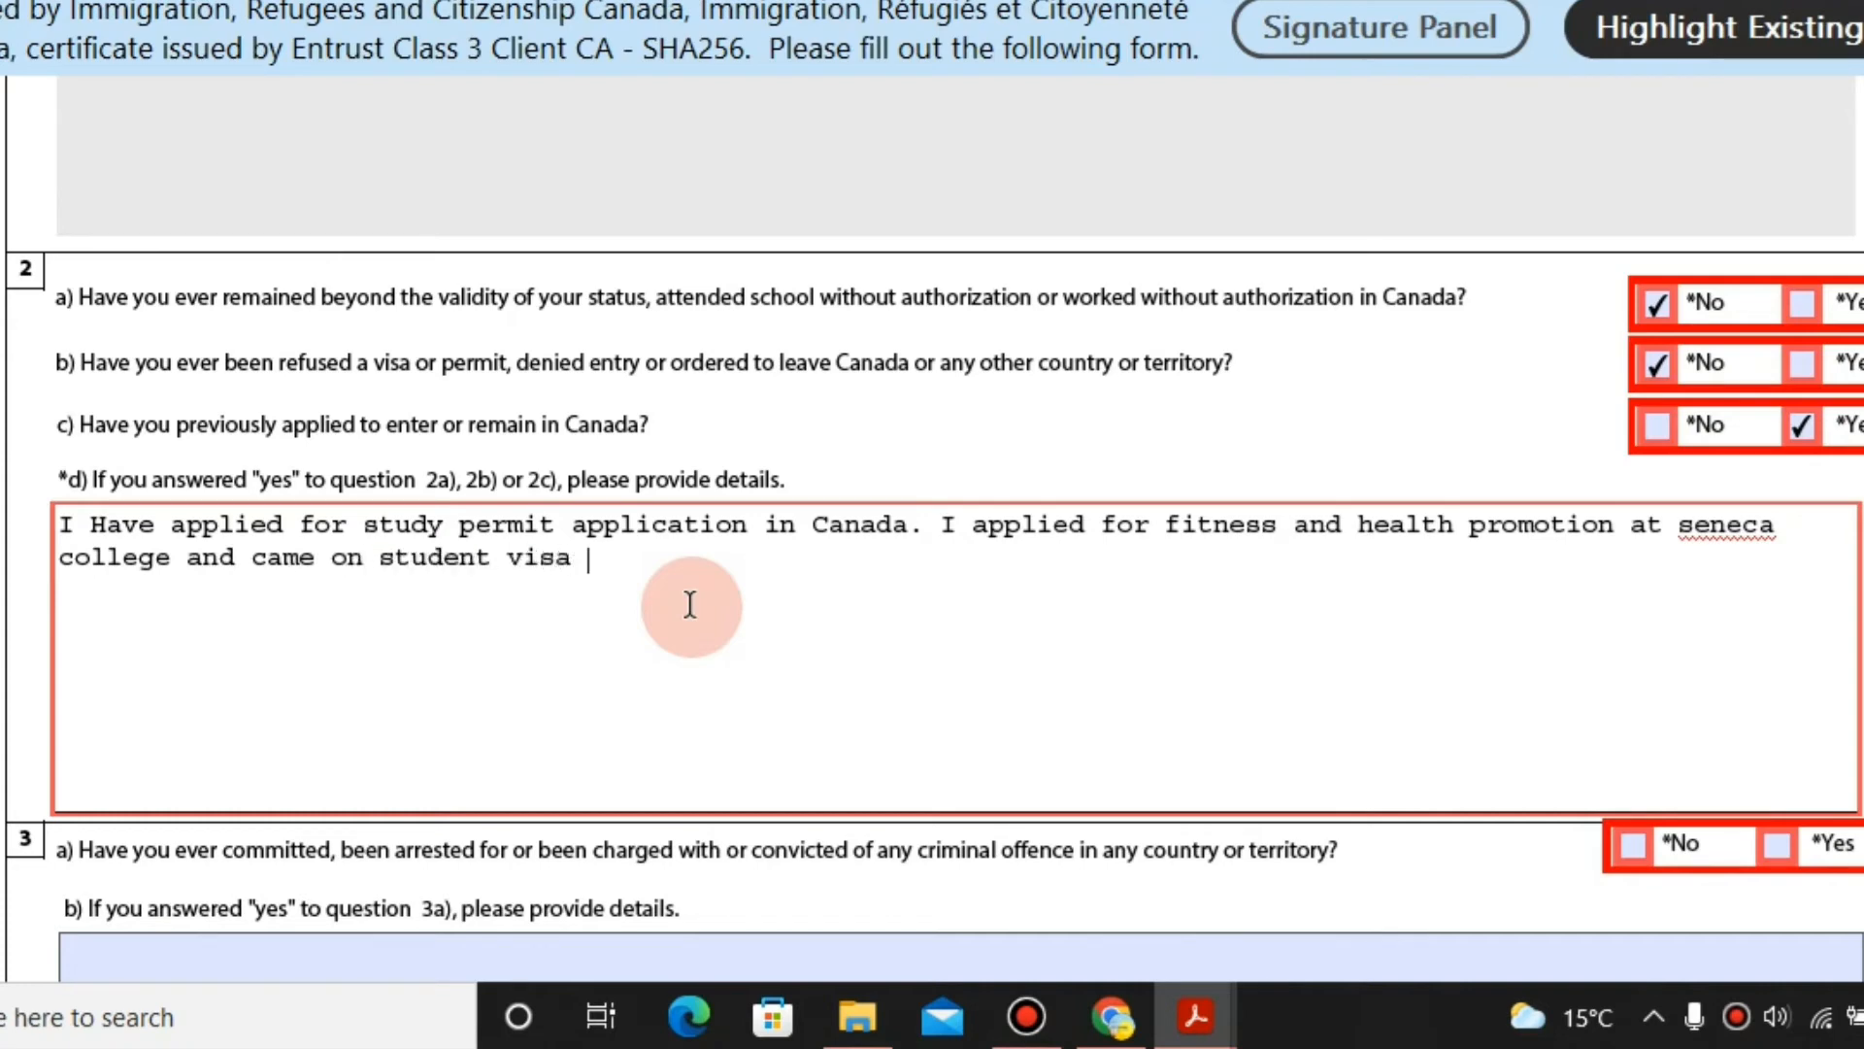
{"action": "type", "text": "in canada."}
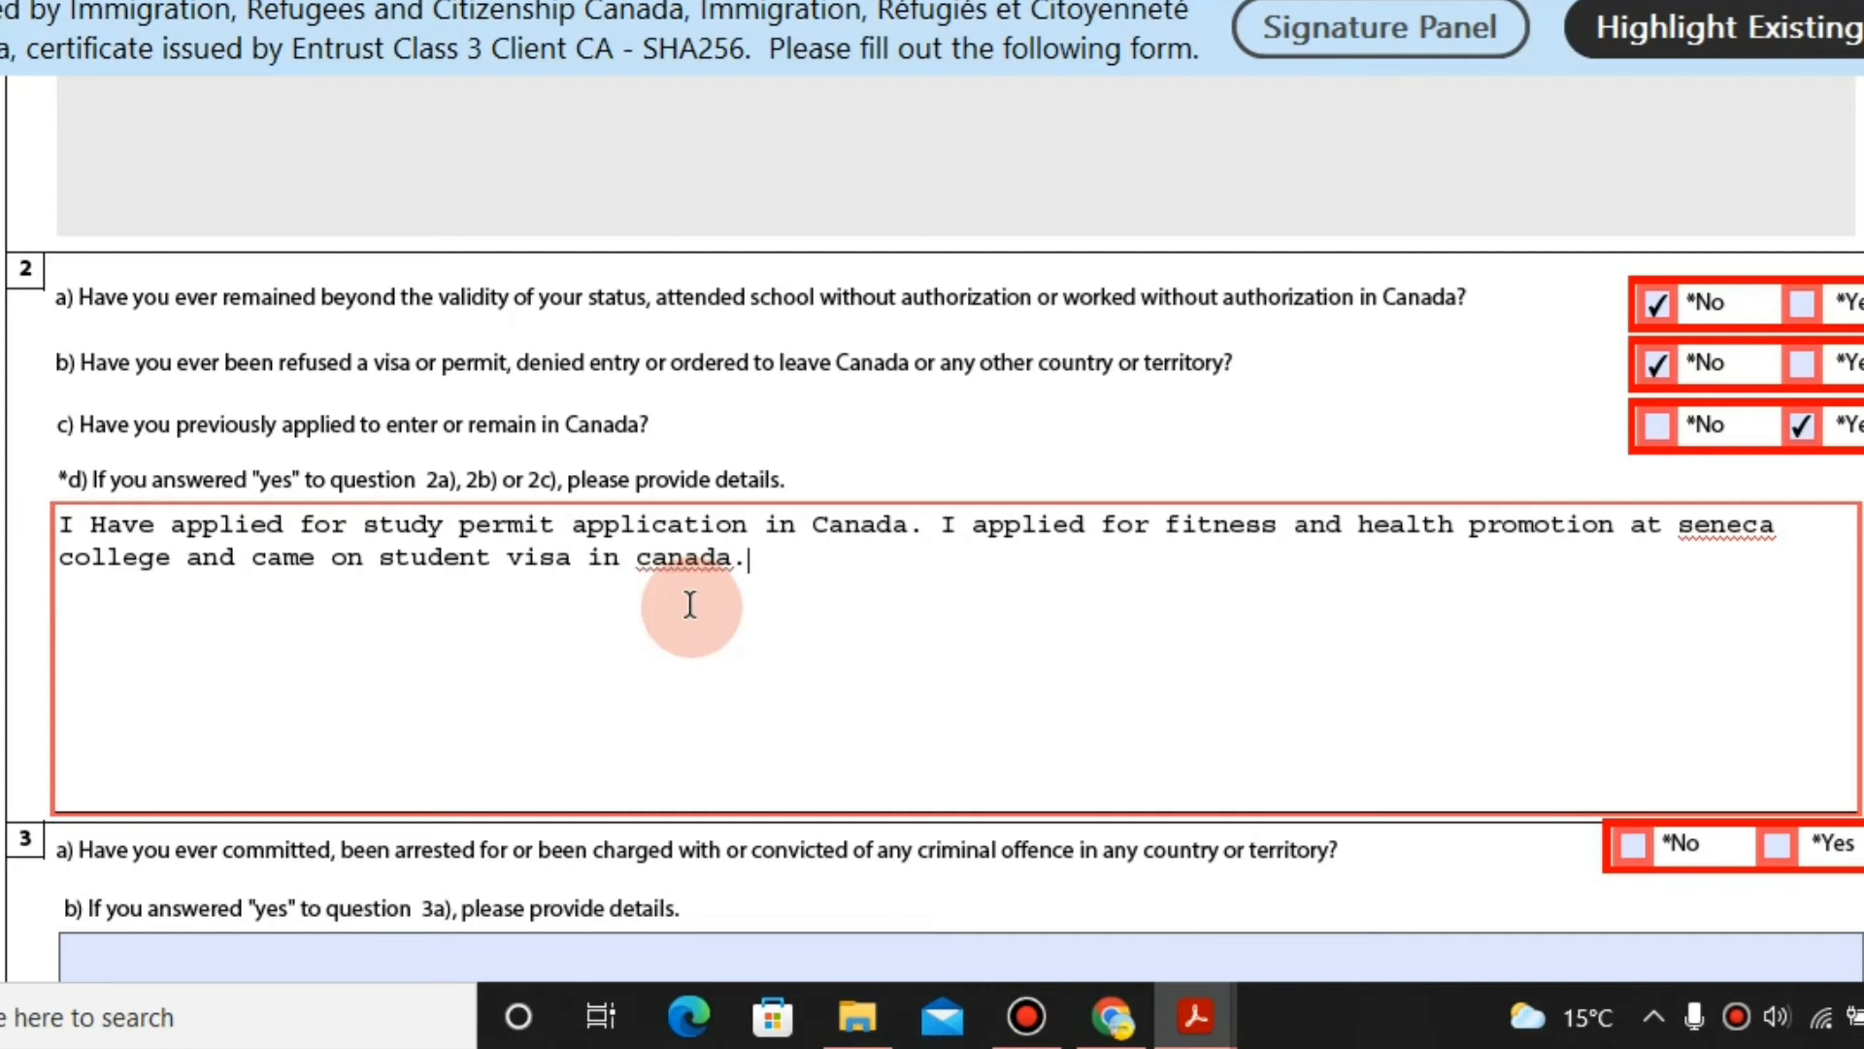
Replace the ending after 'college' with 'and currently i am in student visa'.
{"action": "key", "text": "Up"}
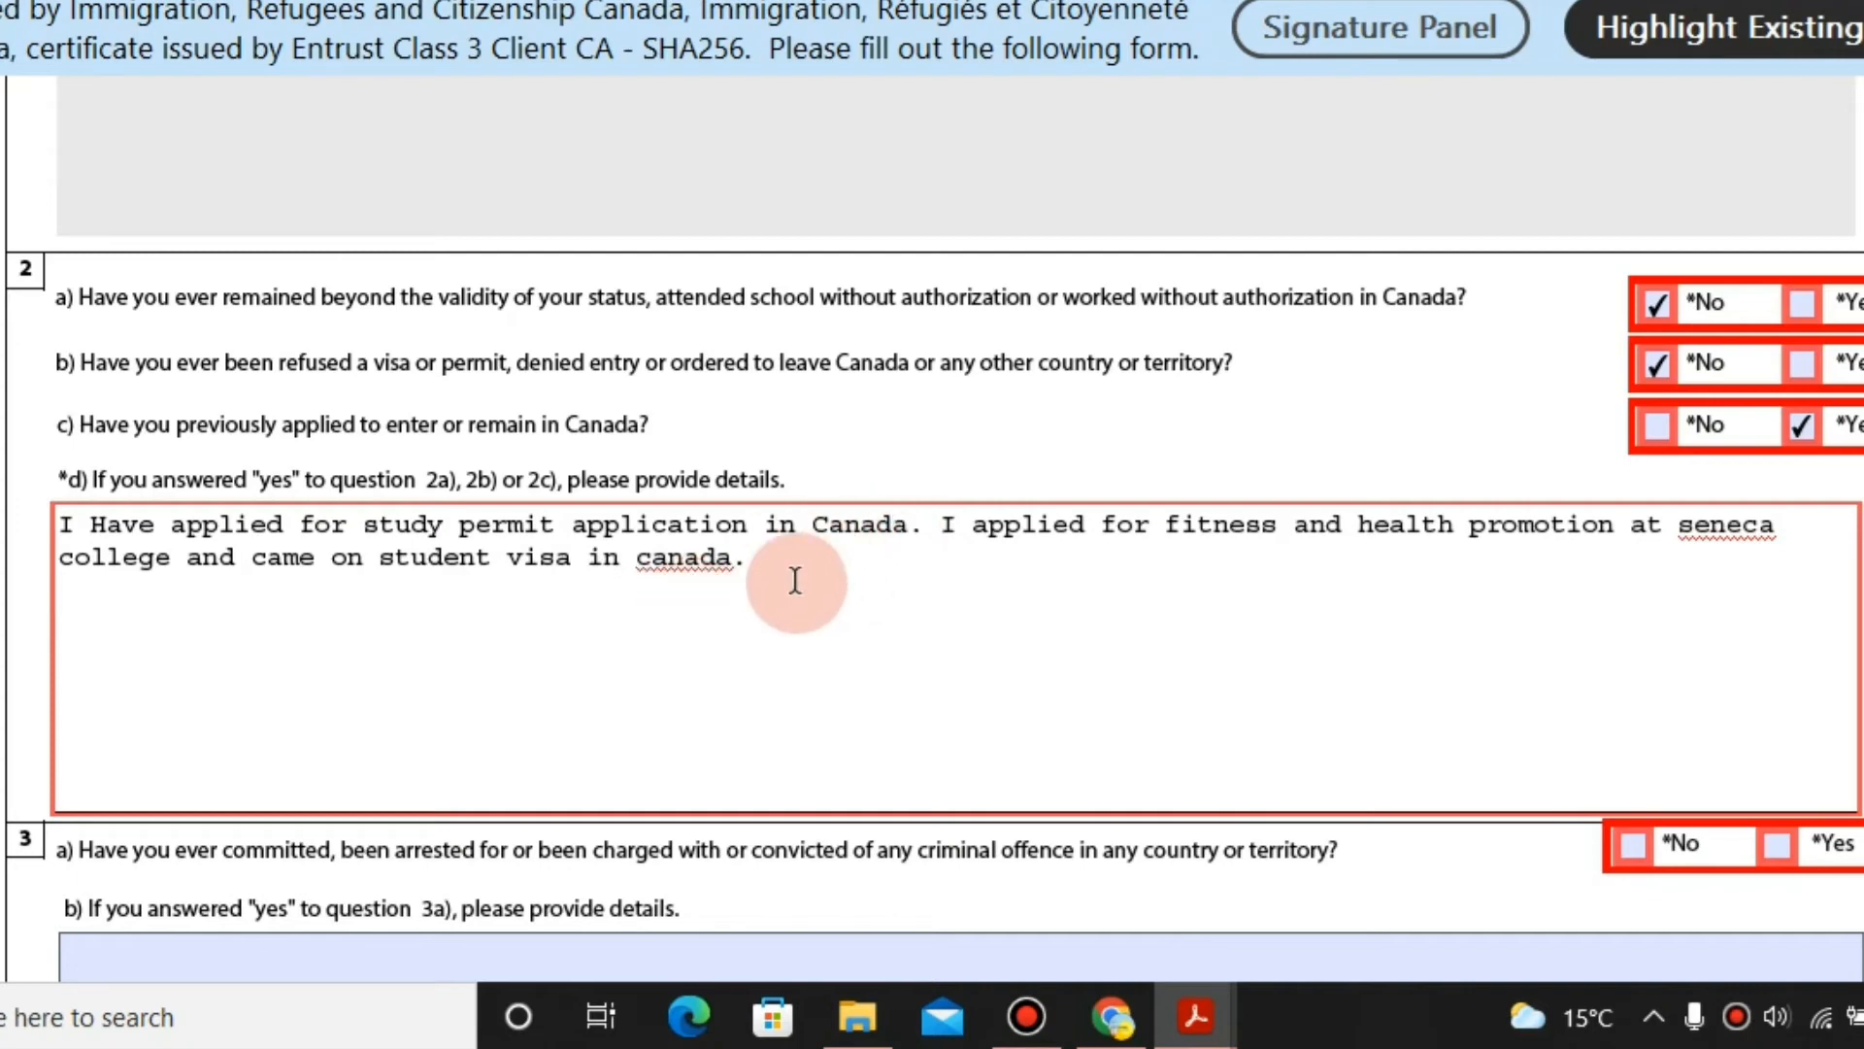
{"action": "key", "text": "ctrl+shift+Right"}
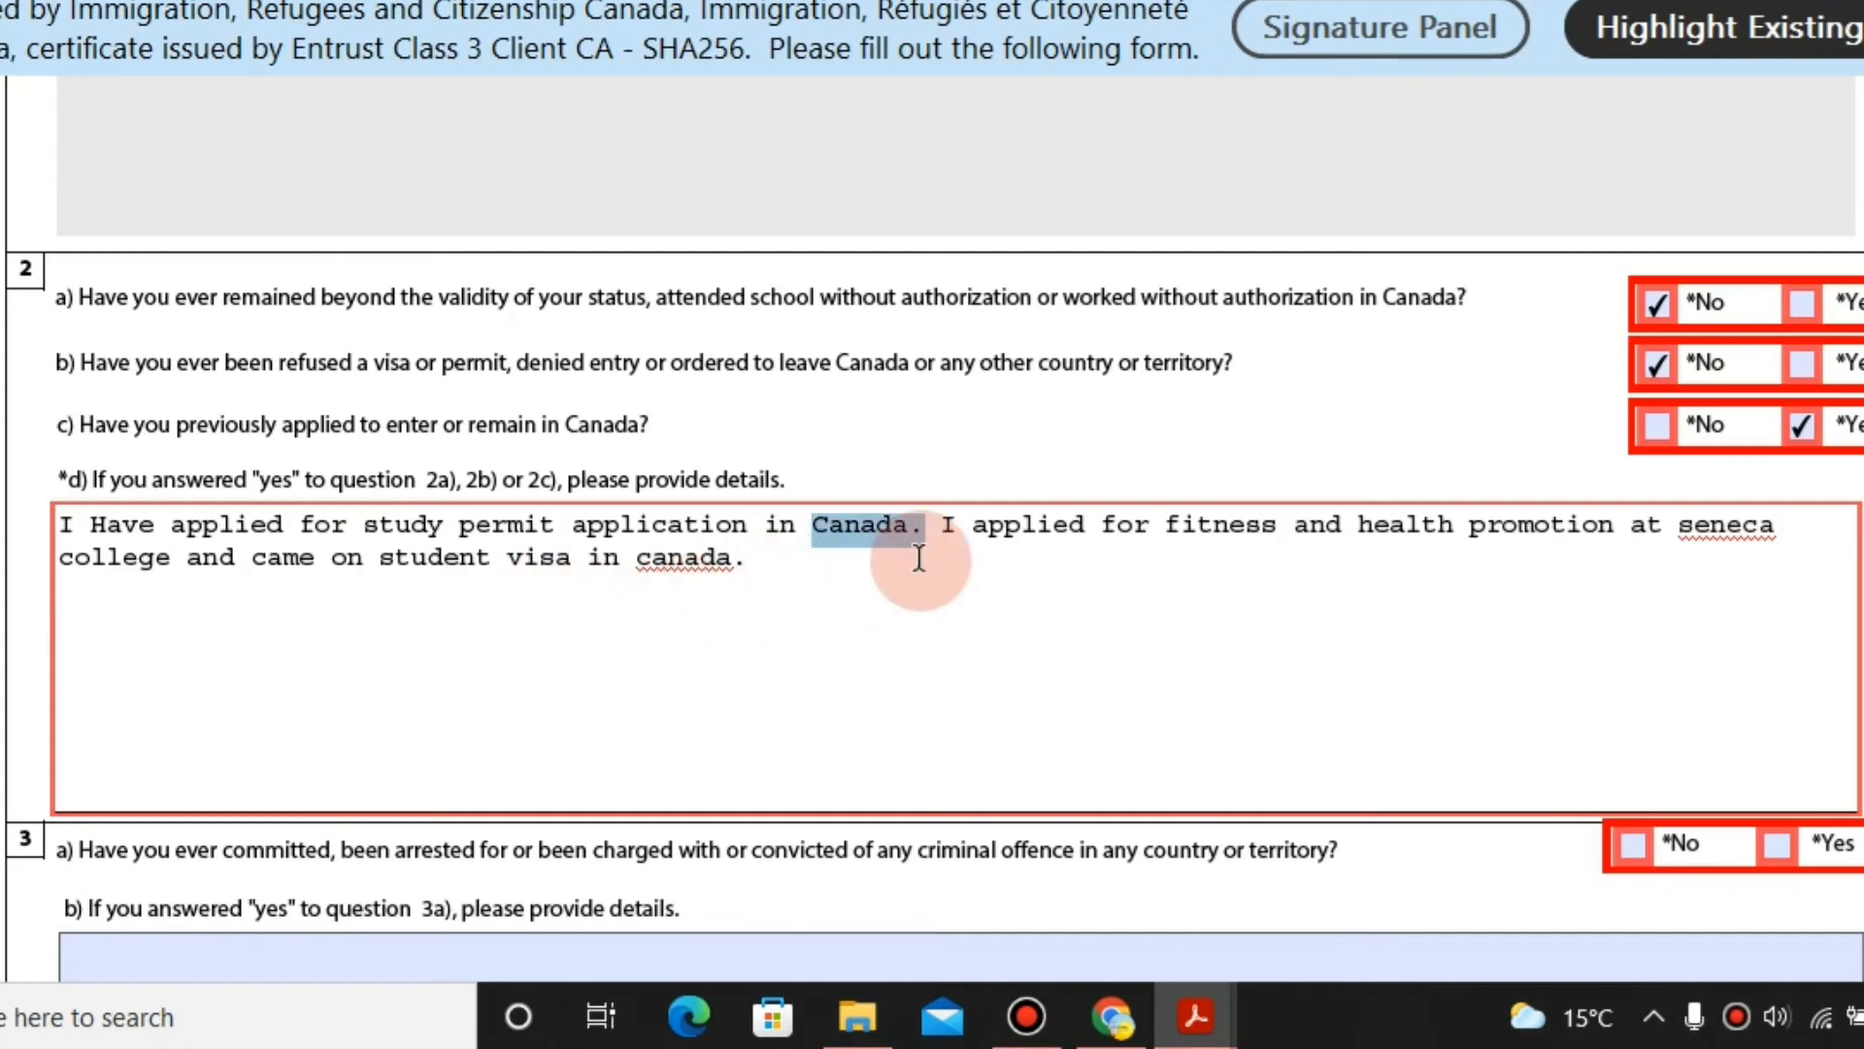
{"action": "left_click", "coordinate": [919, 559]}
{"action": "key", "text": "BackSpace"}
{"action": "key", "text": "BackSpace"}
{"action": "key", "text": "BackSpace"}
{"action": "key", "text": "BackSpace"}
{"action": "key", "text": "BackSpace"}
{"action": "key", "text": "BackSpace"}
{"action": "key", "text": "BackSpace"}
{"action": "key", "text": "BackSpace"}
{"action": "key", "text": "BackSpace"}
{"action": "key", "text": "BackSpace"}
{"action": "key", "text": "BackSpace"}
{"action": "key", "text": "BackSpace"}
{"action": "key", "text": "BackSpace"}
{"action": "key", "text": "BackSpace"}
{"action": "key", "text": "BackSpace"}
{"action": "key", "text": "BackSpace"}
{"action": "key", "text": "BackSpace"}
{"action": "key", "text": "BackSpace"}
{"action": "key", "text": "BackSpace"}
{"action": "key", "text": "BackSpace"}
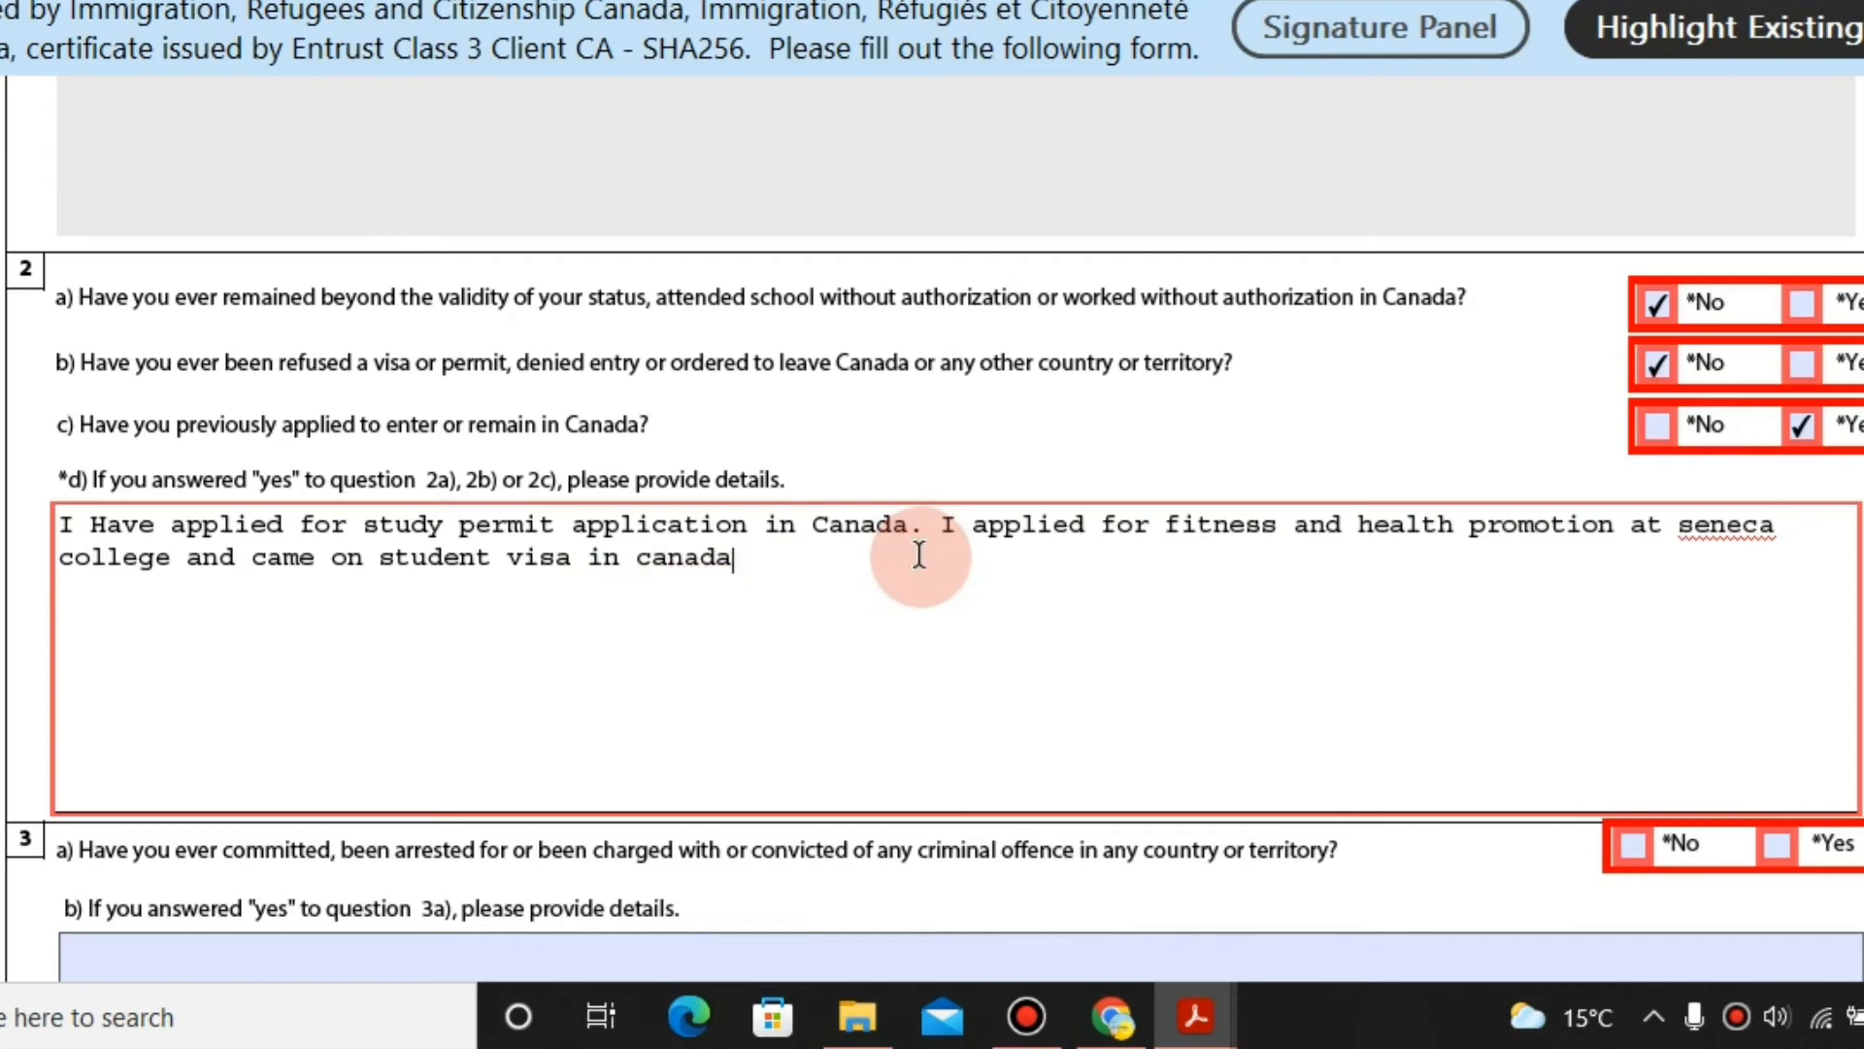
{"action": "key", "text": "BackSpace"}
{"action": "key", "text": "BackSpace"}
{"action": "key", "text": "BackSpace"}
{"action": "key", "text": "BackSpace"}
{"action": "key", "text": "BackSpace"}
{"action": "key", "text": "BackSpace"}
{"action": "key", "text": "BackSpace"}
{"action": "key", "text": "BackSpace"}
{"action": "key", "text": "BackSpace"}
{"action": "key", "text": "BackSpace"}
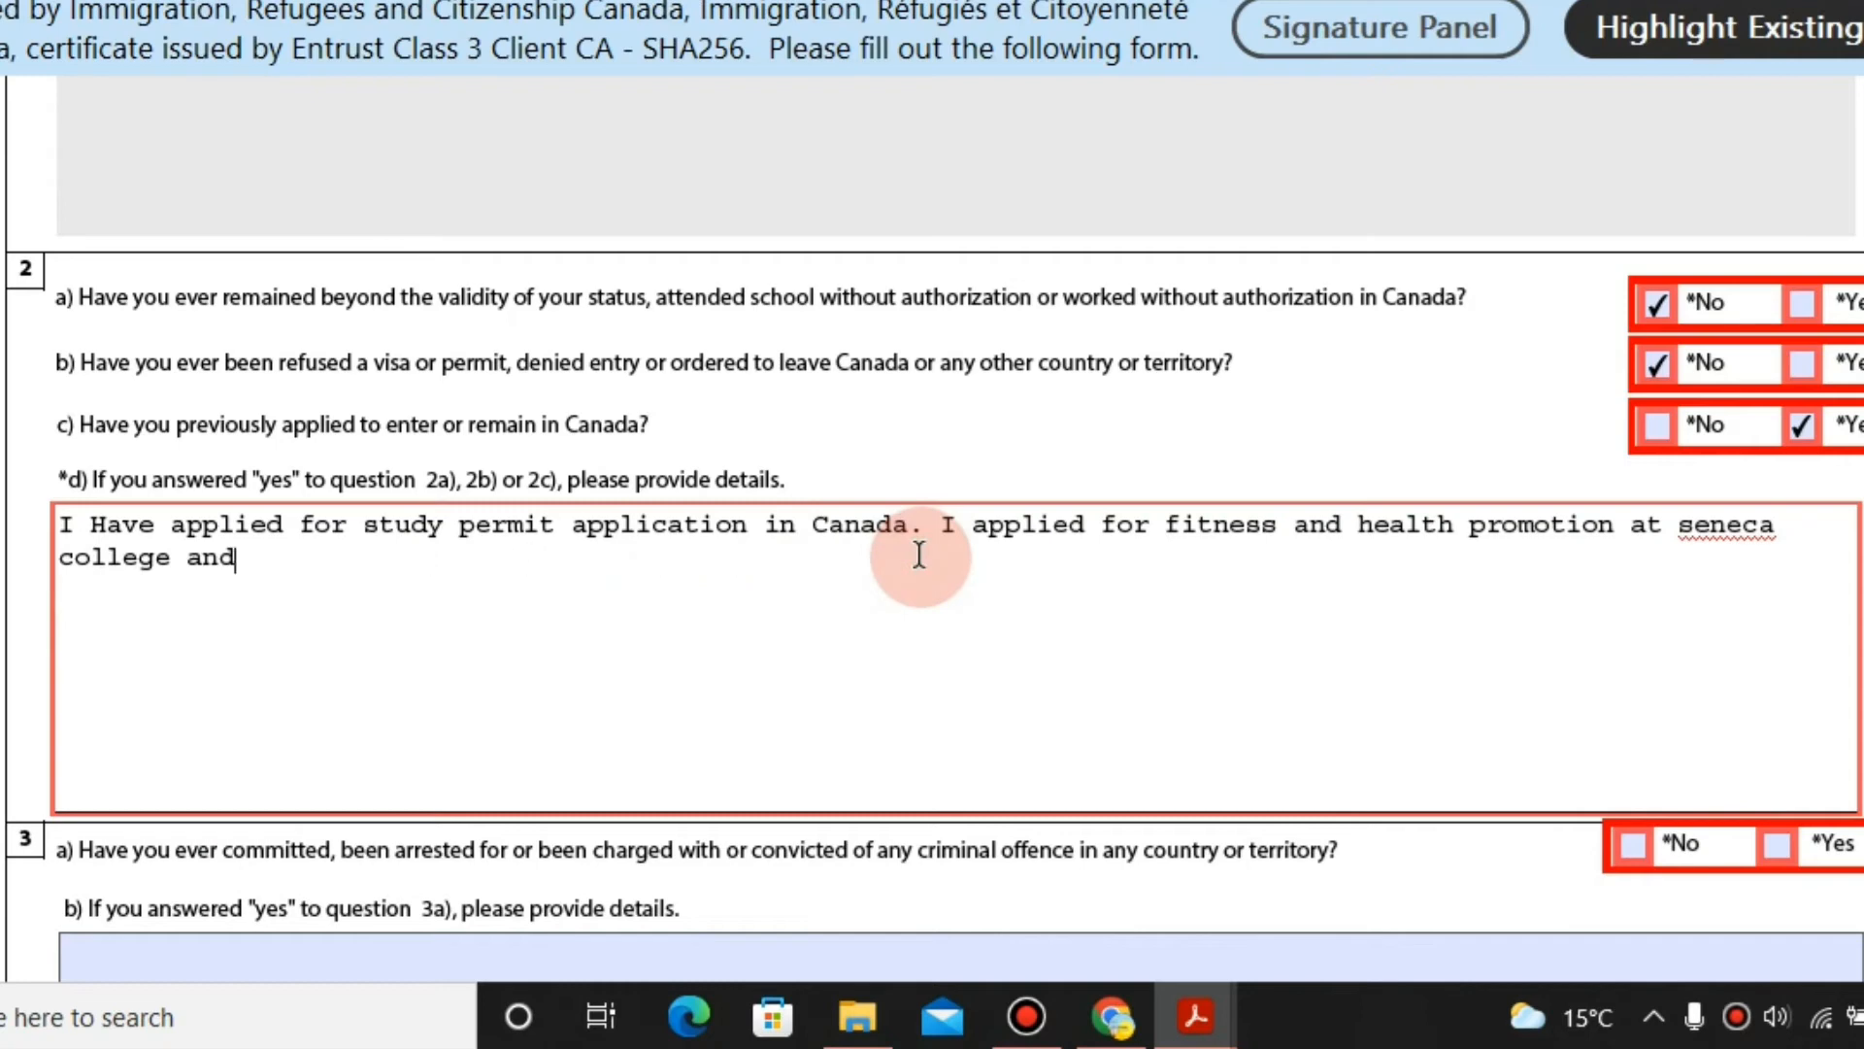
{"action": "type", "text": "and currently i am in student "}
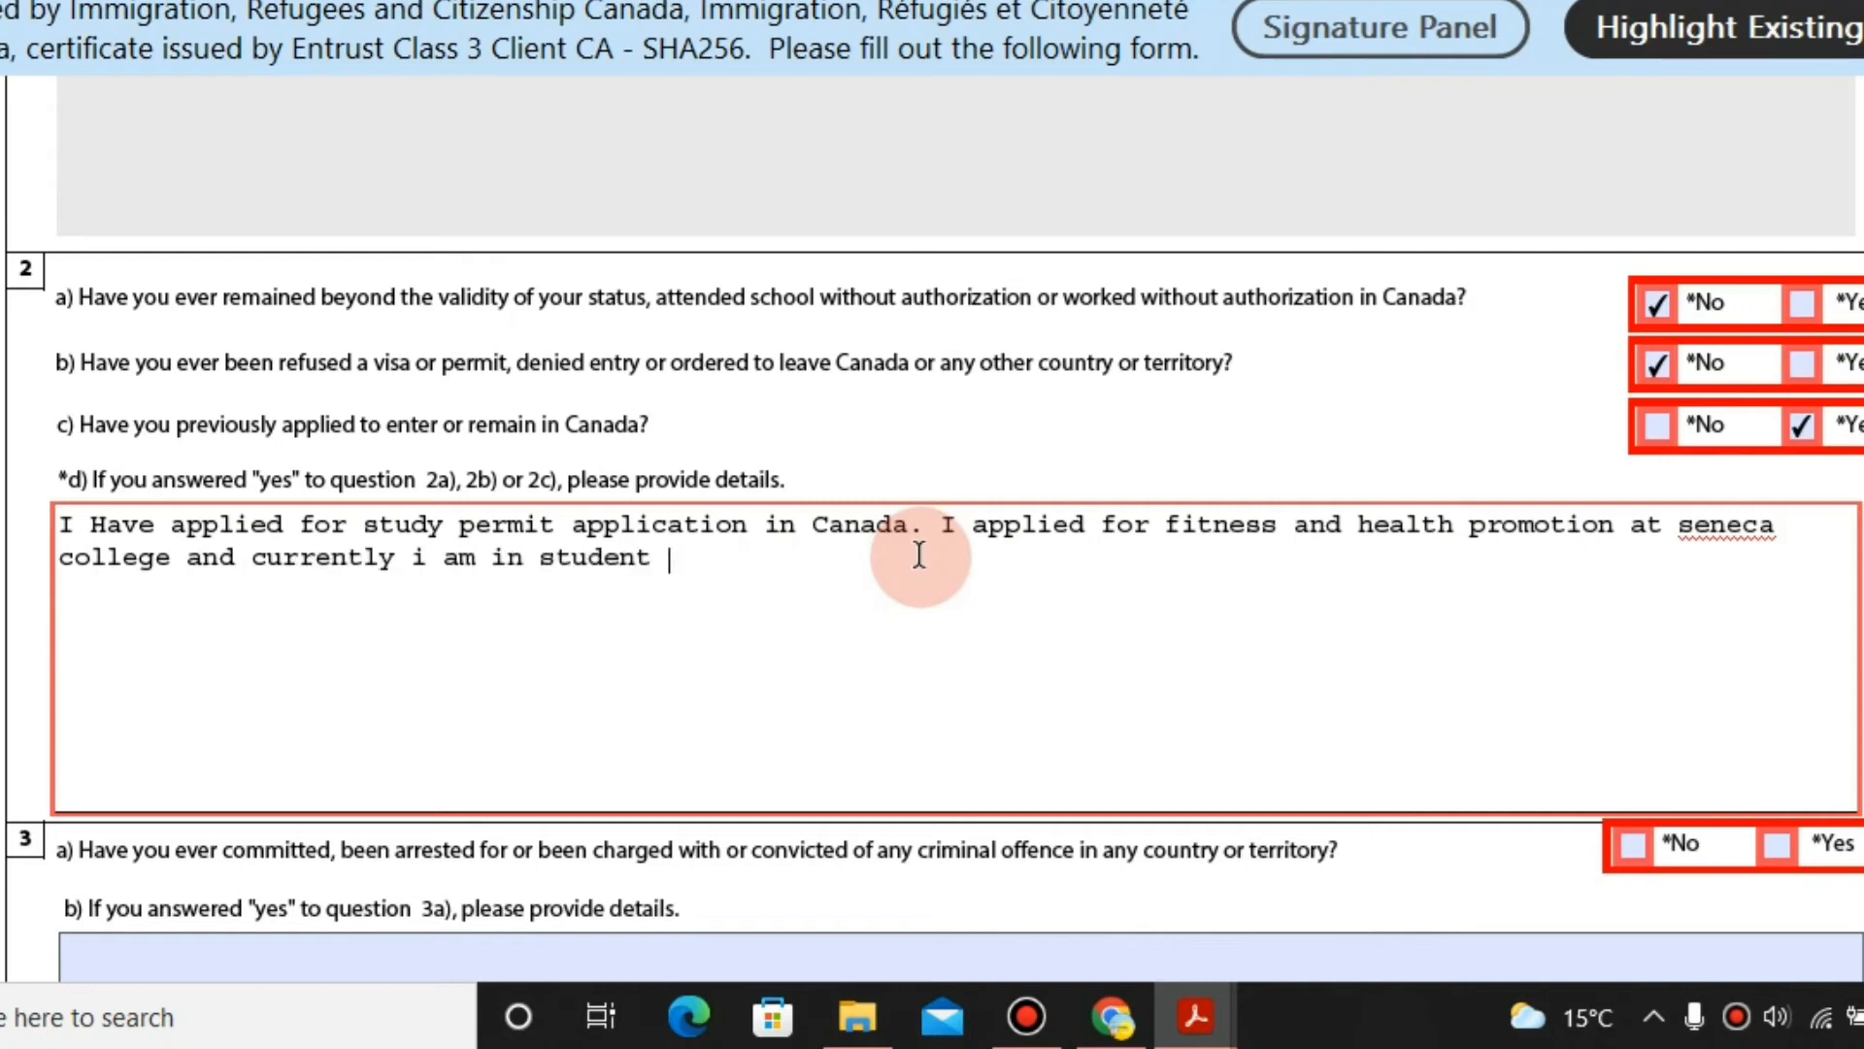
{"action": "type", "text": "visa."}
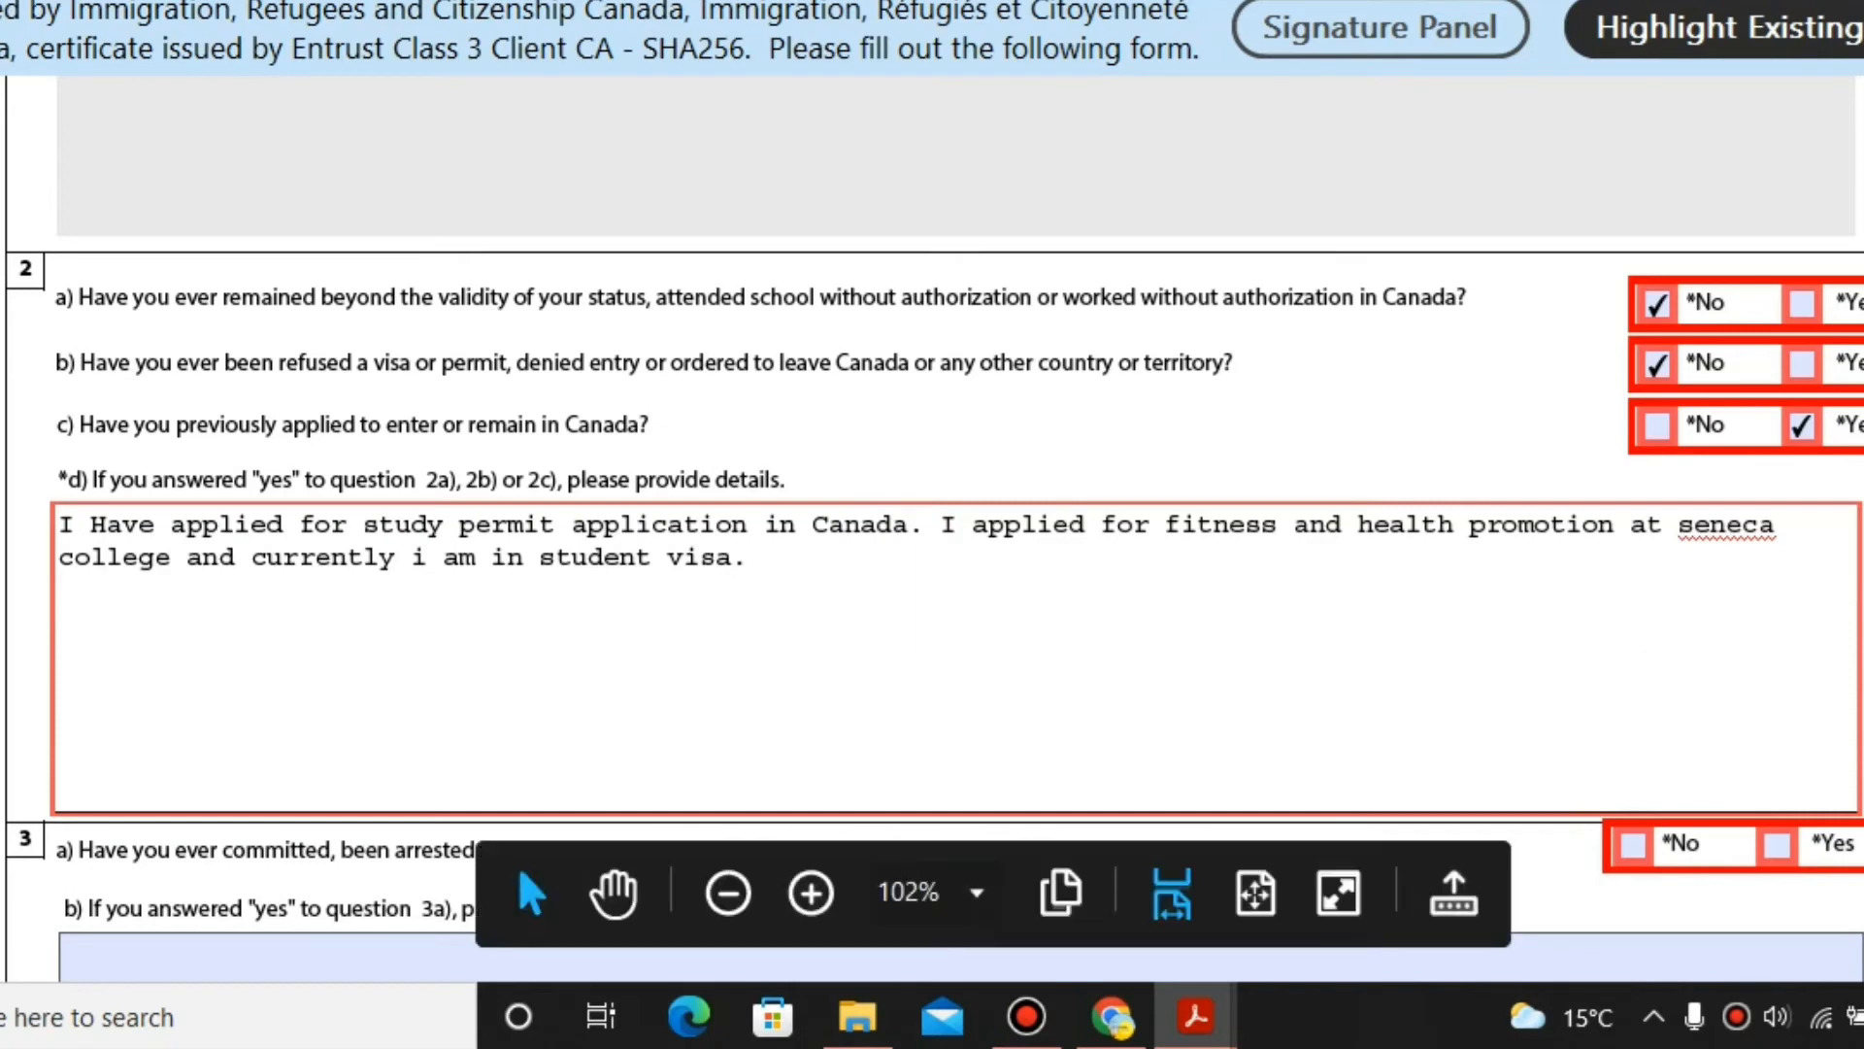
Tick No for questions 3a, 4a, 5 and 6 on page 5.
{"action": "scroll", "coordinate": [1664, 695], "scroll_direction": "down", "scroll_amount": 3}
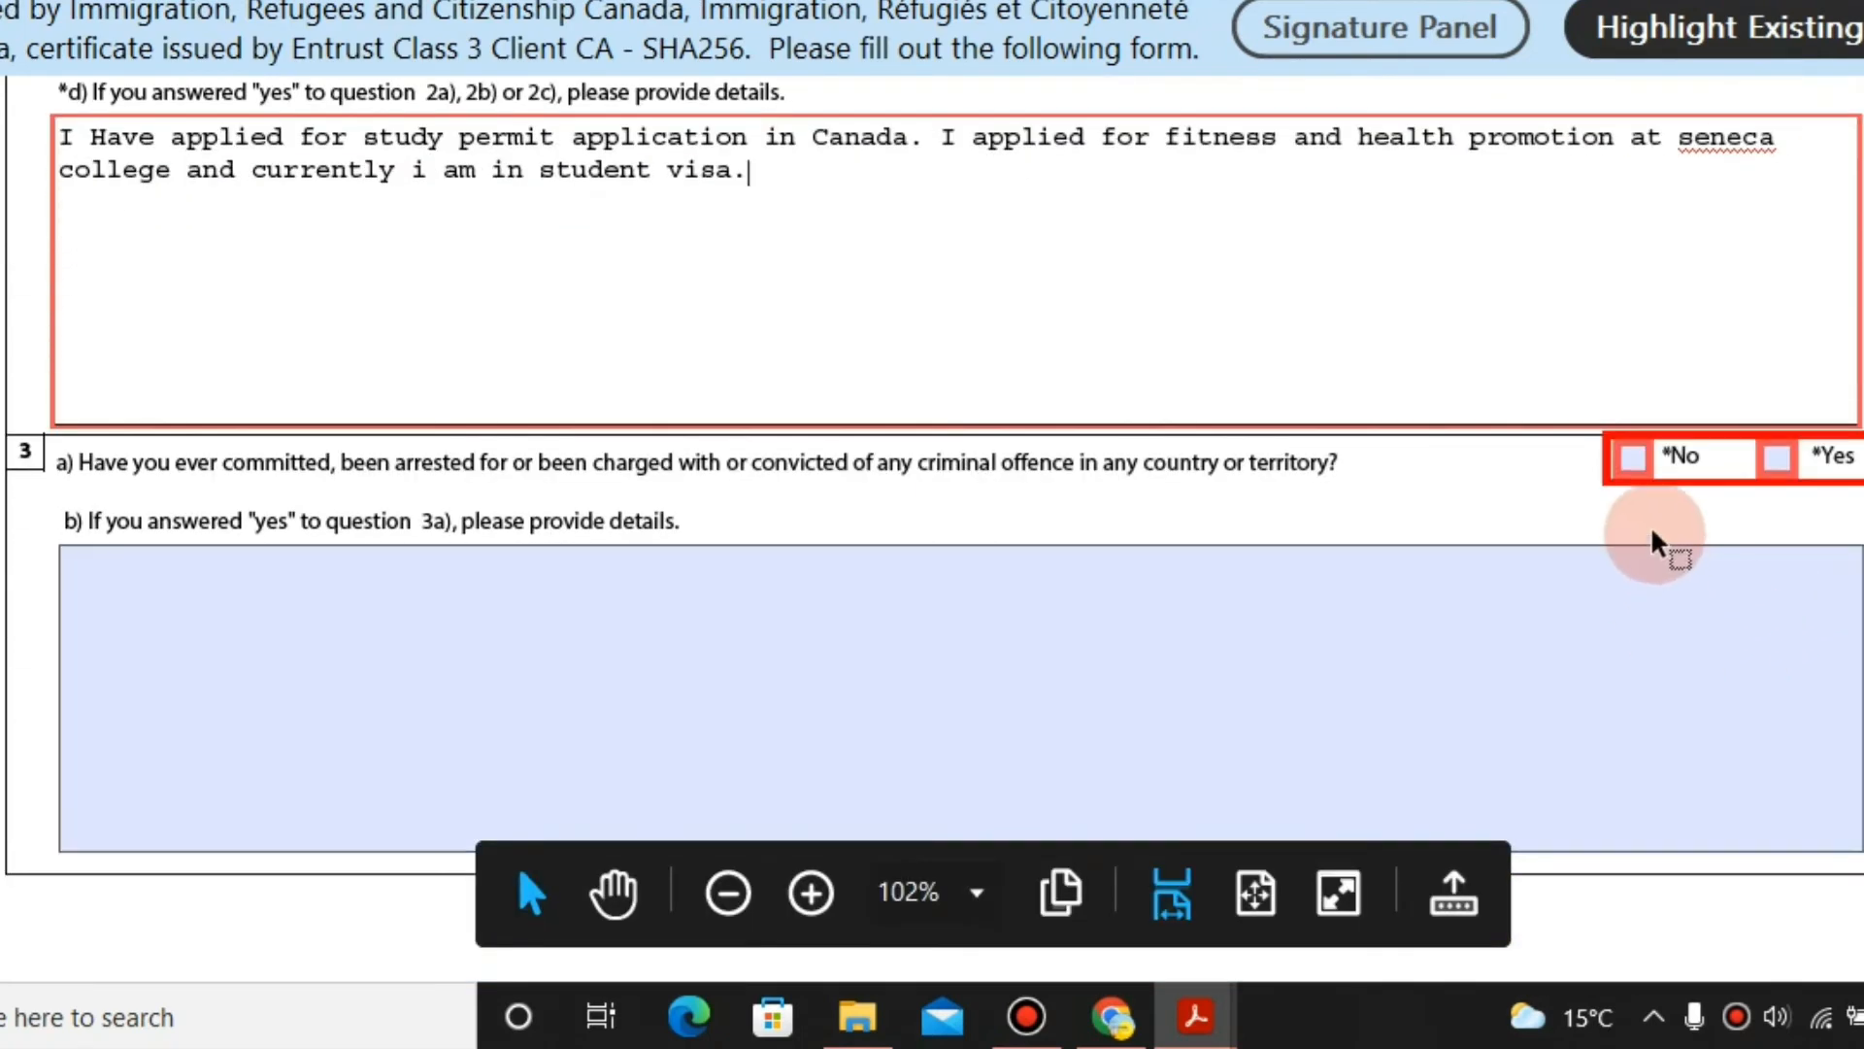
{"action": "left_click", "coordinate": [1634, 458]}
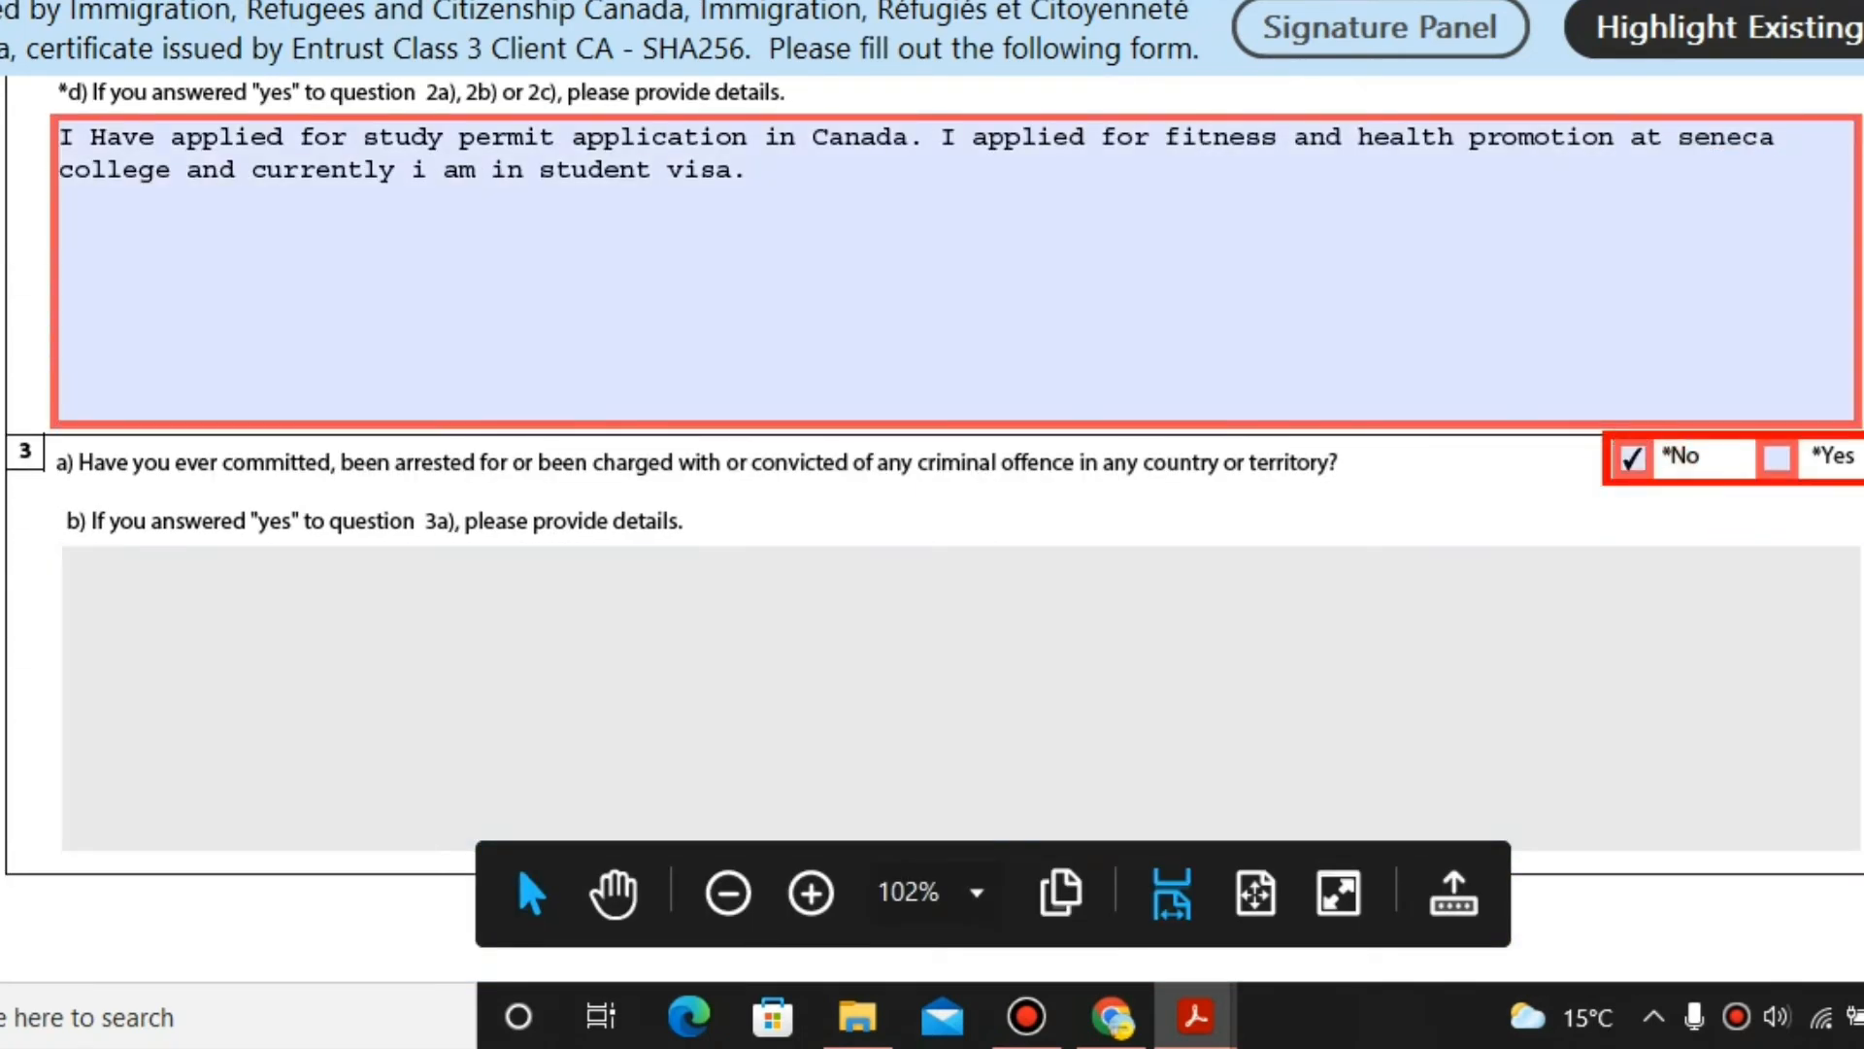
{"action": "scroll", "coordinate": [1651, 700], "scroll_direction": "down", "scroll_amount": 8}
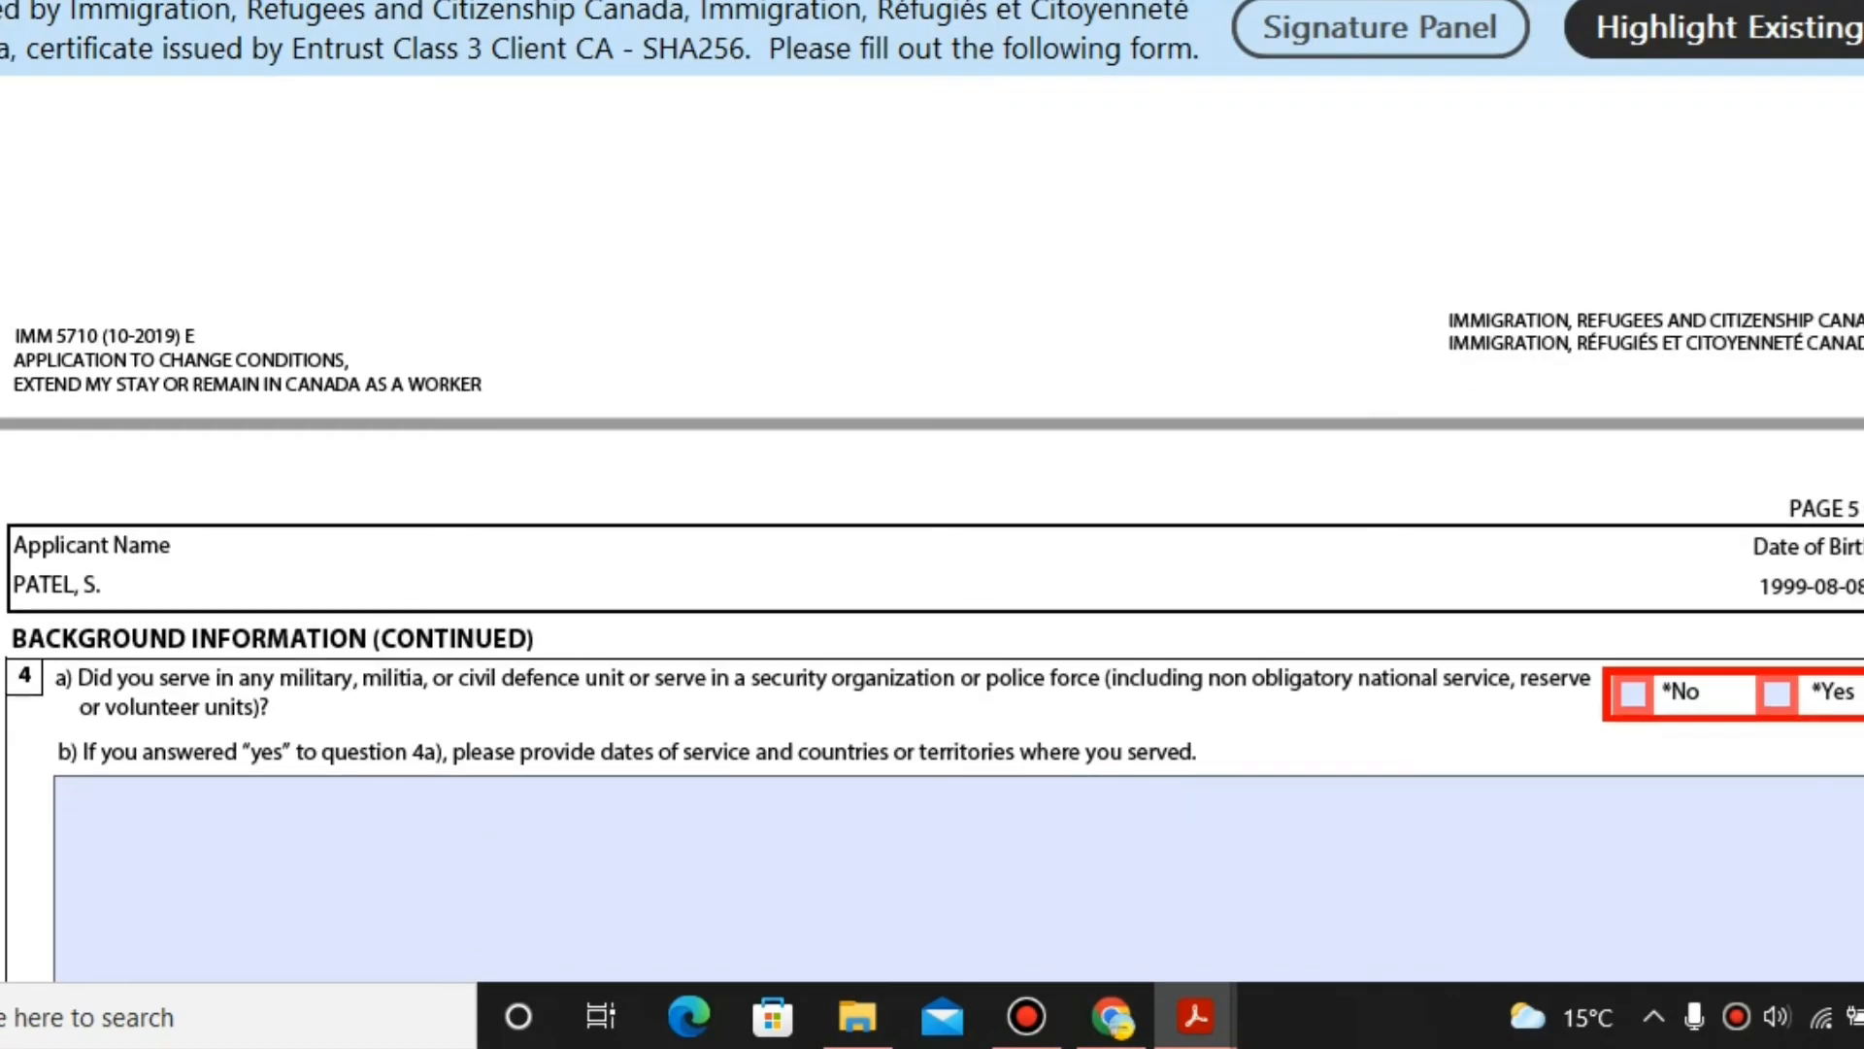
{"action": "left_click", "coordinate": [1631, 696]}
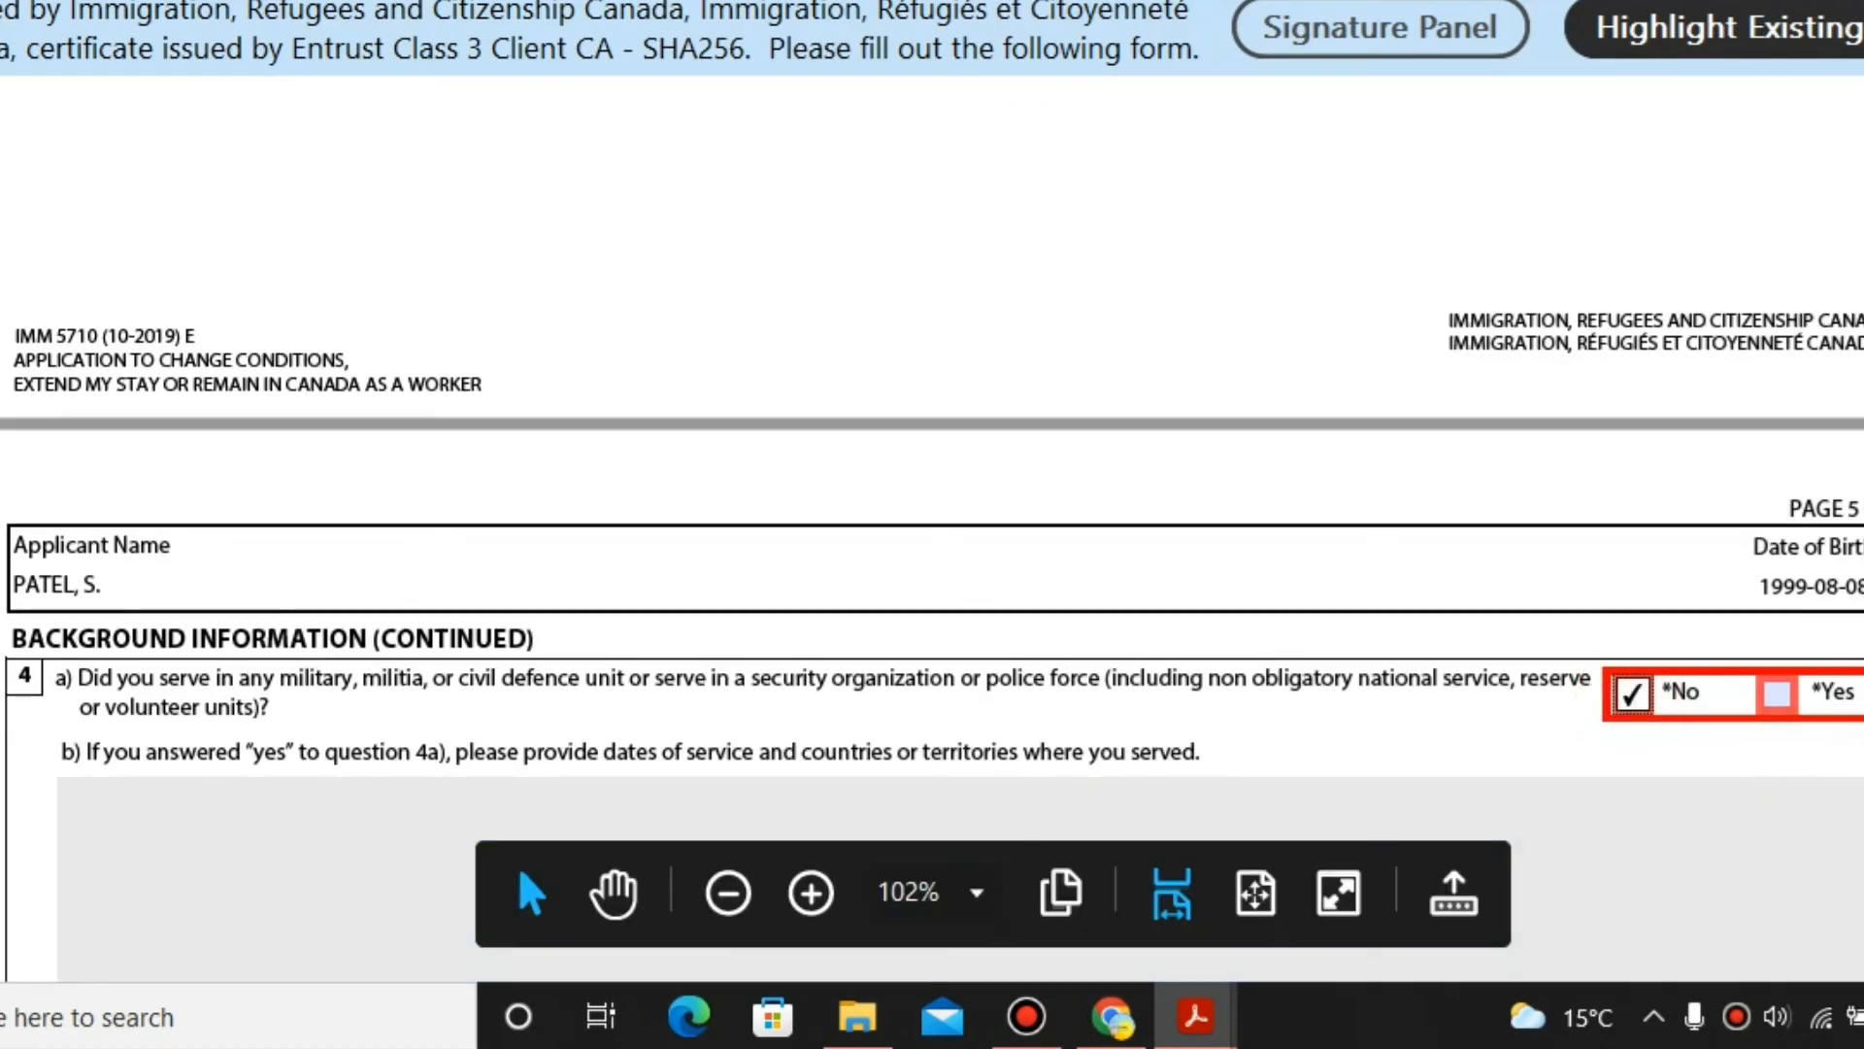
{"action": "scroll", "coordinate": [1631, 699], "scroll_direction": "down", "scroll_amount": 5}
{"action": "scroll", "coordinate": [1853, 743], "scroll_direction": "up", "scroll_amount": 5}
{"action": "scroll", "coordinate": [1853, 743], "scroll_direction": "down", "scroll_amount": 4}
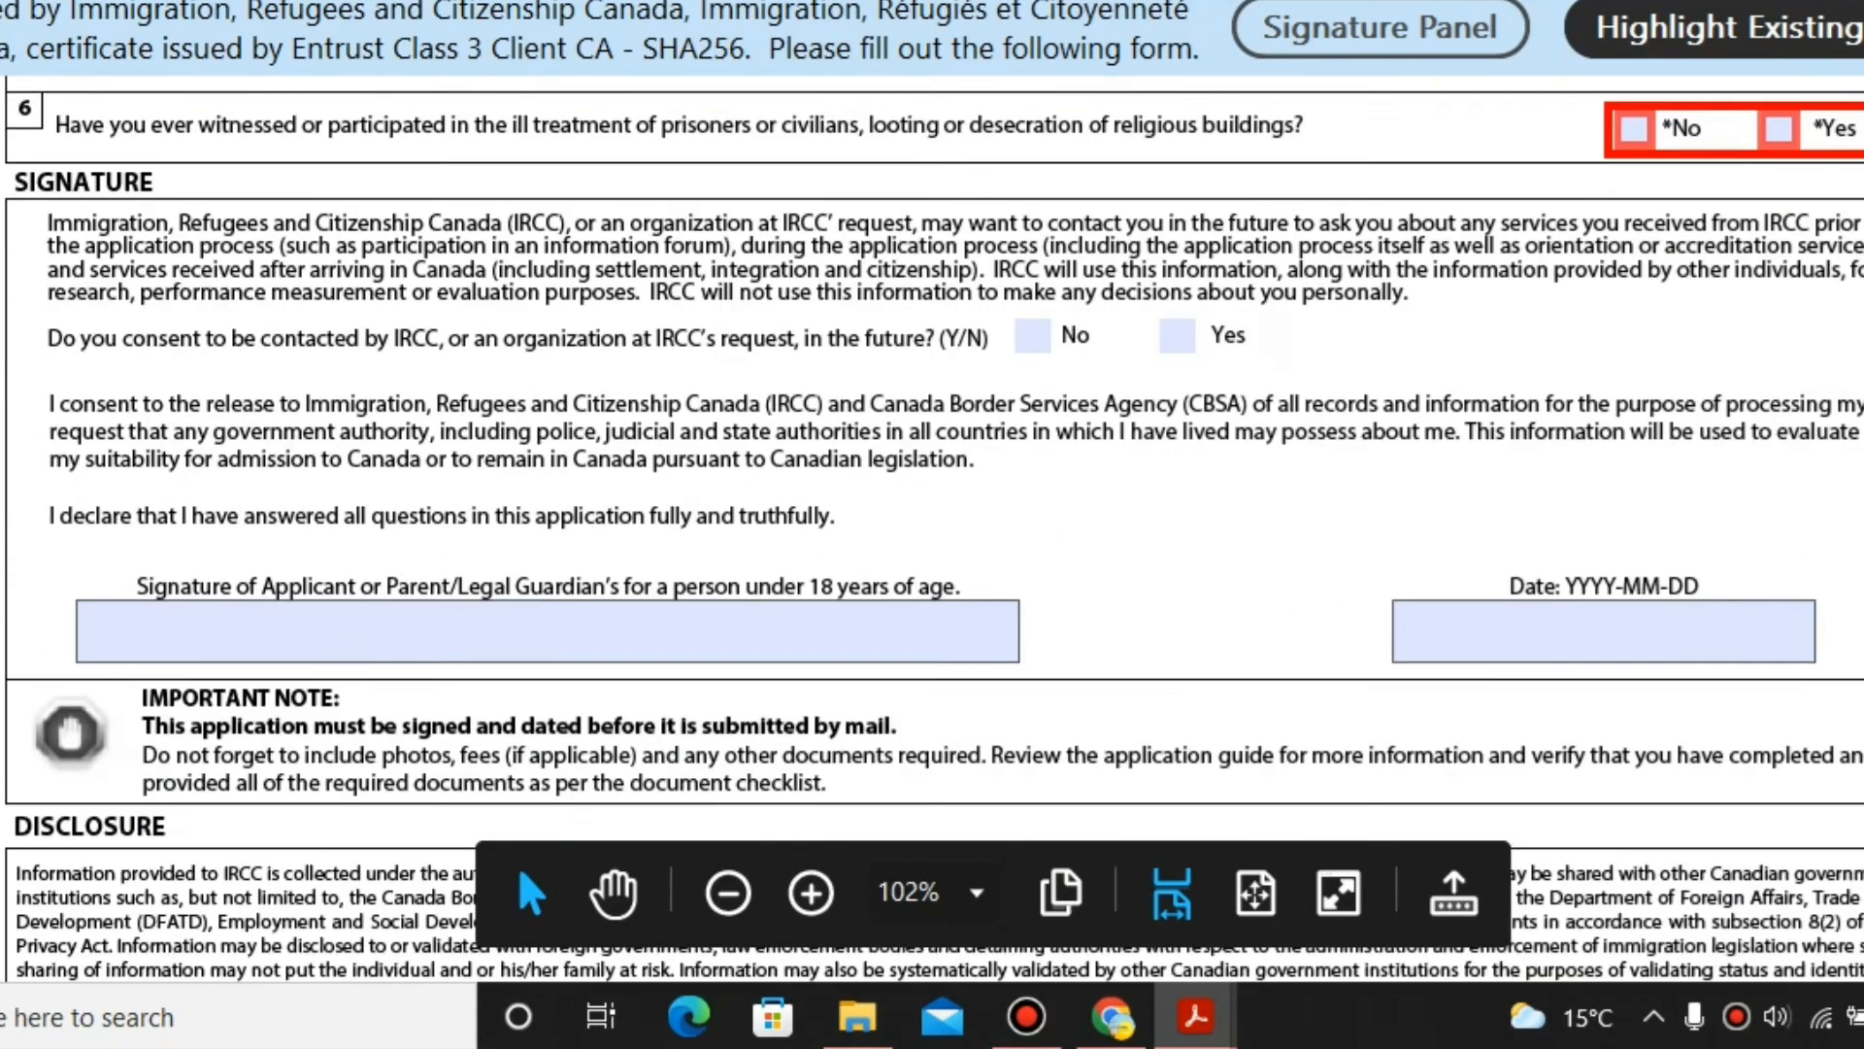
{"action": "scroll", "coordinate": [1852, 743], "scroll_direction": "up", "scroll_amount": 6}
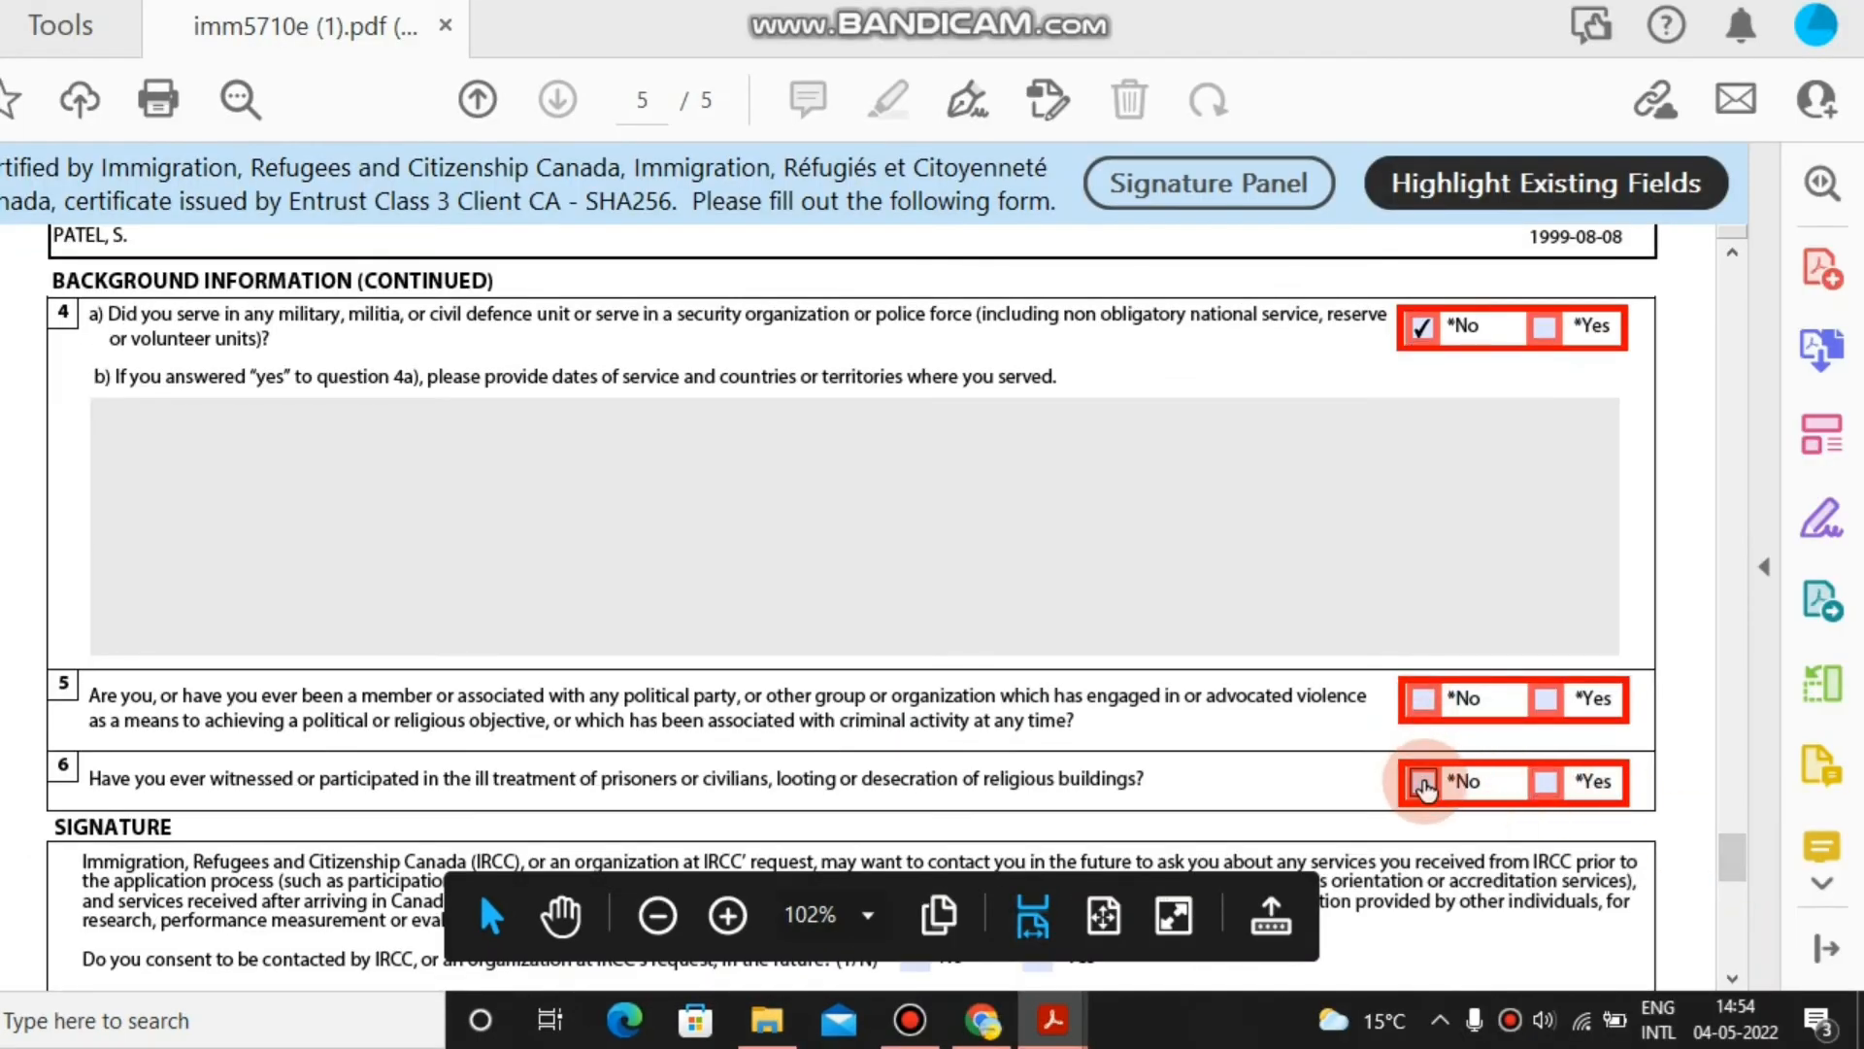
{"action": "left_click", "coordinate": [1422, 781]}
{"action": "left_click", "coordinate": [1418, 707]}
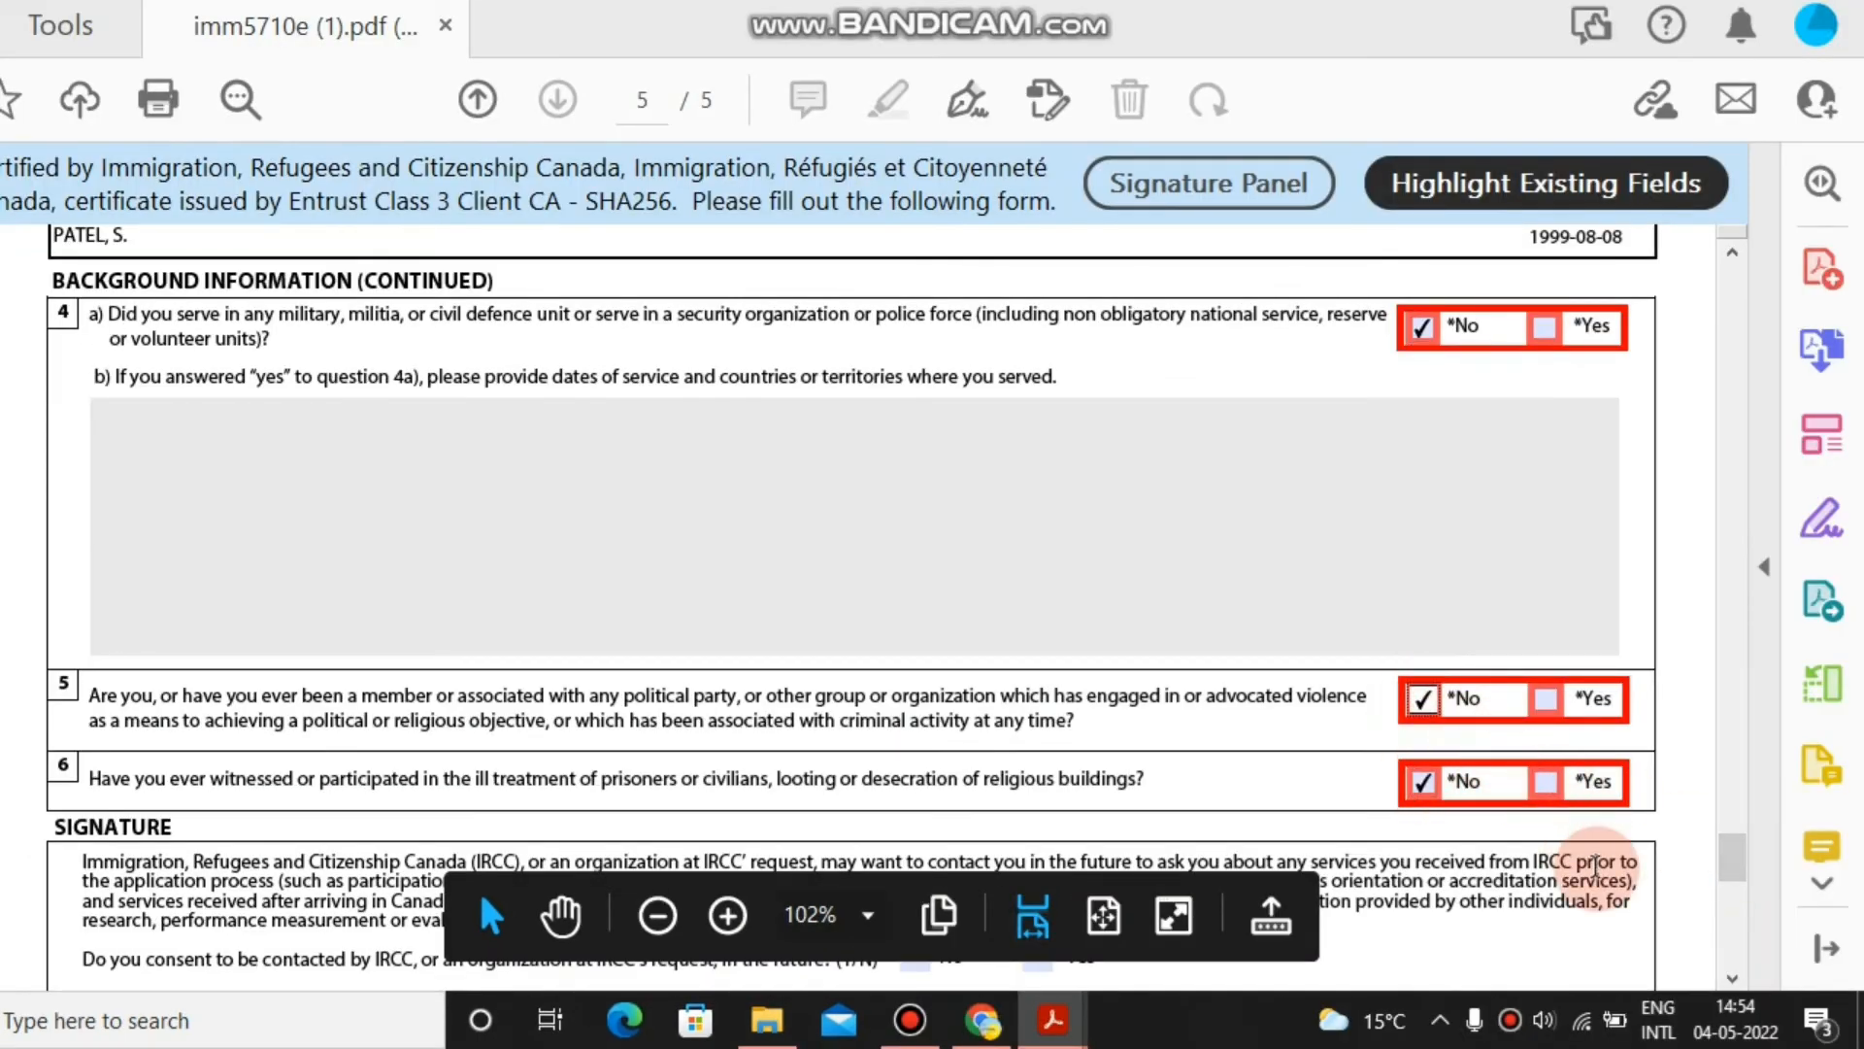
{"action": "mouse_move", "coordinate": [1707, 872]}
{"action": "left_mouse_down"}
{"action": "mouse_move", "coordinate": [1731, 874]}
{"action": "mouse_move", "coordinate": [1734, 908]}
{"action": "mouse_move", "coordinate": [1726, 884]}
{"action": "left_mouse_up"}
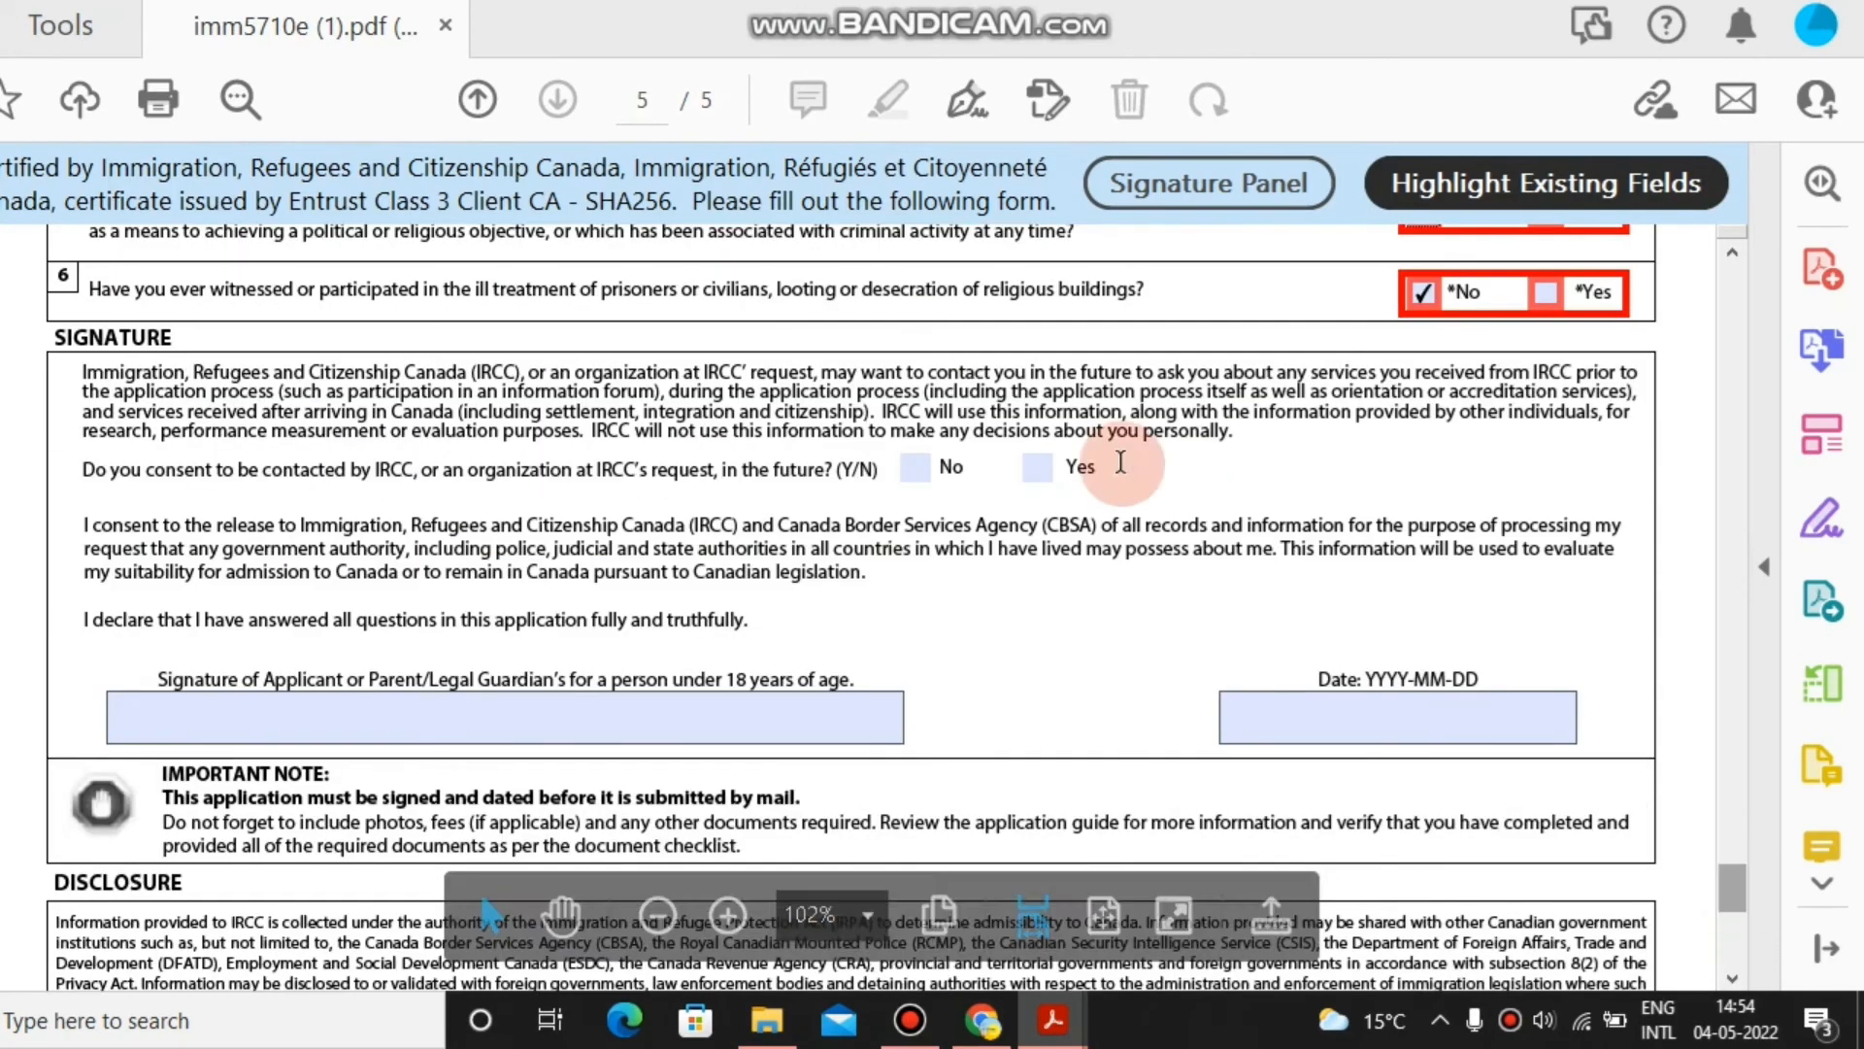
Consent to future IRCC contact and type, then clear, the applicant's name in the Signature field.
{"action": "left_click", "coordinate": [1034, 470]}
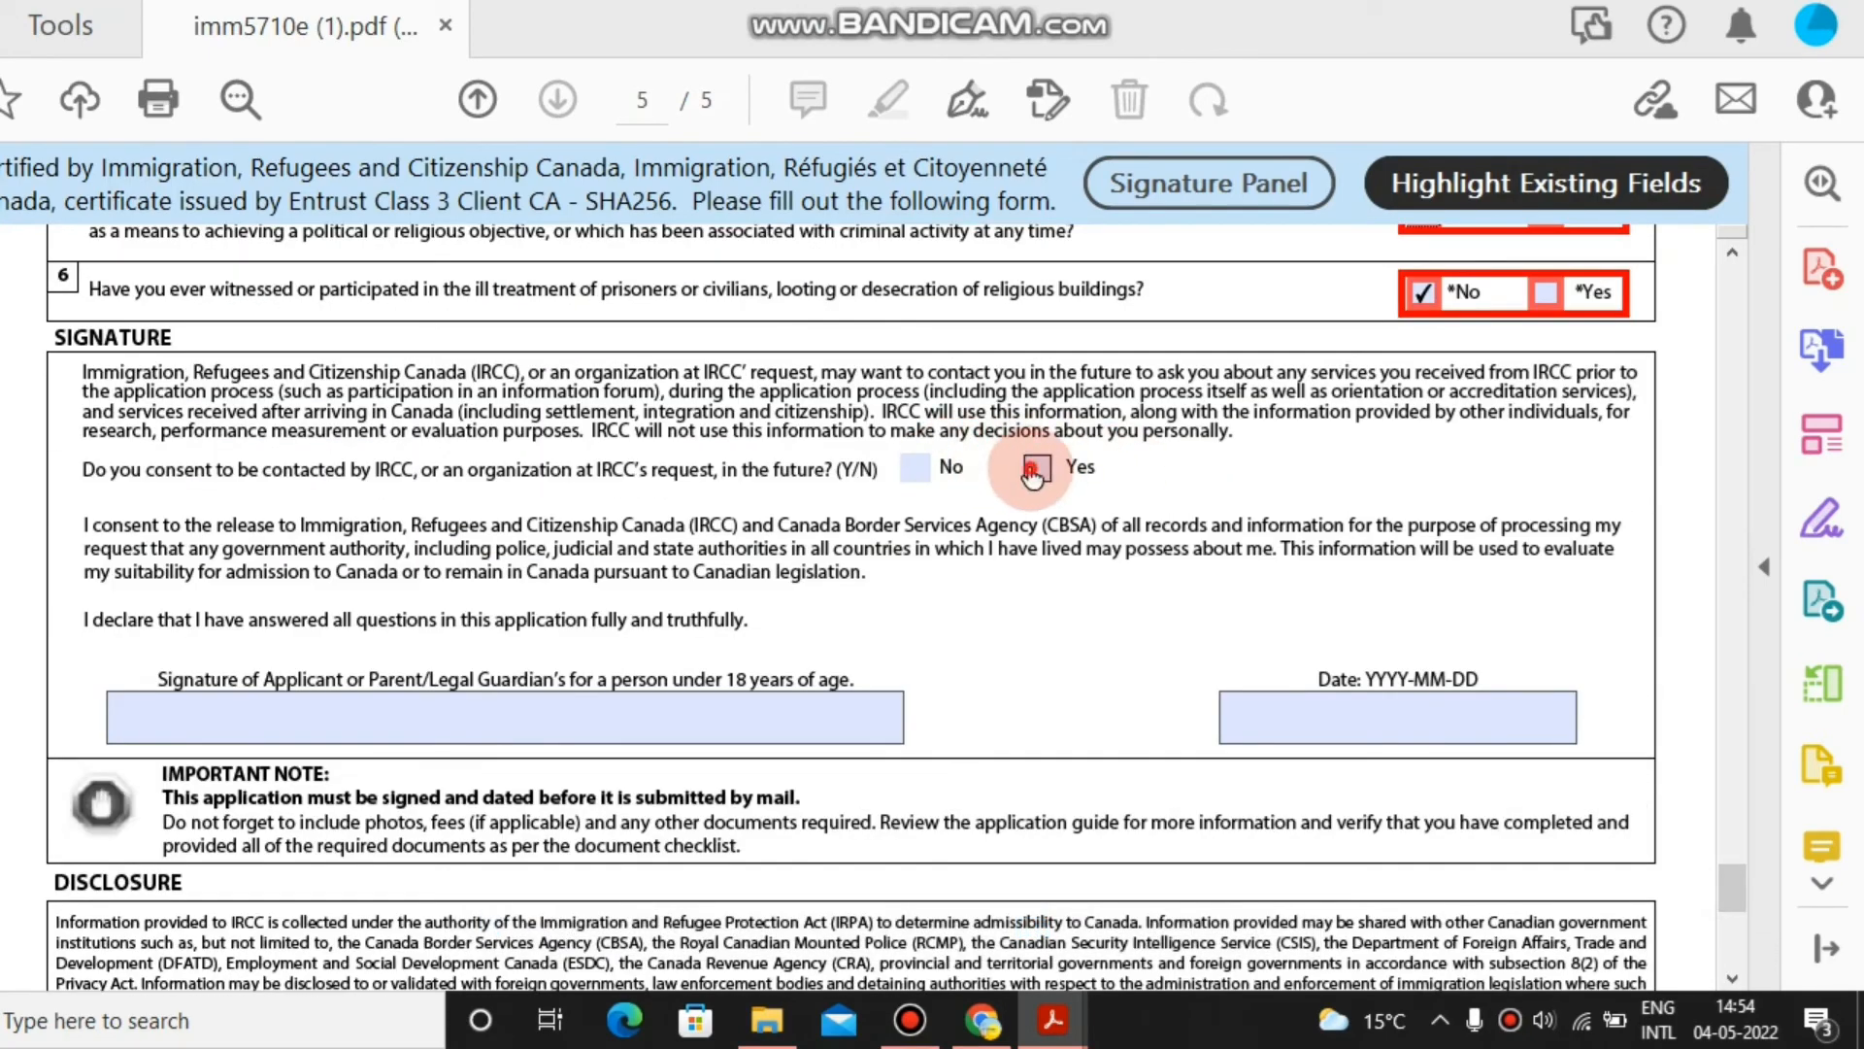
{"action": "left_click", "coordinate": [598, 734]}
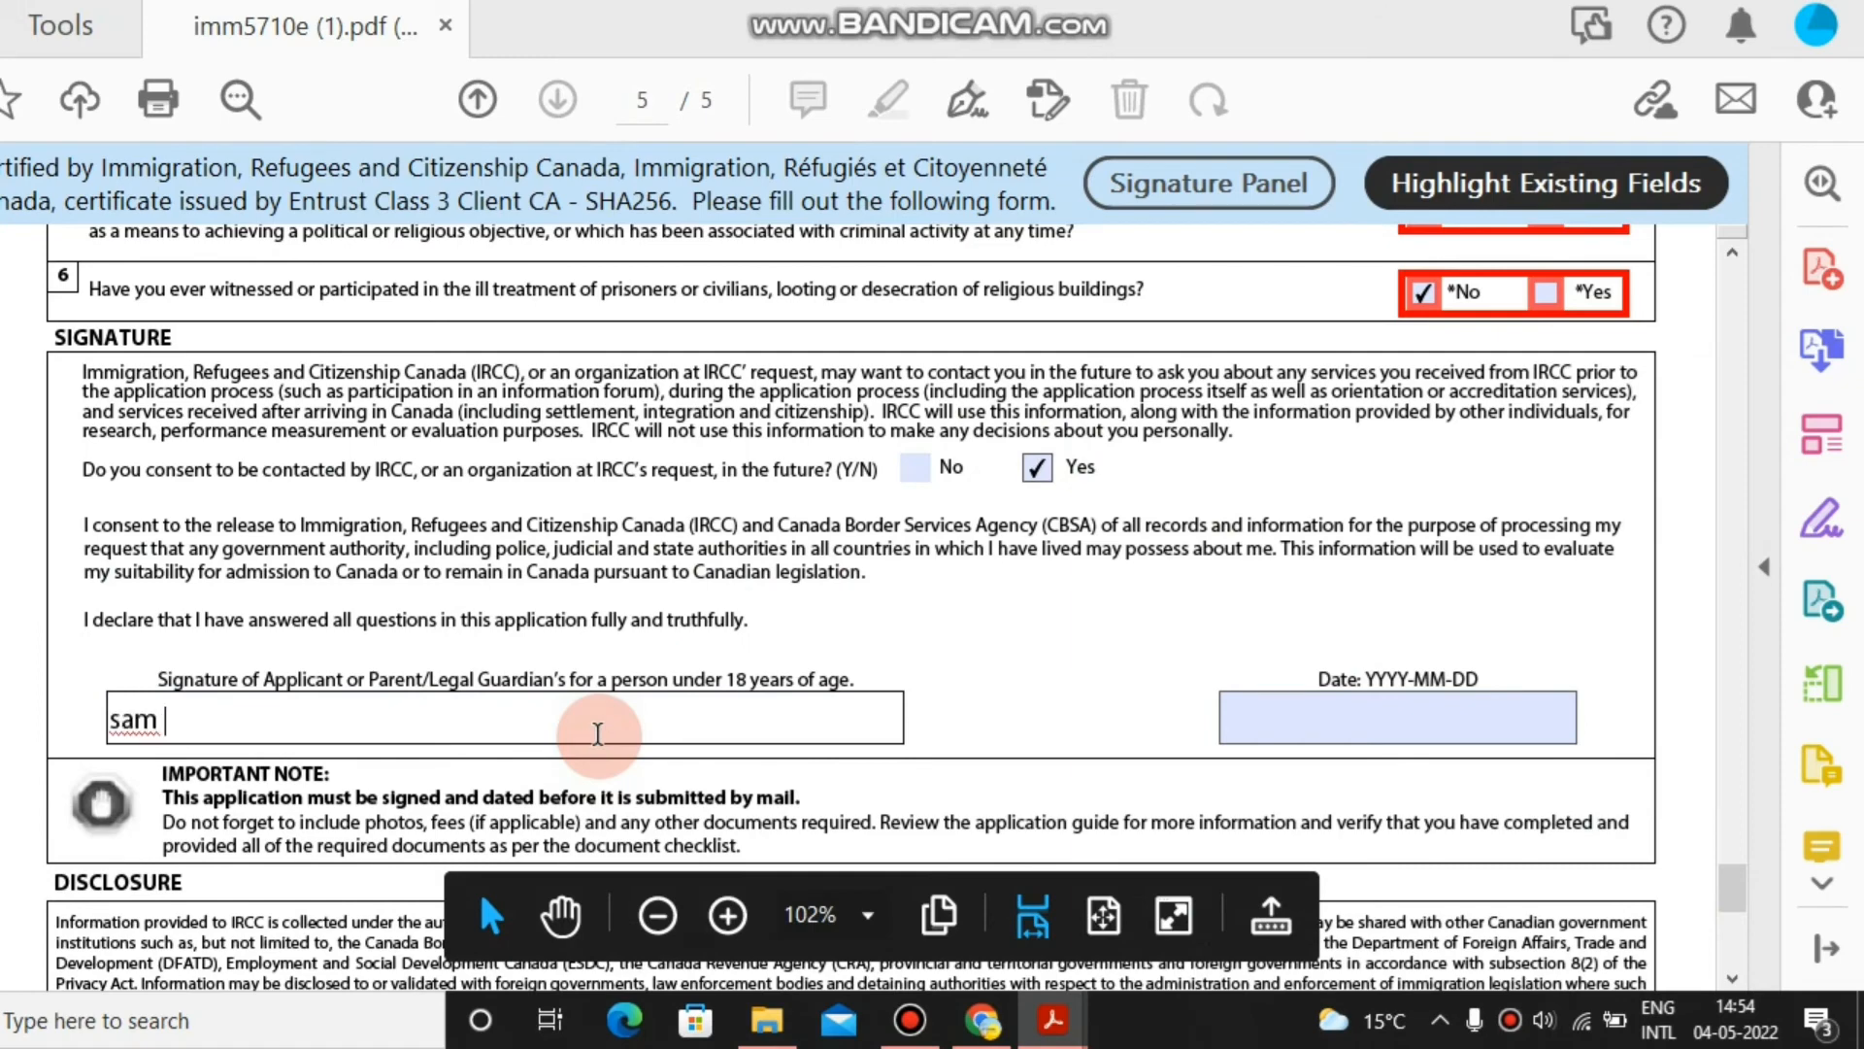
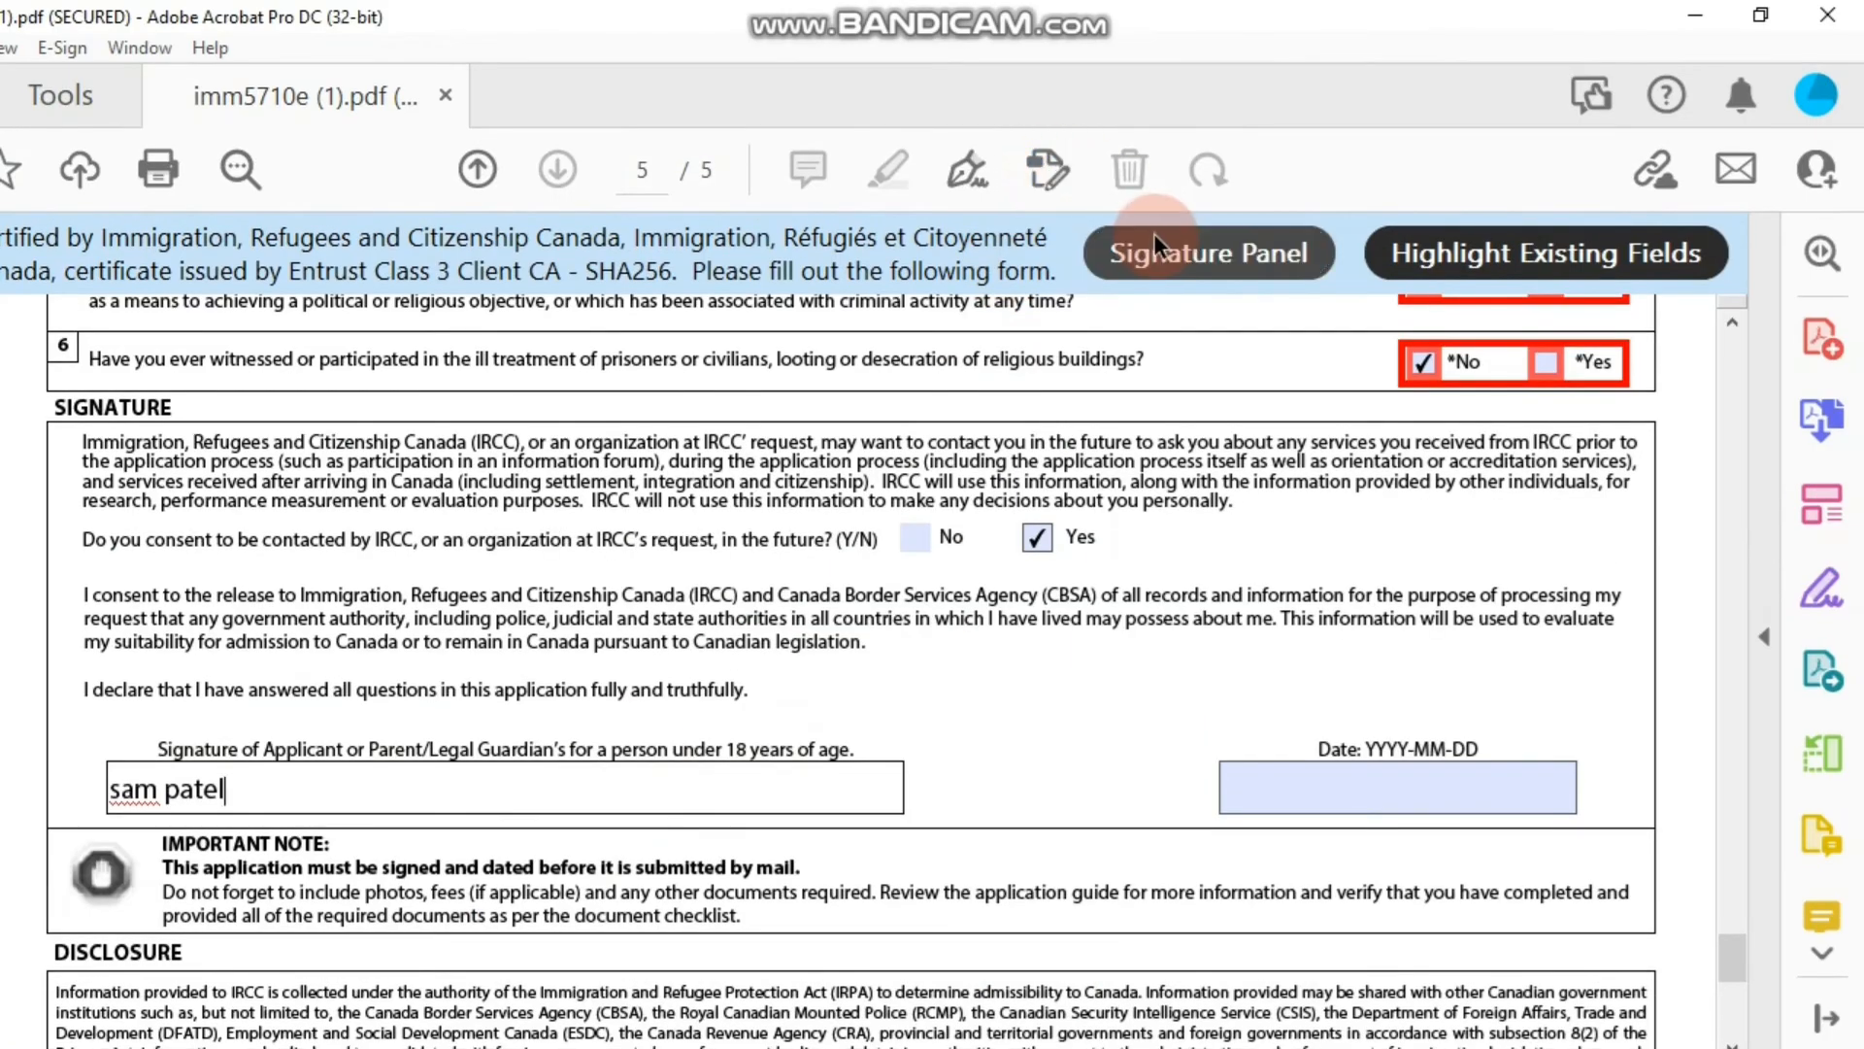
{"action": "left_click", "coordinate": [1144, 272]}
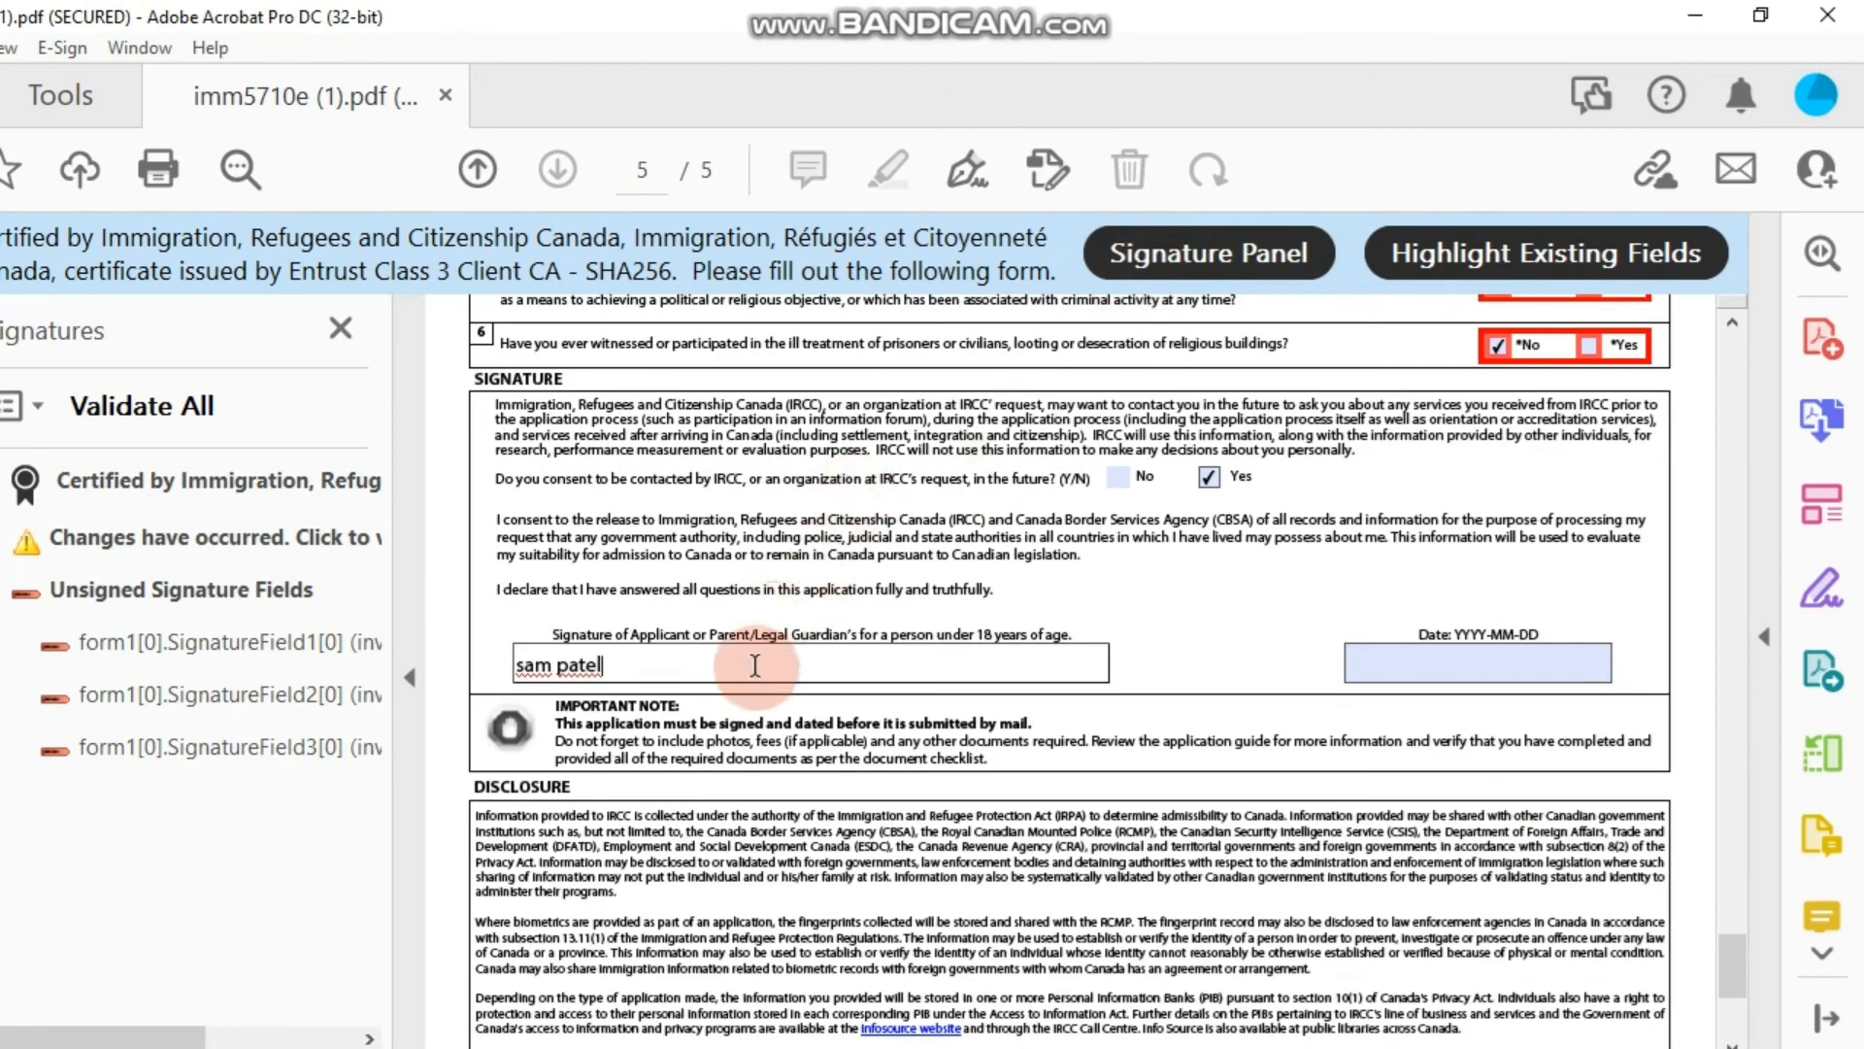
{"action": "key", "text": "ctrl+shift+Left"}
{"action": "key", "text": "ctrl+shift+Left"}
{"action": "key", "text": "BackSpace"}
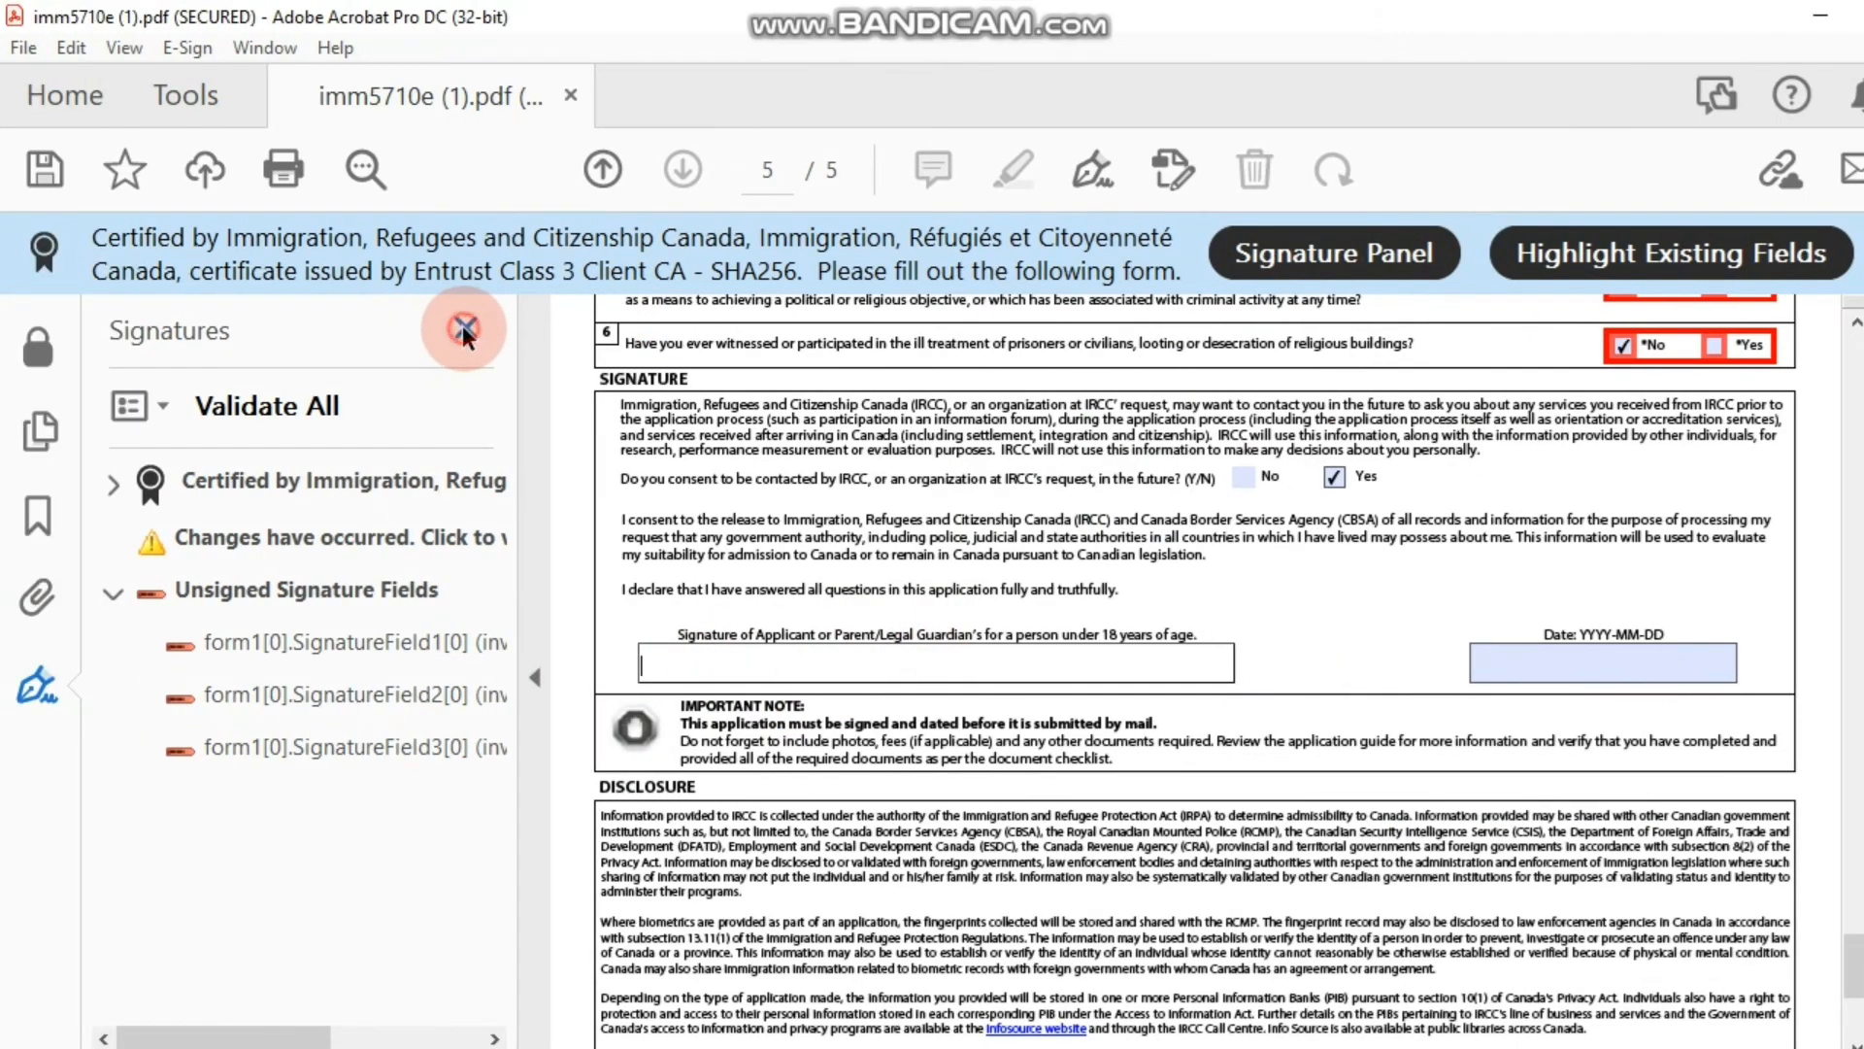
{"action": "left_click", "coordinate": [462, 324]}
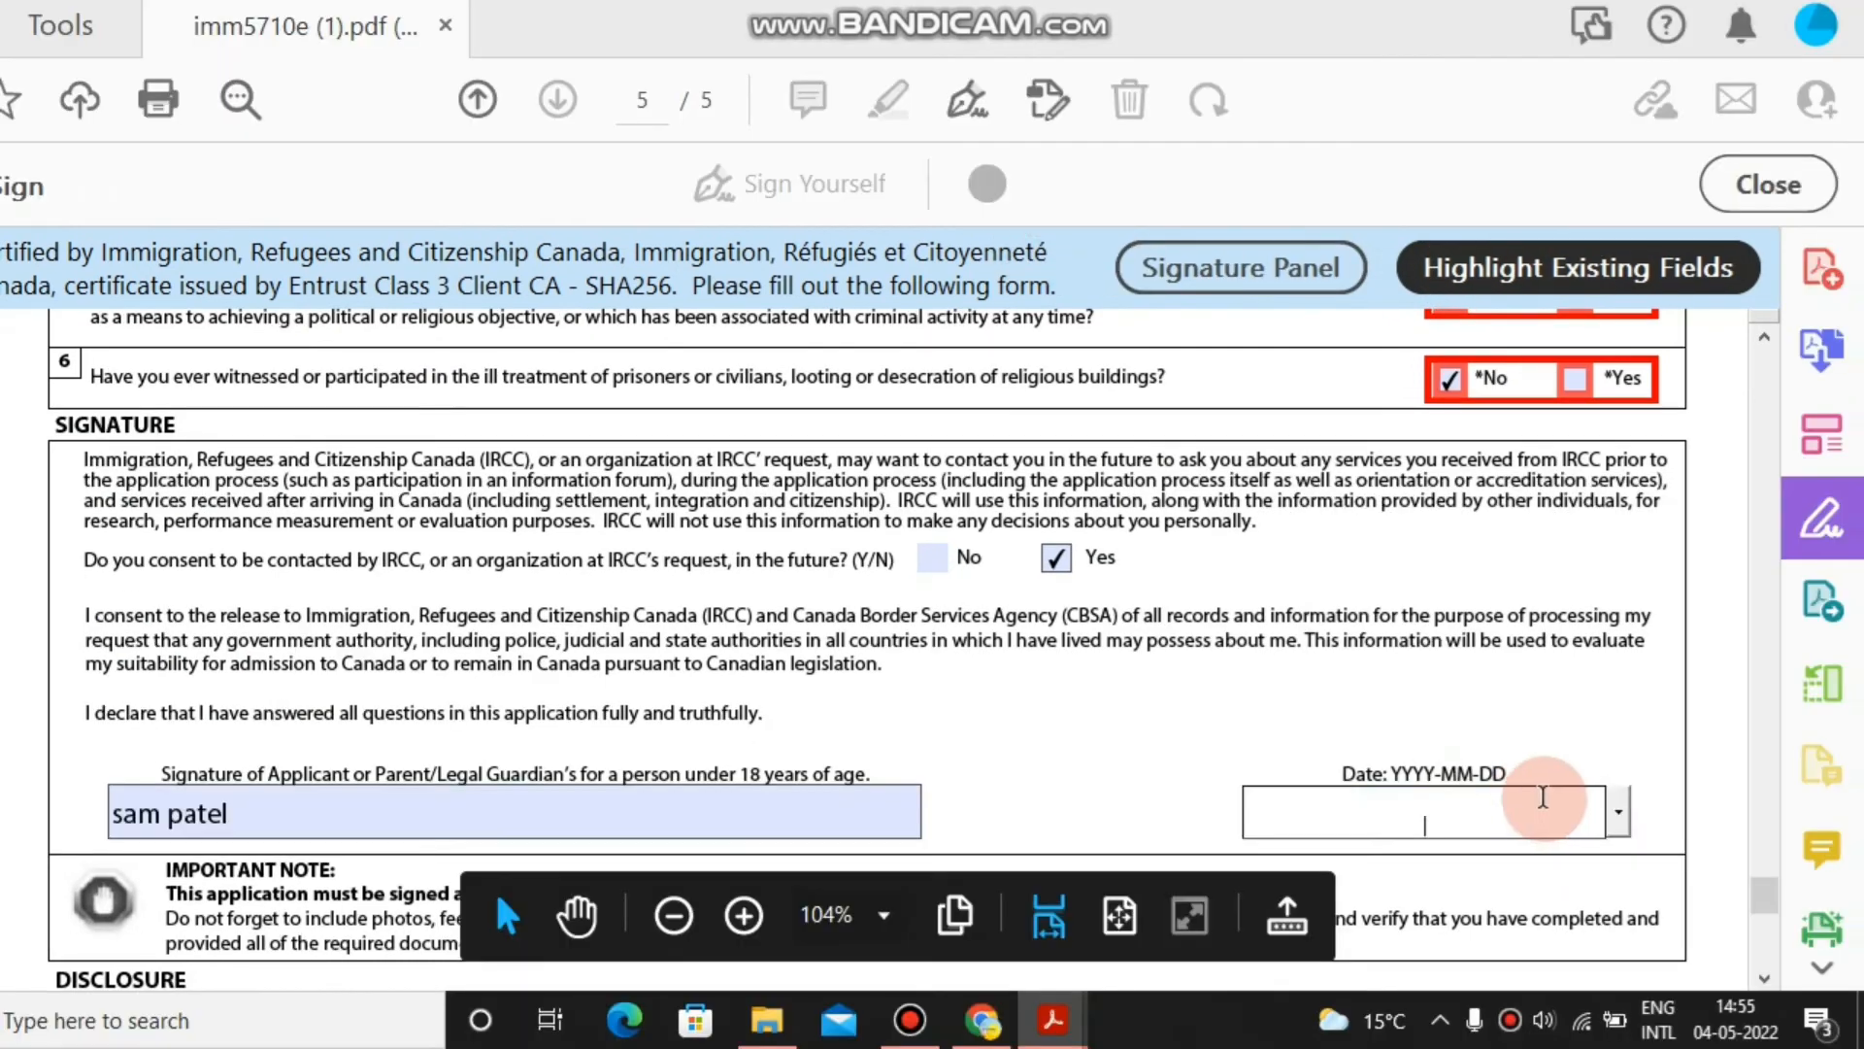
Set the signing date to 2022-05-04 and run the form validation.
{"action": "left_click", "coordinate": [1618, 813]}
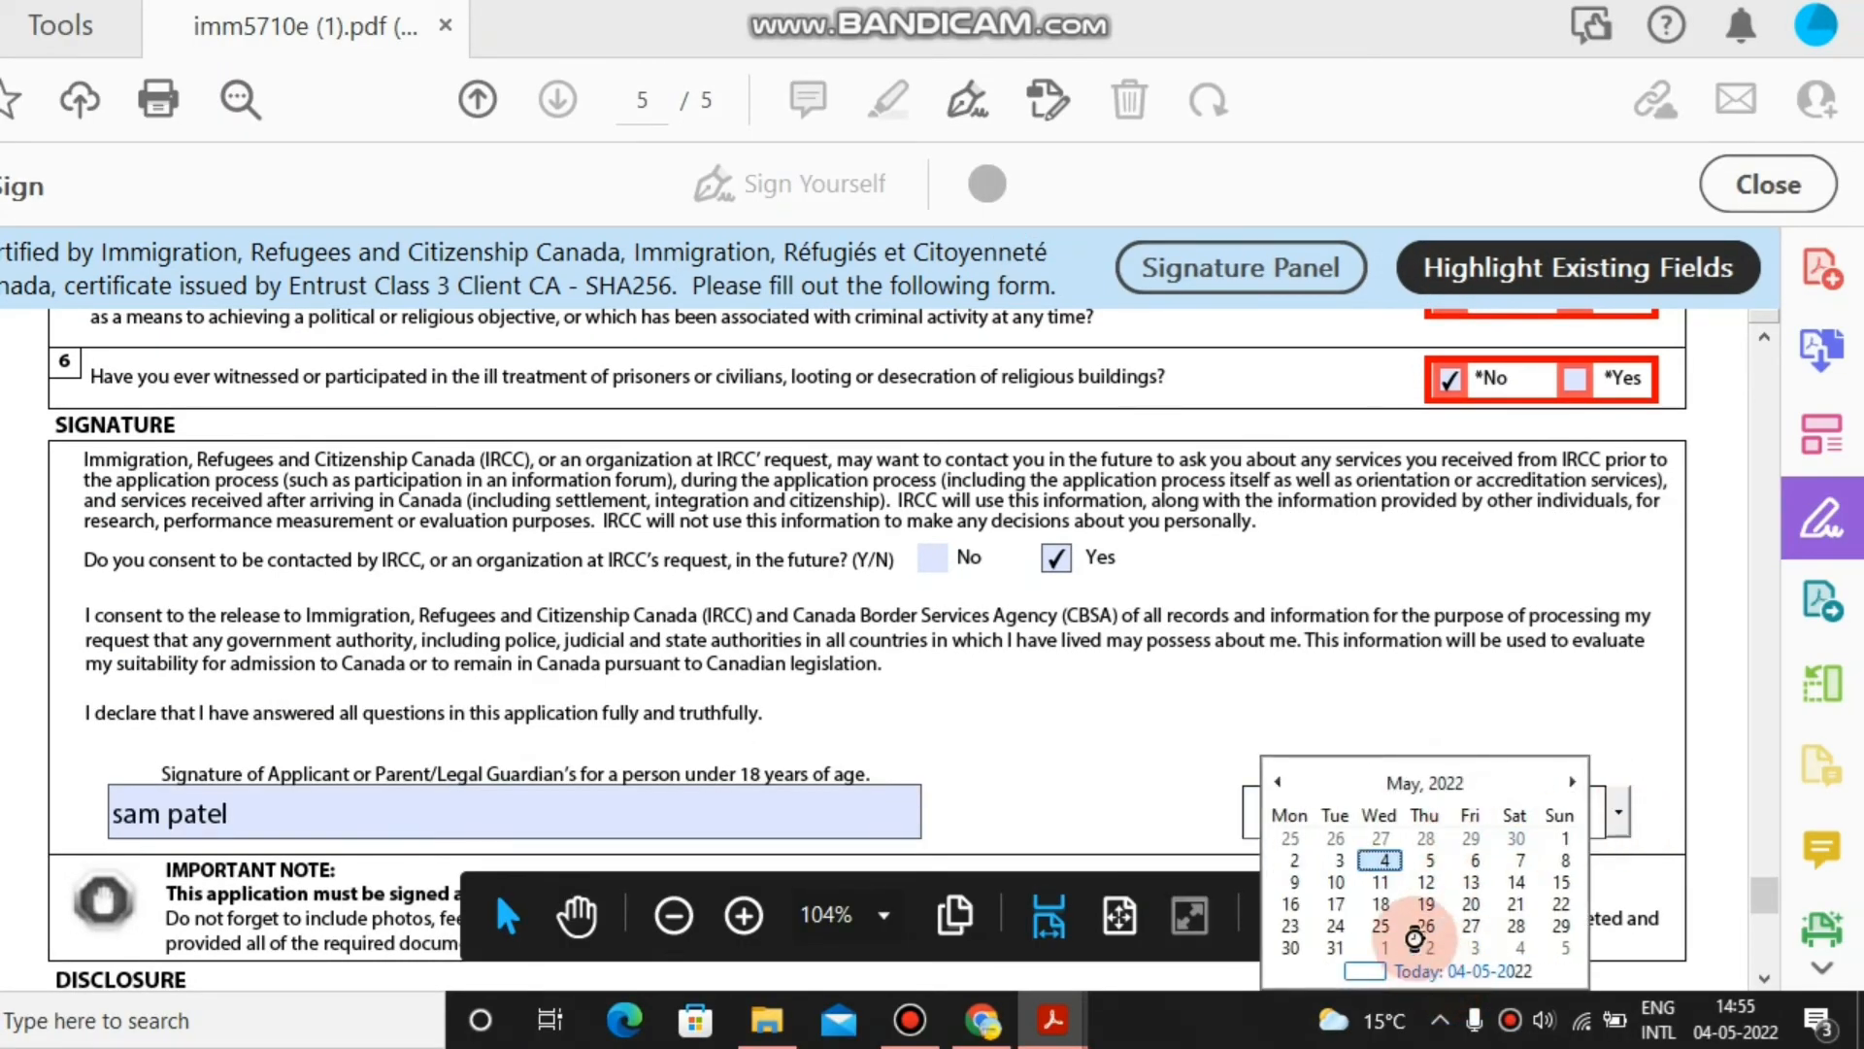
{"action": "left_click", "coordinate": [1415, 969]}
{"action": "mouse_move", "coordinate": [1765, 890]}
{"action": "left_mouse_down"}
{"action": "mouse_move", "coordinate": [1768, 948]}
{"action": "mouse_move", "coordinate": [1764, 923]}
{"action": "left_mouse_up"}
{"action": "left_click", "coordinate": [1421, 377]}
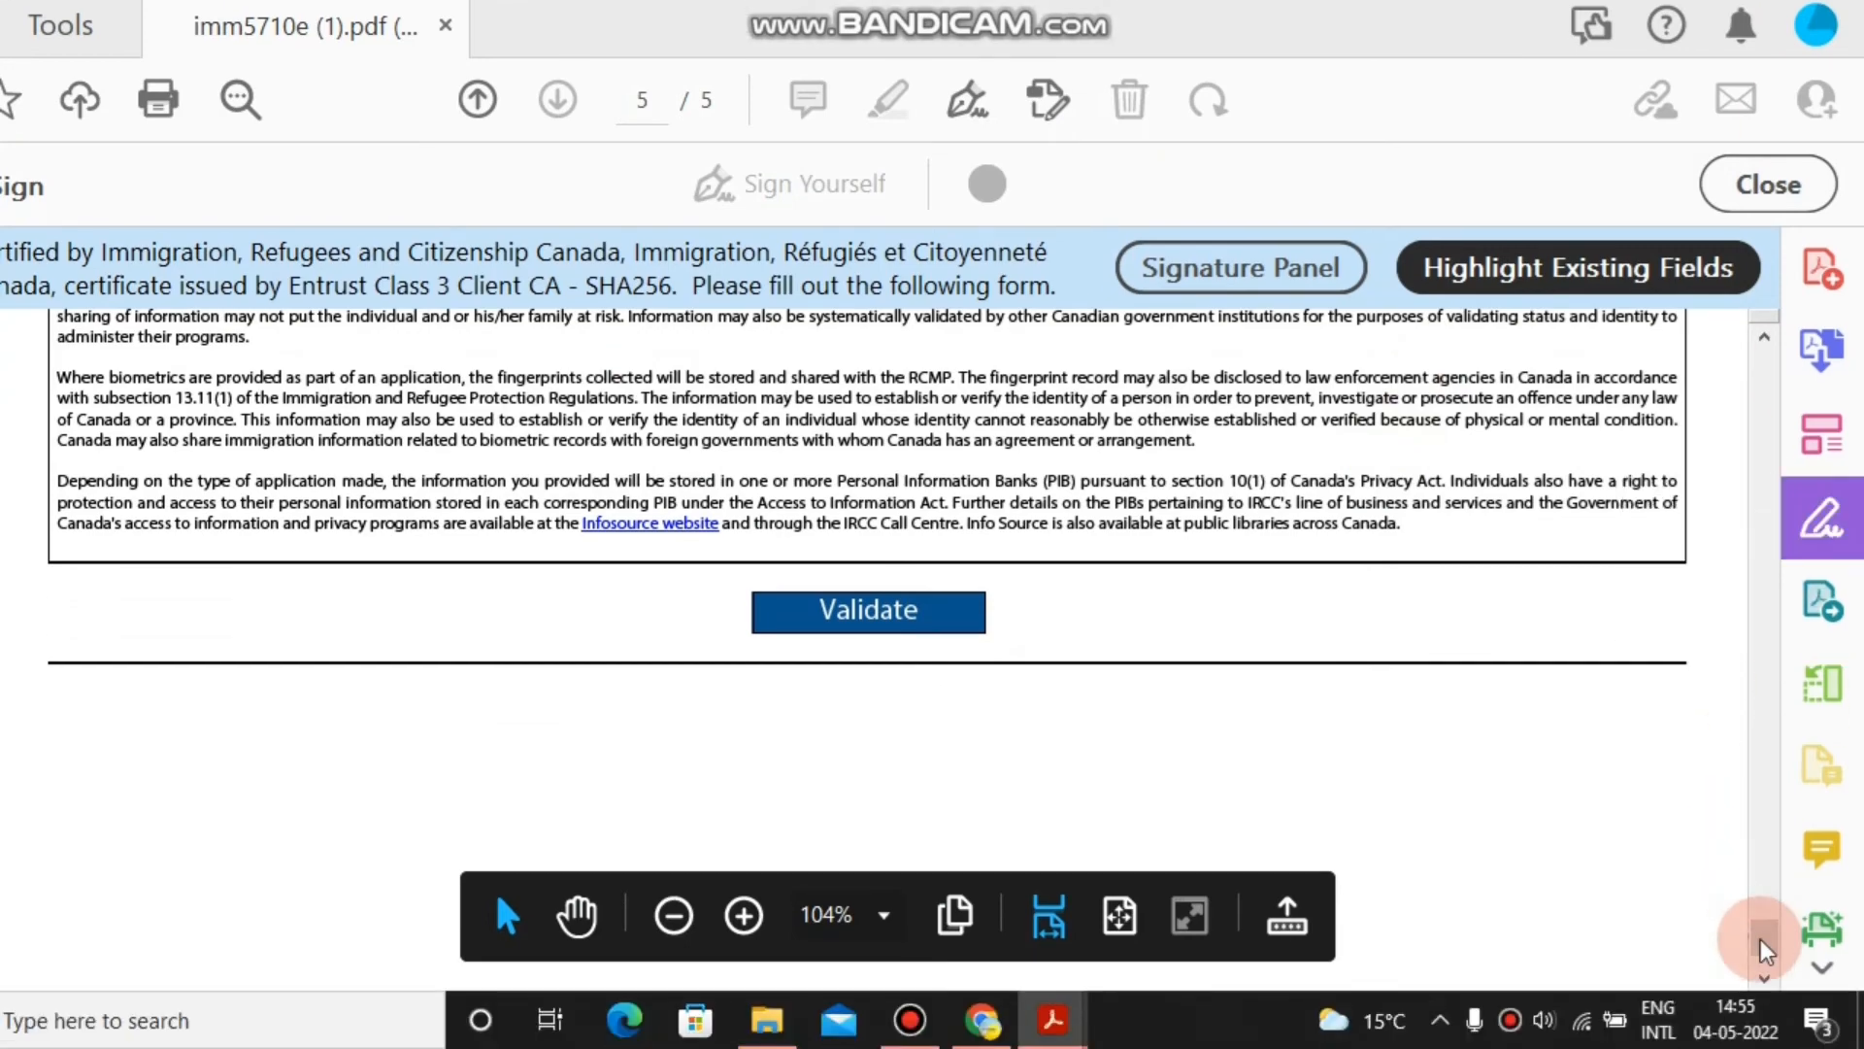
{"action": "left_click_drag", "start_coordinate": [1763, 1006], "coordinate": [1762, 973]}
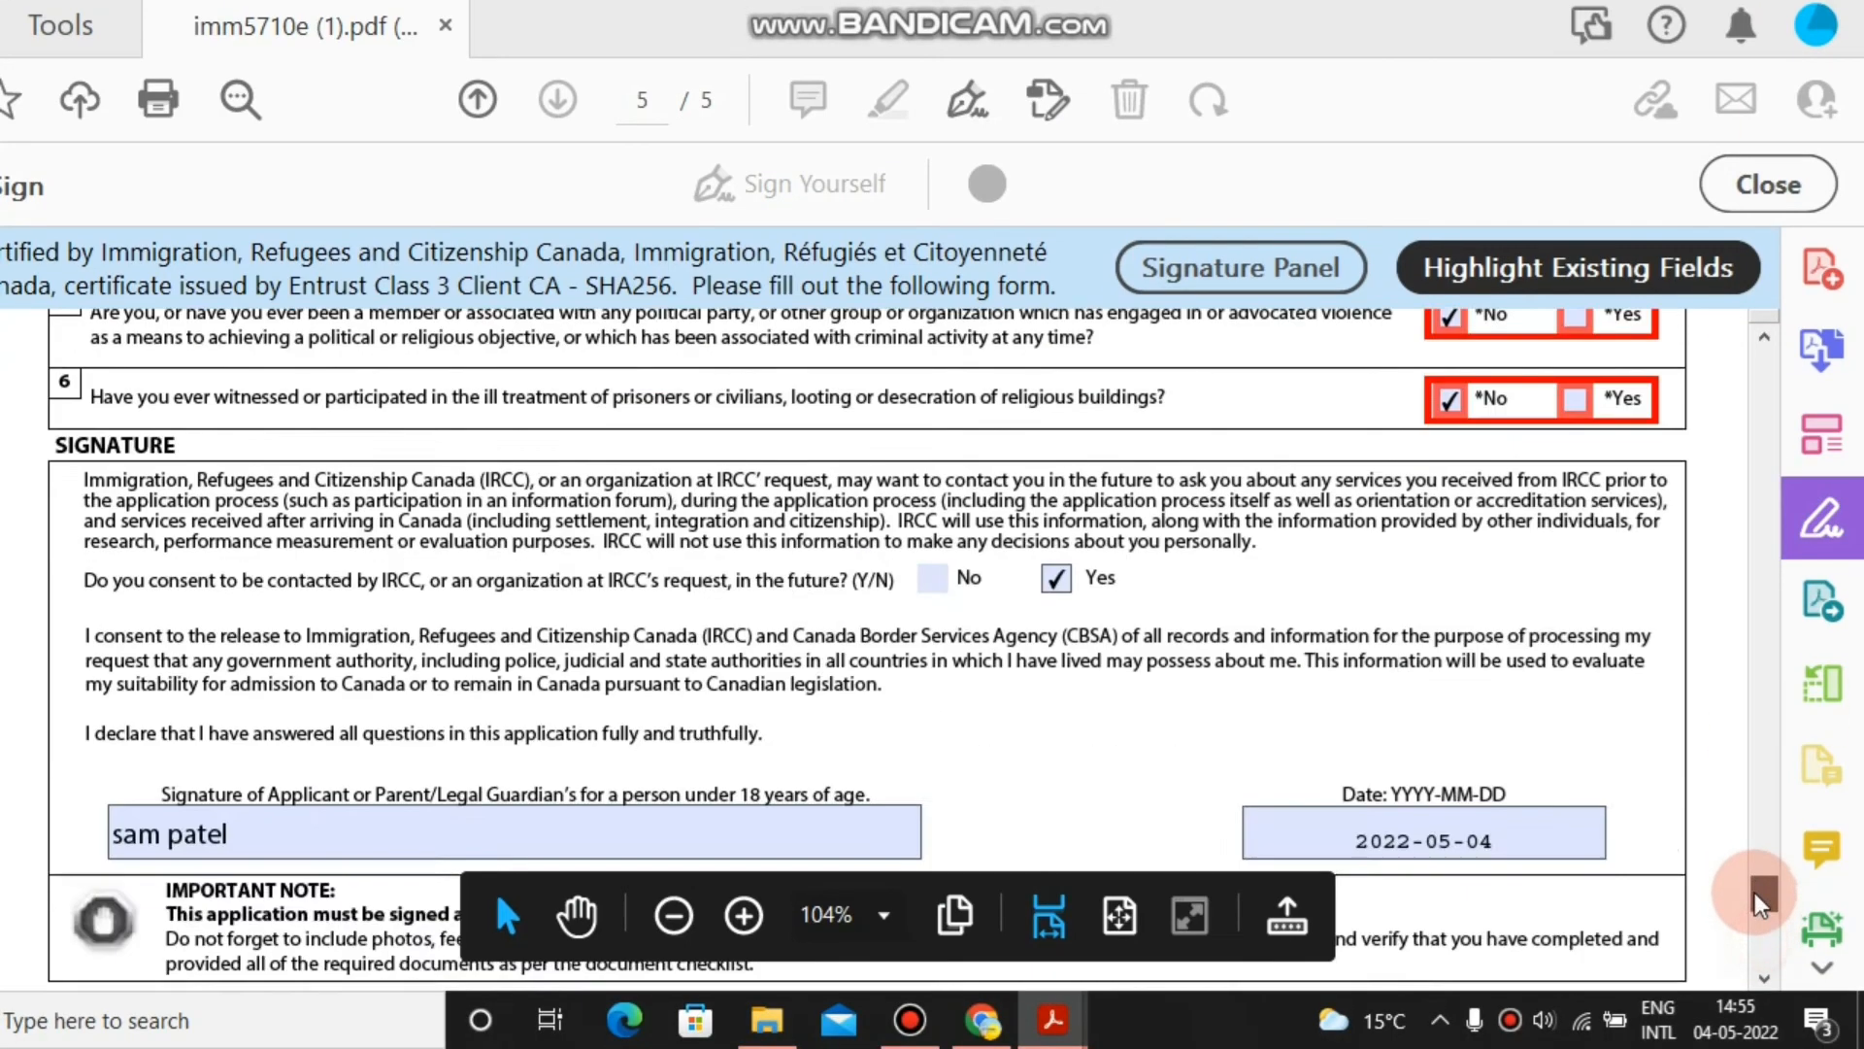
{"action": "left_click_drag", "start_coordinate": [1760, 901], "coordinate": [1760, 853]}
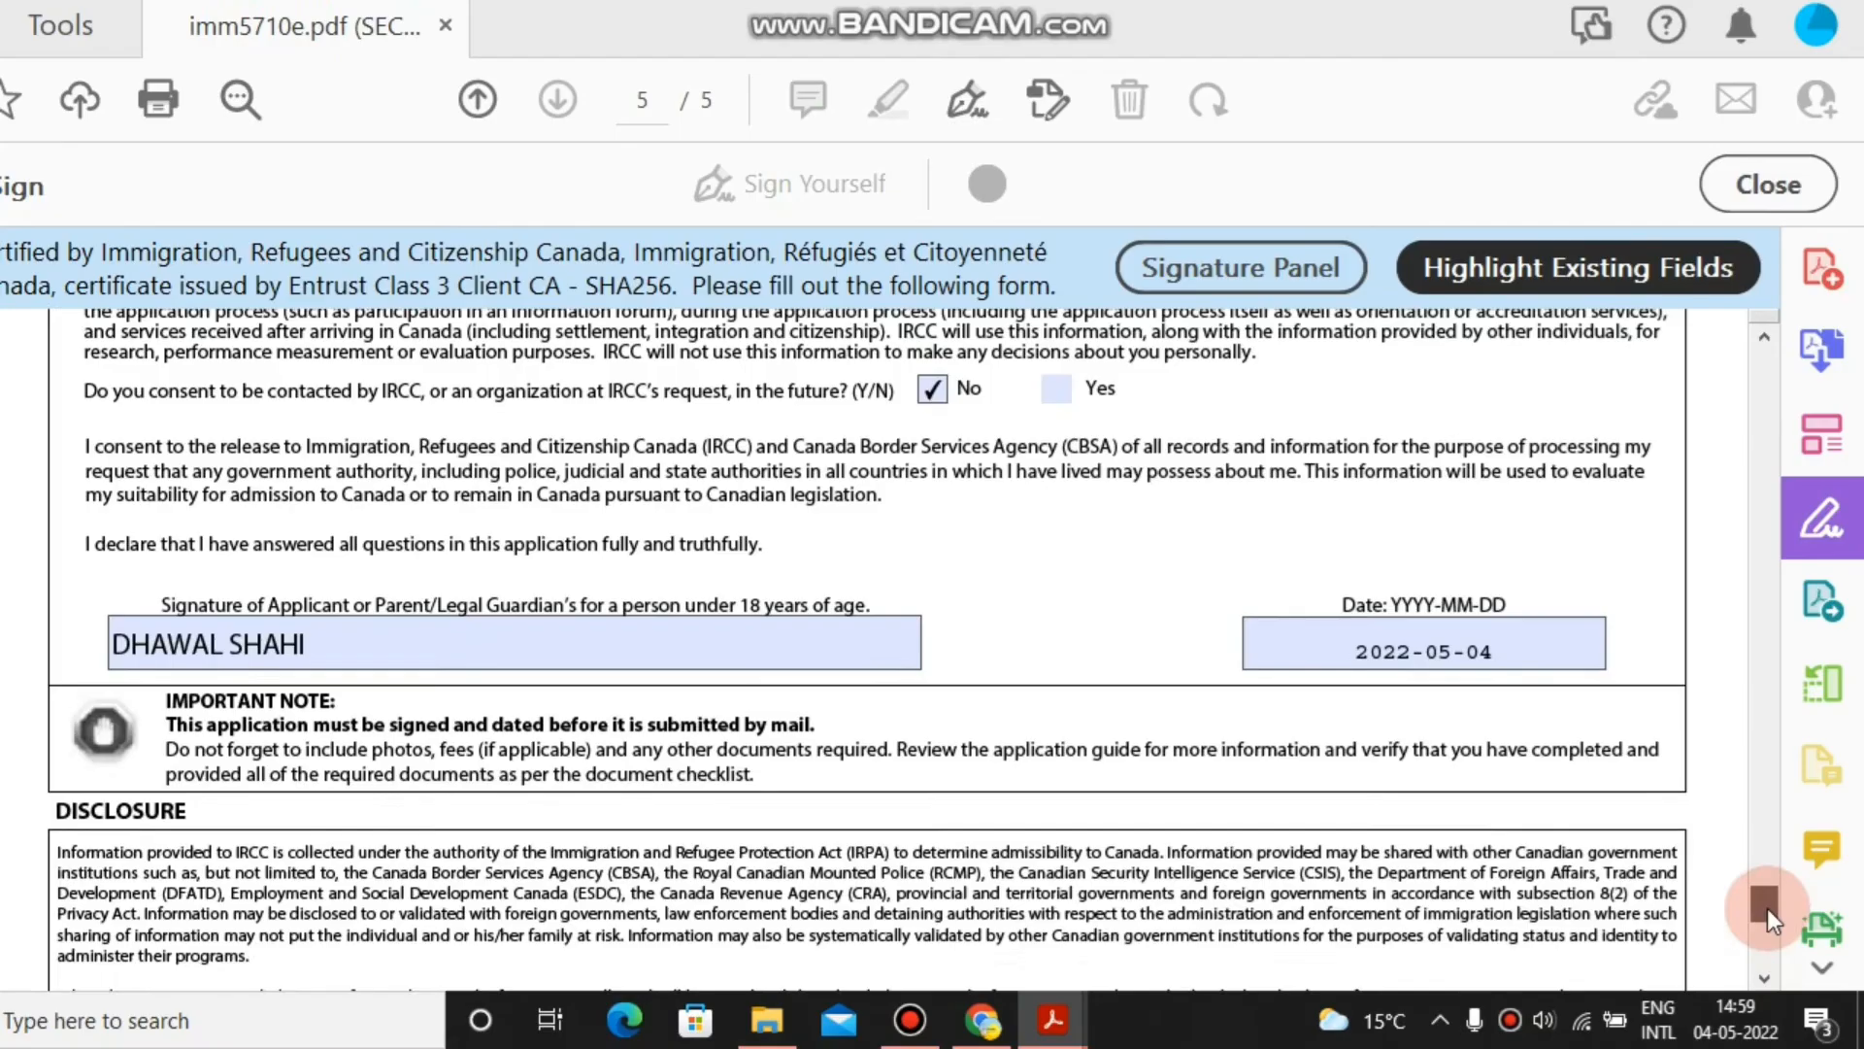
{"action": "left_click_drag", "start_coordinate": [1767, 907], "coordinate": [1233, 861]}
{"action": "left_click", "coordinate": [804, 680]}
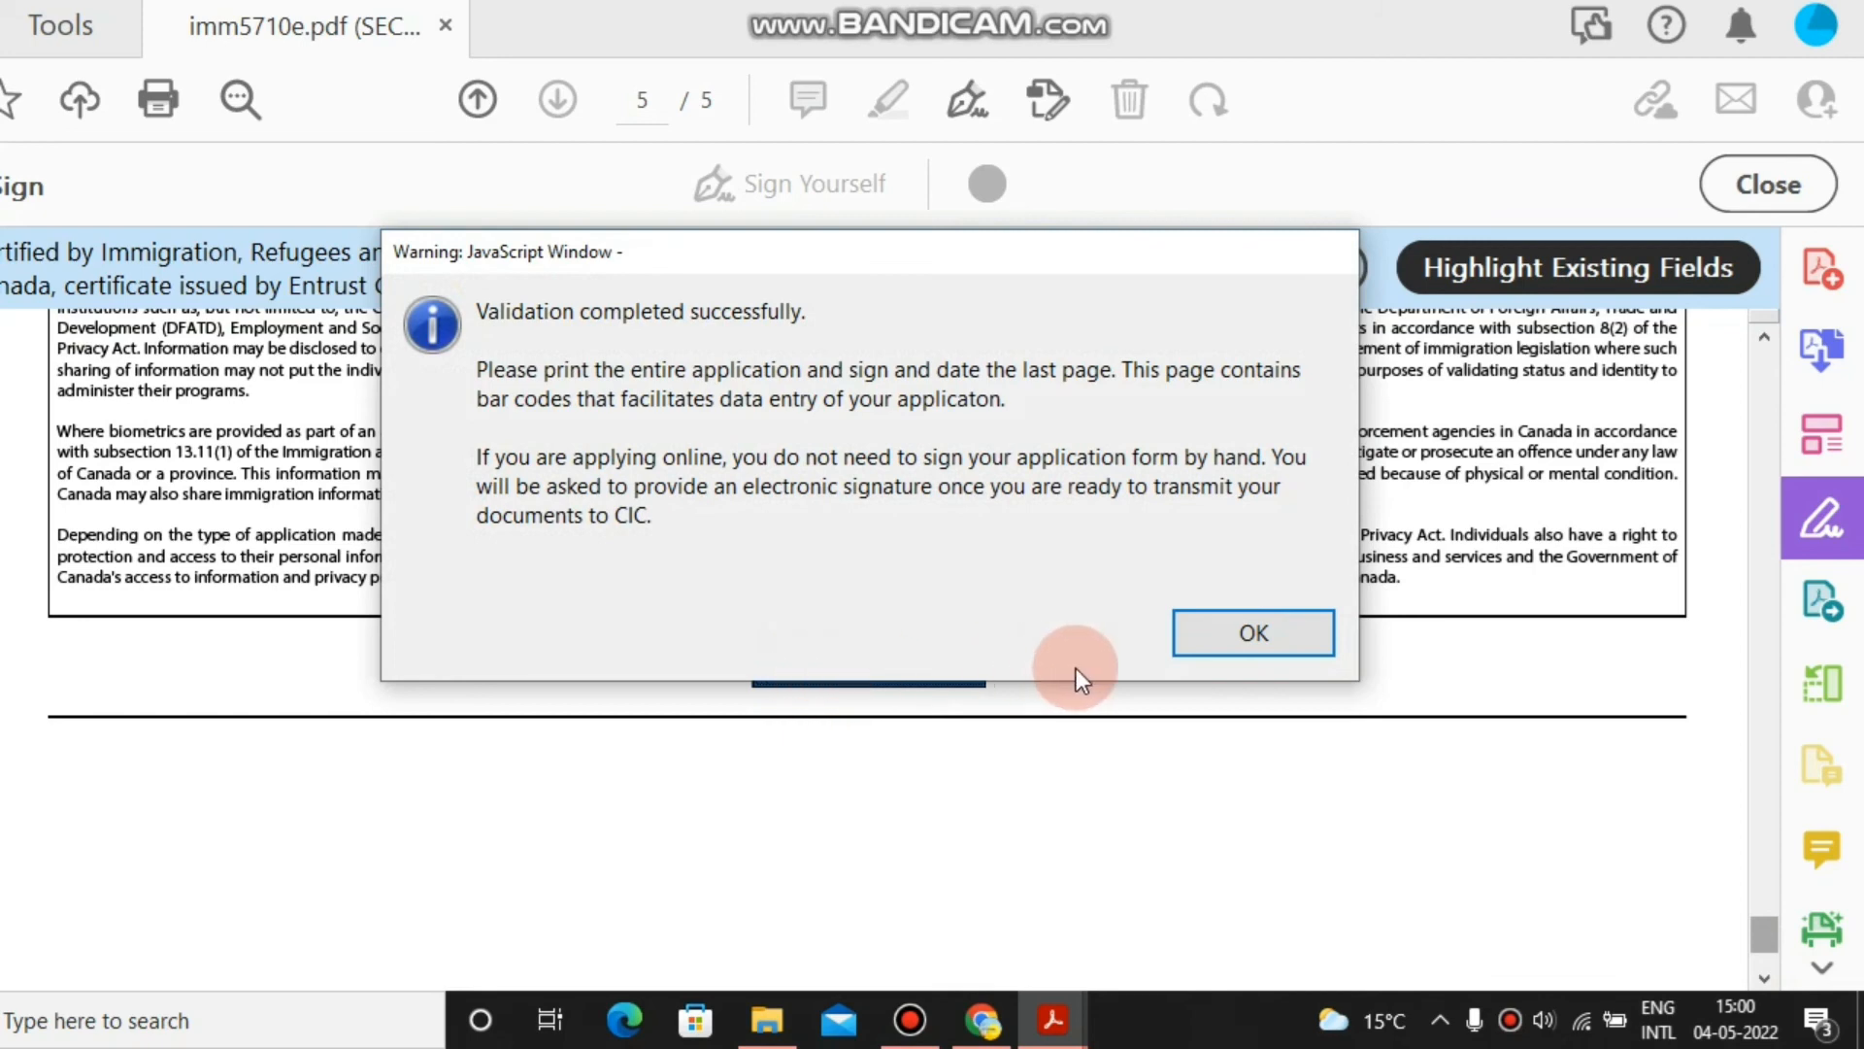
Dismiss the validation success message, leaving the generated barcode page 6.
{"action": "left_click", "coordinate": [1239, 614]}
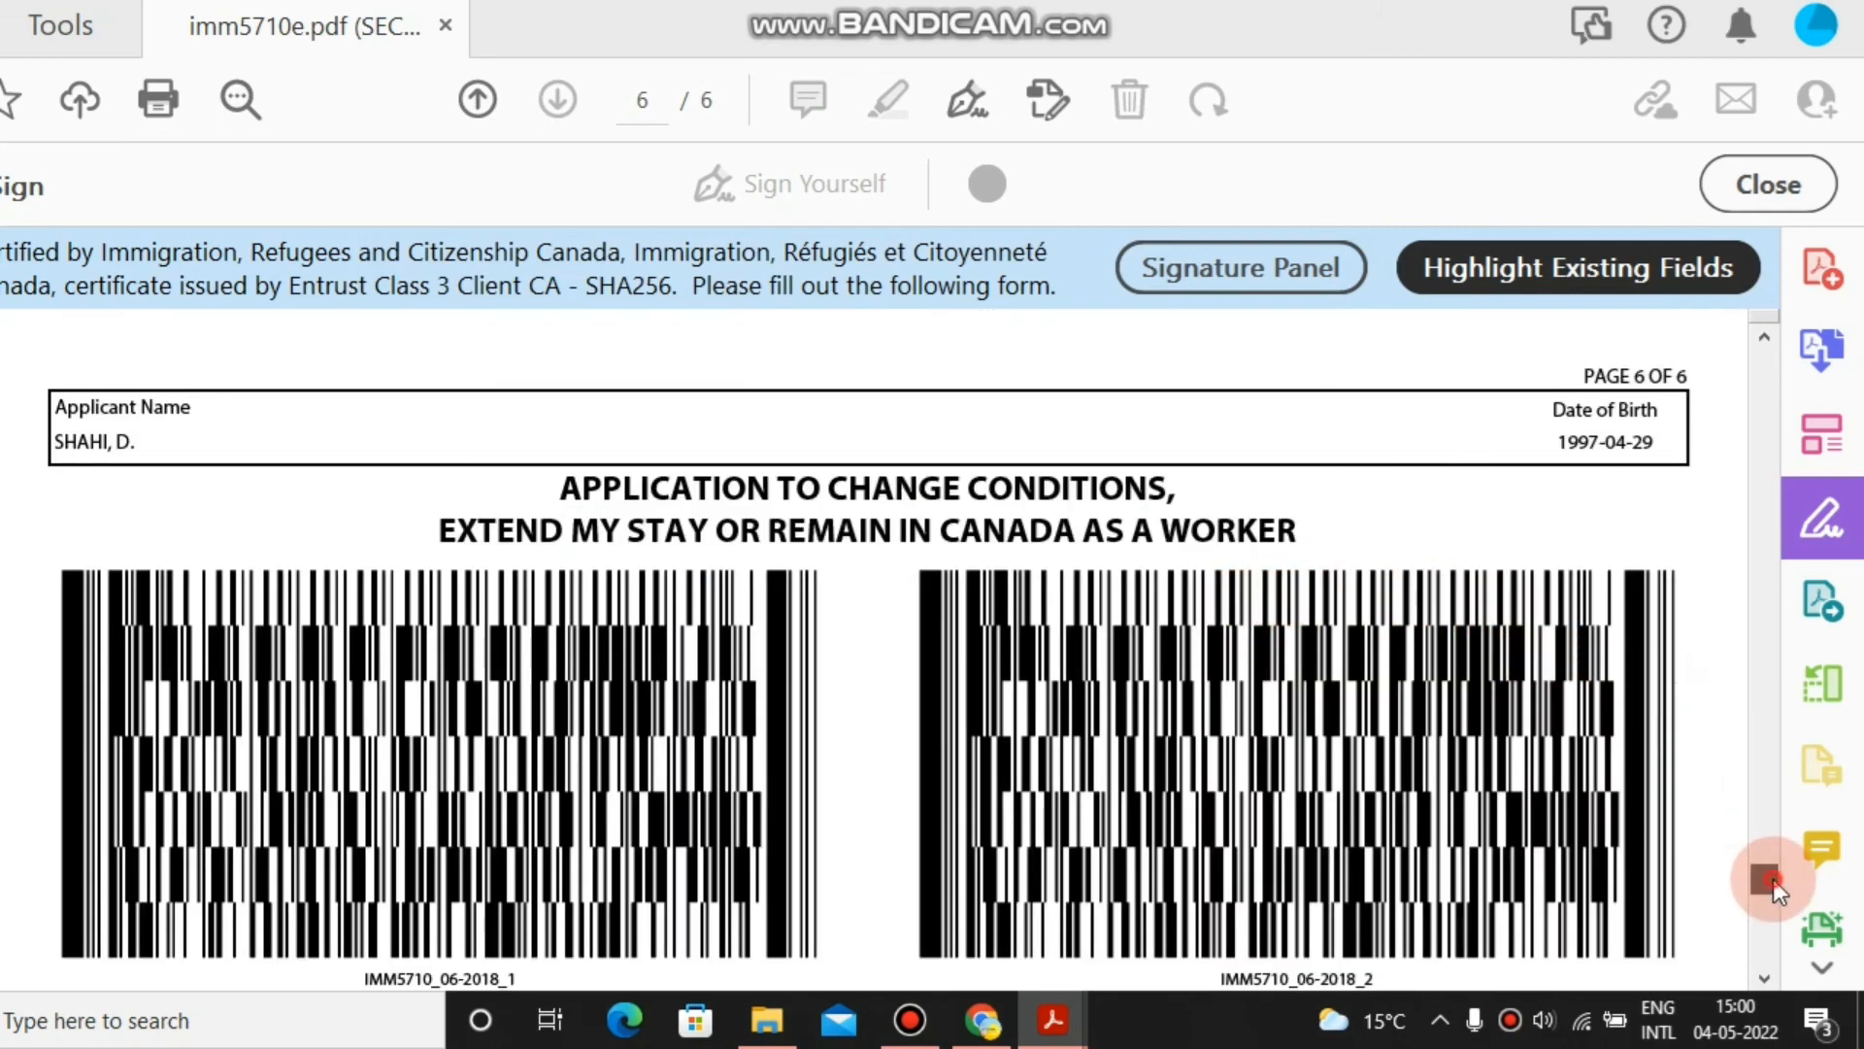
{"action": "mouse_move", "coordinate": [1773, 882]}
{"action": "left_mouse_down"}
{"action": "mouse_move", "coordinate": [1766, 932]}
{"action": "mouse_move", "coordinate": [1752, 880]}
{"action": "mouse_move", "coordinate": [1753, 971]}
{"action": "mouse_move", "coordinate": [1729, 808]}
{"action": "mouse_move", "coordinate": [1738, 998]}
{"action": "mouse_move", "coordinate": [1703, 794]}
{"action": "mouse_move", "coordinate": [1703, 866]}
{"action": "mouse_move", "coordinate": [1741, 957]}
{"action": "mouse_move", "coordinate": [1755, 808]}
{"action": "mouse_move", "coordinate": [1767, 985]}
{"action": "mouse_move", "coordinate": [1750, 811]}
{"action": "mouse_move", "coordinate": [1746, 840]}
{"action": "left_mouse_up"}
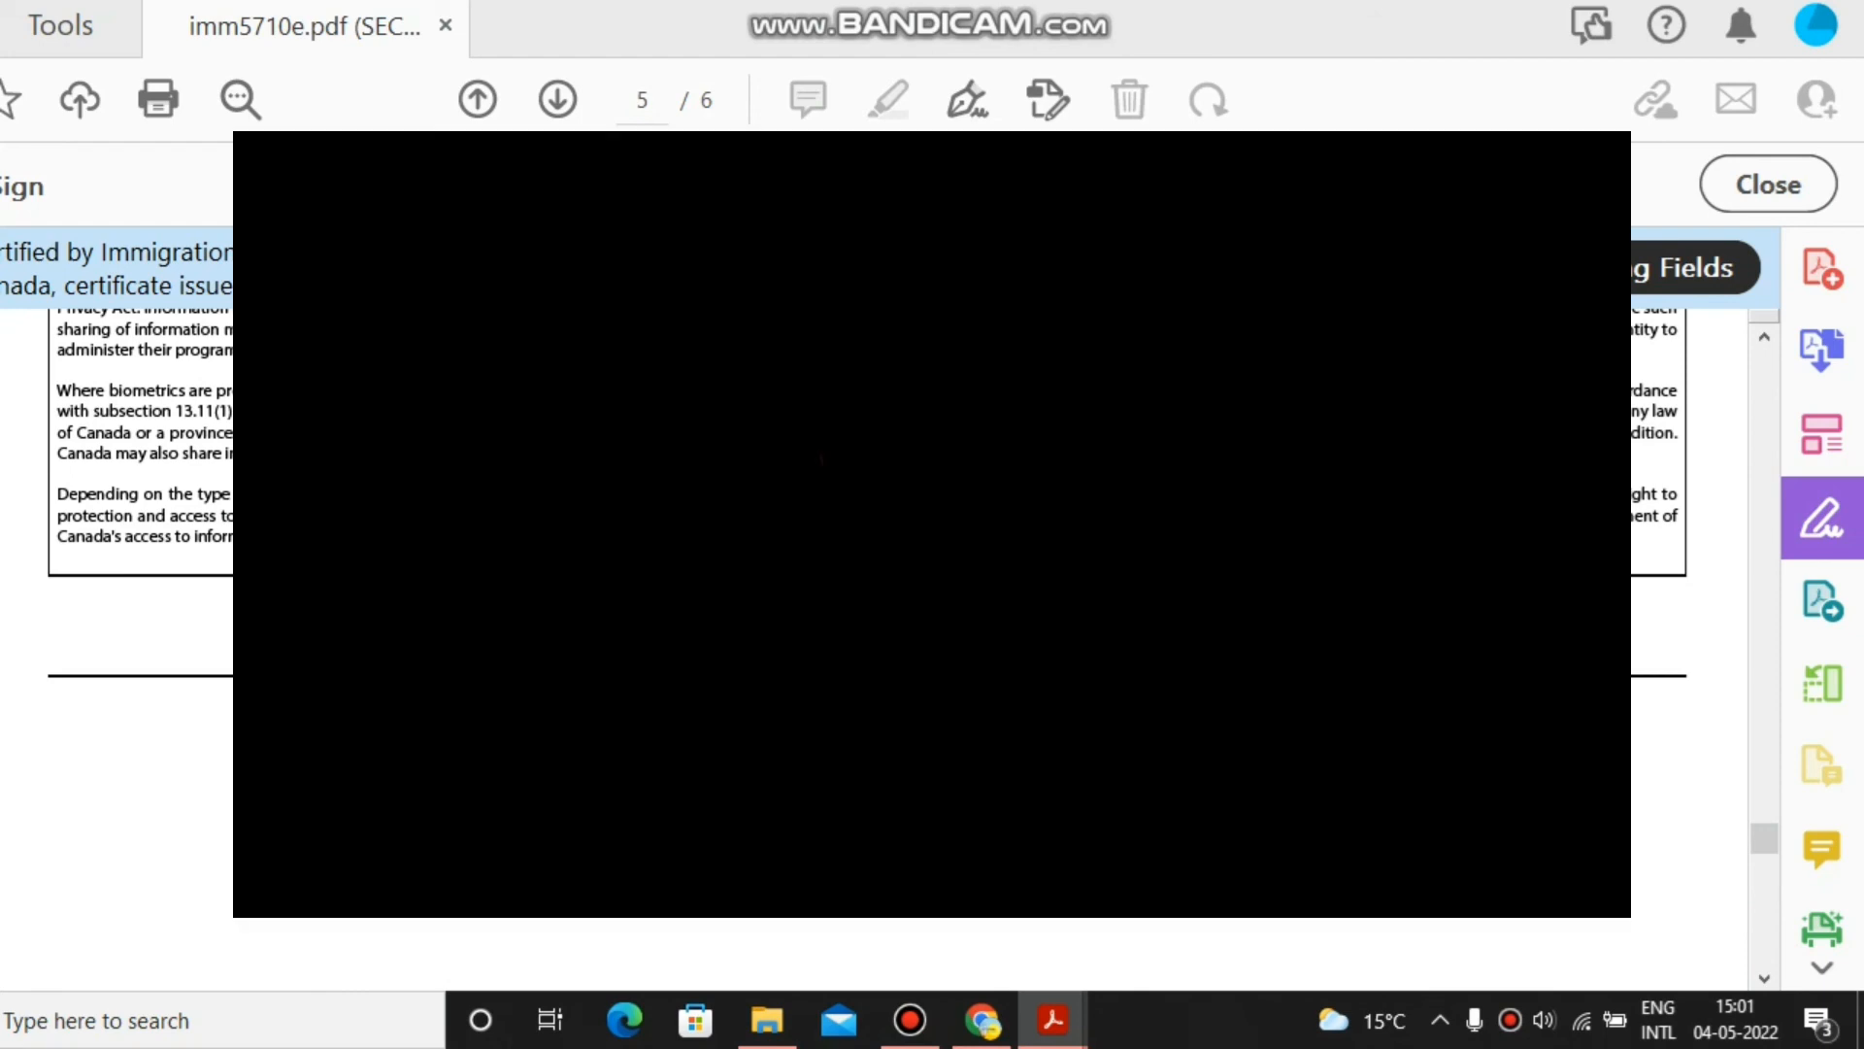